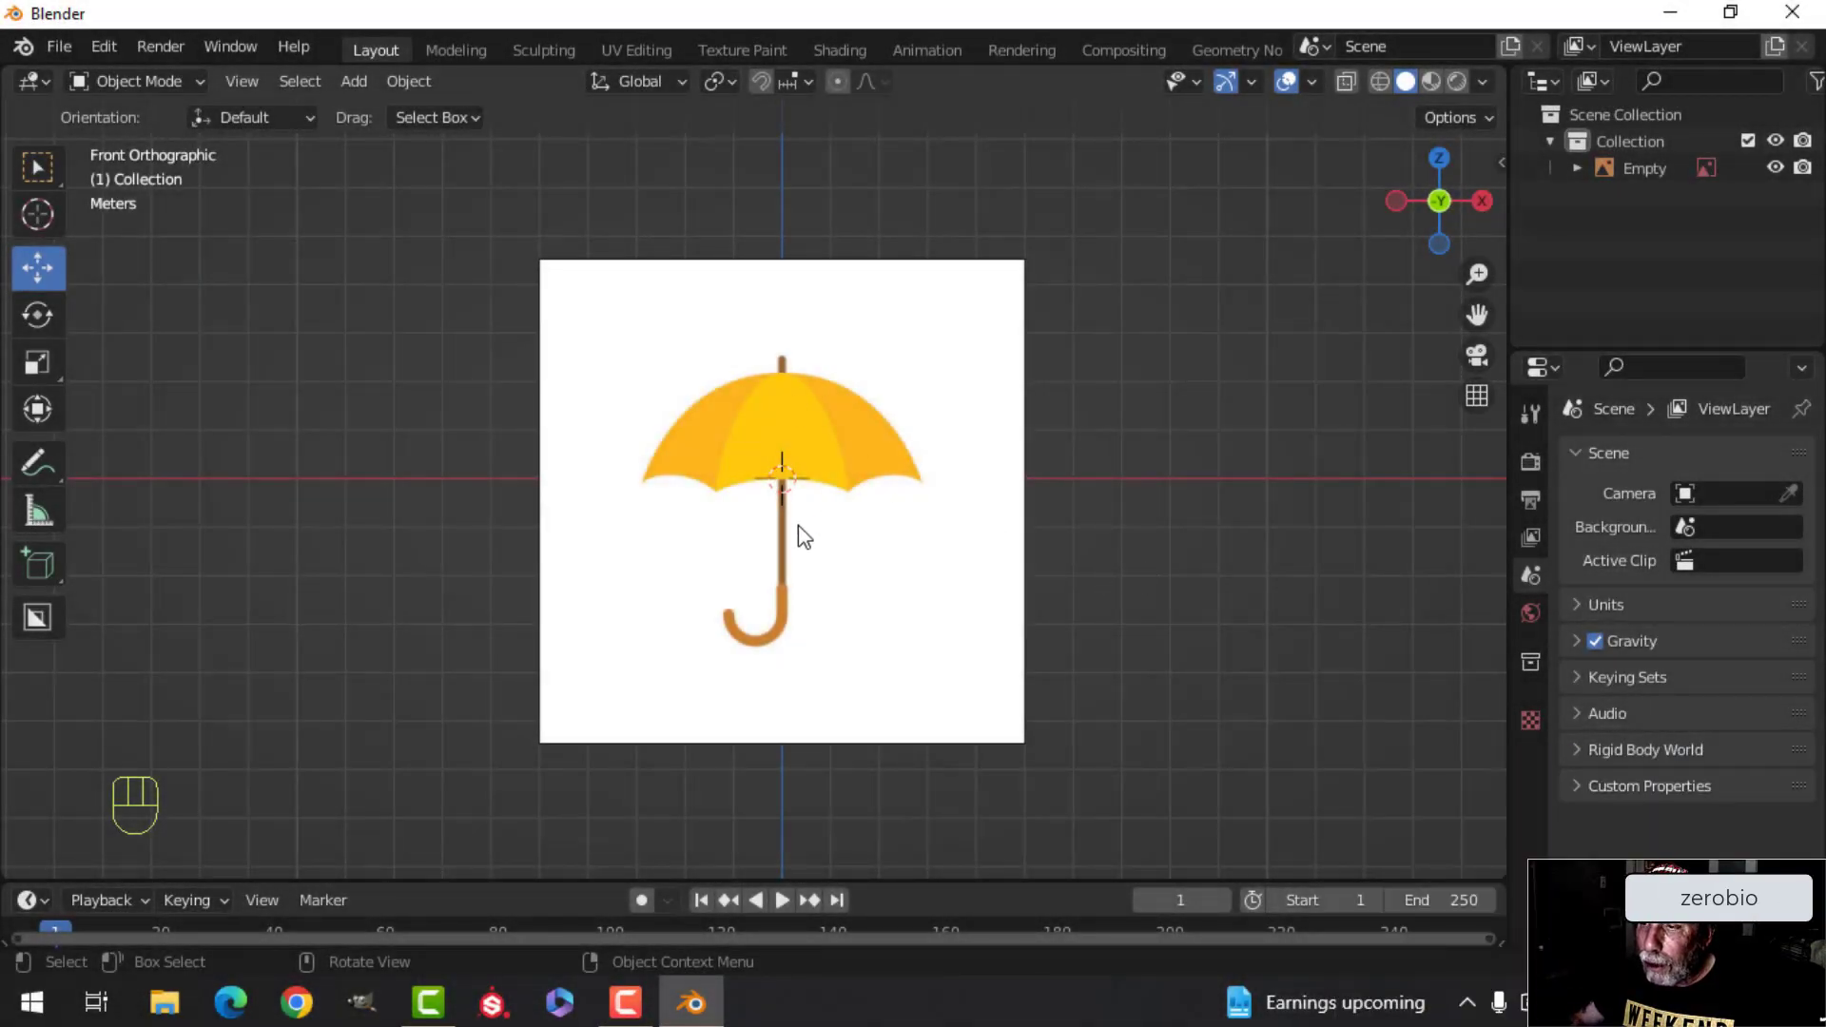
# Step: Add a mesh circle with 8 vertices at the world origin
pyautogui.hotkey('shift', 'a')
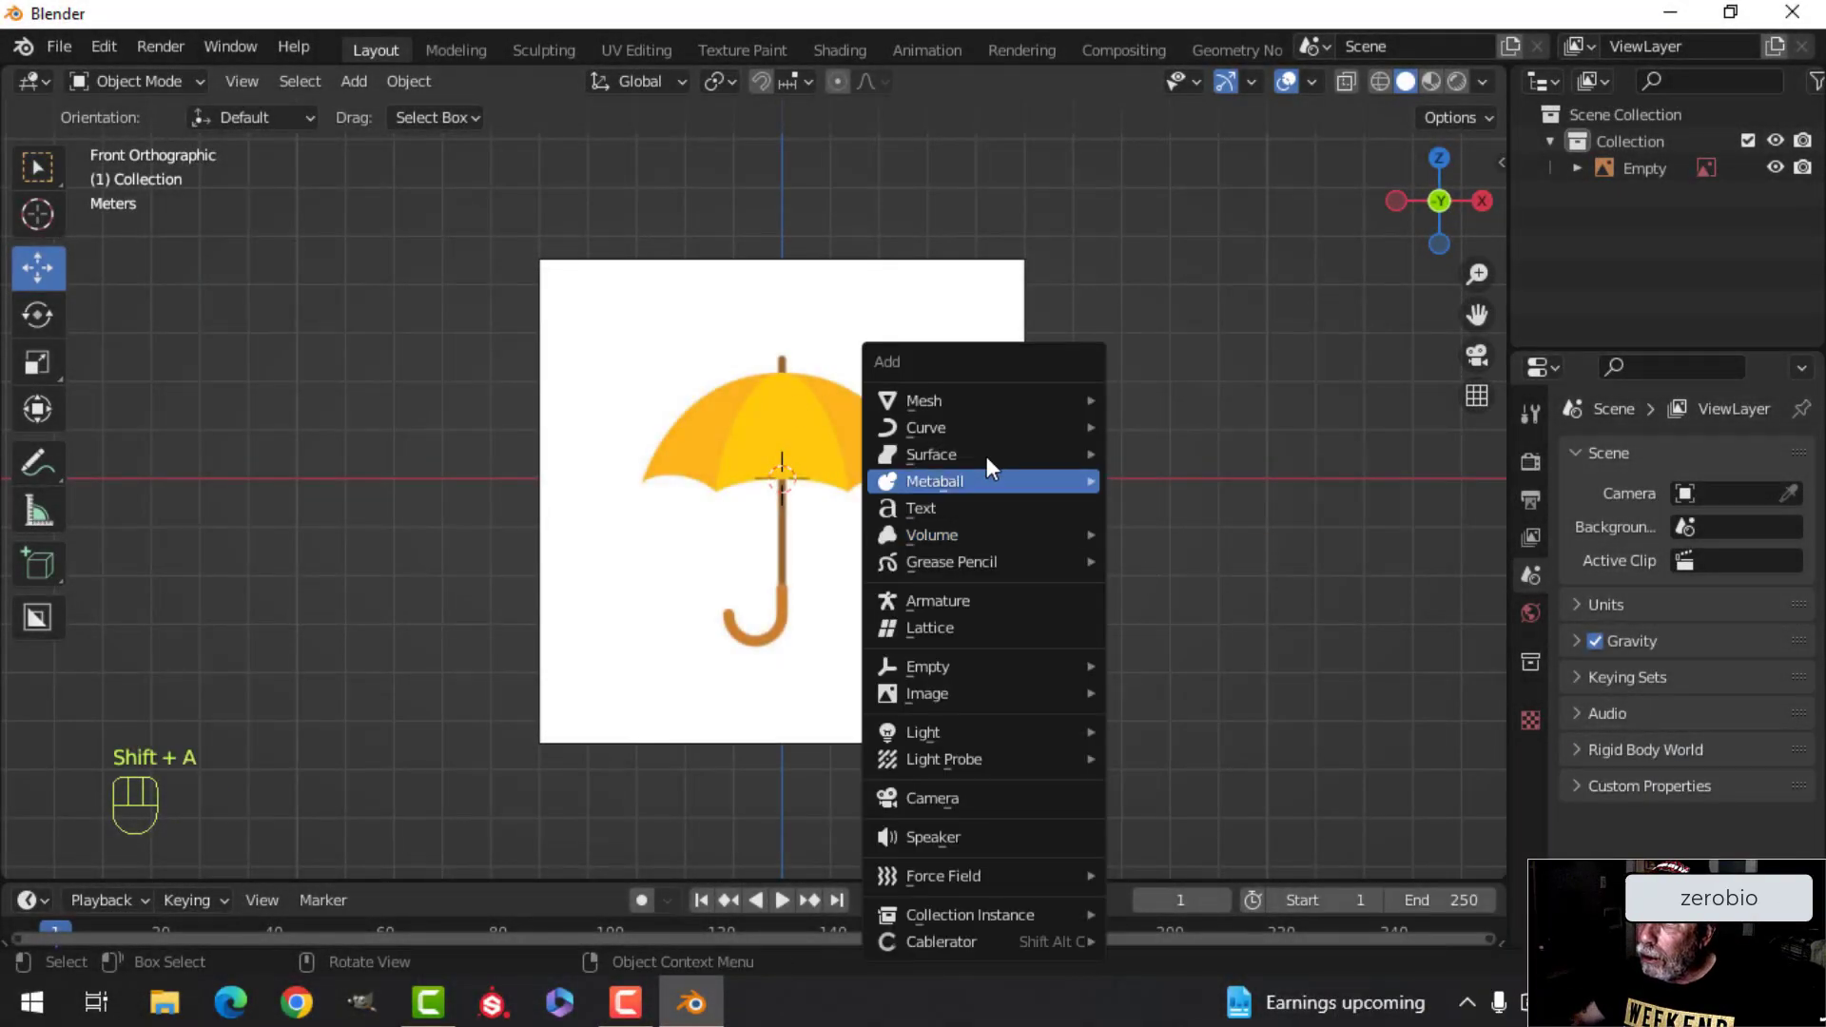
pyautogui.moveTo(968, 400)
pyautogui.click(1179, 453)
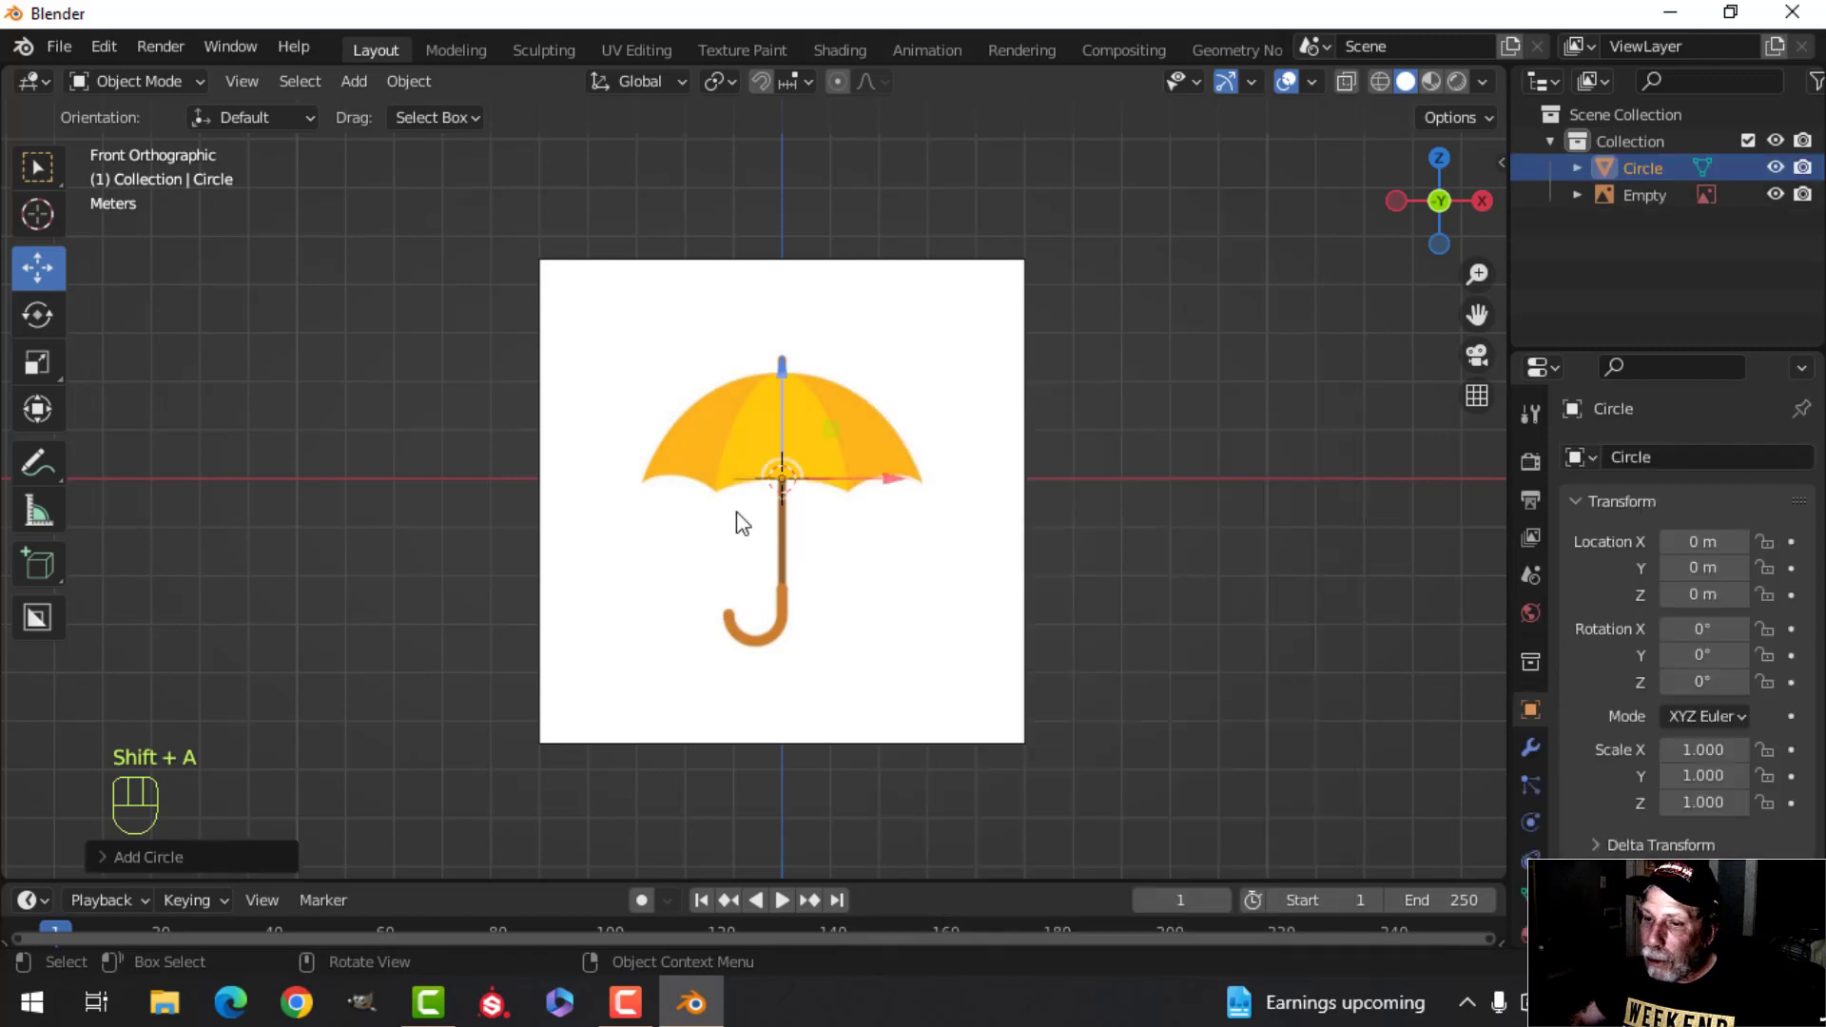
pyautogui.click(182, 858)
pyautogui.click(345, 564)
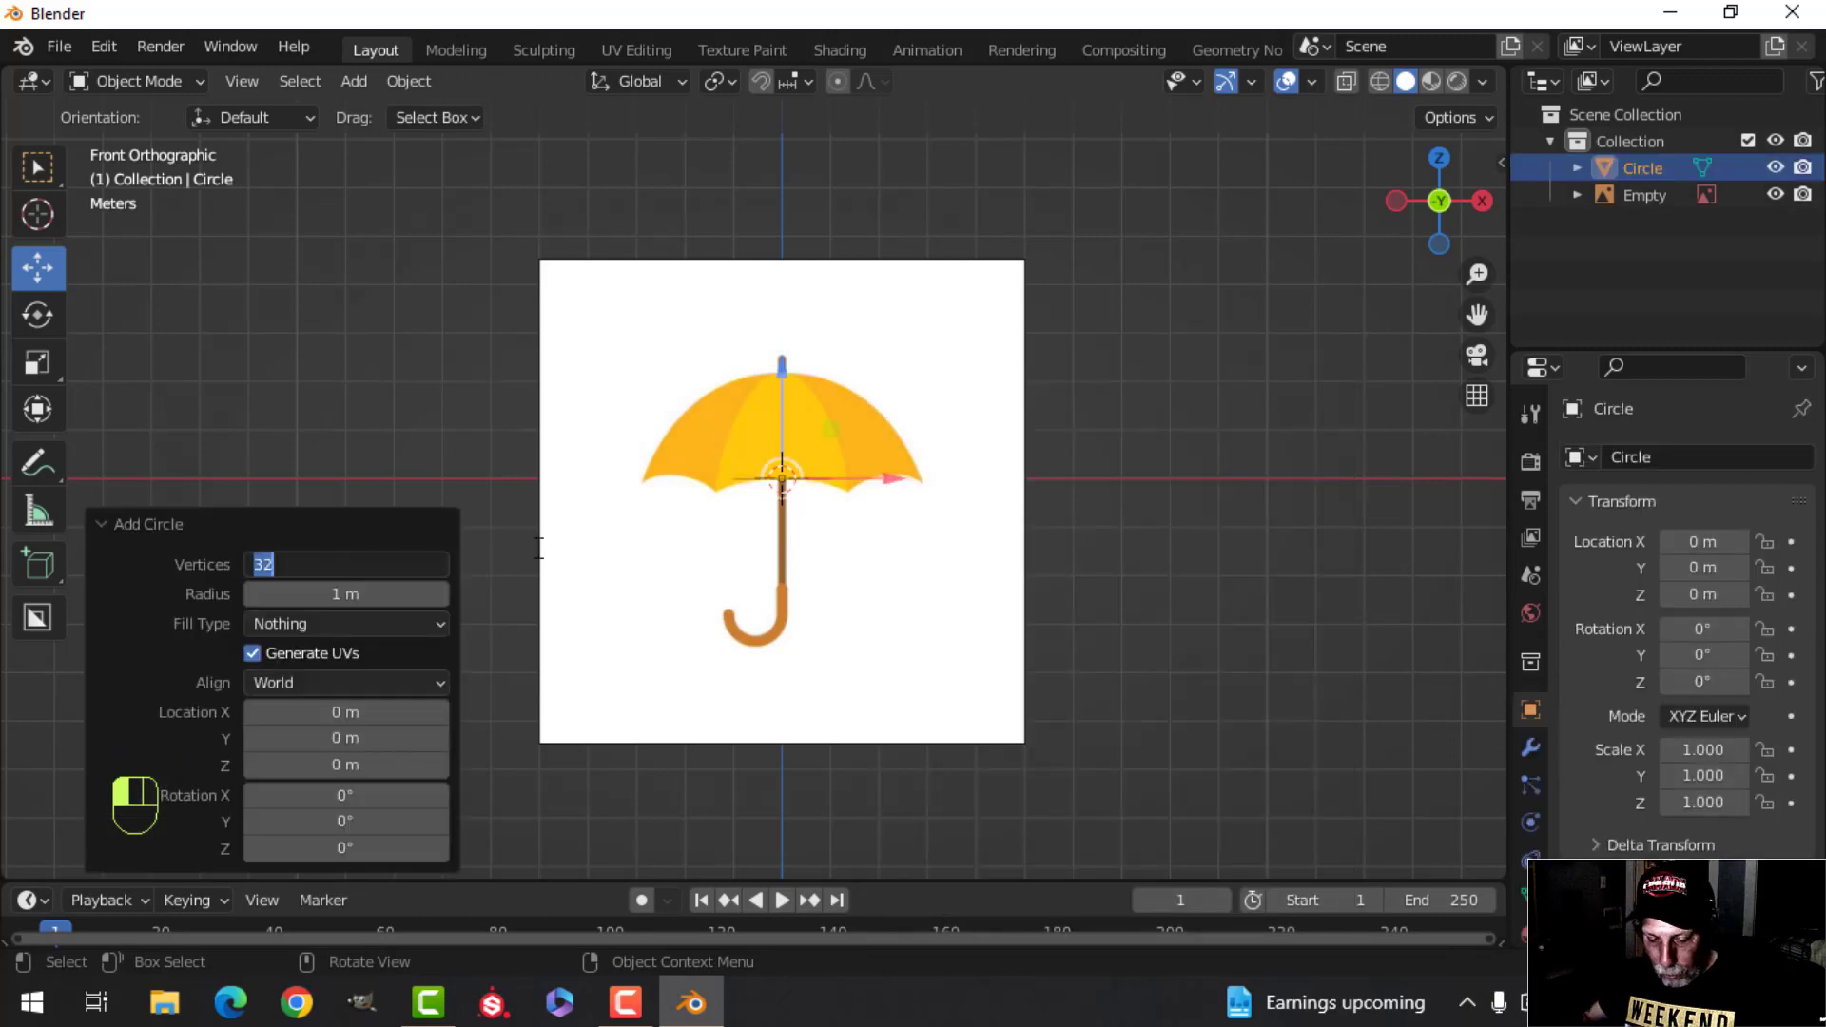
pyautogui.write('8')
pyautogui.press('Return')
# Step: Scale the circle's vertices by about 2.87 in edit mode to match the canopy's lower width in the reference
pyautogui.scroll(3, 682, 529)
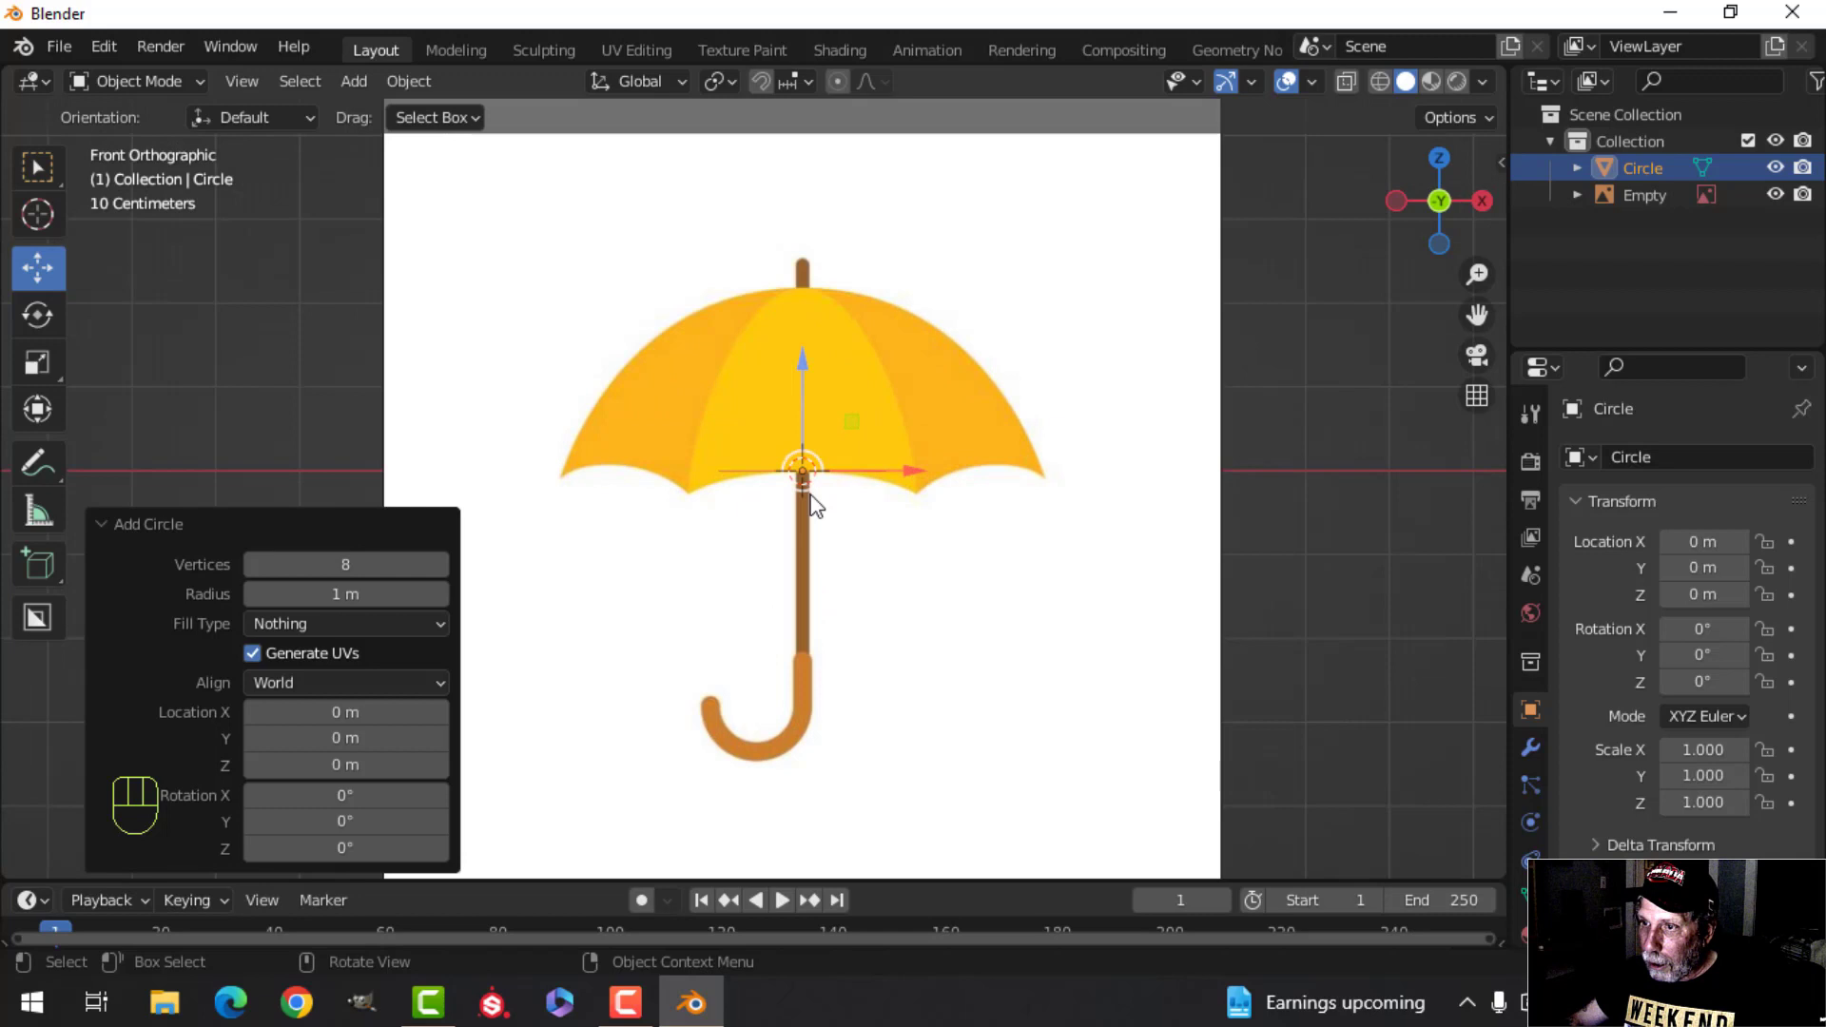
pyautogui.press('Tab')
pyautogui.press('s')
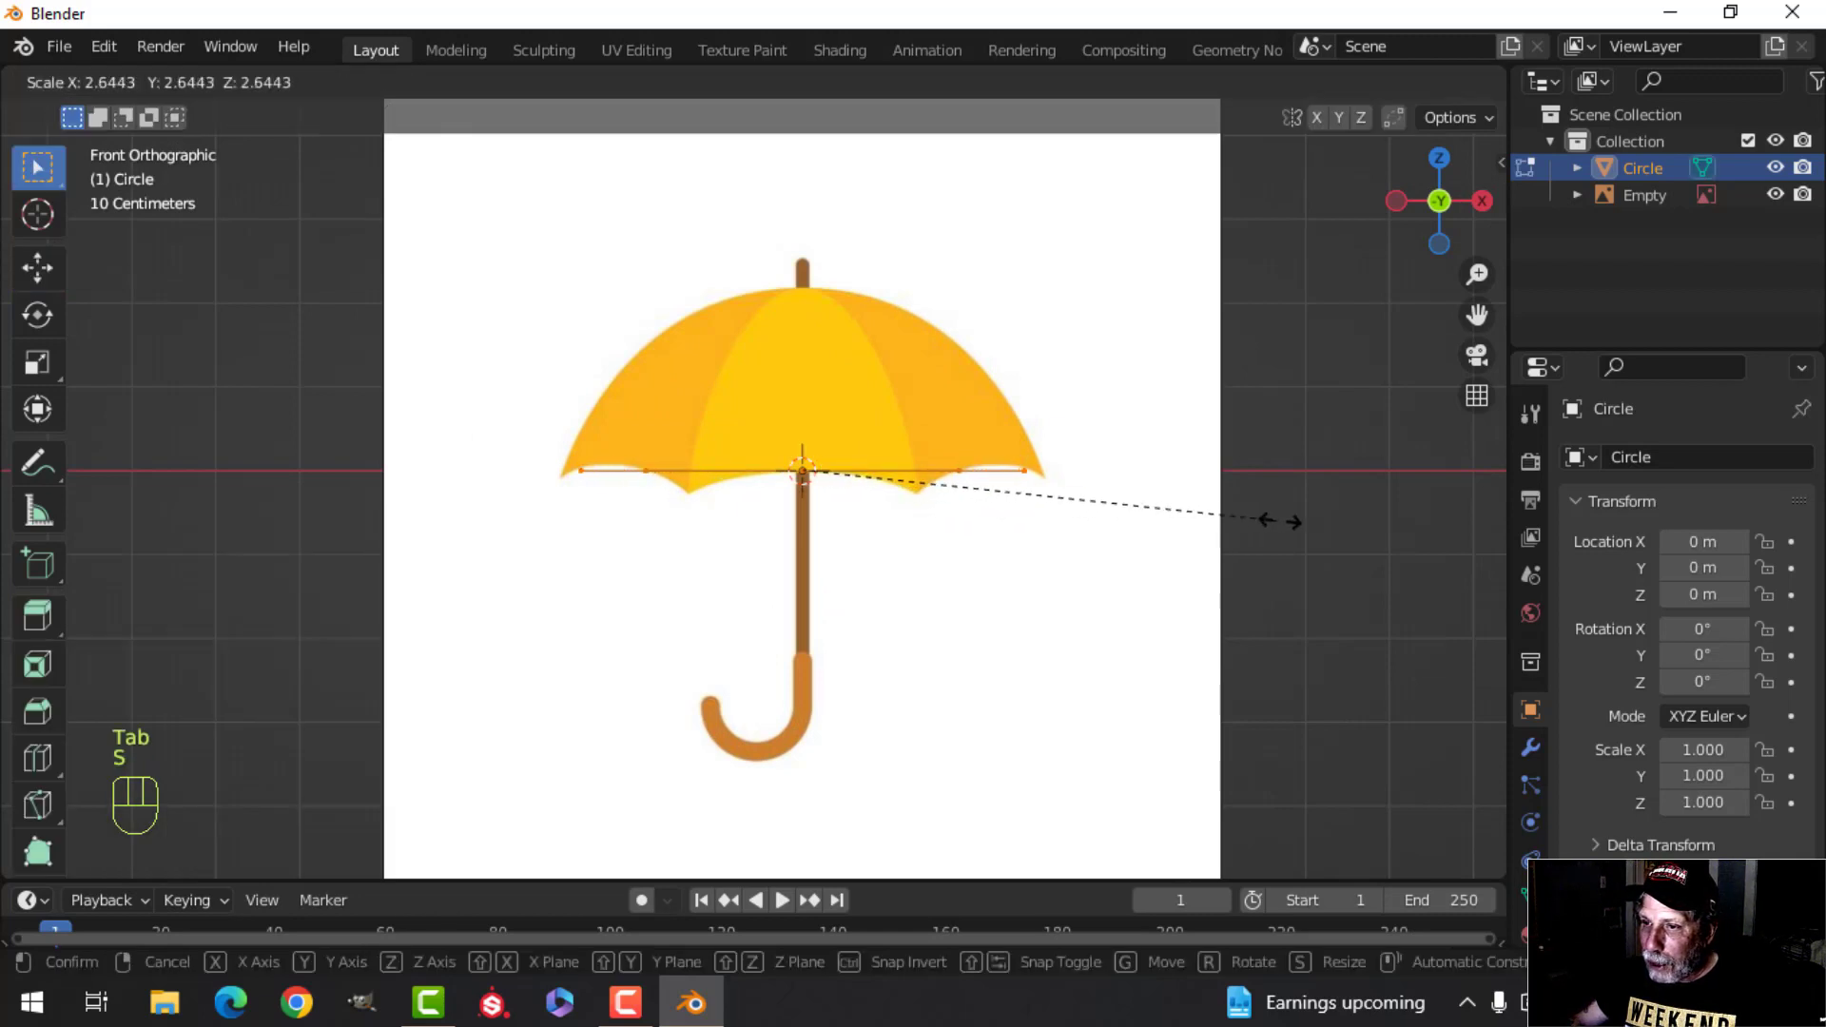
pyautogui.click(1319, 515)
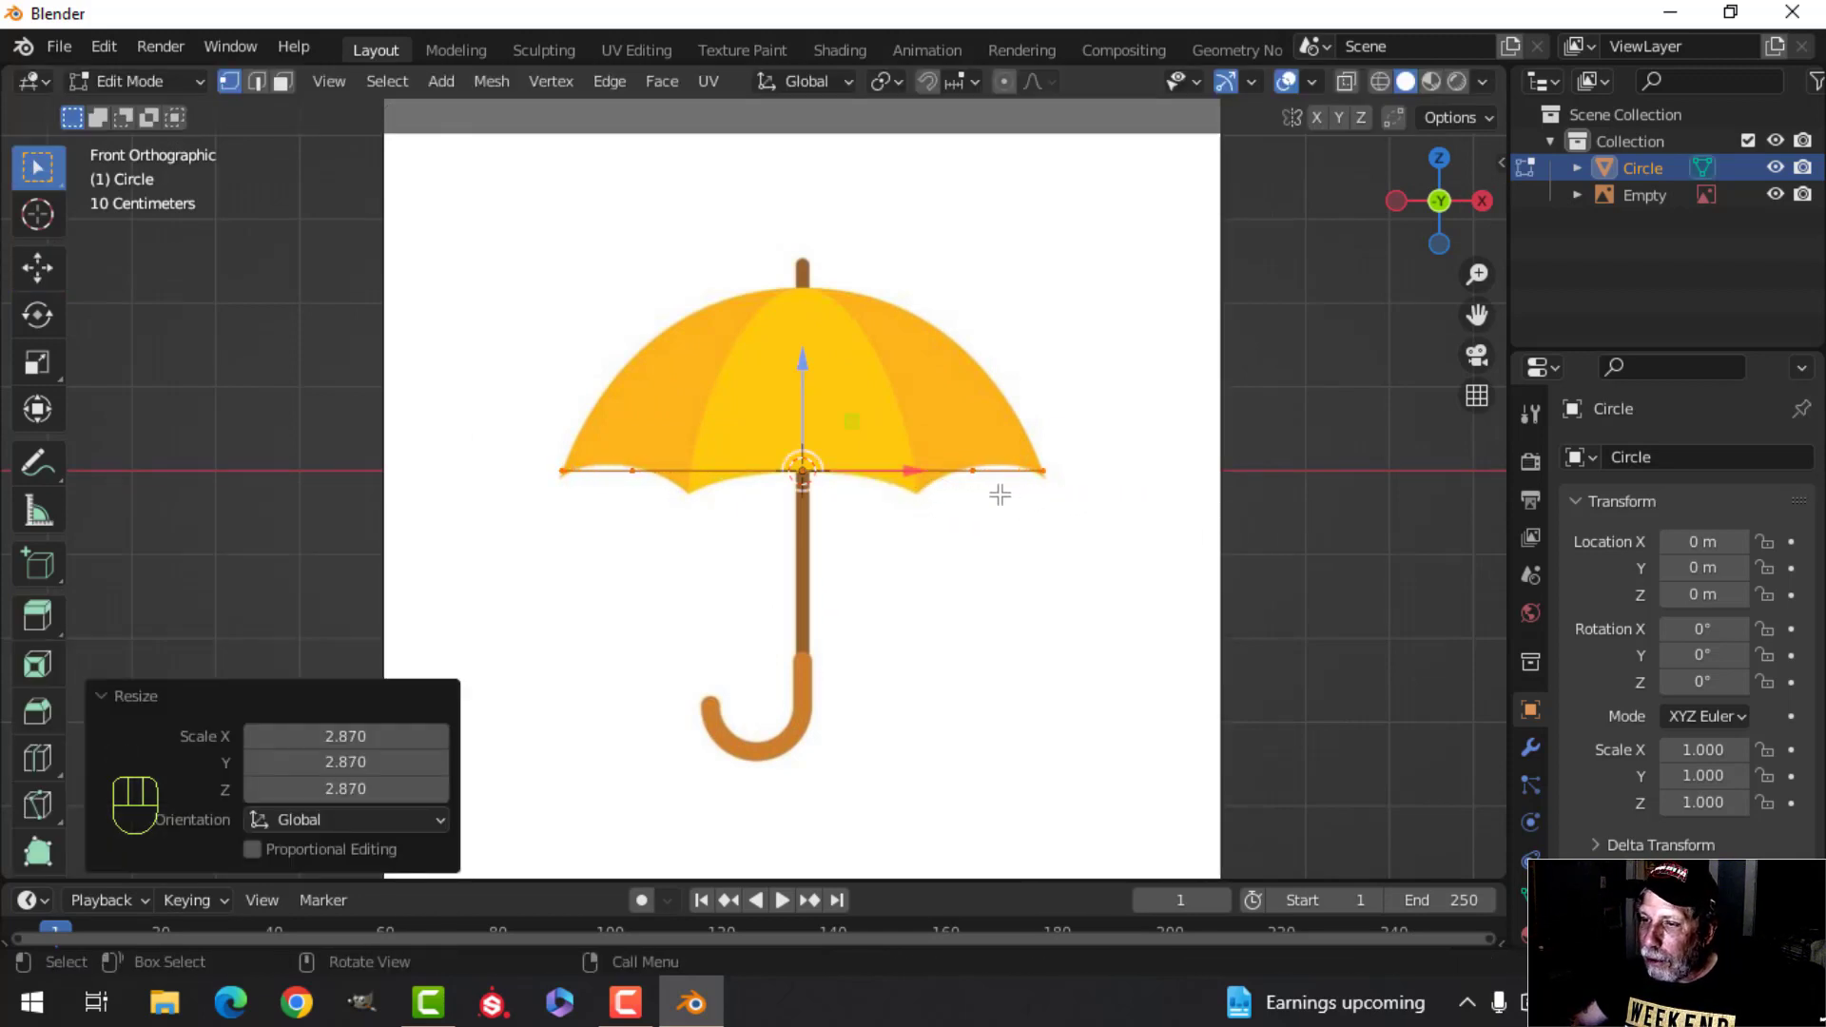
# Step: Extrude the ring straight up about 2.19 m to the top of the reference canopy
pyautogui.press('e')
pyautogui.rightClick(866, 429)
pyautogui.moveTo(804, 371); pyautogui.dragTo(804, 186)
pyautogui.click(43, 273)
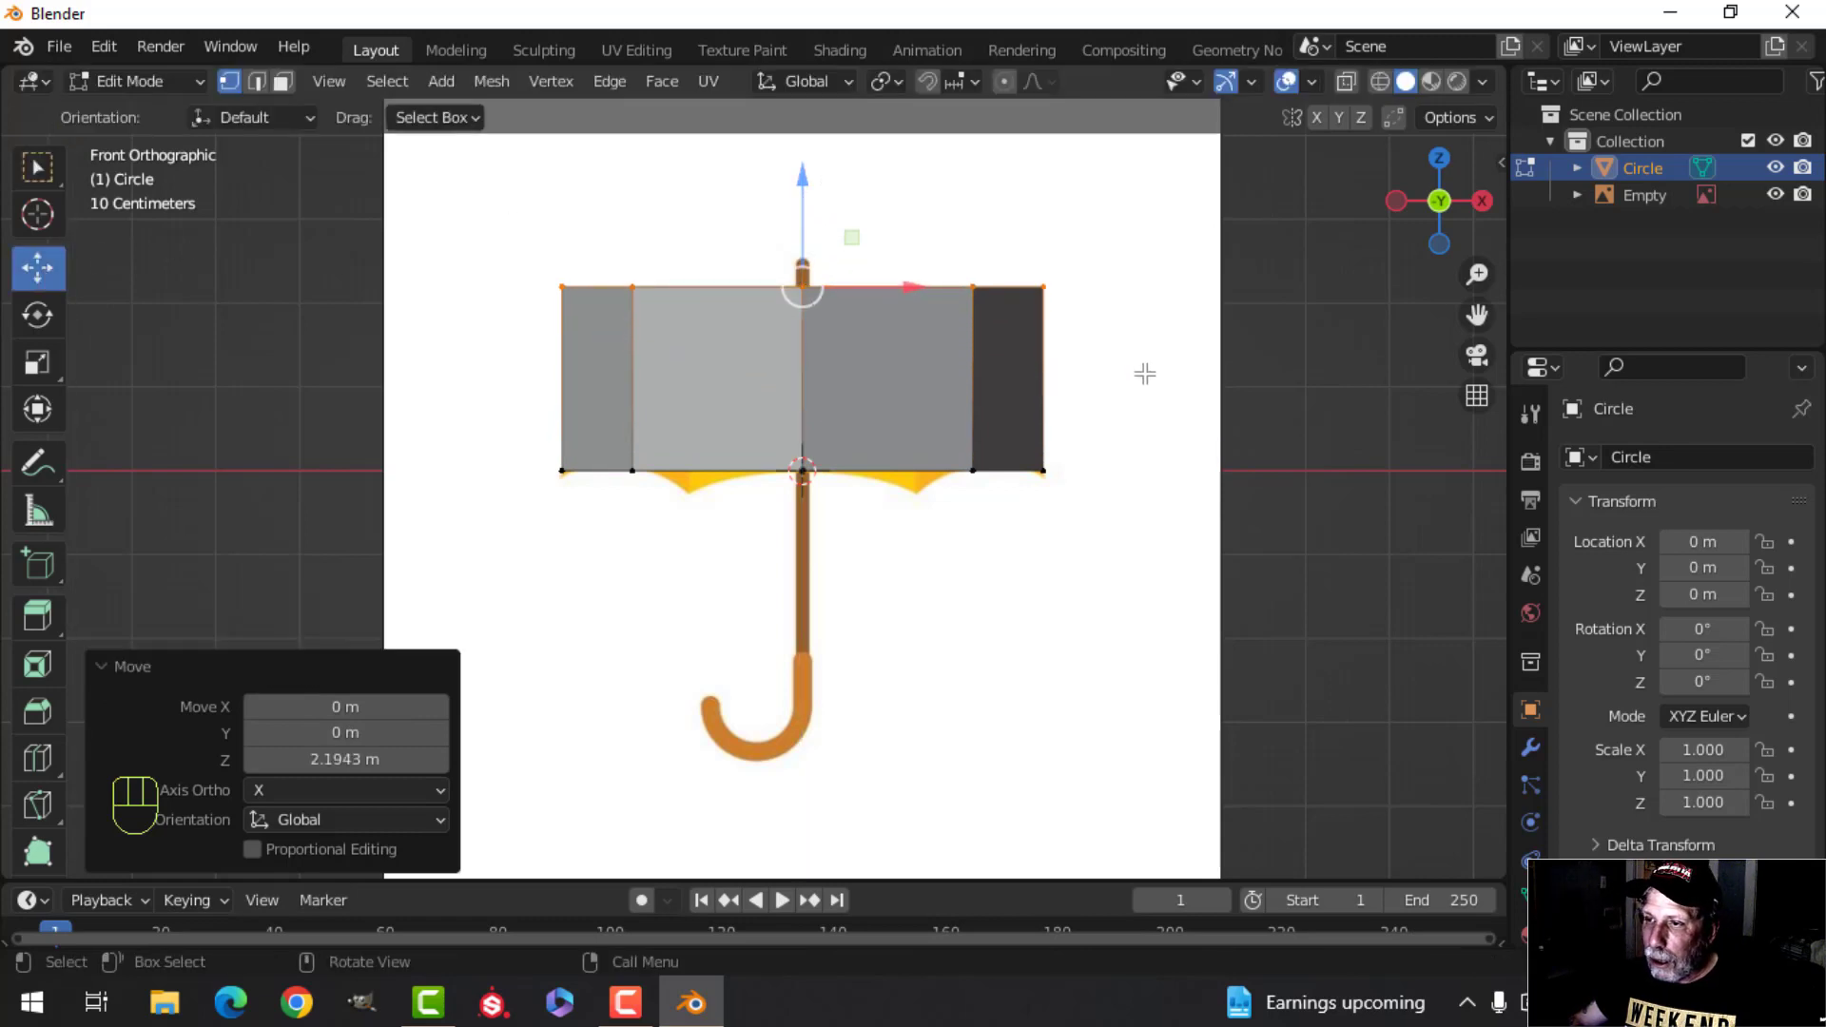
# Step: In wireframe view, shrink the upper ring to the umbrella's shaft in two passes, scaling by about 0.236 and 0.272
pyautogui.press('z')
pyautogui.click(924, 382)
pyautogui.keyDown('shift'); pyautogui.moveTo(1034, 393); pyautogui.dragTo(957, 437, button='middle'); pyautogui.keyUp('shift')
pyautogui.press('s')
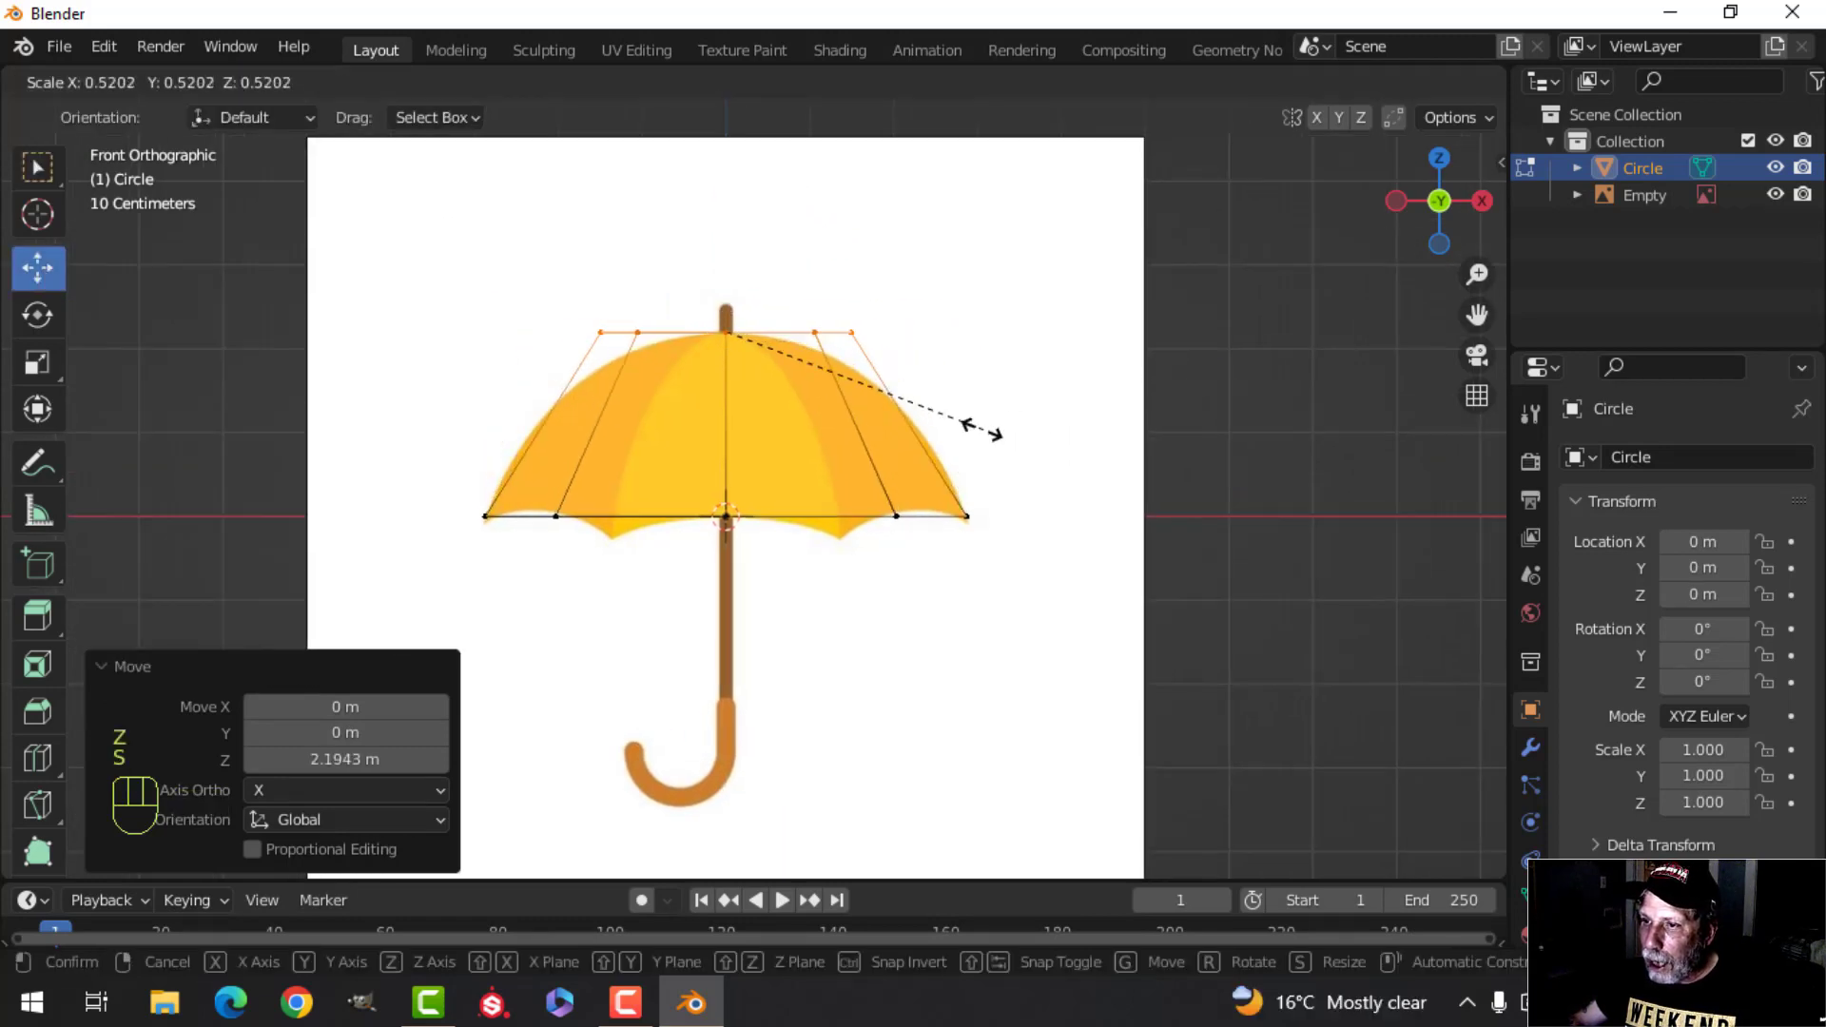
pyautogui.click(819, 416)
pyautogui.scroll(3, 699, 293)
pyautogui.press('s')
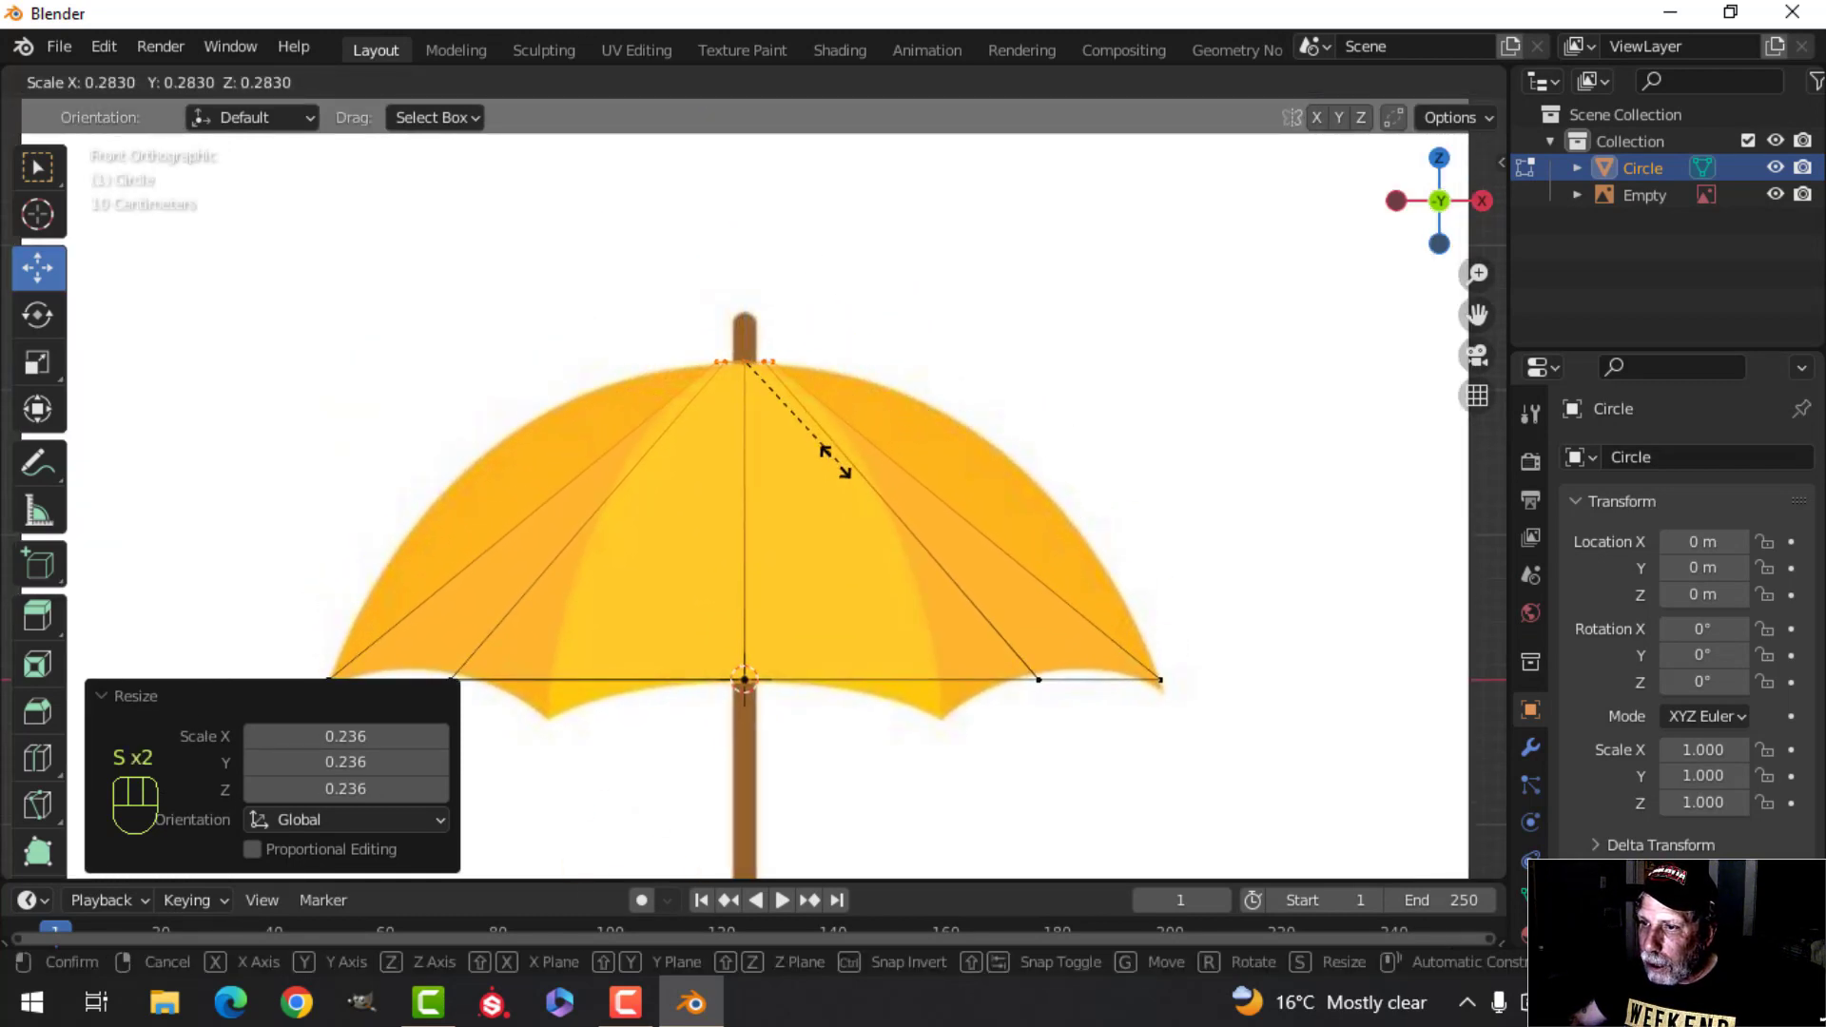
pyautogui.click(824, 449)
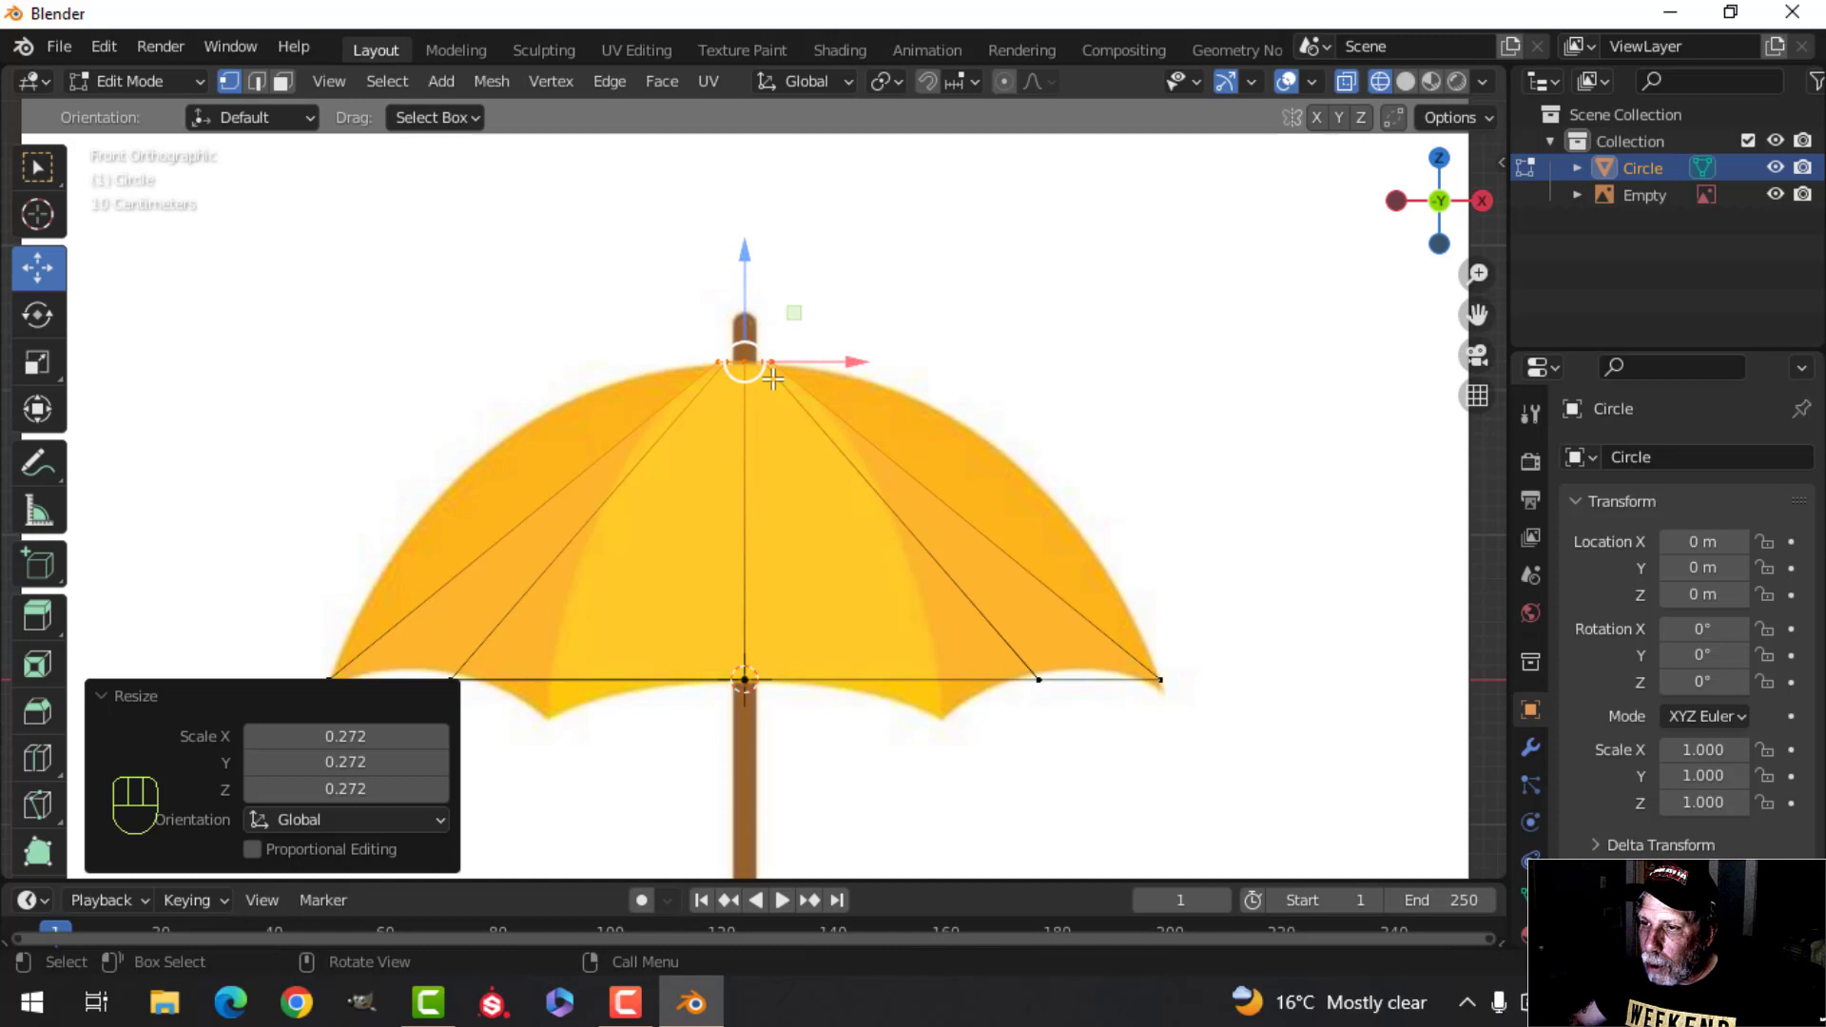
# Step: Add a centred loop cut halfway up the canopy and scale it by about 1.452 to meet the reference outline
pyautogui.scroll(1, 761, 366)
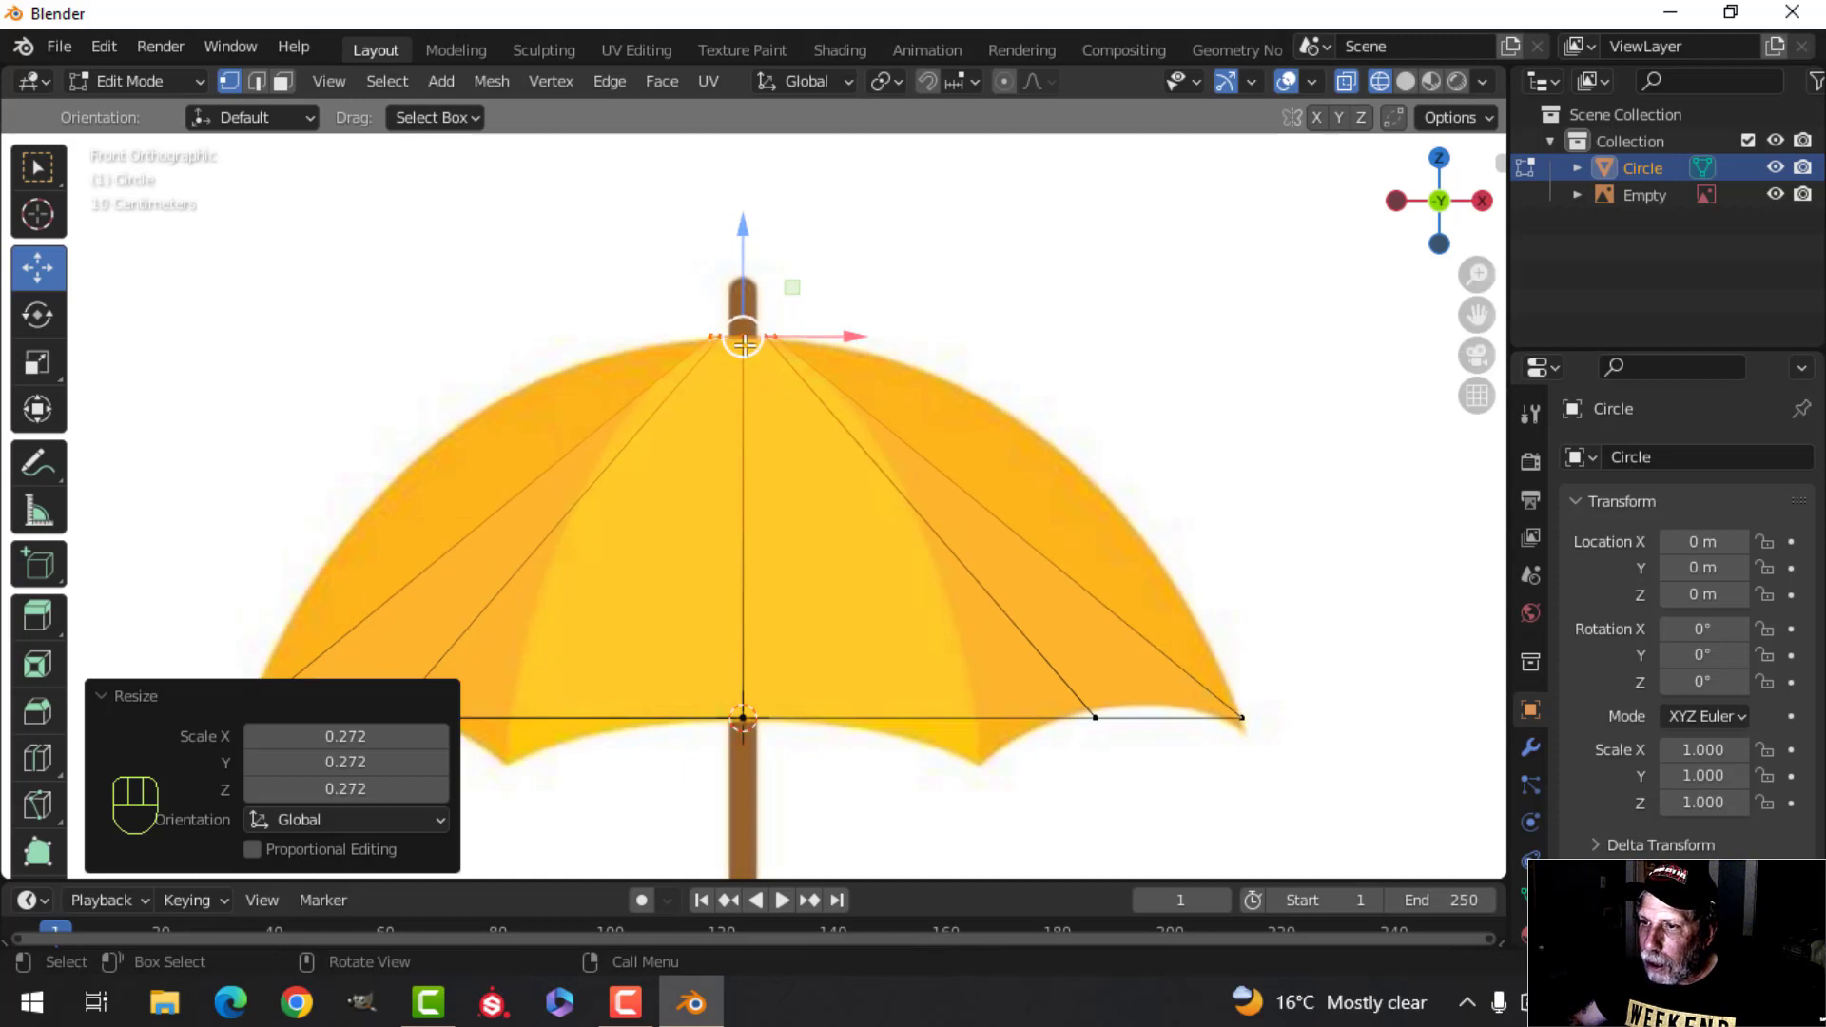
pyautogui.scroll(-2, 1023, 496)
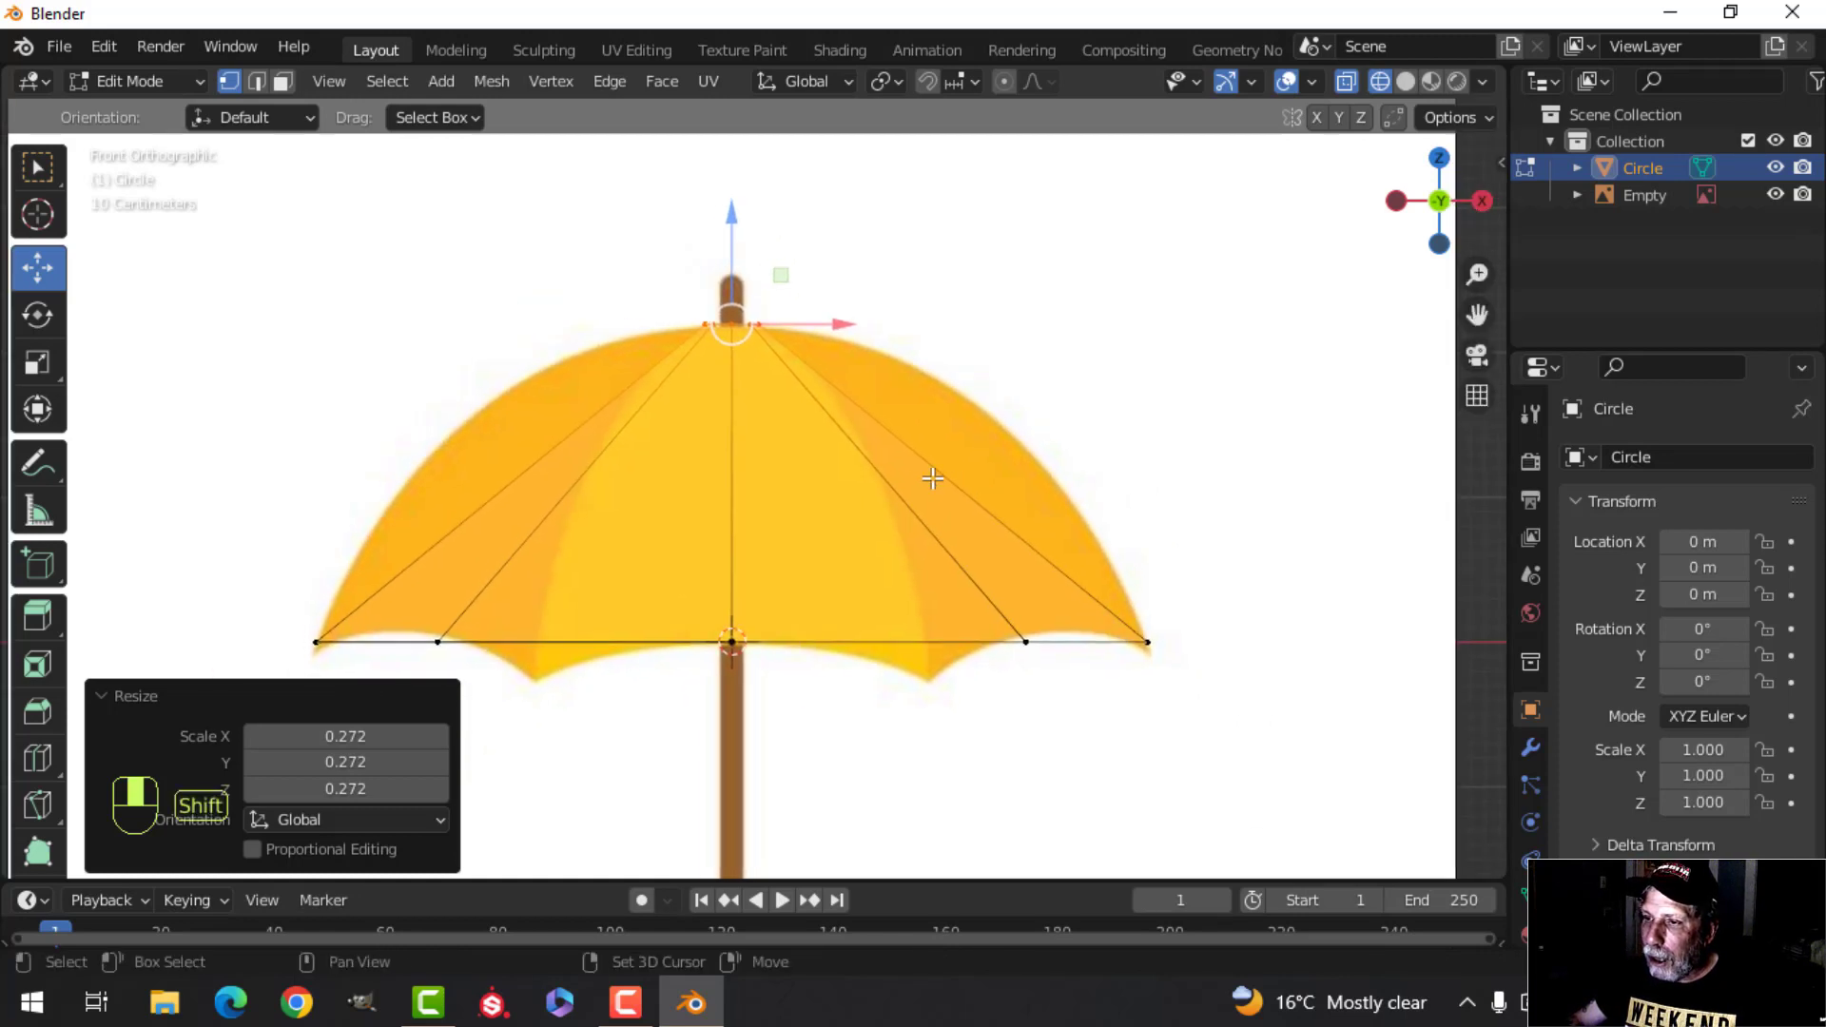
pyautogui.hotkey('ctrl', 'r')
pyautogui.click(951, 483)
pyautogui.rightClick(951, 483)
pyautogui.press('s')
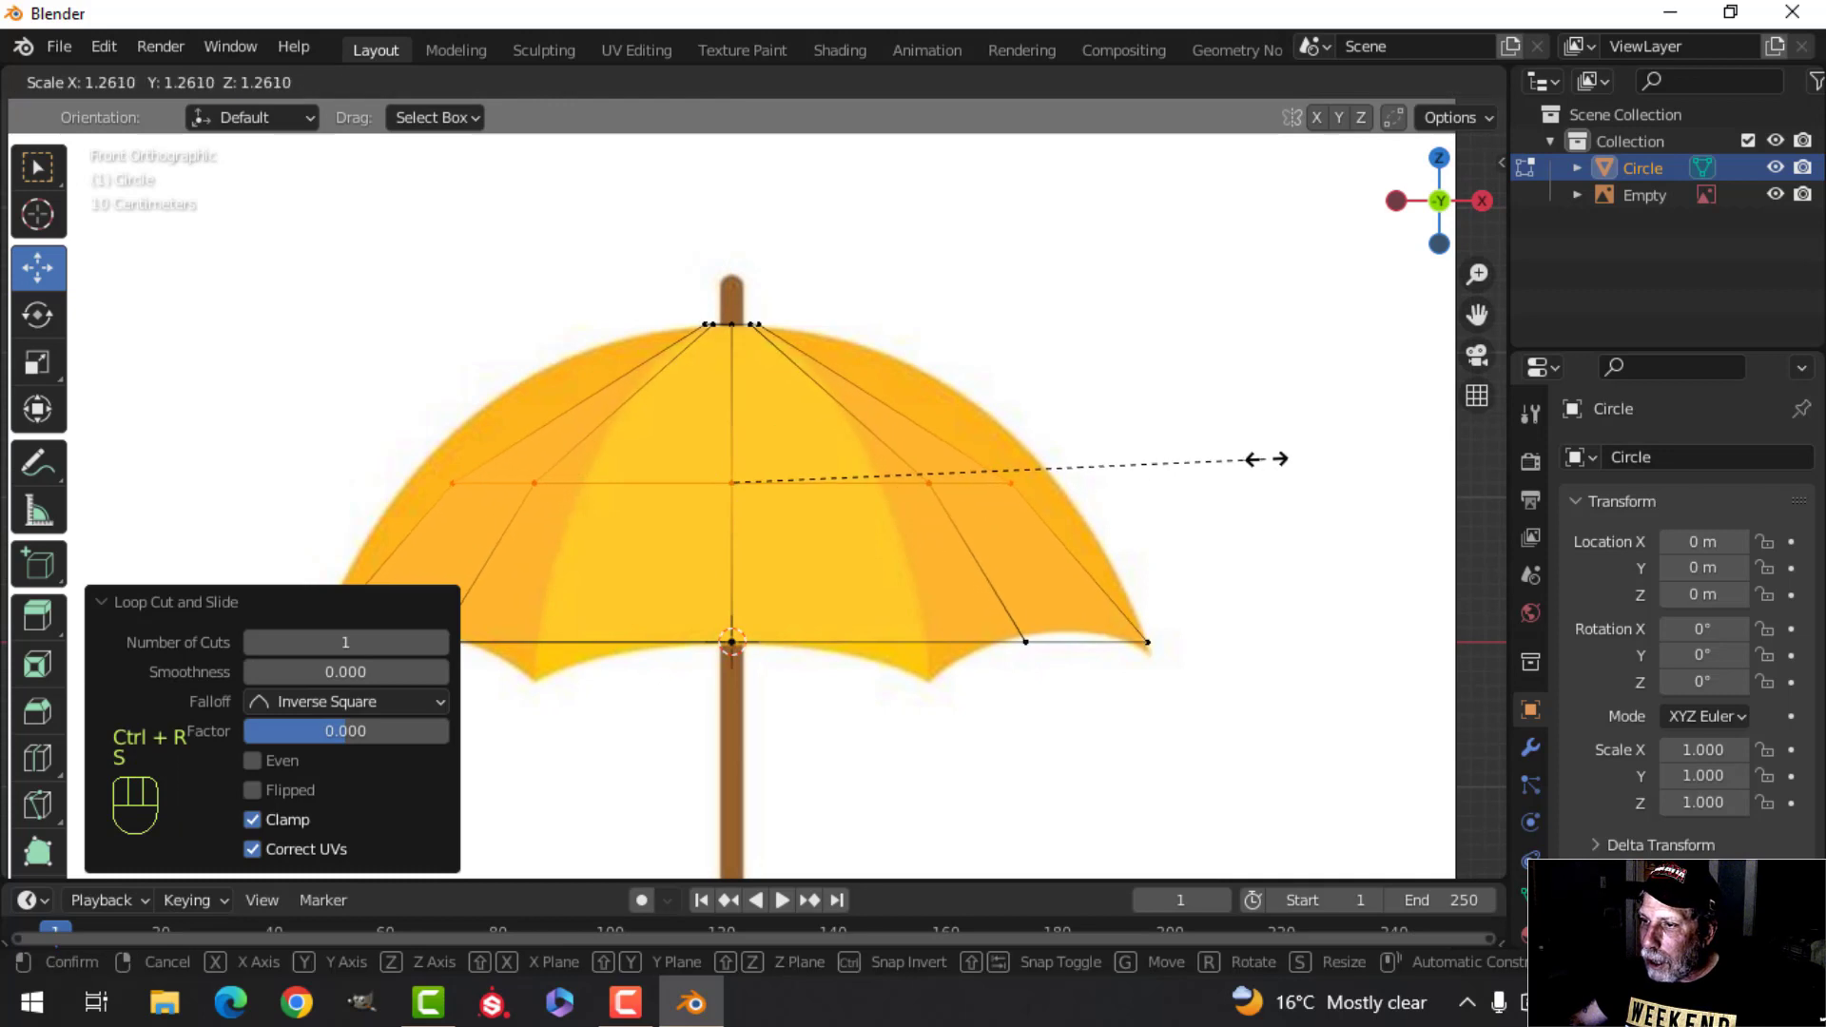
pyautogui.click(1346, 456)
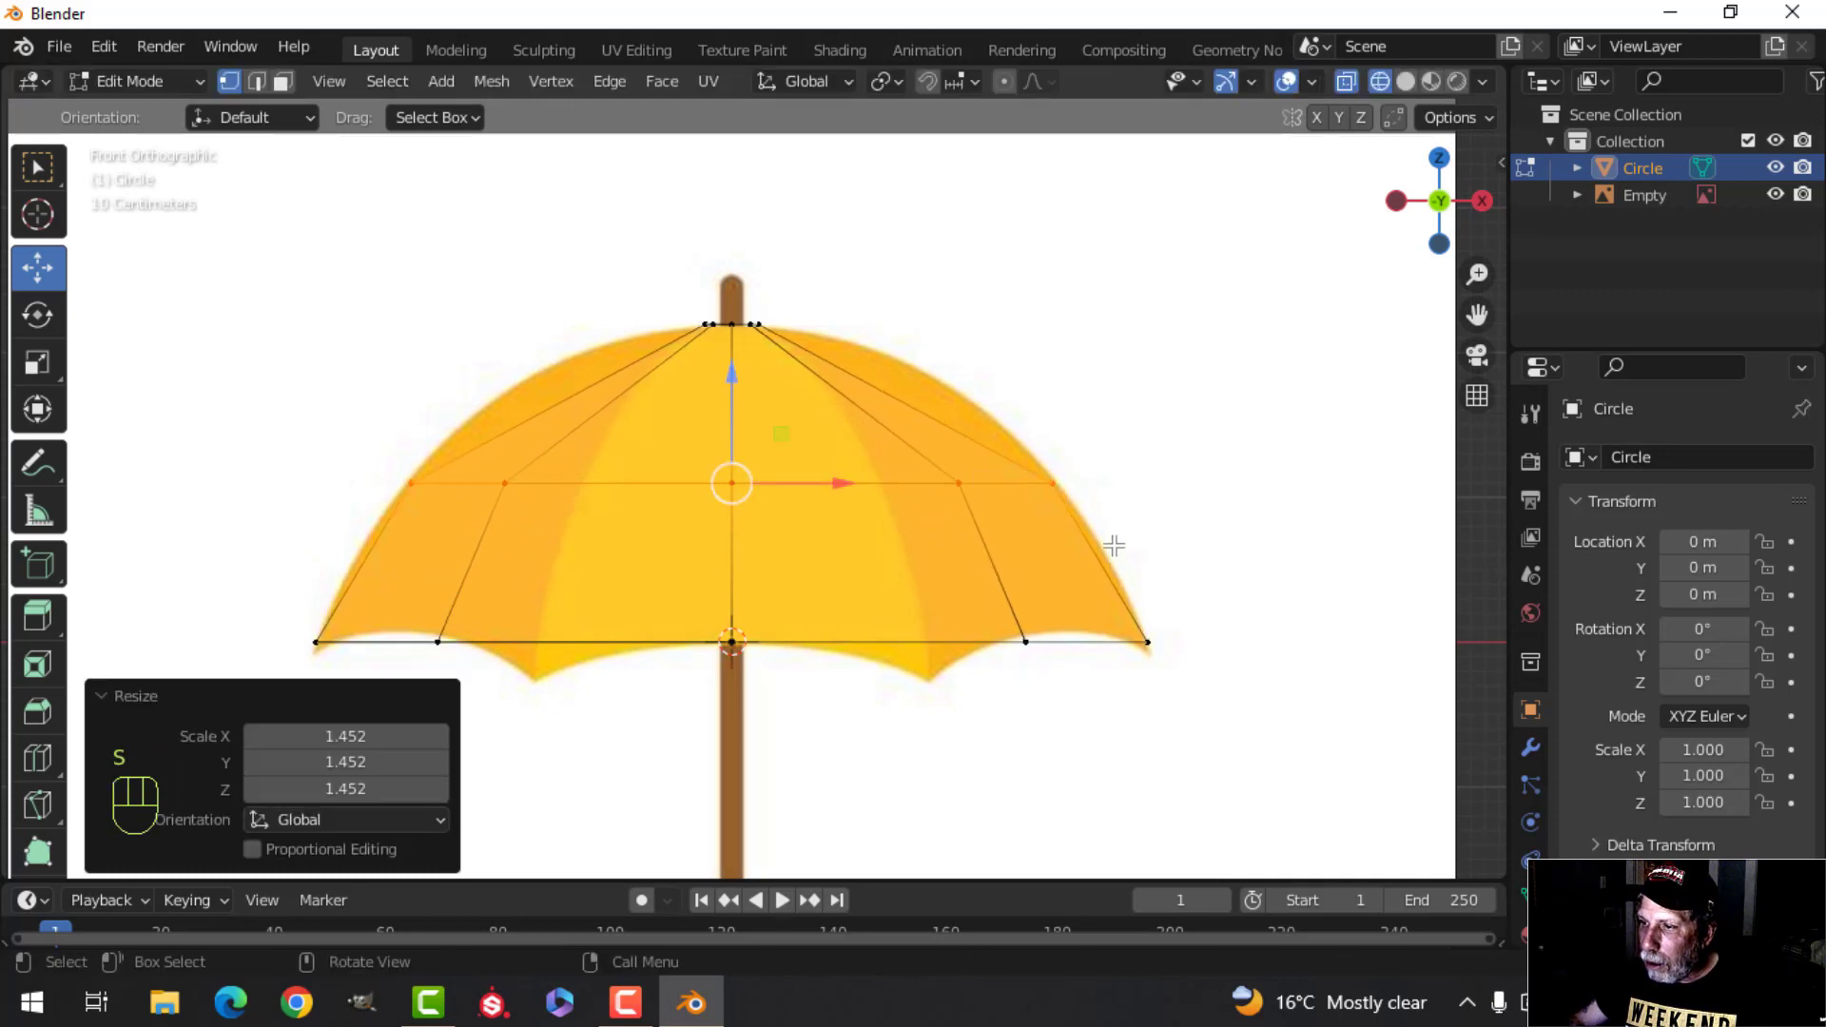
# Step: Add a centred loop cut in the lower half of the canopy and scale it by about 1.018
pyautogui.hotkey('ctrl', 'r')
pyautogui.click(1113, 532)
pyautogui.rightClick(1113, 533)
pyautogui.press('s')
pyautogui.click(1186, 534)
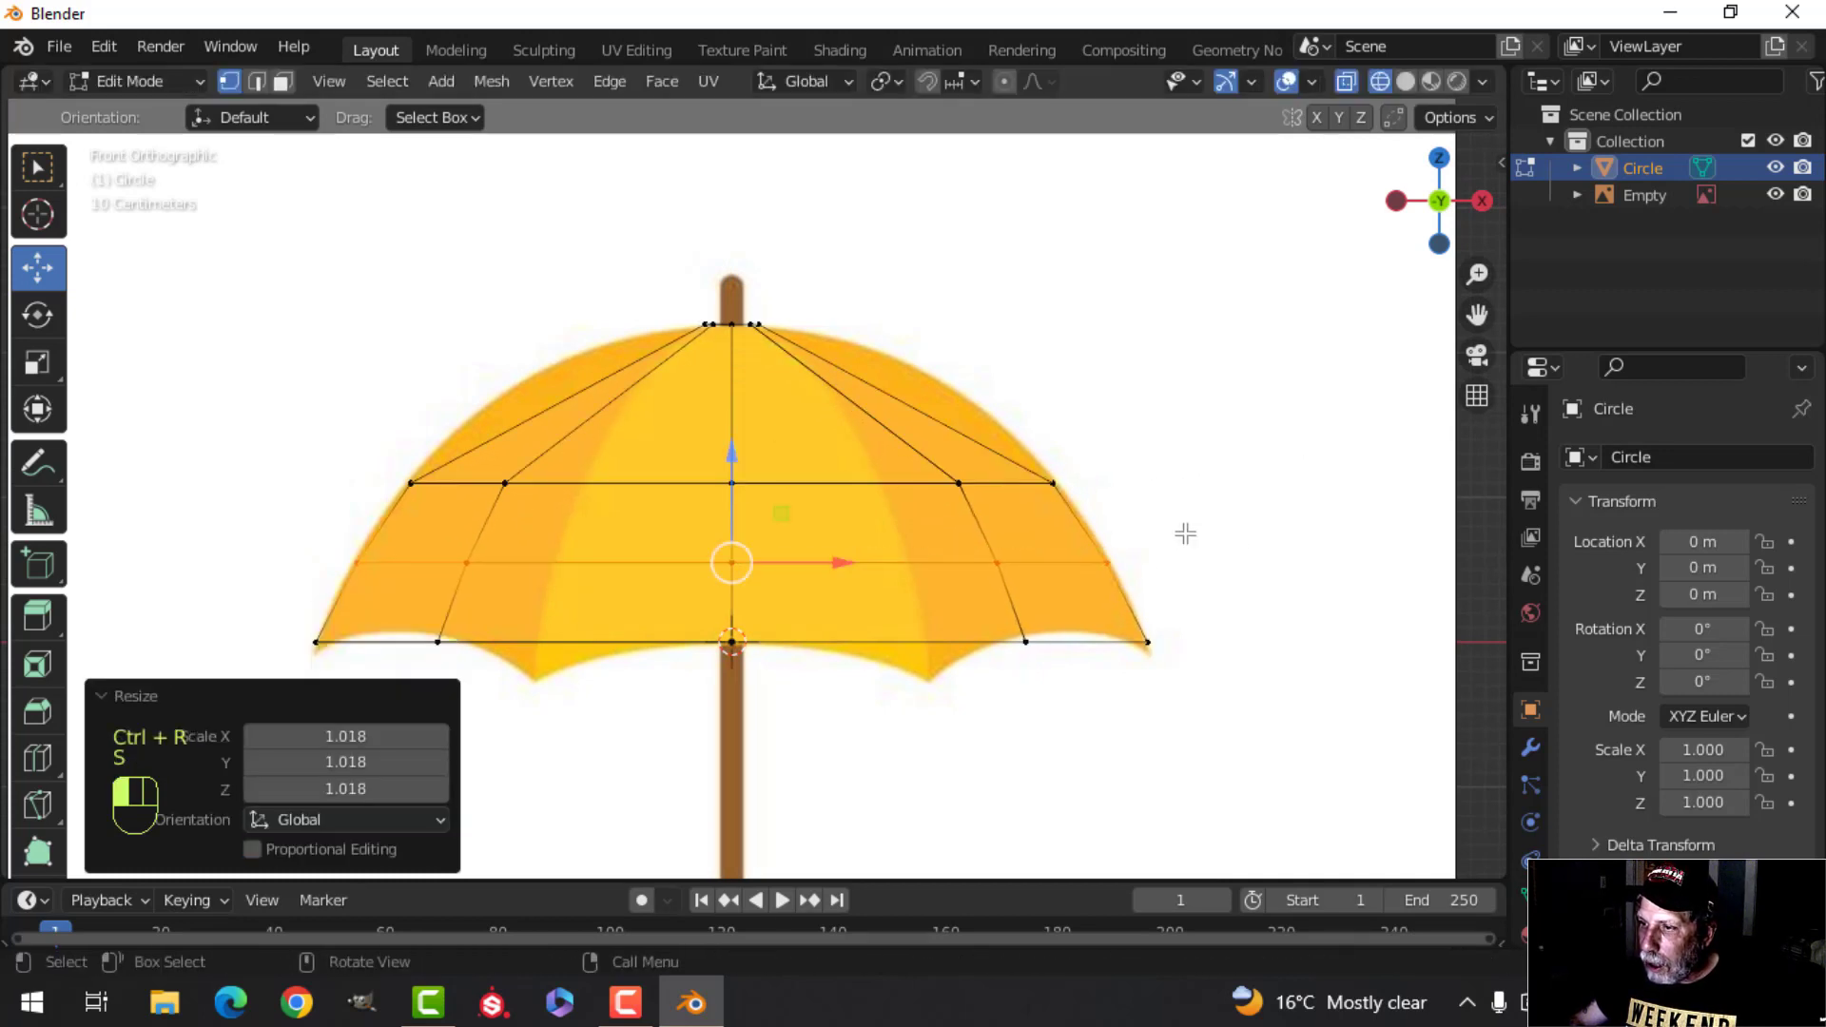
# Step: Add a centred loop cut in the upper half of the canopy and scale it by about 1.374
pyautogui.keyDown('shift'); pyautogui.moveTo(954, 449); pyautogui.dragTo(954, 502, button='middle'); pyautogui.keyUp('shift')
pyautogui.hotkey('ctrl', 'r')
pyautogui.click(925, 476)
pyautogui.rightClick(925, 477)
pyautogui.press('s')
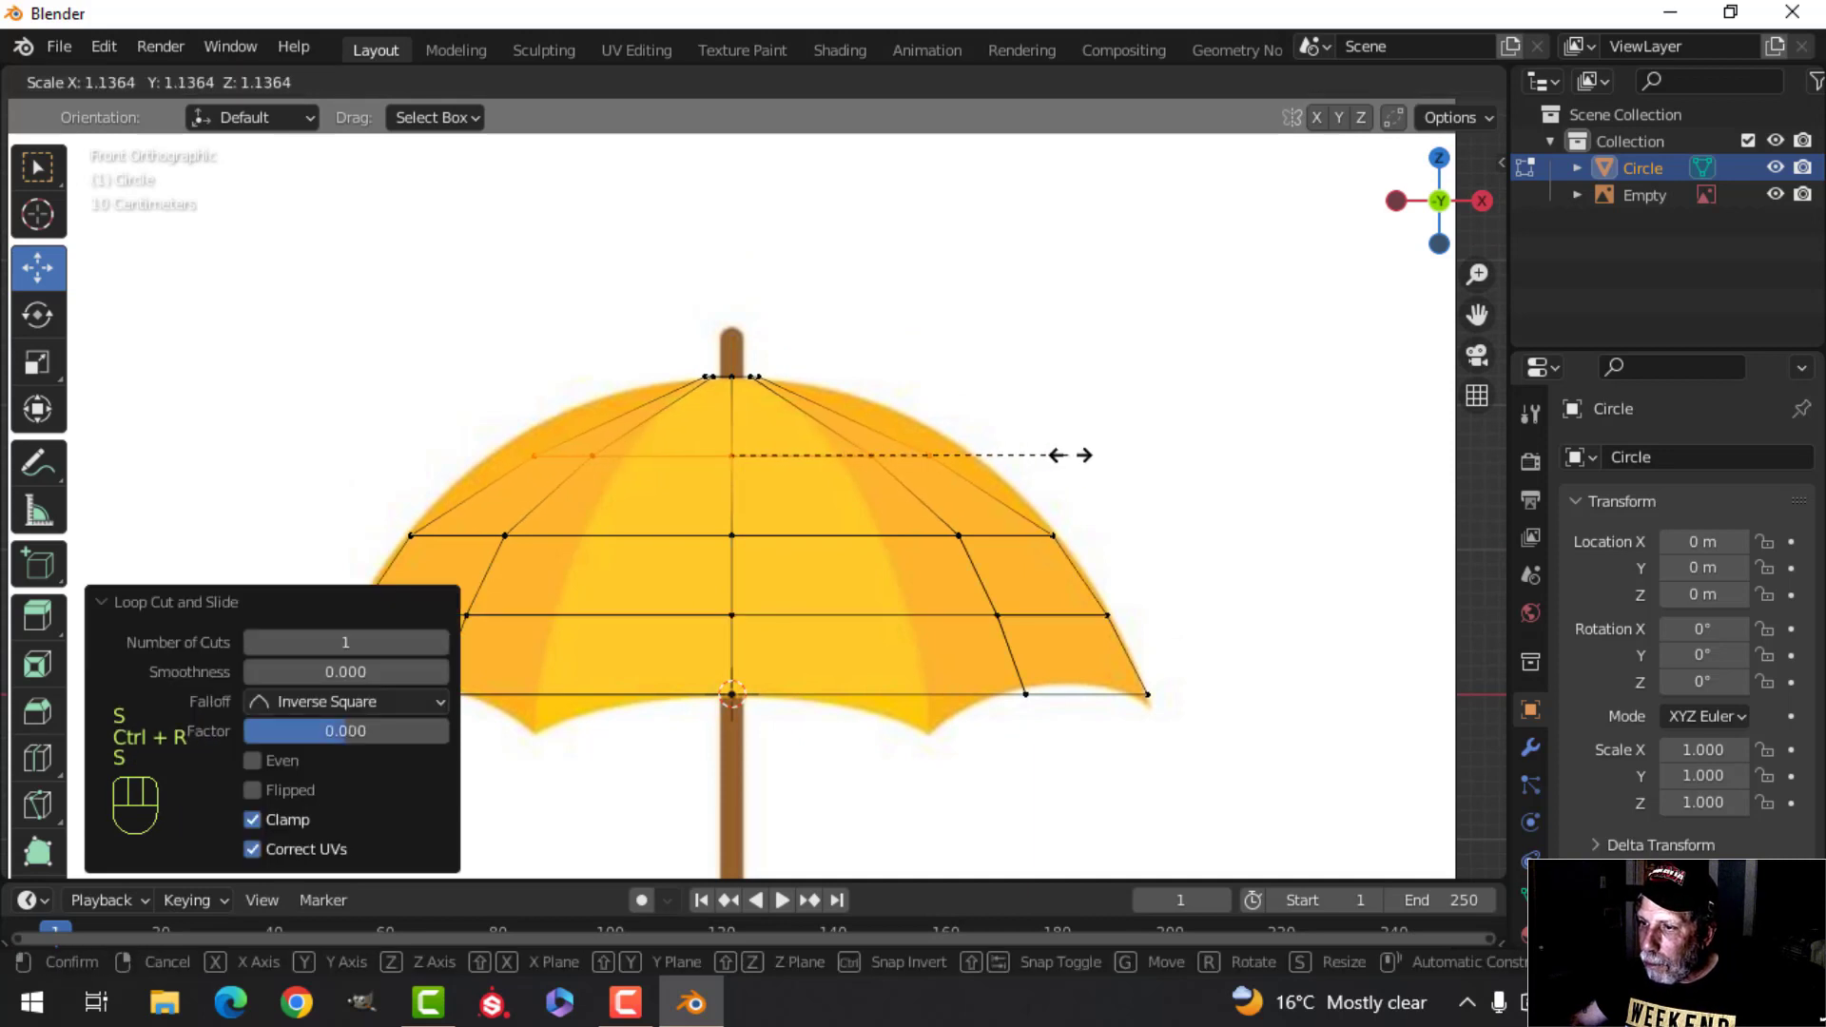
pyautogui.click(1138, 439)
# Step: Add a centred loop cut in the topmost canopy band and scale it by about 1.3 to follow the reference curve
pyautogui.keyDown('shift'); pyautogui.scroll(1, 977, 460); pyautogui.keyUp('shift')
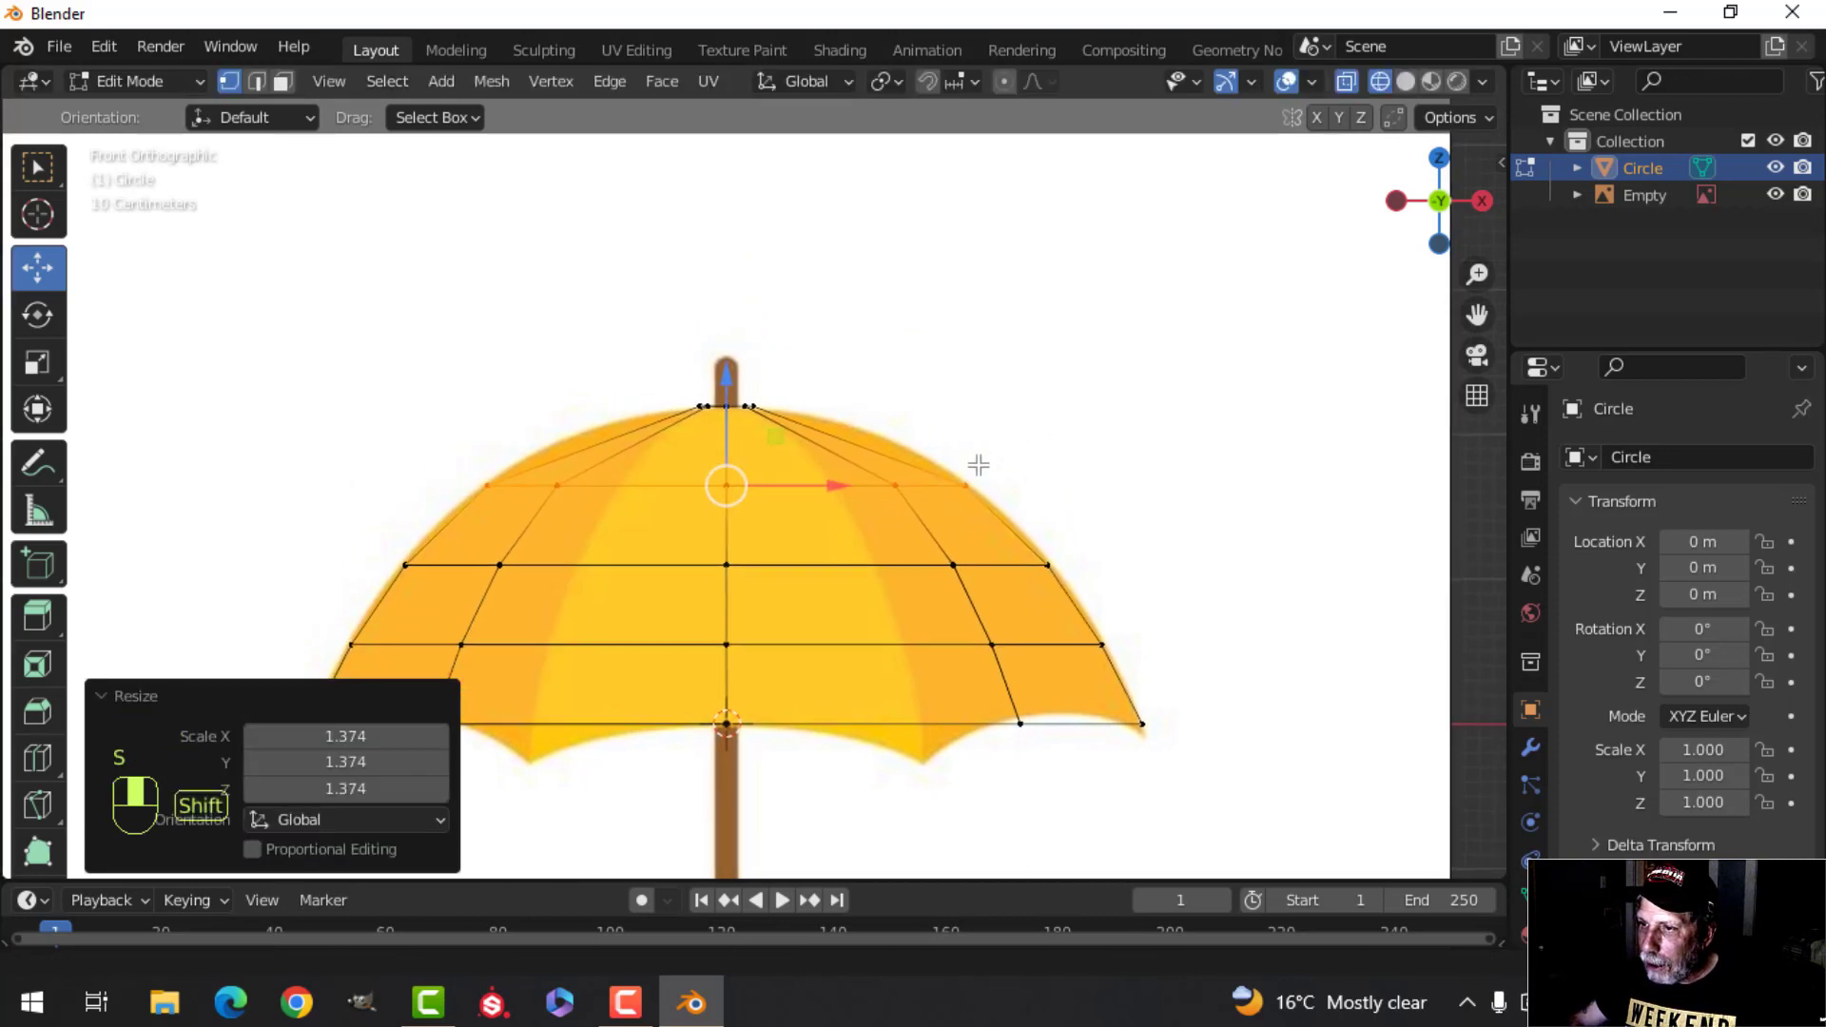
pyautogui.hotkey('ctrl', 'r')
pyautogui.click(827, 424)
pyautogui.rightClick(828, 424)
pyautogui.press('s')
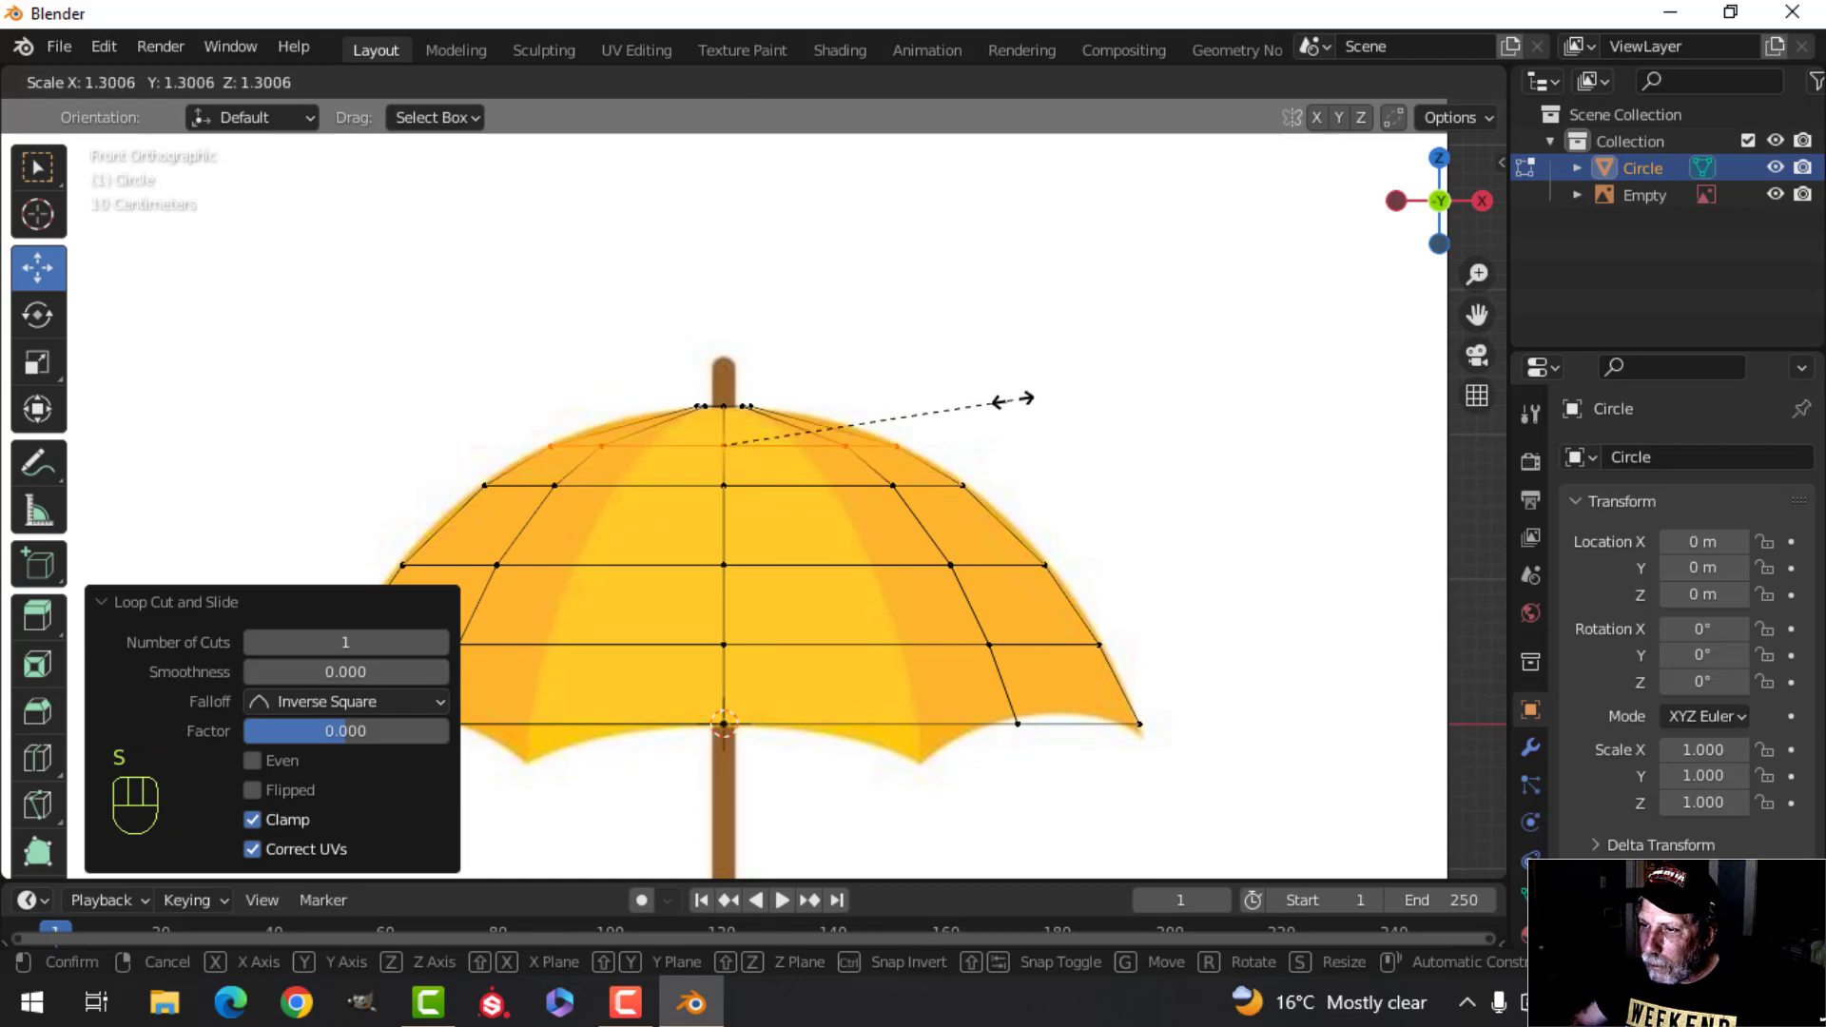
pyautogui.click(1013, 399)
# Step: Return to solid view and object mode, add a level 2 subdivision to the canopy and shade it smooth
pyautogui.press('z')
pyautogui.click(1039, 407)
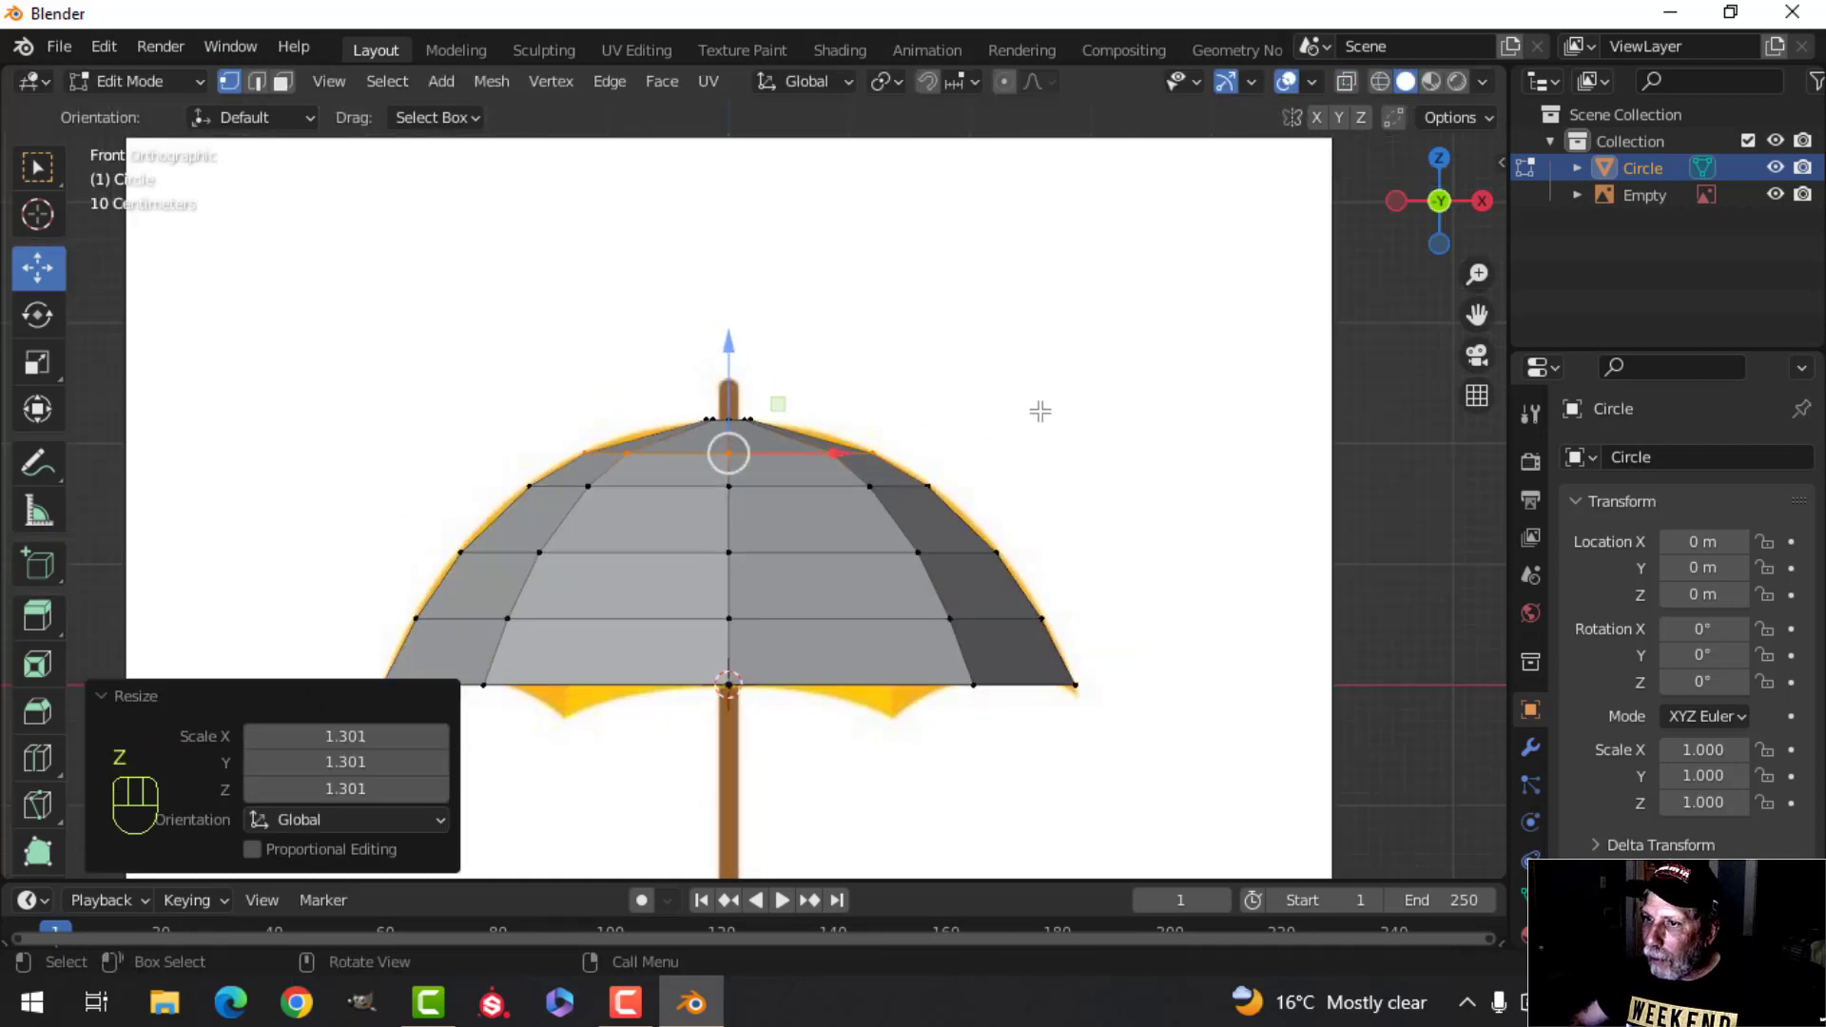
pyautogui.moveTo(1039, 407); pyautogui.dragTo(966, 505, button='middle')
pyautogui.press('Tab')
pyautogui.hotkey('ctrl', '2')
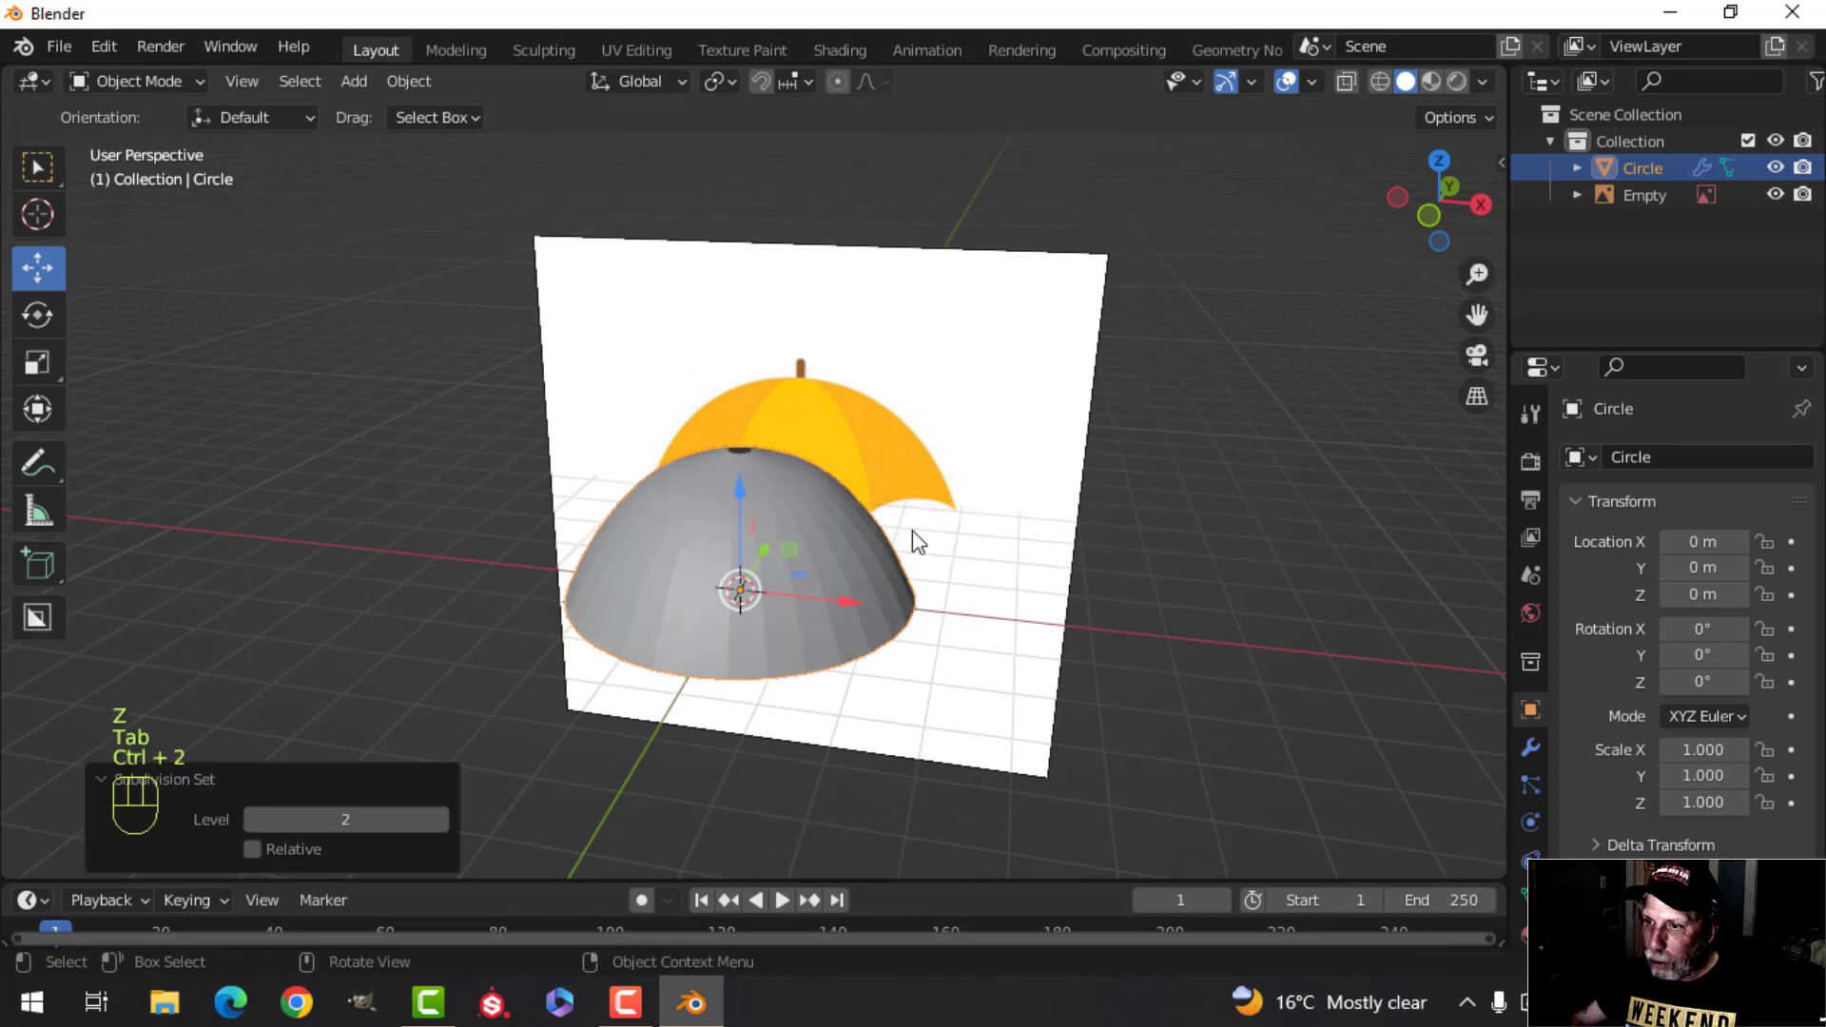
pyautogui.rightClick(749, 477)
pyautogui.click(749, 478)
# Step: Return the canopy to edit mode and deselect all of its geometry
pyautogui.press('capslock')
pyautogui.press('a')
pyautogui.moveTo(950, 498)
pyautogui.mouseDown(button='middle')
pyautogui.moveTo(933, 537)
pyautogui.moveTo(935, 518)
pyautogui.mouseUp(button='middle')
pyautogui.click(933, 537)
pyautogui.press('Tab')
pyautogui.click(723, 573)
pyautogui.press('Tab')
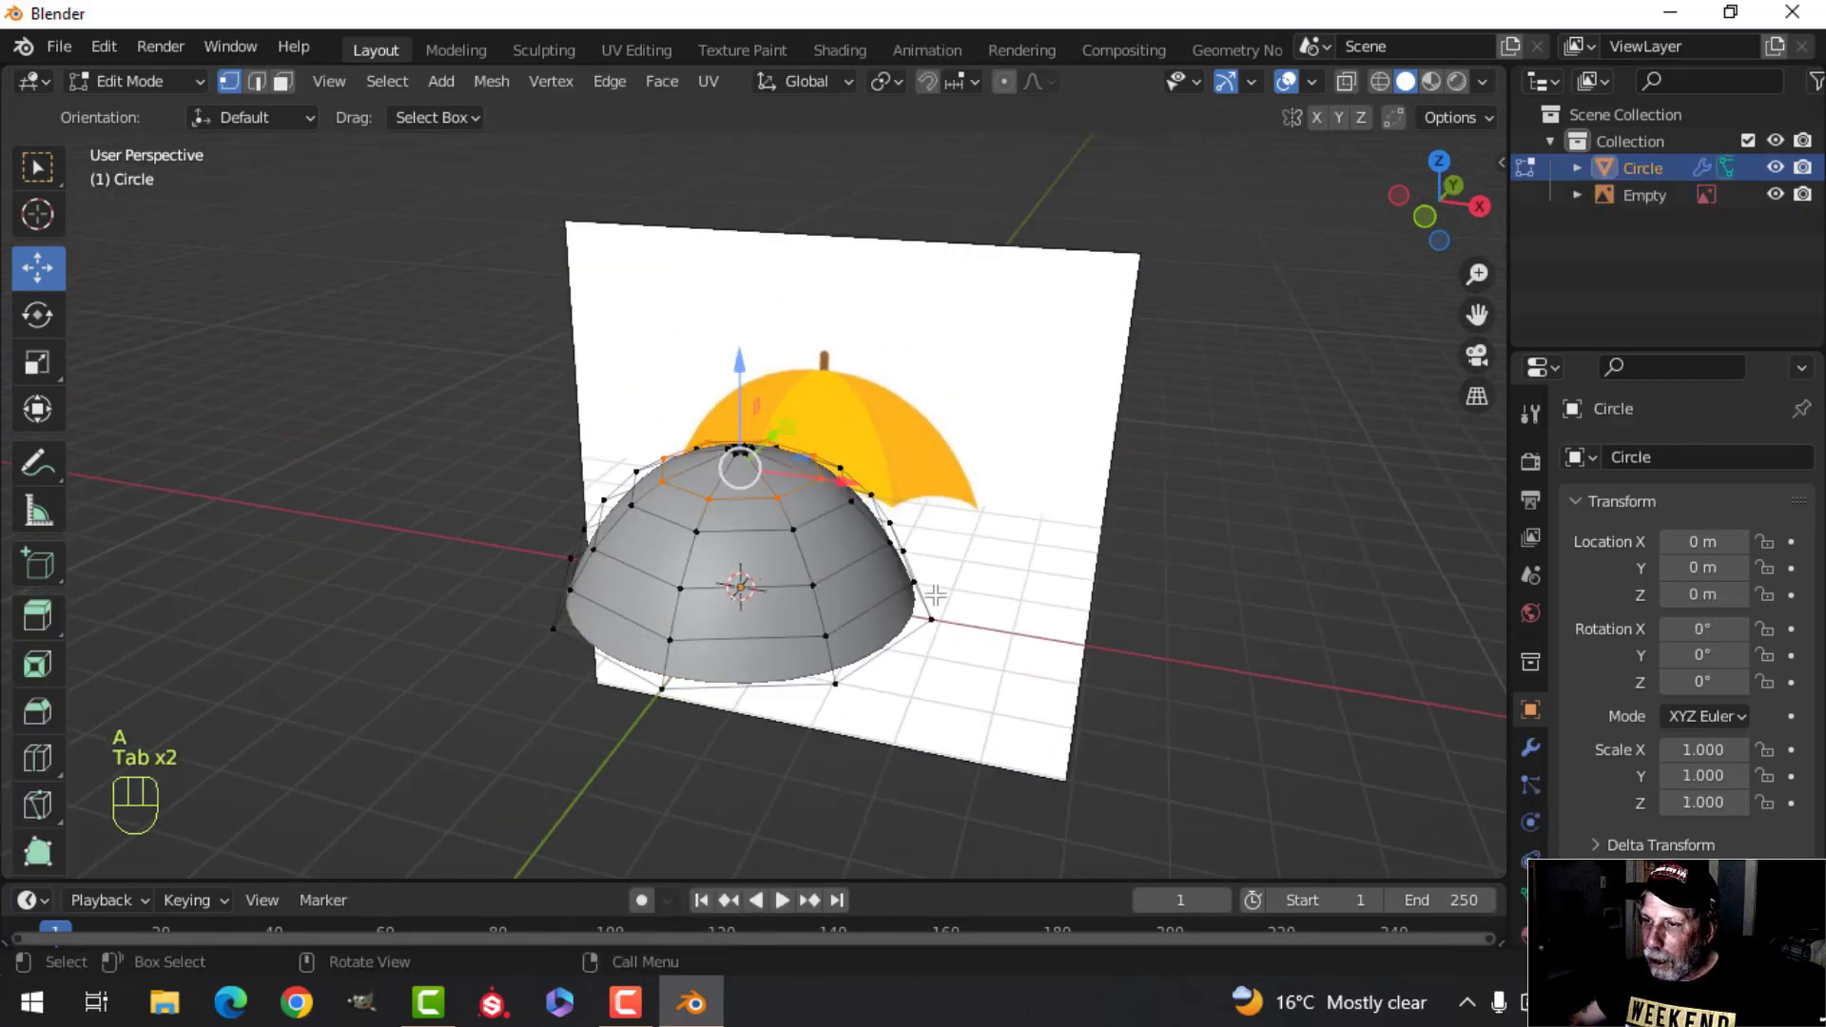
pyautogui.moveTo(934, 596); pyautogui.dragTo(775, 640, button='middle')
pyautogui.hotkey('alt', 'a')
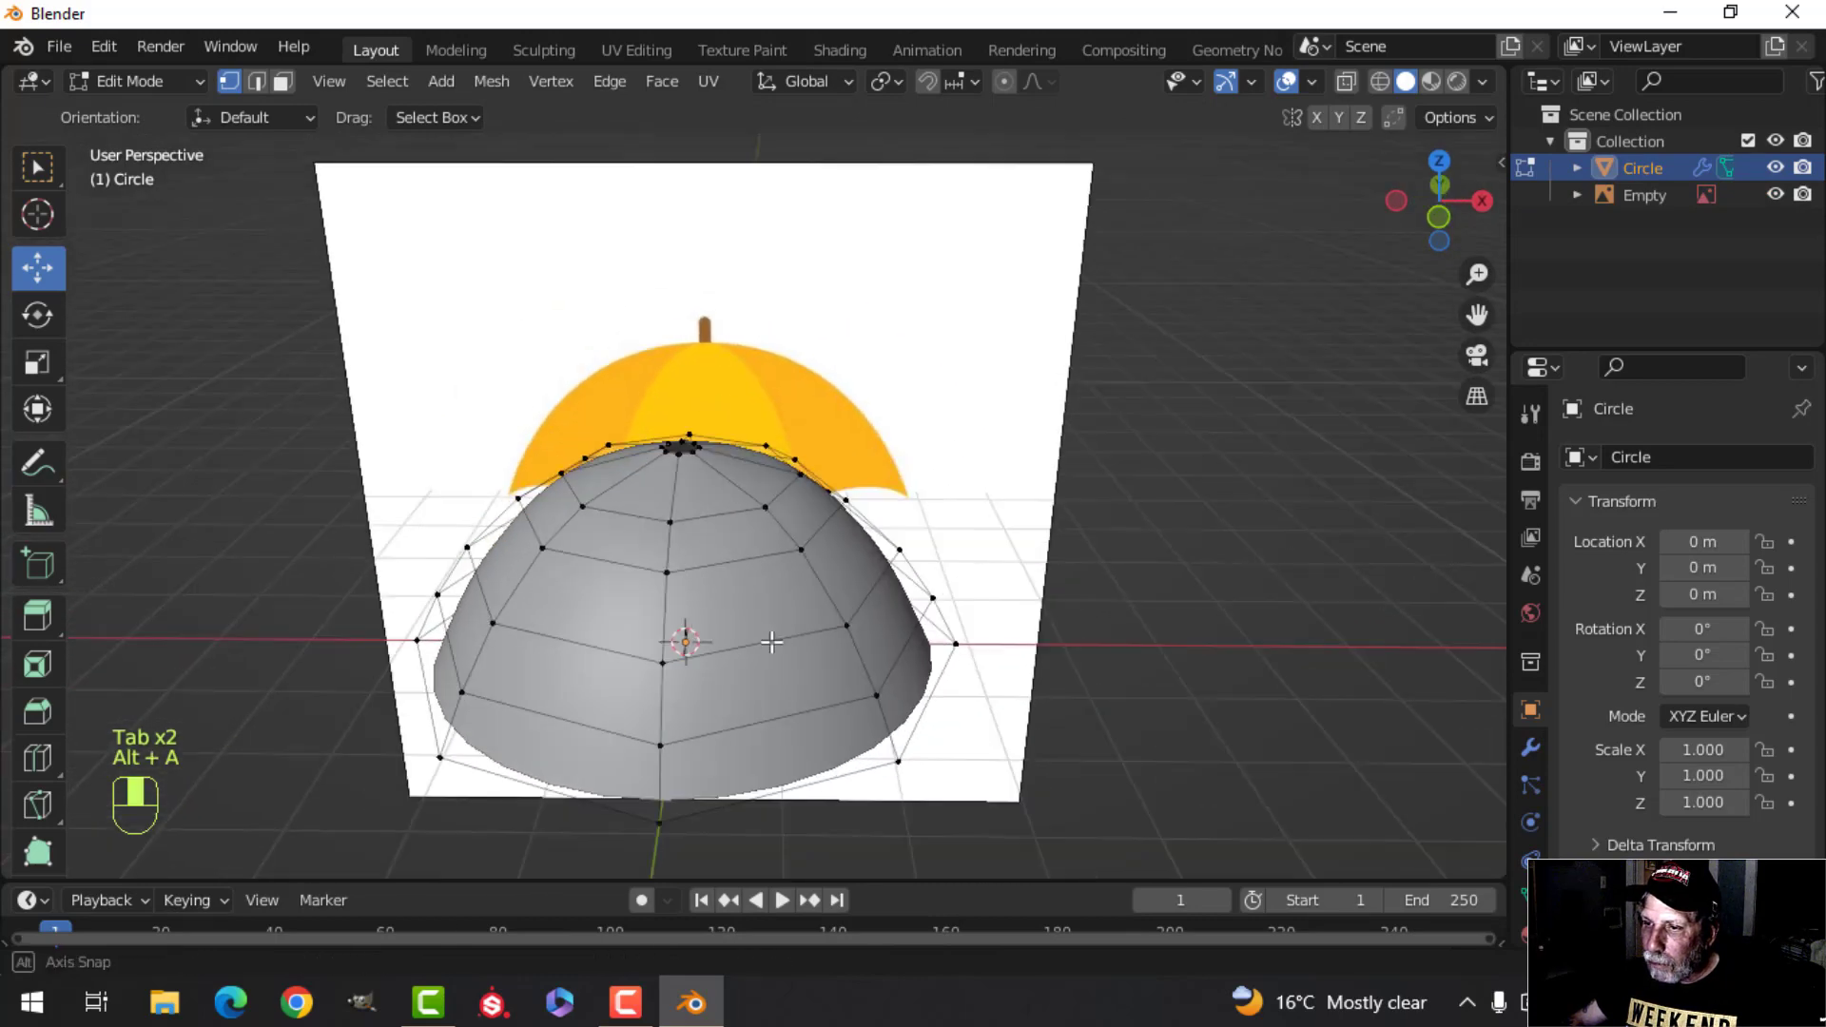
# Step: Select every other vertical panel of faces around the canopy in face select mode
pyautogui.scroll(3, 775, 640)
pyautogui.scroll(-2, 791, 528)
pyautogui.press('3')
pyautogui.moveTo(799, 540)
pyautogui.mouseDown(button='middle')
pyautogui.moveTo(723, 542)
pyautogui.moveTo(813, 531)
pyautogui.moveTo(771, 522)
pyautogui.mouseUp(button='middle')
pyautogui.keyDown('alt'); pyautogui.keyDown('shift'); pyautogui.click(738, 420); pyautogui.keyUp('shift'); pyautogui.keyUp('alt')
pyautogui.moveTo(915, 476); pyautogui.dragTo(765, 506, button='middle')
pyautogui.keyDown('alt'); pyautogui.keyDown('shift'); pyautogui.click(958, 470); pyautogui.keyUp('shift'); pyautogui.keyUp('alt')
pyautogui.moveTo(1125, 494); pyautogui.dragTo(866, 505, button='middle')
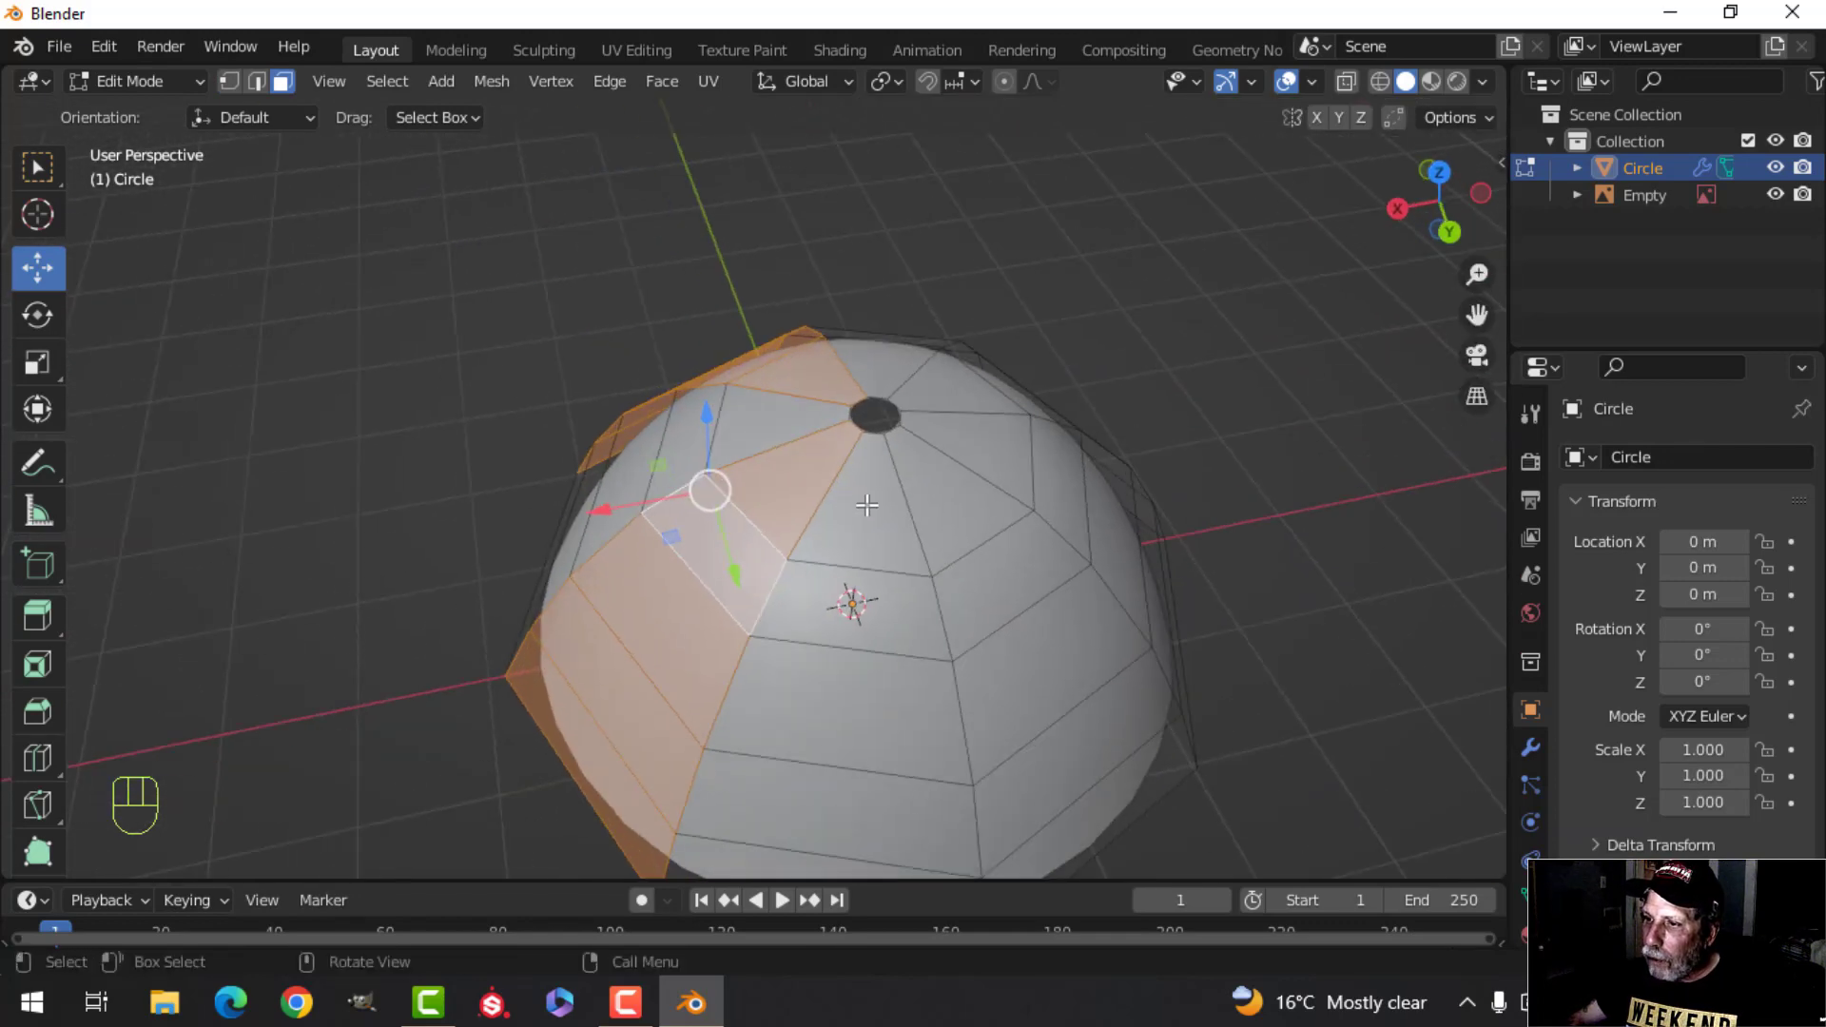
pyautogui.keyDown('alt'); pyautogui.keyDown('shift'); pyautogui.click(983, 556); pyautogui.keyUp('shift'); pyautogui.keyUp('alt')
pyautogui.moveTo(1198, 558); pyautogui.dragTo(922, 561, button='middle')
pyautogui.keyDown('alt'); pyautogui.keyDown('shift'); pyautogui.click(811, 538); pyautogui.keyUp('shift'); pyautogui.keyUp('alt')
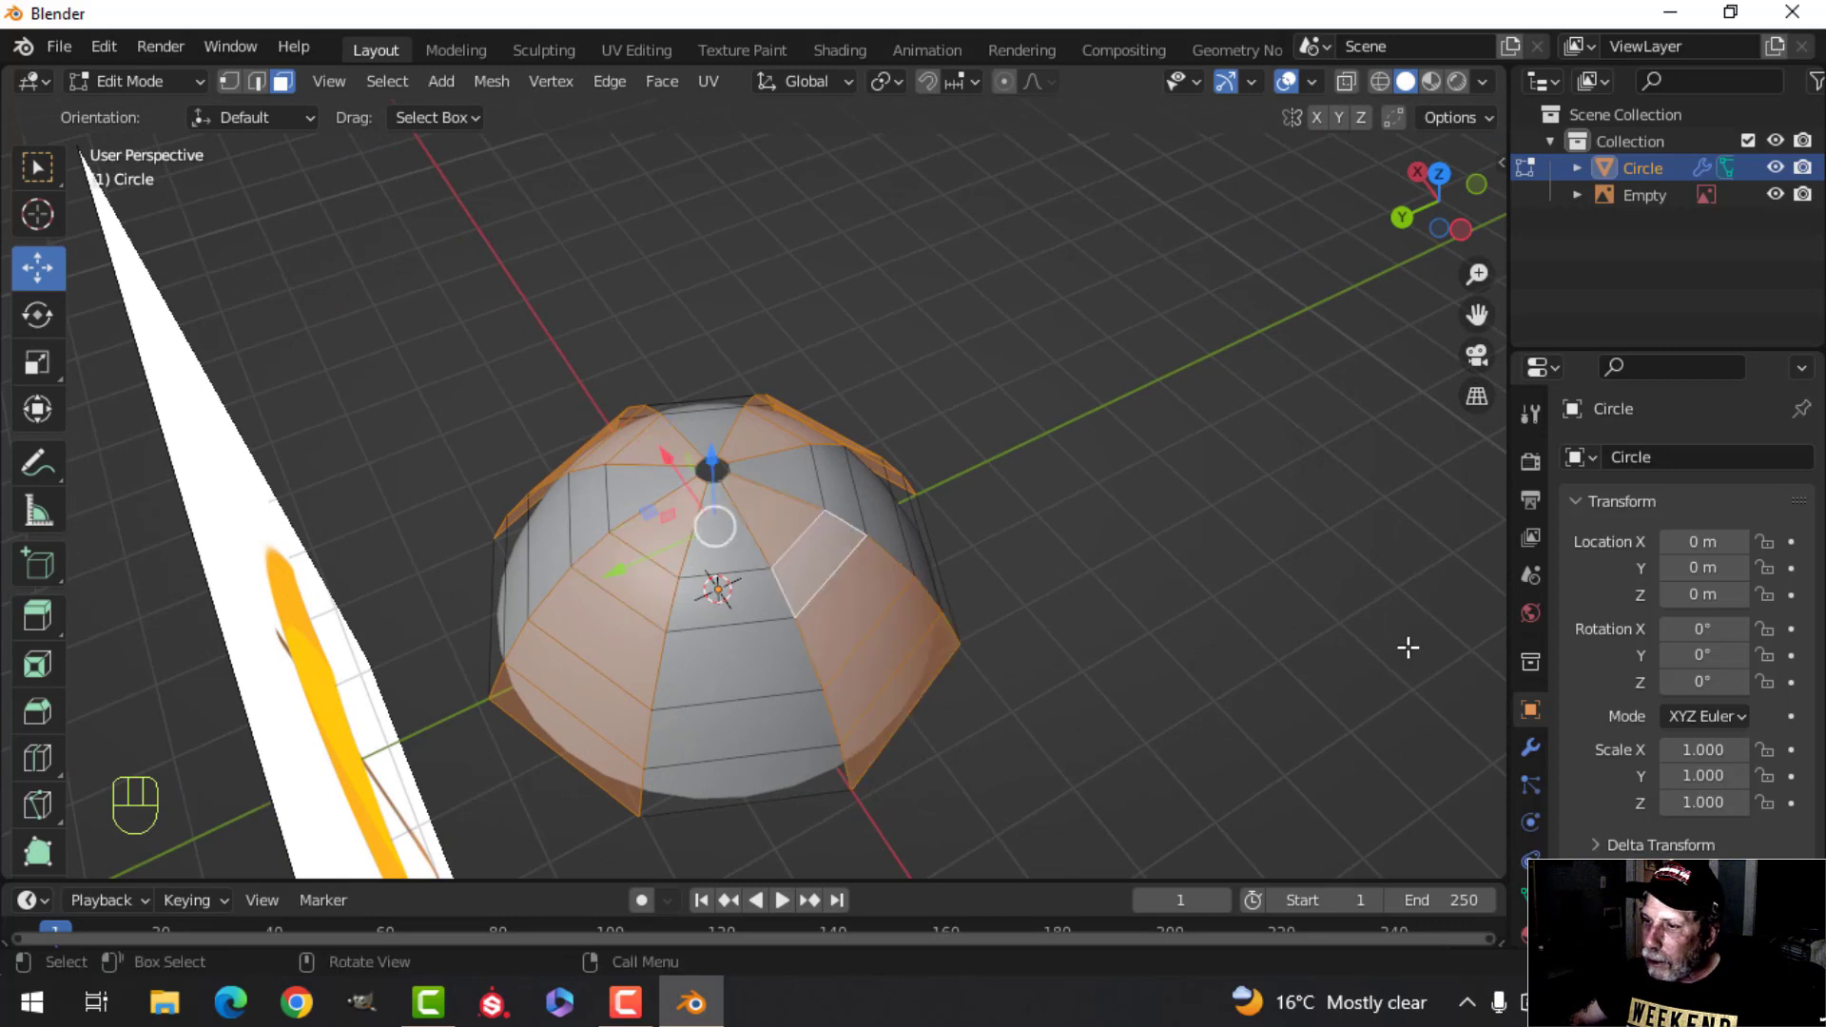
# Step: Create a new material for the canopy and name it 1
pyautogui.click(1530, 859)
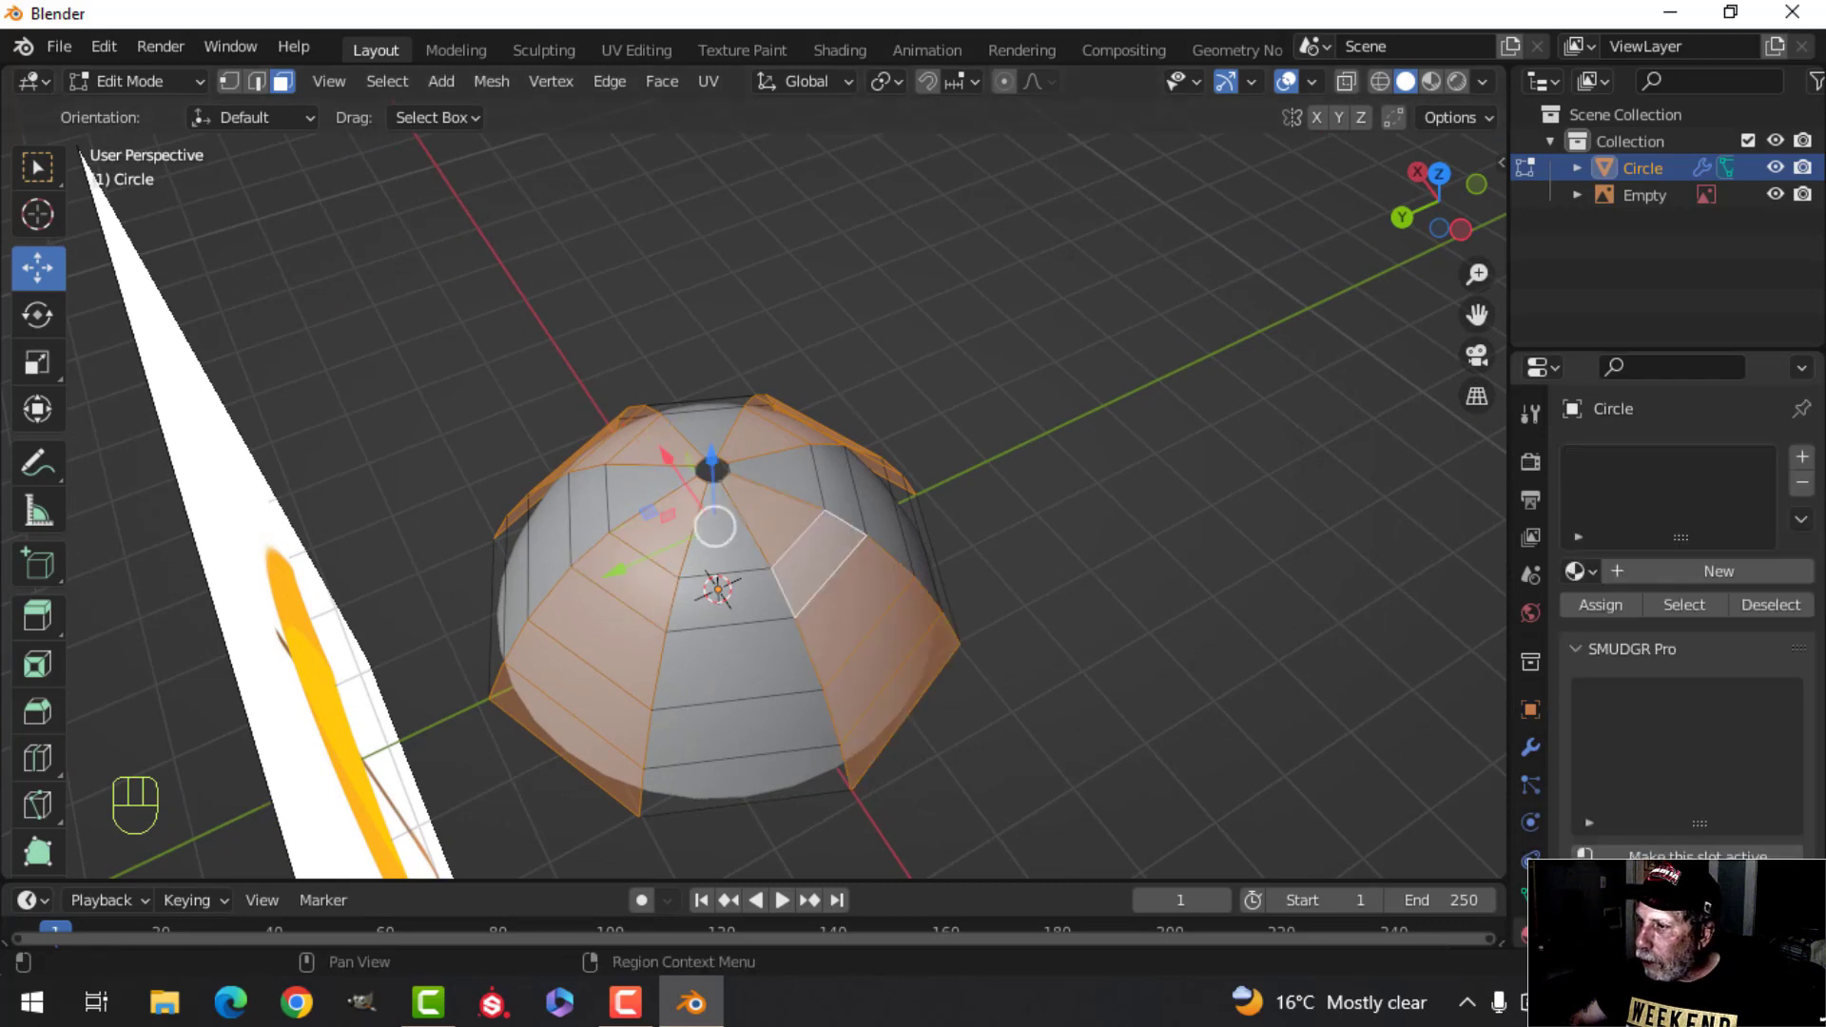
pyautogui.click(1702, 573)
pyautogui.doubleClick(1640, 466)
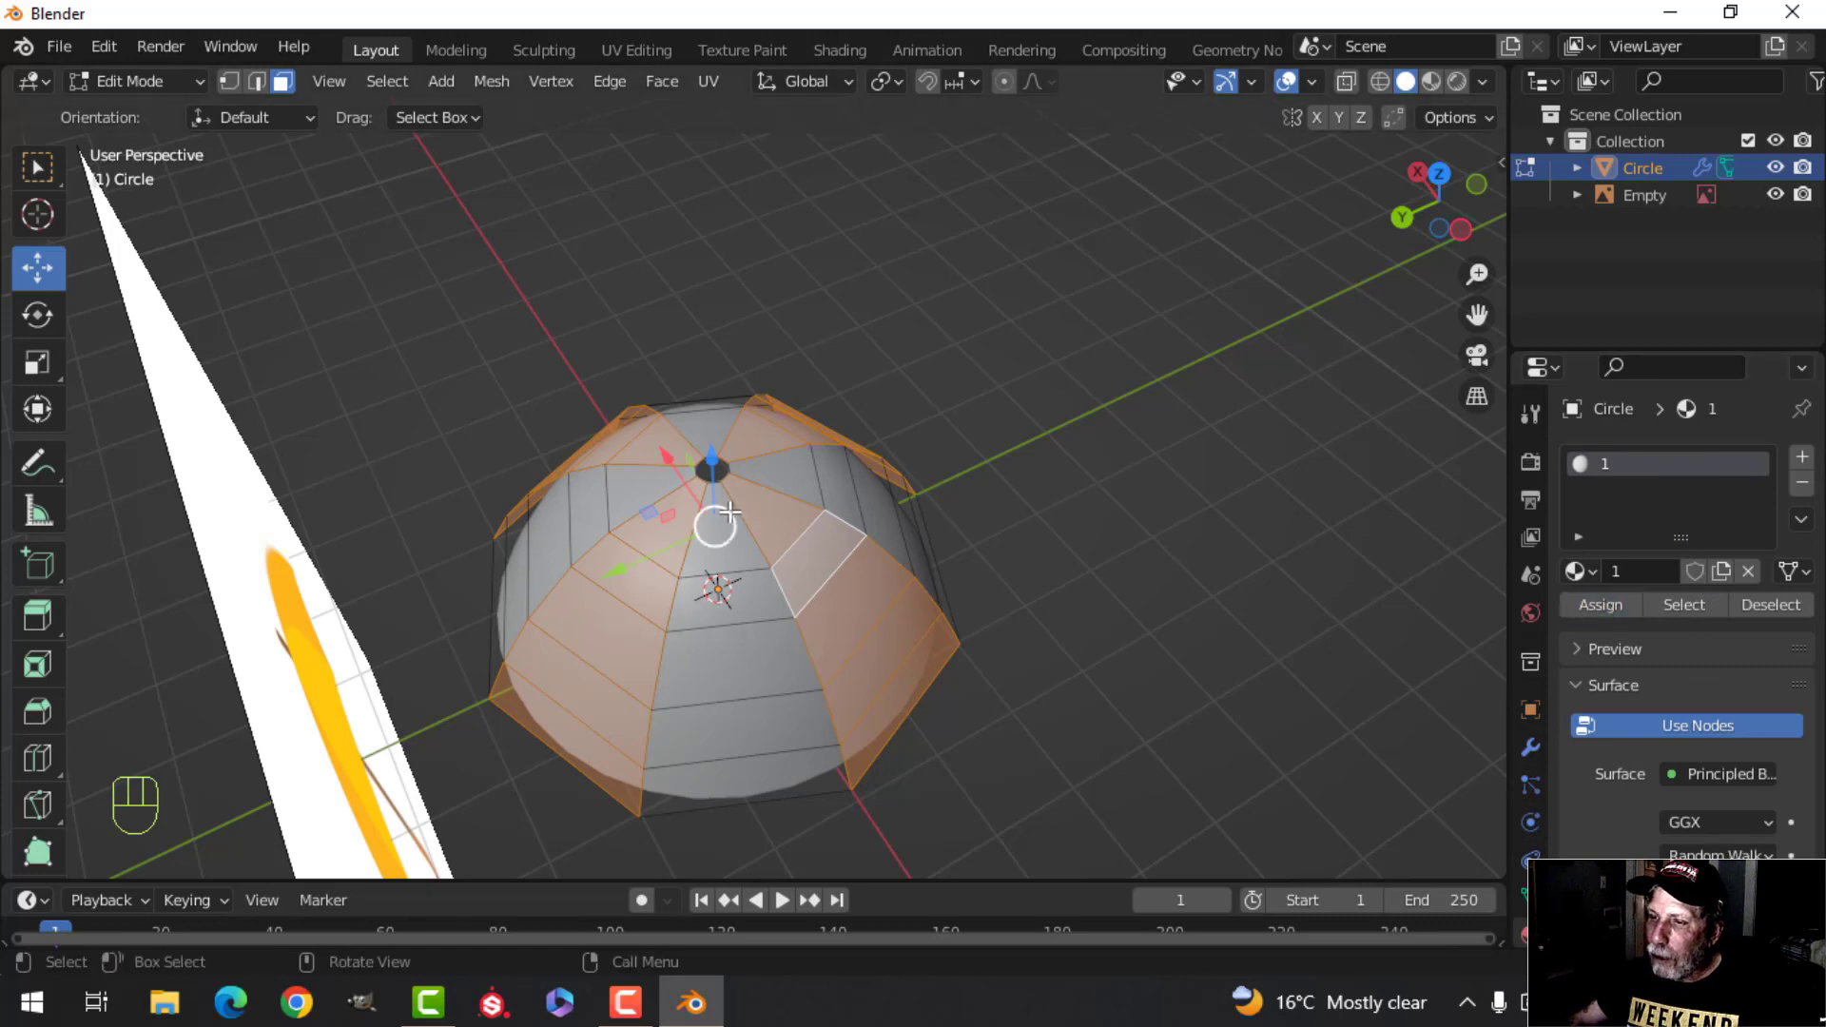
# Step: Invert the face selection and add a second new material named 2
pyautogui.hotkey('ctrl', 'i')
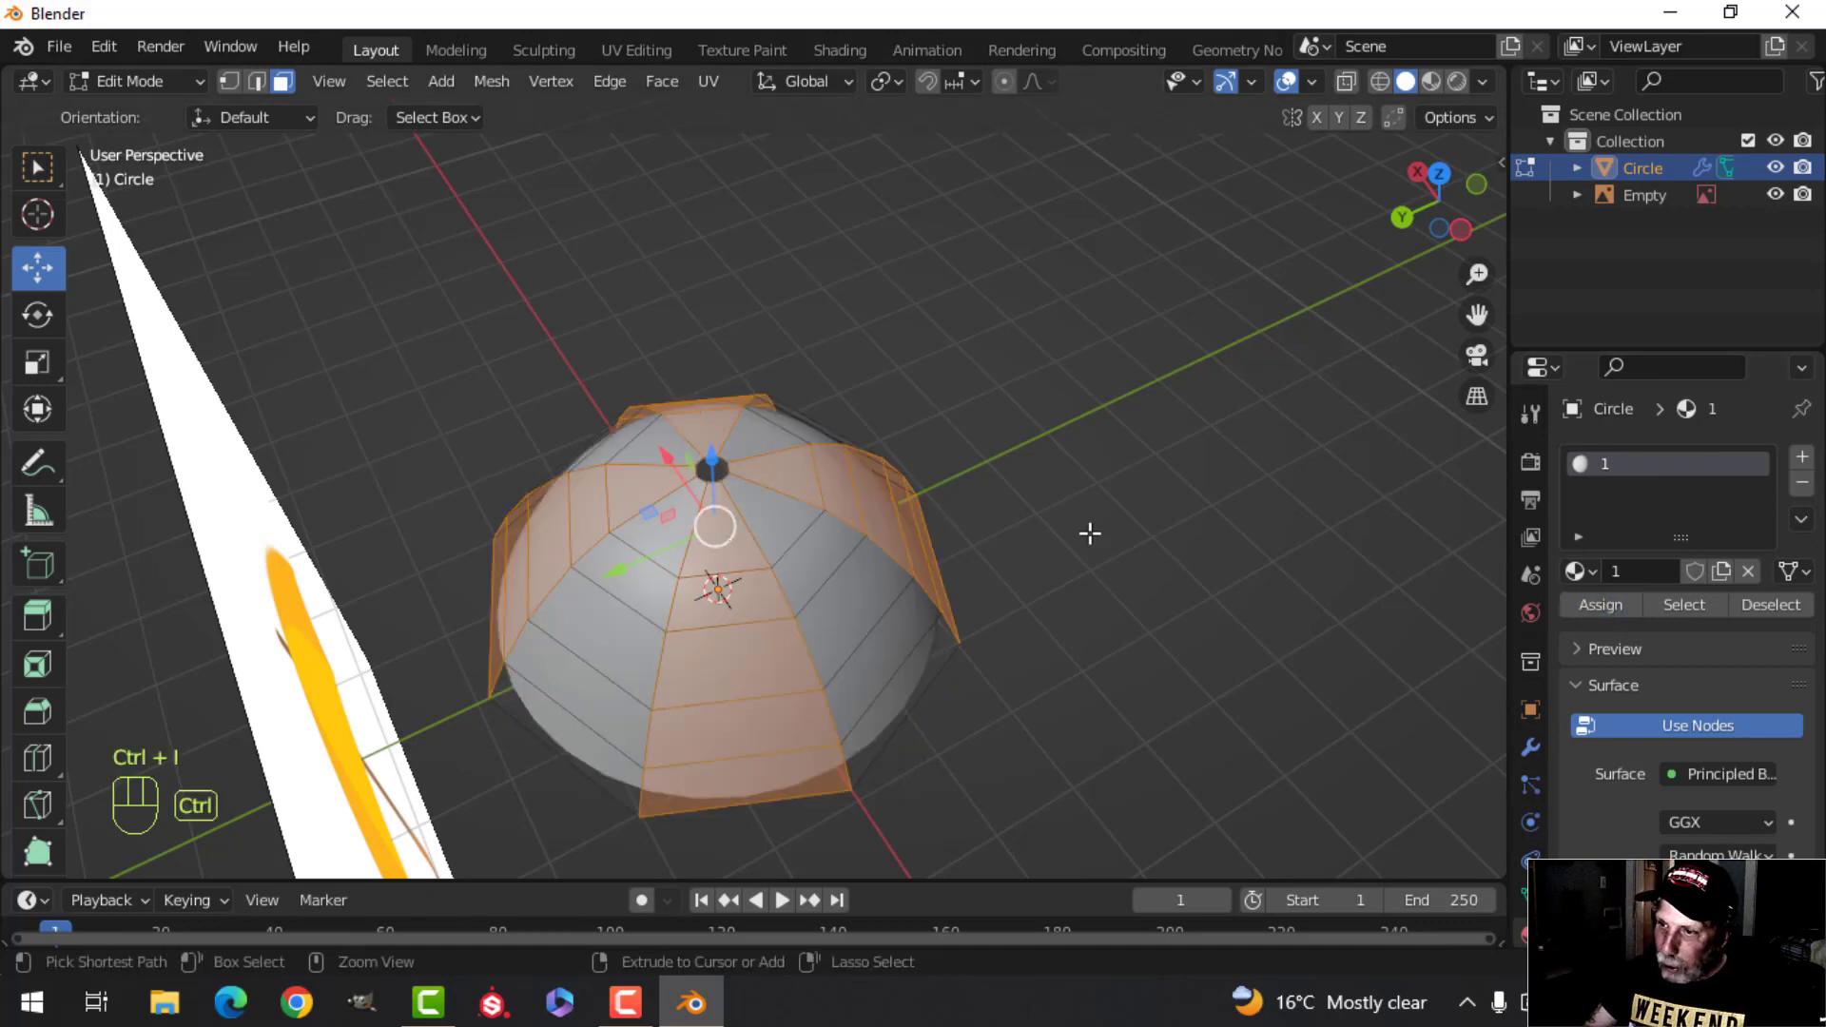
pyautogui.click(1802, 459)
pyautogui.click(1674, 625)
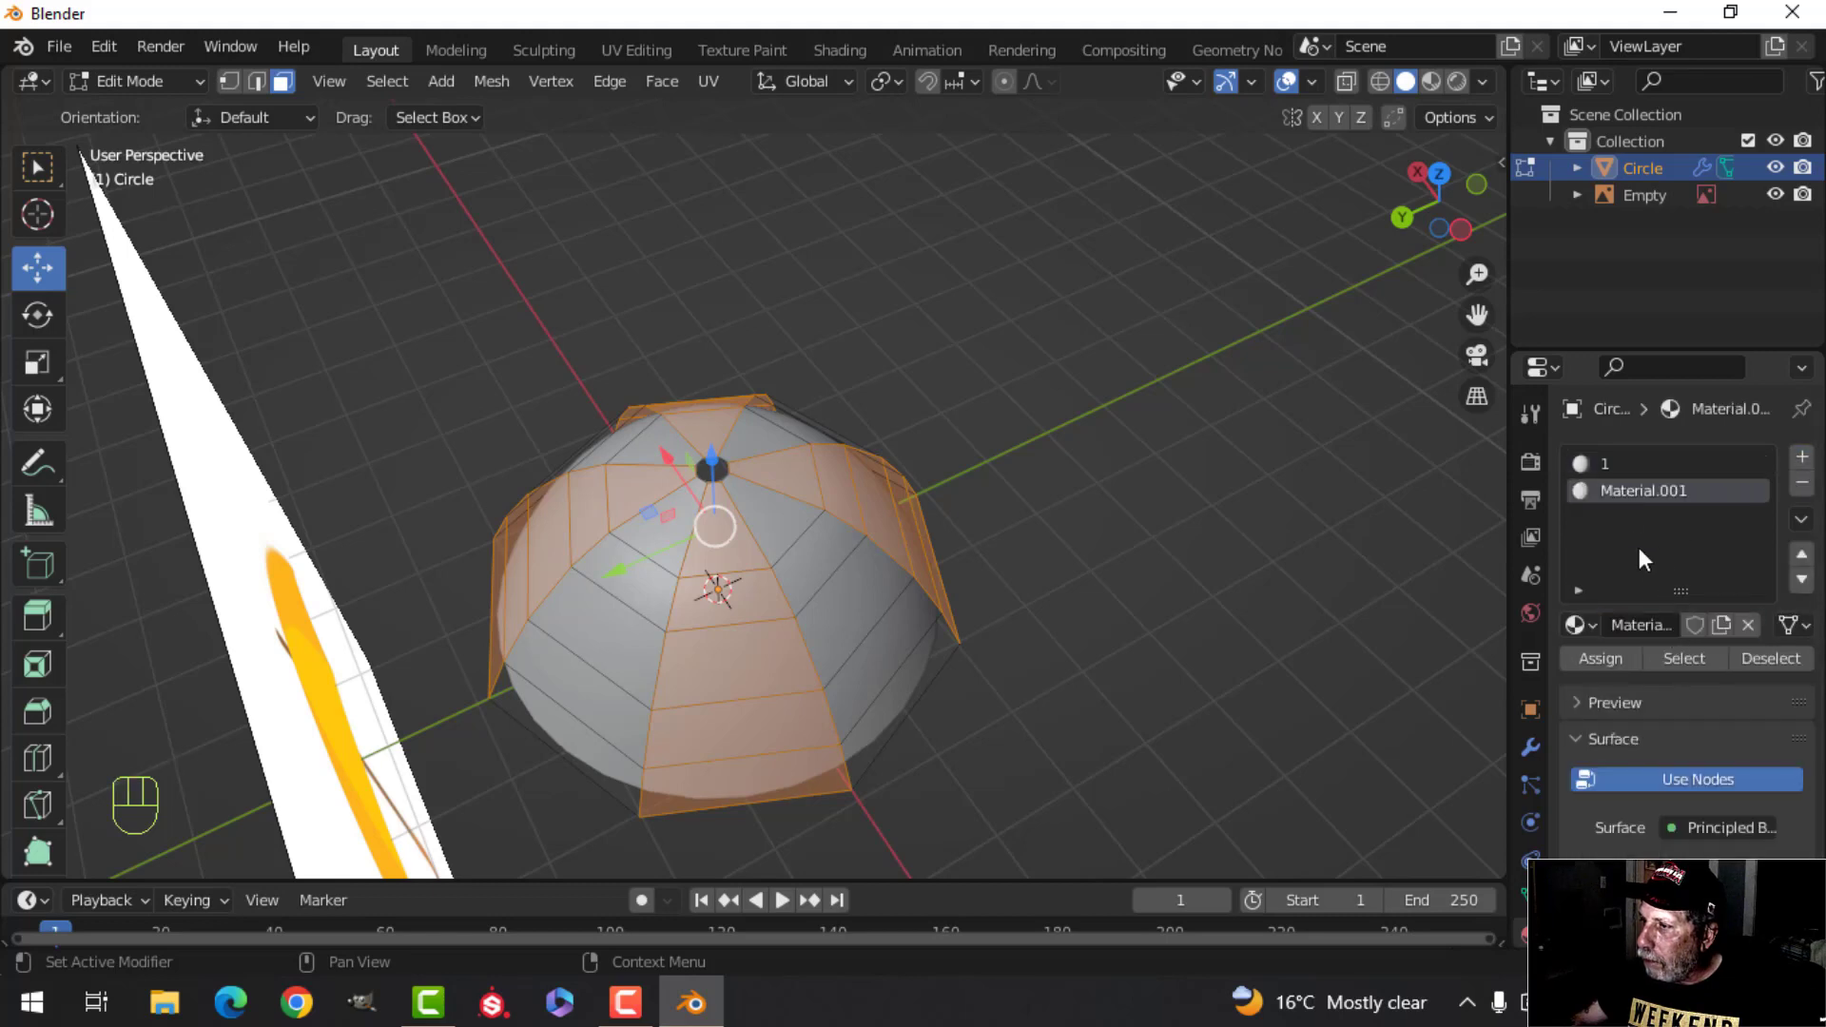
pyautogui.doubleClick(1624, 490)
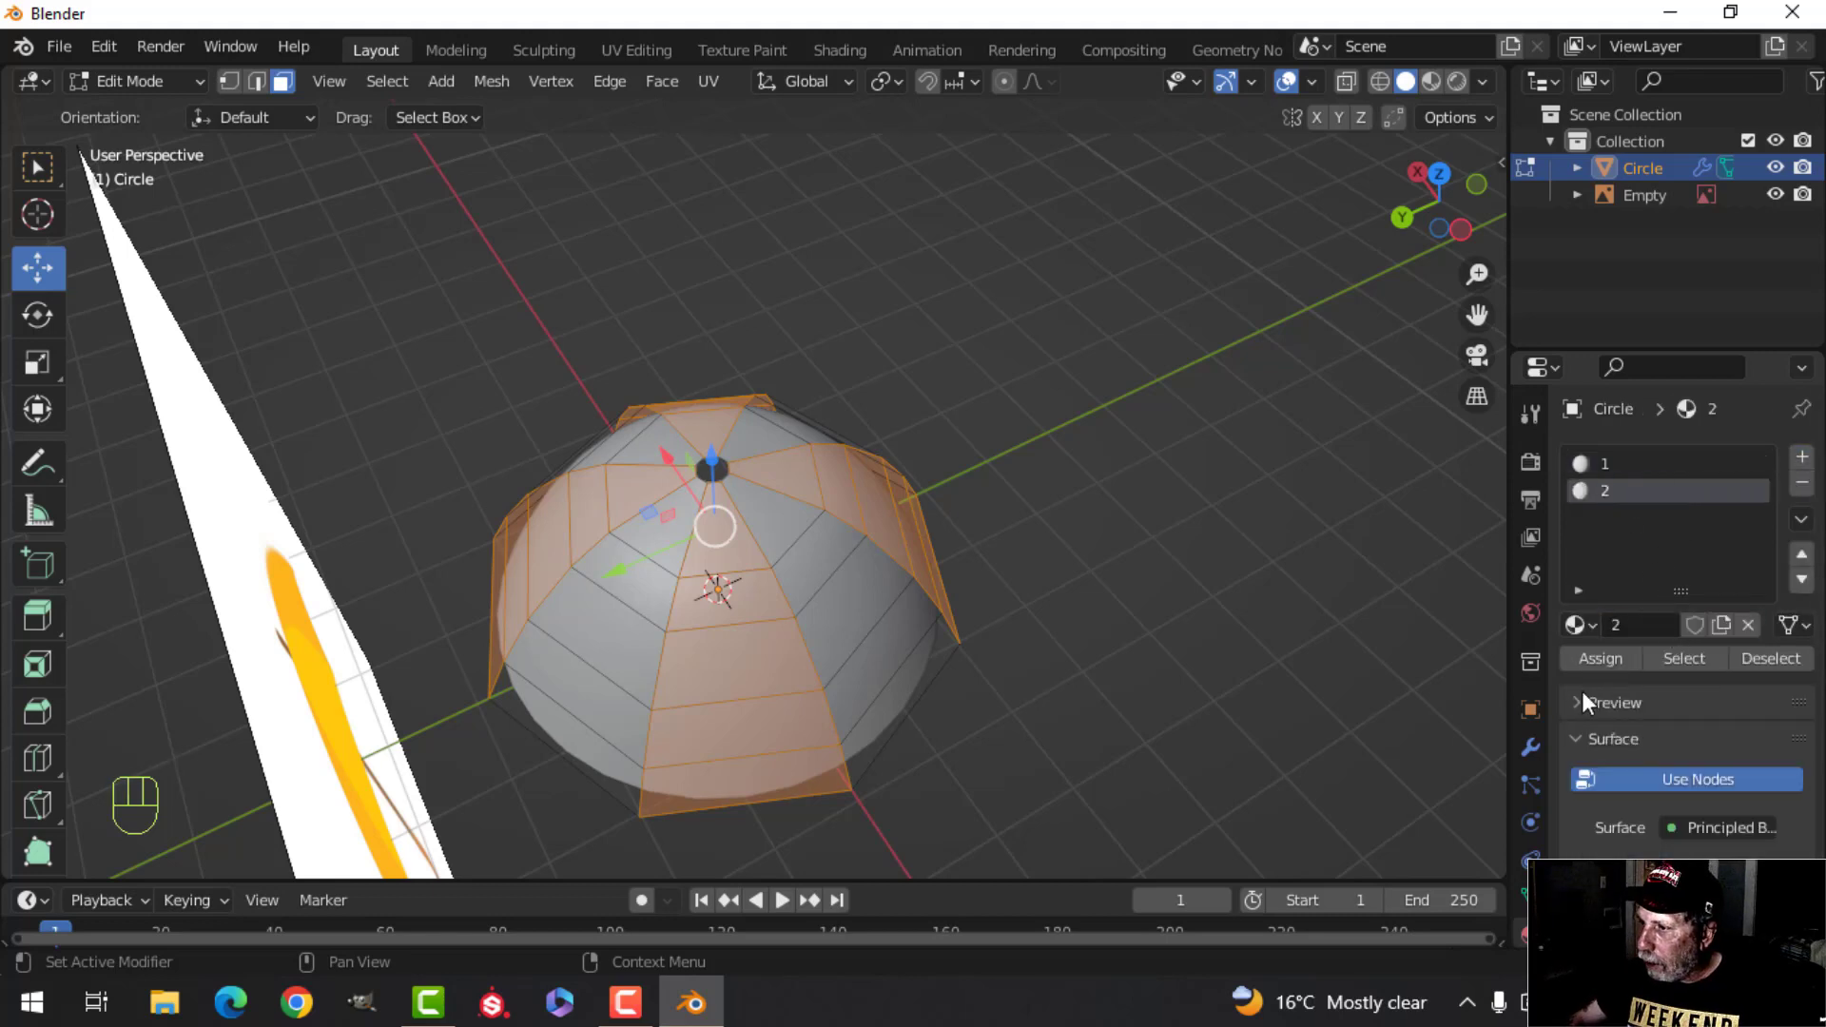
# Step: Deselect the faces and select all vertical rib edge loops around the canopy in edge select mode
pyautogui.hotkey('alt', 'a')
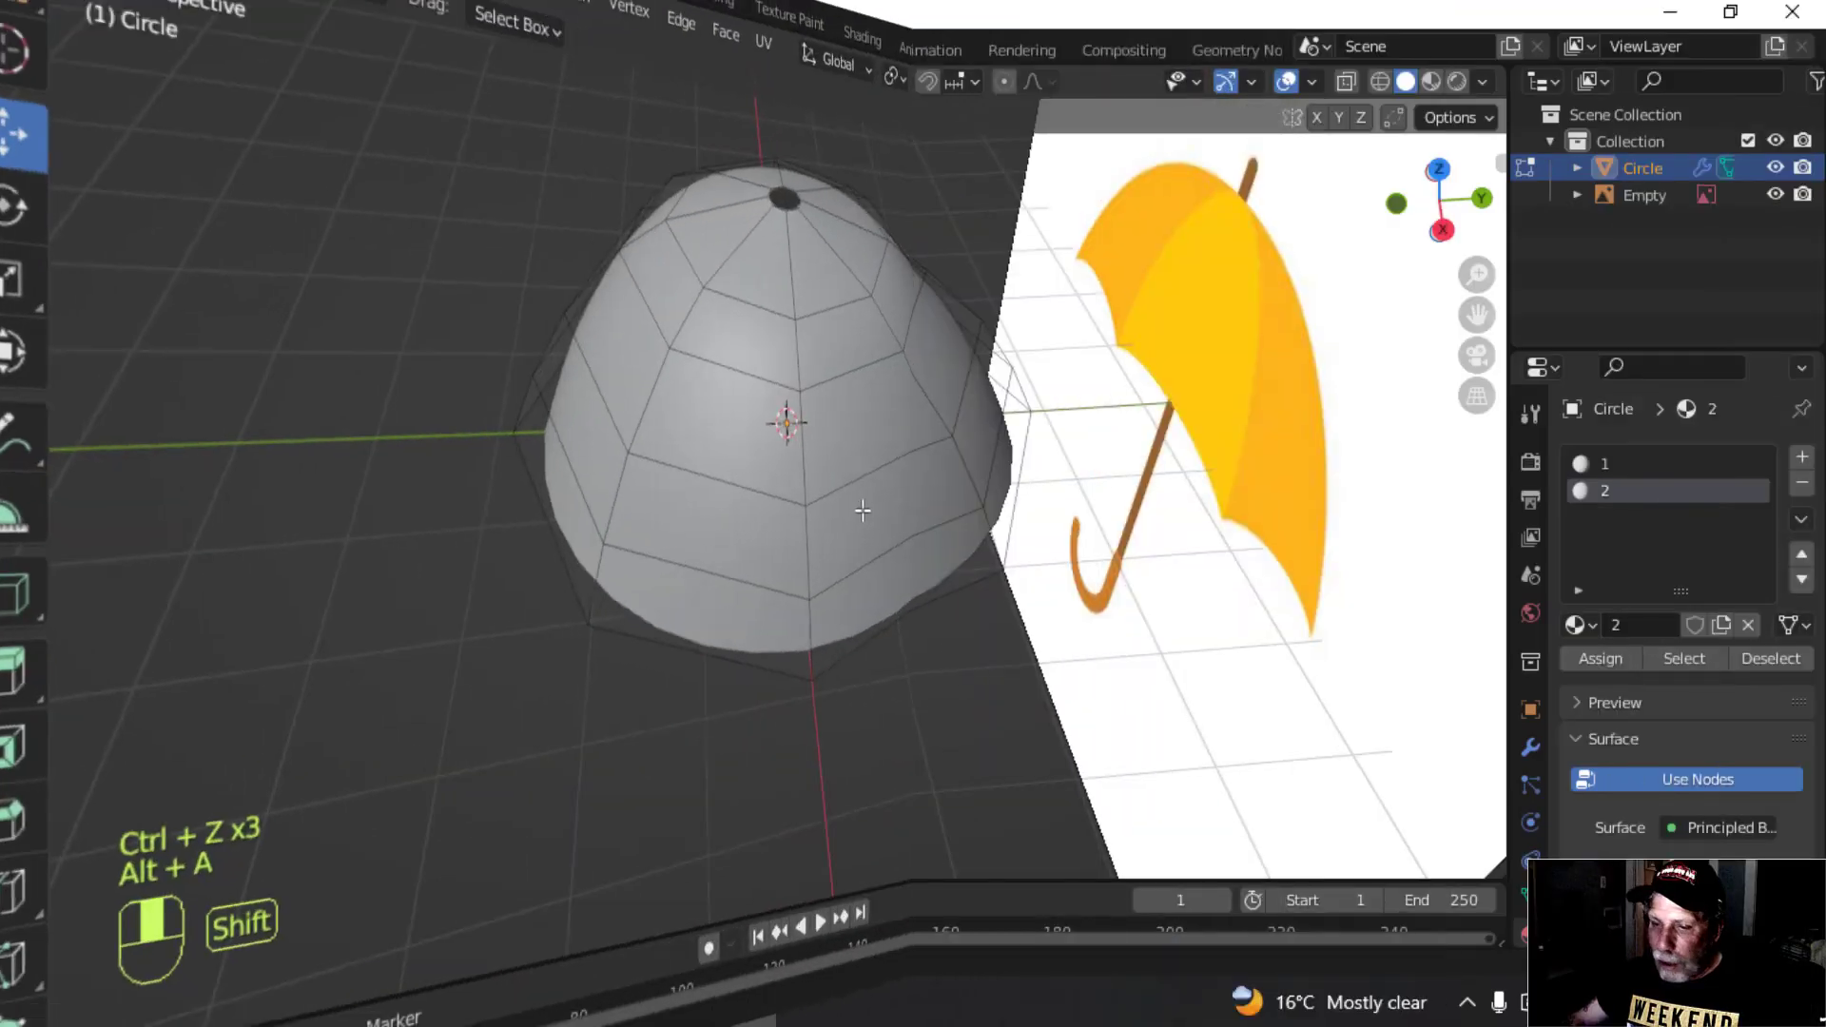
pyautogui.press('2')
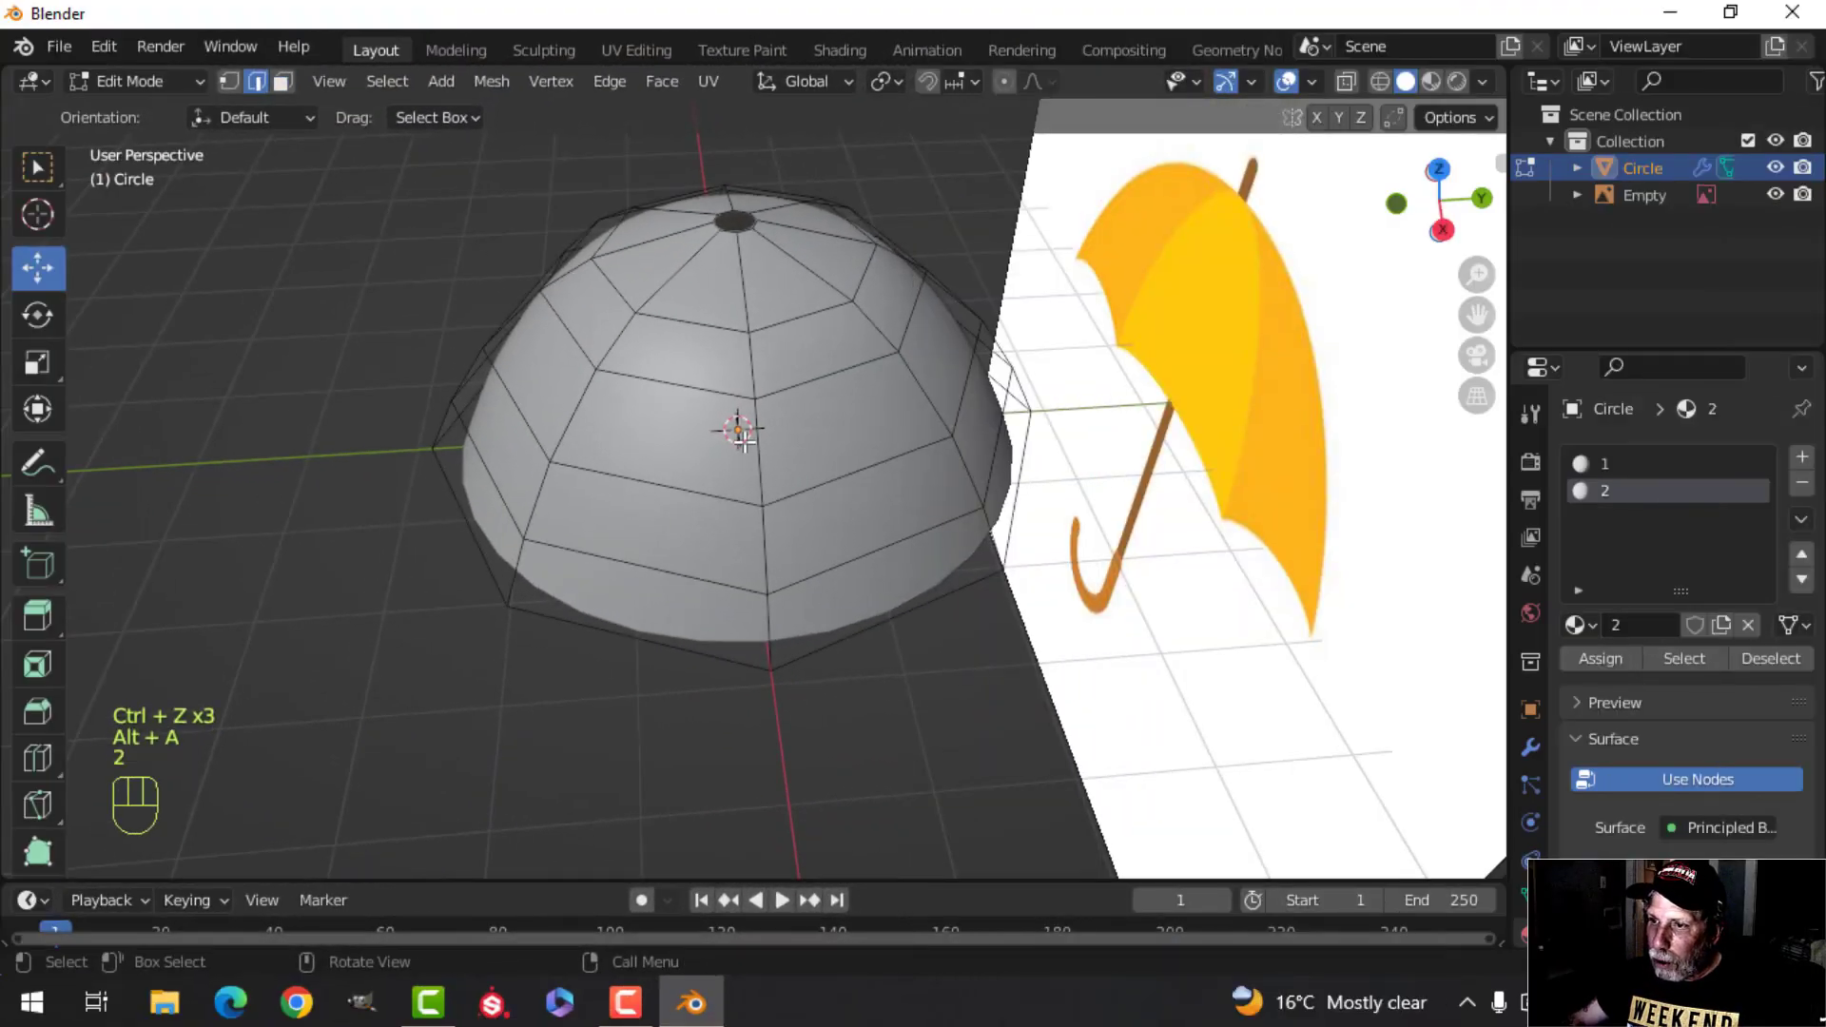
pyautogui.keyDown('alt'); pyautogui.keyDown('shift'); pyautogui.click(761, 437); pyautogui.keyUp('shift'); pyautogui.keyUp('alt')
pyautogui.moveTo(844, 436); pyautogui.dragTo(866, 498, button='middle')
pyautogui.keyDown('alt'); pyautogui.keyDown('shift'); pyautogui.click(866, 499); pyautogui.keyUp('shift'); pyautogui.keyUp('alt')
pyautogui.moveTo(1055, 497); pyautogui.dragTo(875, 510, button='middle')
pyautogui.keyDown('alt'); pyautogui.keyDown('shift'); pyautogui.click(876, 510); pyautogui.keyUp('shift'); pyautogui.keyUp('alt')
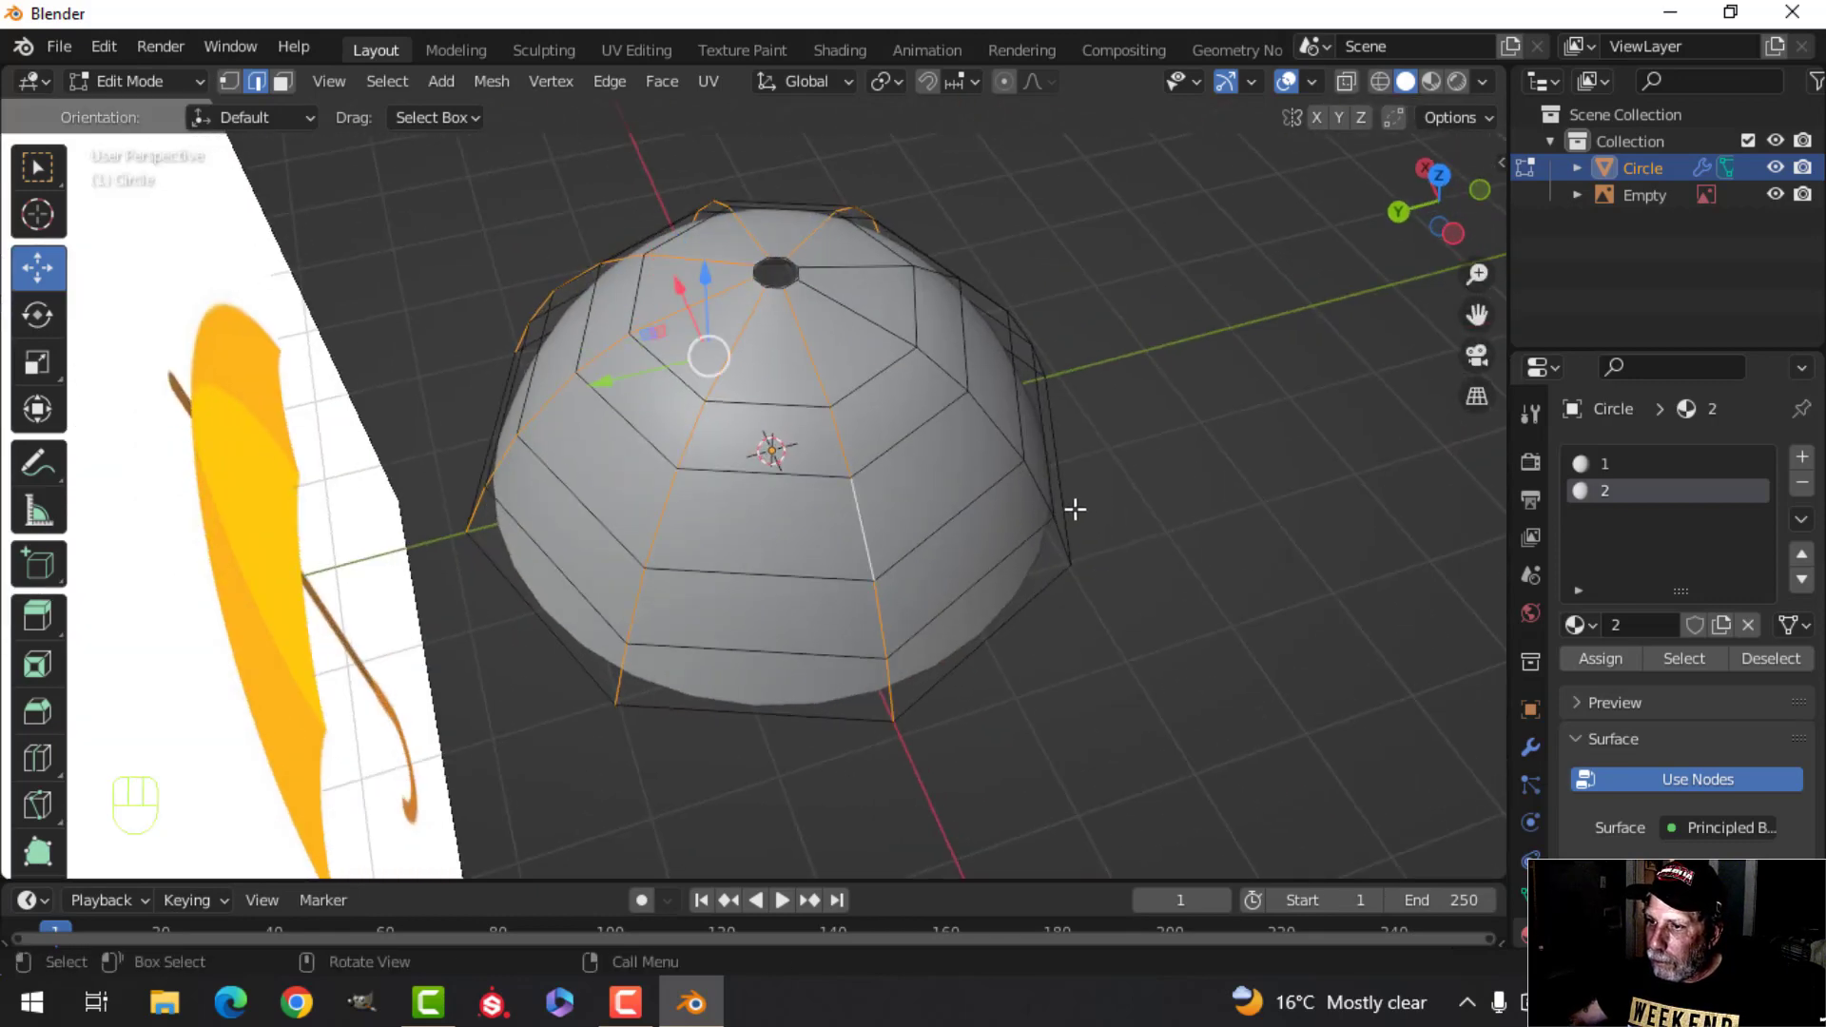
pyautogui.moveTo(1075, 510); pyautogui.dragTo(898, 489, button='middle')
pyautogui.keyDown('alt'); pyautogui.keyDown('shift'); pyautogui.click(897, 489); pyautogui.keyUp('shift'); pyautogui.keyUp('alt')
pyautogui.moveTo(1055, 474); pyautogui.dragTo(939, 463, button='middle')
pyautogui.keyDown('alt'); pyautogui.keyDown('shift'); pyautogui.click(934, 466); pyautogui.keyUp('shift'); pyautogui.keyUp('alt')
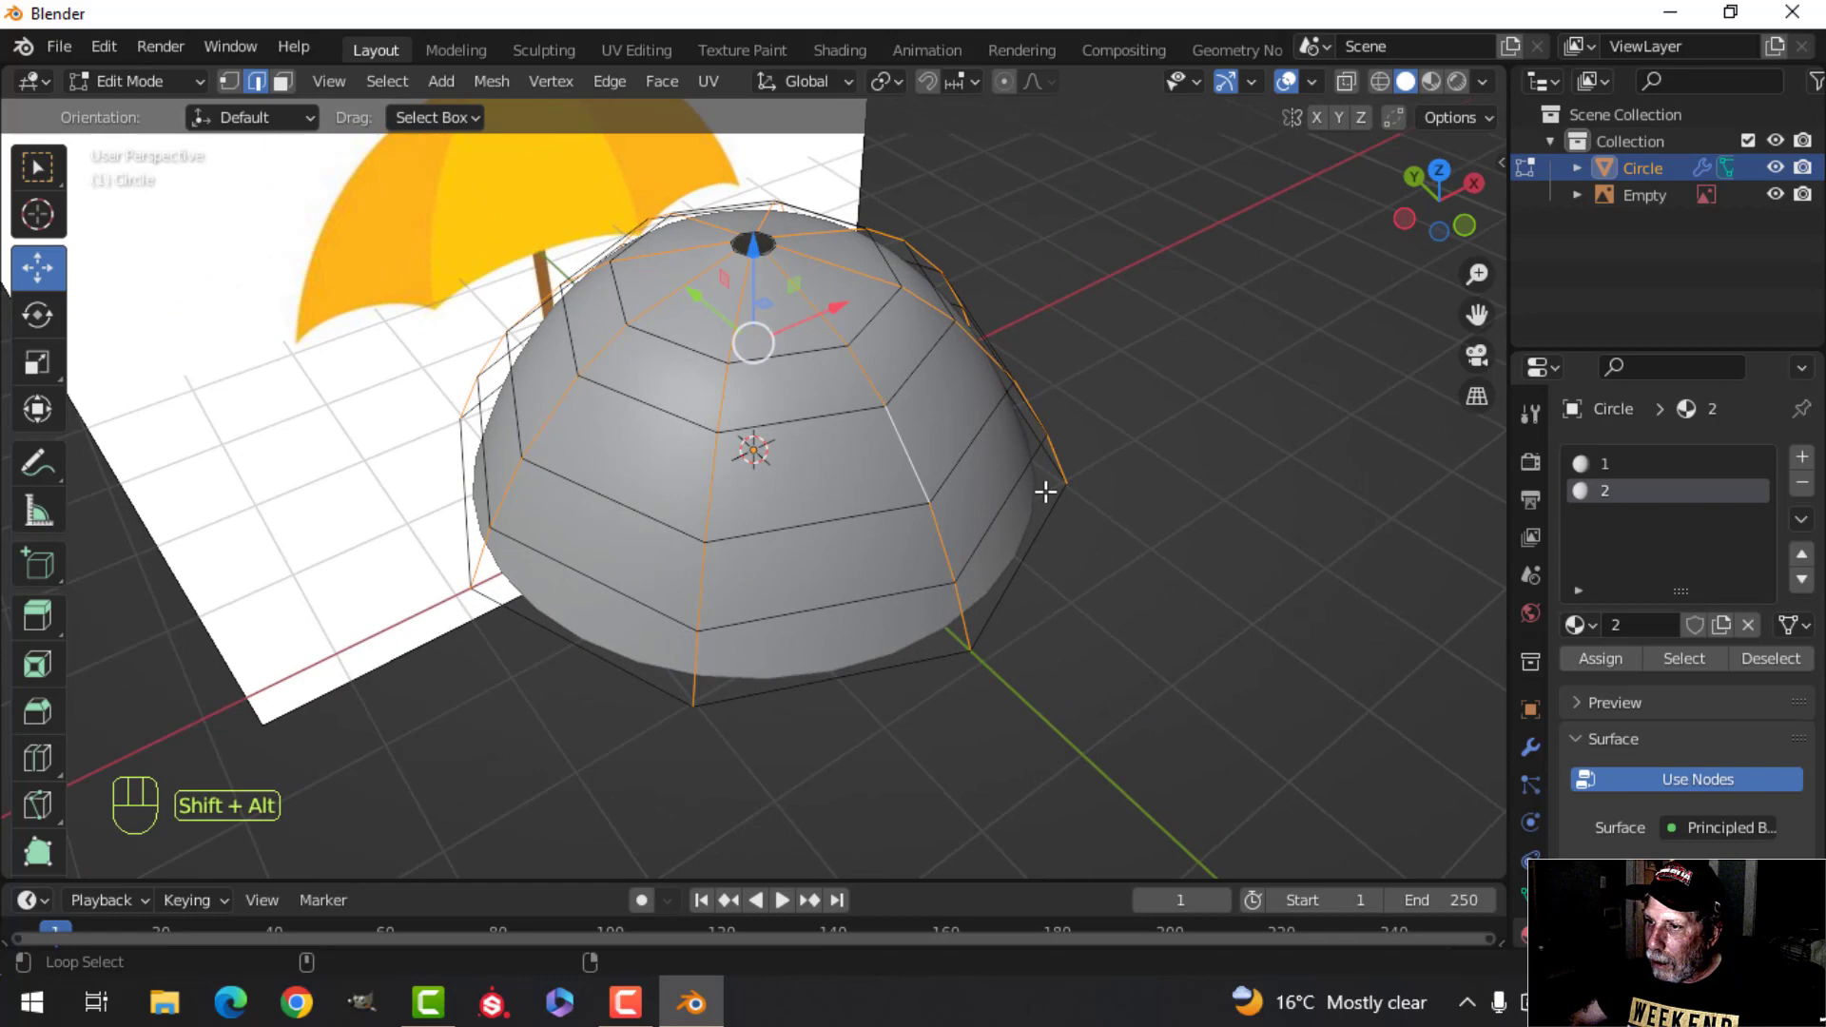
# Step: Bevel the selected rib edge loops about 0.038 m wide with two segments, and clear the selection
pyautogui.moveTo(1043, 491); pyautogui.dragTo(932, 529, button='middle')
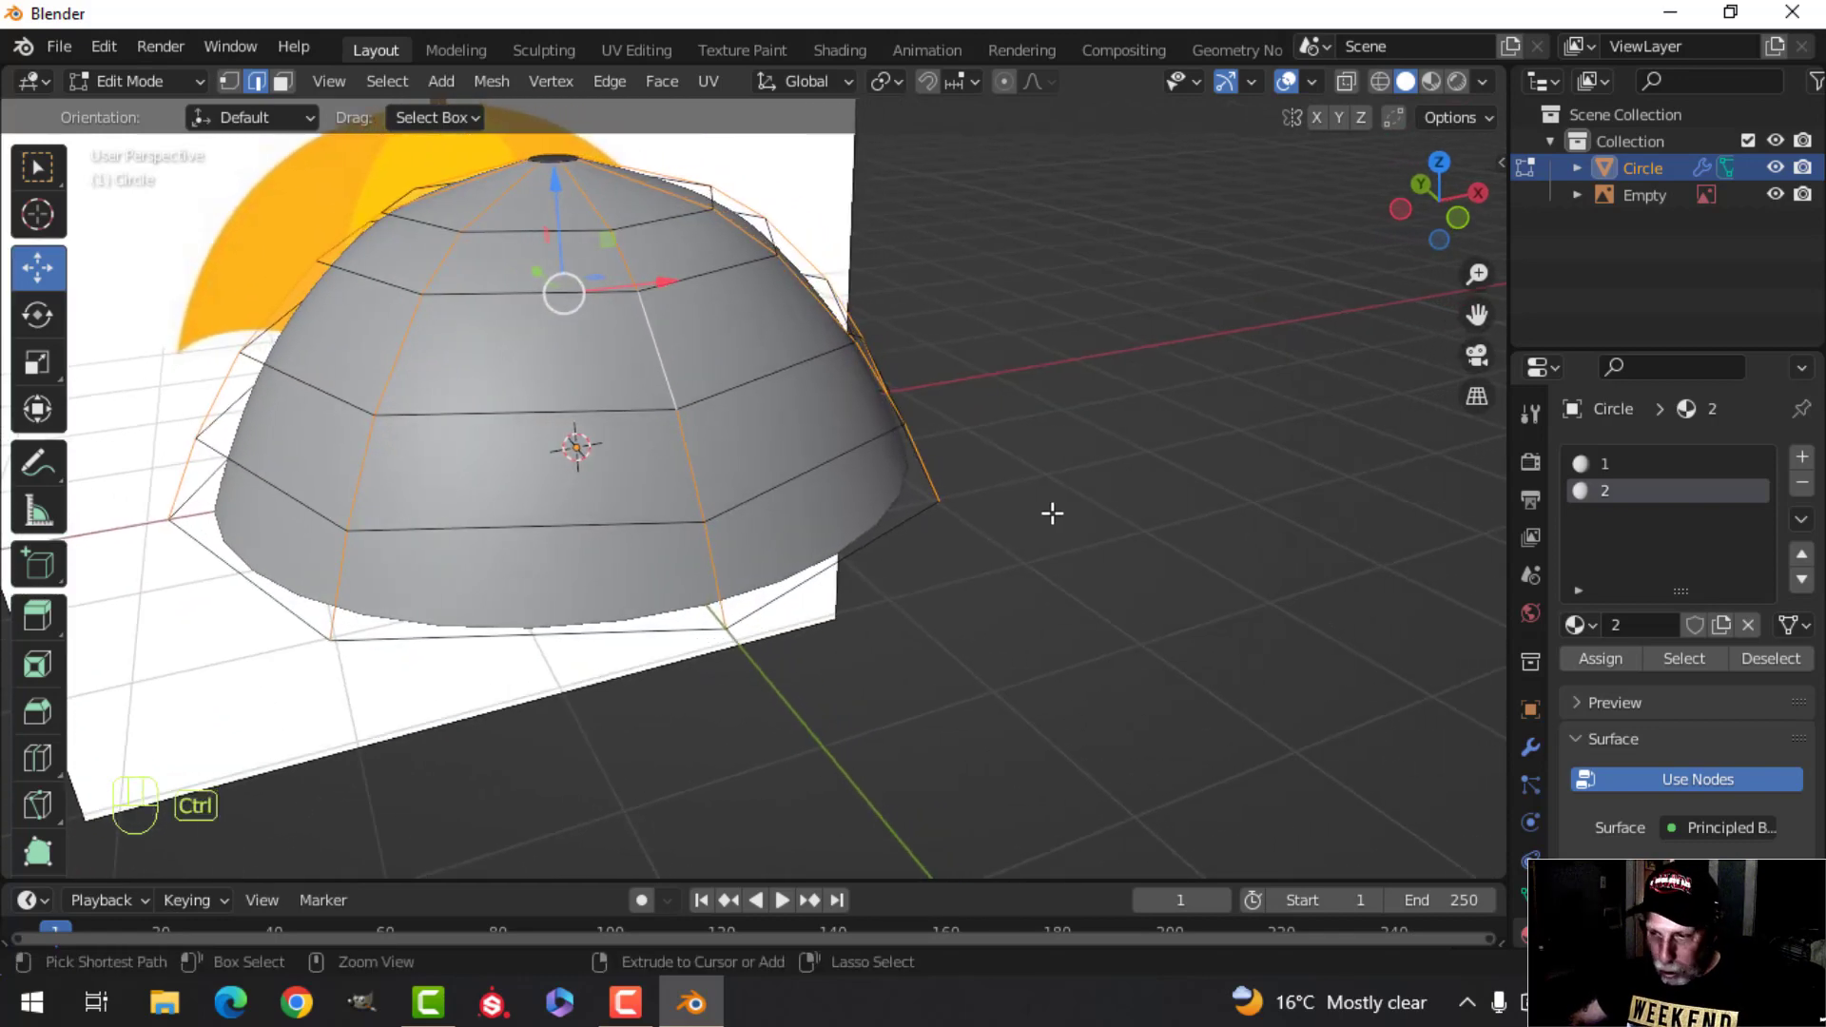
pyautogui.hotkey('ctrl', 'b')
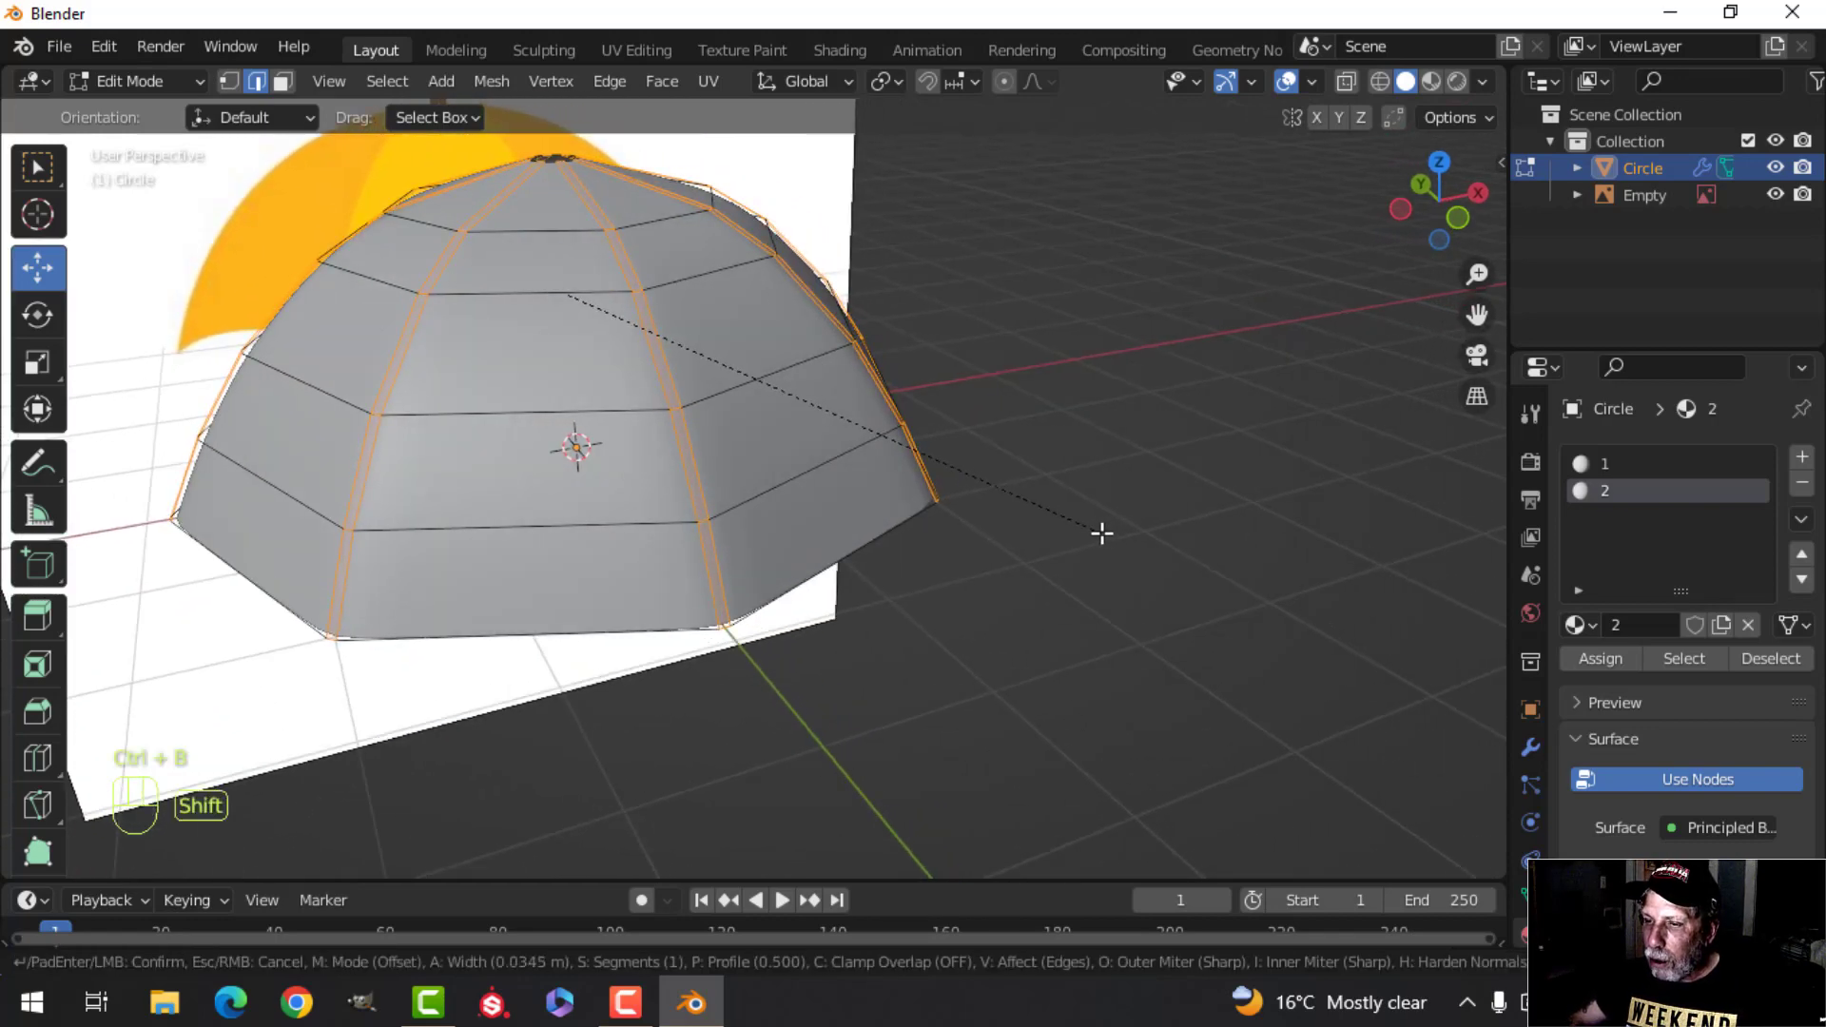
pyautogui.scroll(1, 1100, 533)
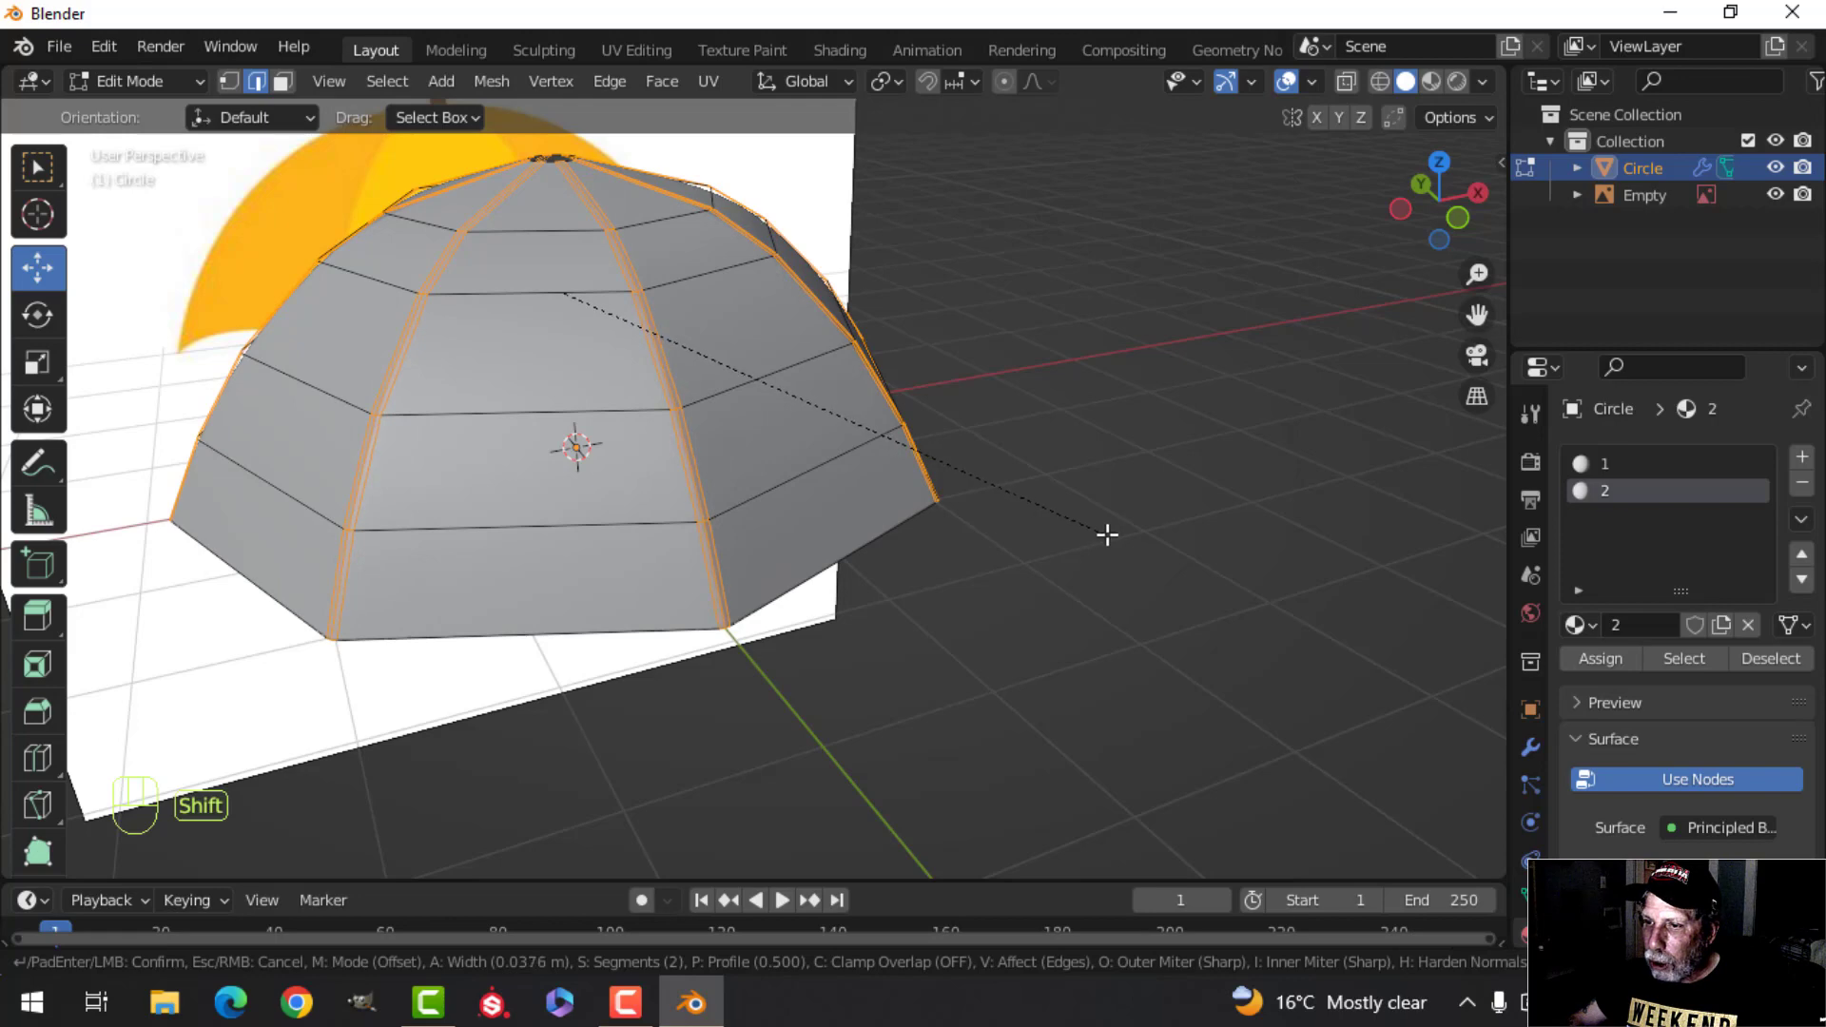
pyautogui.keyDown('shift'); pyautogui.click(1108, 534); pyautogui.keyUp('shift')
pyautogui.hotkey('alt', 'a')
# Step: Add one centred vertical loop cut down the middle of each of the eight canopy panels, and deselect everything
pyautogui.scroll(-2, 936, 561)
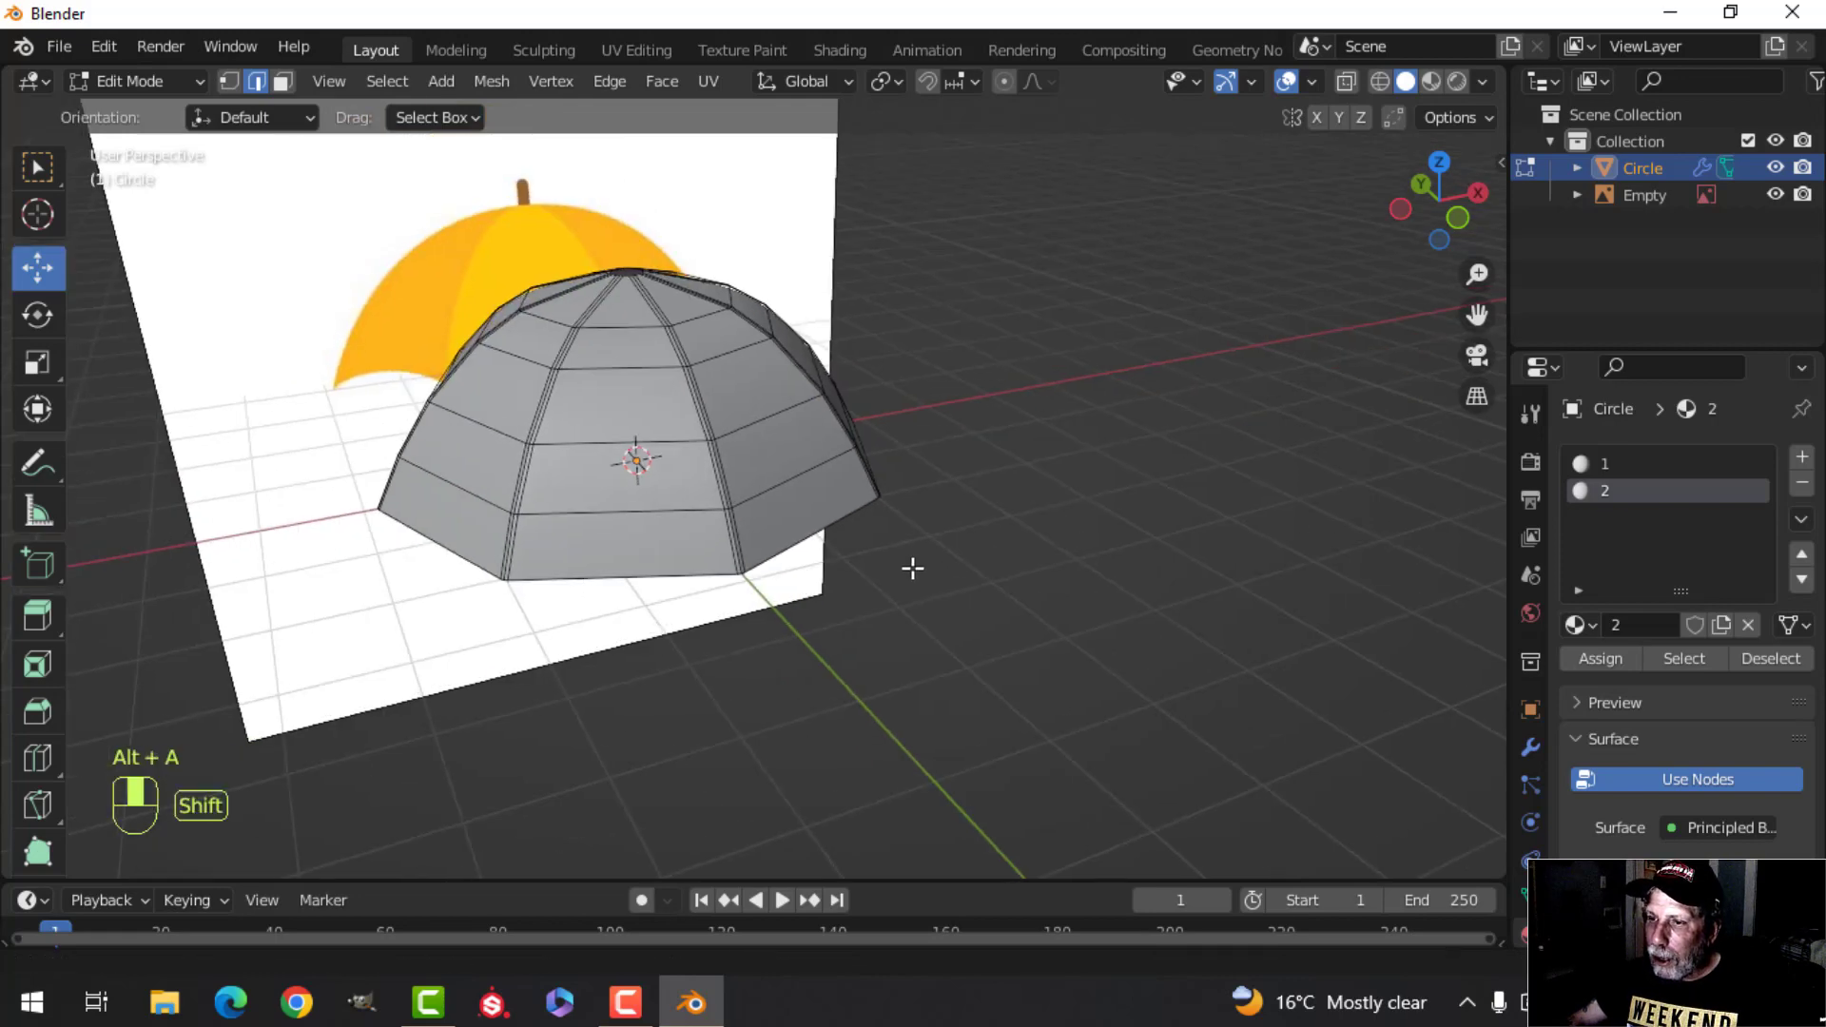
pyautogui.moveTo(829, 587); pyautogui.dragTo(757, 612, button='middle')
pyautogui.hotkey('ctrl', 'r')
pyautogui.click(529, 563)
pyautogui.rightClick(529, 563)
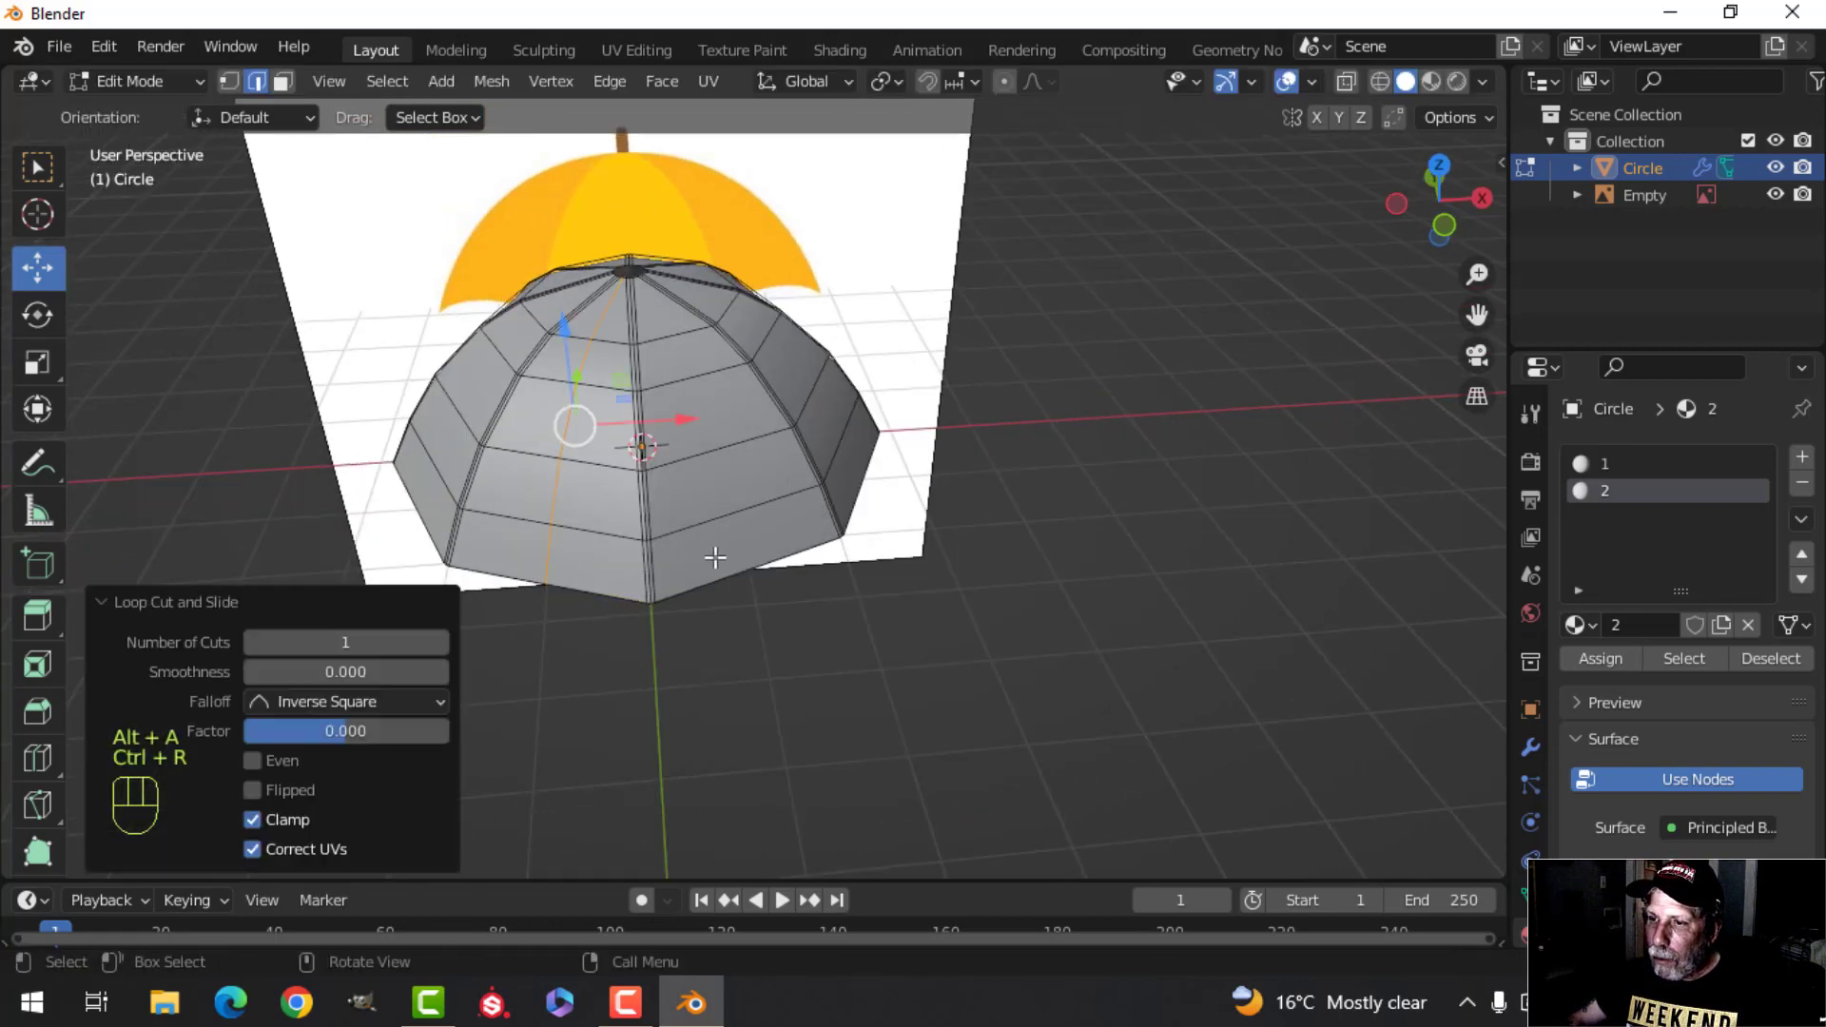
pyautogui.hotkey('ctrl', 'r')
pyautogui.click(717, 559)
pyautogui.rightClick(717, 558)
pyautogui.moveTo(1020, 539); pyautogui.dragTo(787, 554, button='middle')
pyautogui.hotkey('ctrl', 'r')
pyautogui.click(780, 542)
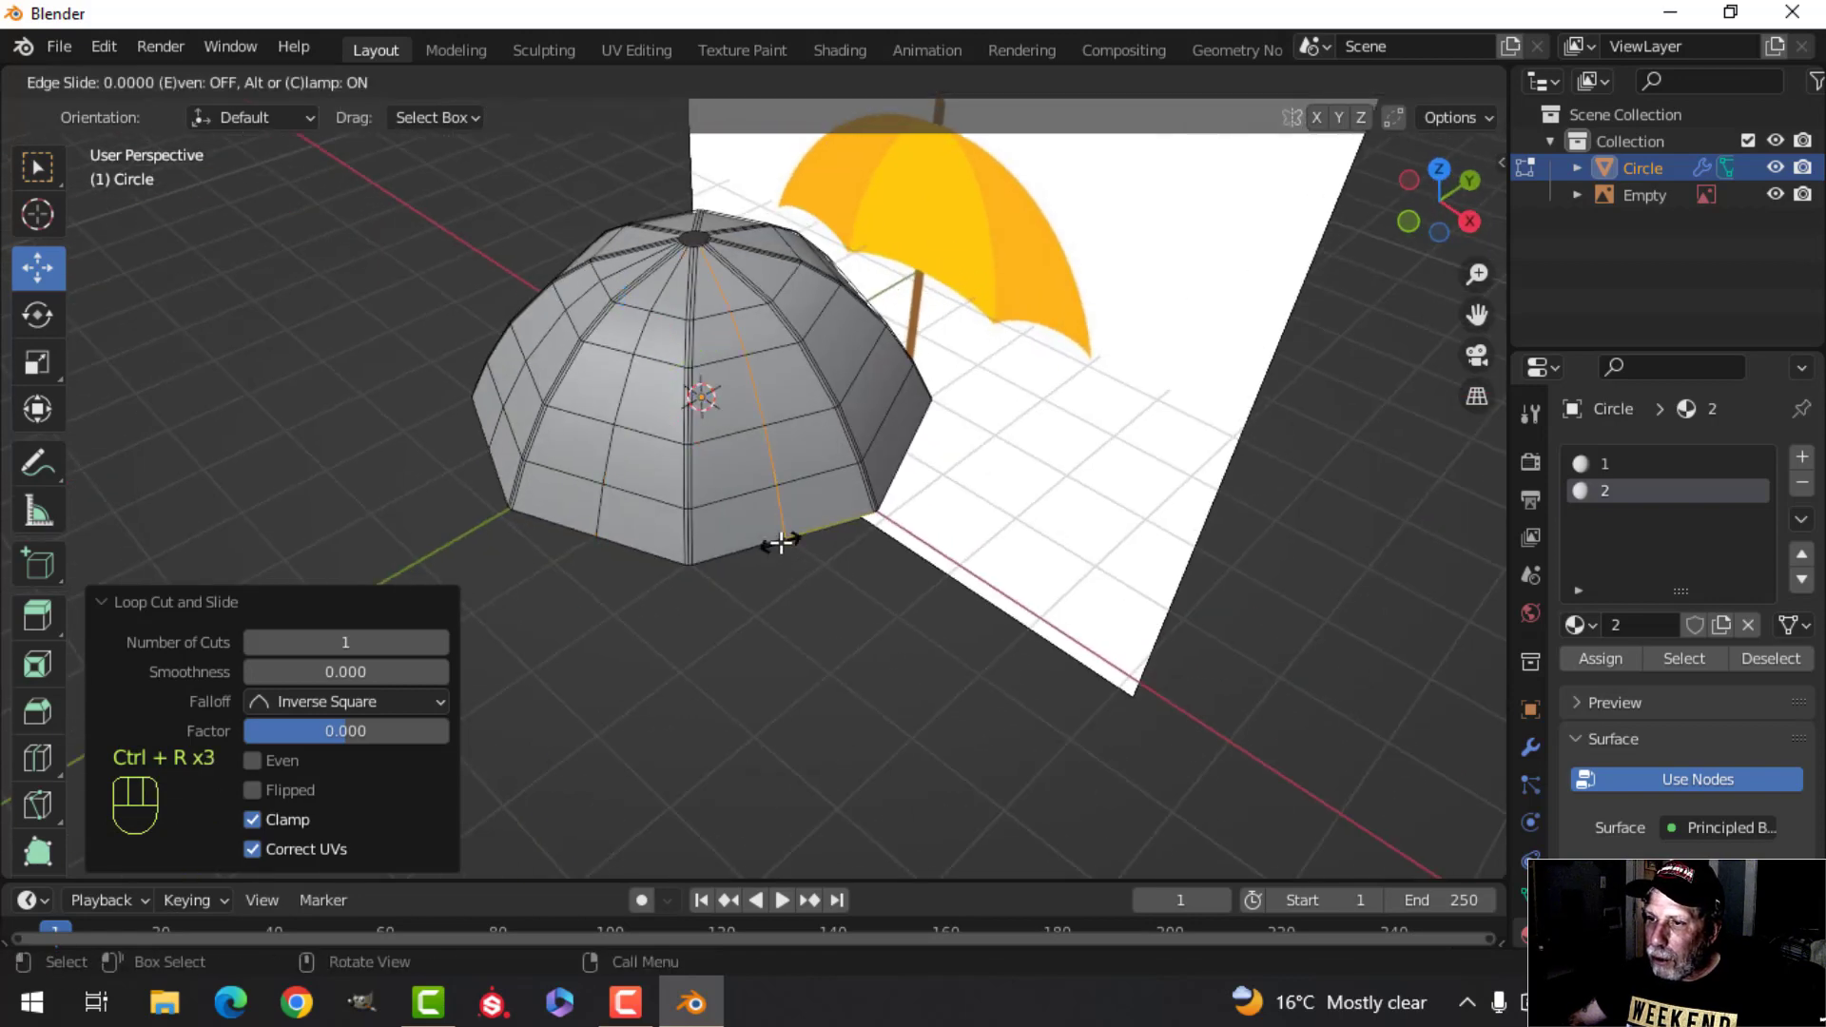
pyautogui.press('Escape')
pyautogui.moveTo(1031, 571); pyautogui.dragTo(856, 550, button='middle')
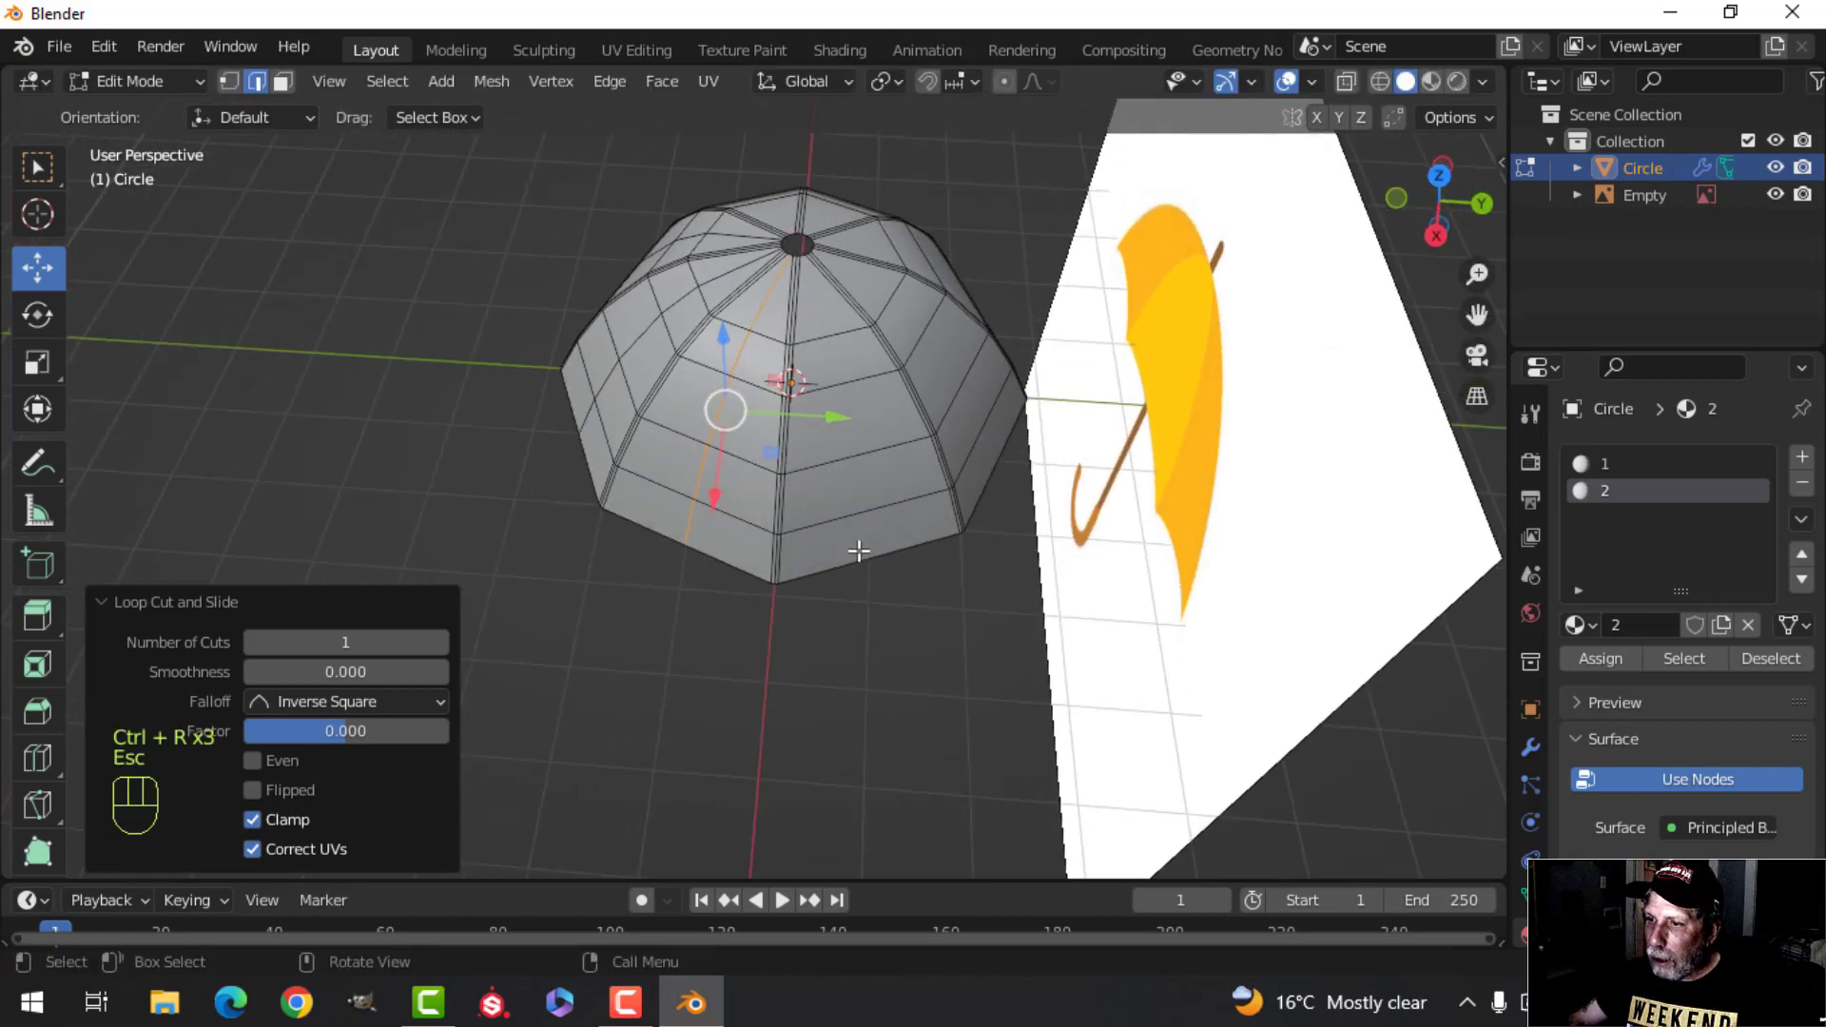
pyautogui.hotkey('ctrl', 'r')
pyautogui.click(868, 549)
pyautogui.rightClick(858, 551)
pyautogui.moveTo(1092, 565); pyautogui.dragTo(962, 572, button='middle')
pyautogui.hotkey('ctrl', 'r')
pyautogui.click(961, 574)
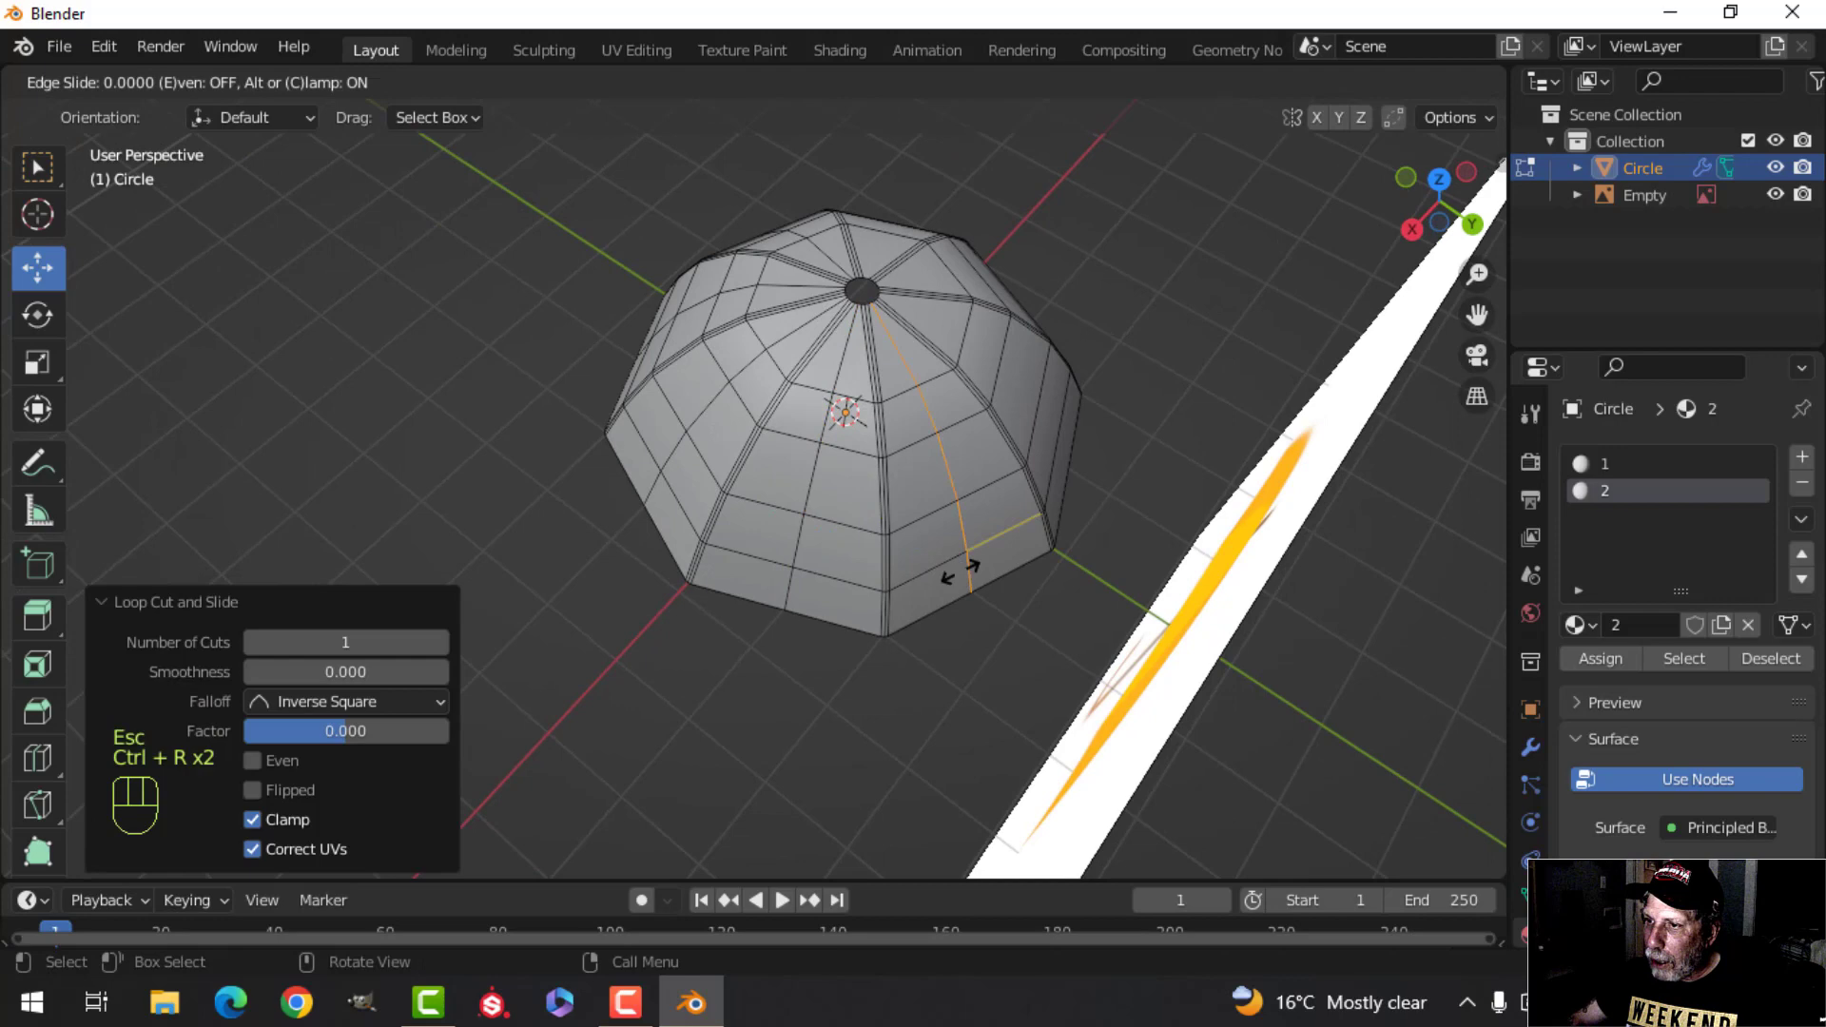
pyautogui.rightClick(961, 574)
pyautogui.moveTo(1215, 513); pyautogui.dragTo(1011, 619, button='middle')
pyautogui.hotkey('ctrl', 'r')
pyautogui.click(1005, 645)
pyautogui.rightClick(1005, 646)
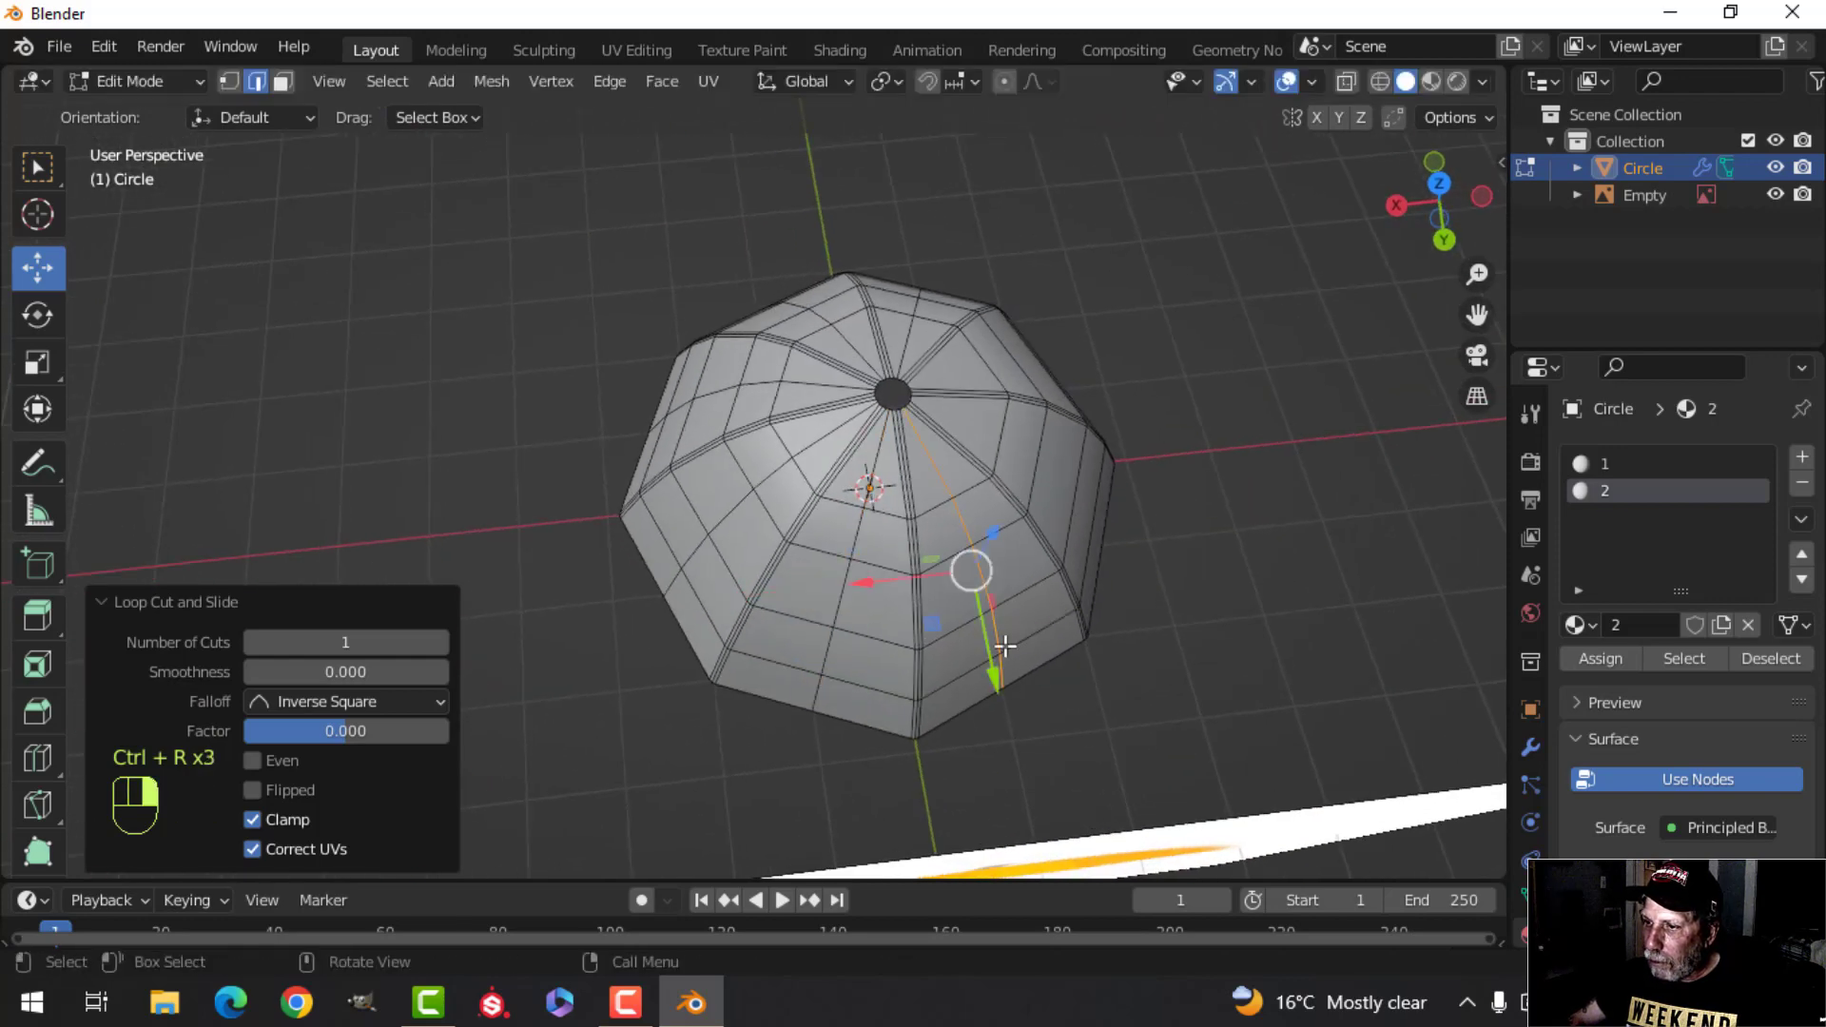
pyautogui.moveTo(1201, 552); pyautogui.dragTo(900, 726, button='middle')
pyautogui.hotkey('ctrl', 'r')
pyautogui.click(904, 738)
pyautogui.rightClick(904, 738)
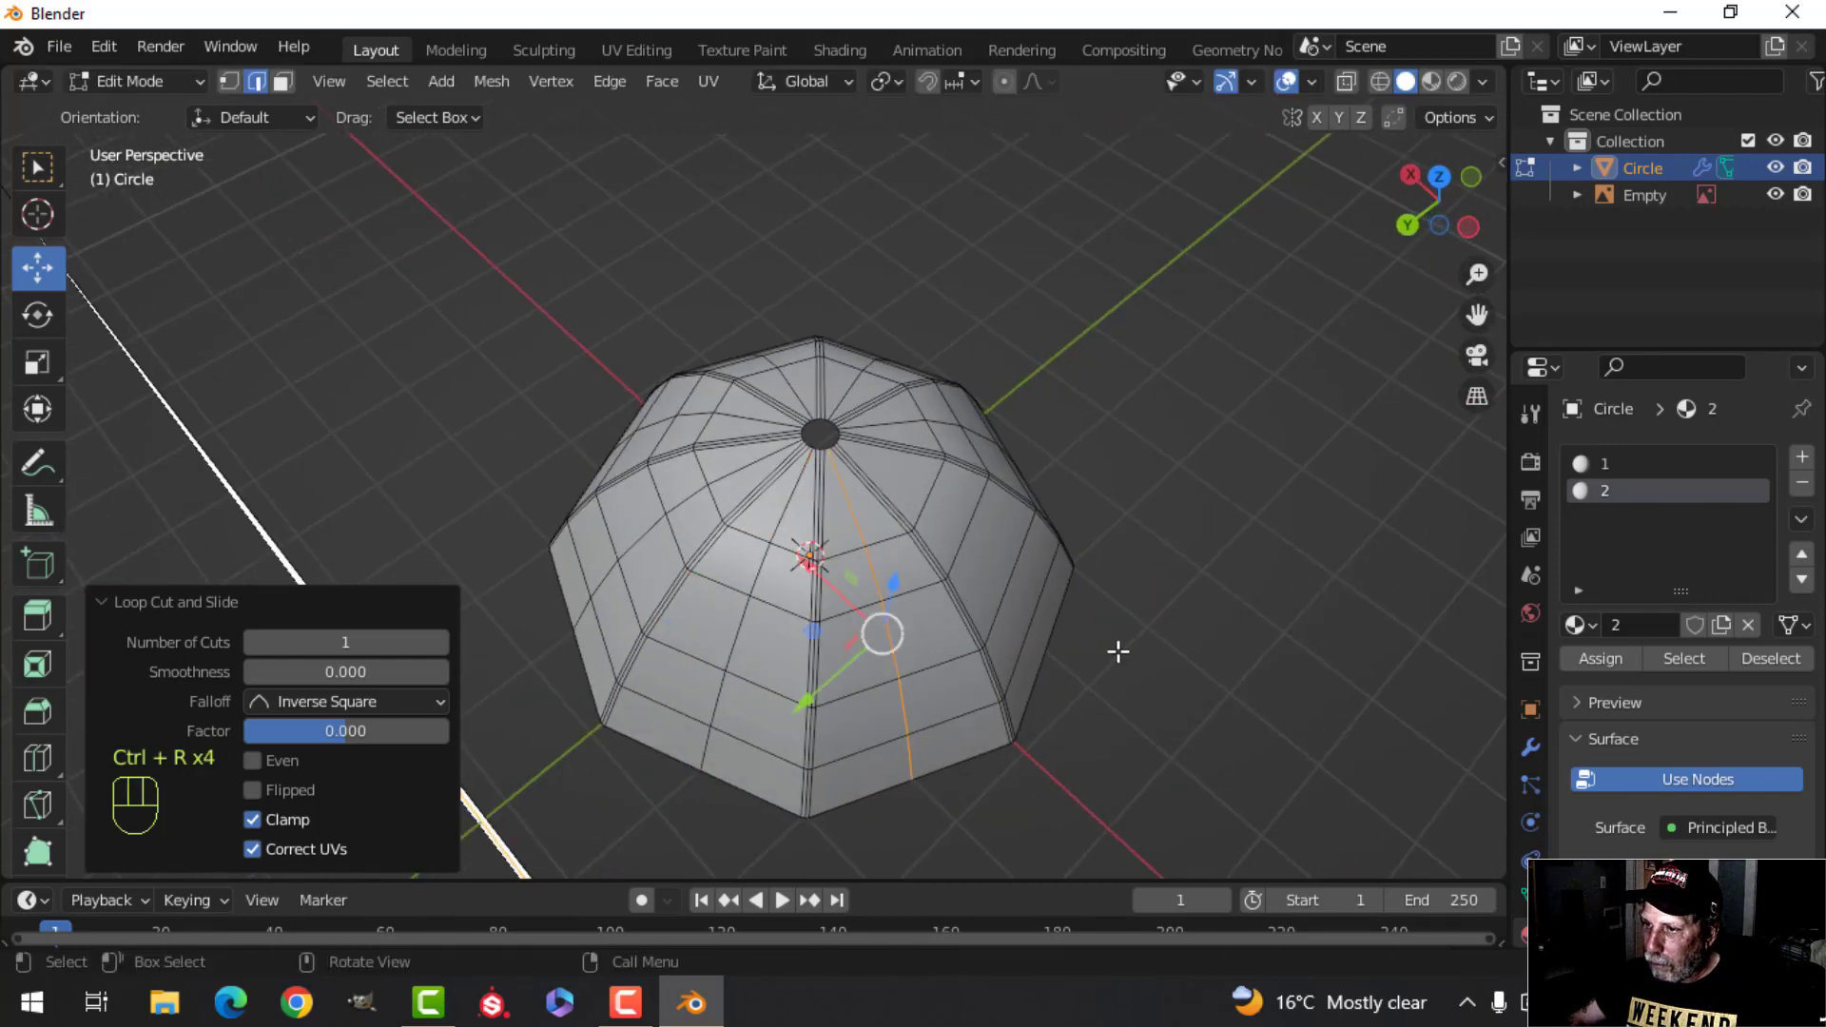
pyautogui.moveTo(1117, 647); pyautogui.dragTo(544, 482, button='middle')
pyautogui.hotkey('ctrl', 'r')
pyautogui.click(751, 703)
pyautogui.rightClick(752, 703)
pyautogui.hotkey('alt', 'a')
# Step: In vertex select mode, select the middle vertex on the bottom edge of every canopy panel
pyautogui.press('1')
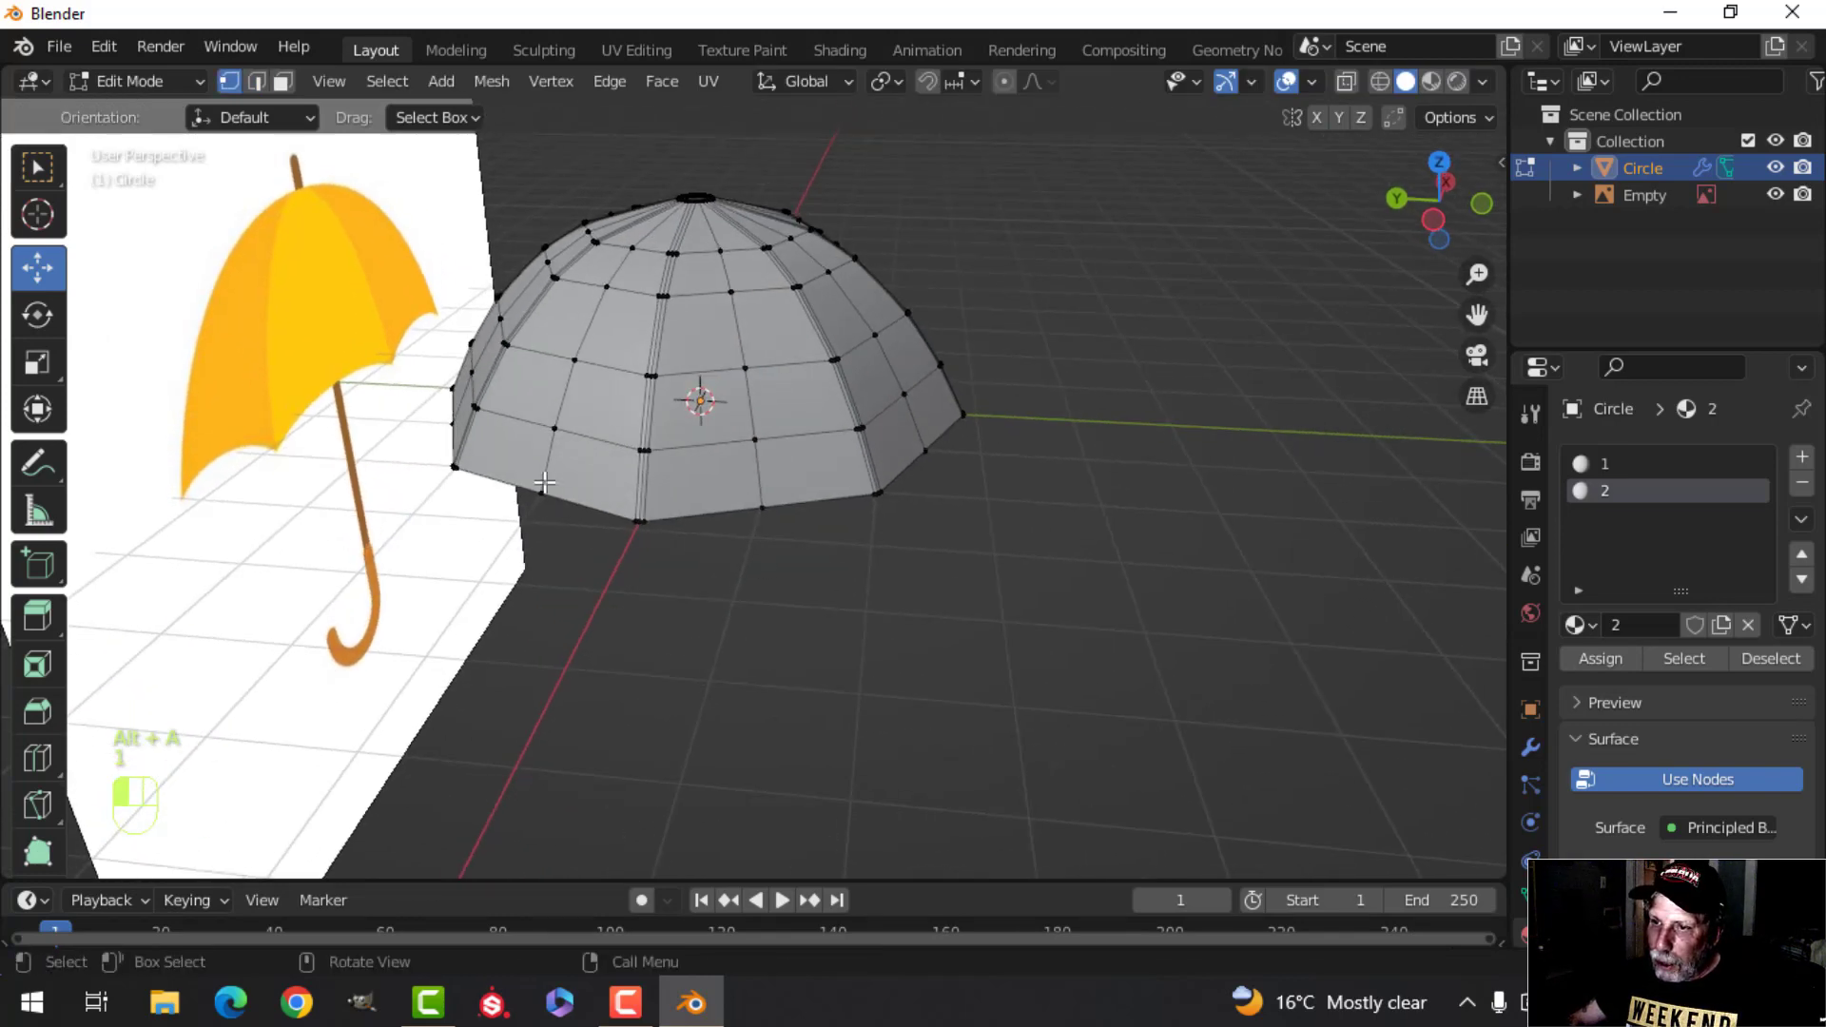
pyautogui.moveTo(751, 502); pyautogui.dragTo(830, 511, button='middle')
pyautogui.moveTo(1207, 533); pyautogui.dragTo(906, 559, button='middle')
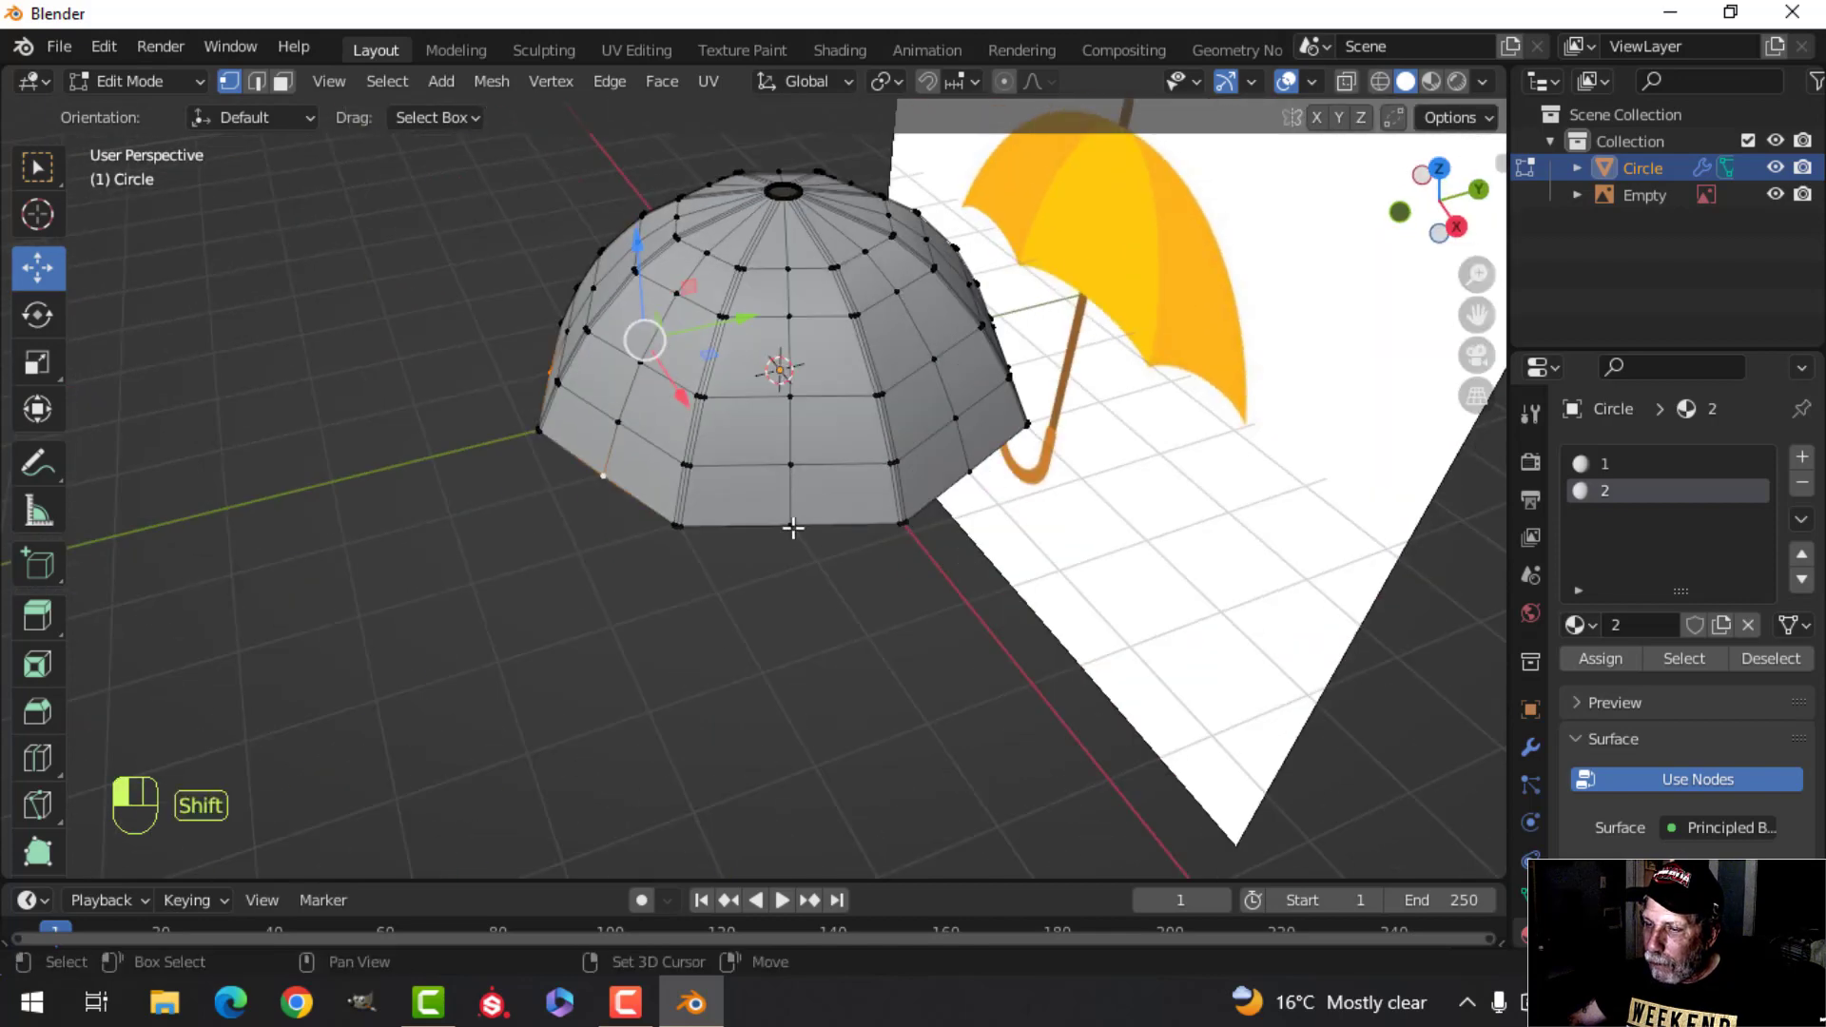
pyautogui.moveTo(794, 529); pyautogui.dragTo(947, 588, button='middle')
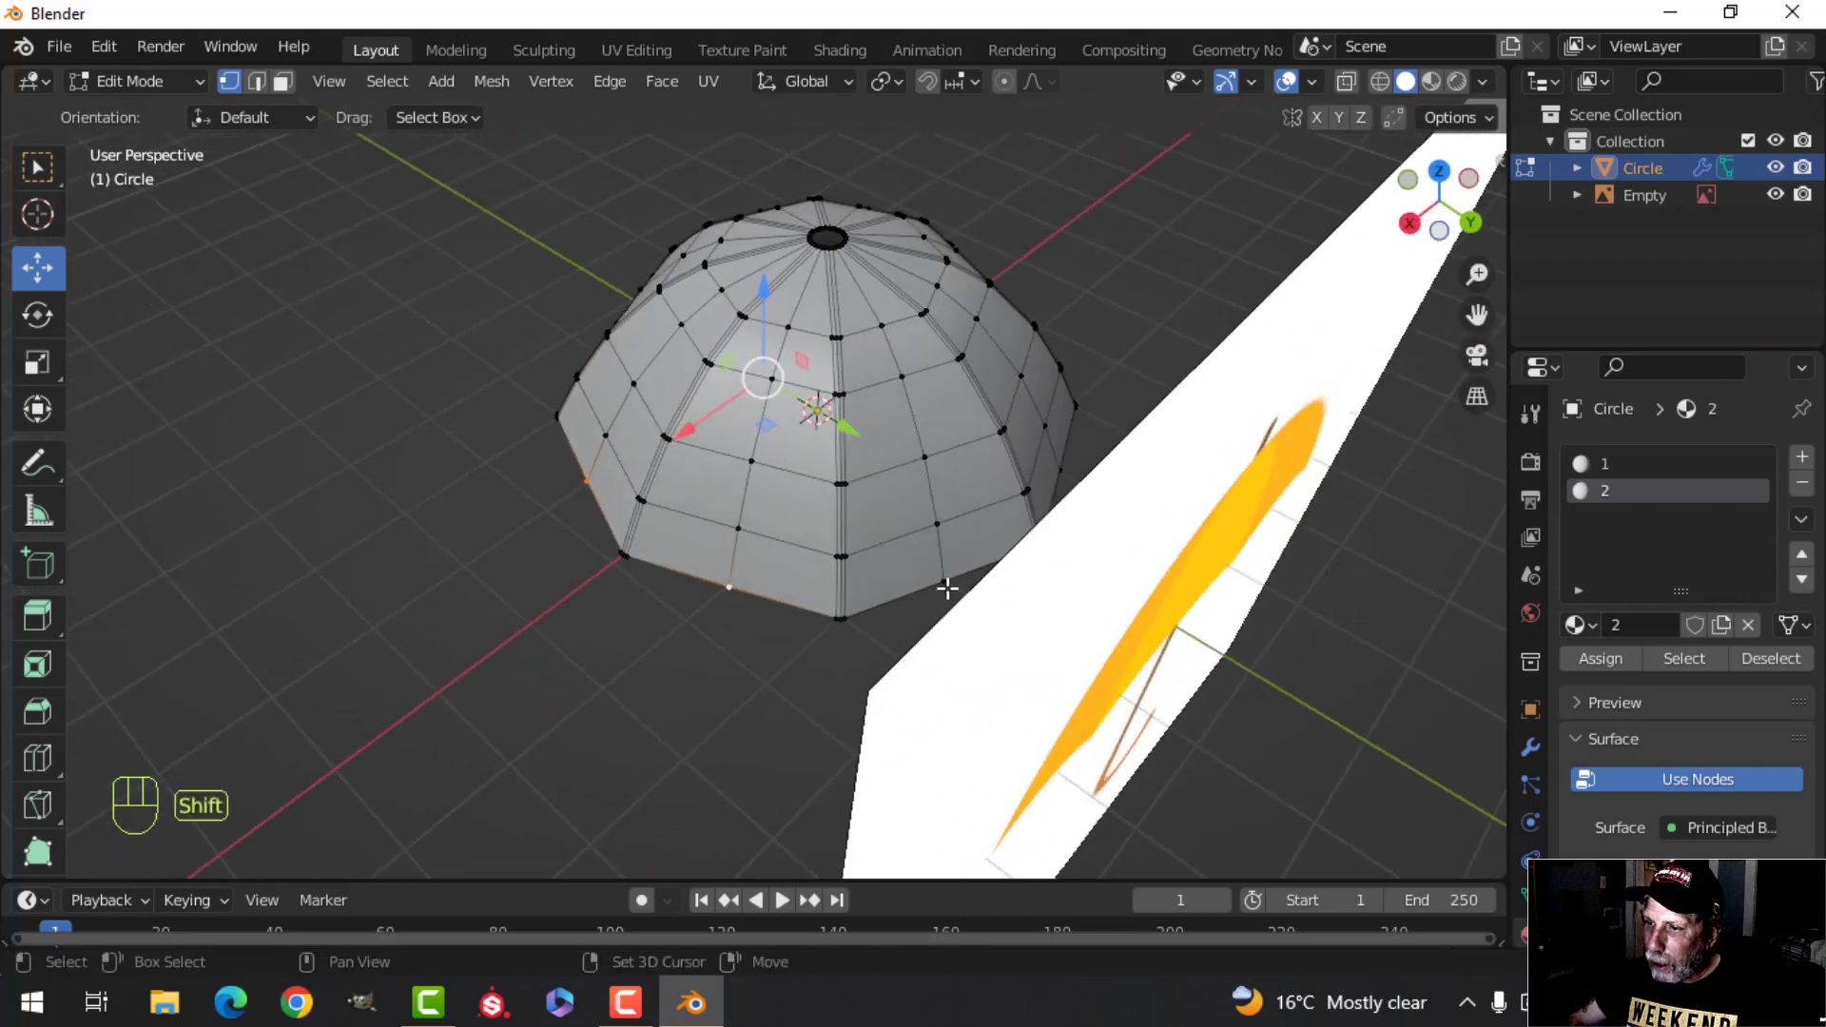
pyautogui.moveTo(1072, 554); pyautogui.dragTo(641, 676, button='middle')
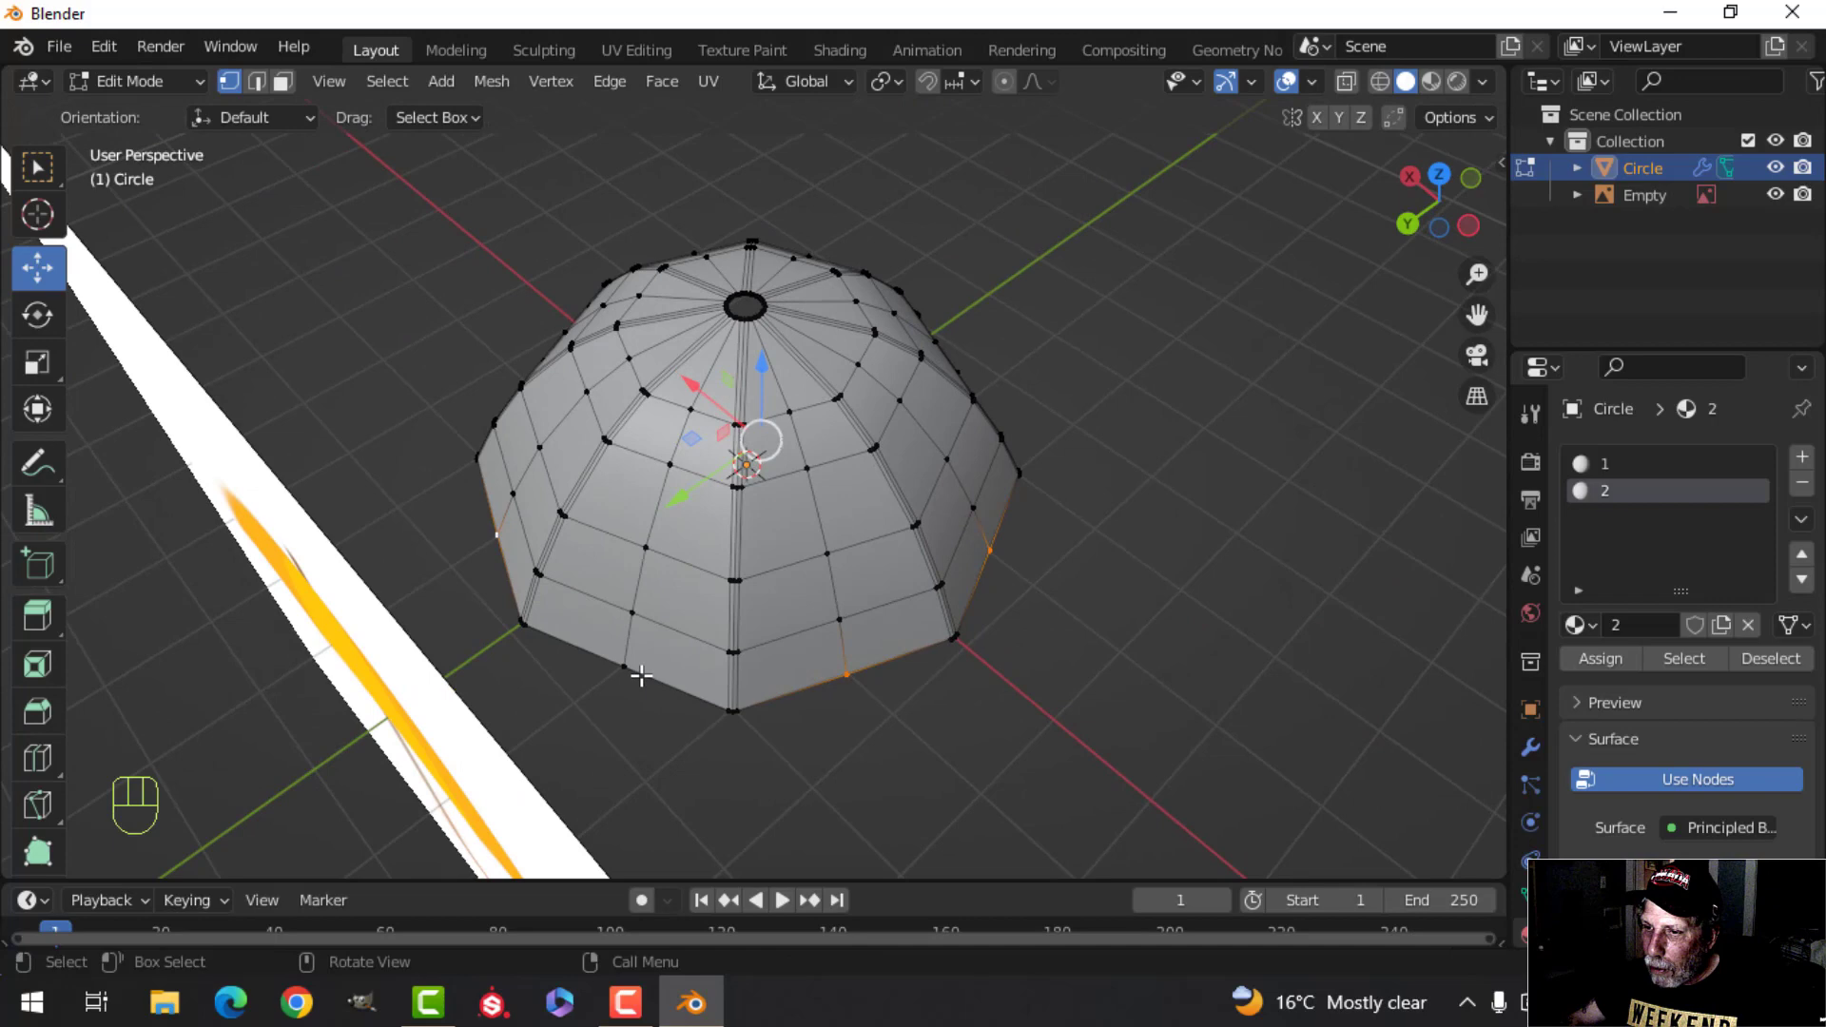
pyautogui.keyDown('shift'); pyautogui.click(625, 666); pyautogui.keyUp('shift')
# Step: From the front view, raise the selected hem vertices along Z to scallop the canopy's lower edge, and return to Object Mode
pyautogui.press('KP_1')
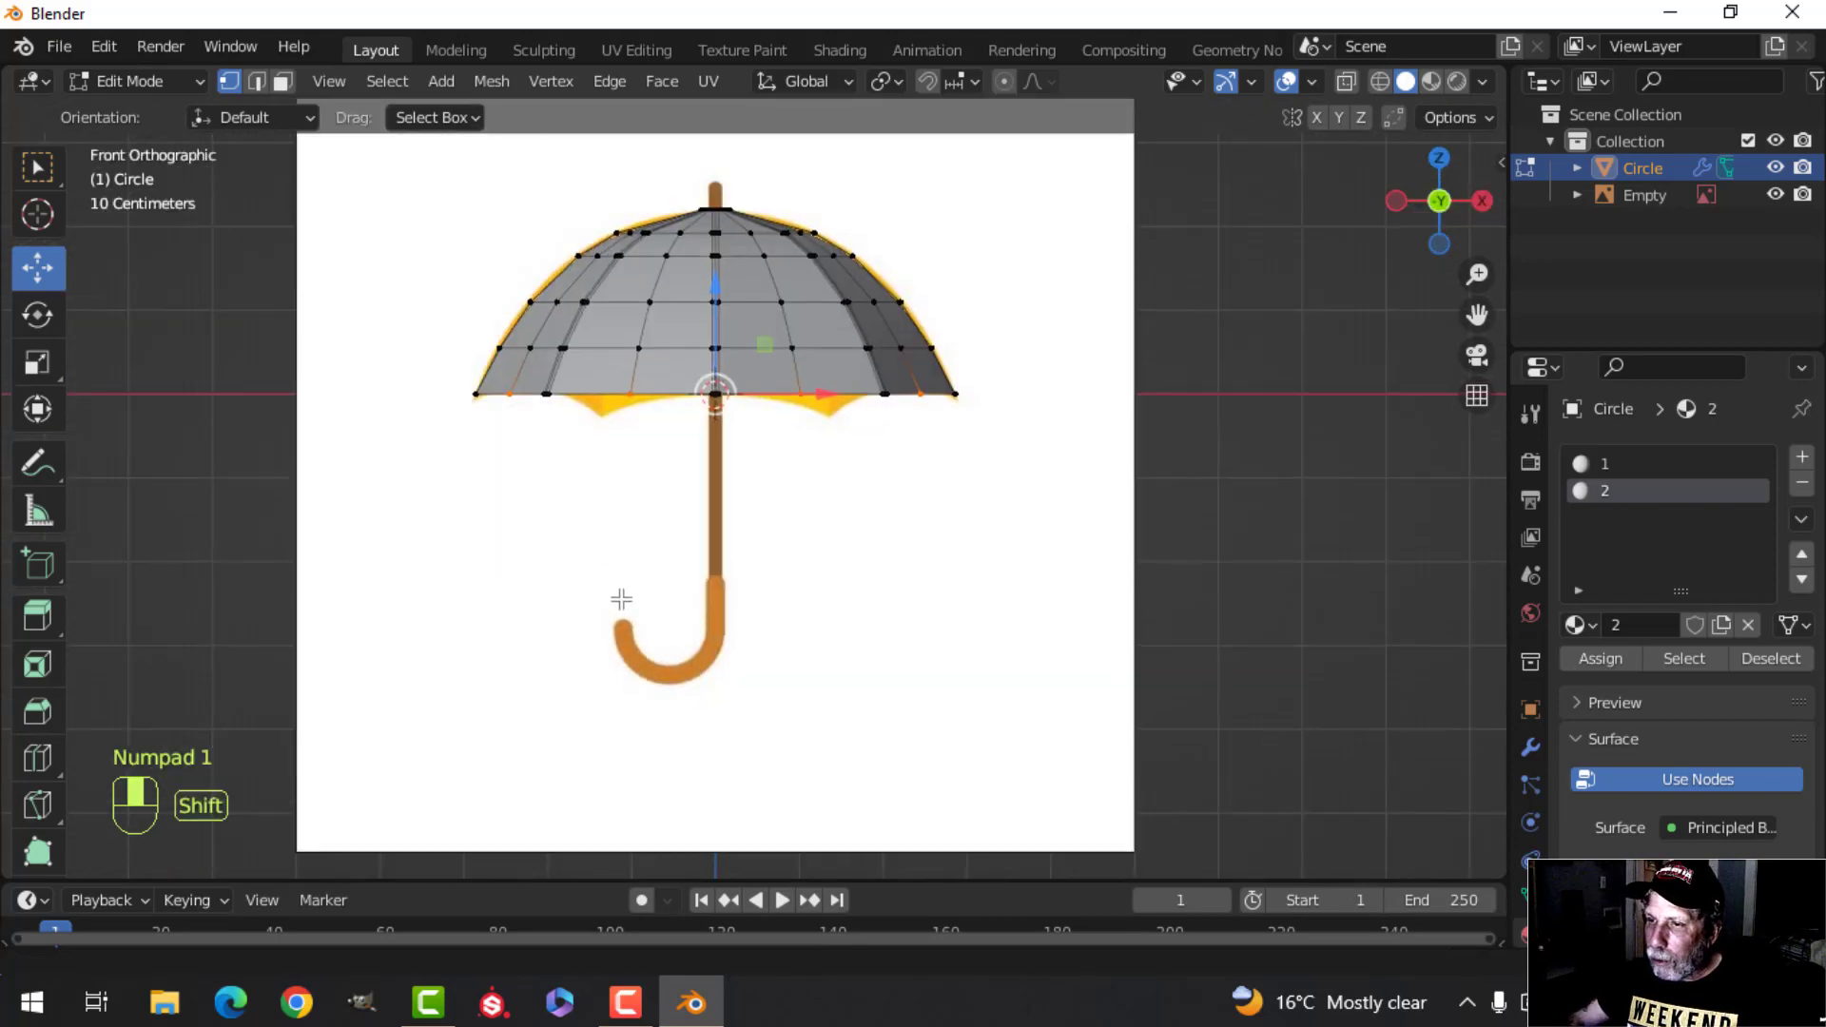
pyautogui.scroll(3, 766, 624)
pyautogui.scroll(2, 716, 681)
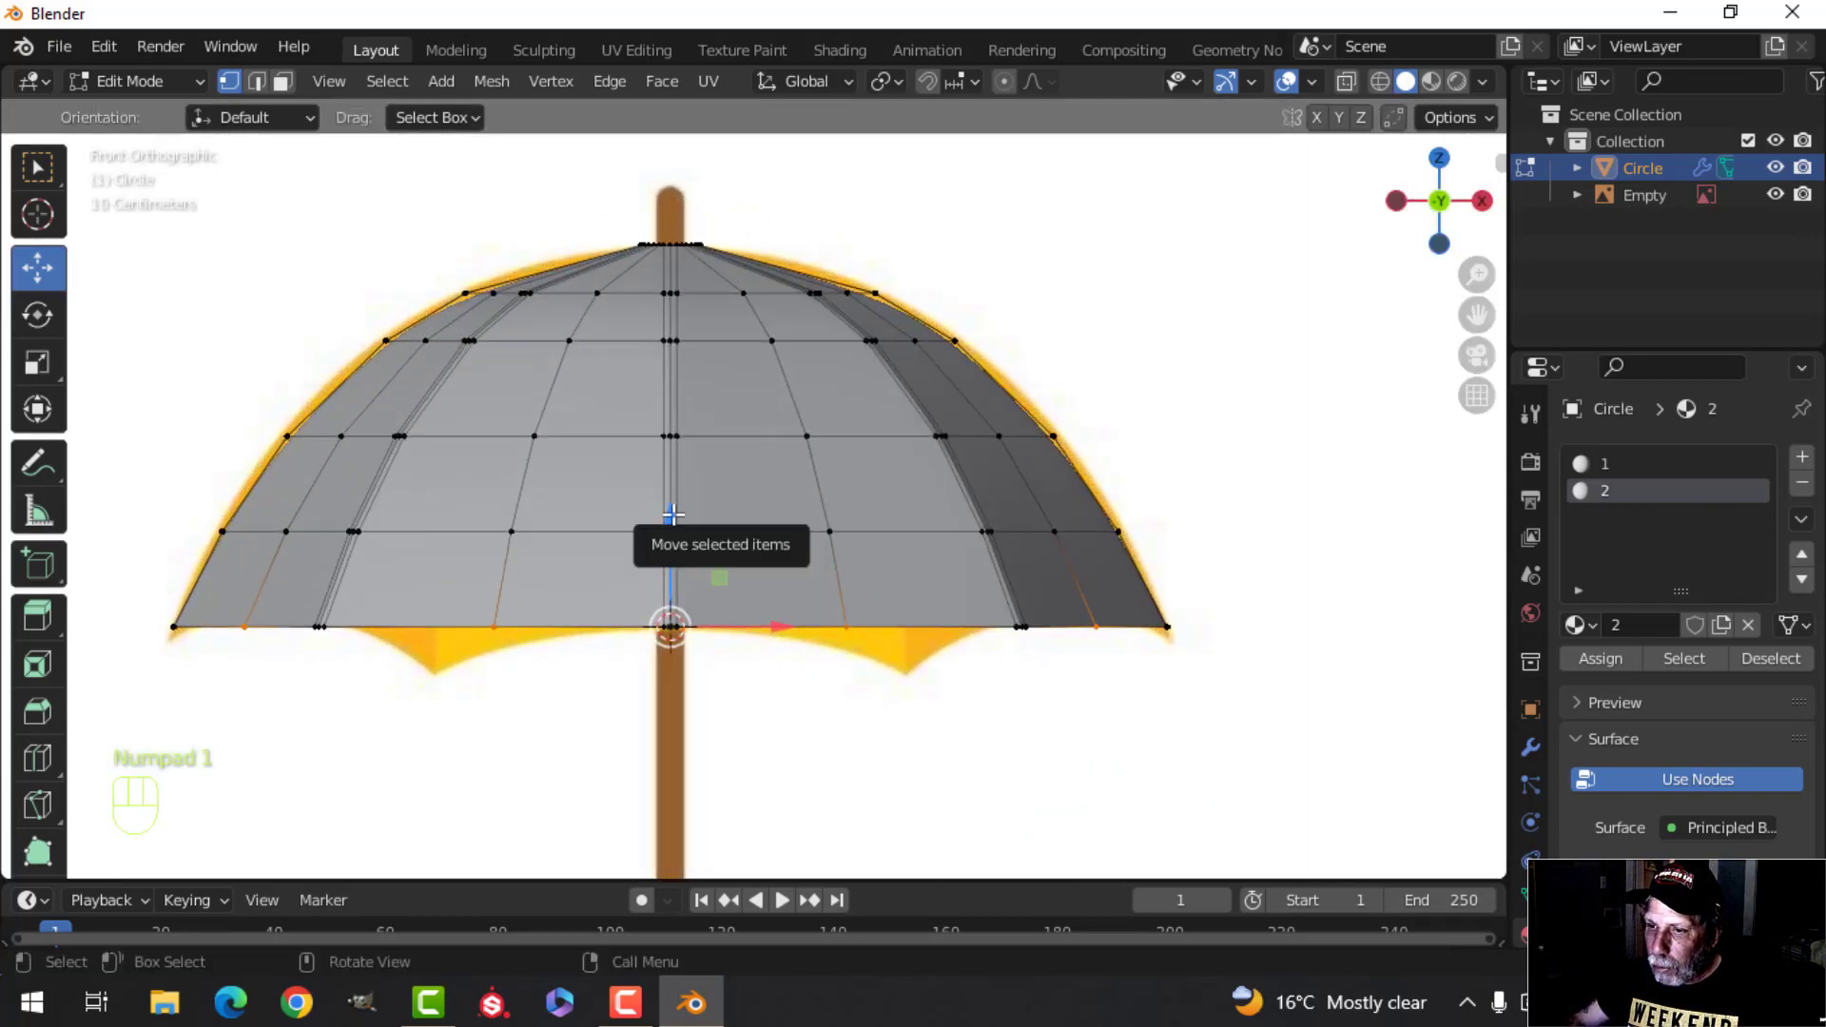
pyautogui.moveTo(673, 518); pyautogui.dragTo(673, 452)
pyautogui.press('z')
pyautogui.click(972, 461)
pyautogui.press('Tab')
pyautogui.hotkey('alt', 'a')
pyautogui.scroll(-4, 750, 415)
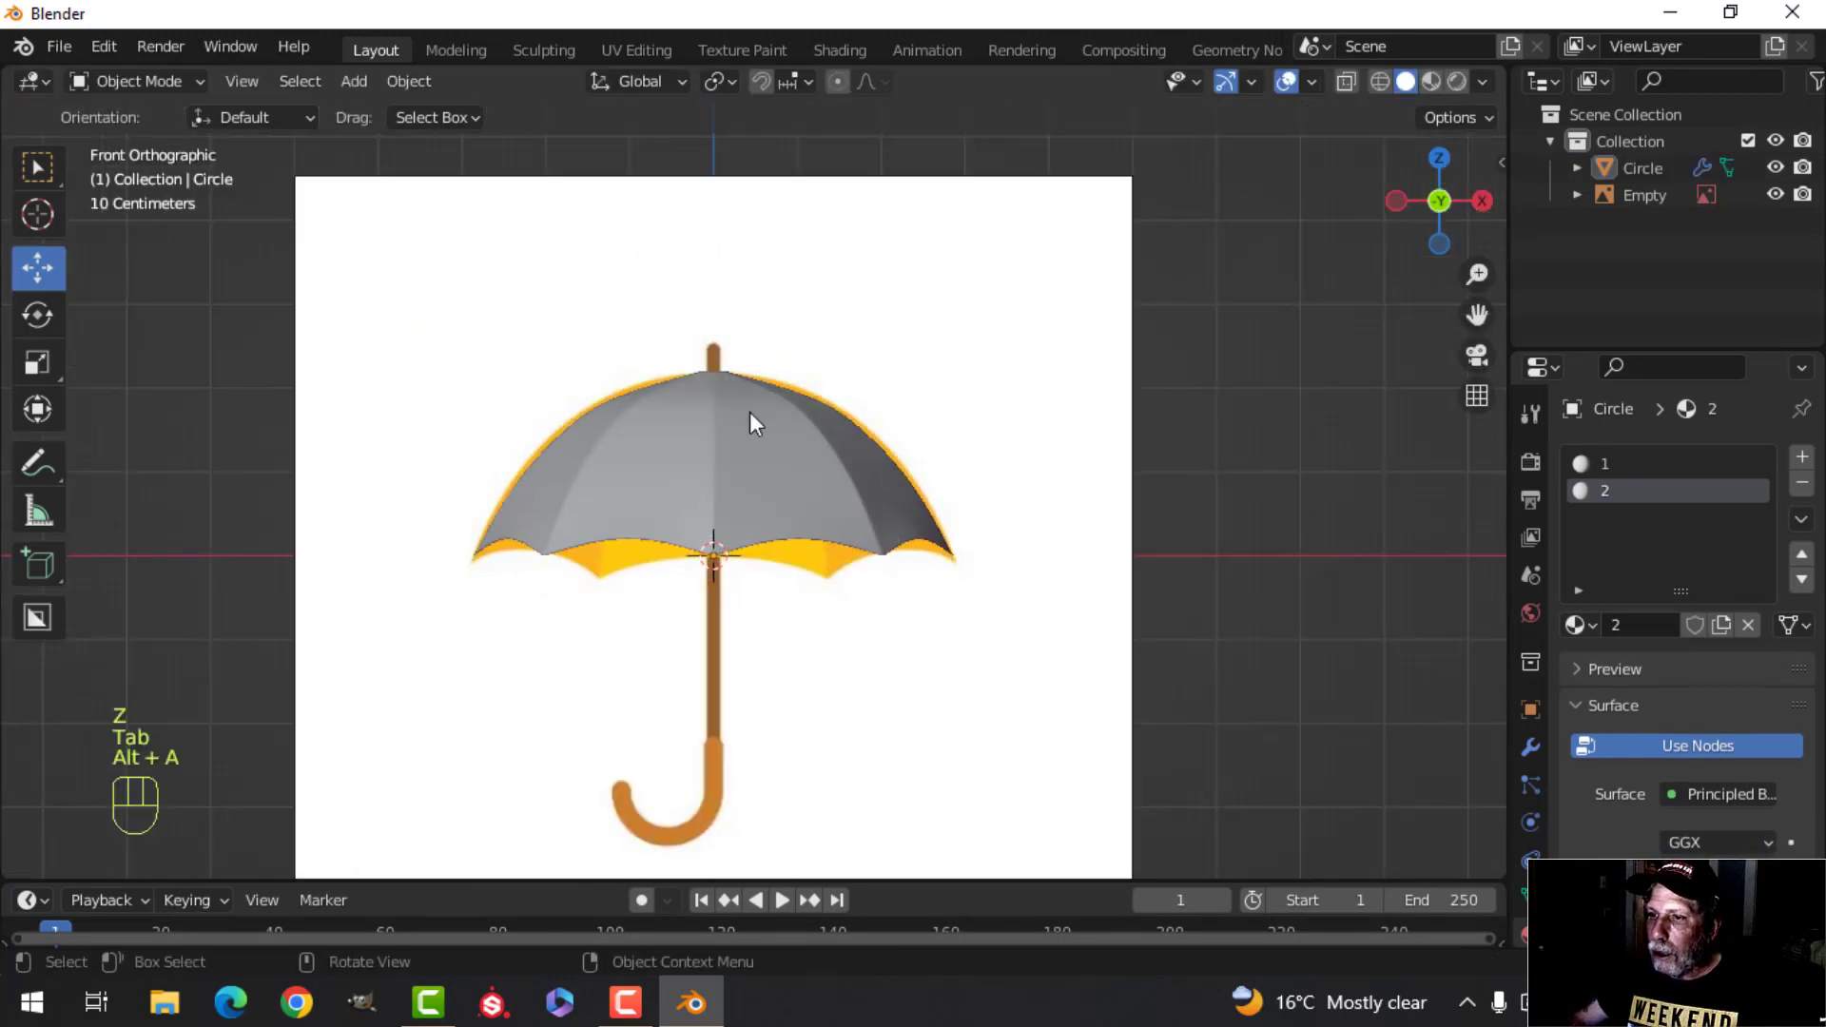
# Step: Select the edge loop of the canopy's top hole, snap the 3D cursor to it, and return to Object Mode
pyautogui.moveTo(750, 415)
pyautogui.mouseDown(button='middle')
pyautogui.moveTo(917, 556)
pyautogui.moveTo(877, 616)
pyautogui.moveTo(747, 344)
pyautogui.moveTo(890, 396)
pyautogui.moveTo(772, 651)
pyautogui.mouseUp(button='middle')
pyautogui.scroll(1, 804, 568)
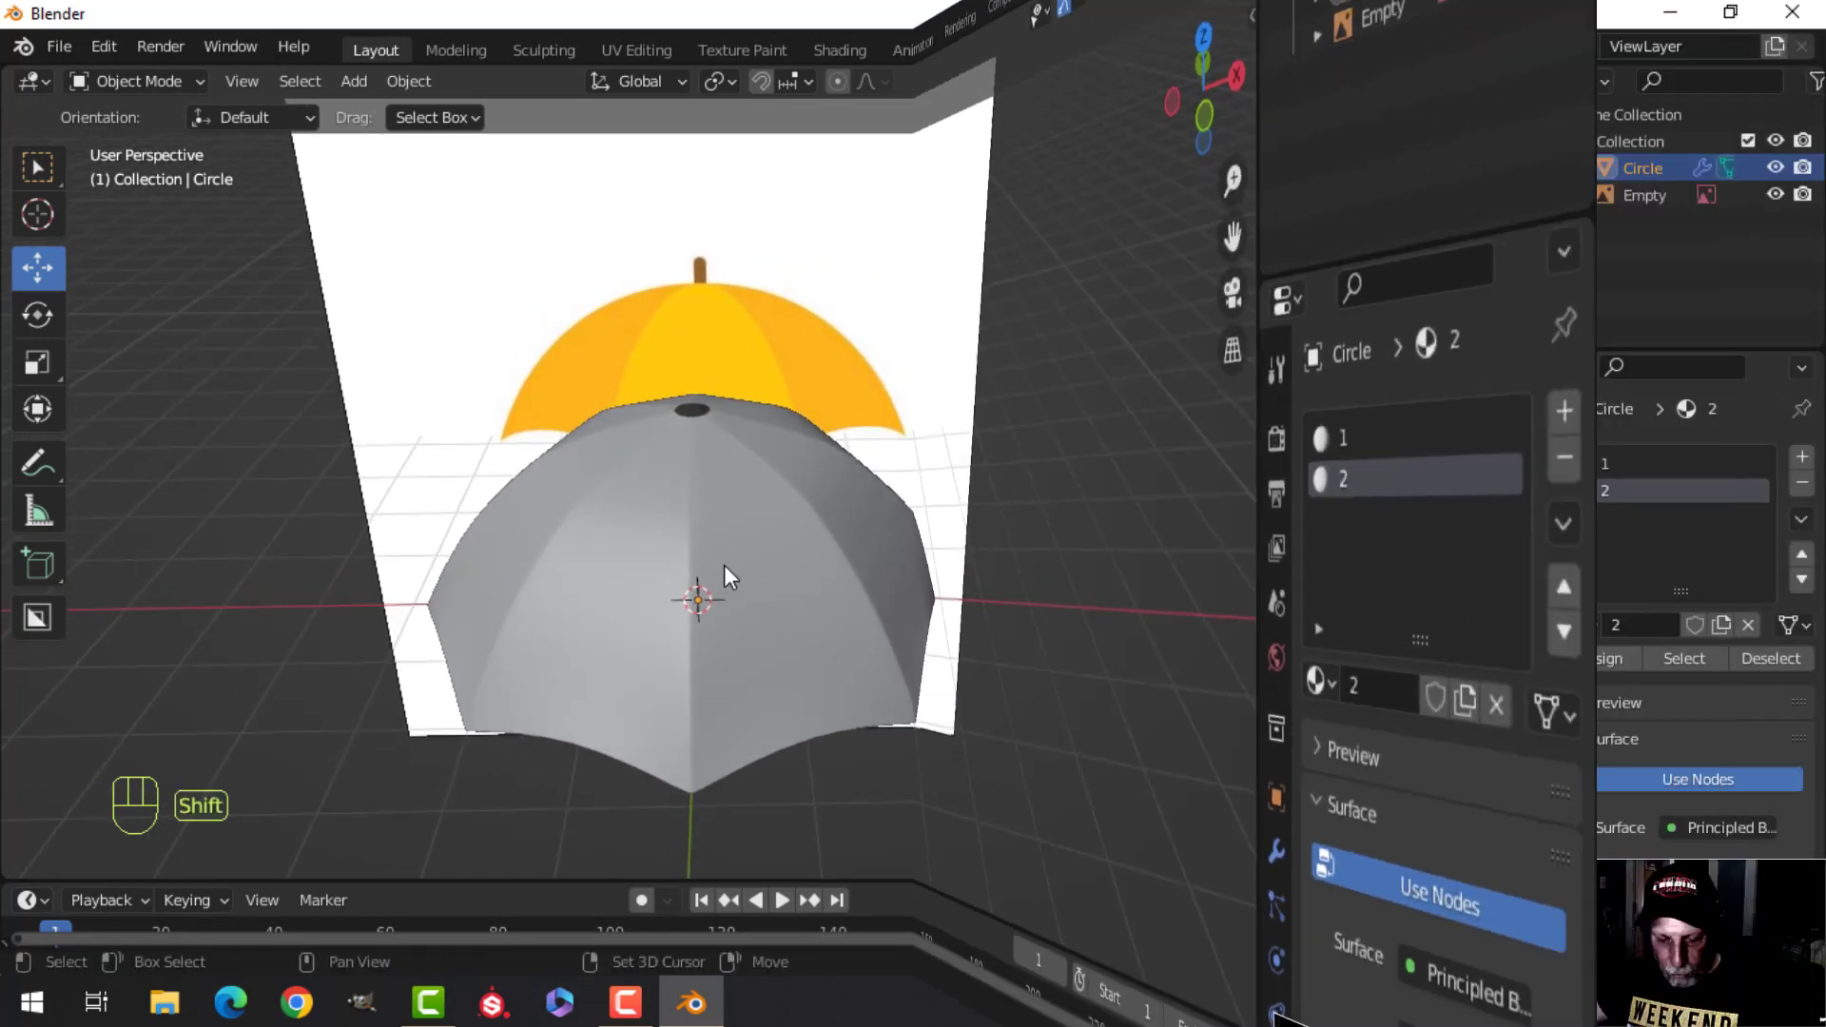
pyautogui.hotkey('shift', 's')
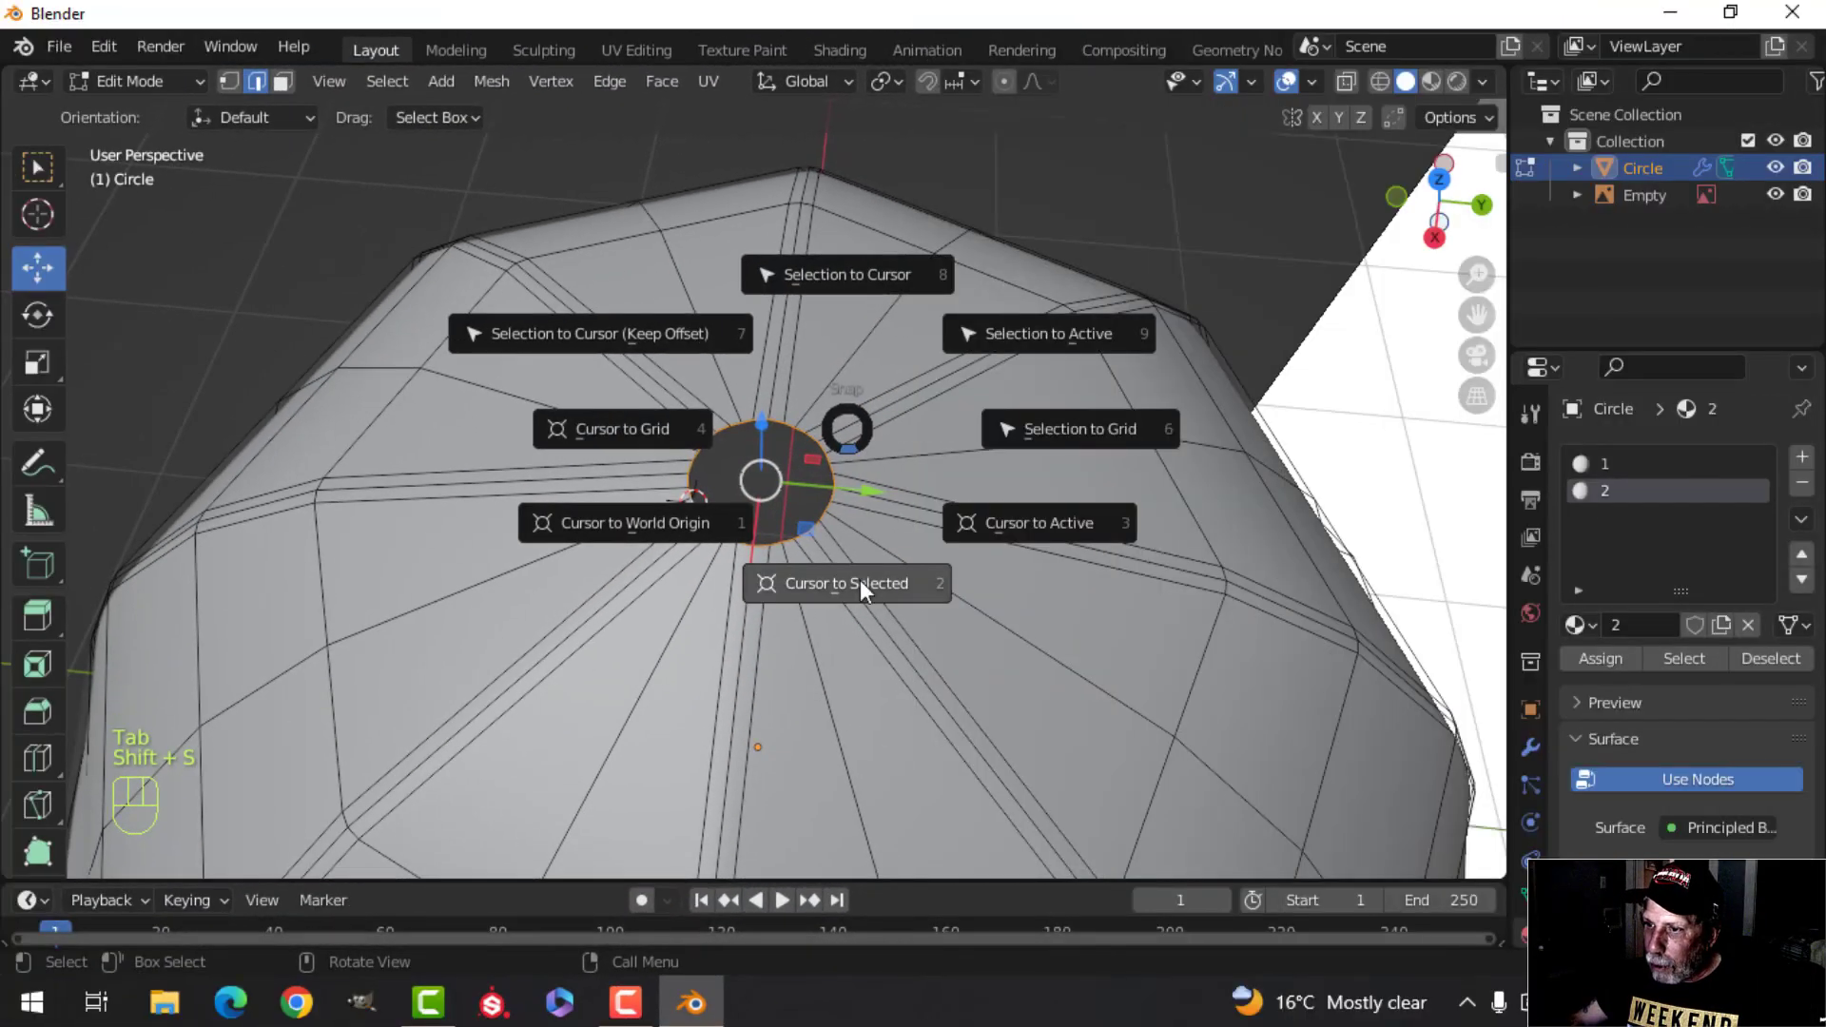
pyautogui.click(861, 588)
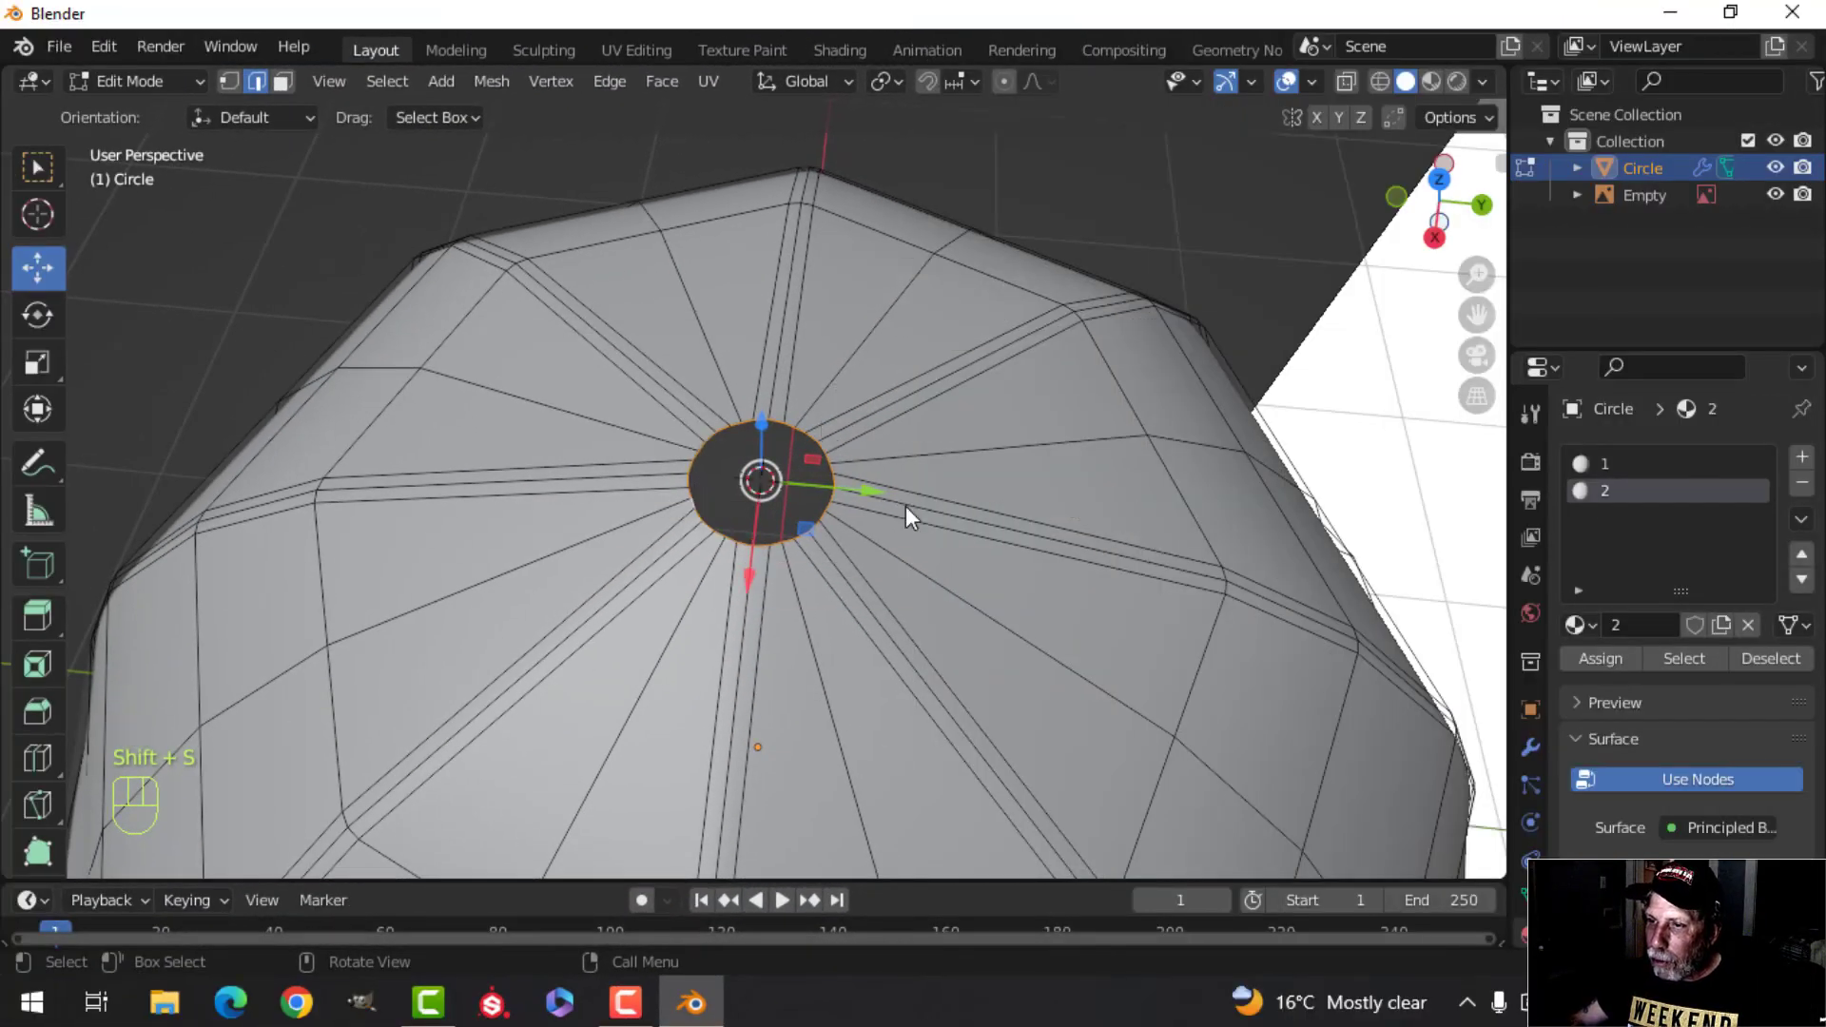
pyautogui.press('Tab')
# Step: Add a 16-vertex cylinder at the 3D cursor and scale its mesh to about 0.158 in Edit Mode to fit the top hole
pyautogui.scroll(-2, 905, 506)
pyautogui.moveTo(908, 544); pyautogui.dragTo(978, 498, button='middle')
pyautogui.hotkey('shift', 'a')
pyautogui.moveTo(886, 399)
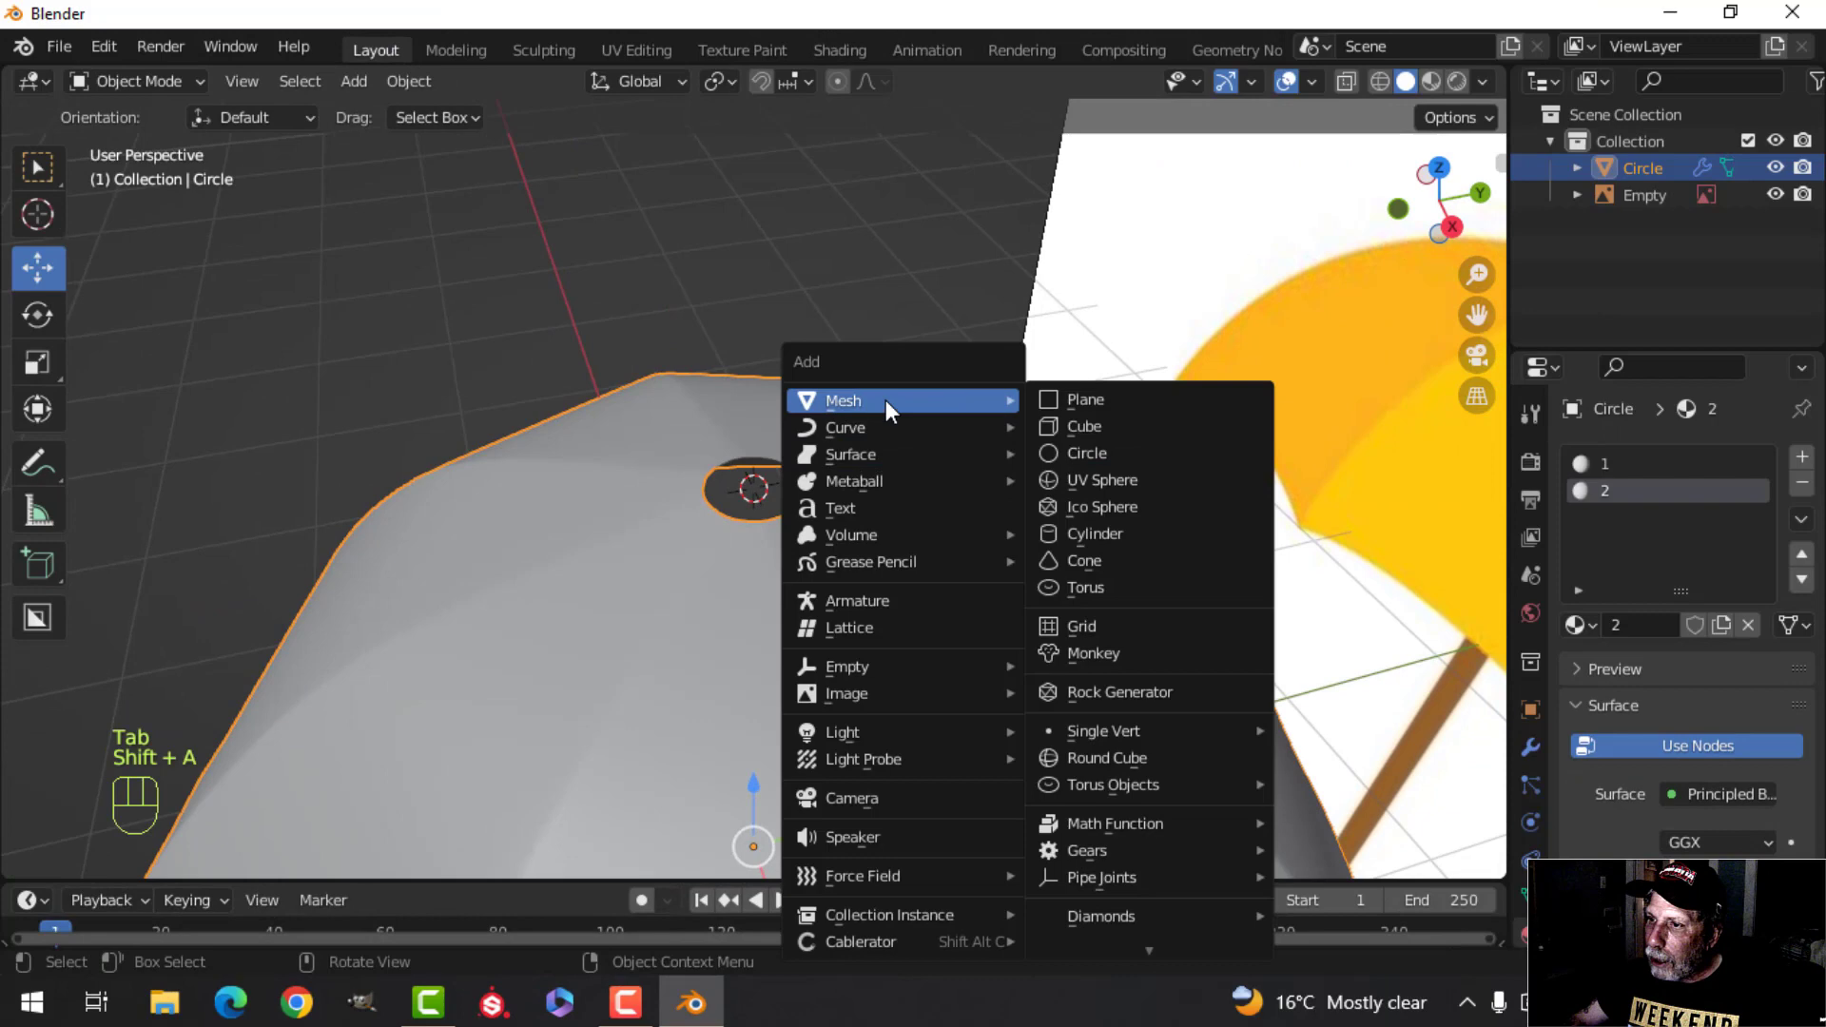
pyautogui.click(1093, 533)
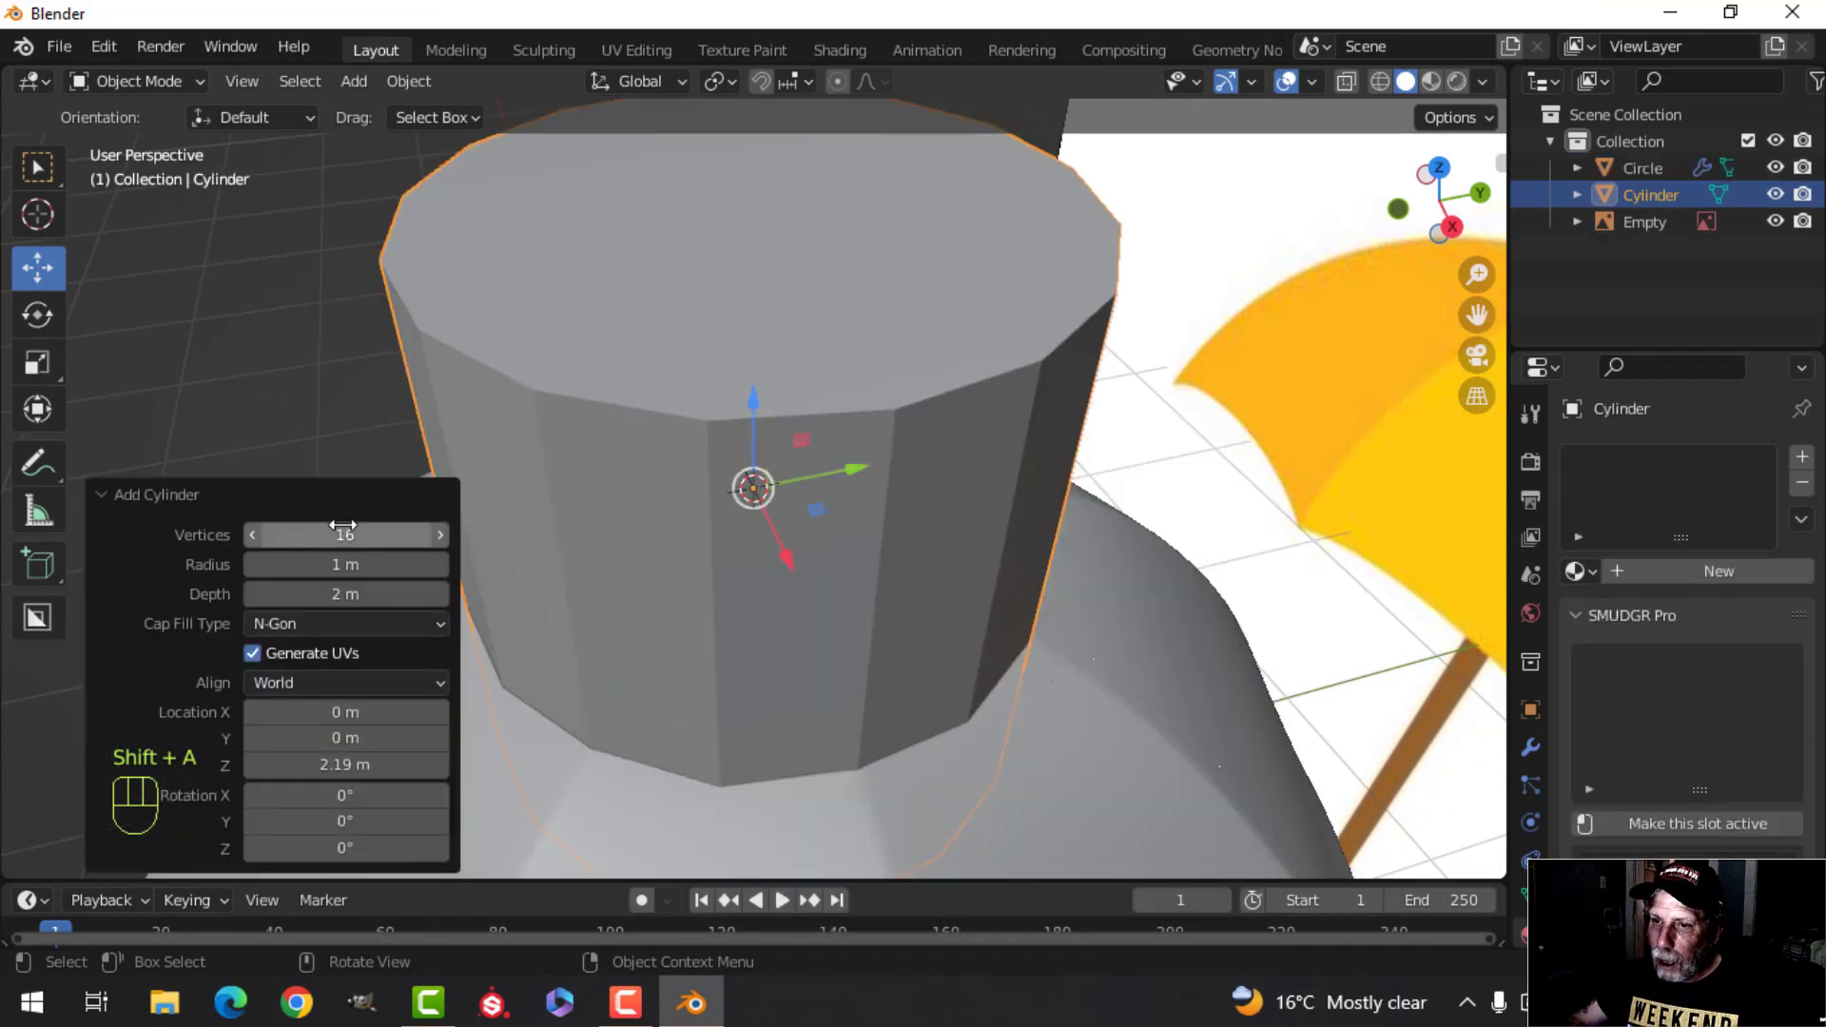
pyautogui.press('Tab')
pyautogui.press('s')
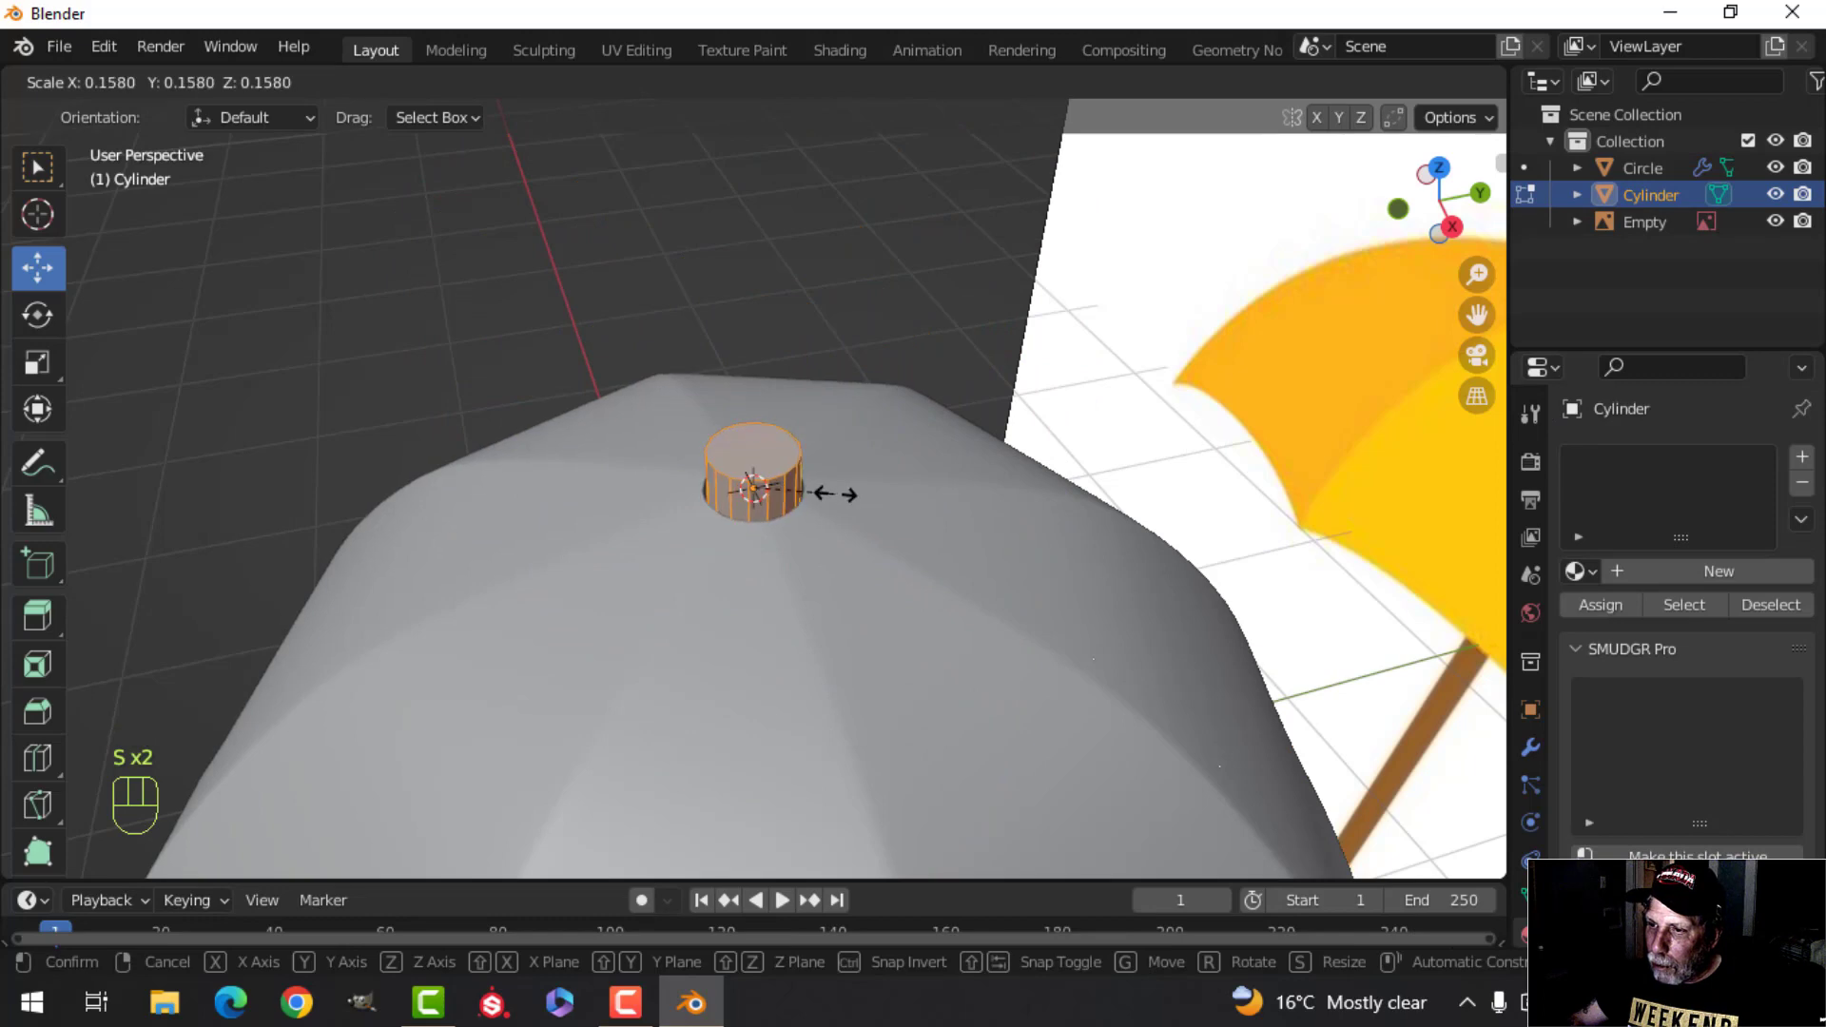
pyautogui.click(844, 494)
pyautogui.keyDown('shift'); pyautogui.moveTo(867, 482); pyautogui.dragTo(917, 446, button='middle'); pyautogui.keyUp('shift')
pyautogui.hotkey('alt', 'a')
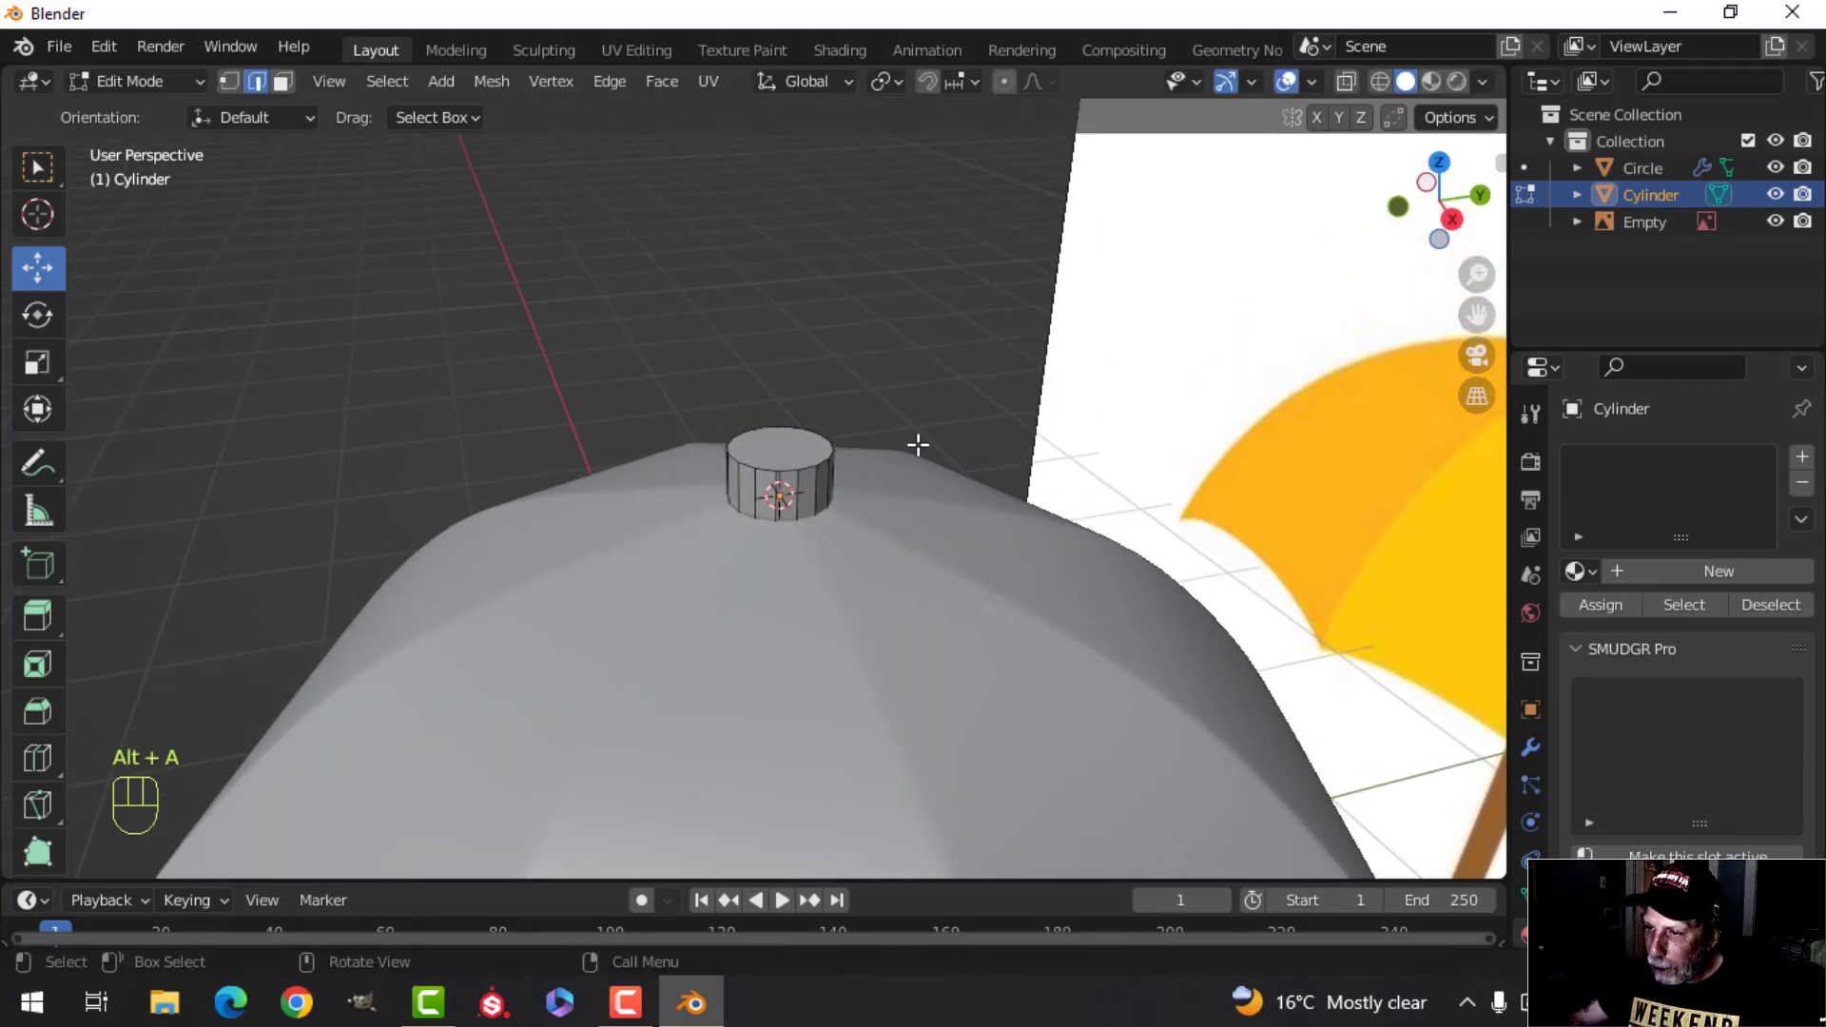
# Step: Select the cylinder's top face and lower it about 0.08 m along Z in the front view
pyautogui.press('KP_1')
pyautogui.scroll(2, 844, 453)
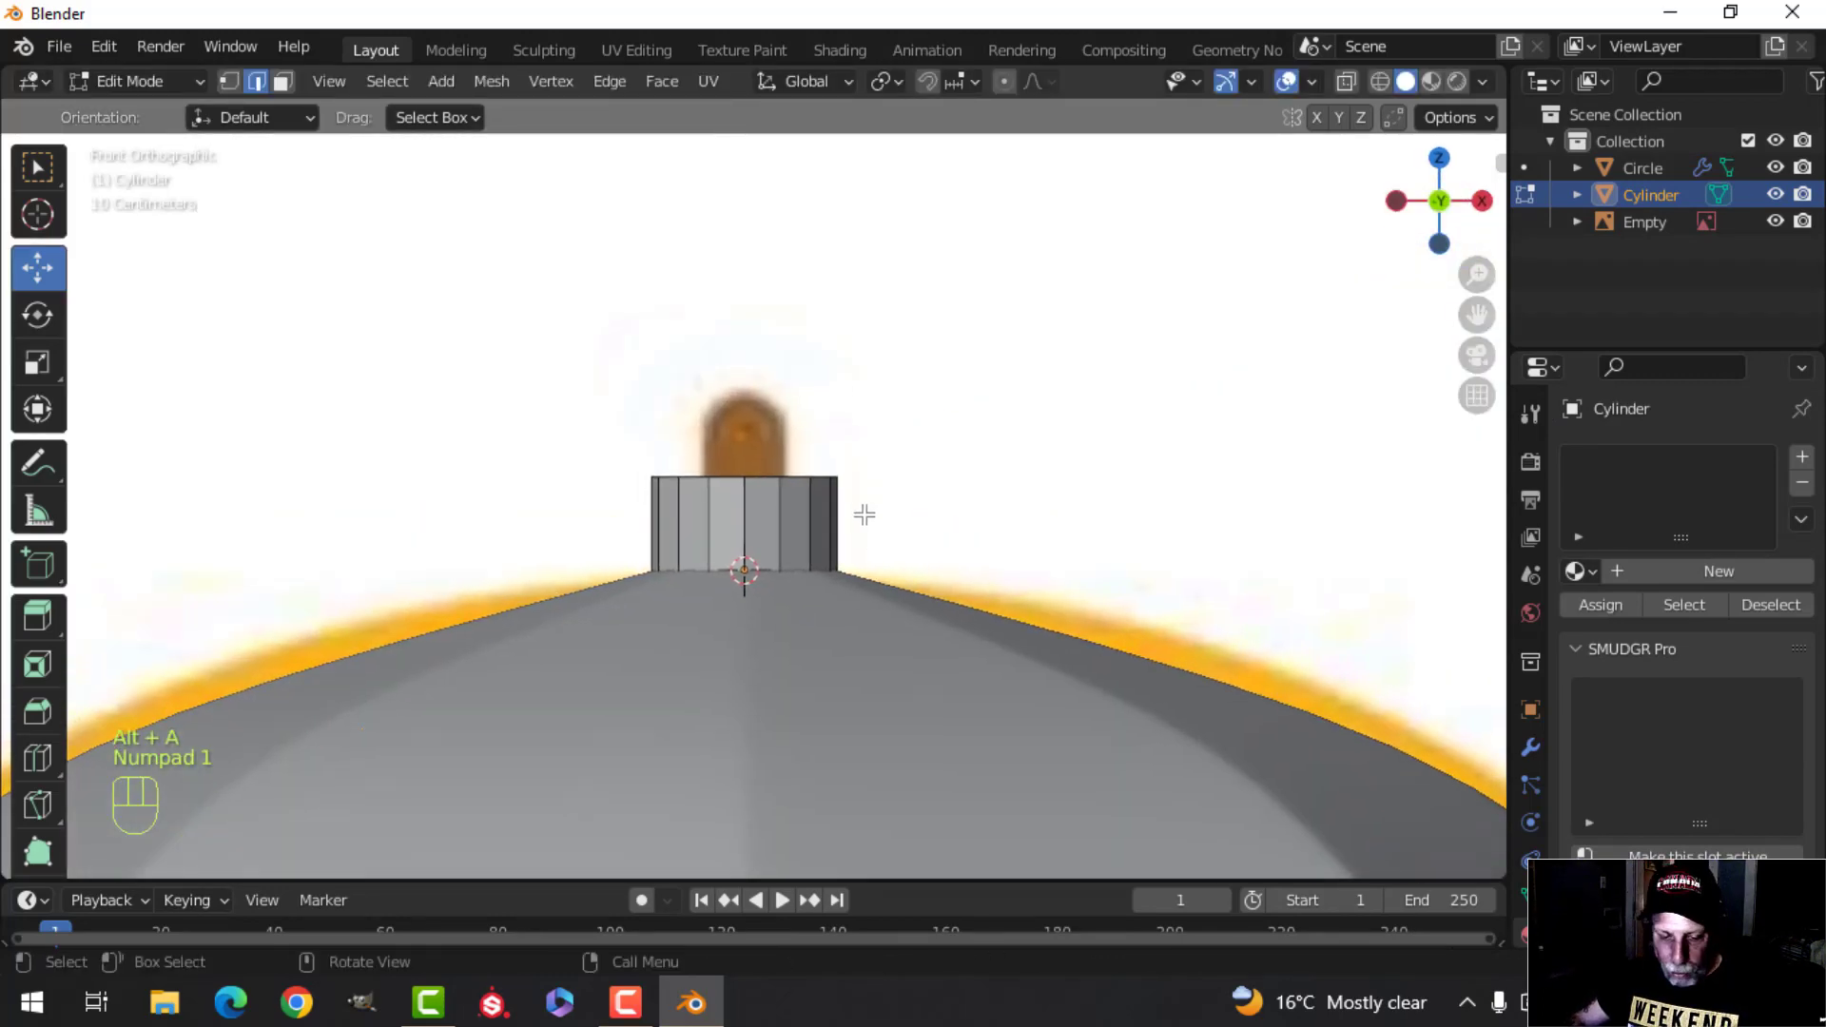
pyautogui.moveTo(864, 513); pyautogui.dragTo(841, 568, button='middle')
pyautogui.click(730, 466)
pyautogui.press('KP_1')
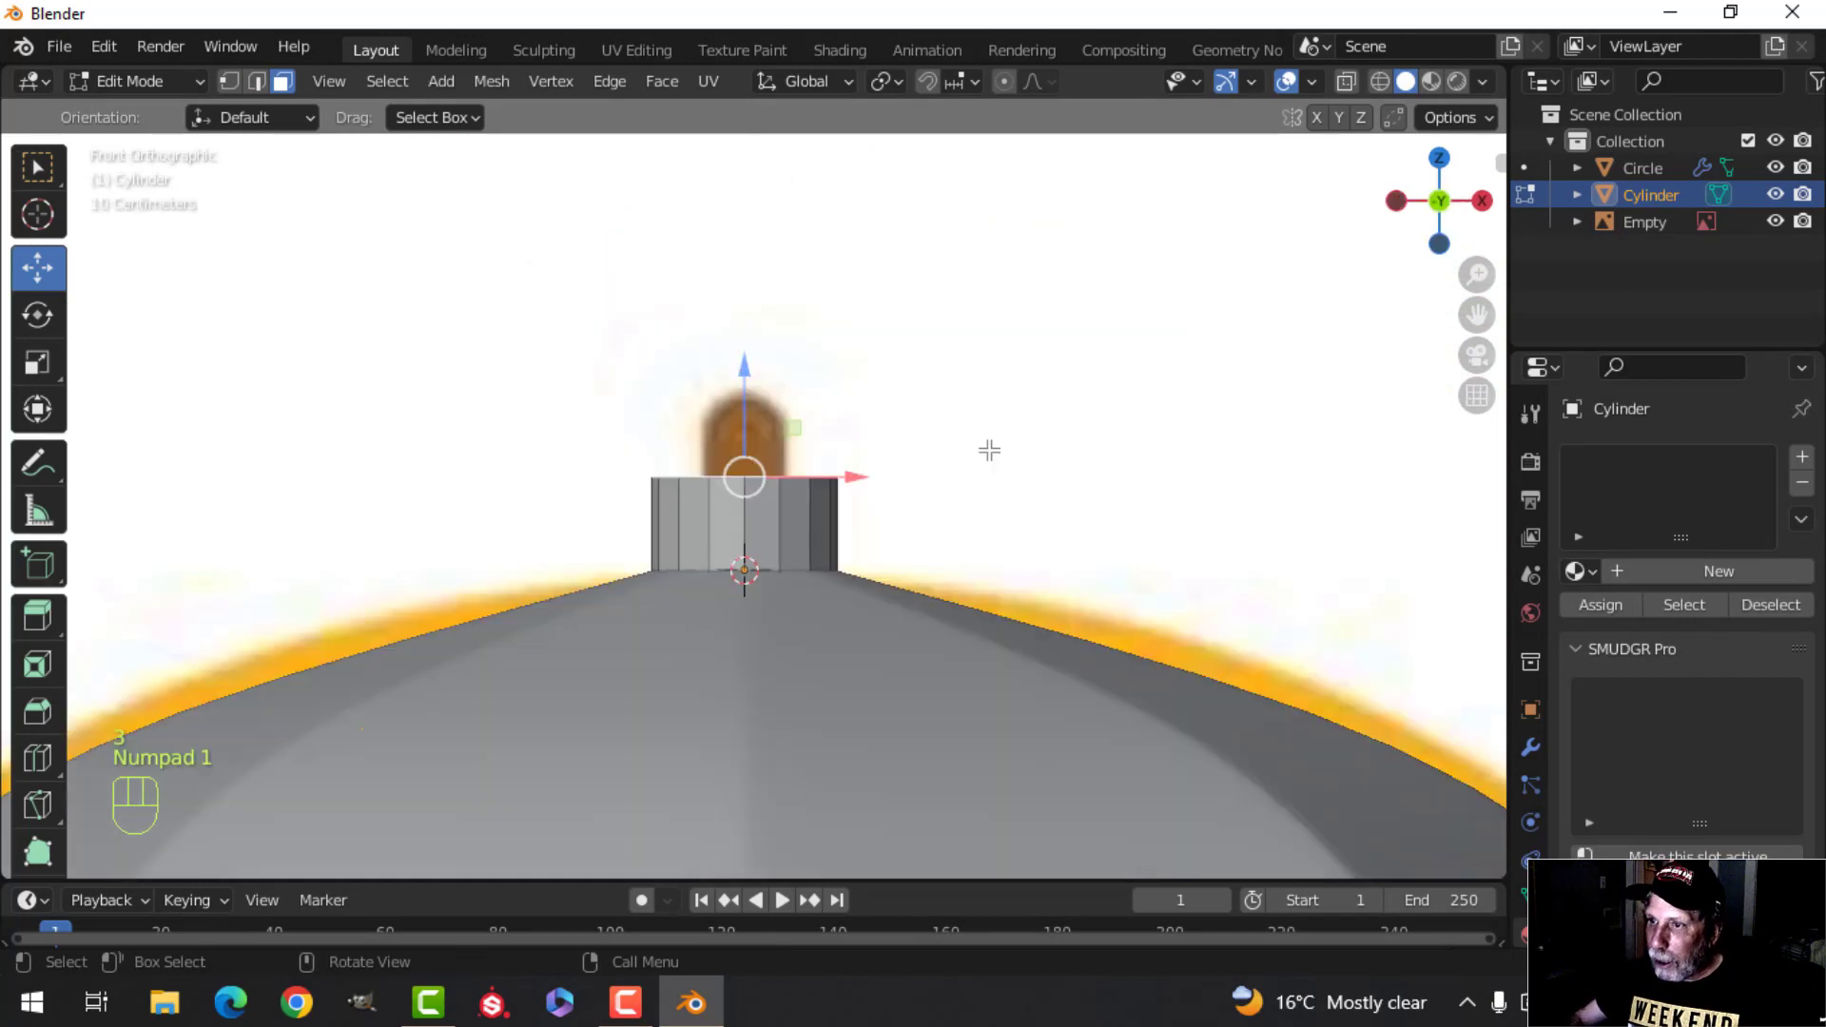
pyautogui.moveTo(743, 371); pyautogui.dragTo(752, 422)
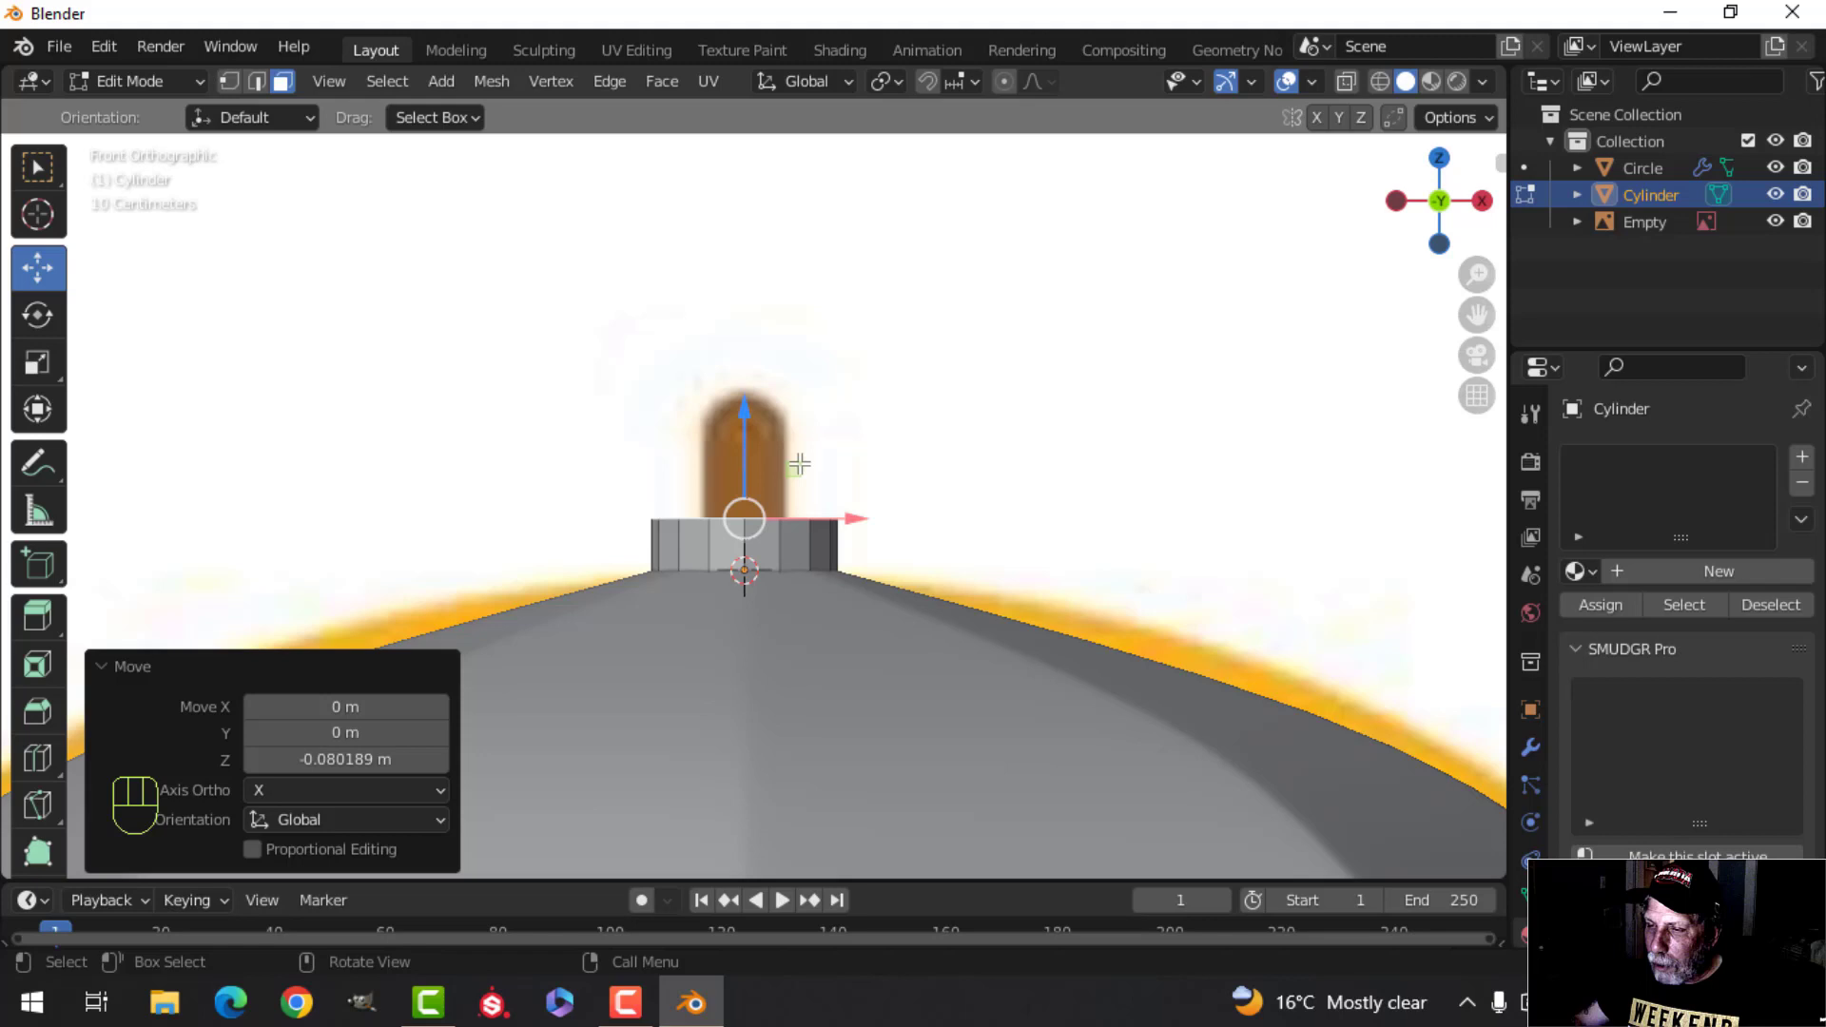
# Step: In wireframe display, inset the cylinder's top face about 0.10 m to match the reference pole's width
pyautogui.scroll(3, 758, 447)
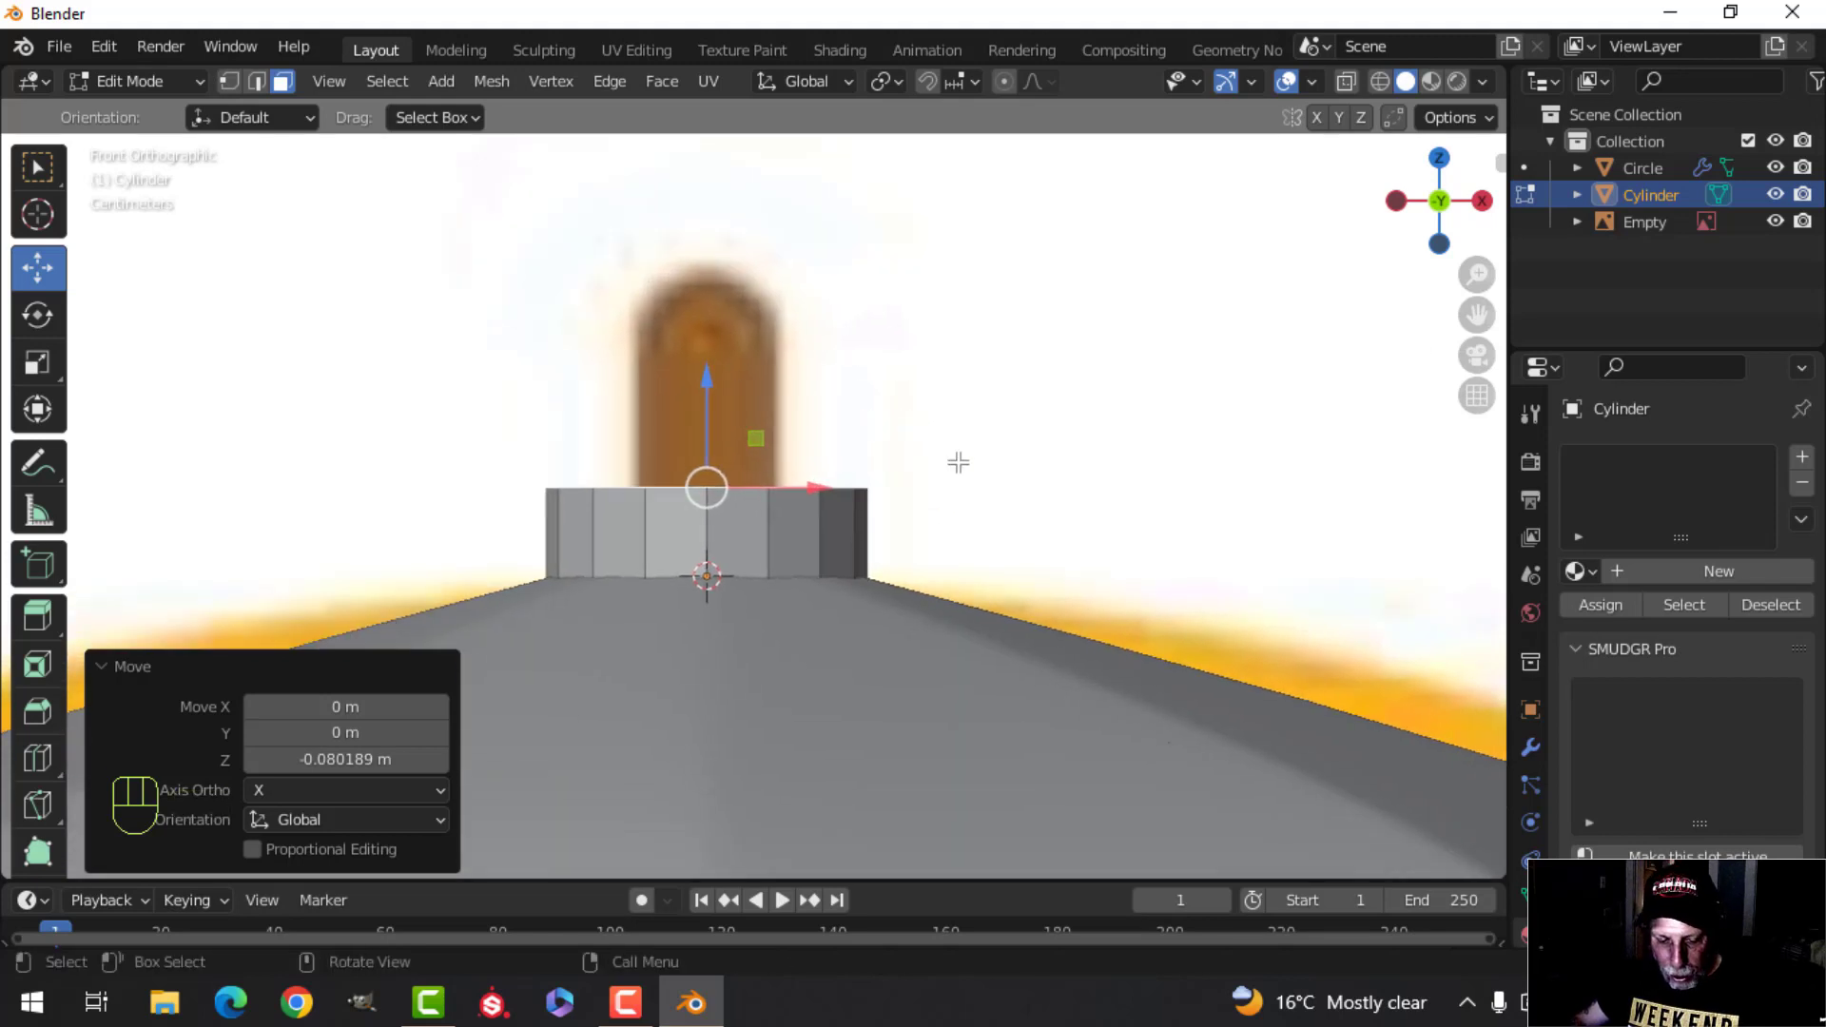
pyautogui.press('z')
pyautogui.click(785, 472)
pyautogui.press('1')
pyautogui.press('a')
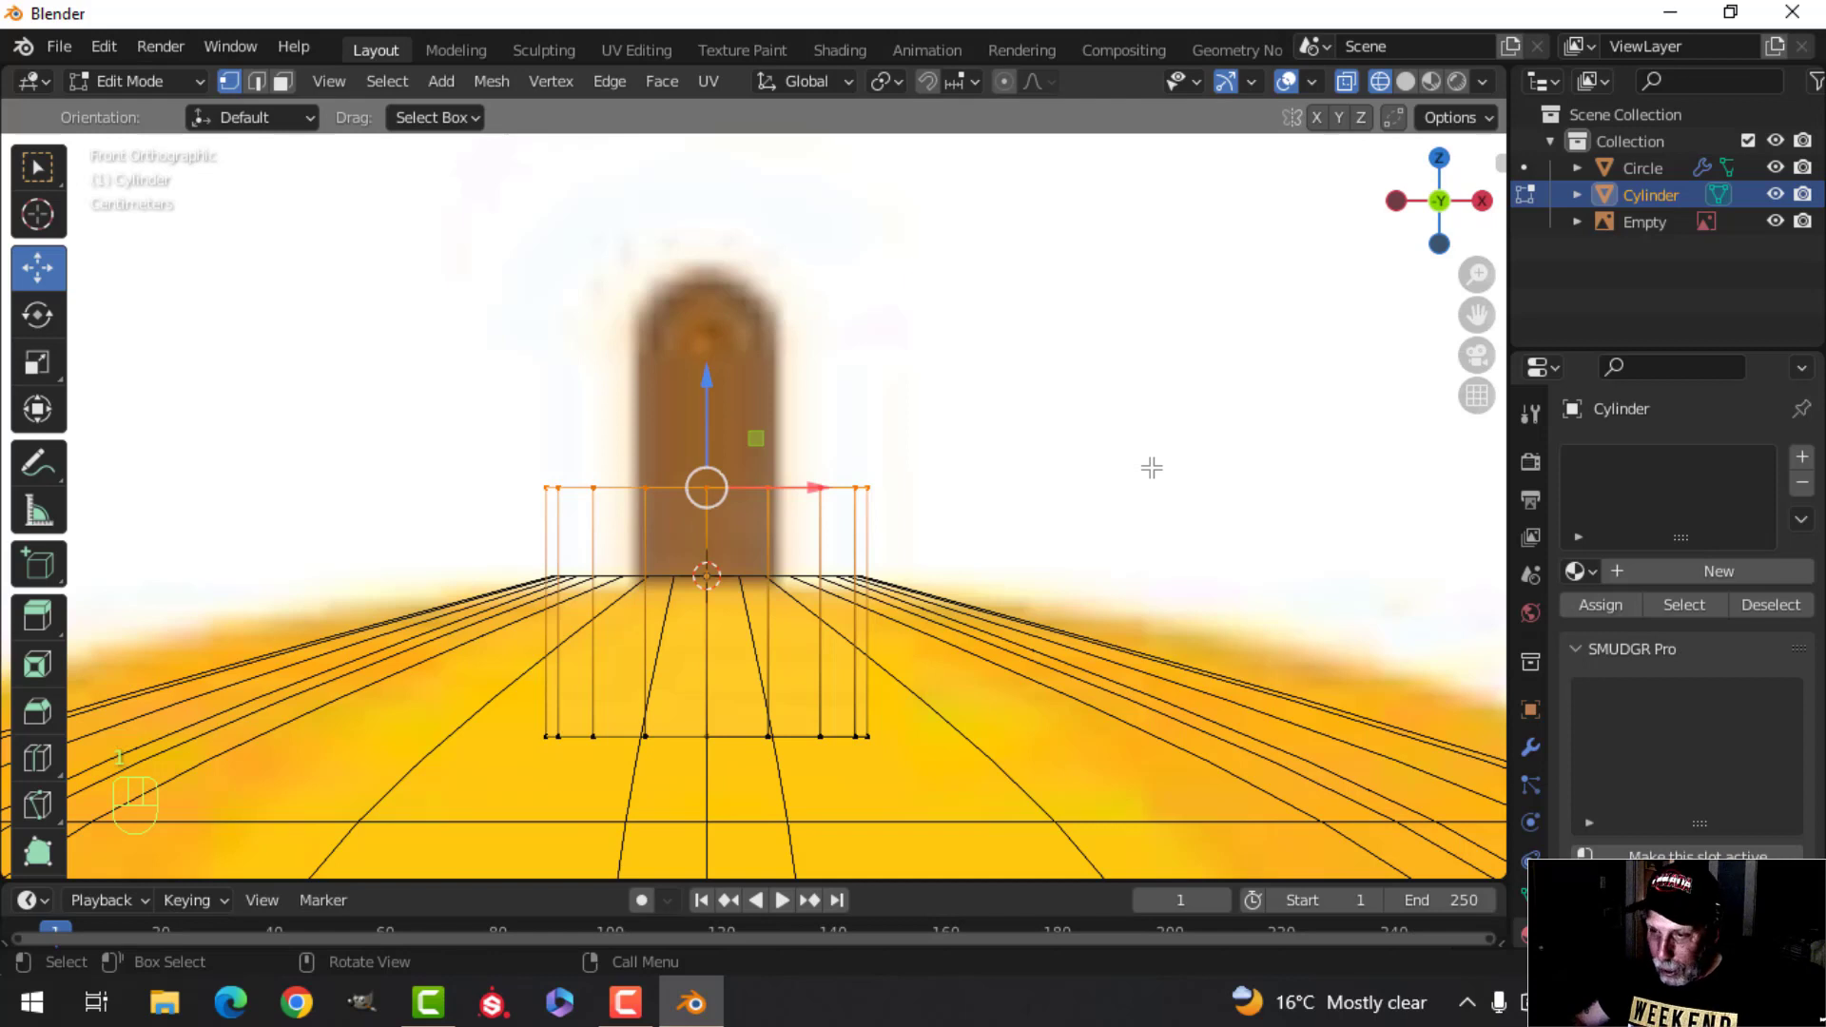
pyautogui.press('i')
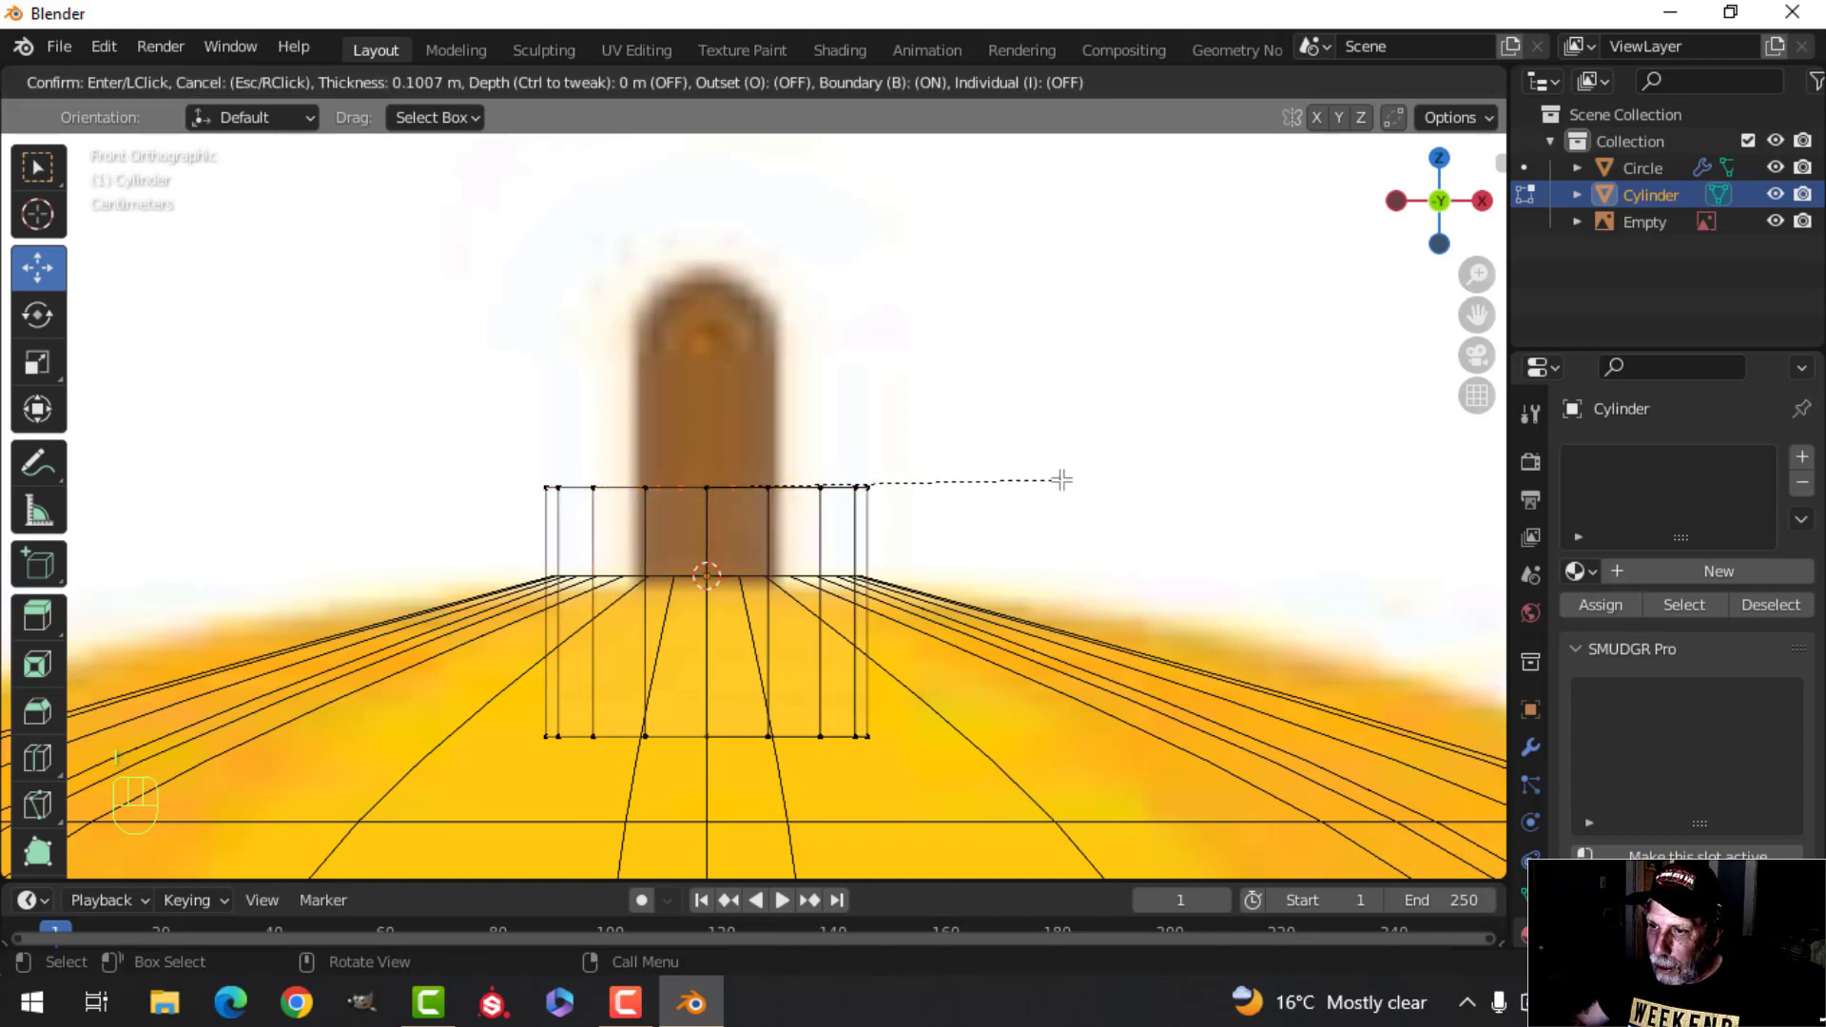
pyautogui.click(1061, 481)
# Step: Extrude the inset face upward to the tip of the reference pole and restore solid shading
pyautogui.press('e')
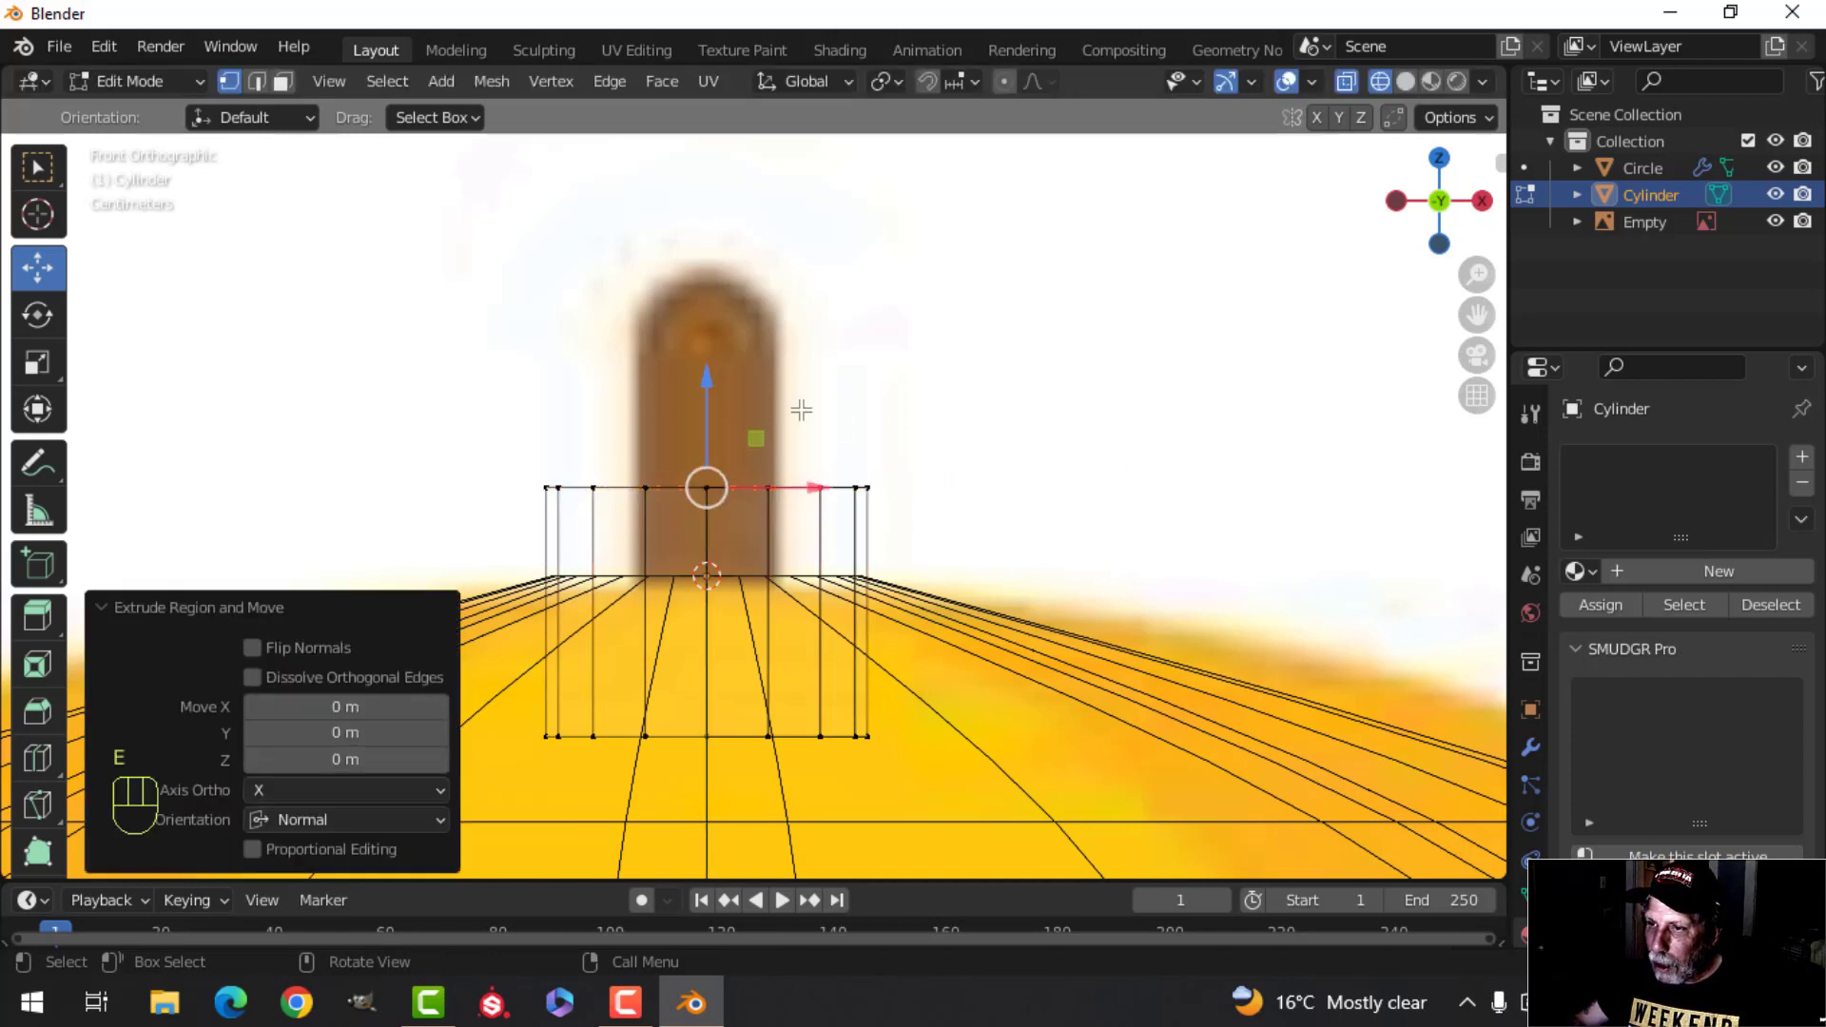
pyautogui.moveTo(725, 383); pyautogui.dragTo(765, 160)
pyautogui.press('z')
pyautogui.click(1014, 225)
# Step: Round the pole's tip by bevelling its top face about 0.064 m with four segments, and clear the selection
pyautogui.moveTo(922, 310)
pyautogui.mouseDown(button='middle')
pyautogui.moveTo(897, 505)
pyautogui.moveTo(852, 513)
pyautogui.mouseUp(button='middle')
pyautogui.press('3')
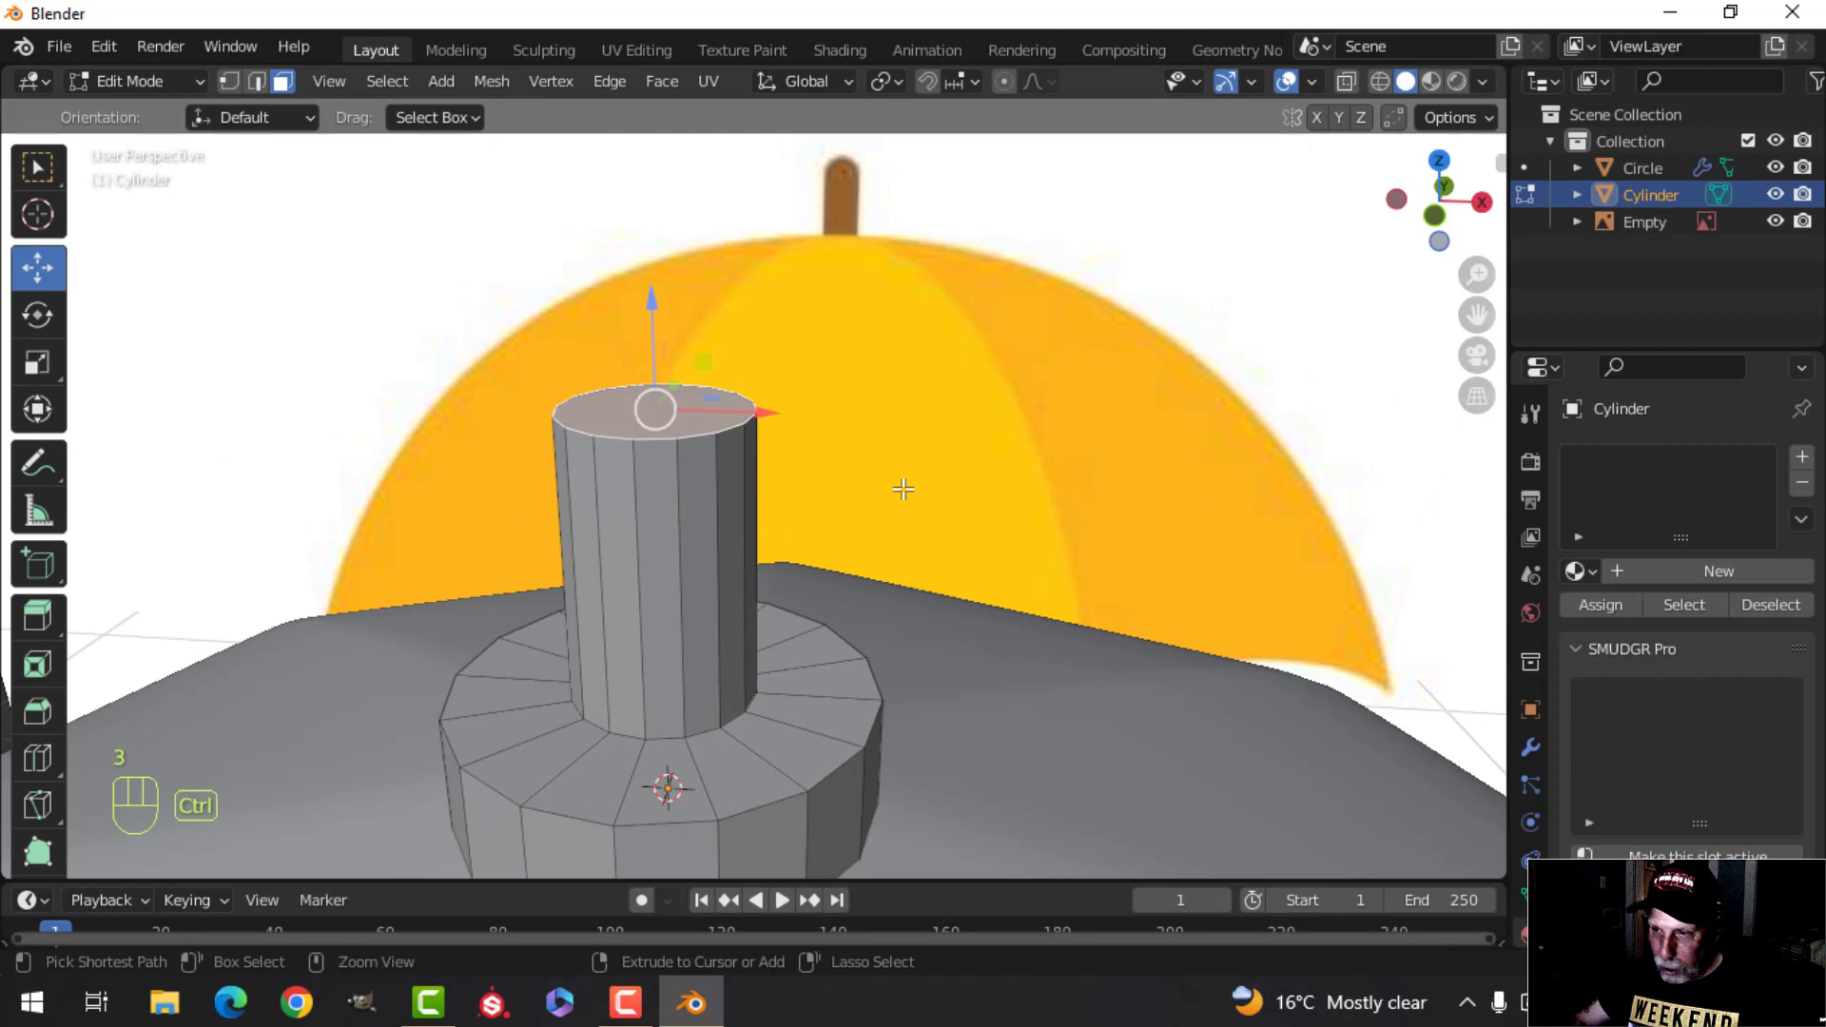
pyautogui.hotkey('ctrl', 'b')
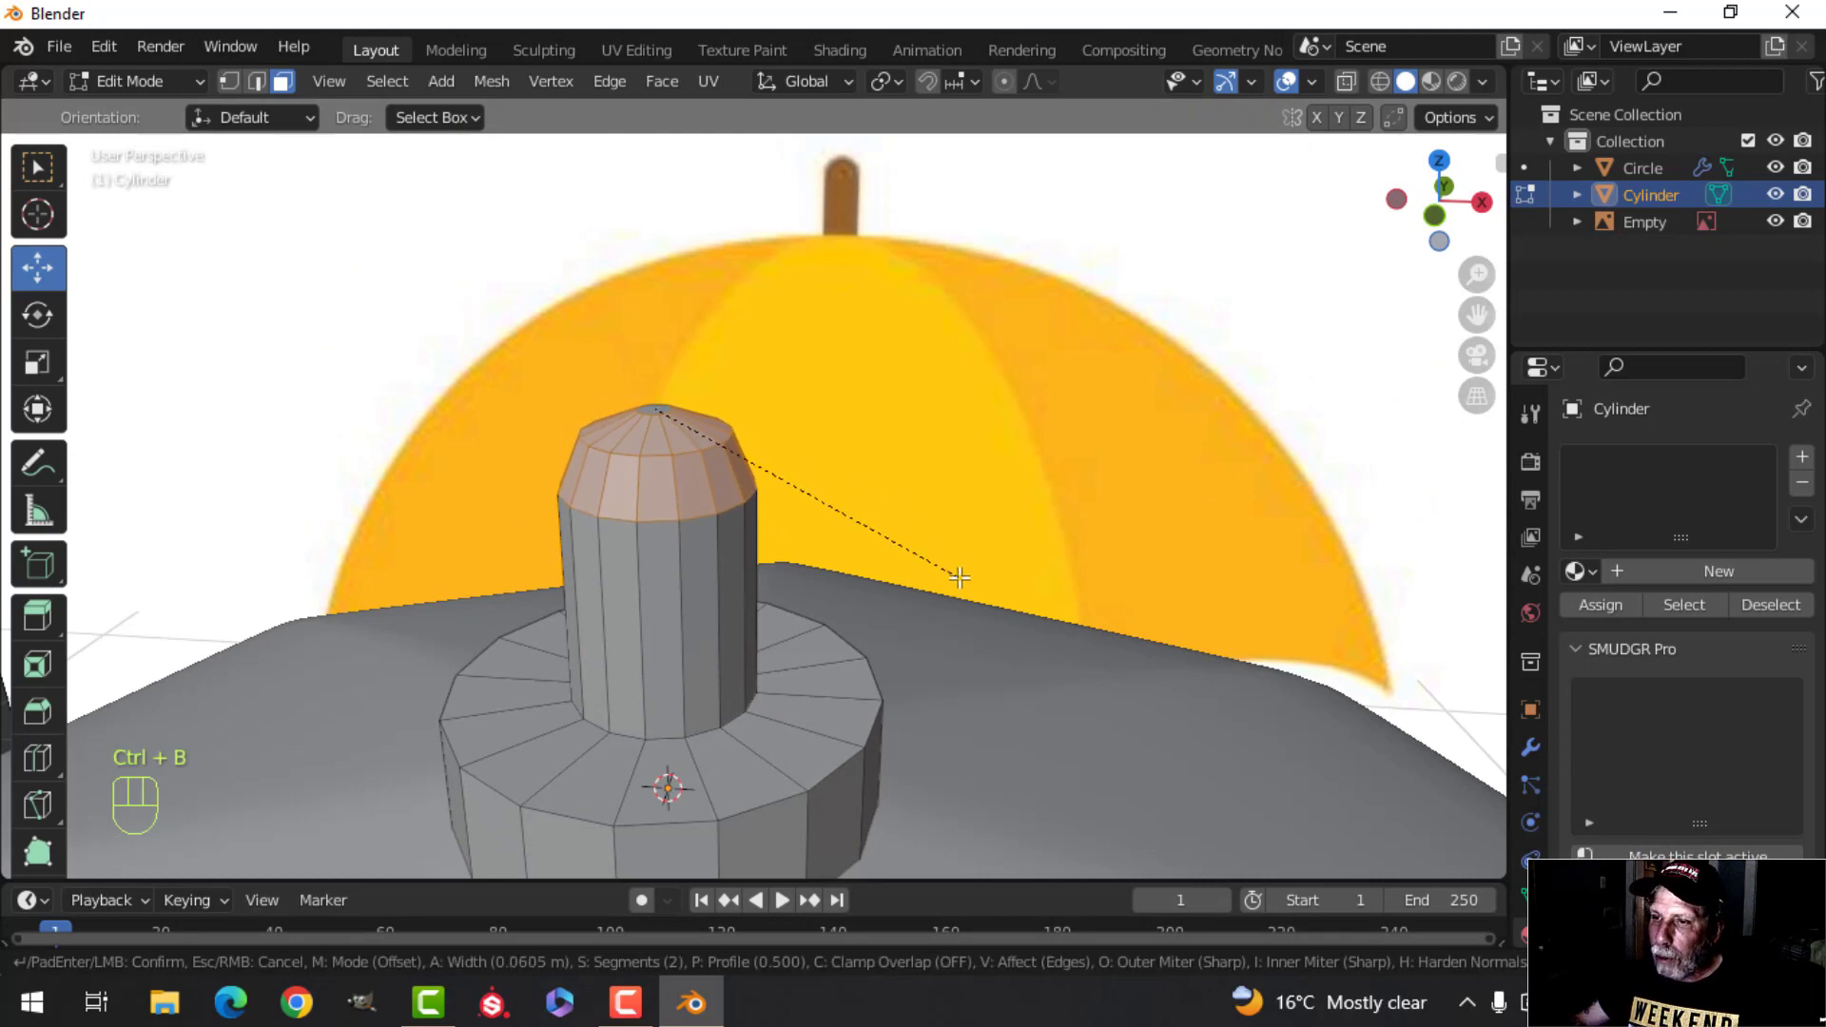
pyautogui.scroll(1, 963, 581)
pyautogui.click(963, 582)
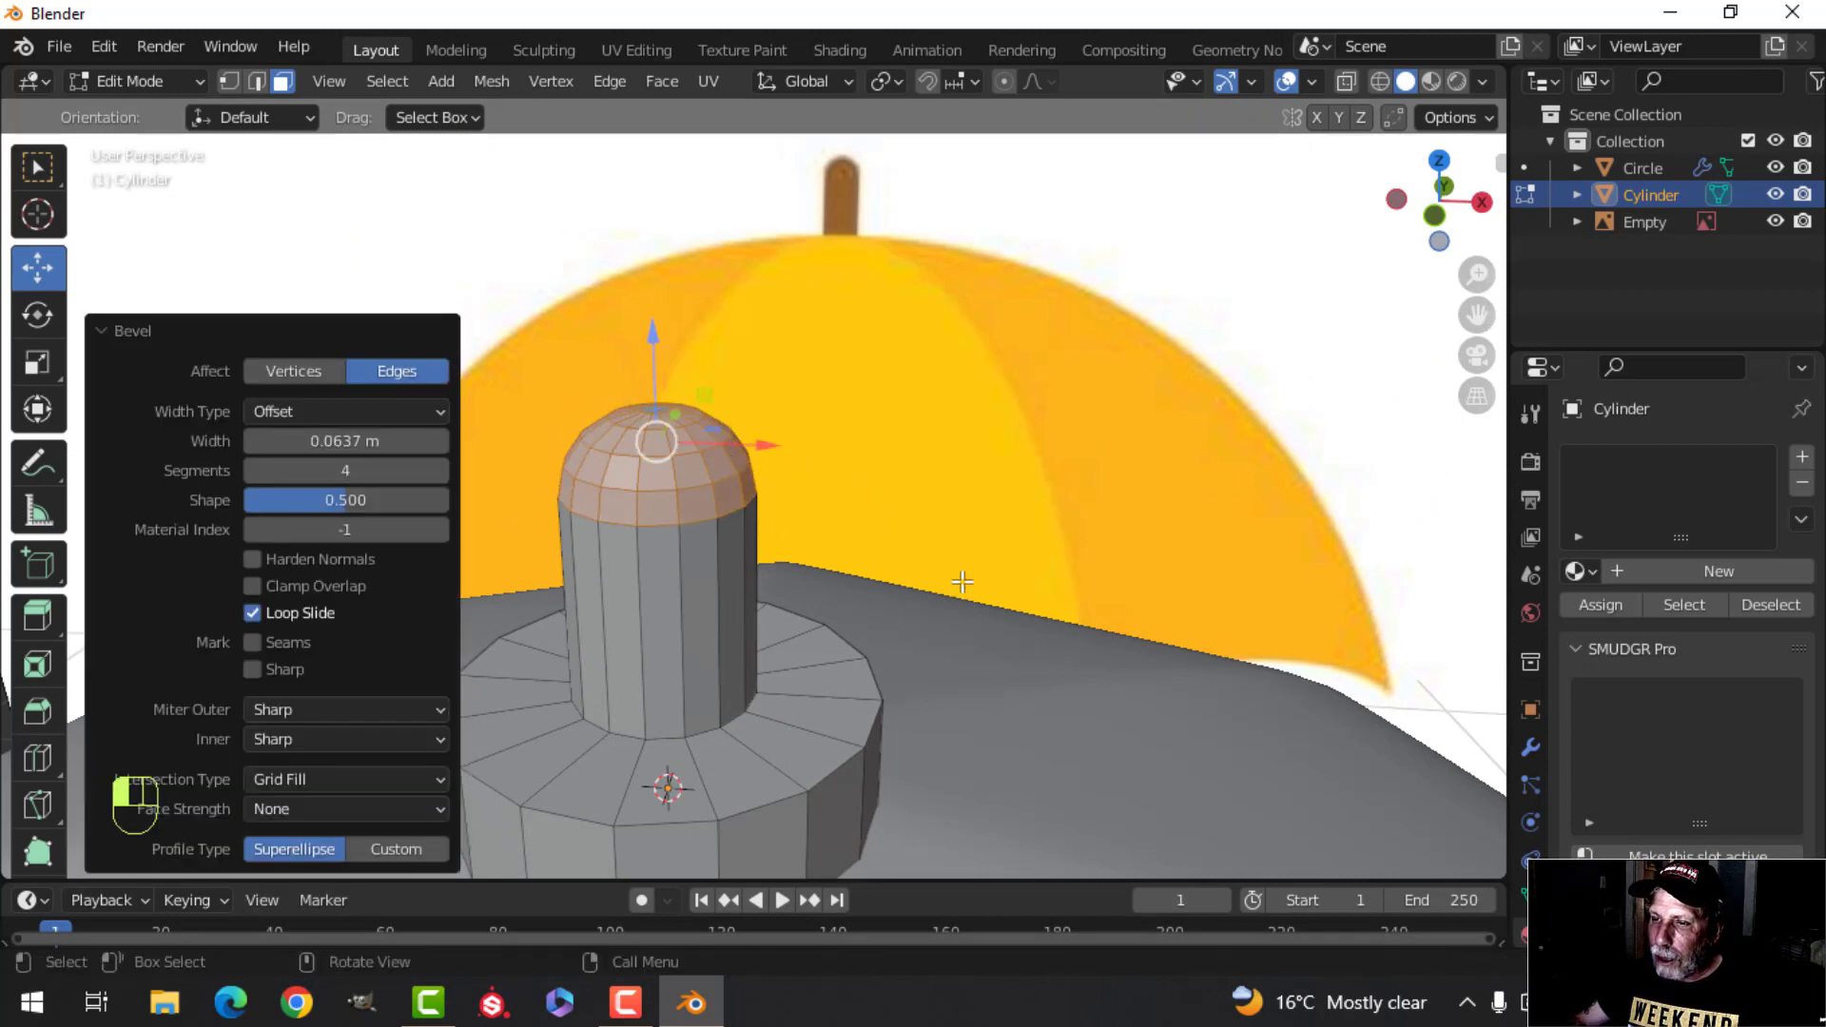
pyautogui.scroll(-4, 893, 550)
pyautogui.hotkey('alt', 'a')
pyautogui.moveTo(884, 574); pyautogui.dragTo(847, 432, button='middle')
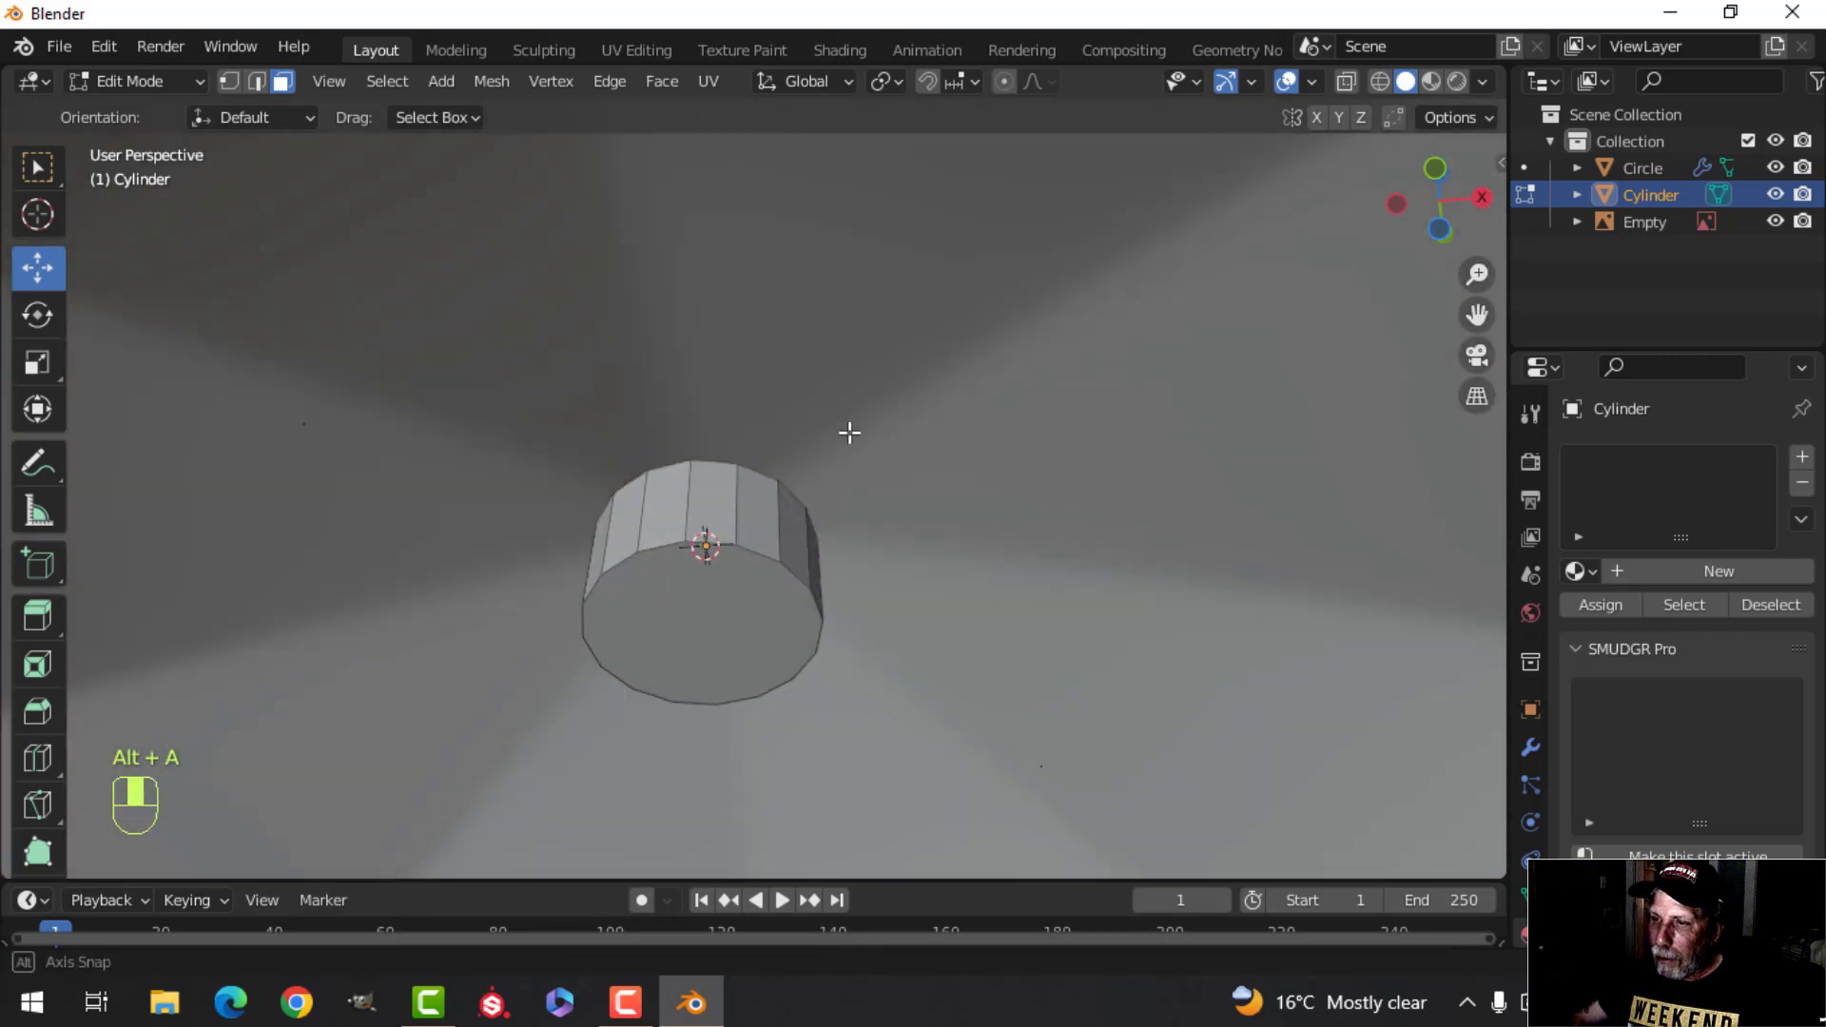
# Step: In the front view with wireframe display, inset the cylinder's bottom face about 0.103 m to match the reference shaft
pyautogui.scroll(-1, 837, 466)
pyautogui.keyDown('shift'); pyautogui.moveTo(814, 502); pyautogui.dragTo(810, 418, button='middle'); pyautogui.keyUp('shift')
pyautogui.keyDown('shift'); pyautogui.moveTo(691, 501); pyautogui.dragTo(975, 396, button='middle'); pyautogui.keyUp('shift')
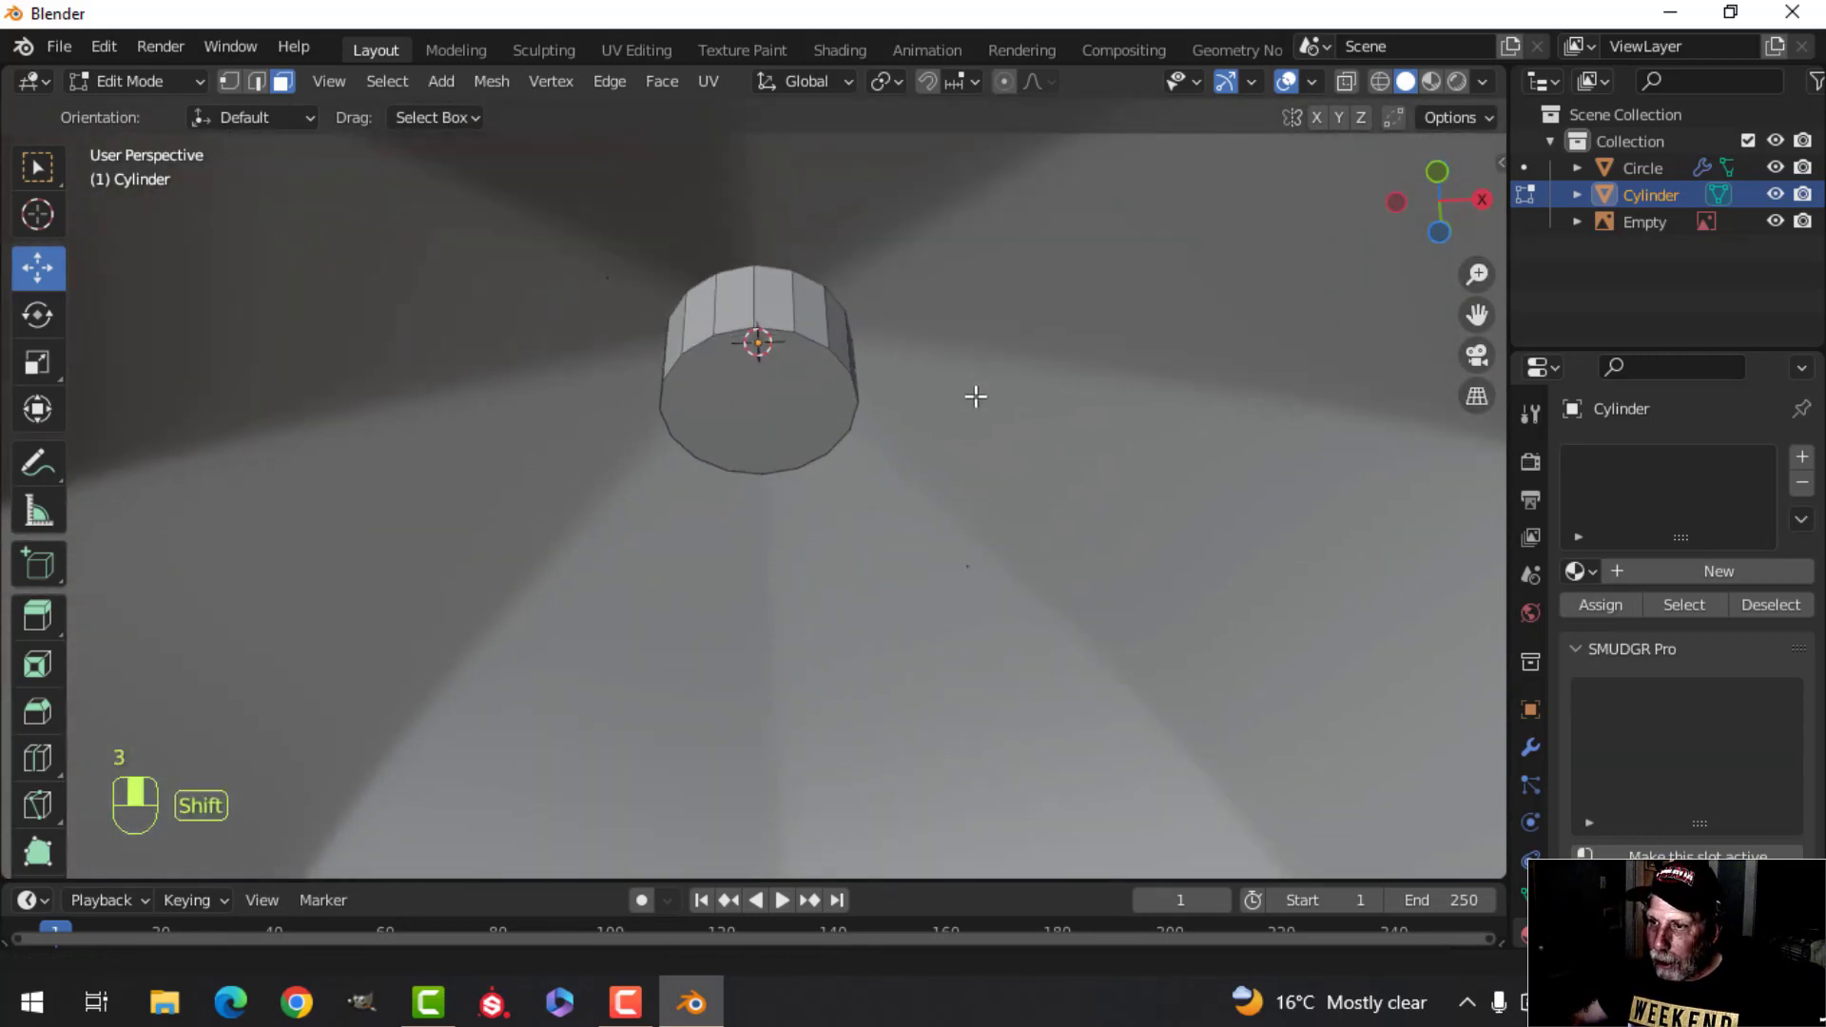
pyautogui.click(777, 425)
pyautogui.press('KP_1')
pyautogui.press('z')
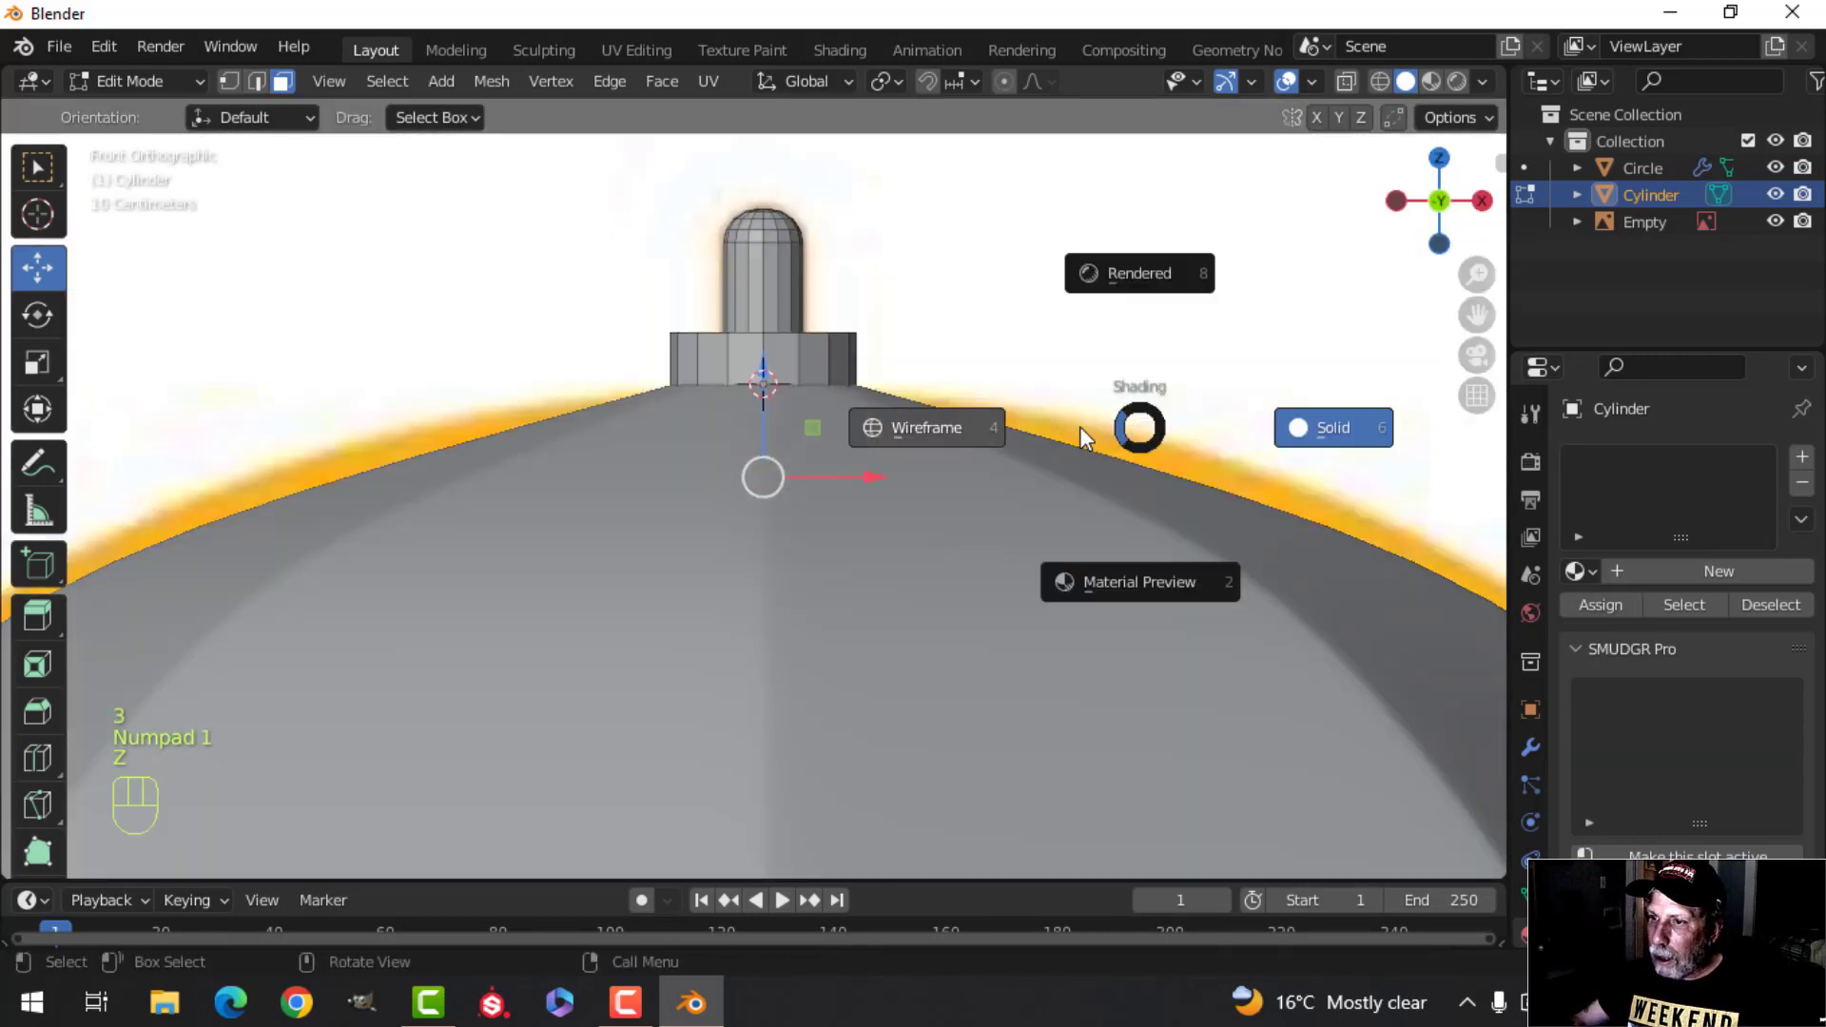
pyautogui.press('1')
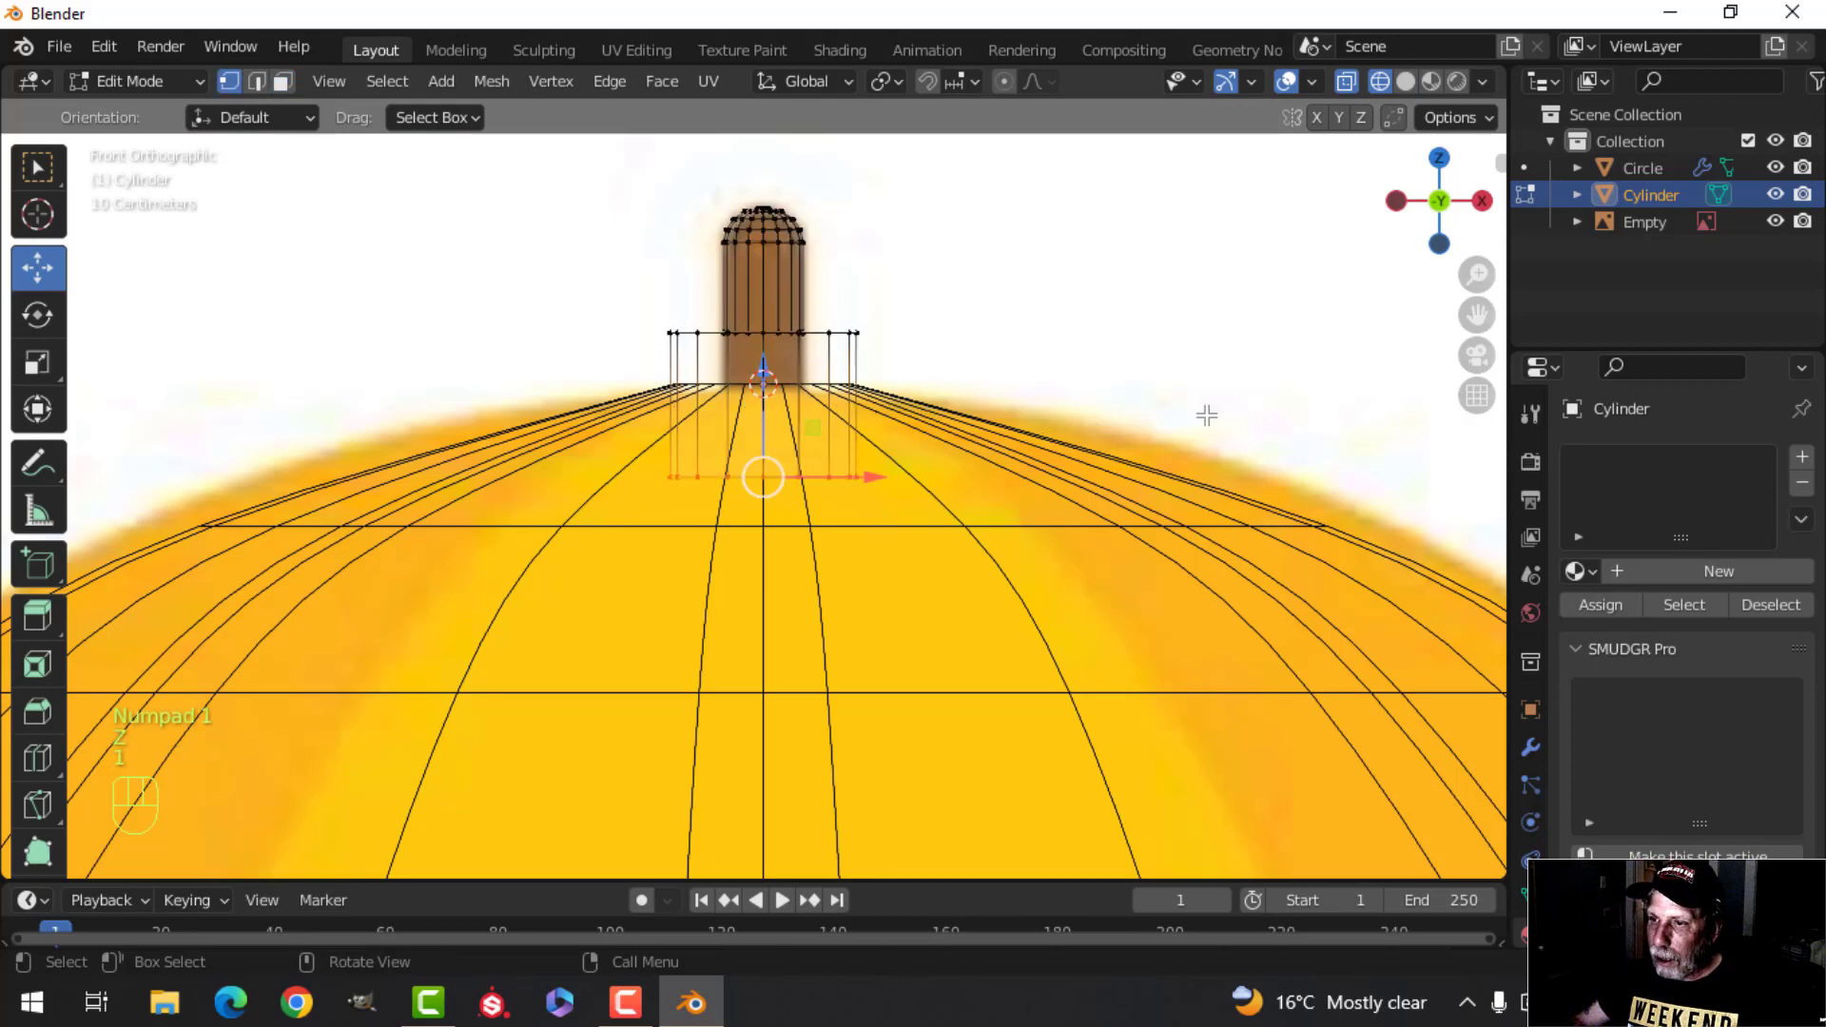
pyautogui.press('i')
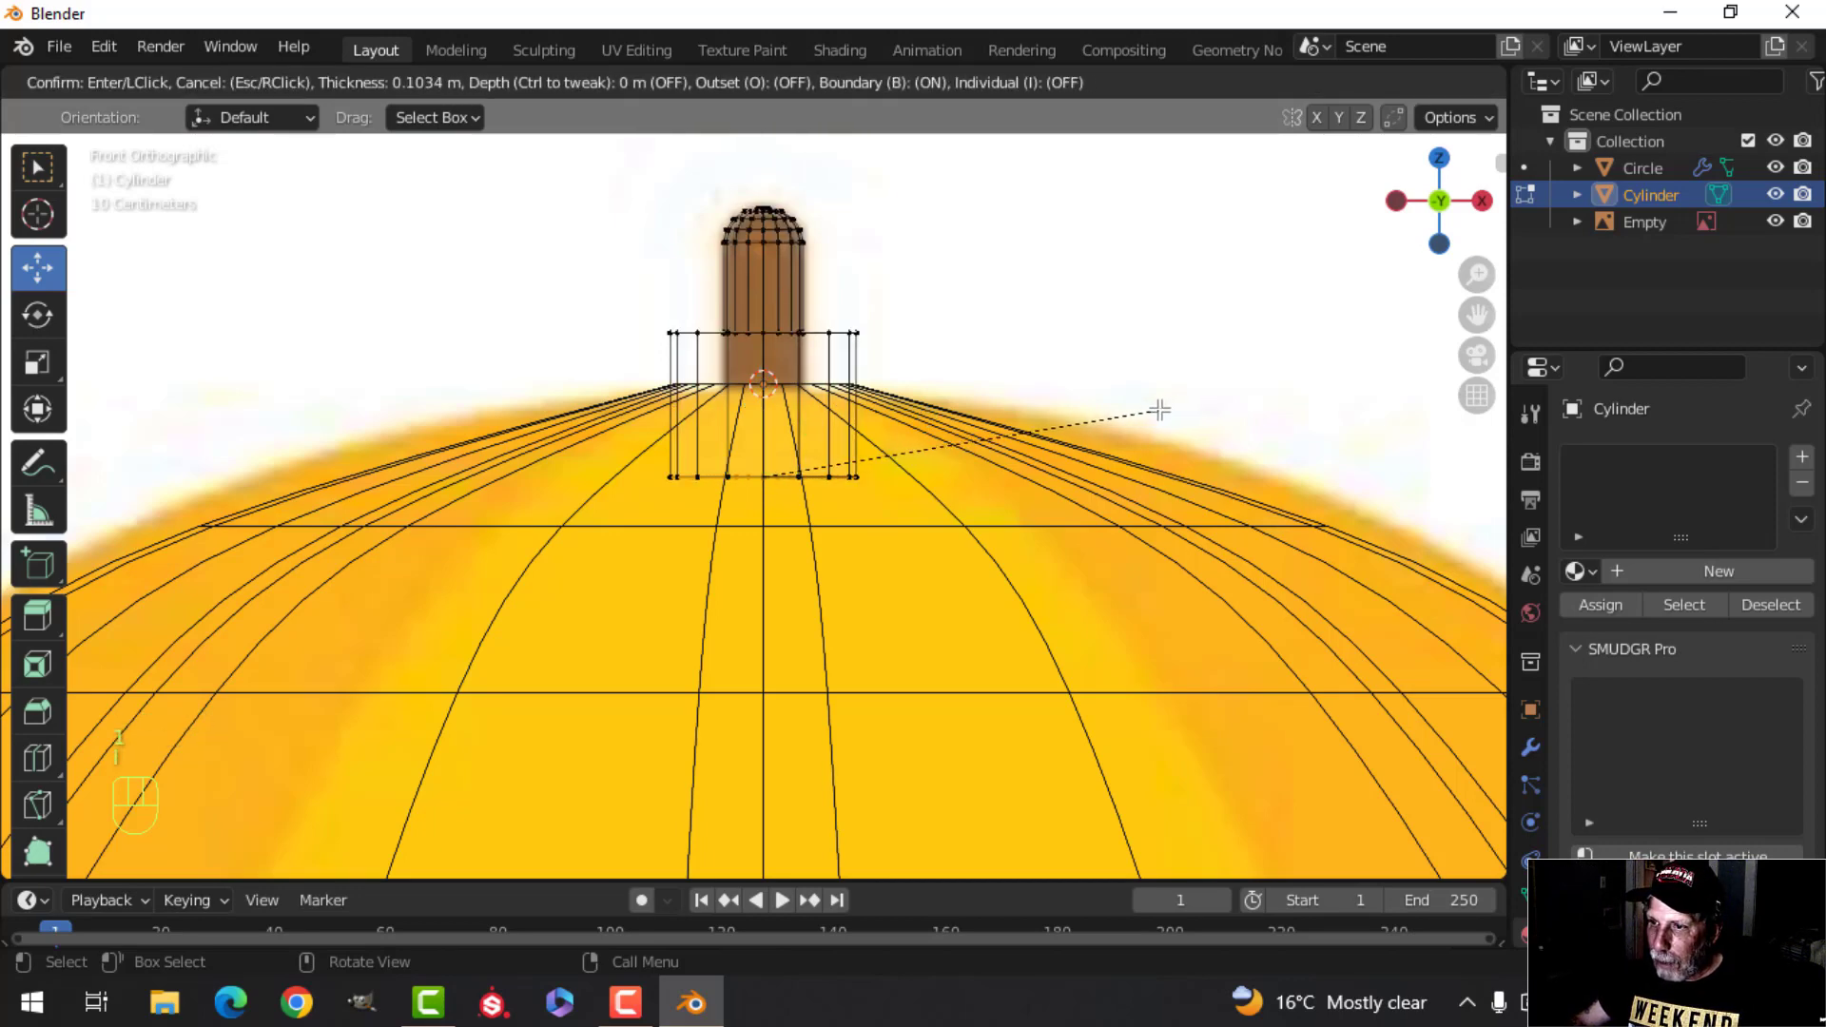
pyautogui.click(1158, 410)
# Step: Extrude the inset bottom face about 4.21 m down along Z to the start of the reference handle
pyautogui.scroll(-6, 734, 445)
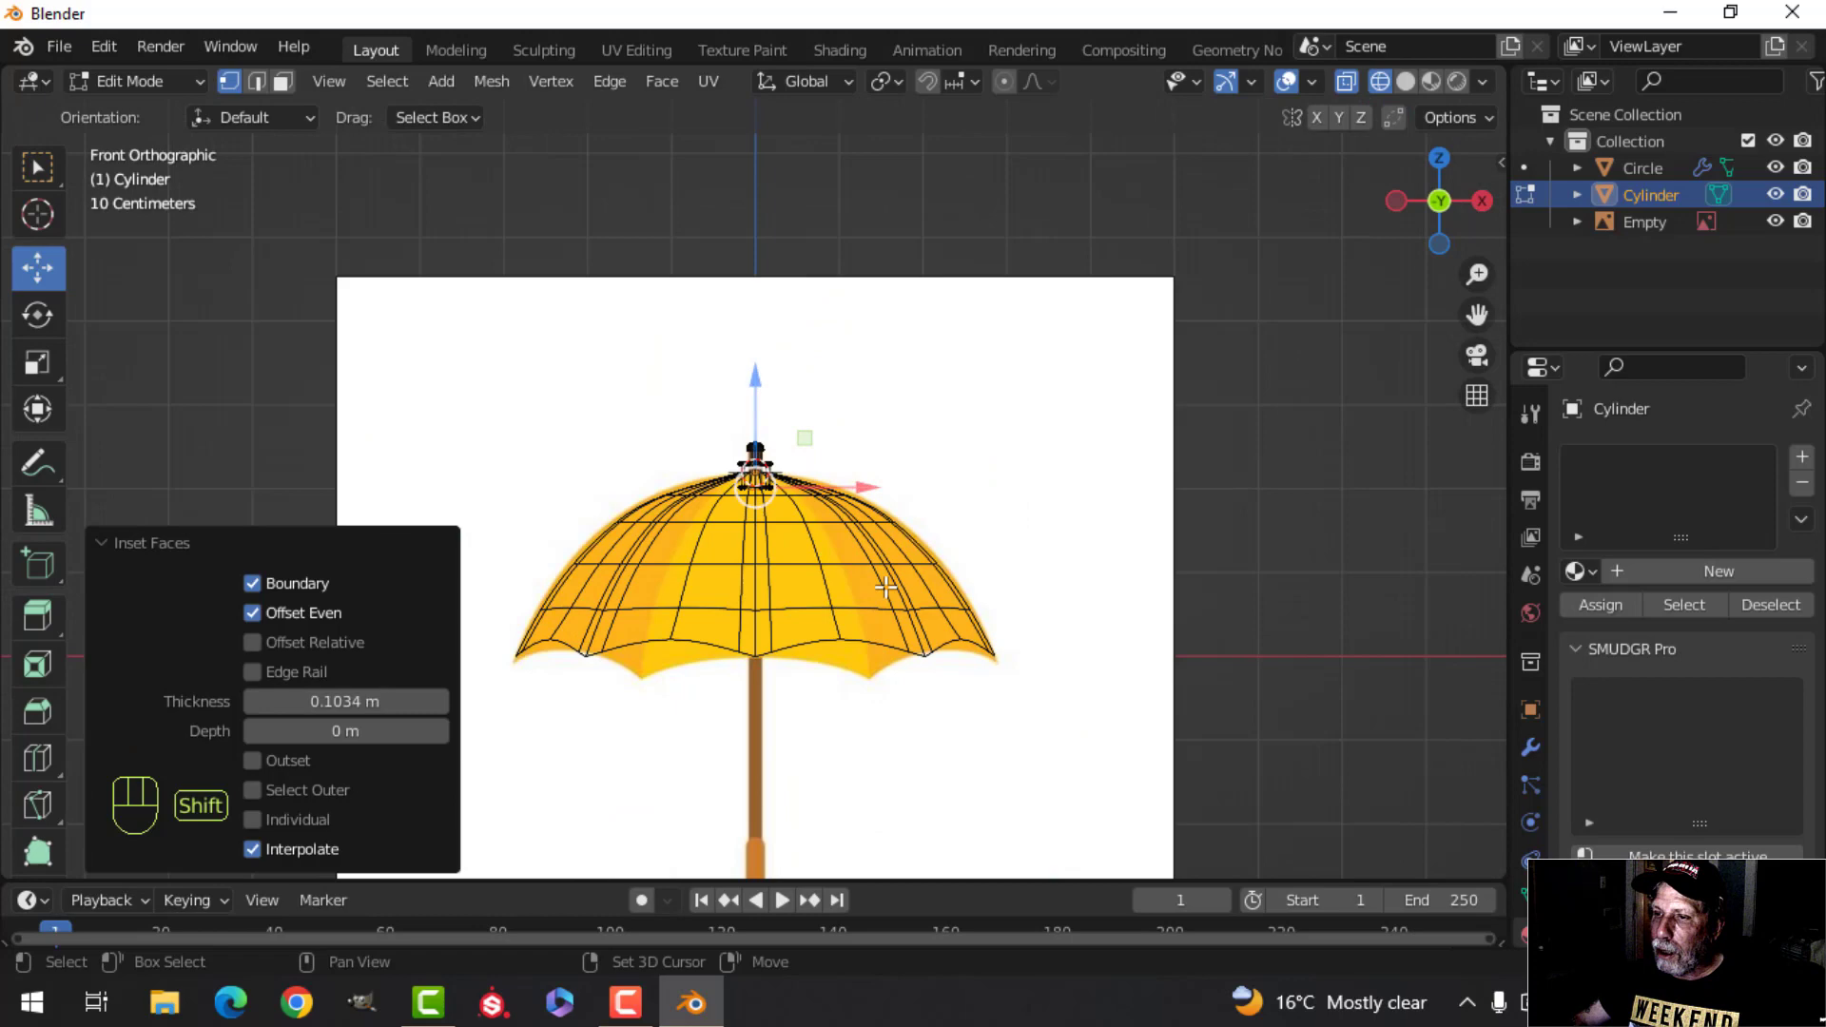
pyautogui.press('e')
pyautogui.moveTo(792, 297); pyautogui.dragTo(786, 440)
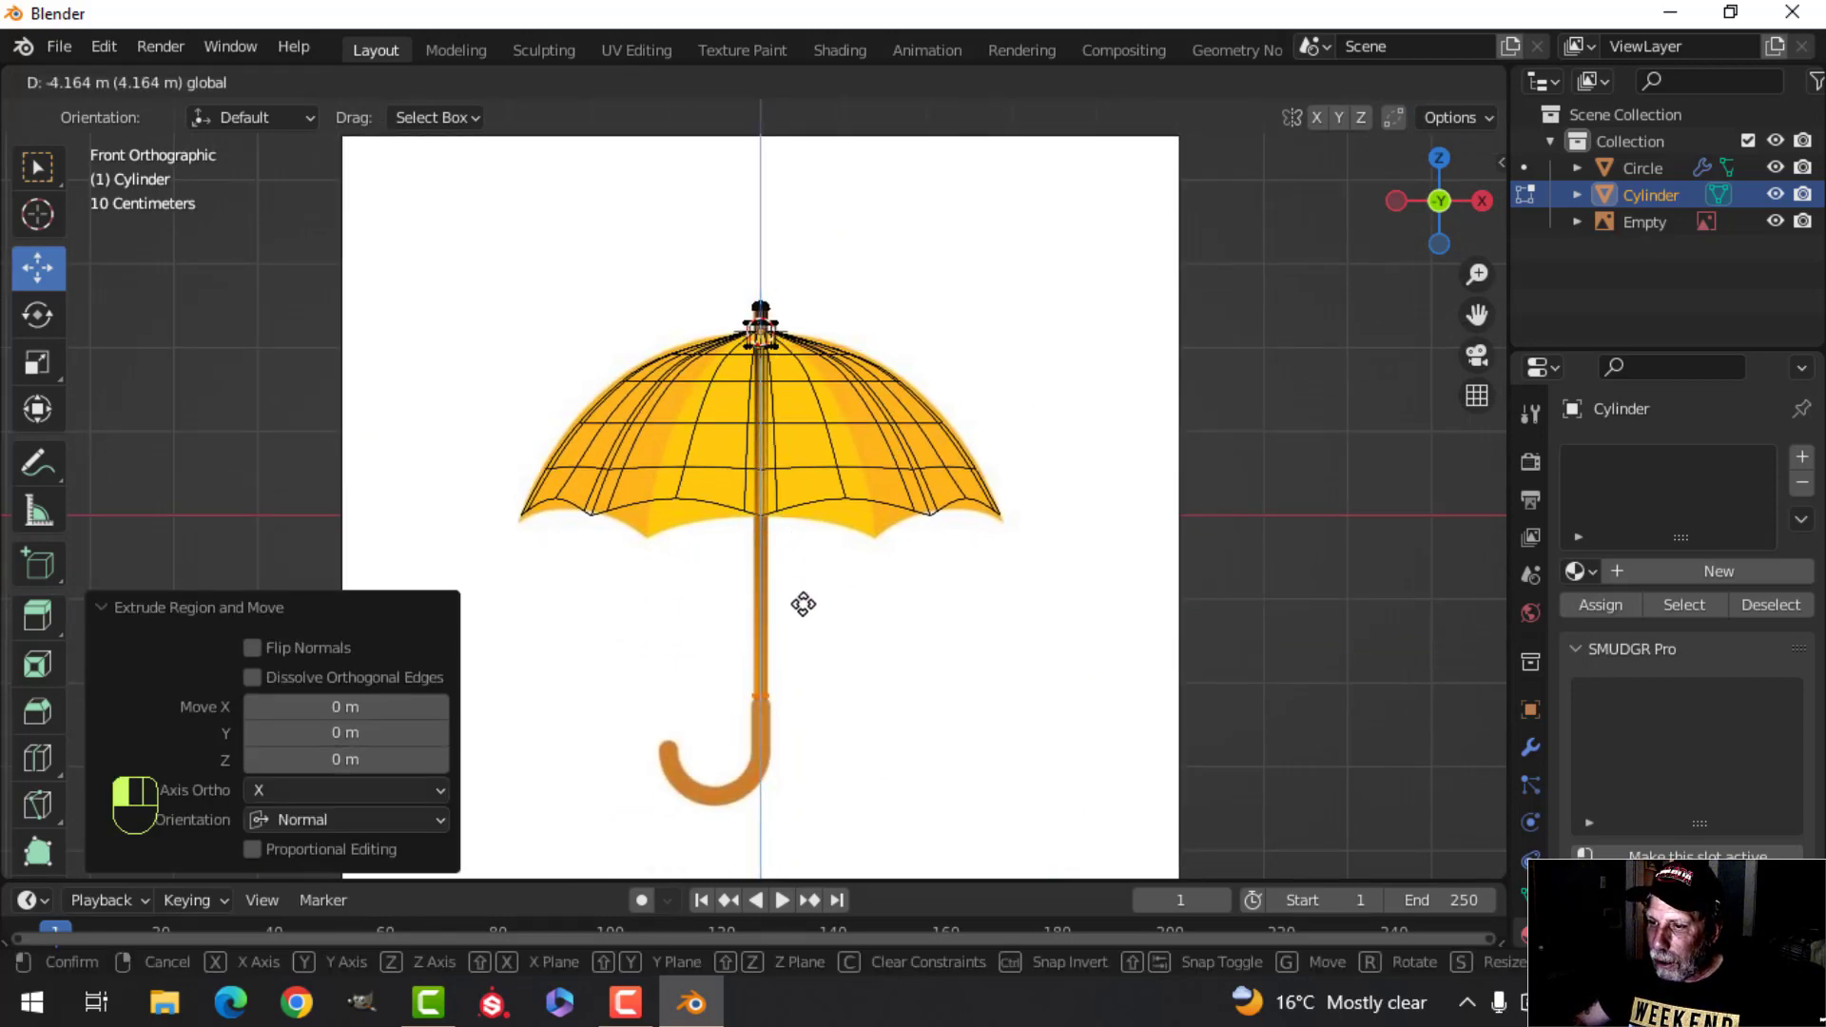
pyautogui.moveTo(804, 608); pyautogui.dragTo(805, 608)
pyautogui.scroll(5, 888, 339)
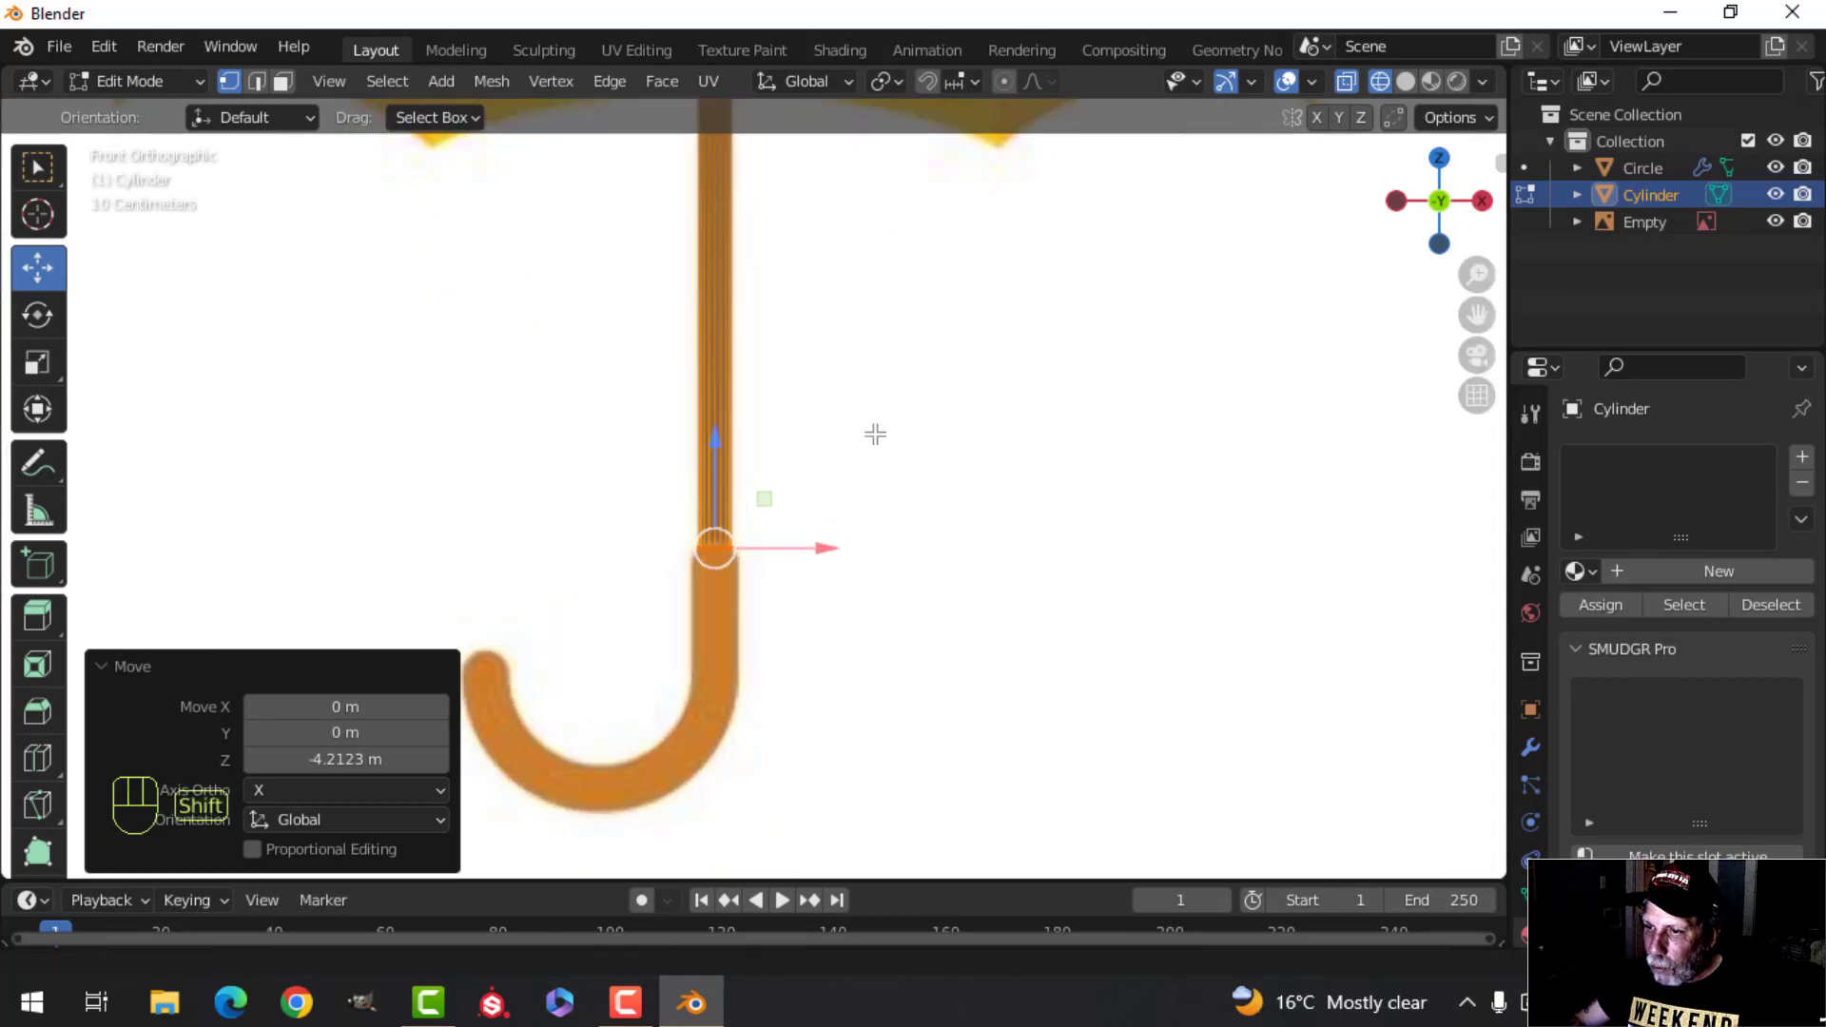
# Step: Snap the 3D cursor to the shaft's lower end, and return to object mode with solid shading
pyautogui.hotkey('shift', 's')
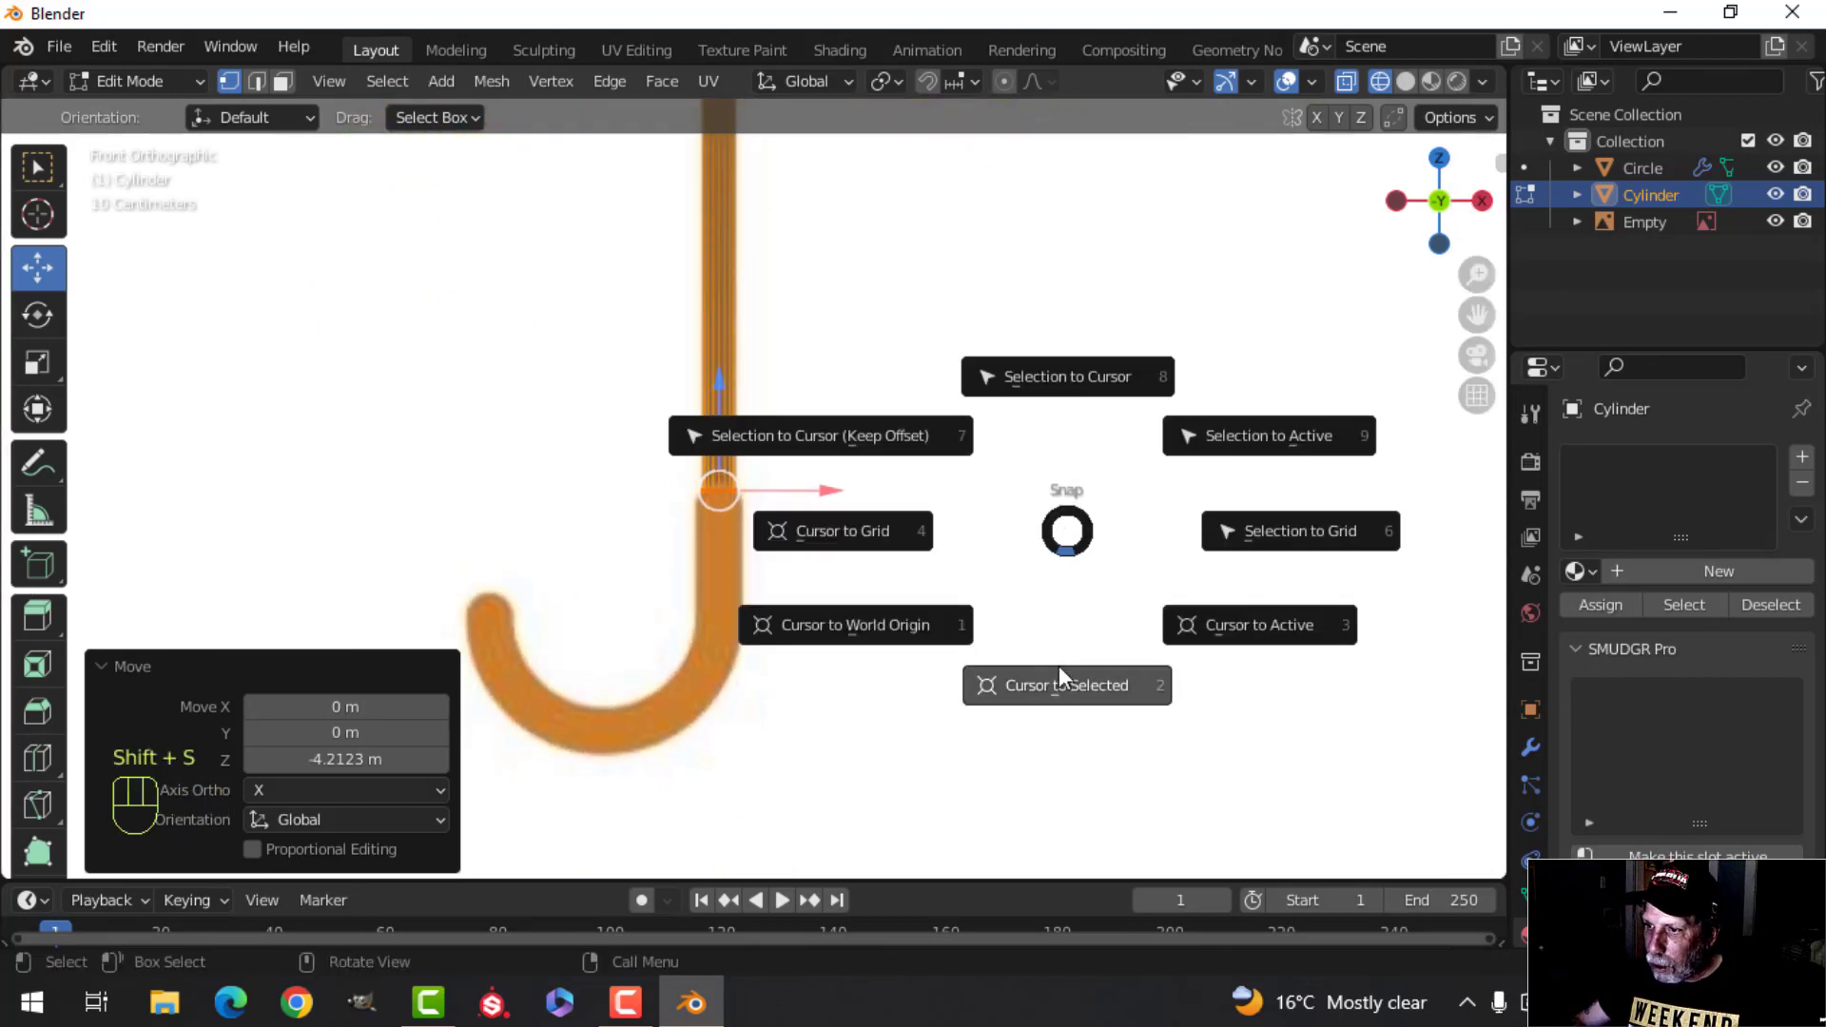
pyautogui.click(1062, 677)
pyautogui.press('z')
pyautogui.click(966, 428)
pyautogui.click(1103, 450)
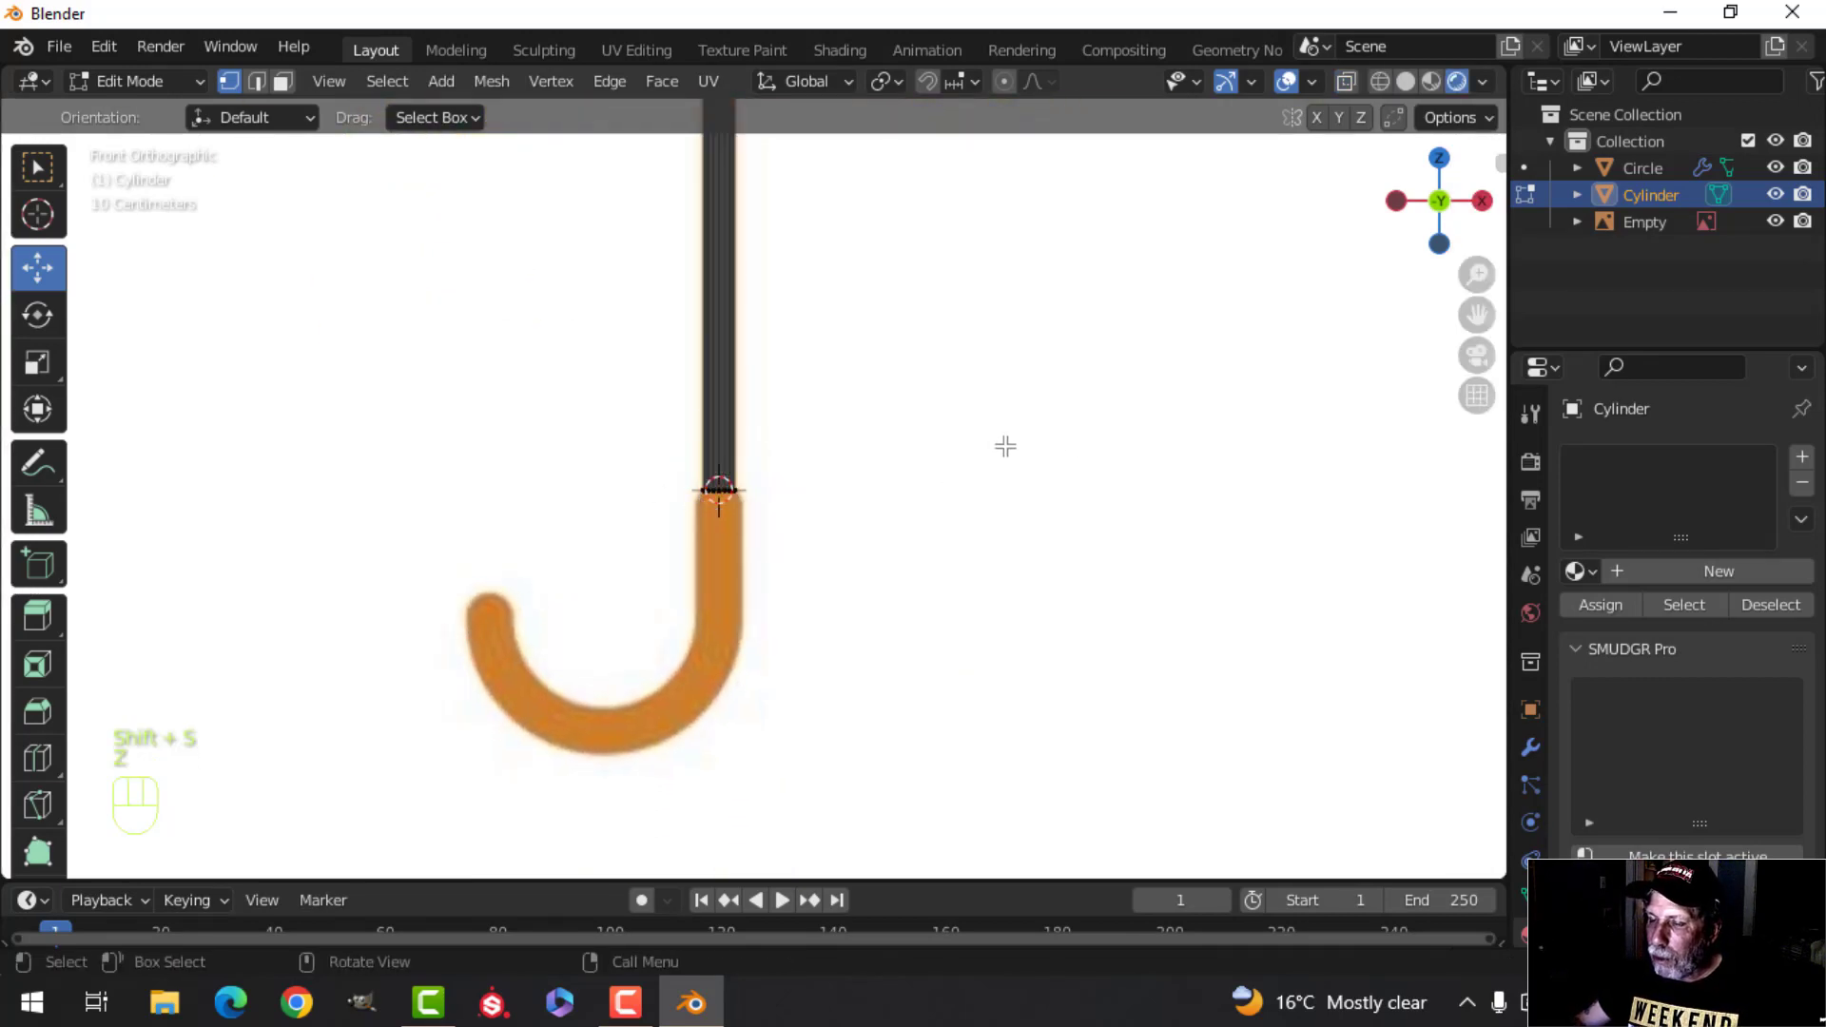
pyautogui.press('Tab')
pyautogui.scroll(-4, 979, 447)
pyautogui.hotkey('alt', 'a')
pyautogui.moveTo(941, 437); pyautogui.dragTo(911, 513, button='middle')
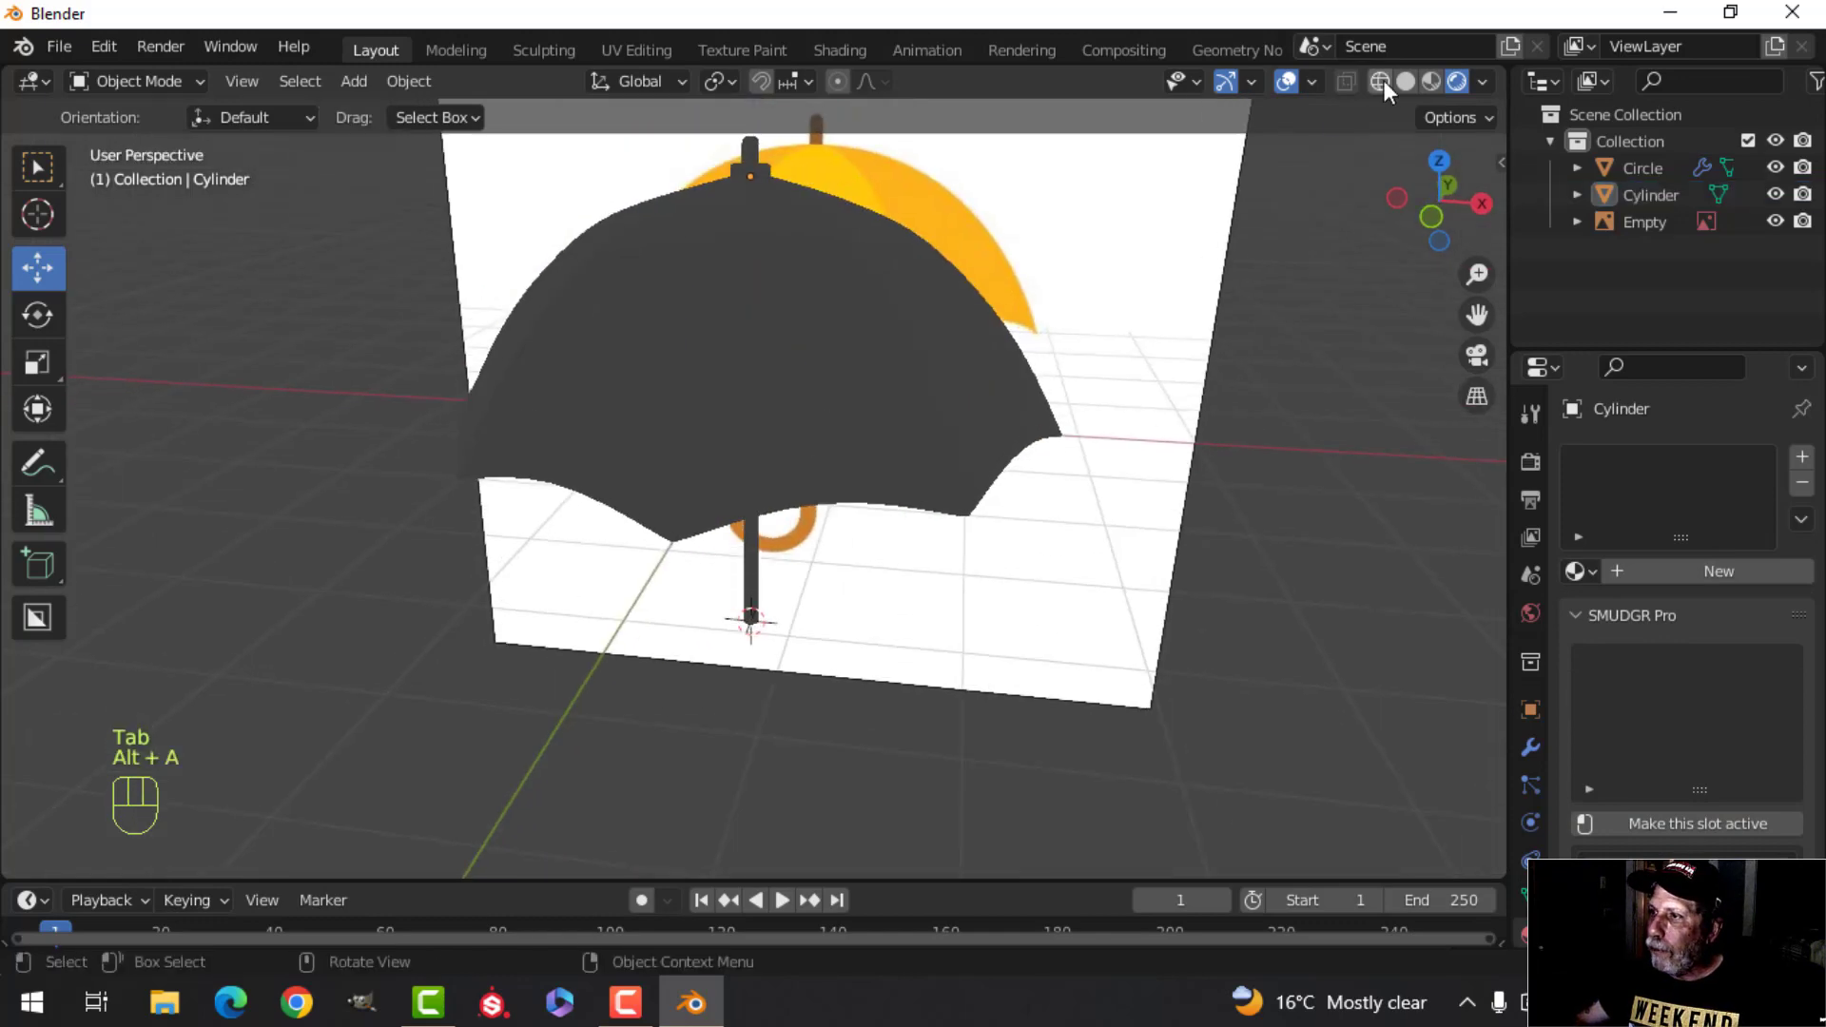
pyautogui.click(1404, 82)
# Step: Bevel the upper and lower outer rim edge loops of the pole's collar 0.014 m with two segments
pyautogui.keyDown('shift'); pyautogui.moveTo(1040, 336); pyautogui.dragTo(999, 415, button='middle'); pyautogui.keyUp('shift')
pyautogui.moveTo(998, 415); pyautogui.dragTo(1019, 273, button='middle')
pyautogui.scroll(2, 873, 413)
pyautogui.keyDown('shift'); pyautogui.moveTo(873, 412); pyautogui.dragTo(870, 571, button='middle'); pyautogui.keyUp('shift')
pyautogui.moveTo(870, 571)
pyautogui.mouseDown(button='middle')
pyautogui.moveTo(863, 413)
pyautogui.moveTo(784, 574)
pyautogui.mouseUp(button='middle')
pyautogui.click(733, 424)
pyautogui.press('Tab')
pyautogui.keyDown('shift'); pyautogui.moveTo(794, 407); pyautogui.dragTo(889, 599, button='middle'); pyautogui.keyUp('shift')
pyautogui.scroll(2, 877, 564)
pyautogui.hotkey('alt', 'a')
pyautogui.press('2')
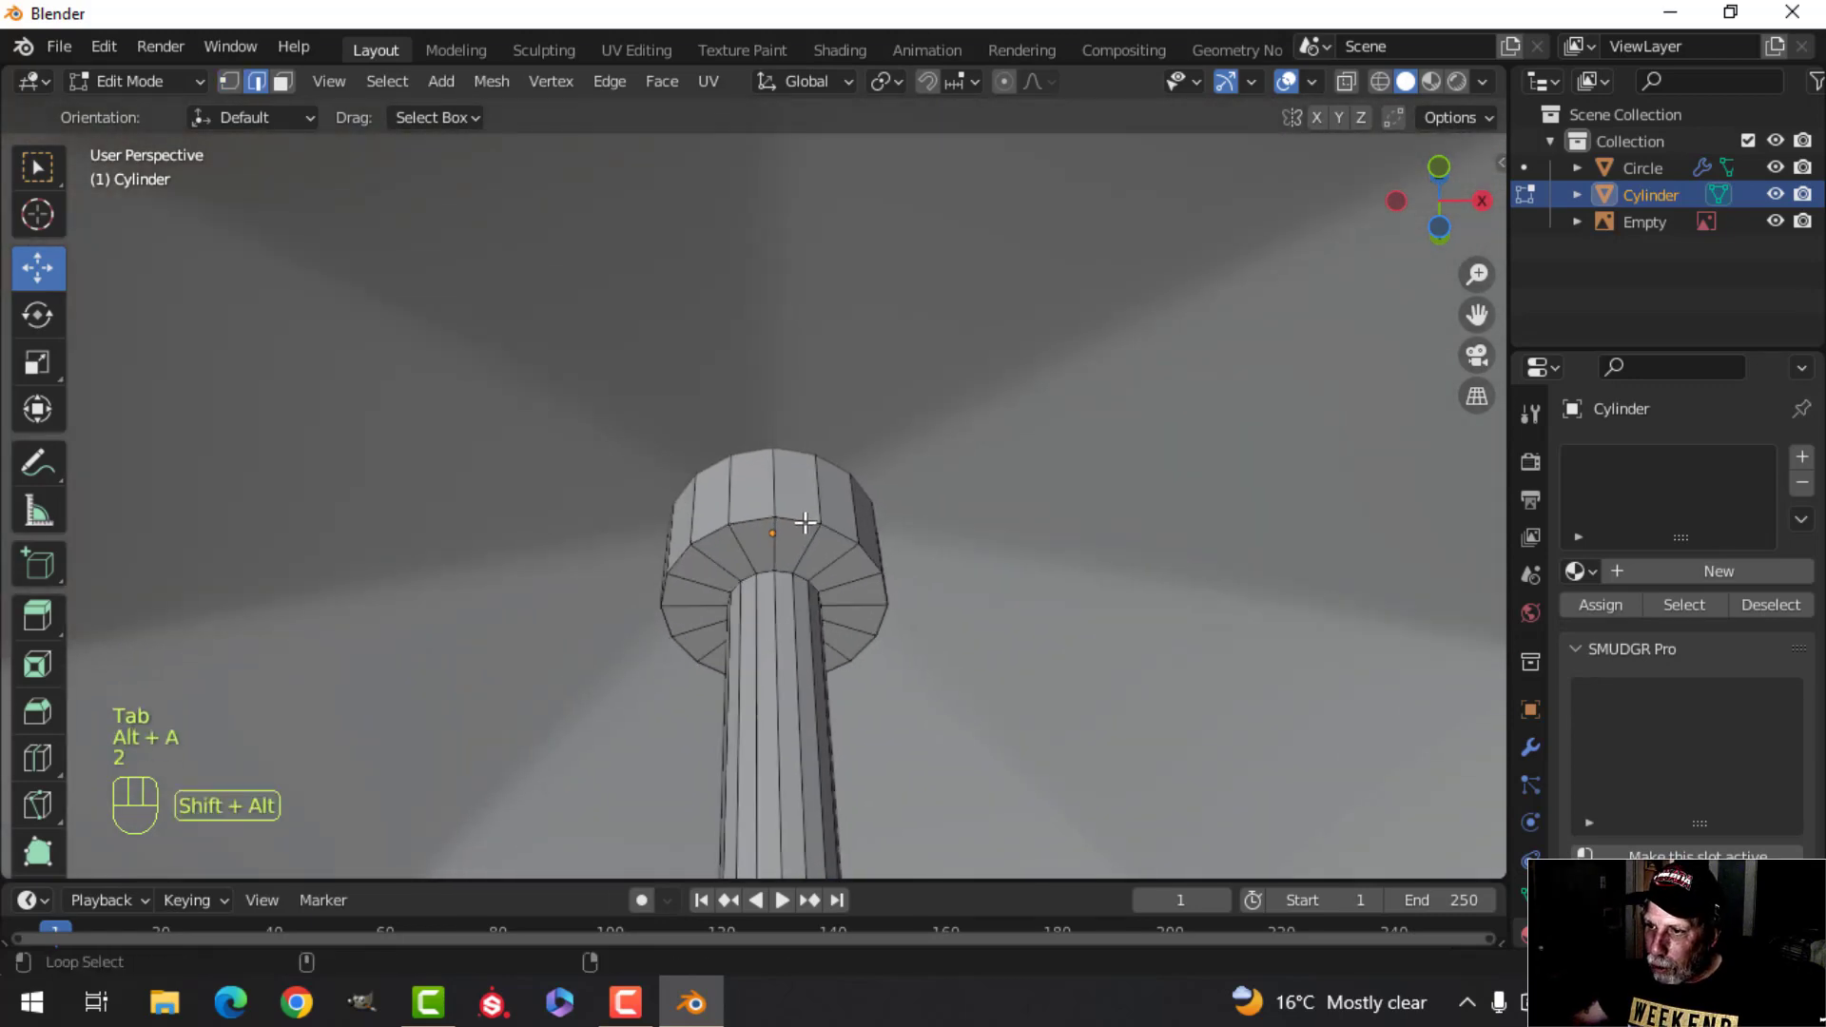
pyautogui.moveTo(996, 502); pyautogui.dragTo(937, 648, button='middle')
pyautogui.keyDown('shift'); pyautogui.moveTo(937, 648); pyautogui.dragTo(924, 742, button='middle'); pyautogui.keyUp('shift')
pyautogui.moveTo(918, 576); pyautogui.dragTo(898, 772, button='middle')
pyautogui.scroll(2, 903, 599)
pyautogui.keyDown('alt'); pyautogui.keyDown('shift'); pyautogui.click(834, 444); pyautogui.keyUp('shift'); pyautogui.keyUp('alt')
pyautogui.moveTo(959, 639); pyautogui.dragTo(809, 533, button='middle')
pyautogui.scroll(2, 904, 586)
pyautogui.hotkey('ctrl', 'b')
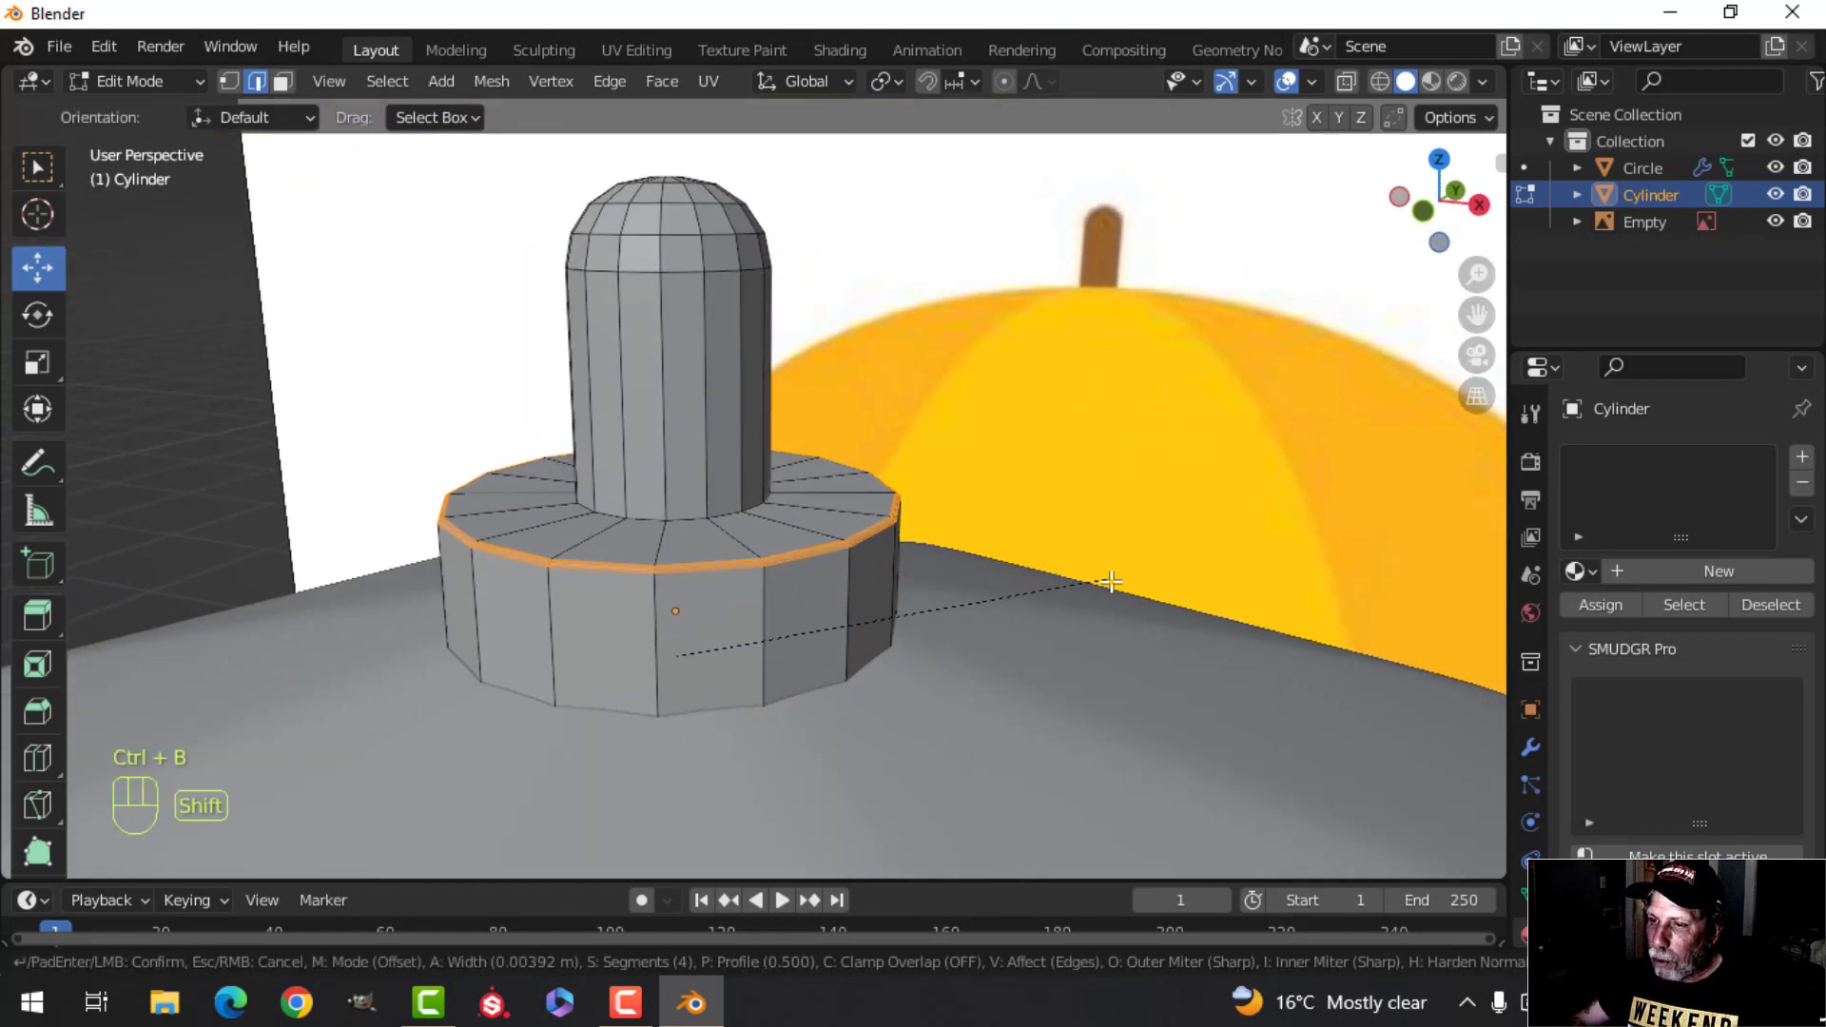
pyautogui.click(1180, 607)
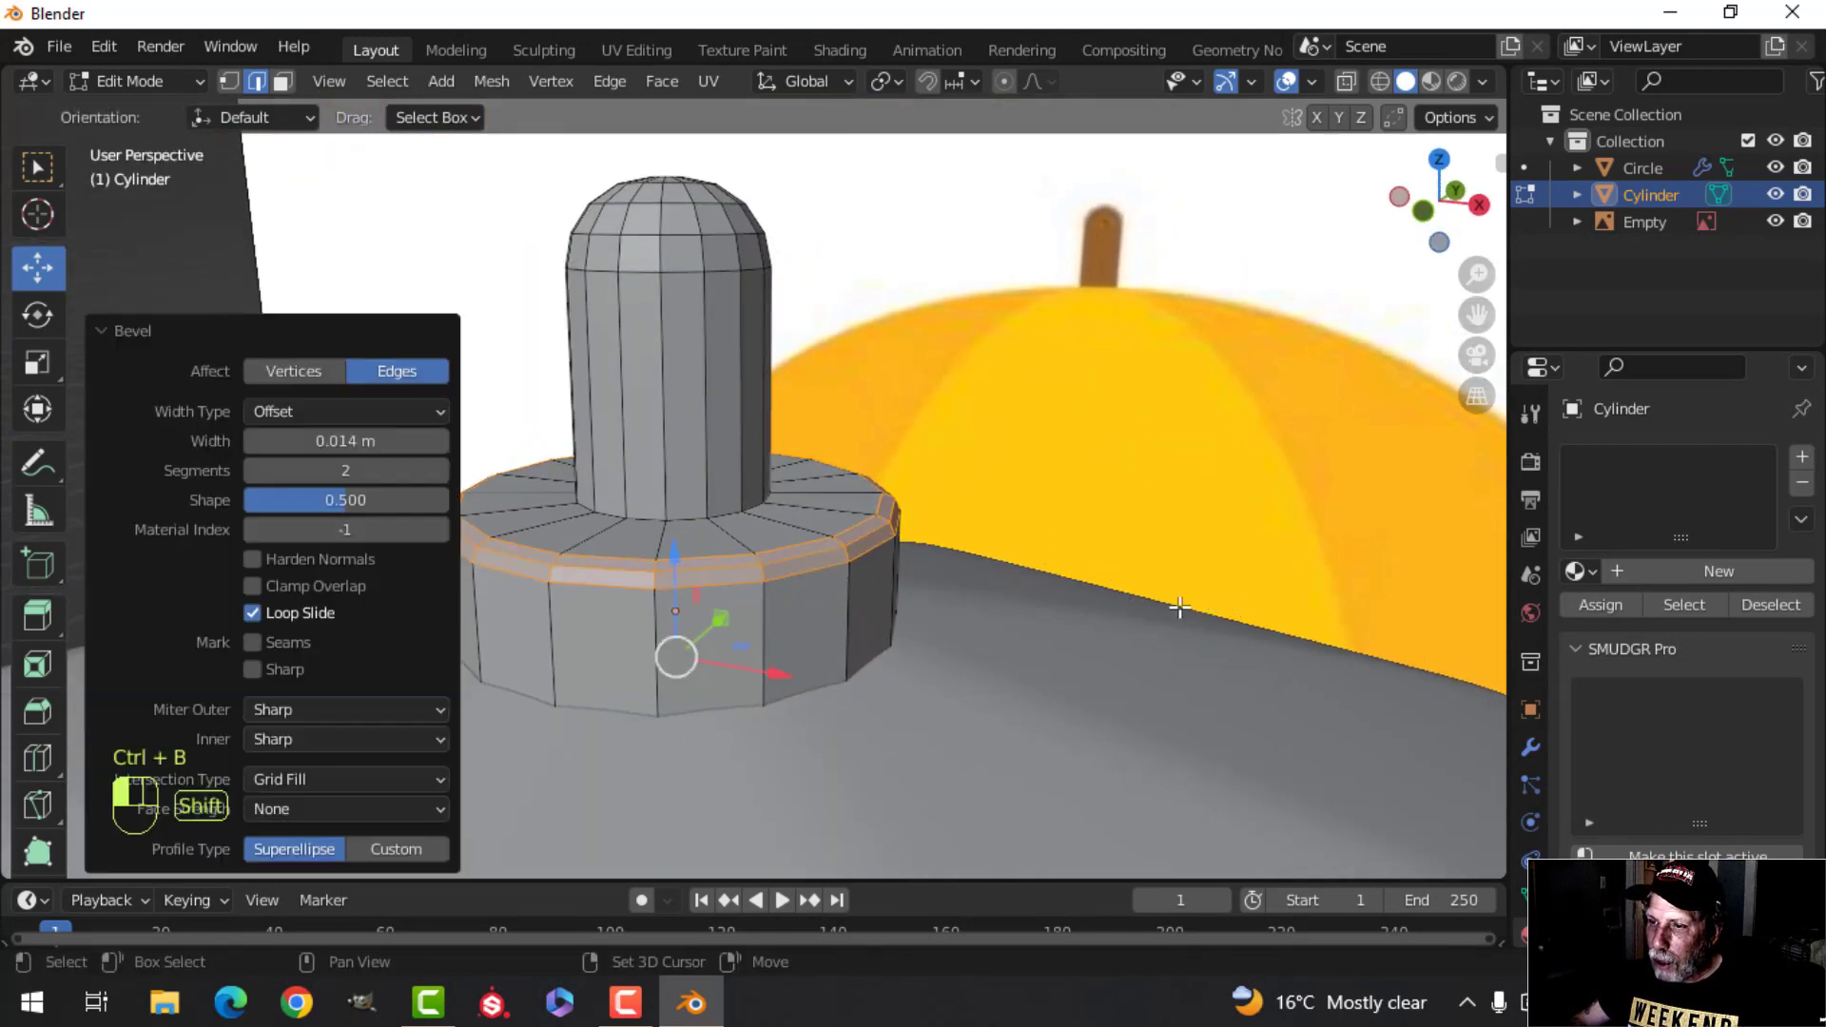
# Step: Bevel the edge loop where the pole tip meets the collar about 0.015 m with two segments, and leave edit mode
pyautogui.hotkey('alt', 'a')
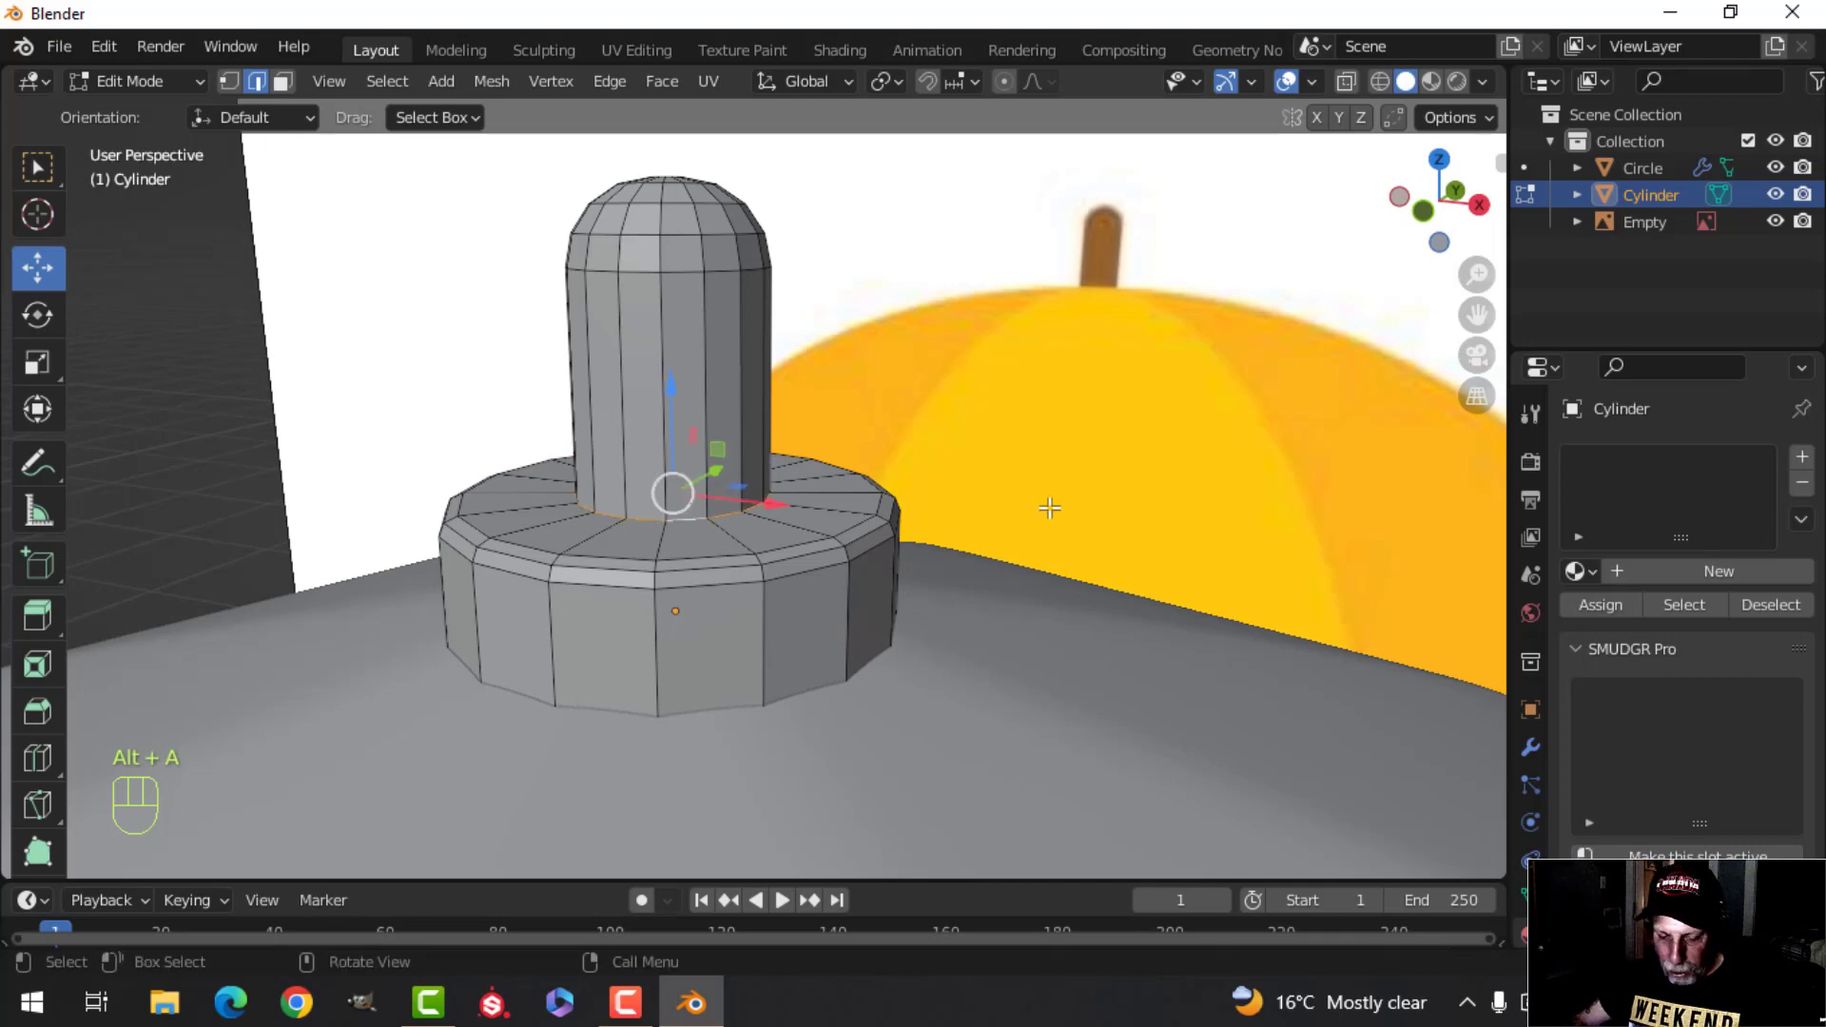
pyautogui.hotkey('ctrl', 'b')
pyautogui.keyDown('shift'); pyautogui.click(1245, 507); pyautogui.keyUp('shift')
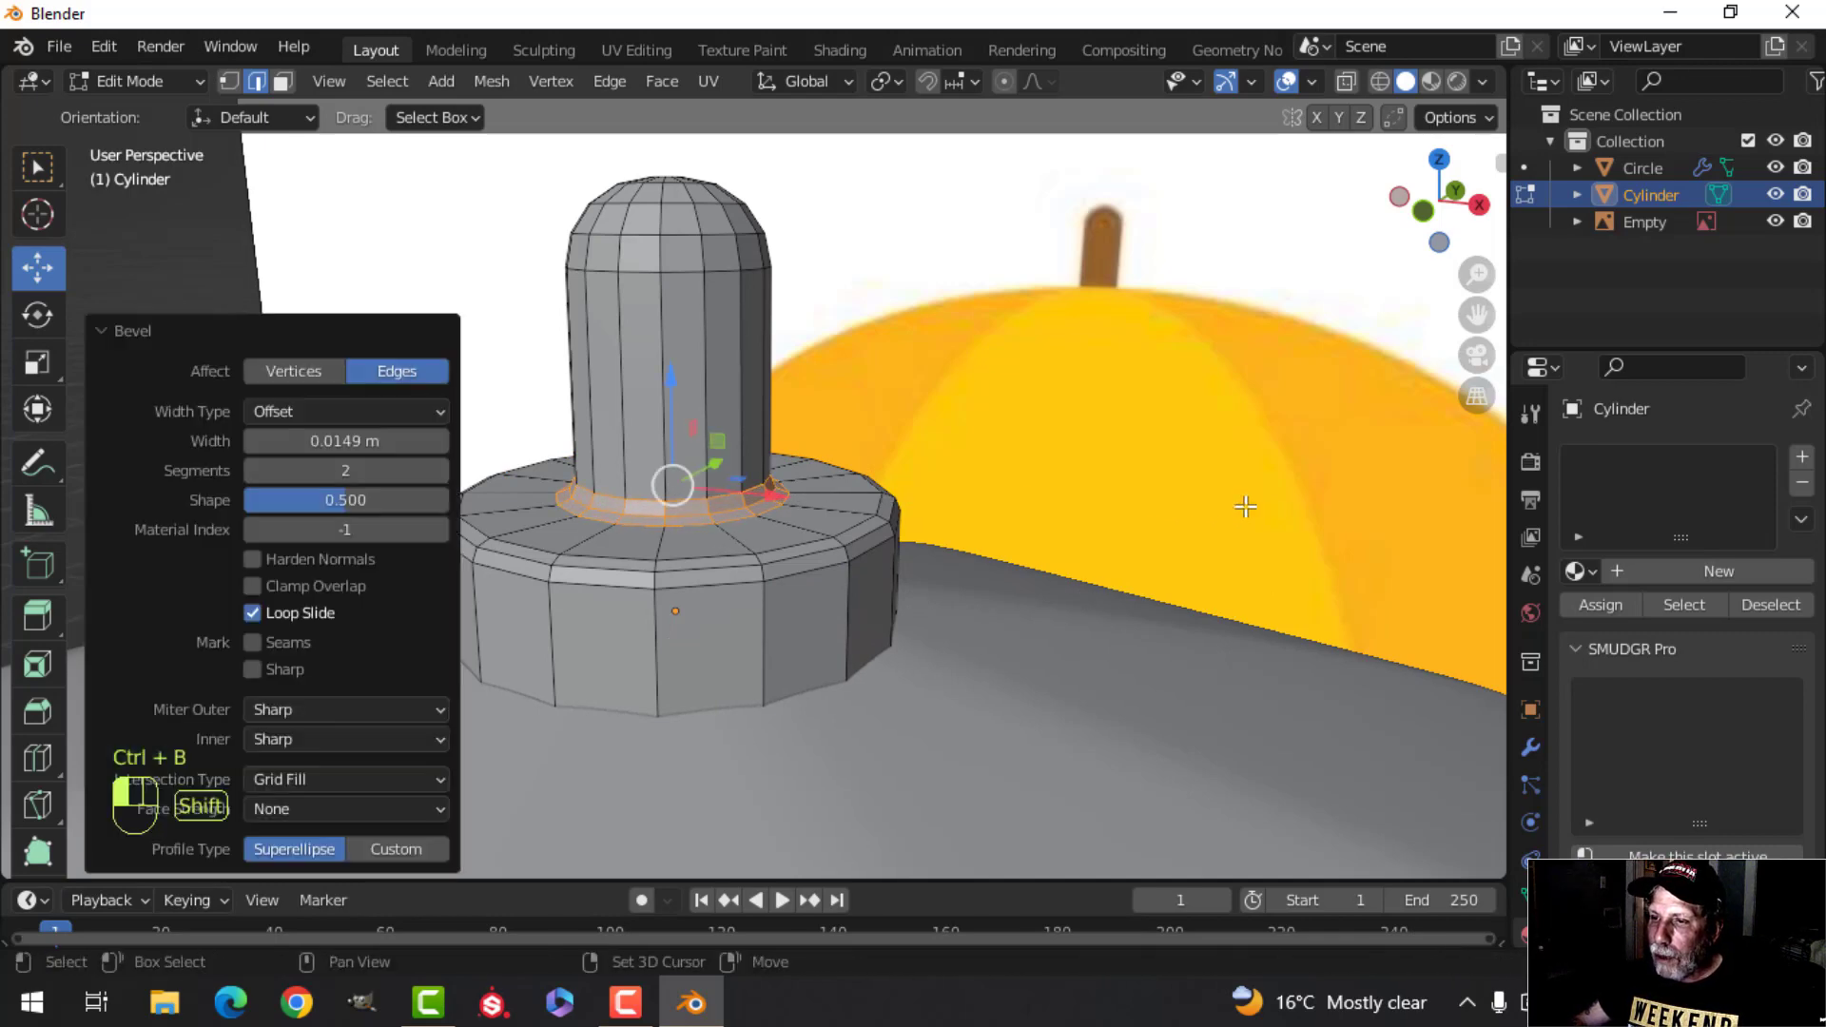
pyautogui.press('Tab')
# Step: Delete the face closing the shaft's lower end, return to object mode and clear the selection
pyautogui.scroll(-4, 815, 505)
pyautogui.moveTo(815, 505); pyautogui.dragTo(791, 399, button='middle')
pyautogui.scroll(-3, 783, 514)
pyautogui.keyDown('shift'); pyautogui.moveTo(815, 656); pyautogui.dragTo(823, 408, button='middle'); pyautogui.keyUp('shift')
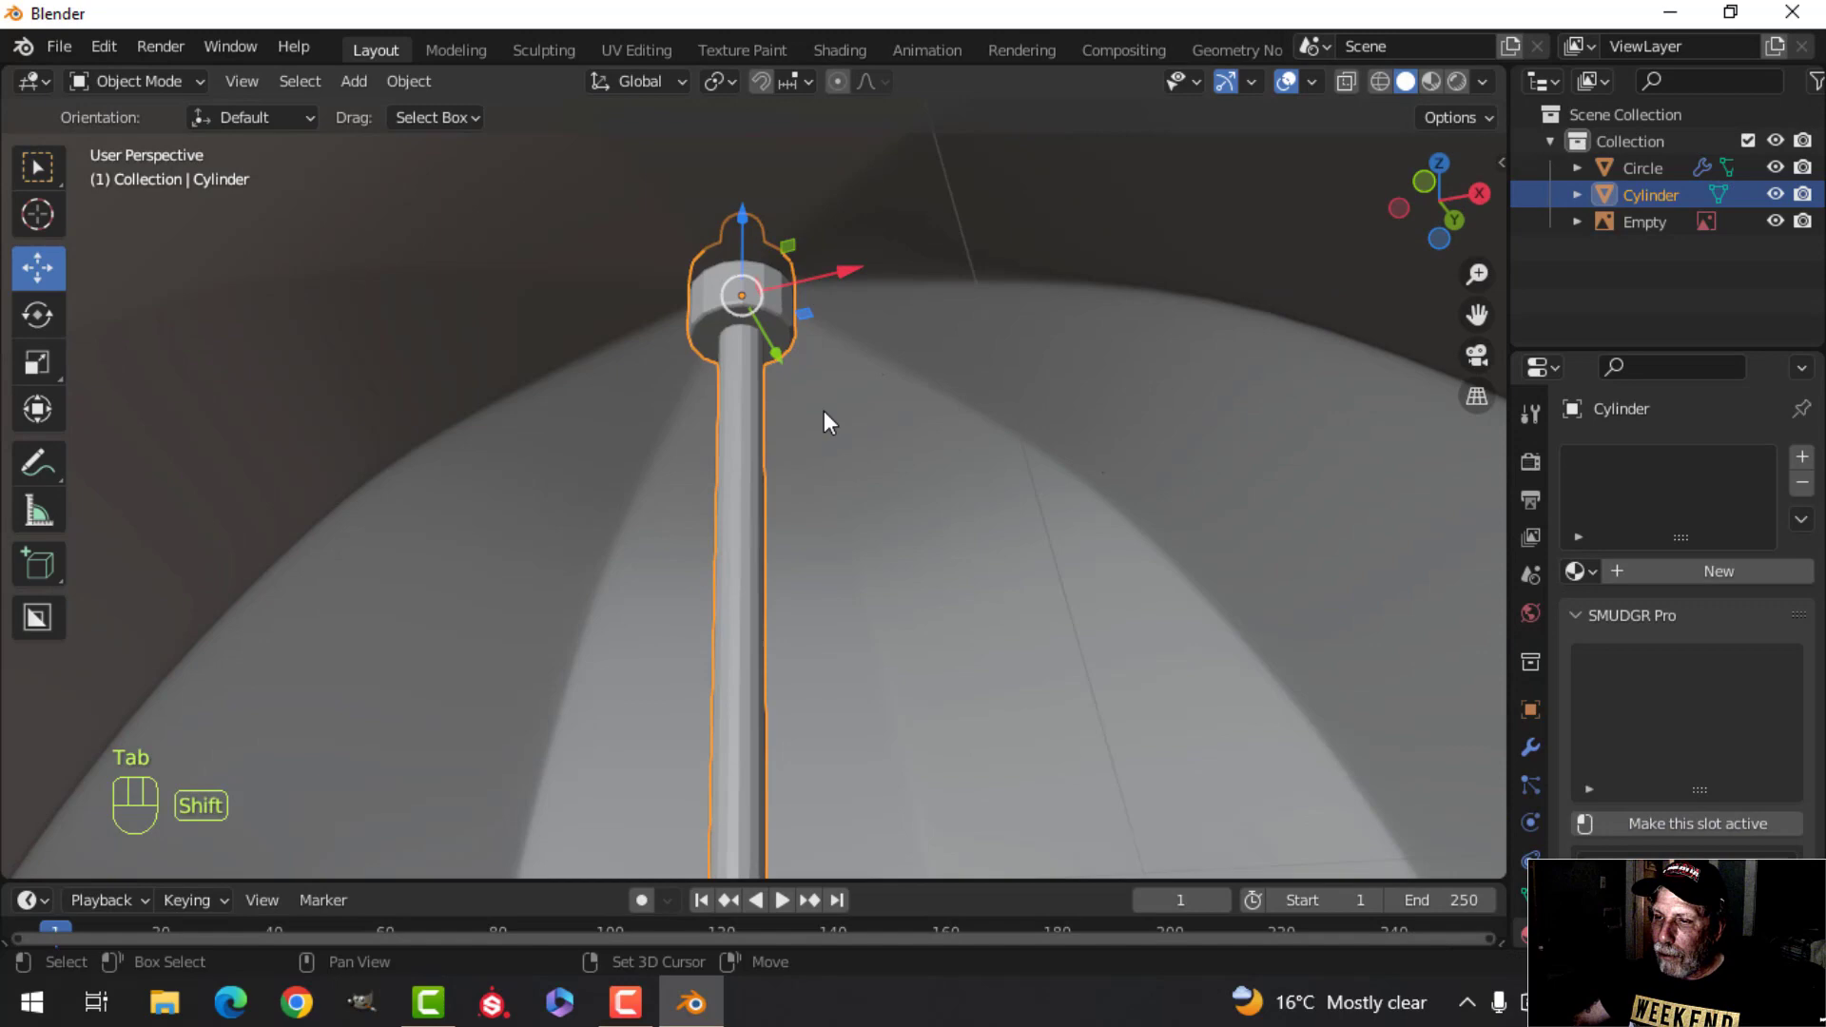
pyautogui.scroll(-6, 824, 409)
pyautogui.keyDown('shift'); pyautogui.moveTo(843, 637); pyautogui.dragTo(829, 367, button='middle'); pyautogui.keyUp('shift')
pyautogui.scroll(3, 784, 517)
pyautogui.scroll(2, 784, 407)
pyautogui.keyDown('shift'); pyautogui.moveTo(784, 516); pyautogui.dragTo(699, 378, button='middle'); pyautogui.keyUp('shift')
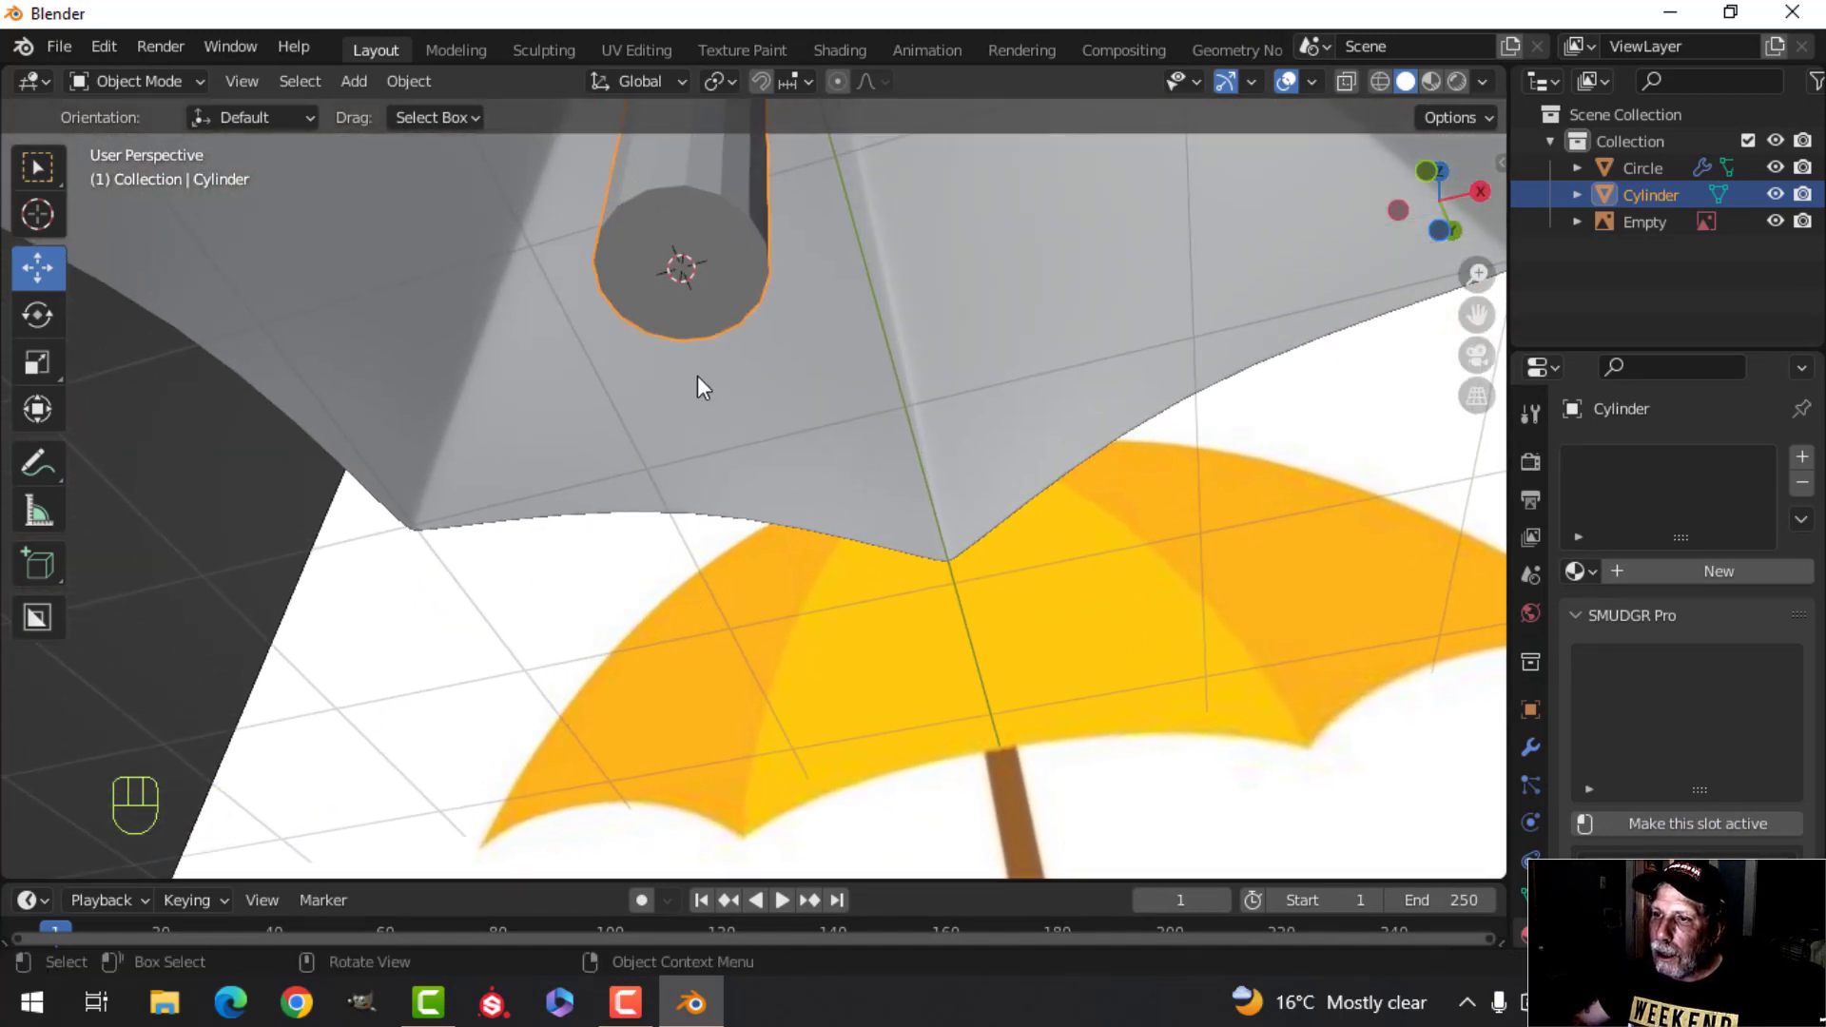
pyautogui.press('Tab')
pyautogui.press('3')
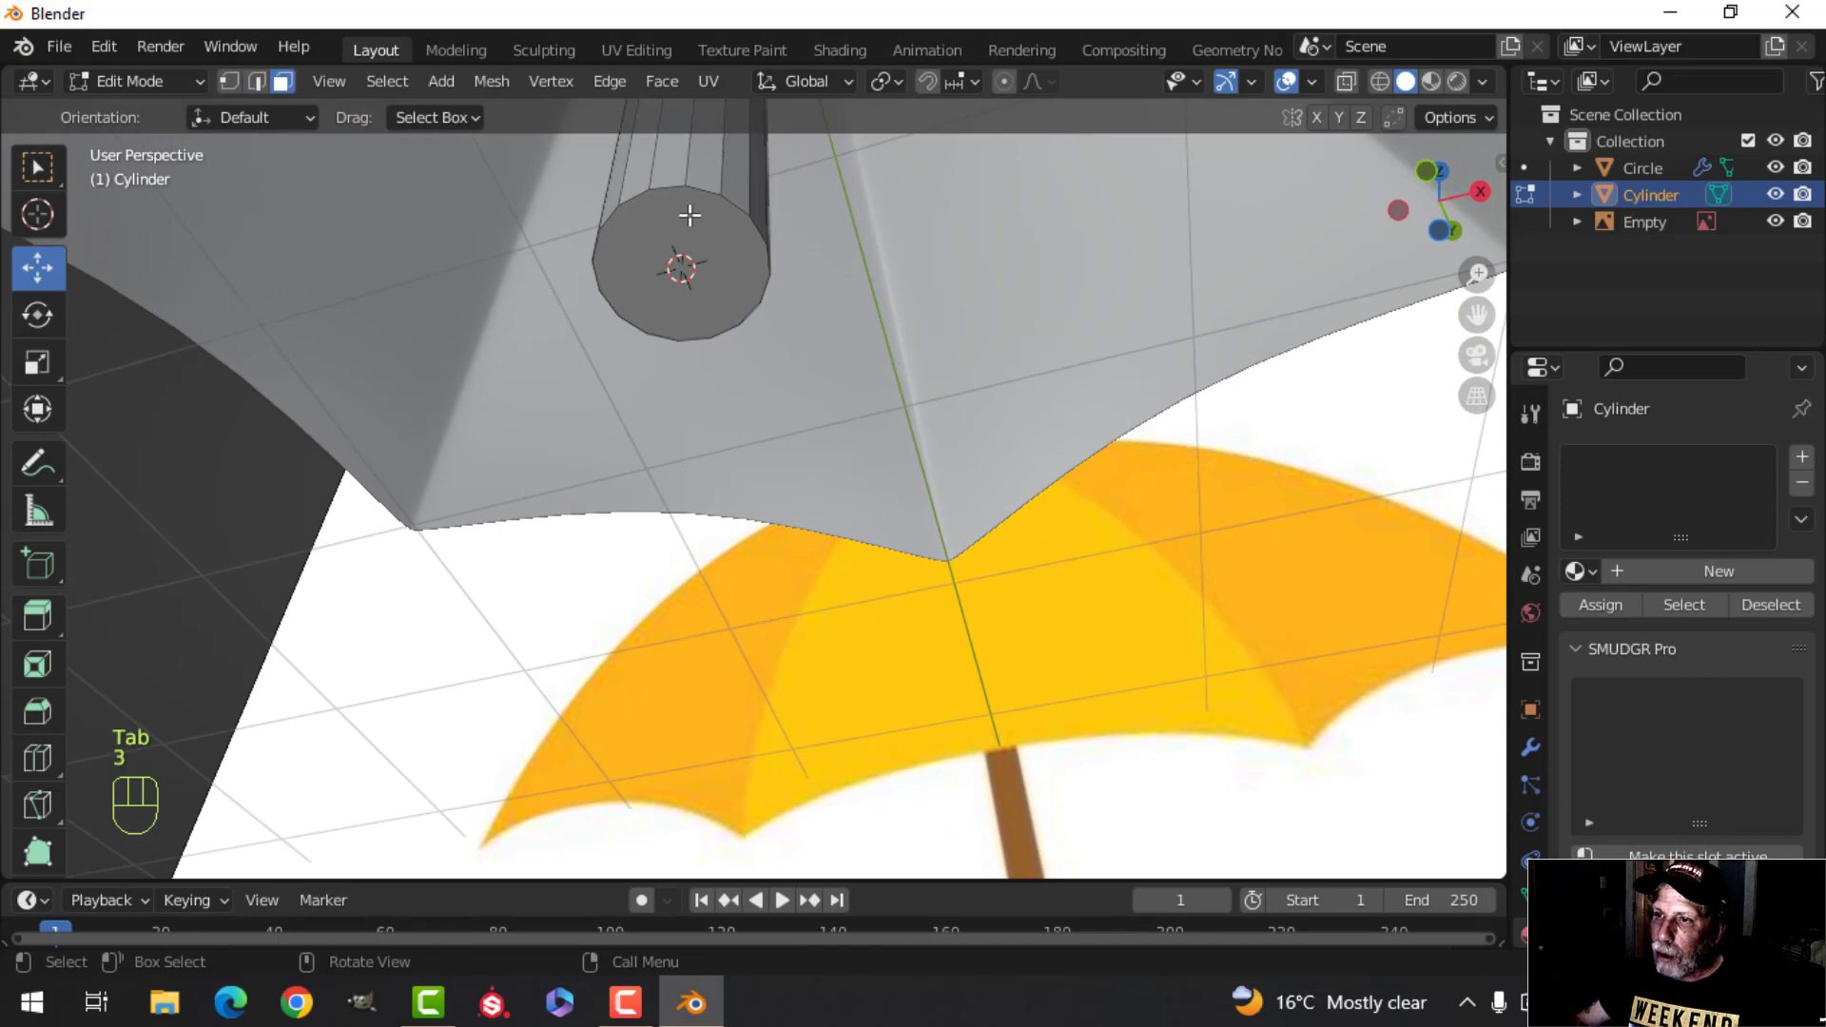
pyautogui.press('x')
pyautogui.click(665, 276)
pyautogui.press('Tab')
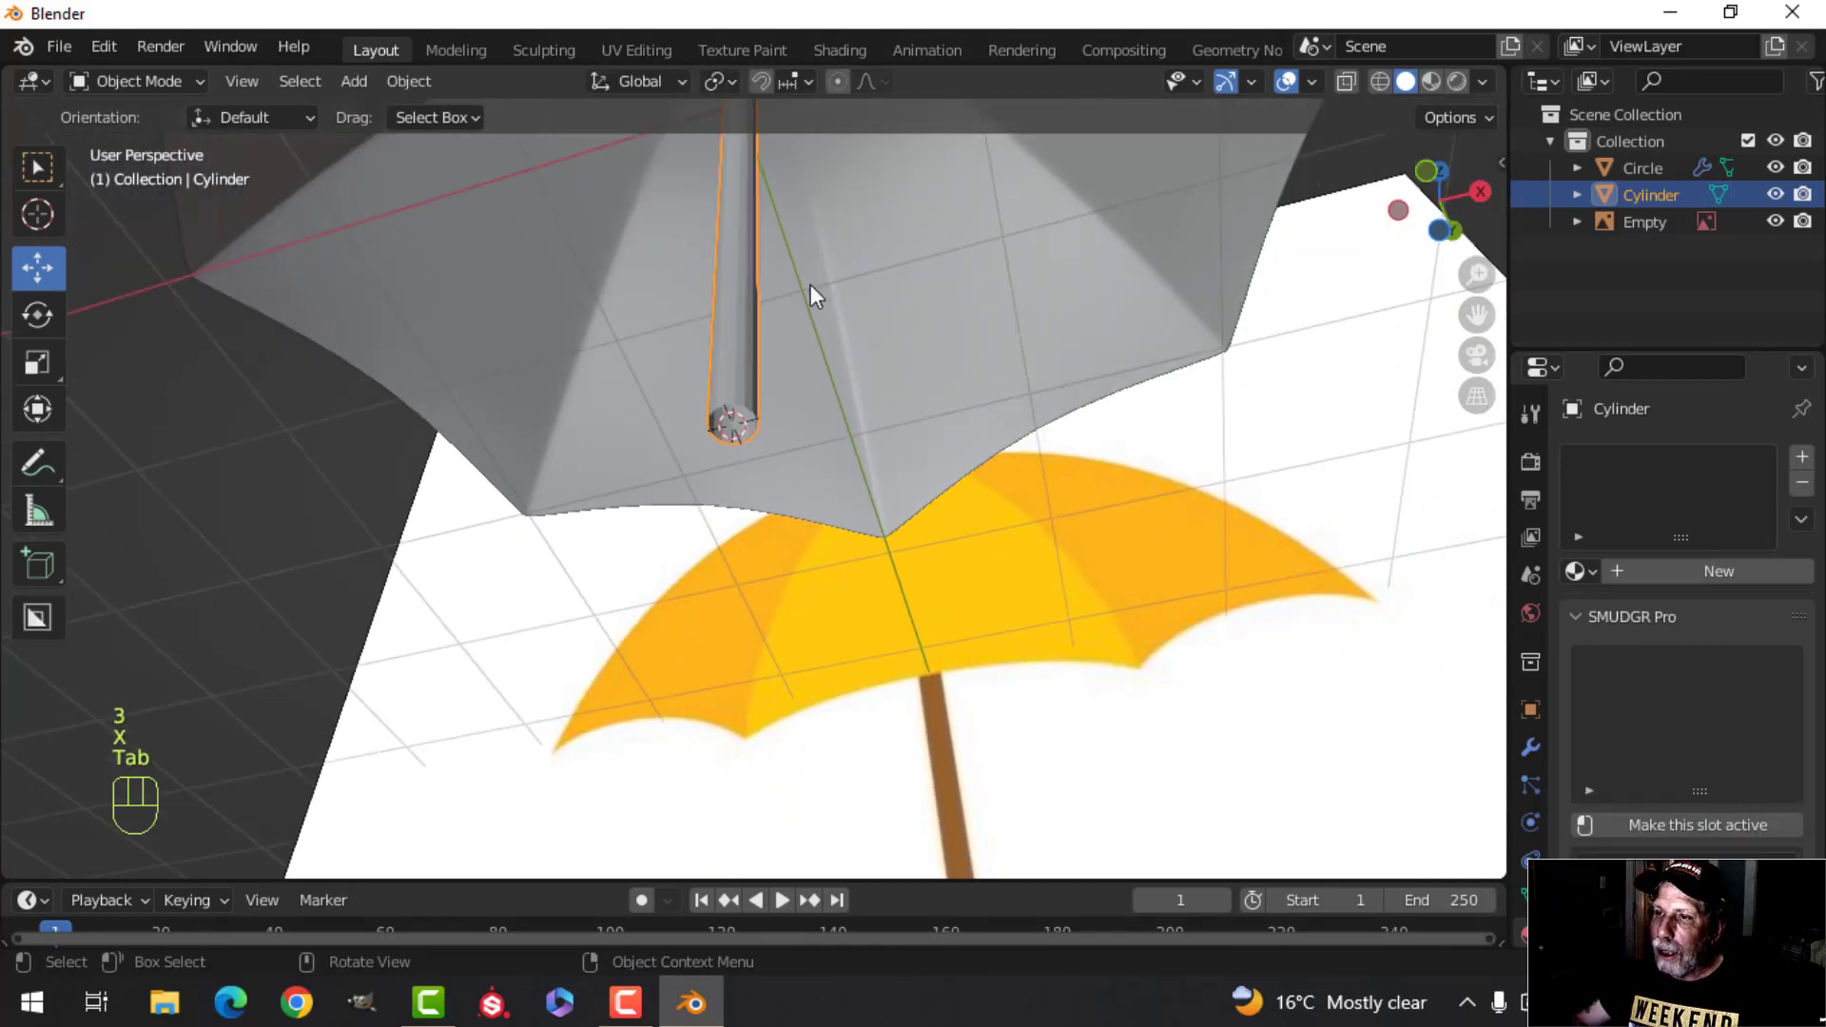
pyautogui.rightClick(751, 262)
pyautogui.hotkey('alt', 'a')
# Step: In the front view, add a NURBS path curve at the 3D cursor on the shaft's lower end
pyautogui.moveTo(831, 204); pyautogui.dragTo(813, 428, button='middle')
pyautogui.scroll(3, 824, 532)
pyautogui.scroll(-5, 807, 496)
pyautogui.keyDown('shift'); pyautogui.moveTo(799, 704); pyautogui.dragTo(790, 518, button='middle'); pyautogui.keyUp('shift')
pyautogui.scroll(-2, 790, 518)
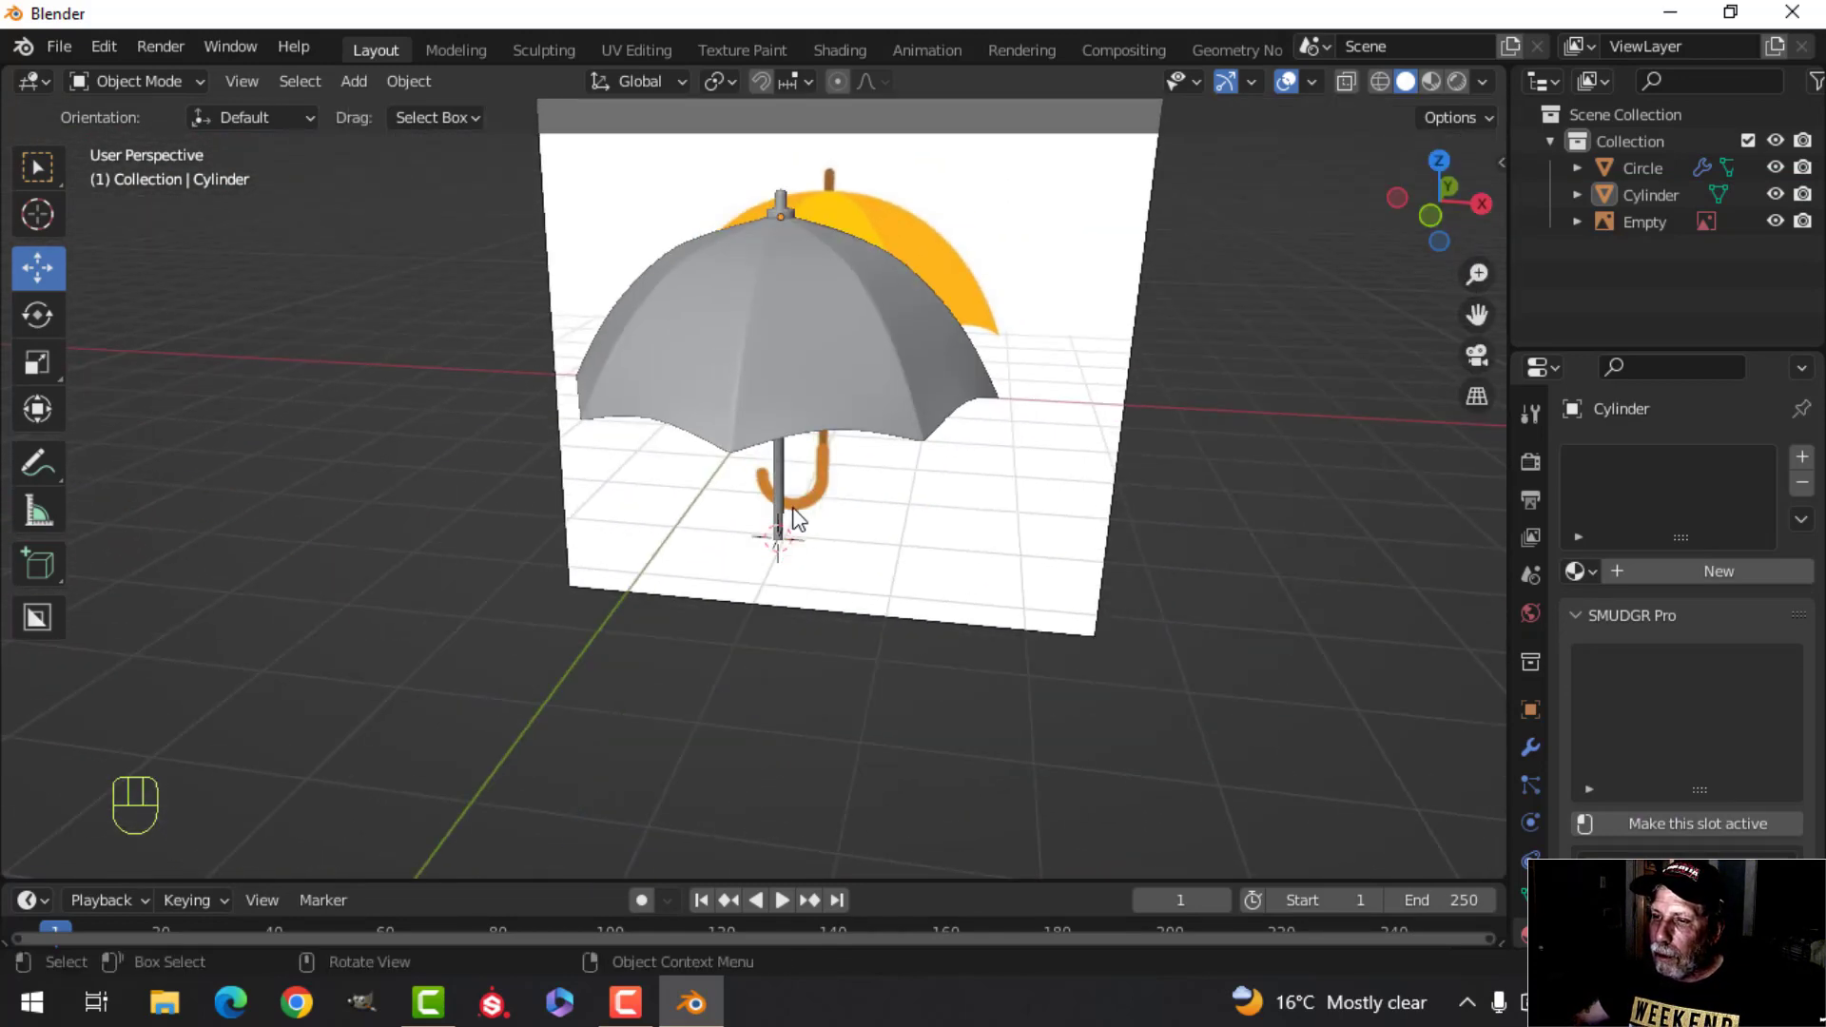
pyautogui.scroll(2, 919, 565)
pyautogui.moveTo(856, 647); pyautogui.dragTo(816, 473, button='middle')
pyautogui.press('KP_1')
pyautogui.scroll(3, 933, 367)
pyautogui.hotkey('shift', 'a')
pyautogui.moveTo(869, 387)
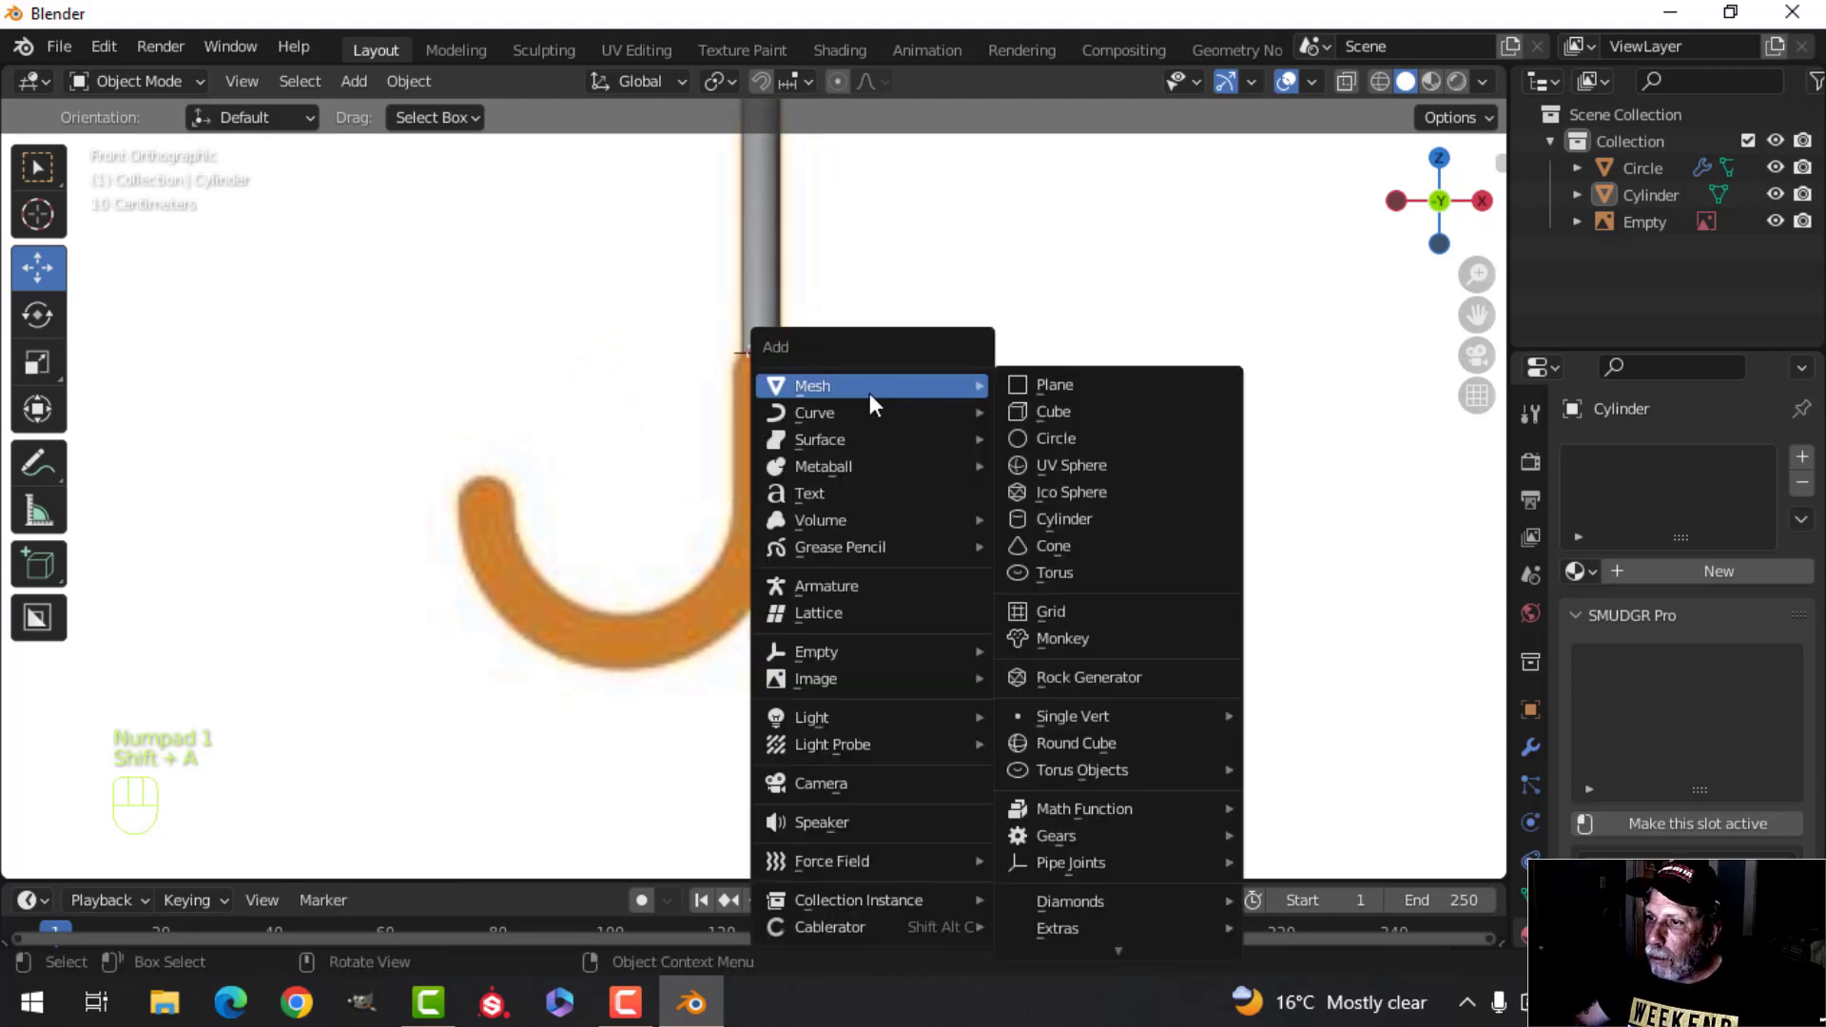
pyautogui.moveTo(824, 411)
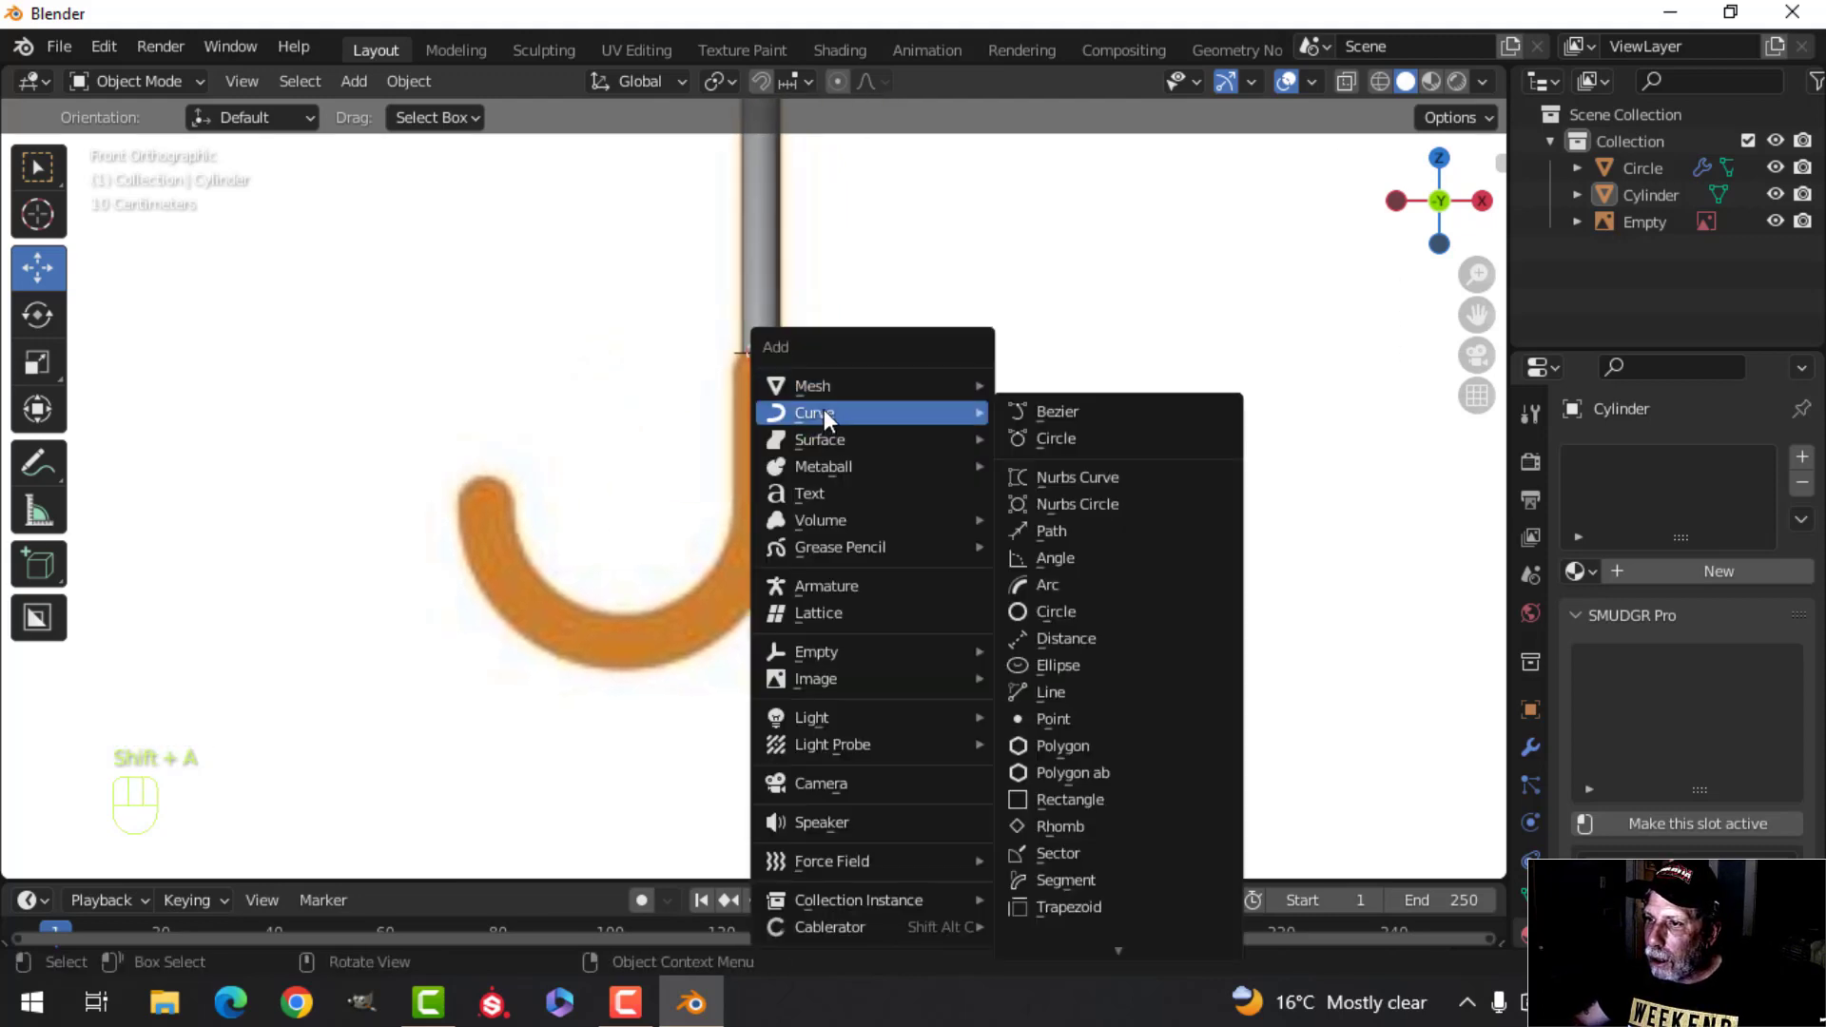
pyautogui.click(1065, 526)
# Step: Scale the path's points to about 0.40 and rotate them 90° about the Y axis
pyautogui.press('Tab')
pyautogui.press('s')
pyautogui.click(908, 378)
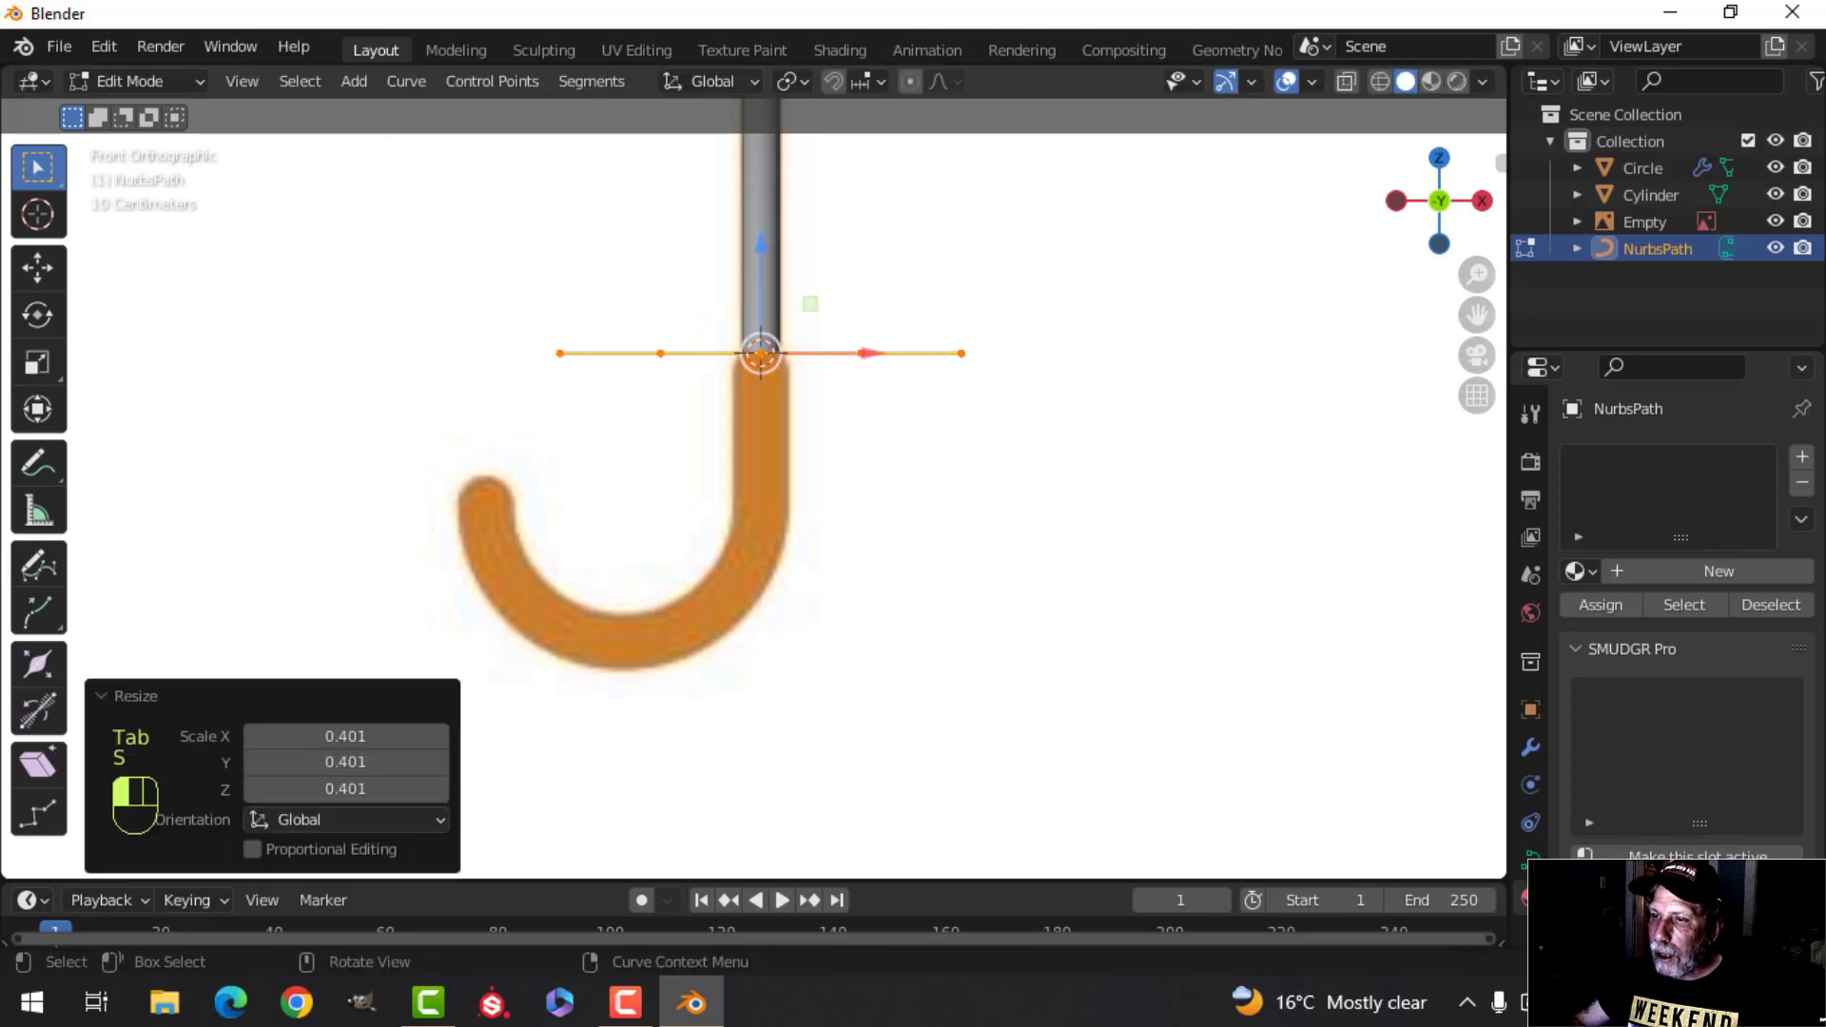
pyautogui.write('ry90')
pyautogui.click(937, 429)
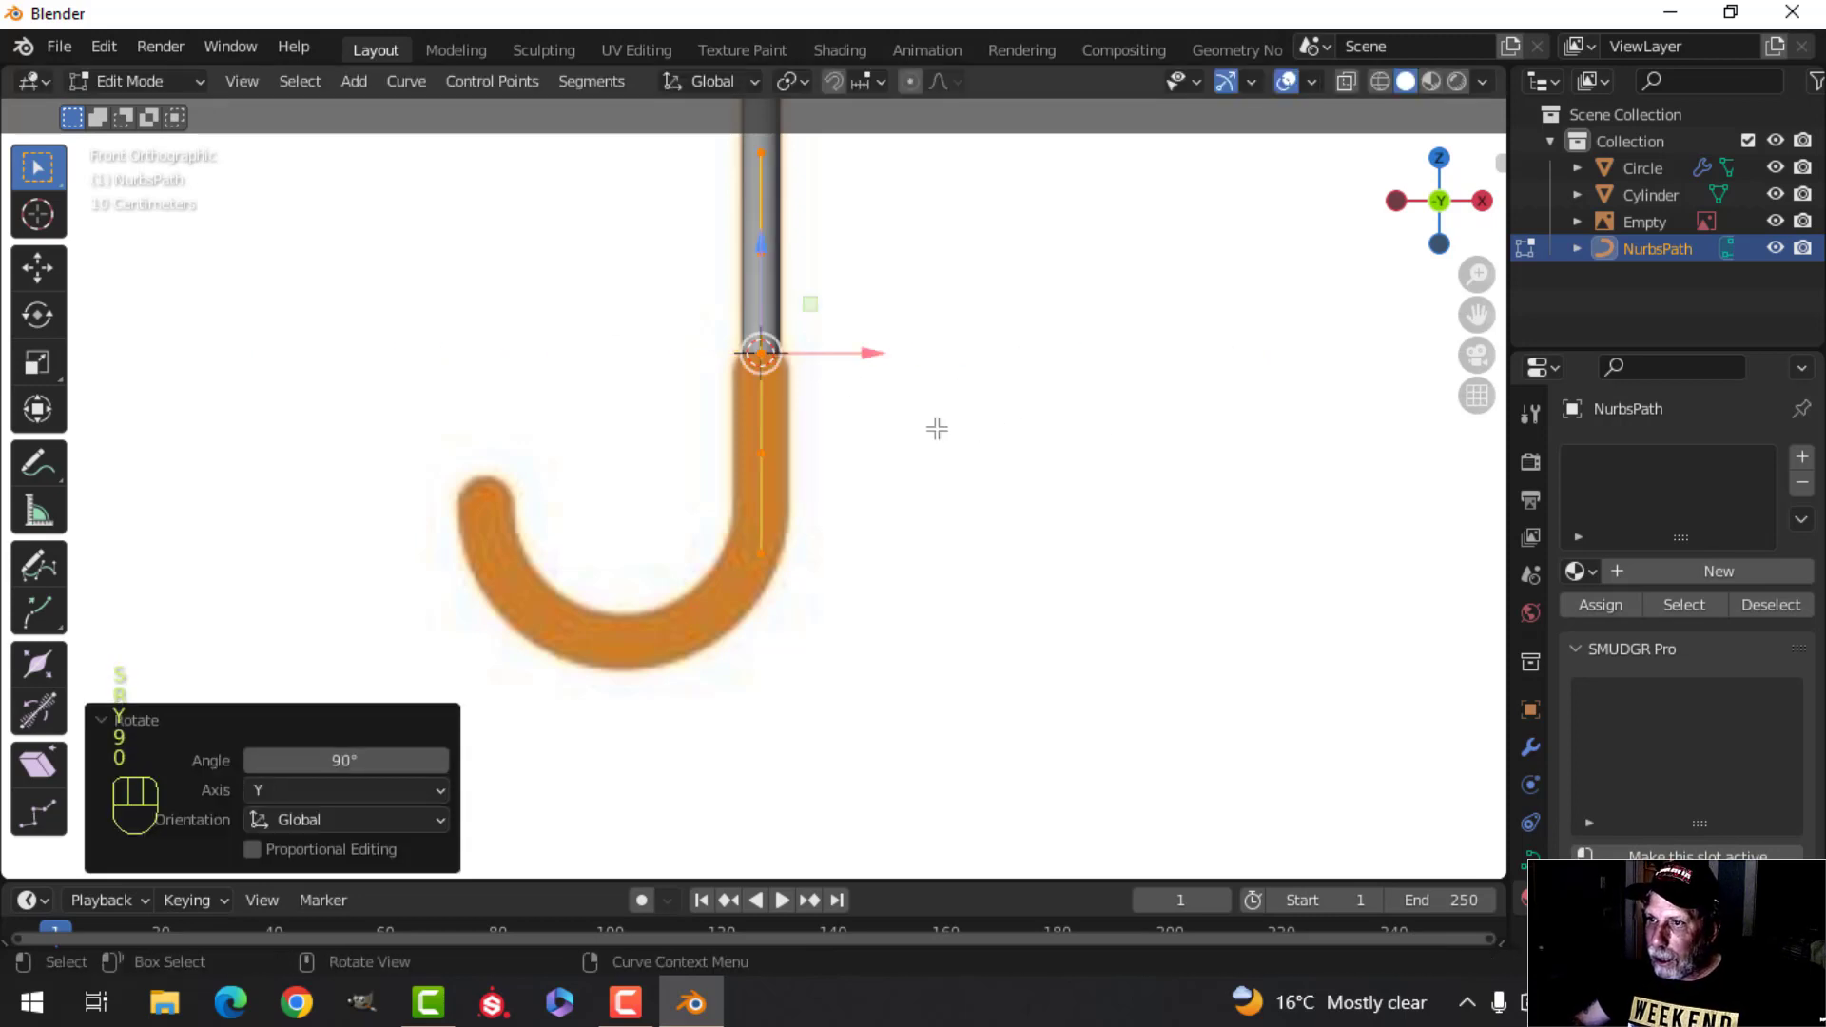
# Step: Lower the path onto the reference handle and move its three lower control points to start the hook's bend
pyautogui.moveTo(772, 244); pyautogui.dragTo(758, 415)
pyautogui.click(816, 712)
pyautogui.press('g')
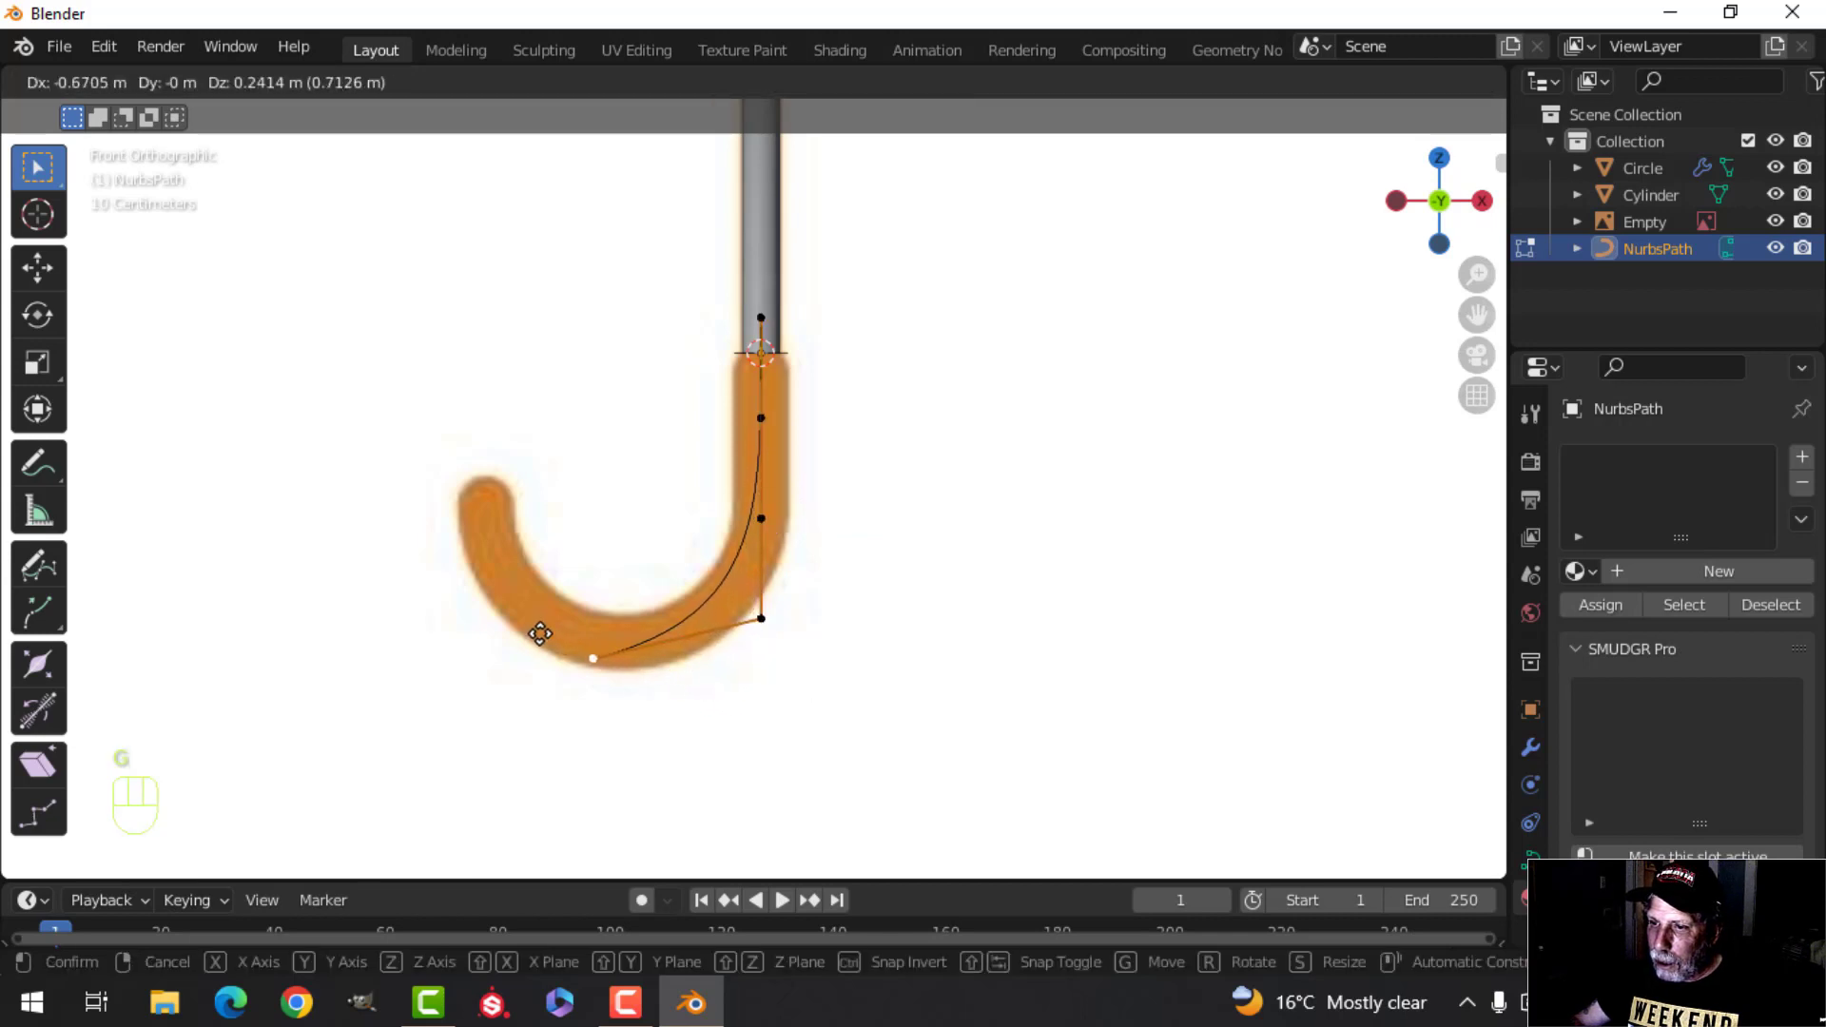
pyautogui.click(530, 621)
pyautogui.click(750, 628)
pyautogui.press('g')
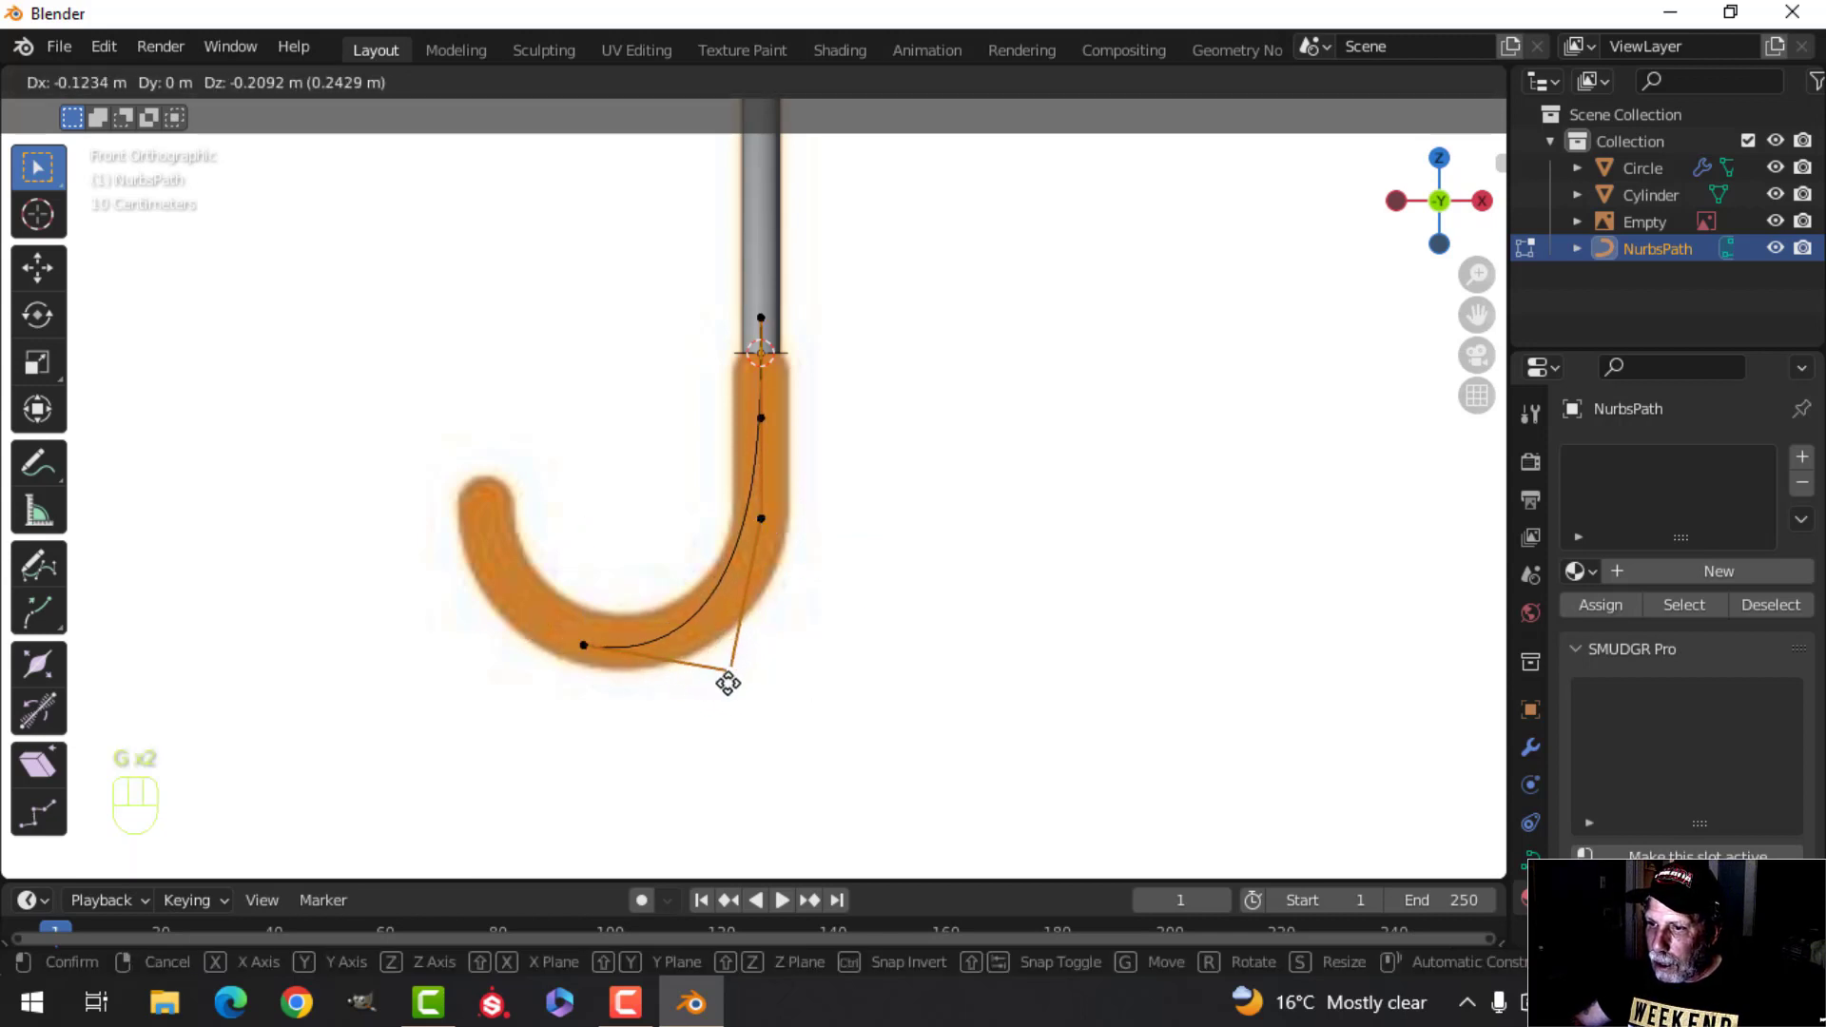
pyautogui.click(745, 691)
pyautogui.click(760, 520)
pyautogui.press('g')
pyautogui.click(759, 527)
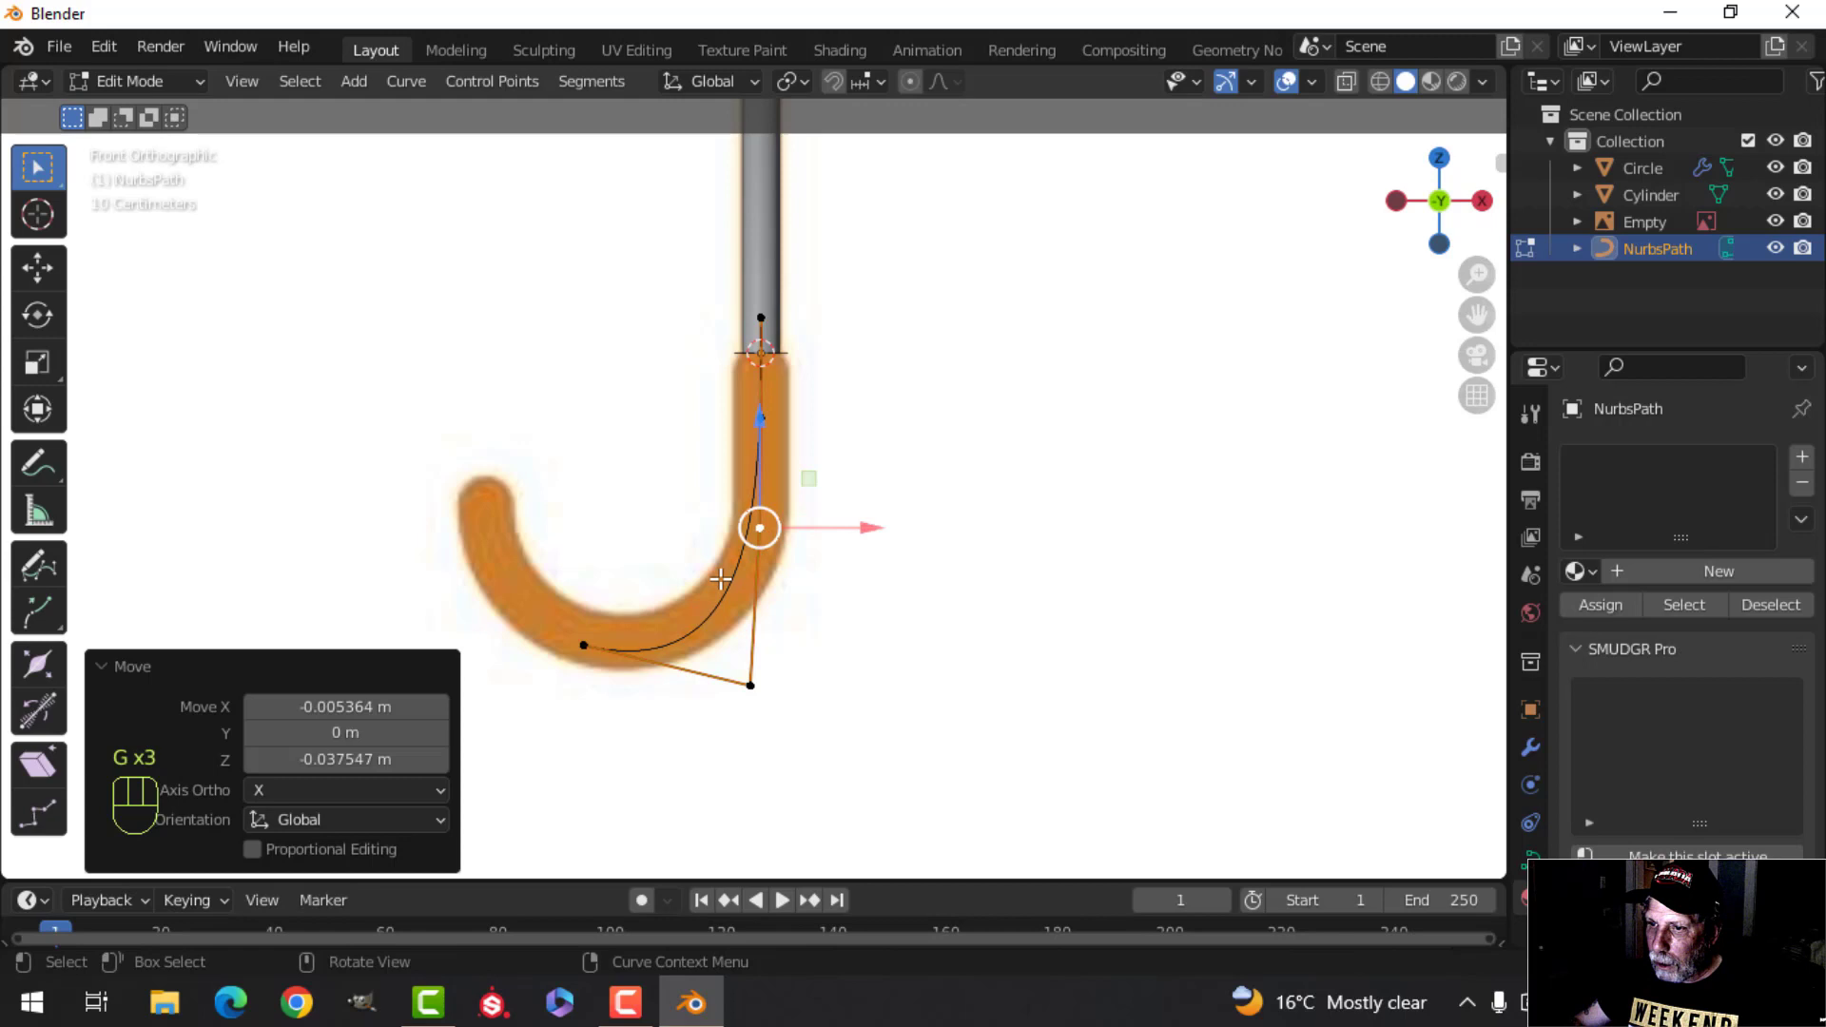
# Step: Extrude three more control points from the path's lower end up to the tip of the reference hook
pyautogui.click(582, 646)
pyautogui.press('e')
pyautogui.click(522, 601)
pyautogui.press('e')
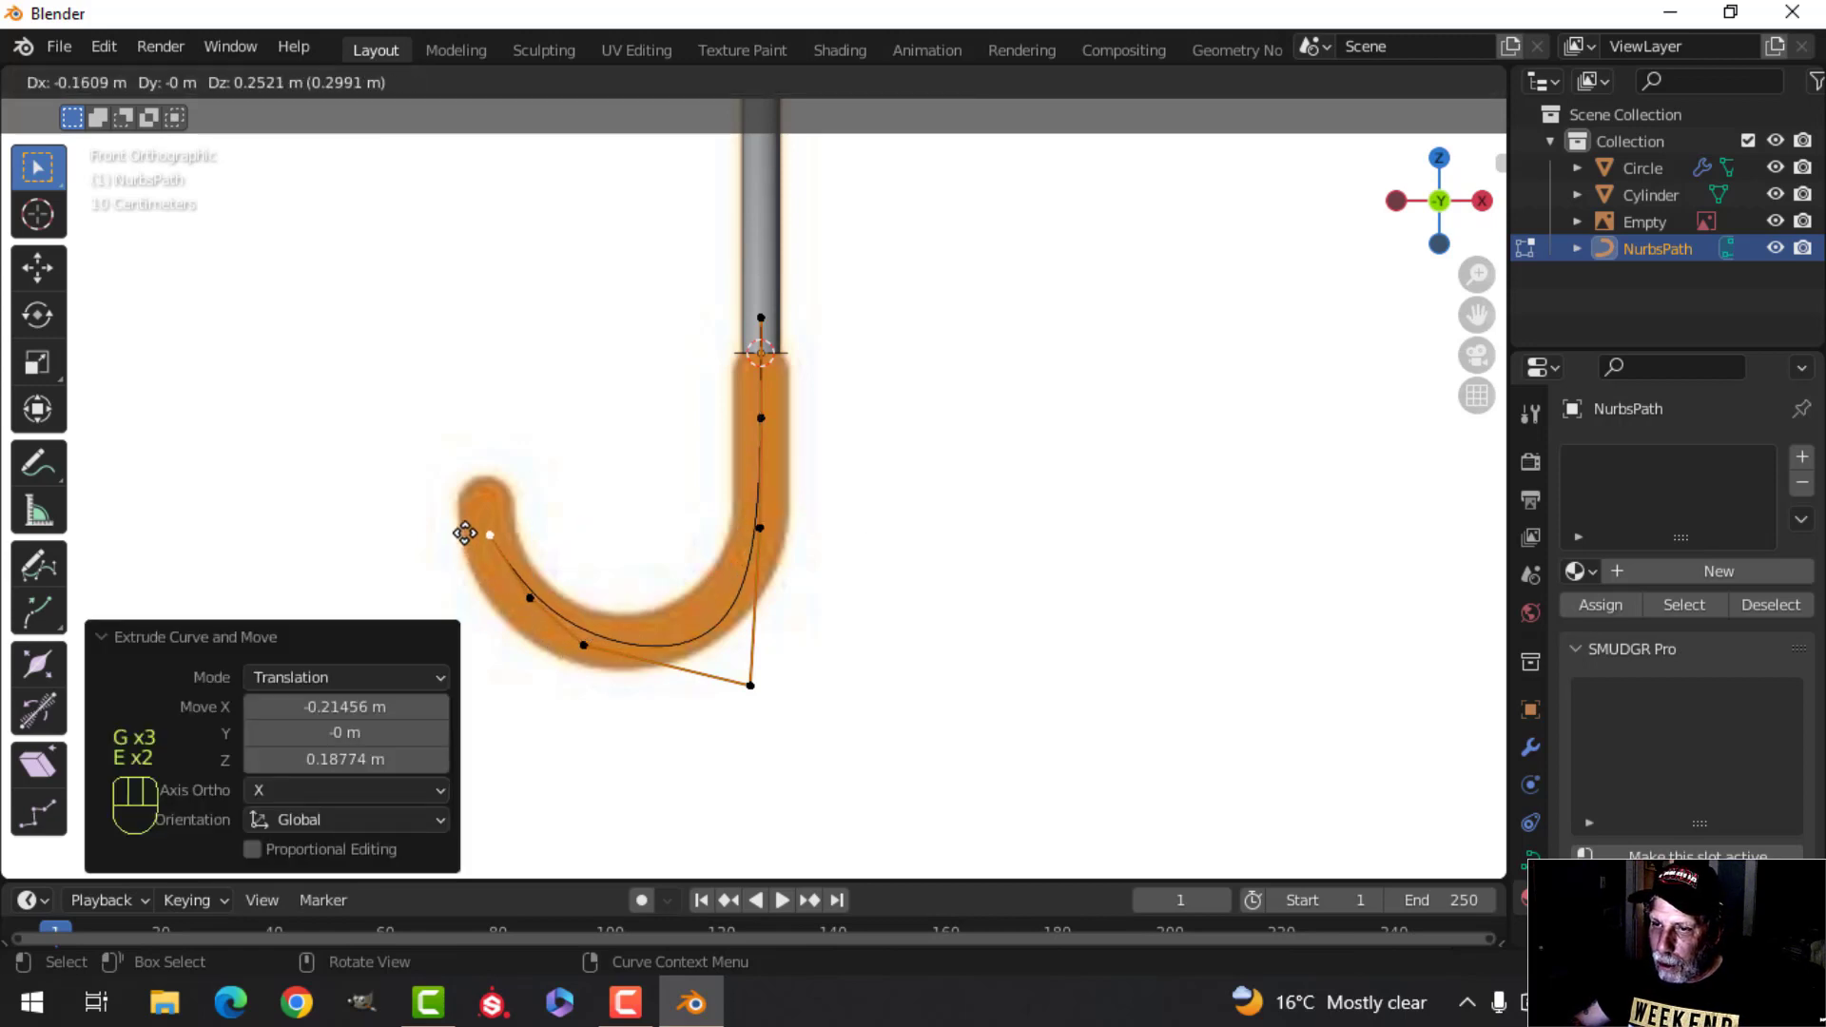
pyautogui.click(480, 539)
pyautogui.press('e')
# Step: Reposition three control points along the hook's bend to follow the reference handle's centreline, and leave edit mode
pyautogui.click(528, 599)
pyautogui.press('g')
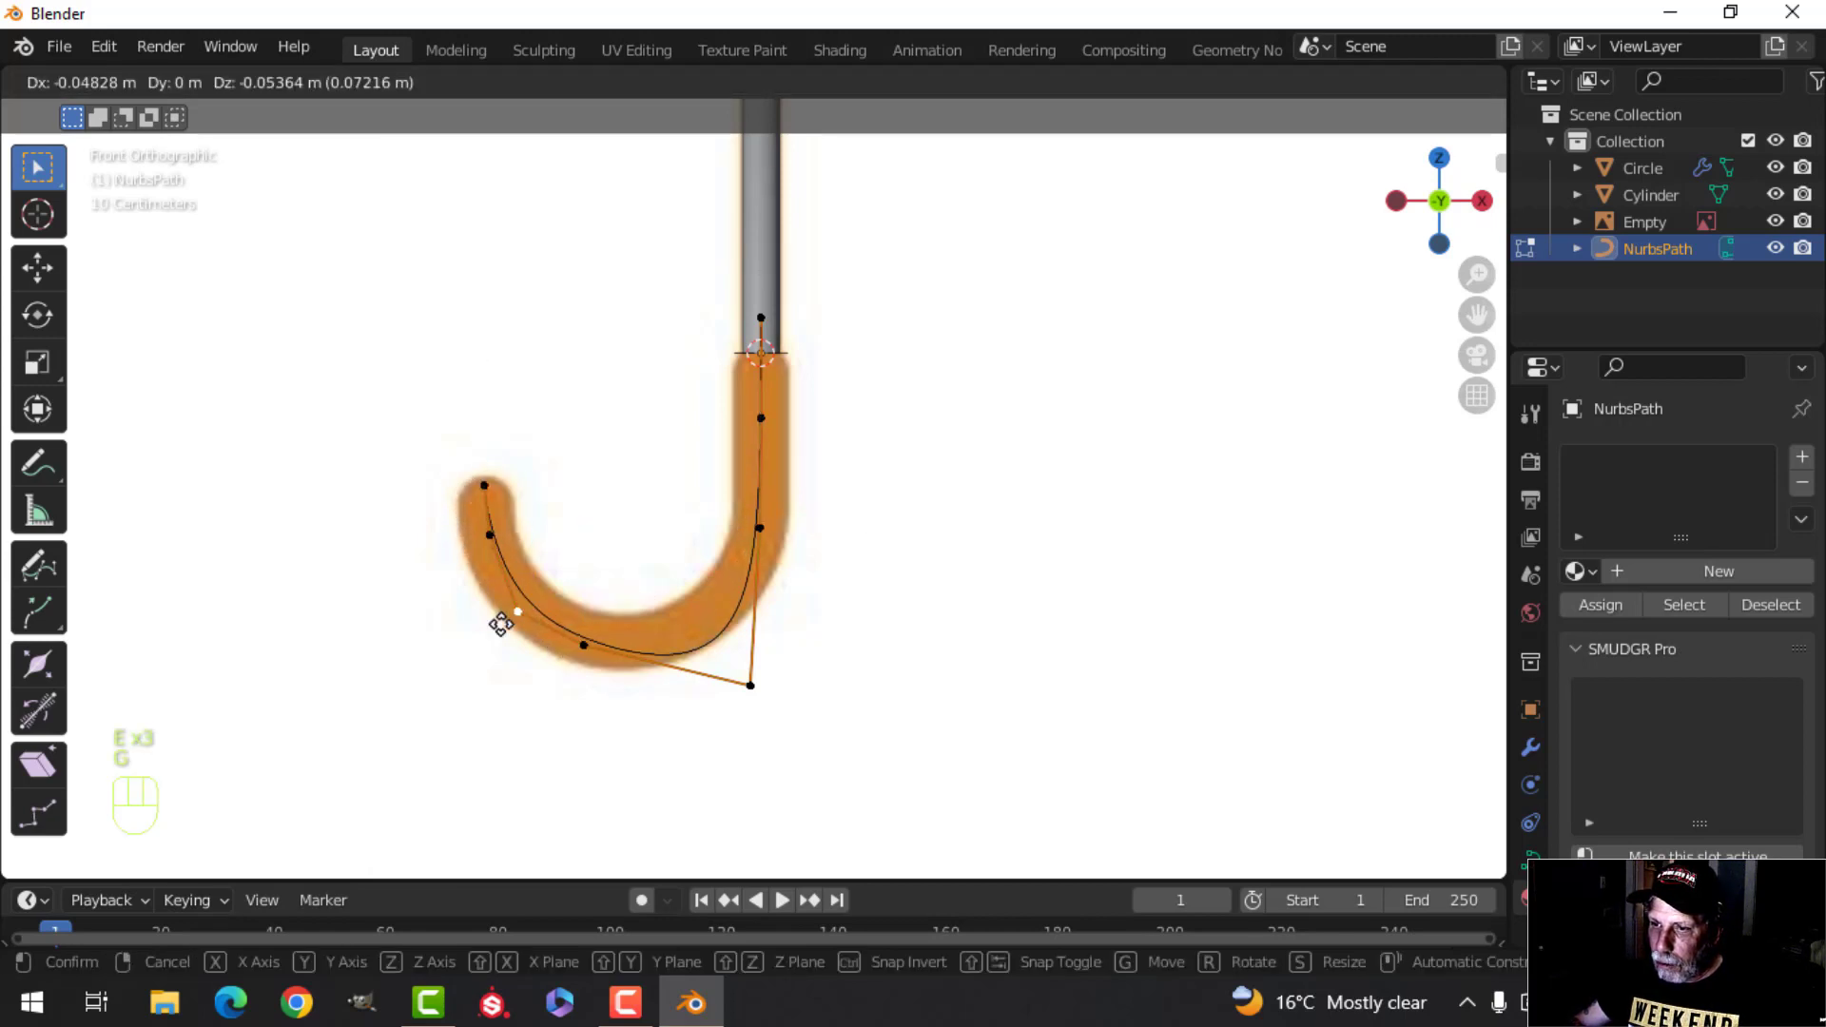
pyautogui.click(493, 630)
pyautogui.click(570, 658)
pyautogui.press('g')
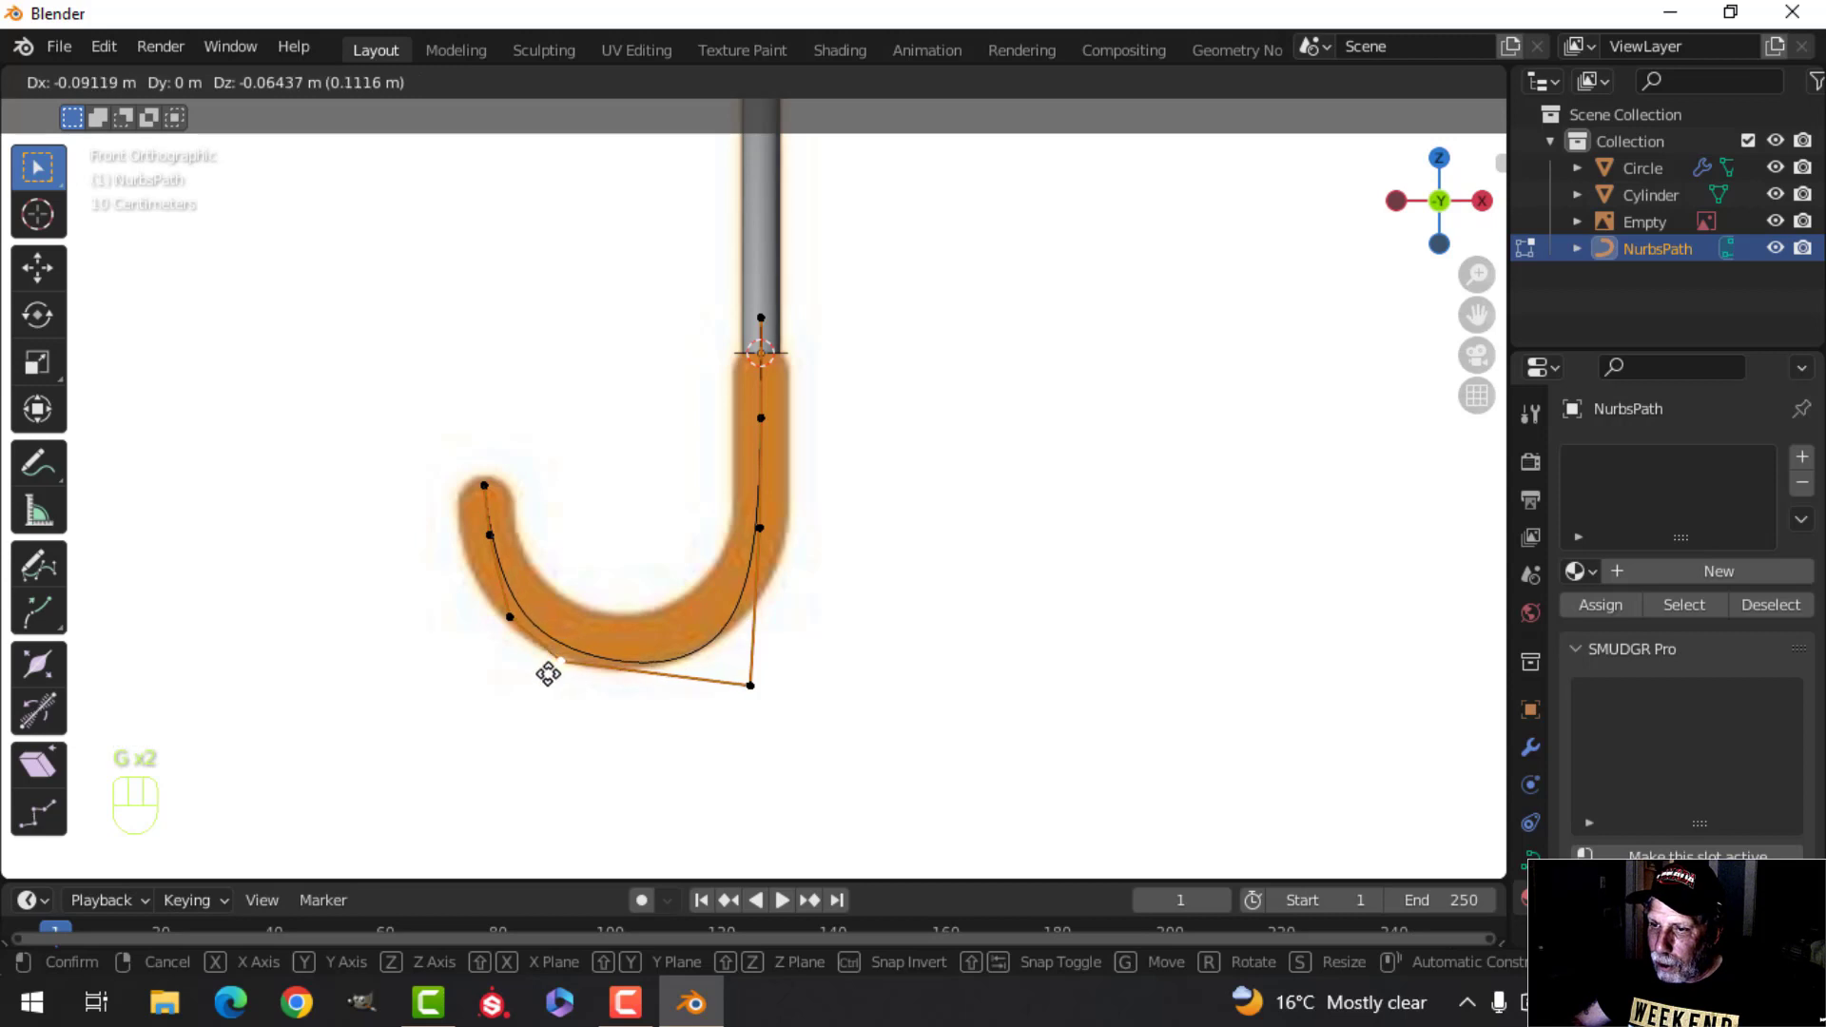
pyautogui.click(549, 673)
pyautogui.click(751, 684)
pyautogui.press('g')
pyautogui.click(737, 663)
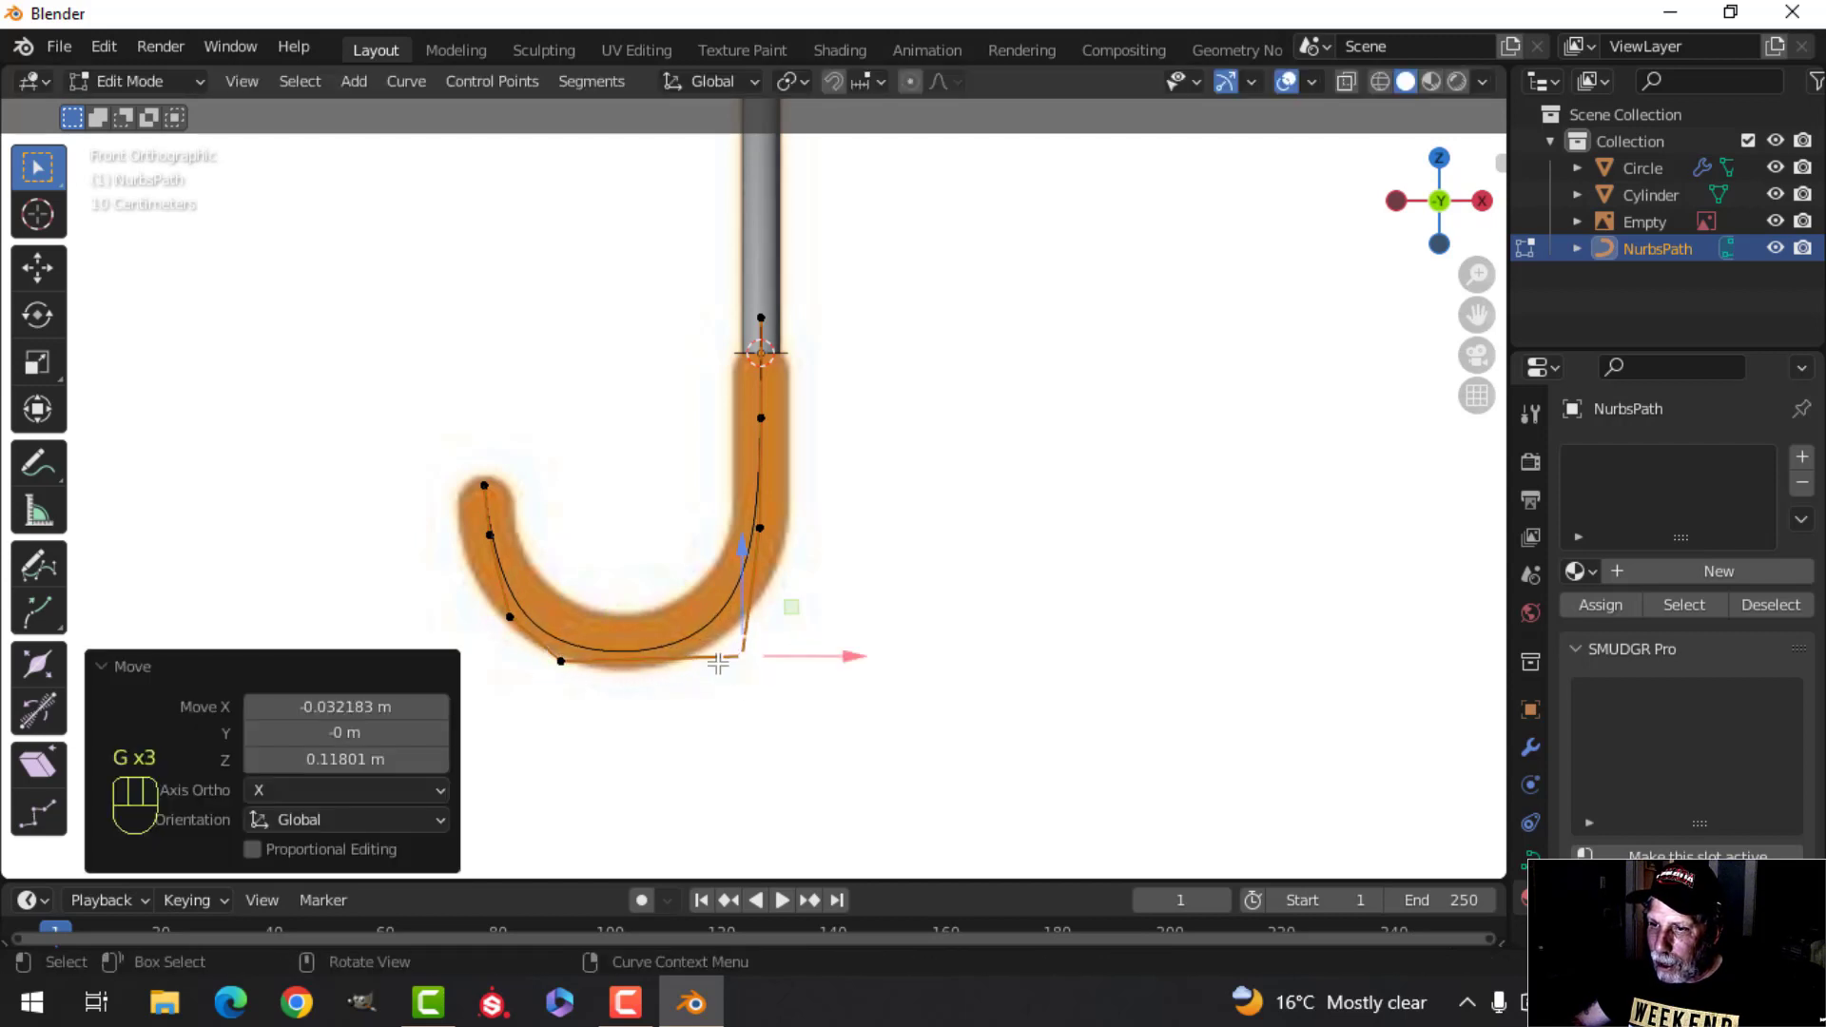
pyautogui.press('Tab')
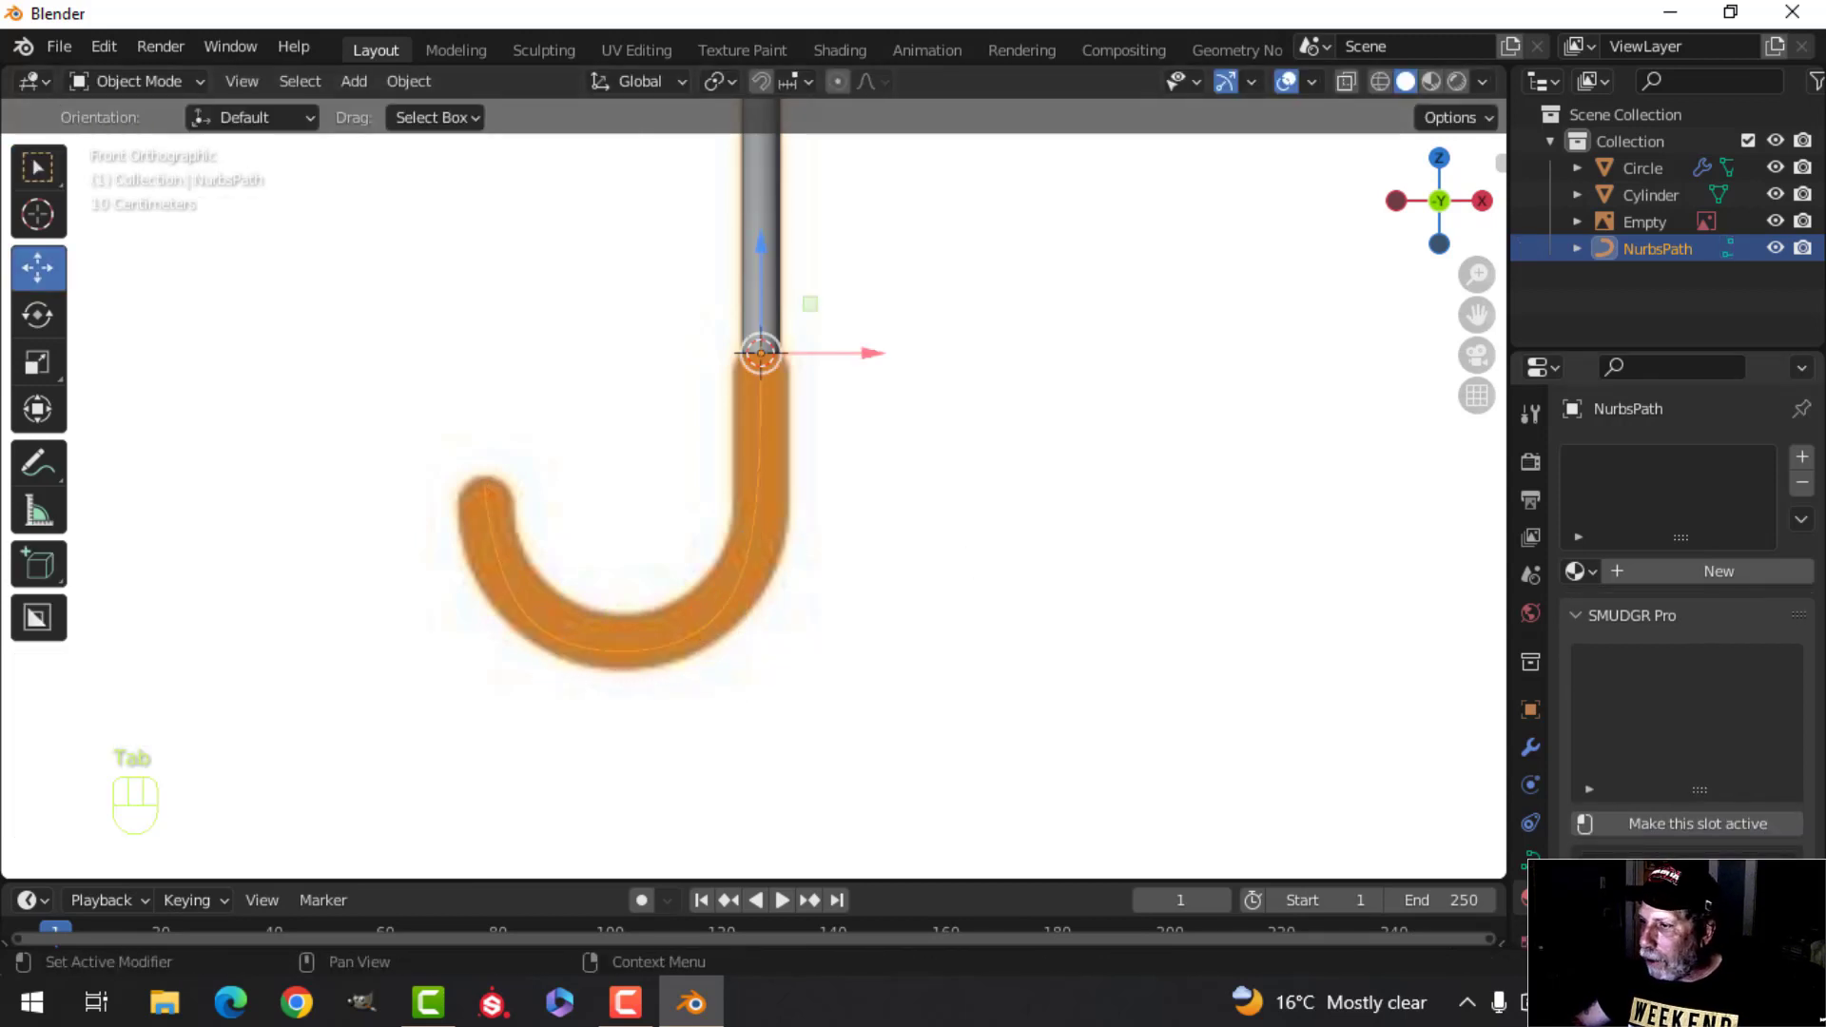
# Step: Give the handle curve a round bevel with a depth of 0.128 m
pyautogui.click(1531, 859)
pyautogui.scroll(-5, 1651, 767)
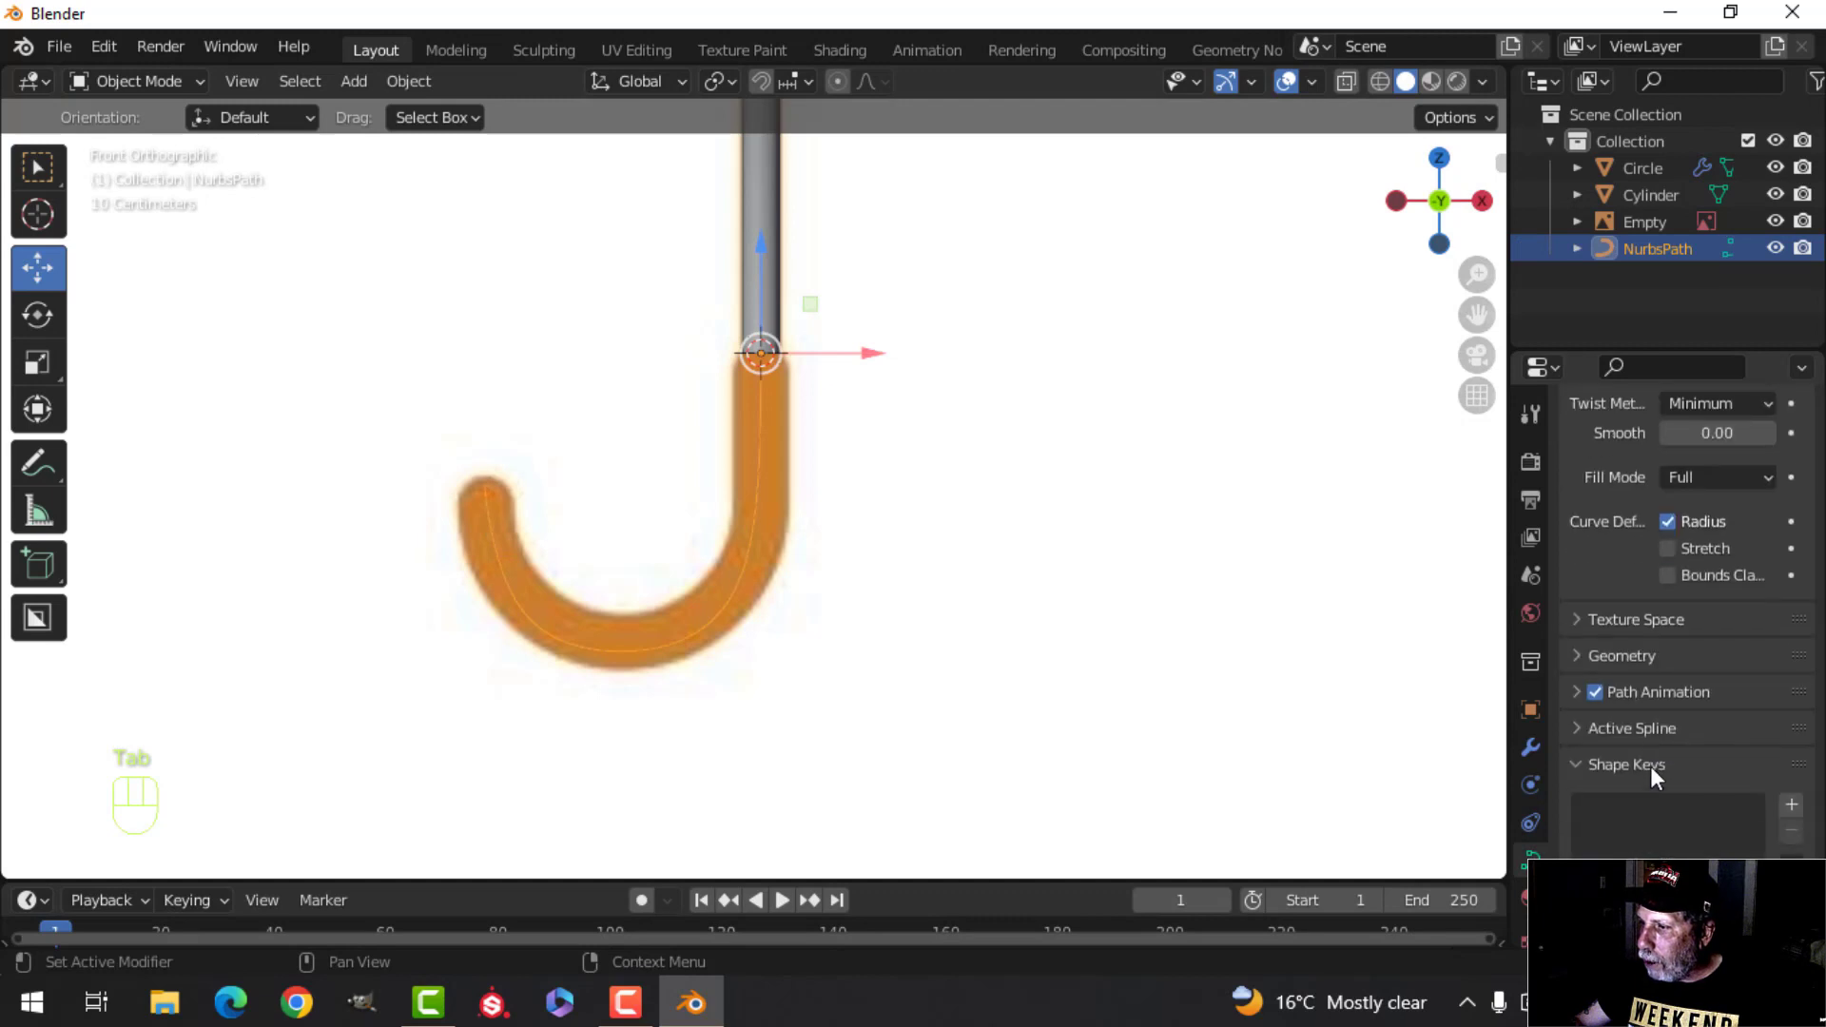
pyautogui.click(1581, 656)
pyautogui.scroll(-4, 1729, 715)
pyautogui.moveTo(1690, 763); pyautogui.dragTo(1750, 762)
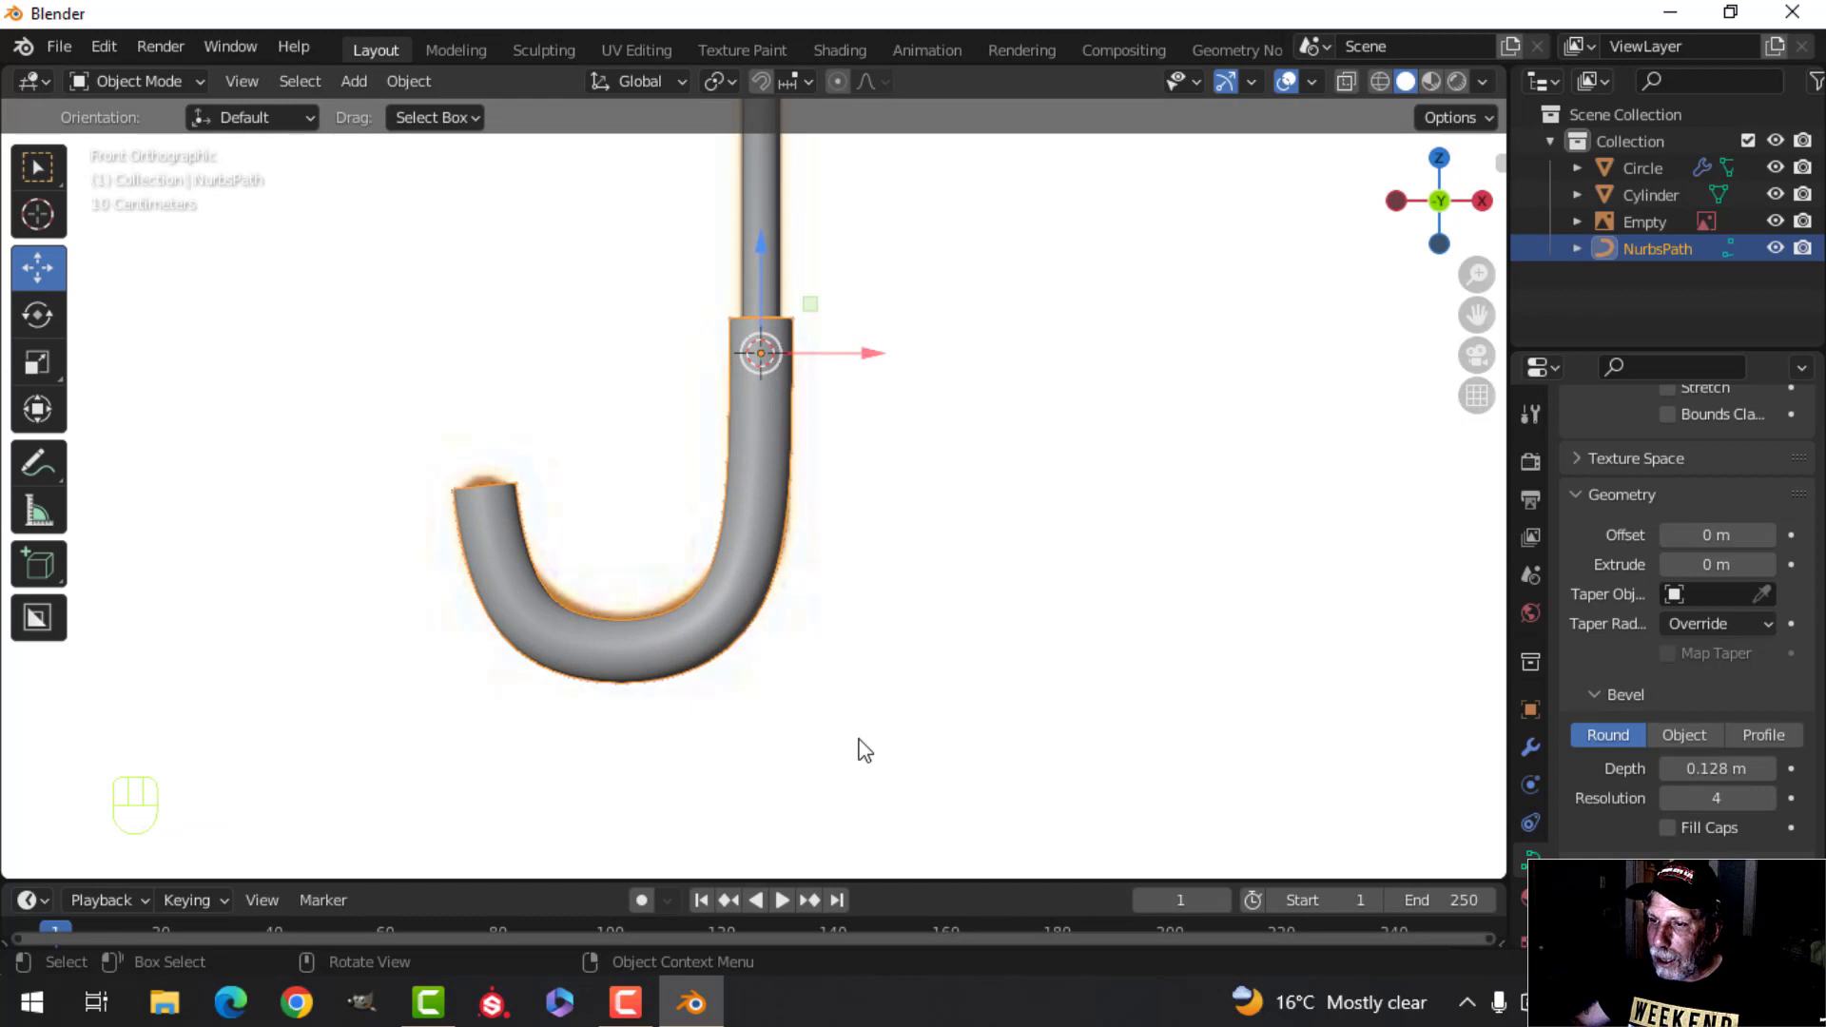
# Step: Adjust three control points along the handle curve's lower bend to match the reference hook, and leave edit mode
pyautogui.press('Tab')
pyautogui.click(563, 661)
pyautogui.press('g')
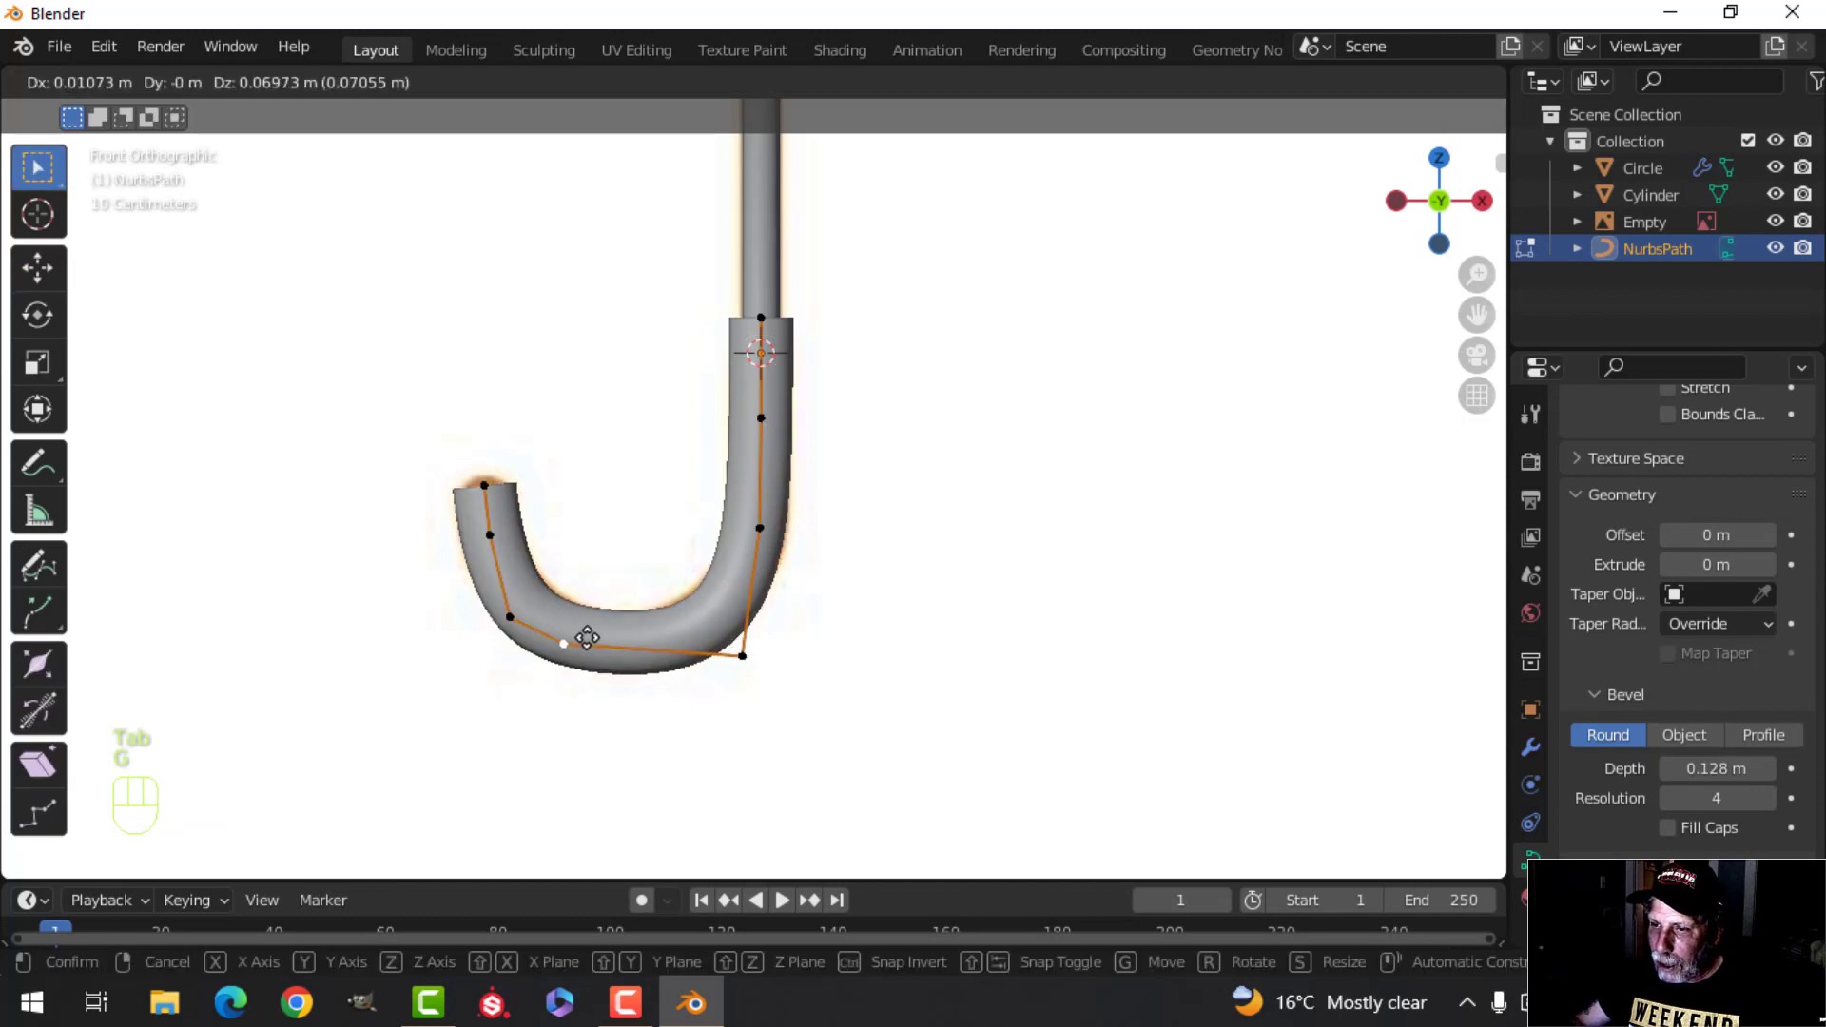
pyautogui.click(589, 640)
pyautogui.press('g')
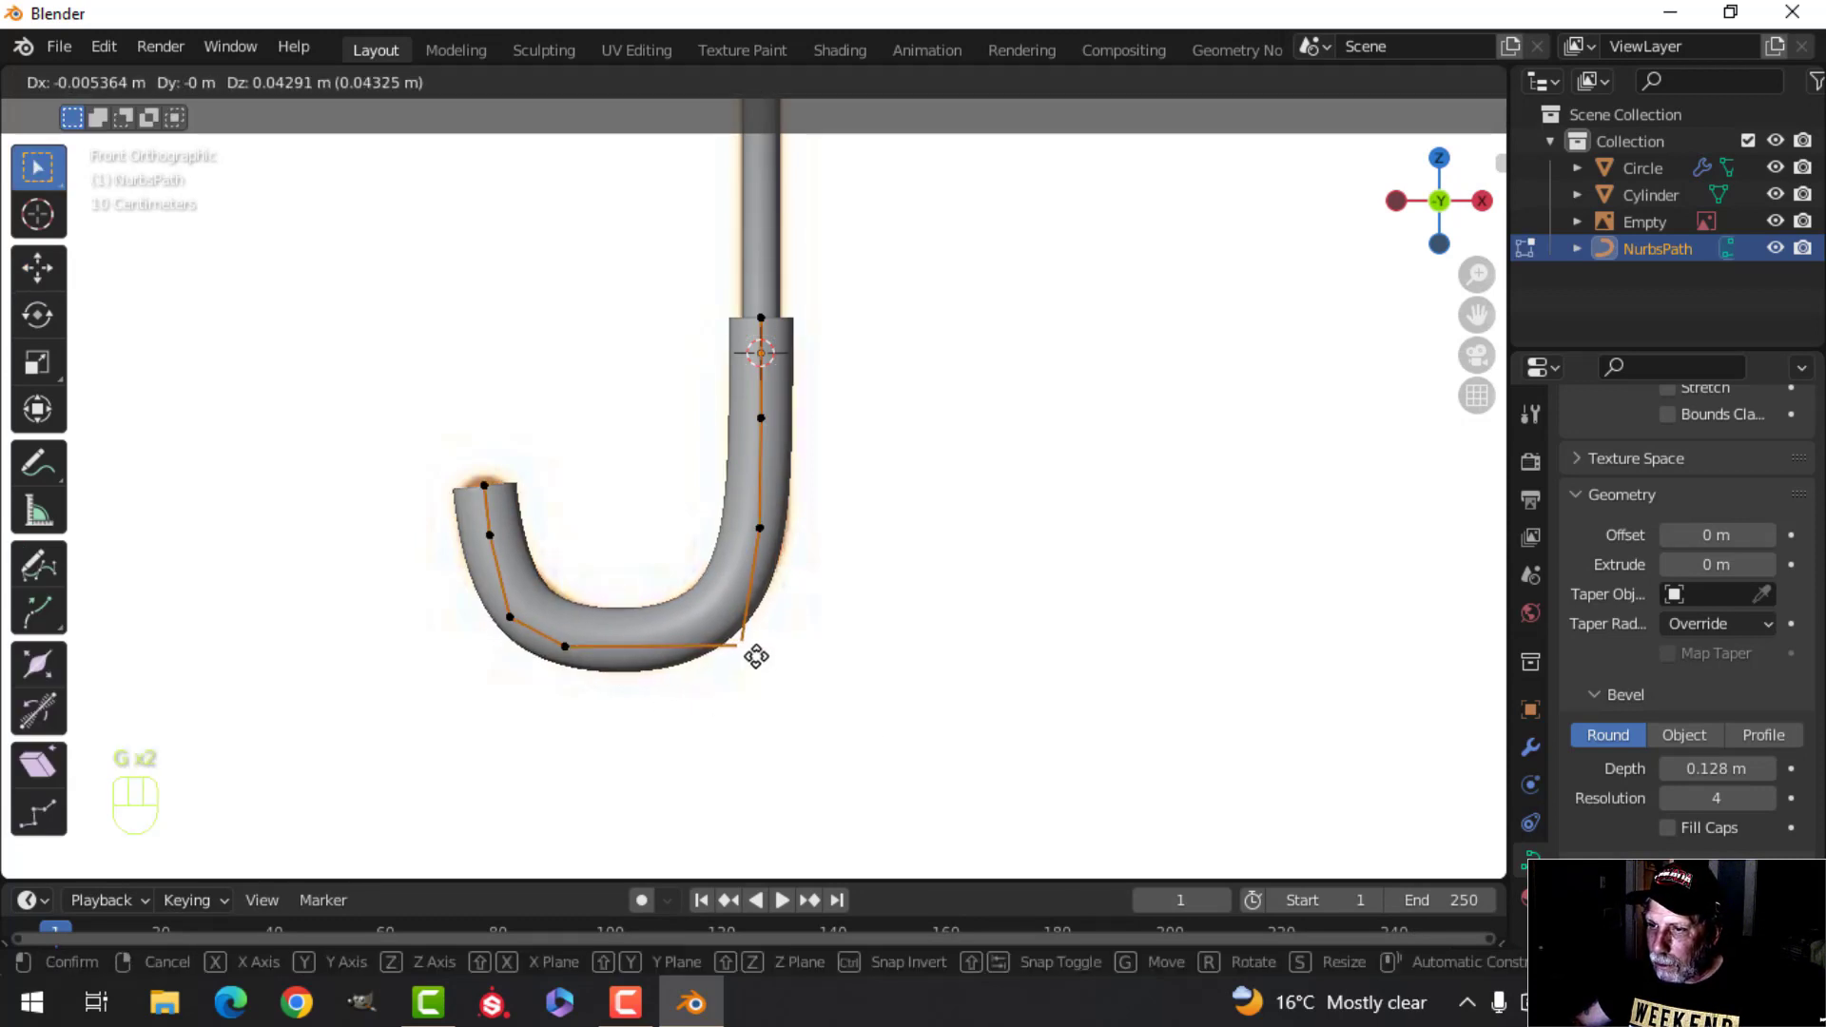
pyautogui.click(751, 655)
pyautogui.press('g')
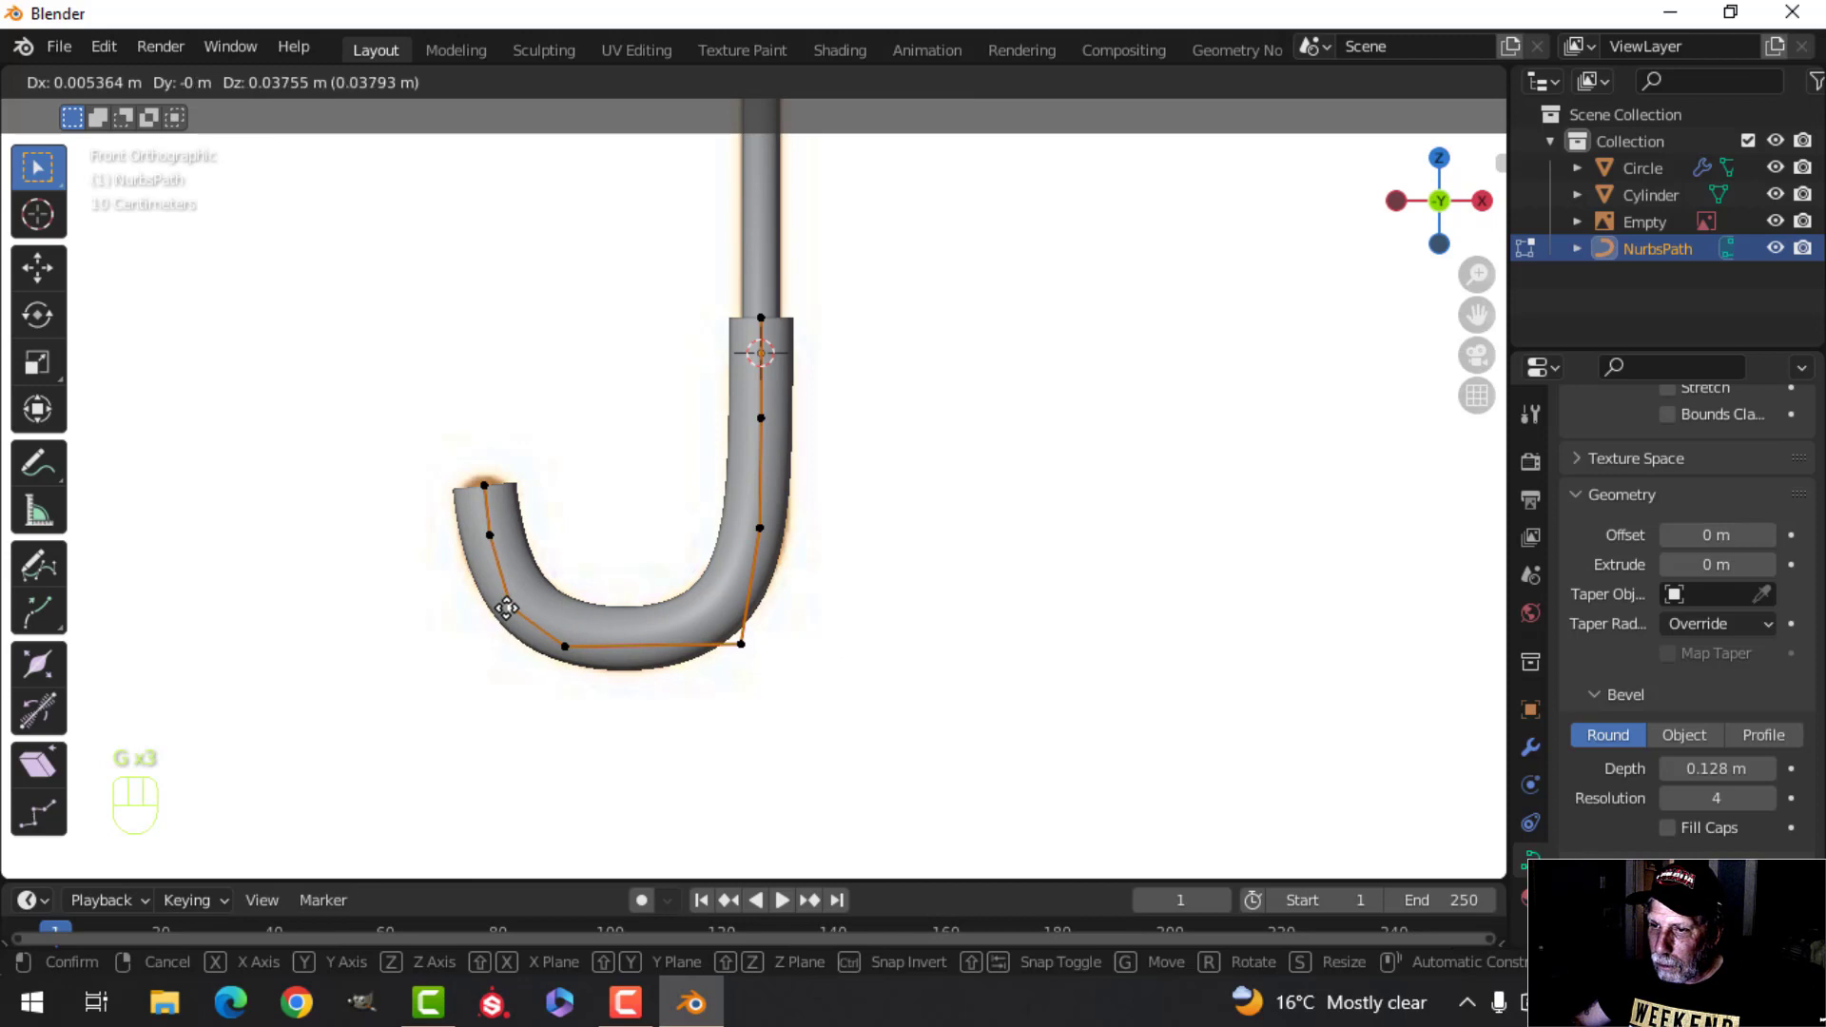
pyautogui.click(506, 608)
pyautogui.press('Tab')
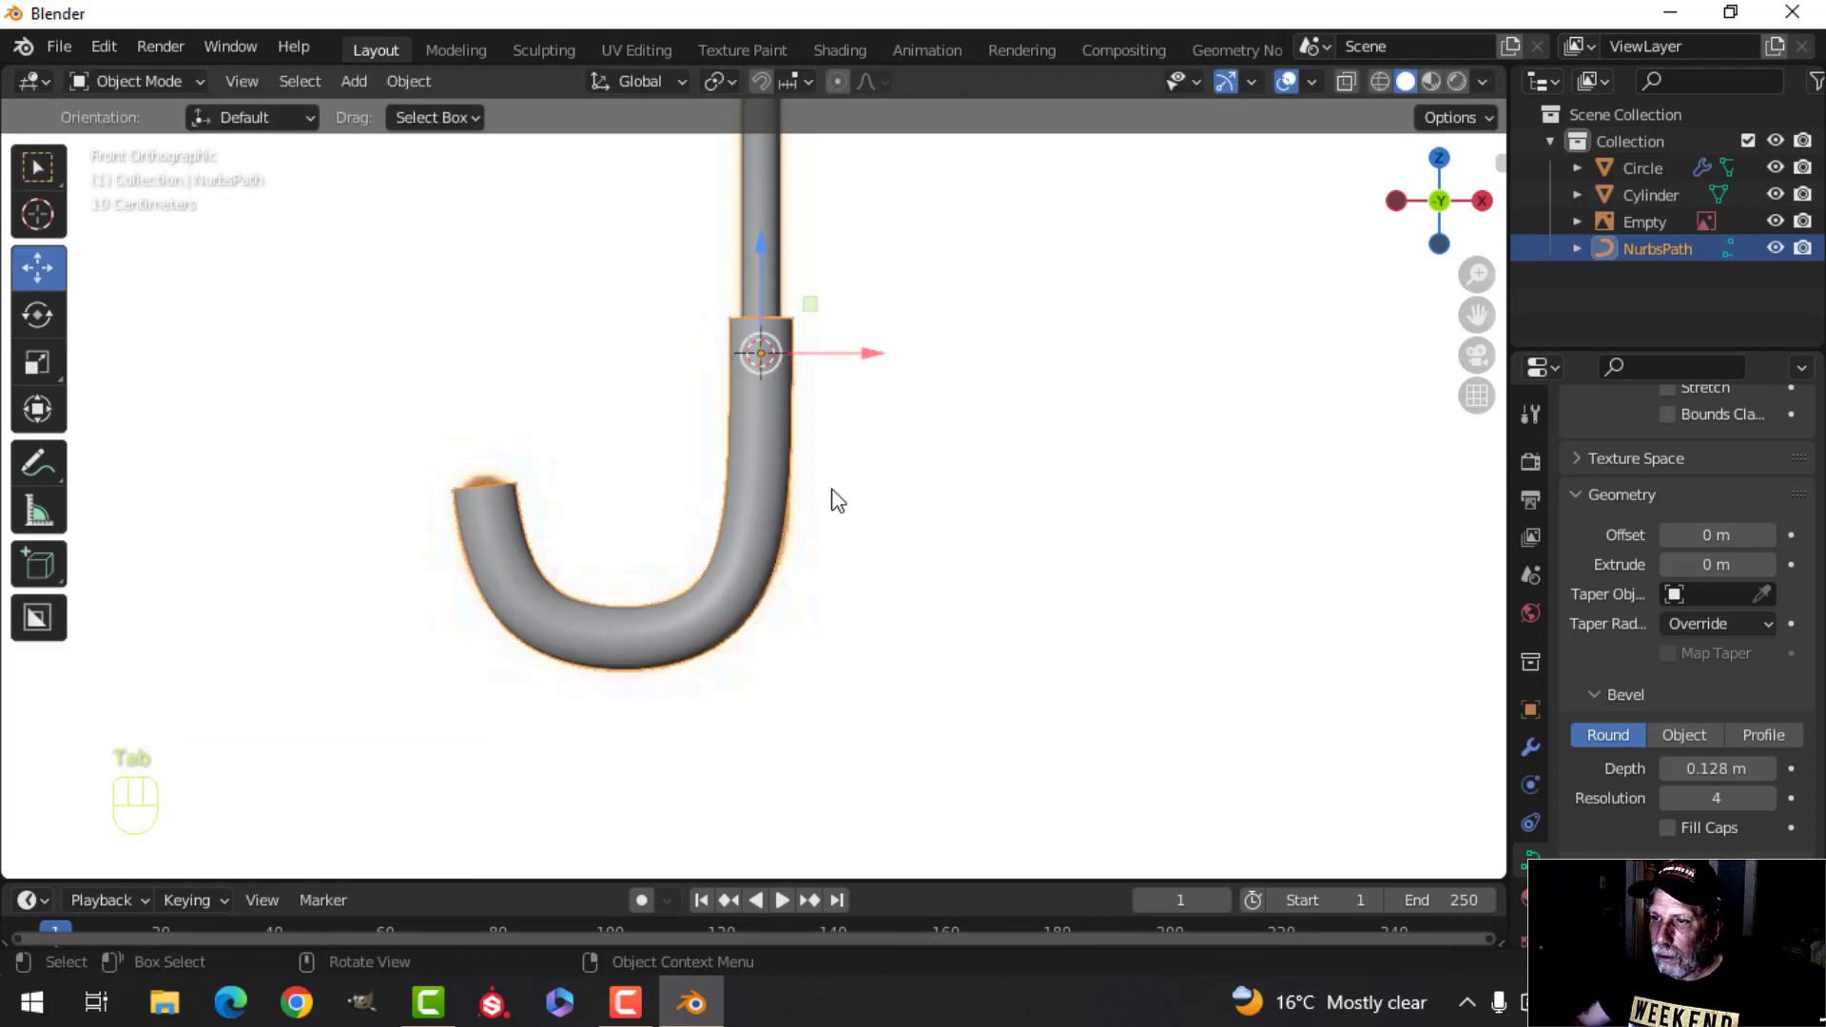
# Step: Shift the control point at the hook's tip about 0.016 m along X and set the curve's resolution to 3
pyautogui.scroll(8, 1695, 580)
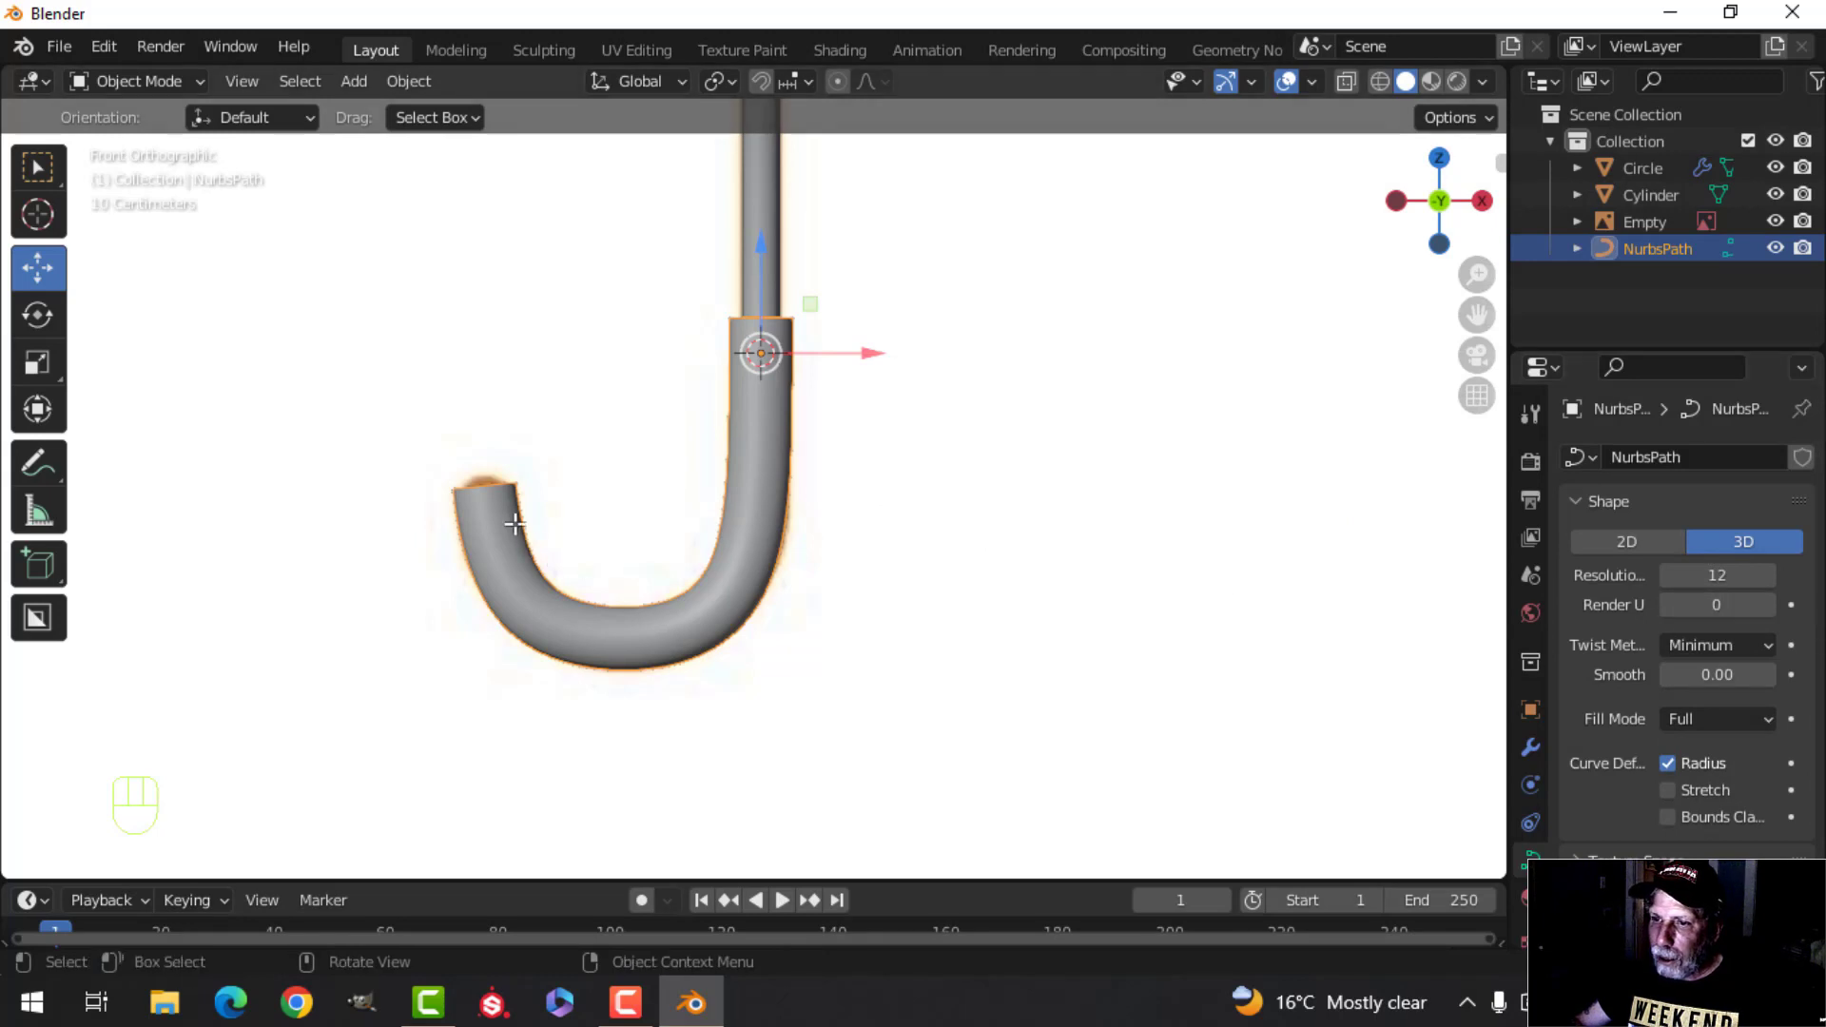
pyautogui.press('Tab')
pyautogui.click(494, 483)
pyautogui.press('g')
pyautogui.click(777, 491)
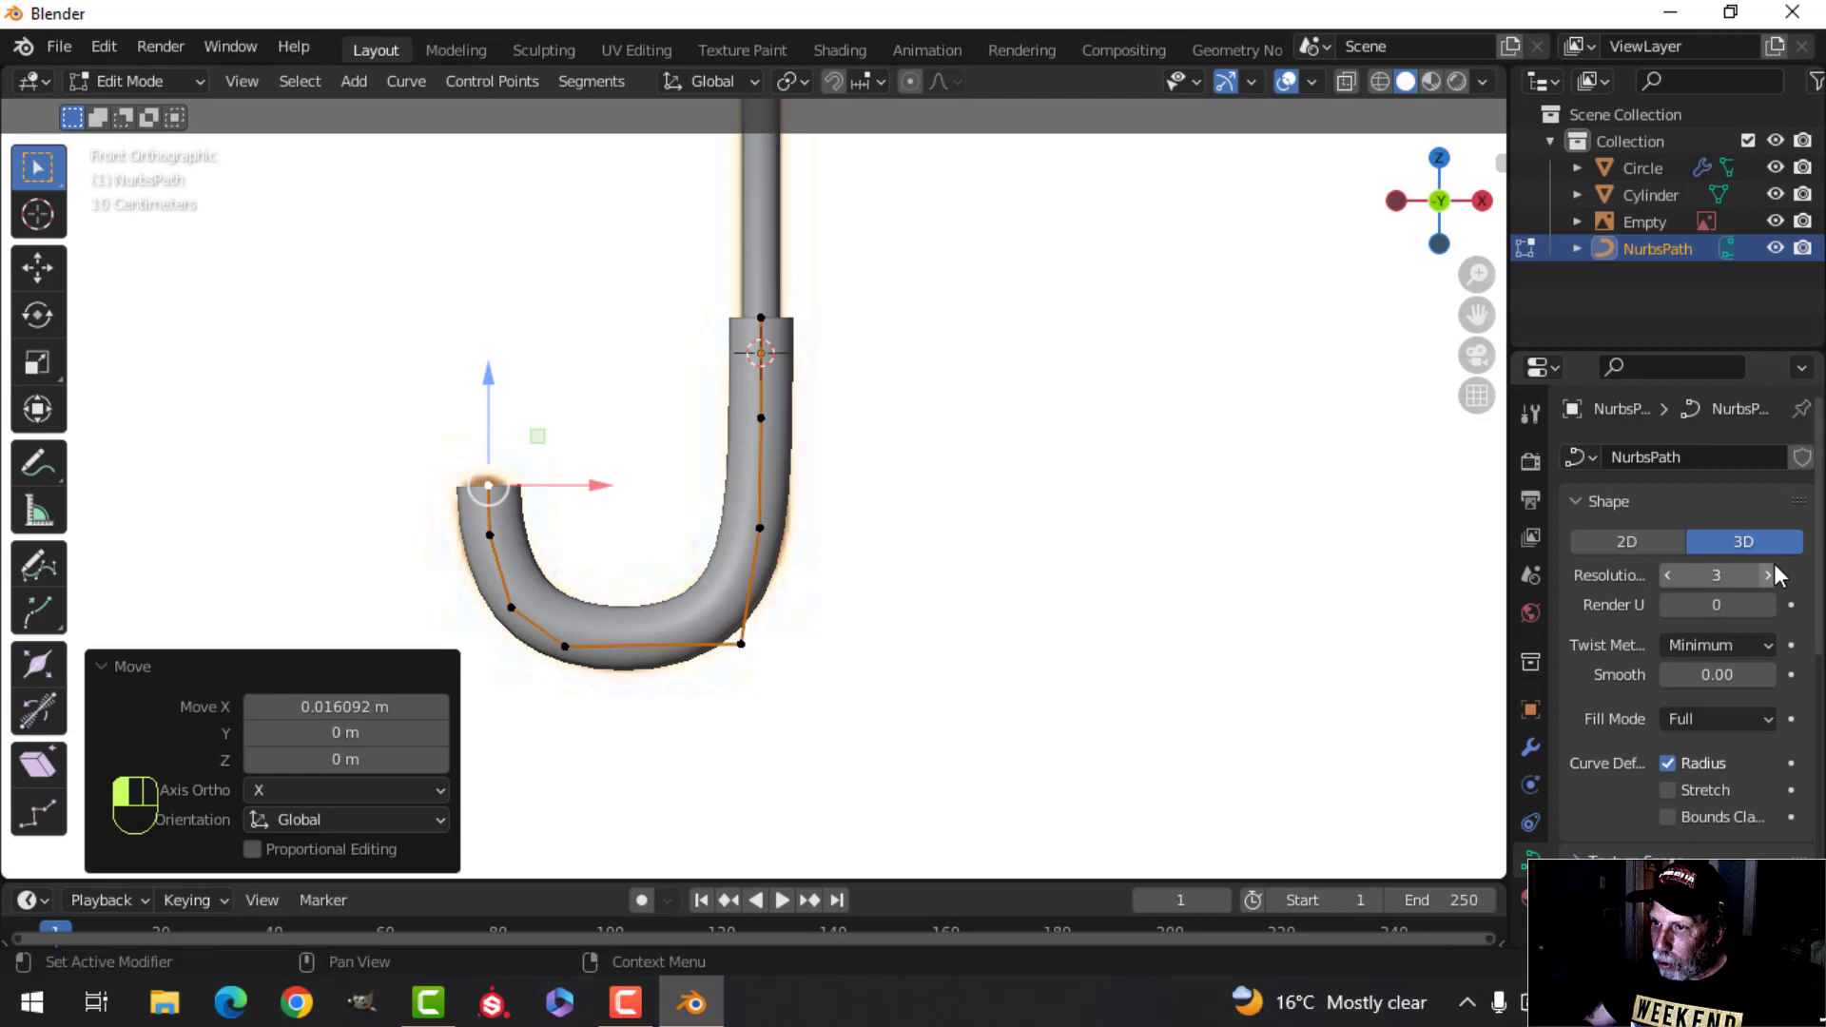
pyautogui.press('Tab')
# Step: Convert the handle curve to a mesh
pyautogui.rightClick(792, 423)
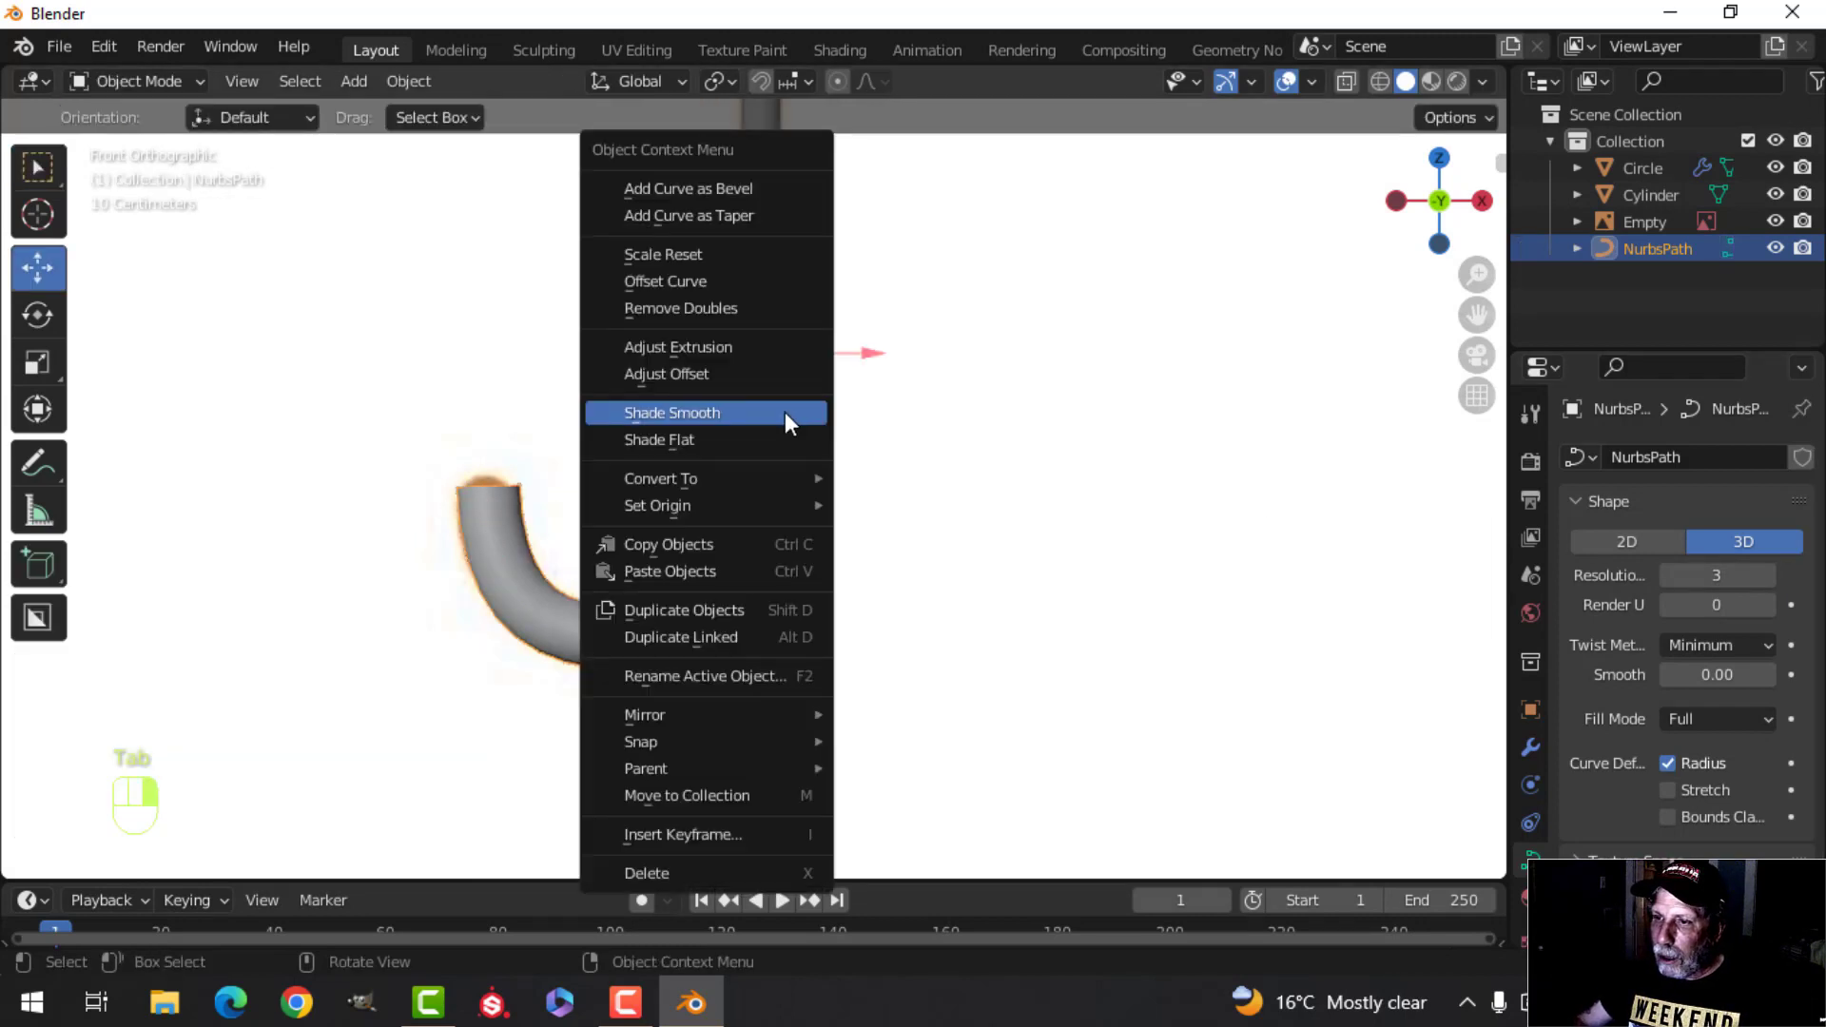
pyautogui.moveTo(723, 477)
pyautogui.click(896, 481)
# Step: Extrude the edge loop at the handle's open upper end and scale it inward around the pole
pyautogui.press('Tab')
pyautogui.moveTo(972, 438); pyautogui.dragTo(990, 526, button='middle')
pyautogui.scroll(3, 897, 555)
pyautogui.press('2')
pyautogui.keyDown('alt'); pyautogui.keyDown('shift'); pyautogui.click(739, 559); pyautogui.keyUp('shift'); pyautogui.keyUp('alt')
pyautogui.press('e')
pyautogui.rightClick(1103, 489)
pyautogui.press('s')
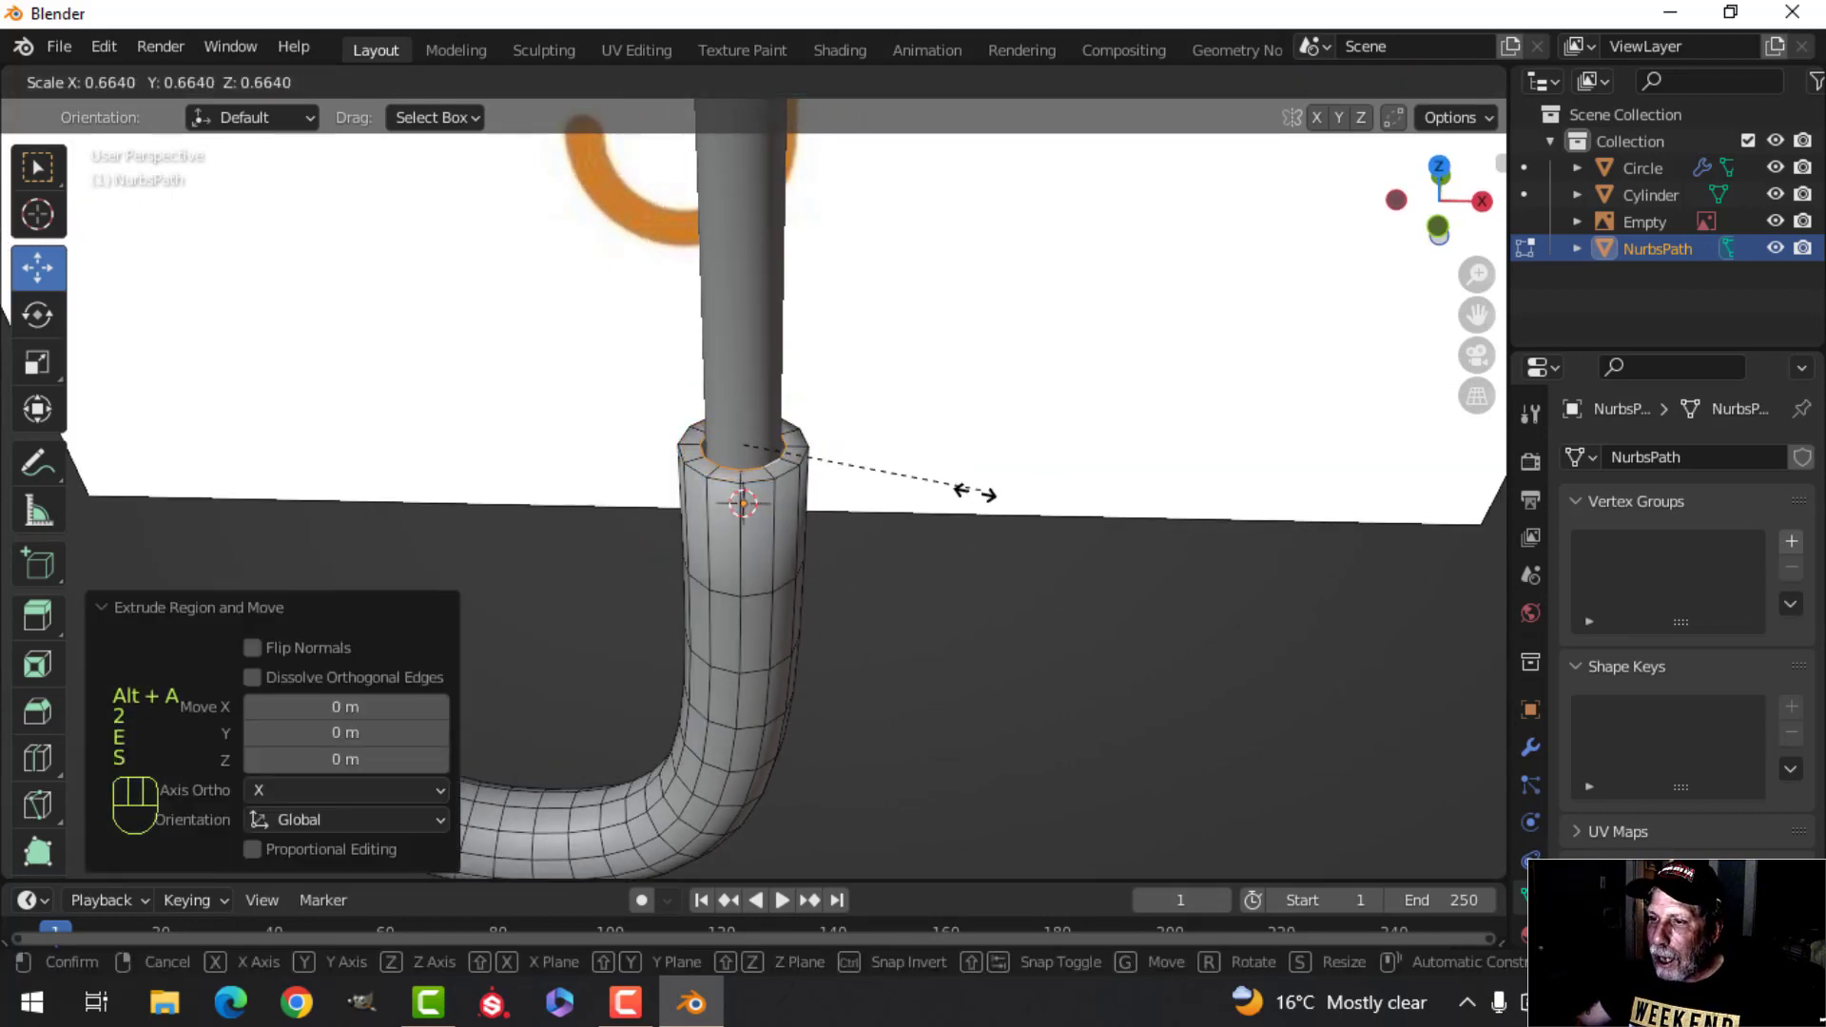
pyautogui.click(930, 494)
# Step: Bevel the outer rim at the handle's upper end with a width of 0.0228 m and 2 segments
pyautogui.hotkey('alt', 'a')
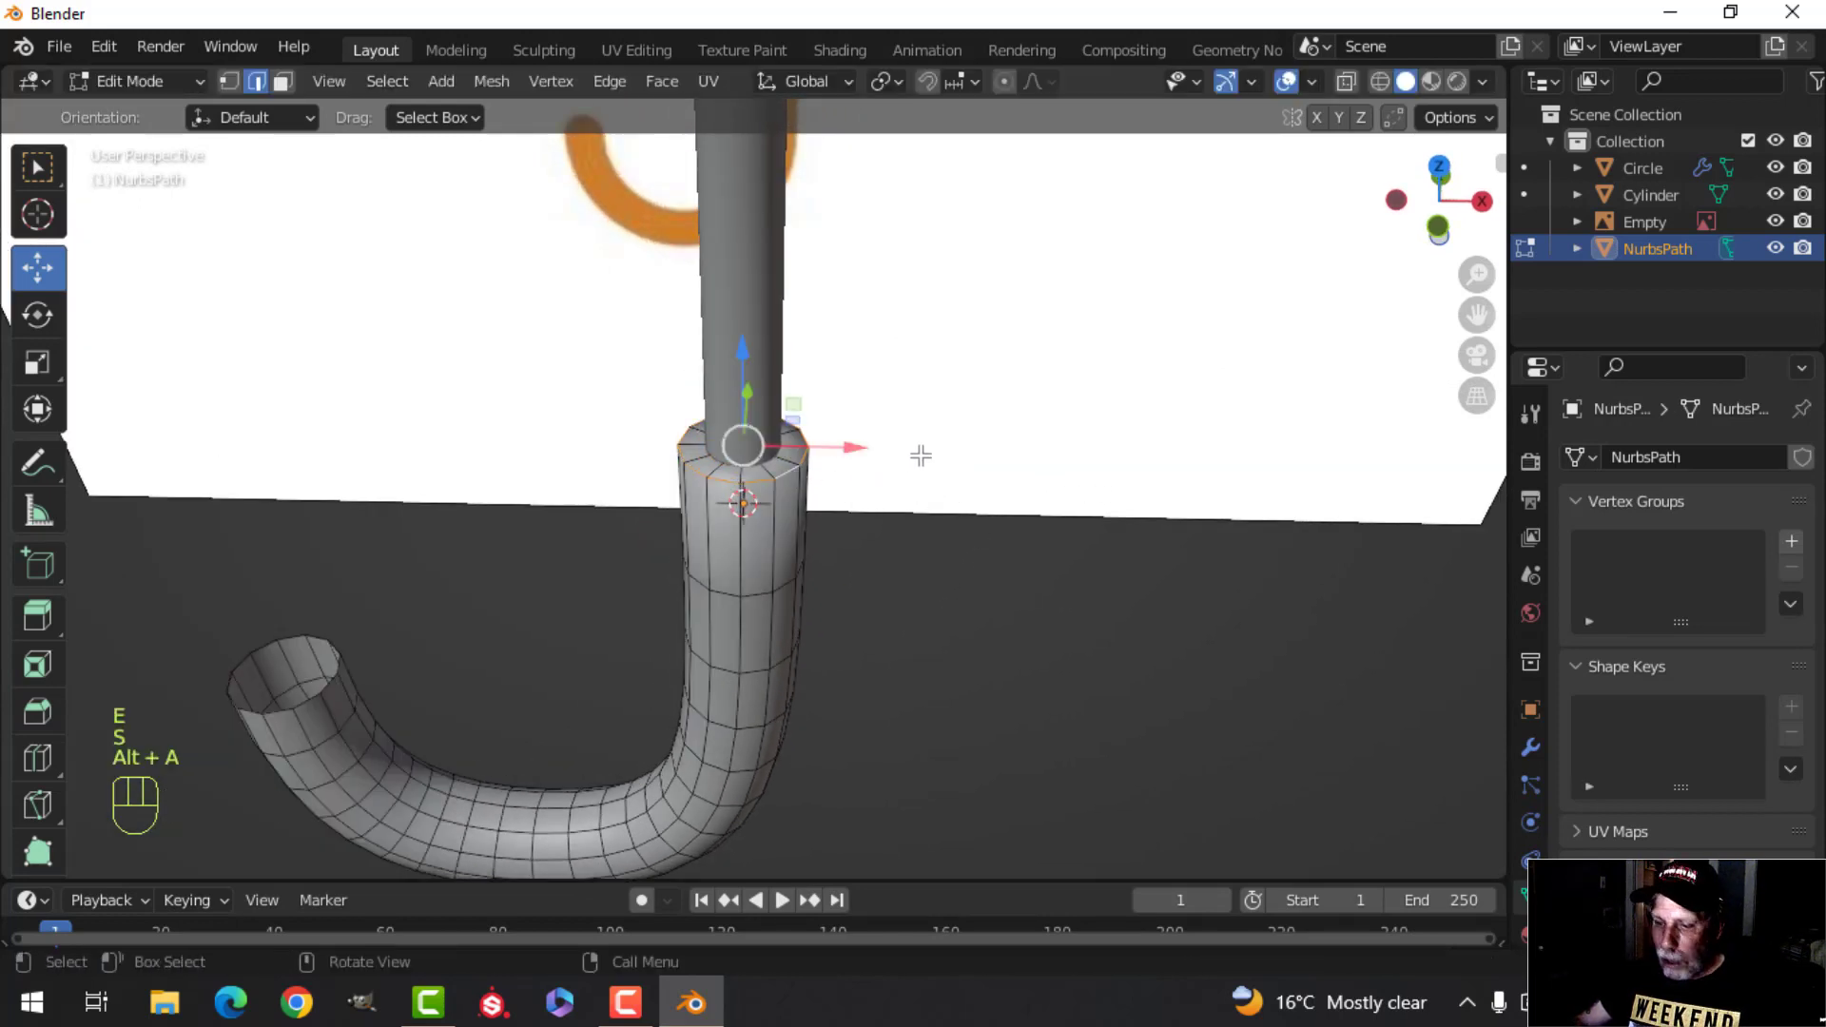
pyautogui.hotkey('ctrl', 'b')
pyautogui.click(889, 542)
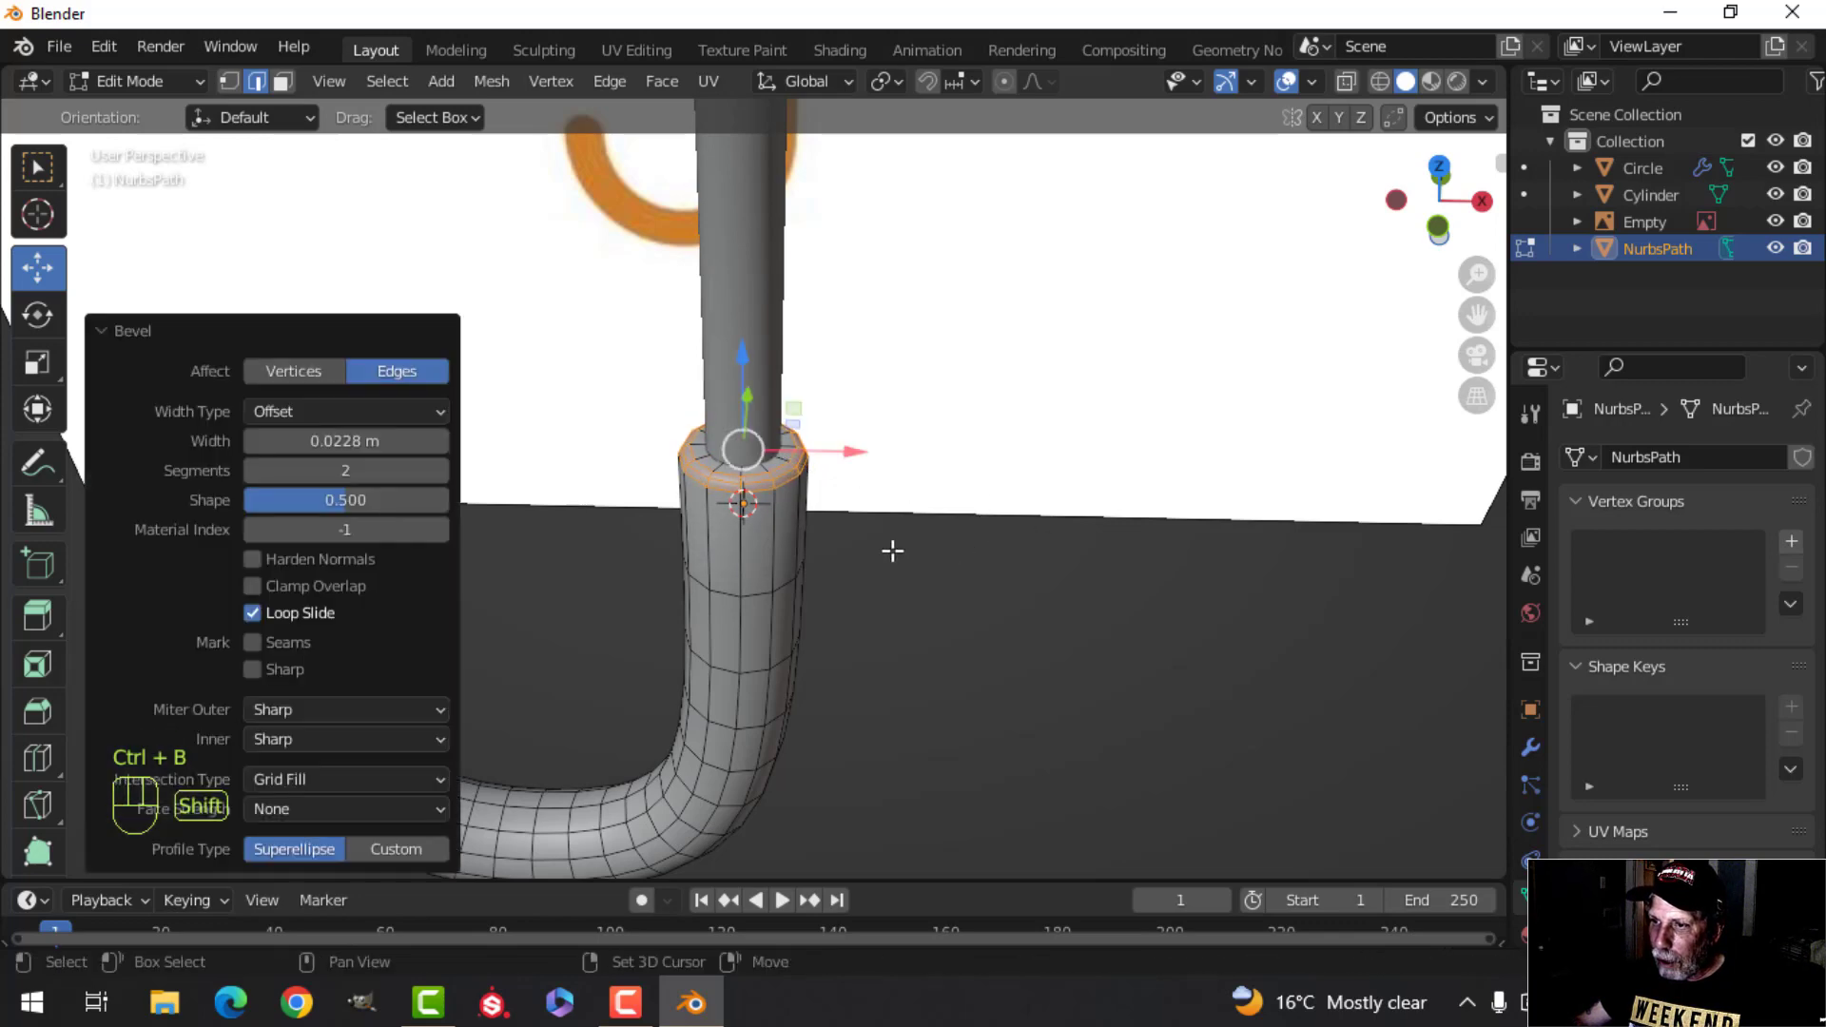
pyautogui.hotkey('alt', 'a')
# Step: Cap the open hook tip with a face and round its rim with a 0.0972 m bevel of 4 segments
pyautogui.moveTo(522, 567); pyautogui.dragTo(752, 681, button='middle')
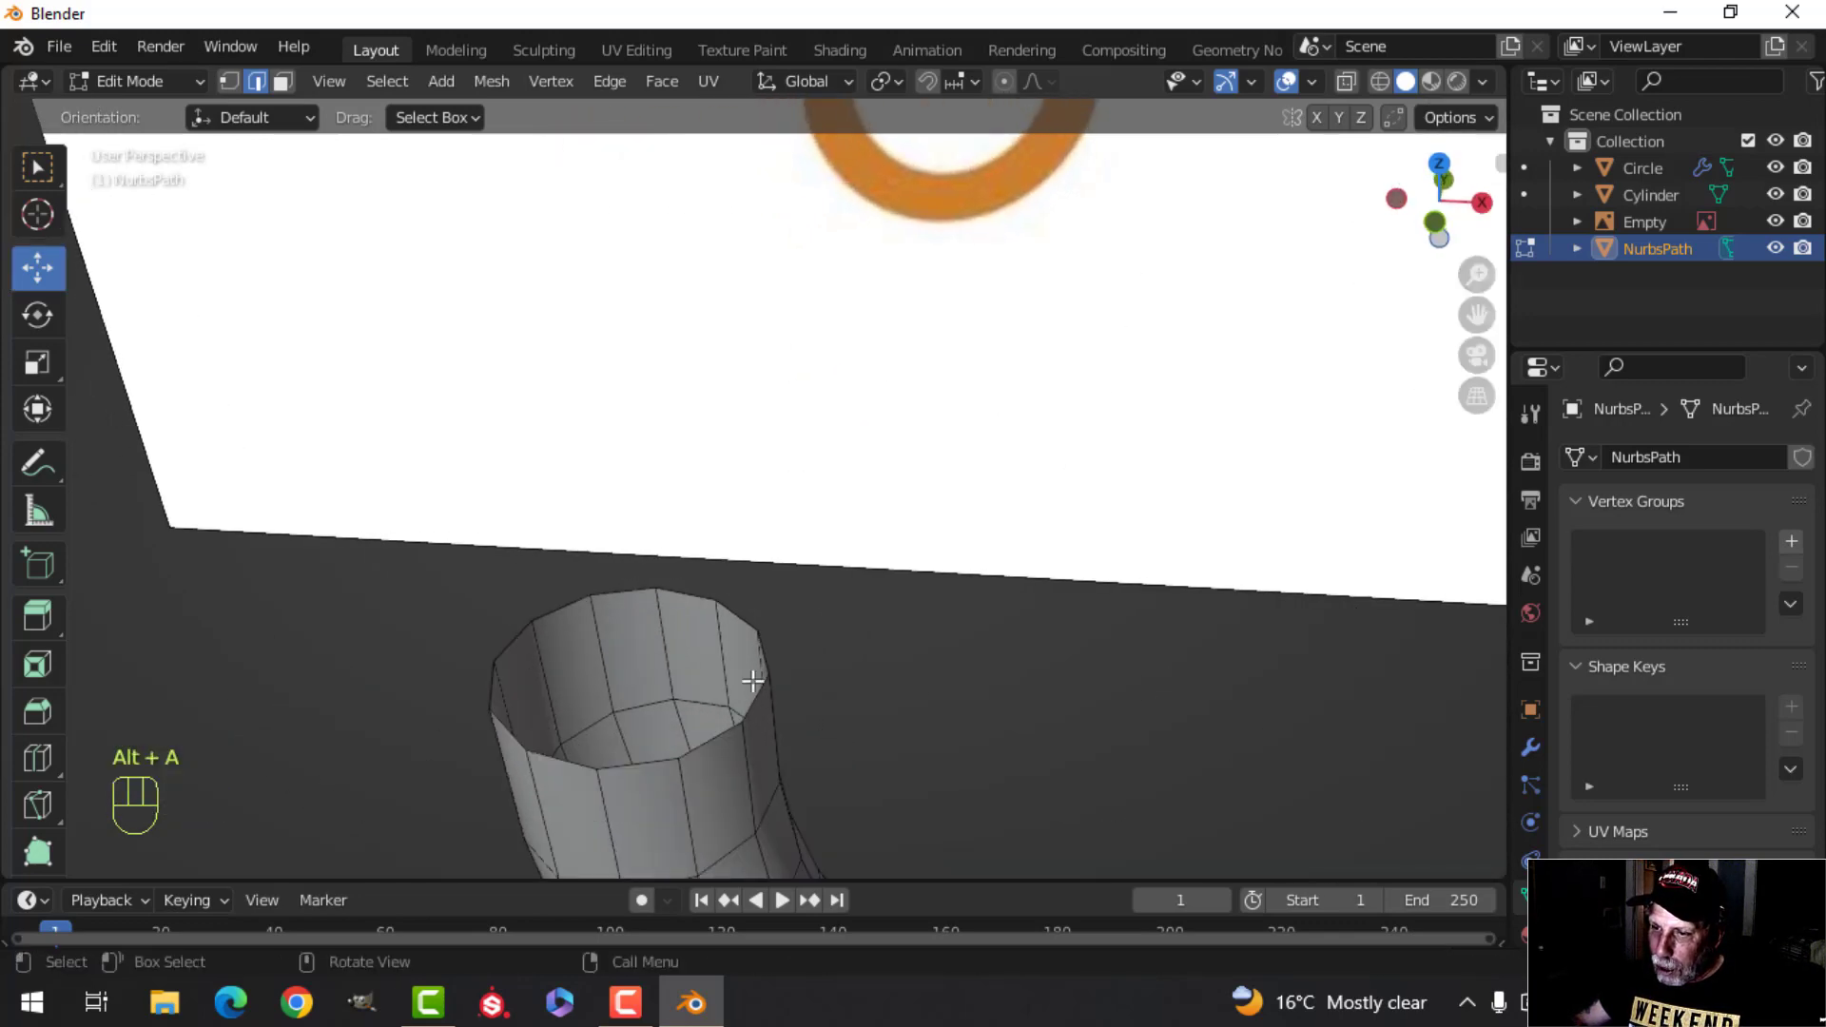
pyautogui.keyDown('alt'); pyautogui.keyDown('shift'); pyautogui.click(702, 753); pyautogui.keyUp('shift'); pyautogui.keyUp('alt')
pyautogui.moveTo(702, 752); pyautogui.dragTo(810, 638, button='middle')
pyautogui.press('f')
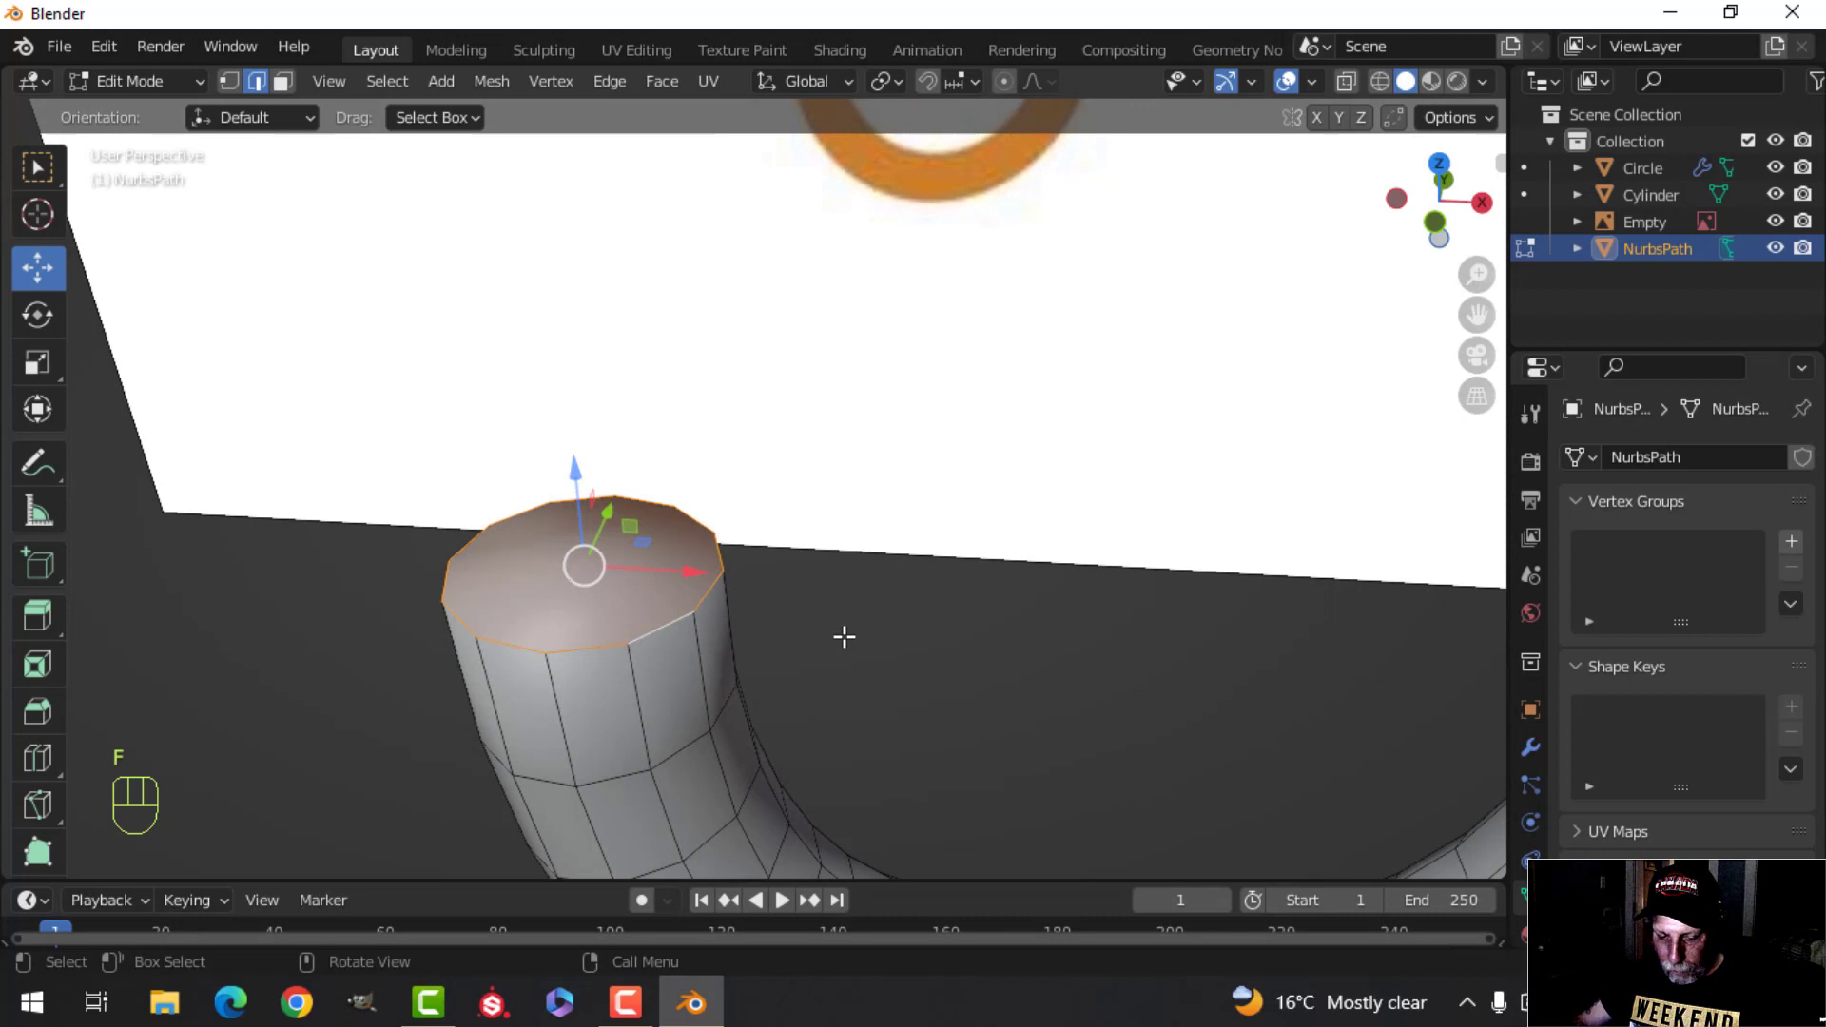
pyautogui.hotkey('ctrl', 'b')
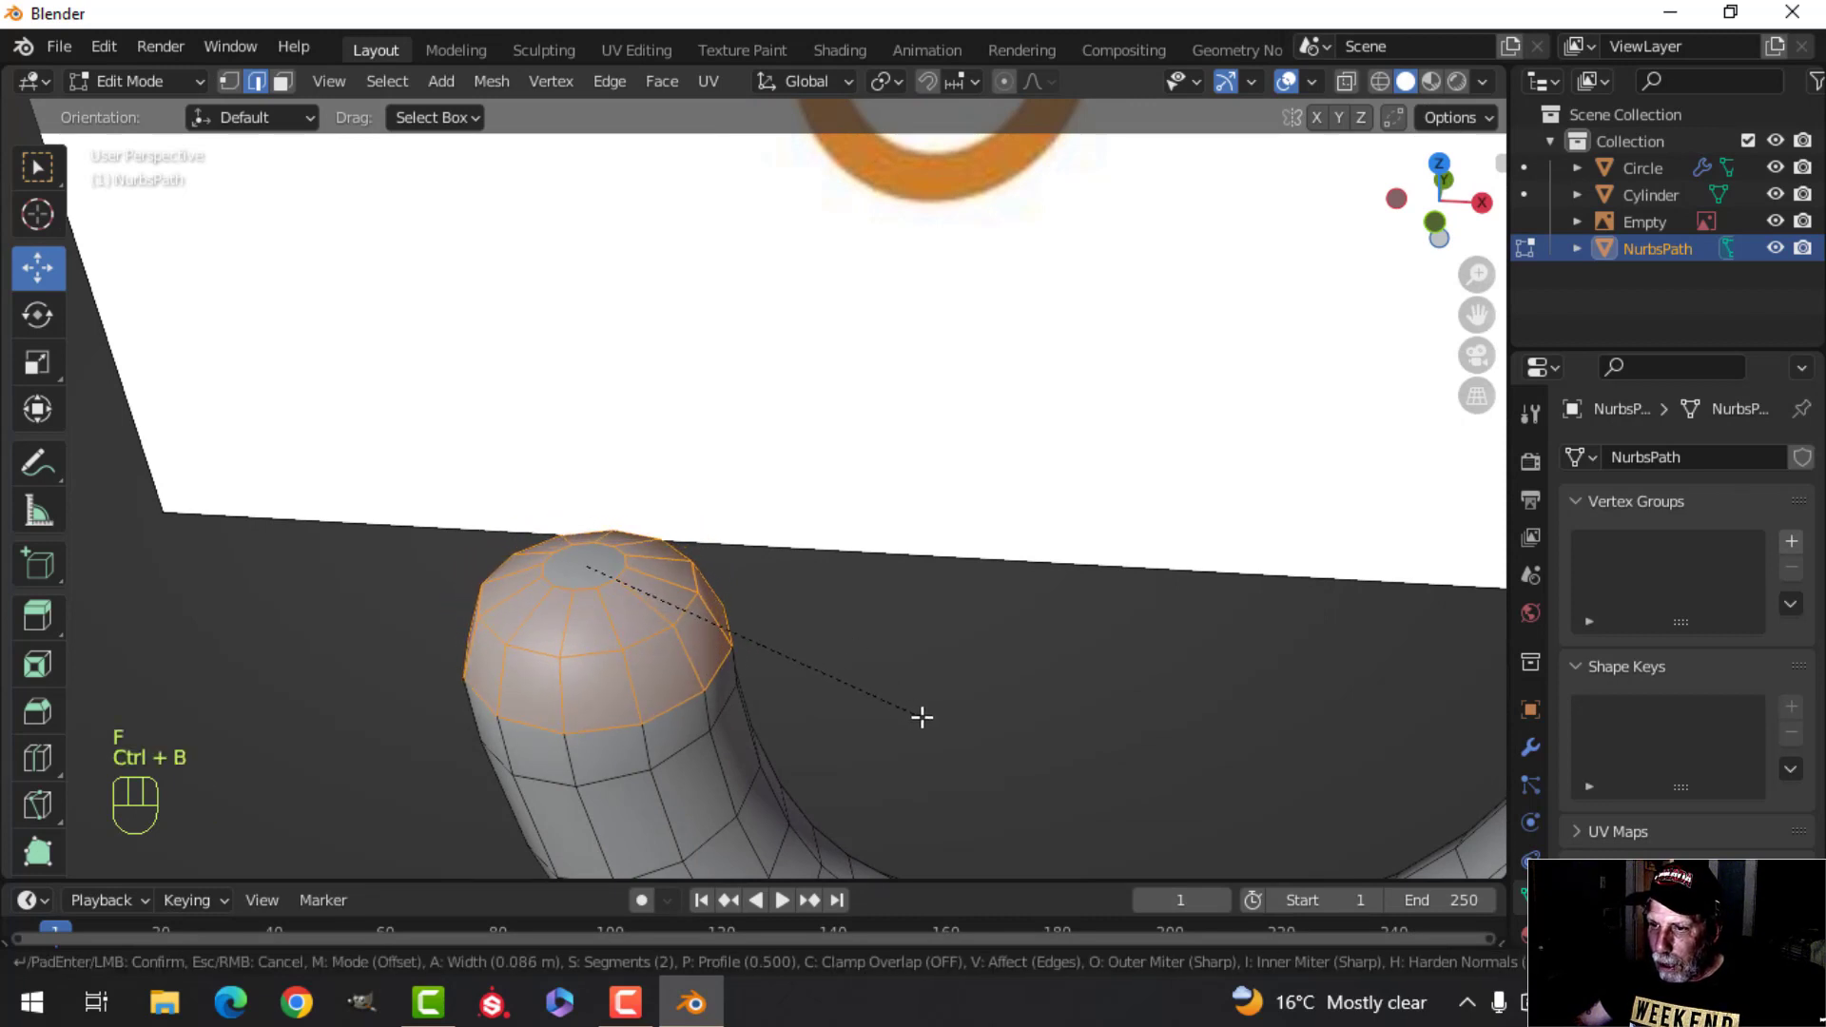
pyautogui.click(928, 732)
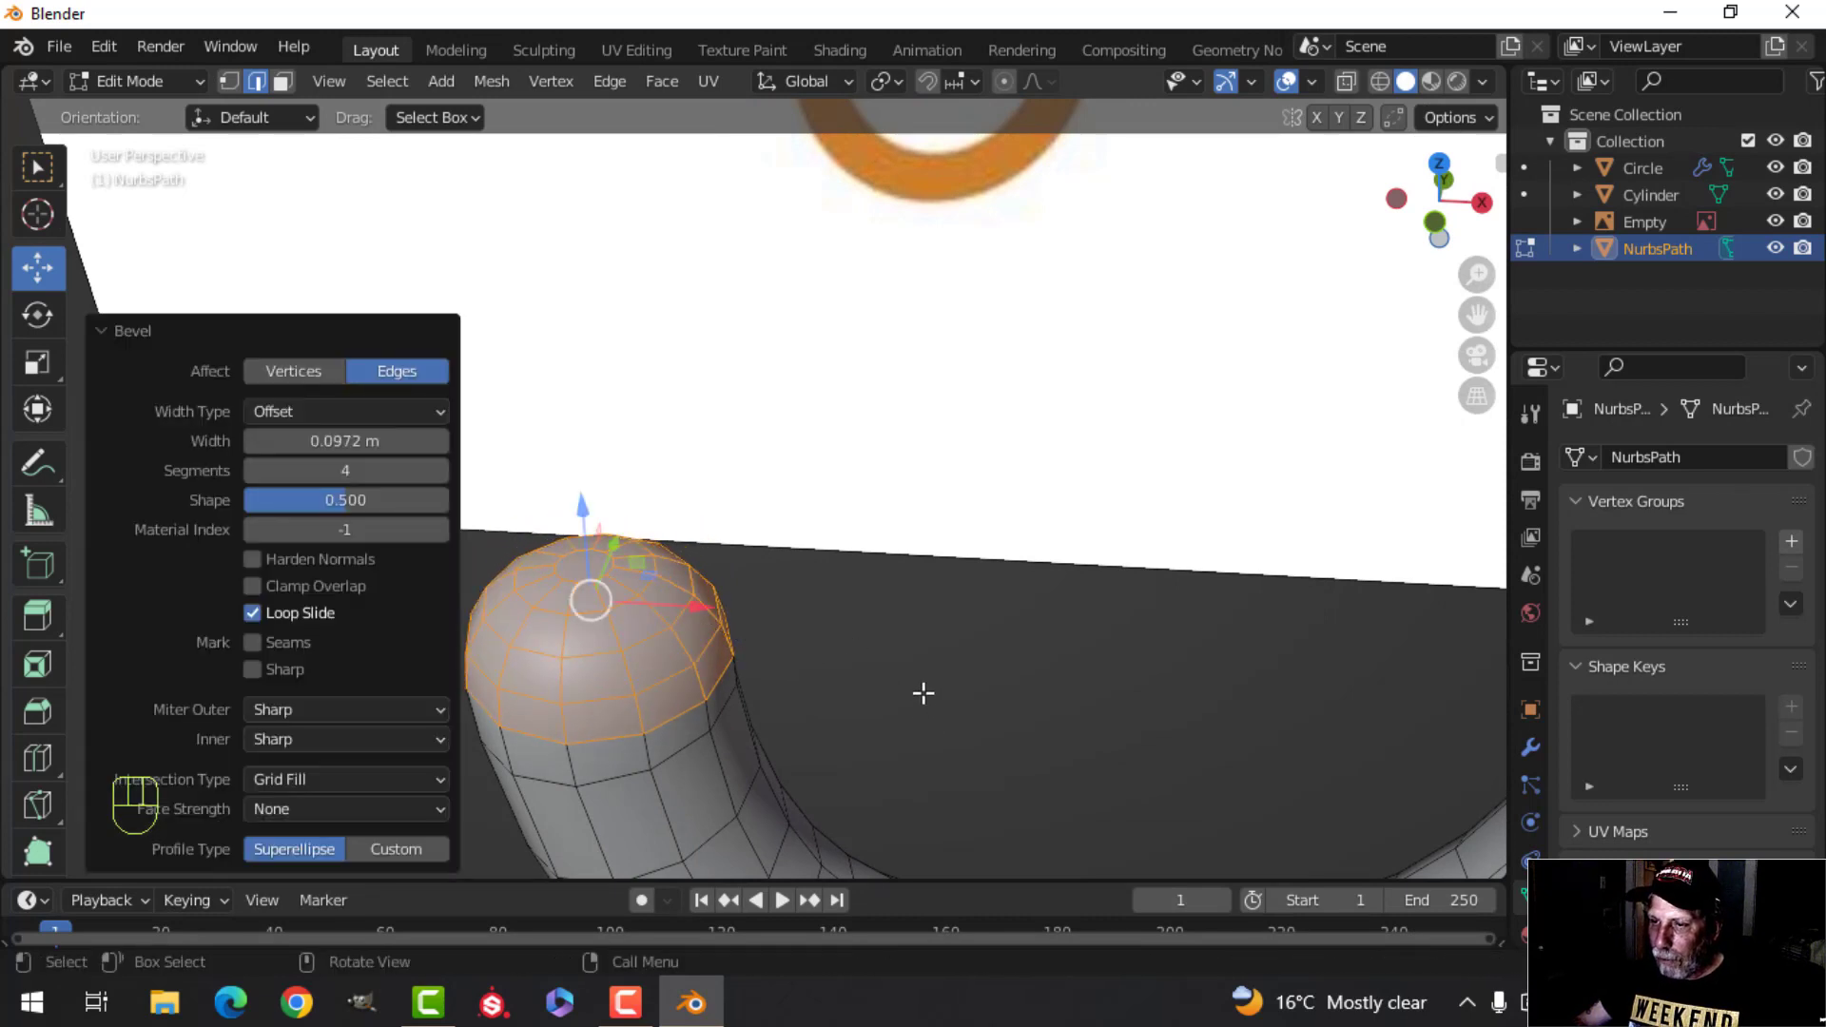
pyautogui.press('Tab')
# Step: Cut three edge loops around the handle's top section and bevel them into single-segment bands with a width of 0.0186 m
pyautogui.scroll(-5, 1009, 654)
pyautogui.keyDown('shift'); pyautogui.moveTo(1104, 616); pyautogui.dragTo(708, 623, button='middle'); pyautogui.keyUp('shift')
pyautogui.press('Tab')
pyautogui.hotkey('alt', 'a')
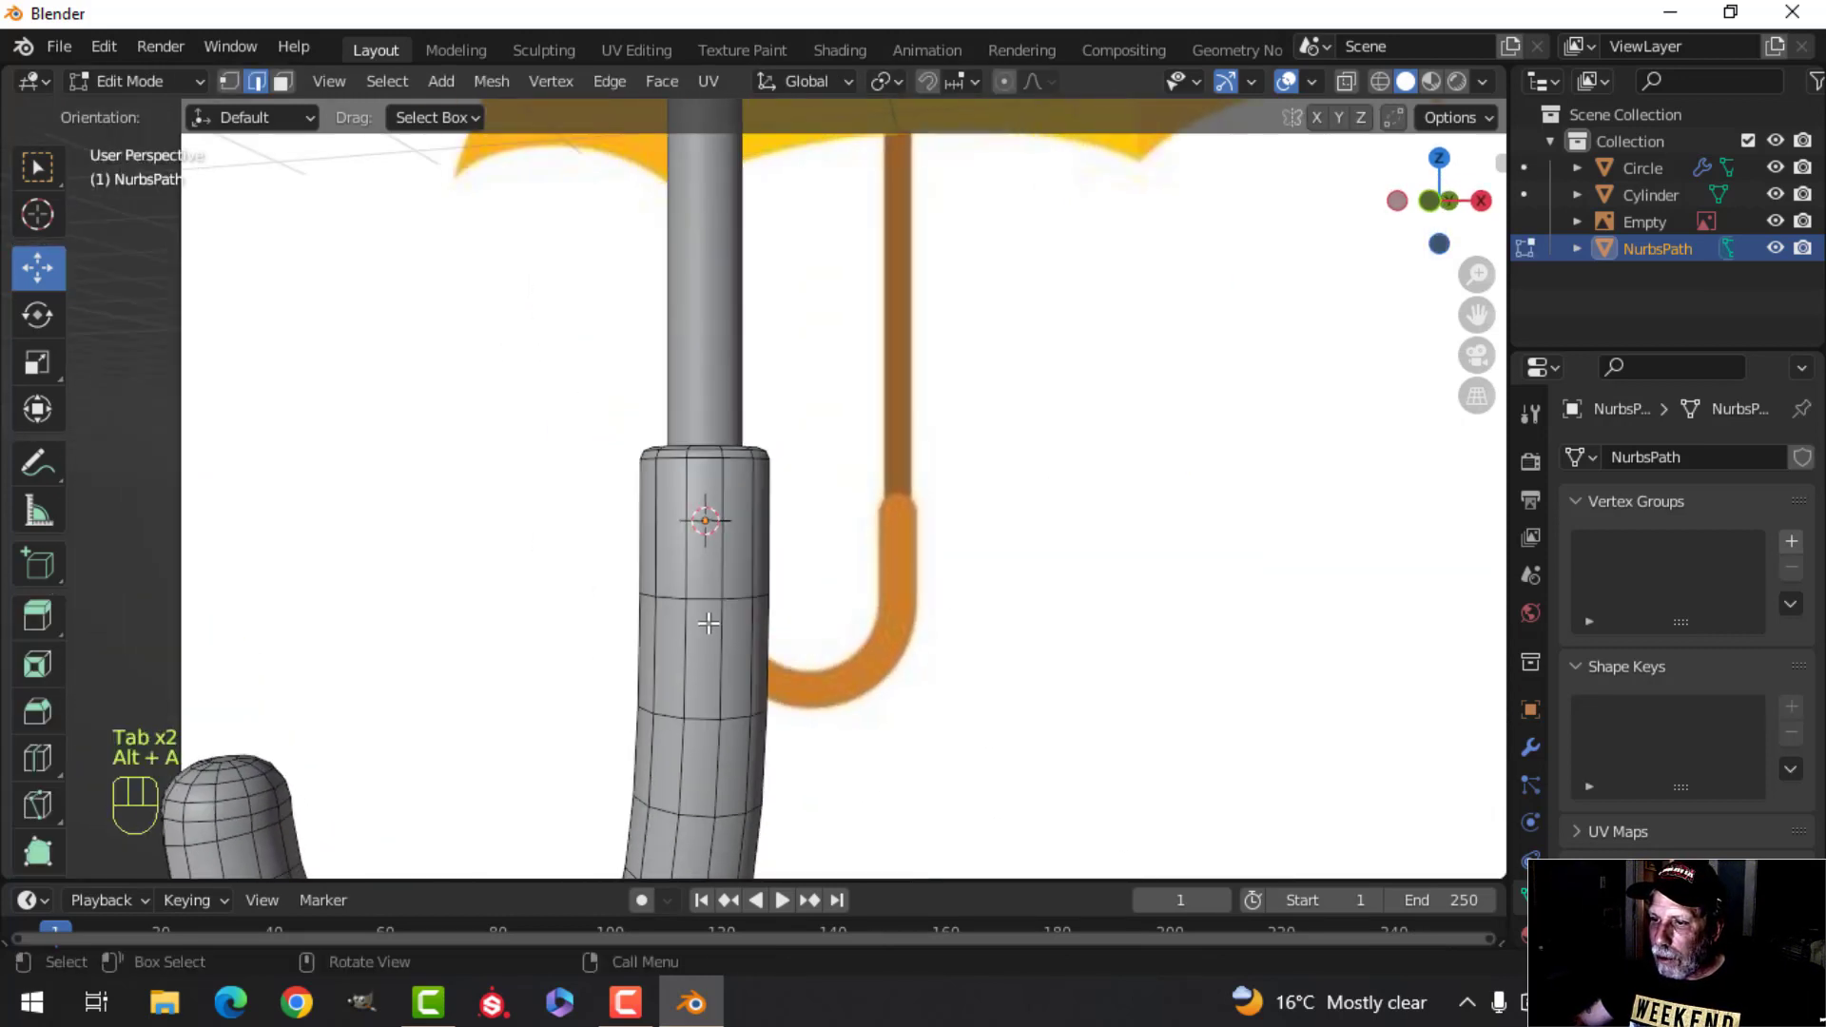
pyautogui.scroll(3, 728, 550)
pyautogui.hotkey('ctrl', 'r')
pyautogui.scroll(2, 701, 546)
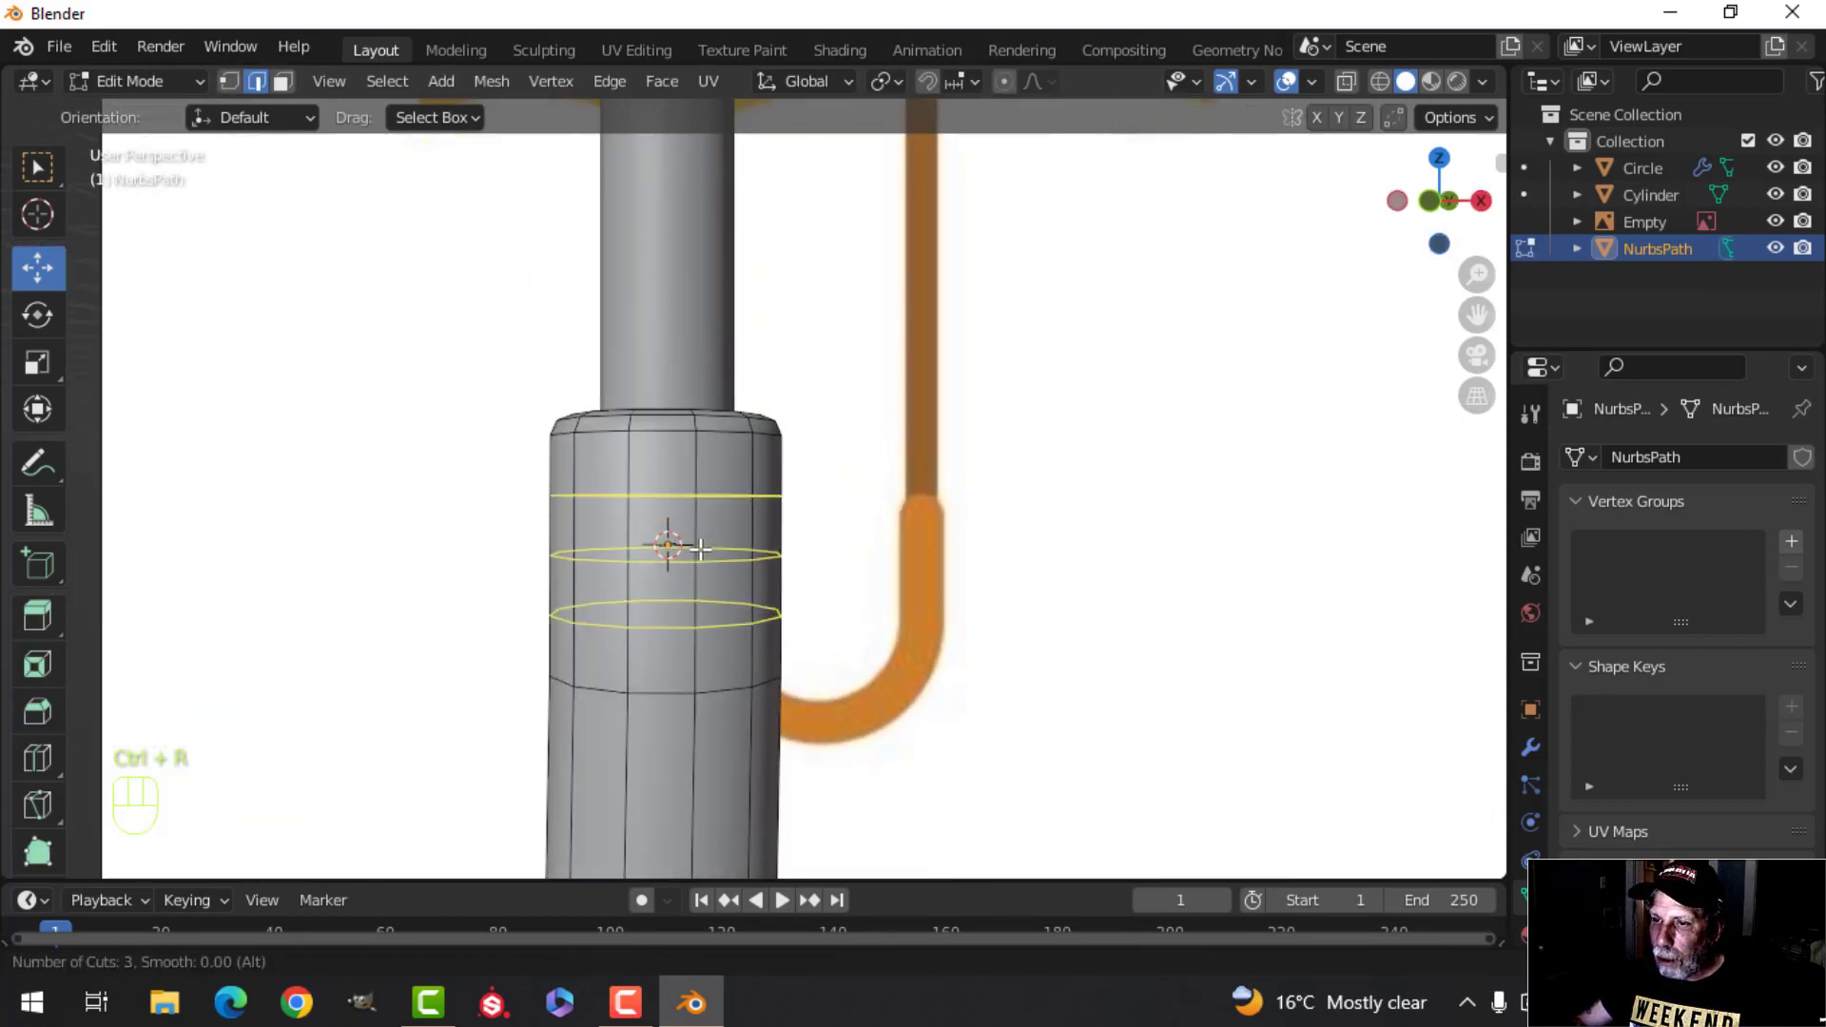
pyautogui.click(700, 547)
pyautogui.rightClick(849, 577)
pyautogui.moveTo(848, 576); pyautogui.dragTo(905, 582, button='middle')
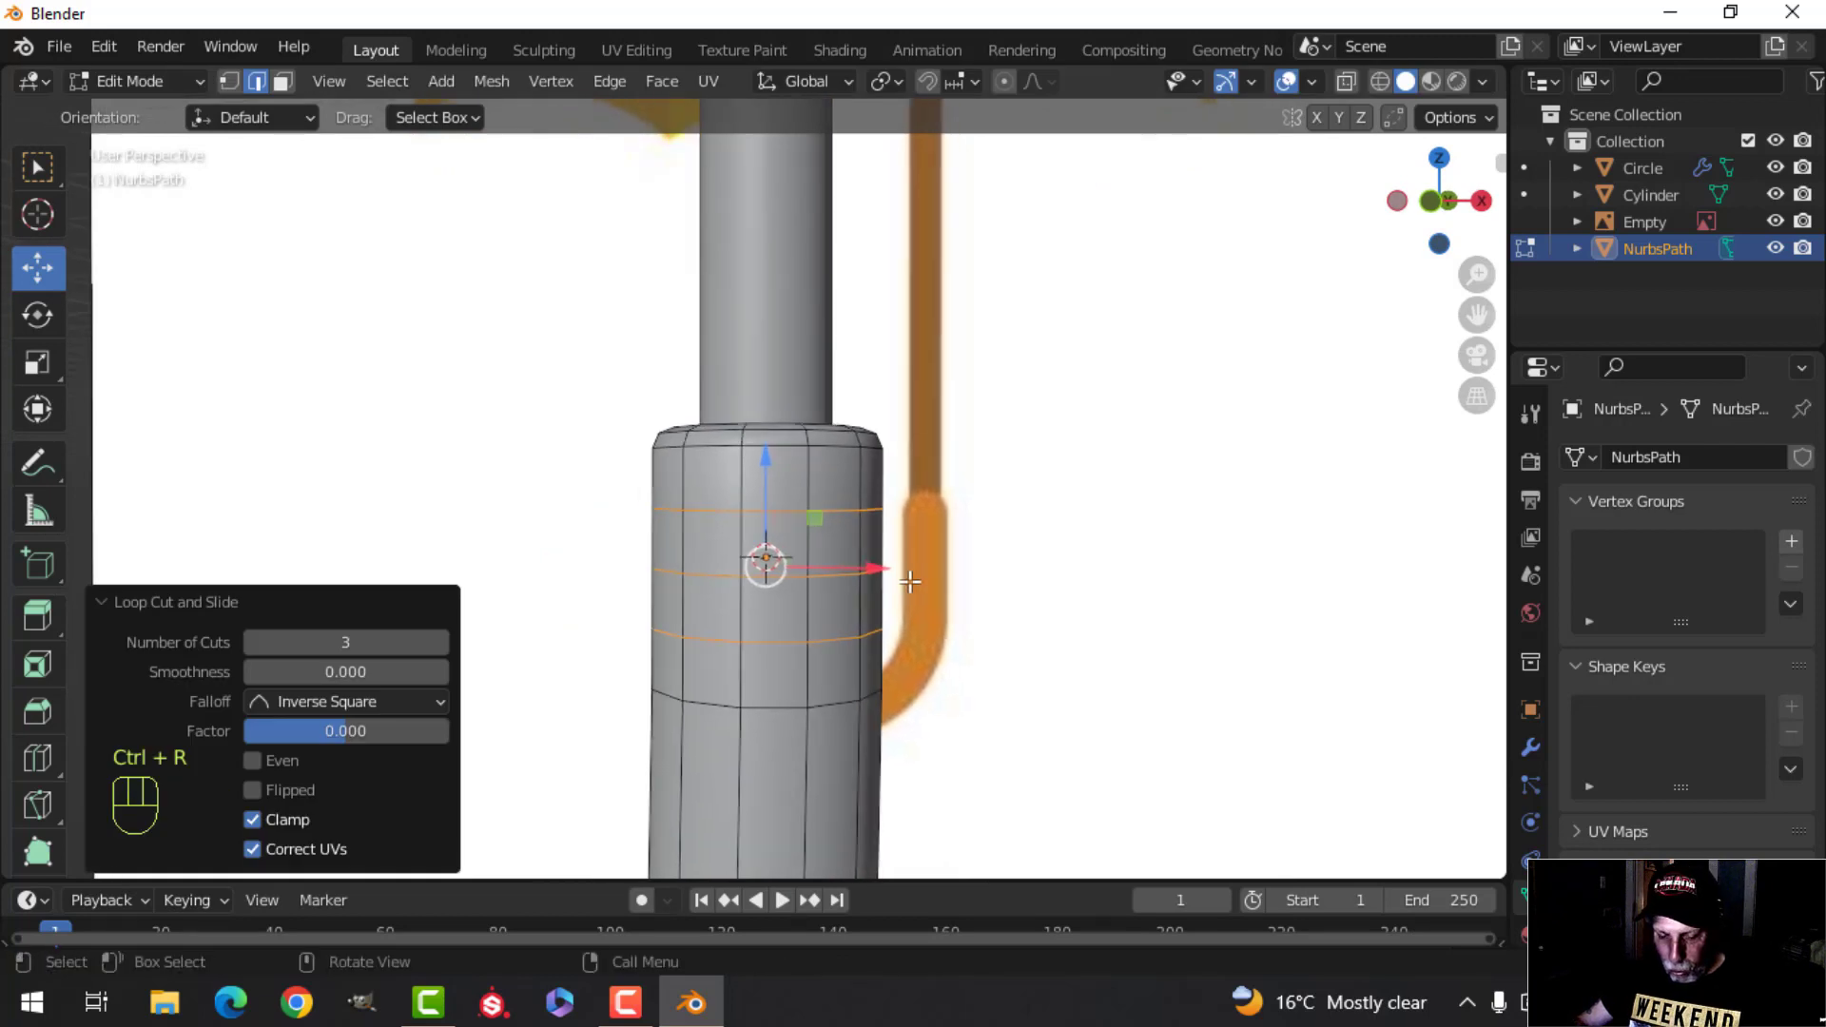
pyautogui.hotkey('ctrl', 'b')
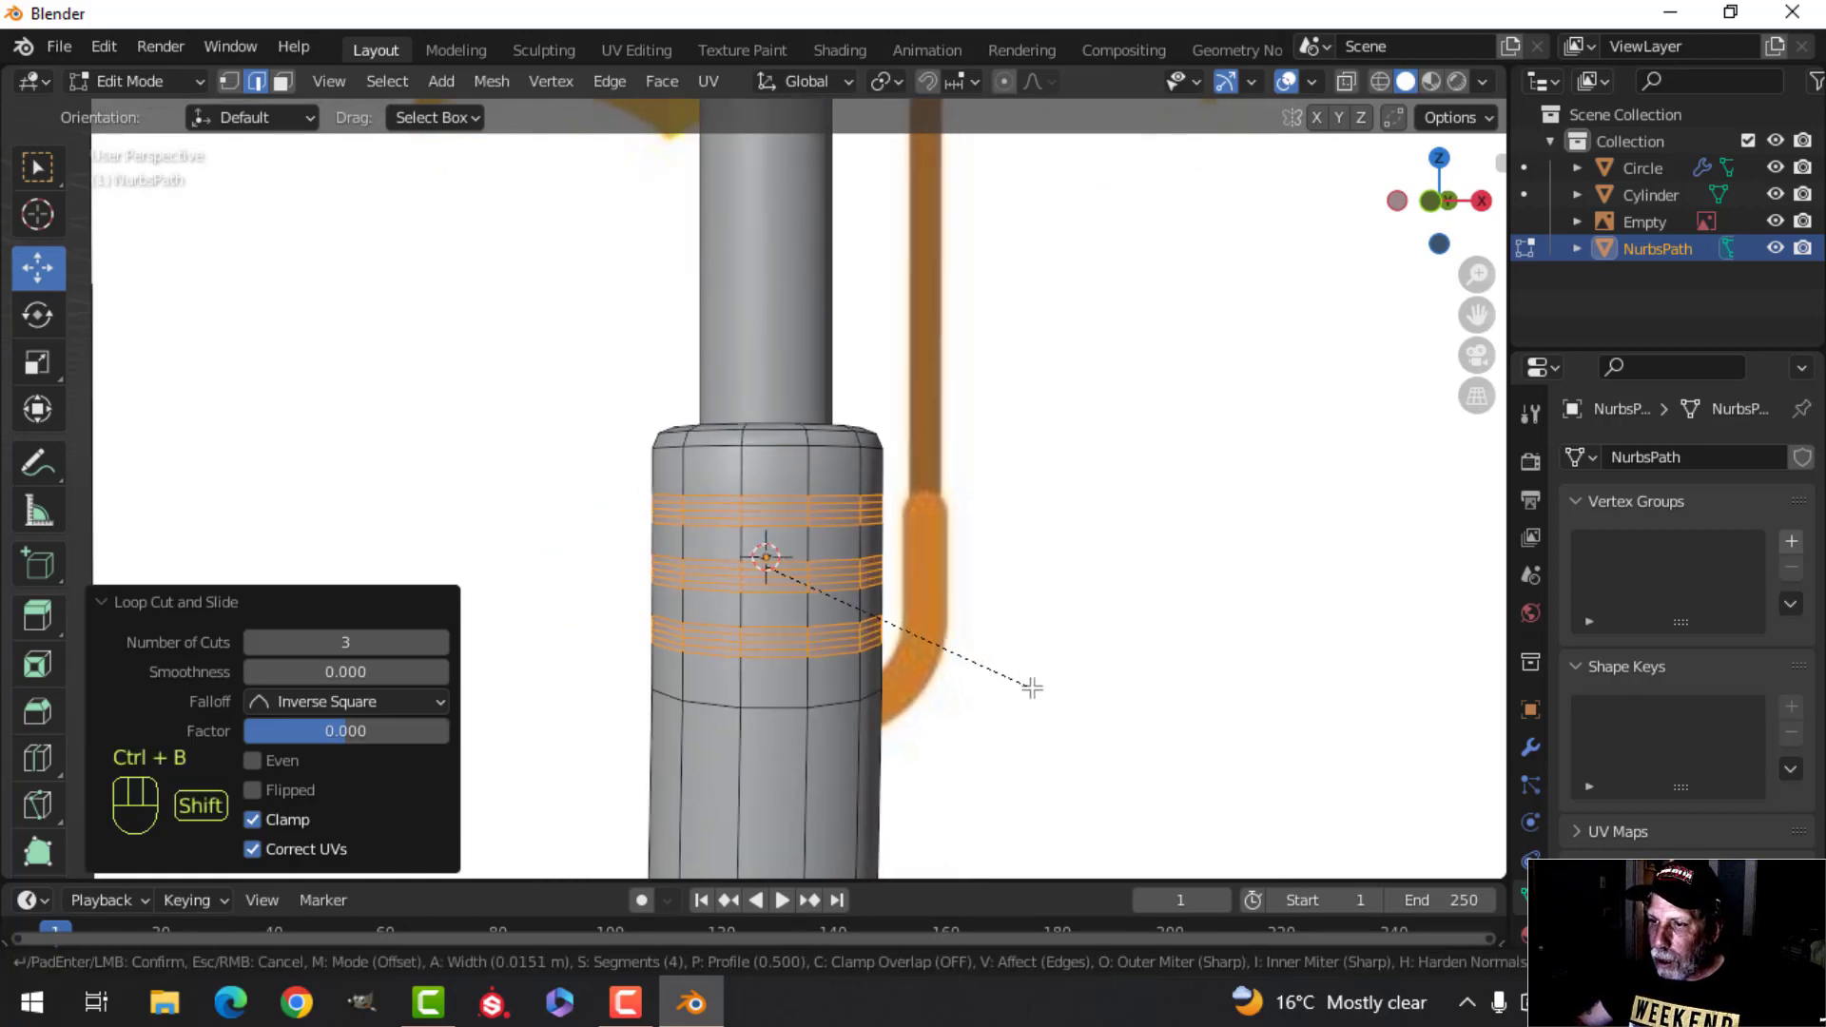
pyautogui.click(1052, 708)
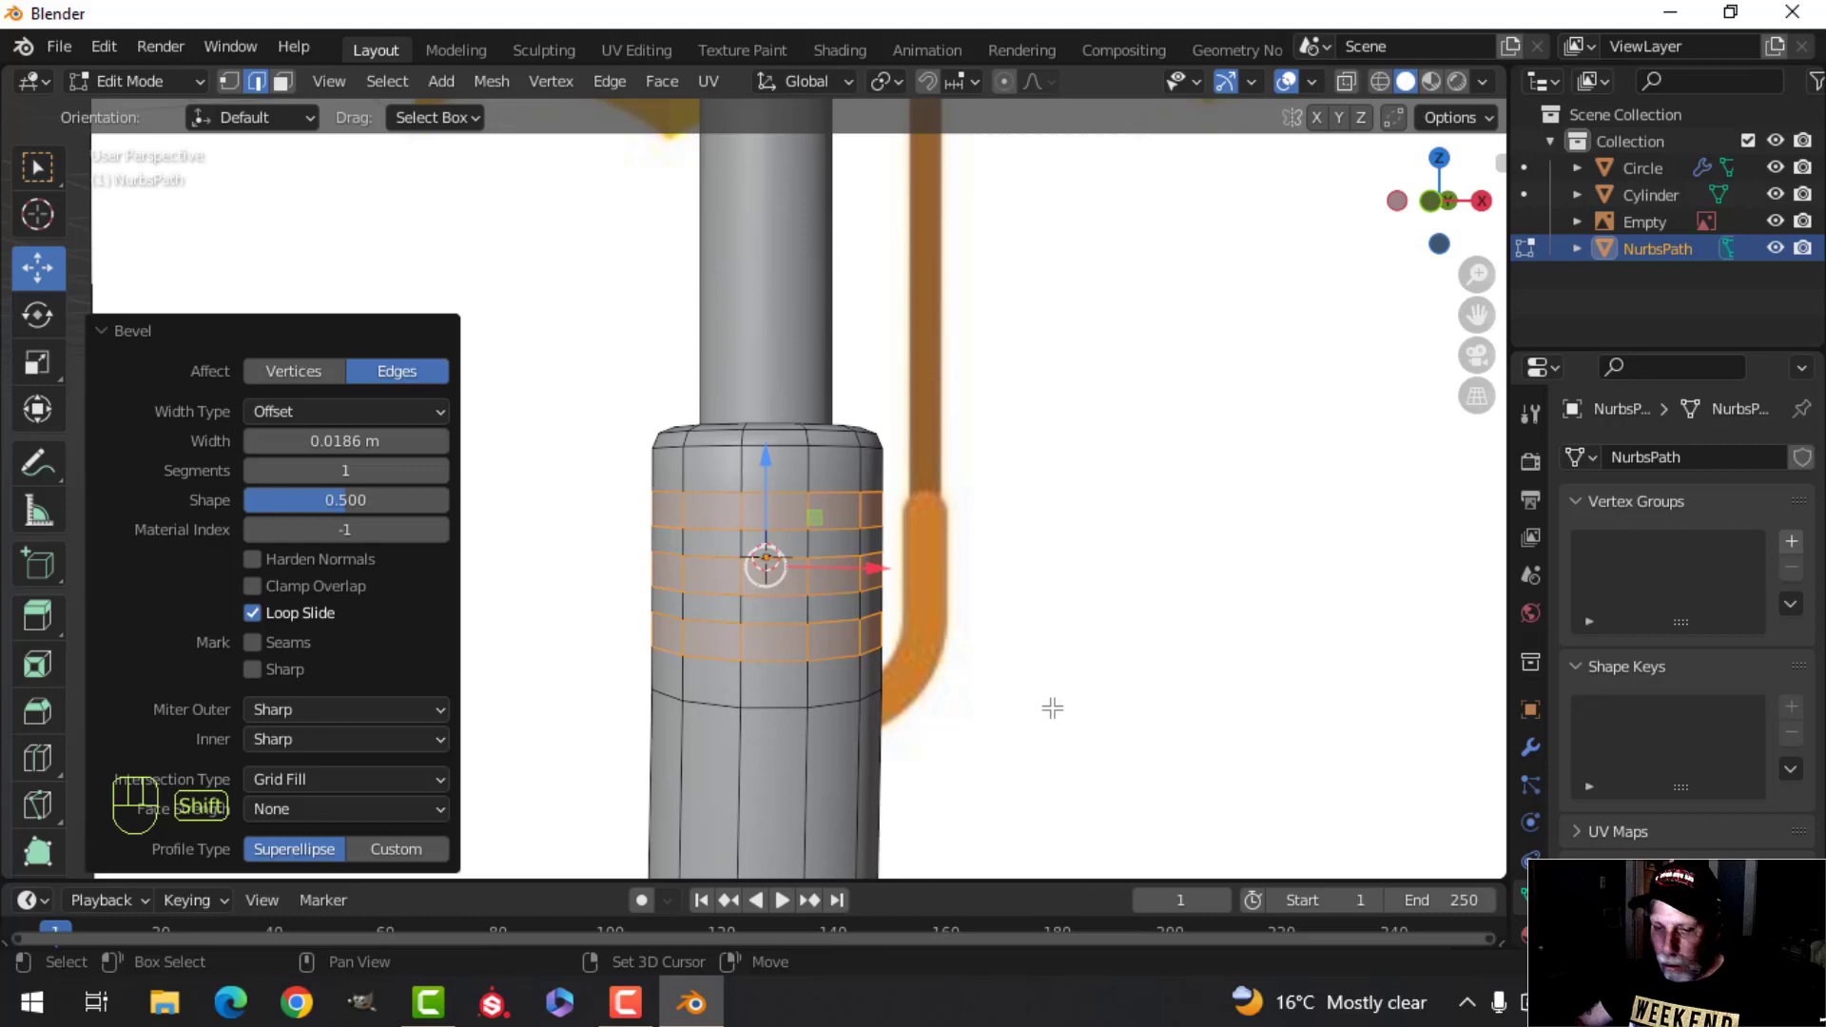
# Step: Extrude the three bands in place and shrink them inward along their normals to form grooves
pyautogui.press('e')
pyautogui.rightClick(1052, 704)
pyautogui.hotkey('alt', 's')
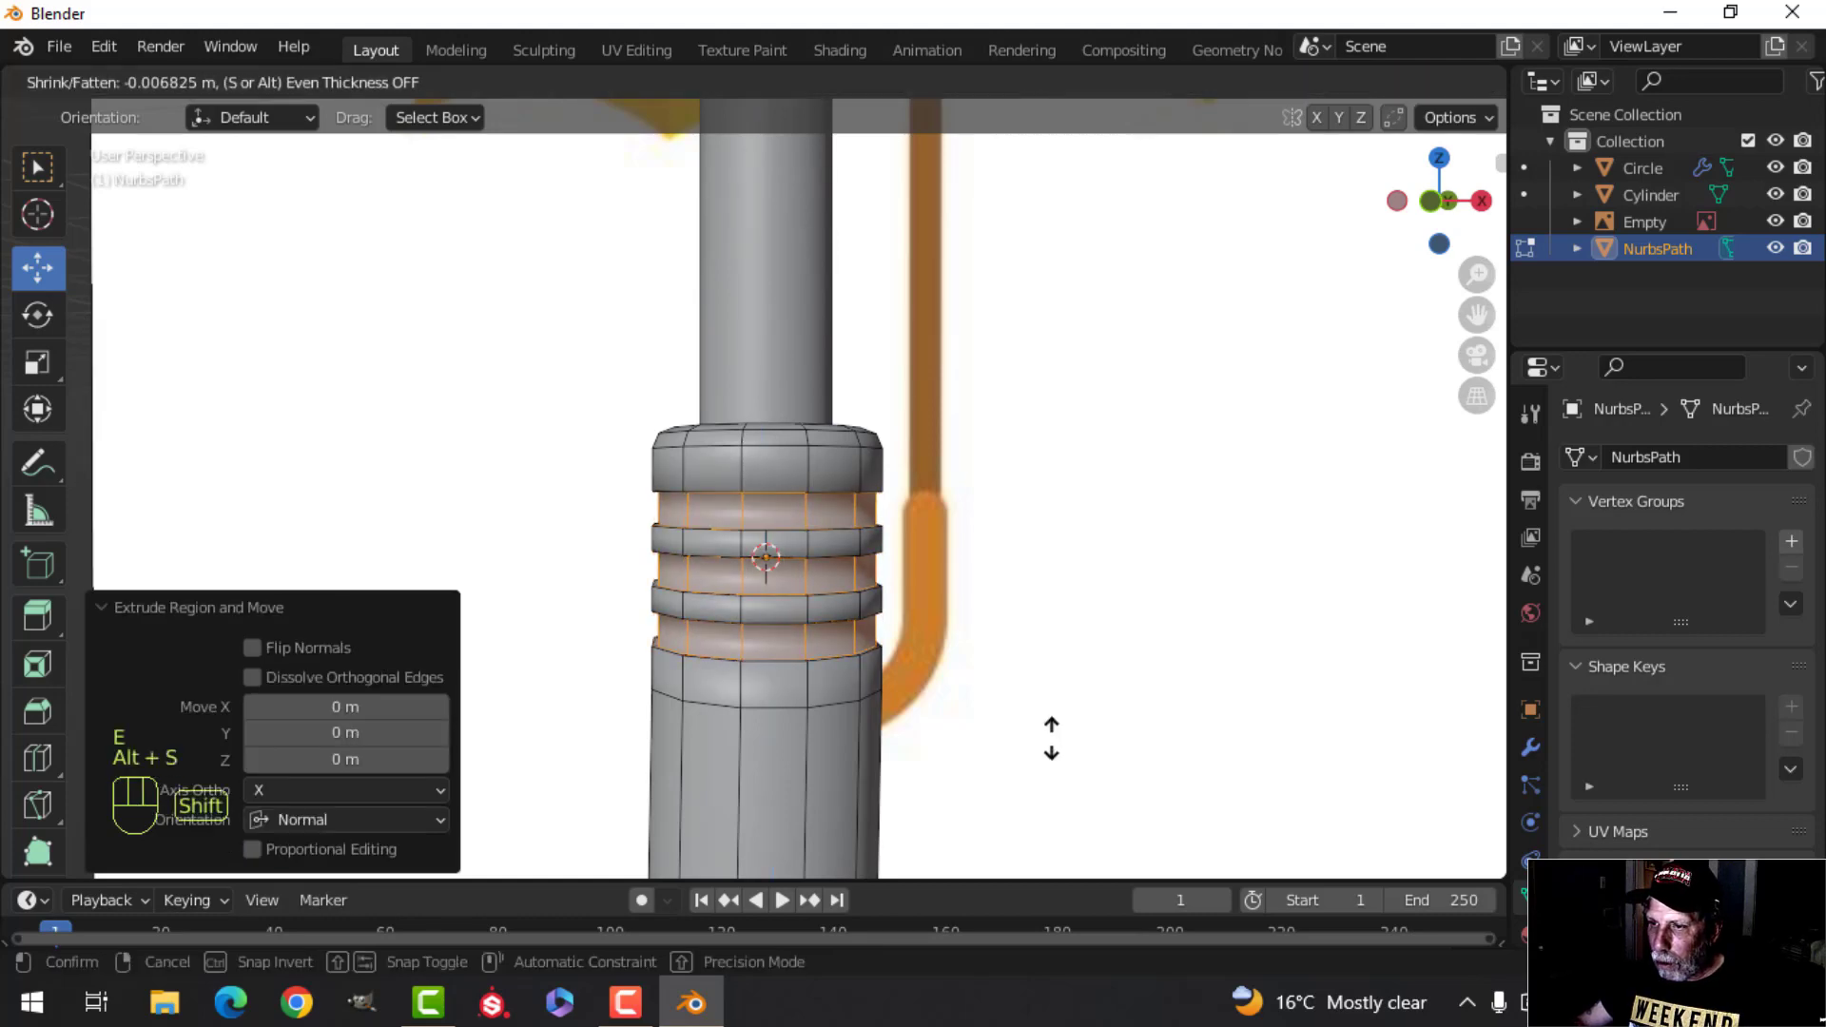
pyautogui.click(1046, 738)
pyautogui.hotkey('alt', 'a')
pyautogui.scroll(5, 951, 657)
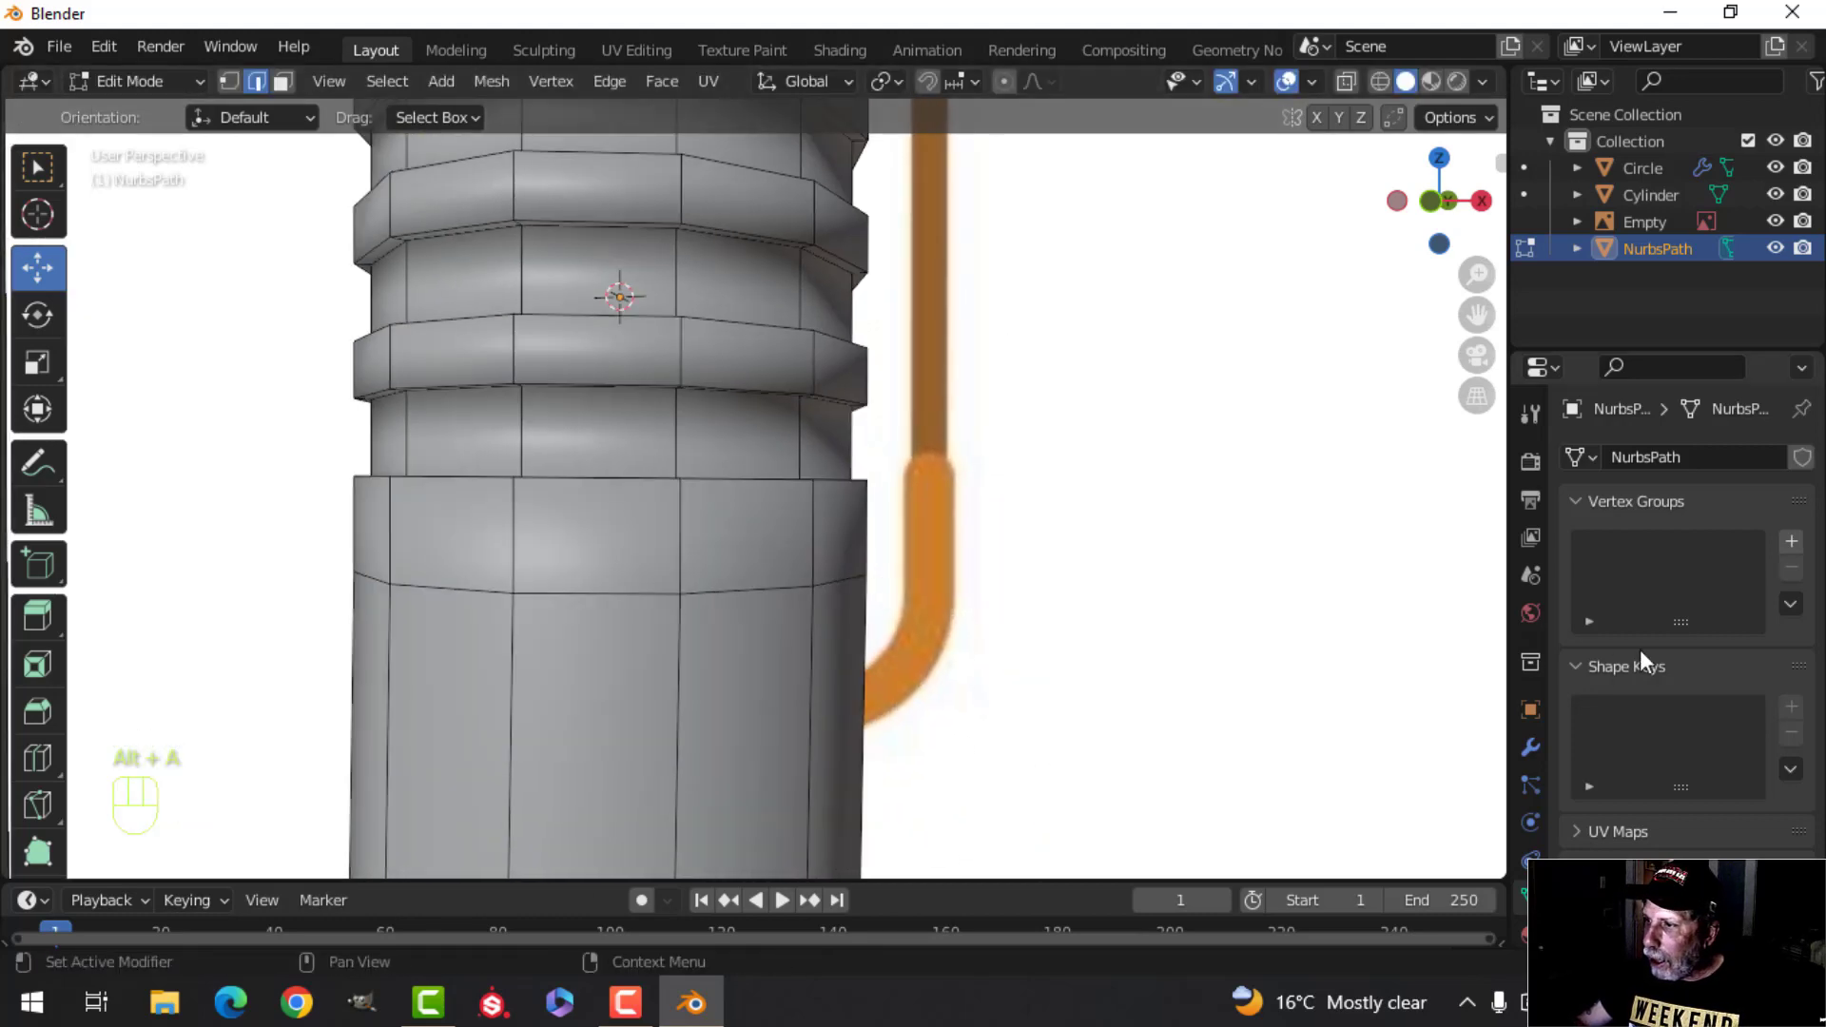
# Step: Give the handle a level 1 subdivision surface and shade it smooth
pyautogui.press('Tab')
pyautogui.scroll(-5, 777, 624)
pyautogui.click(742, 620)
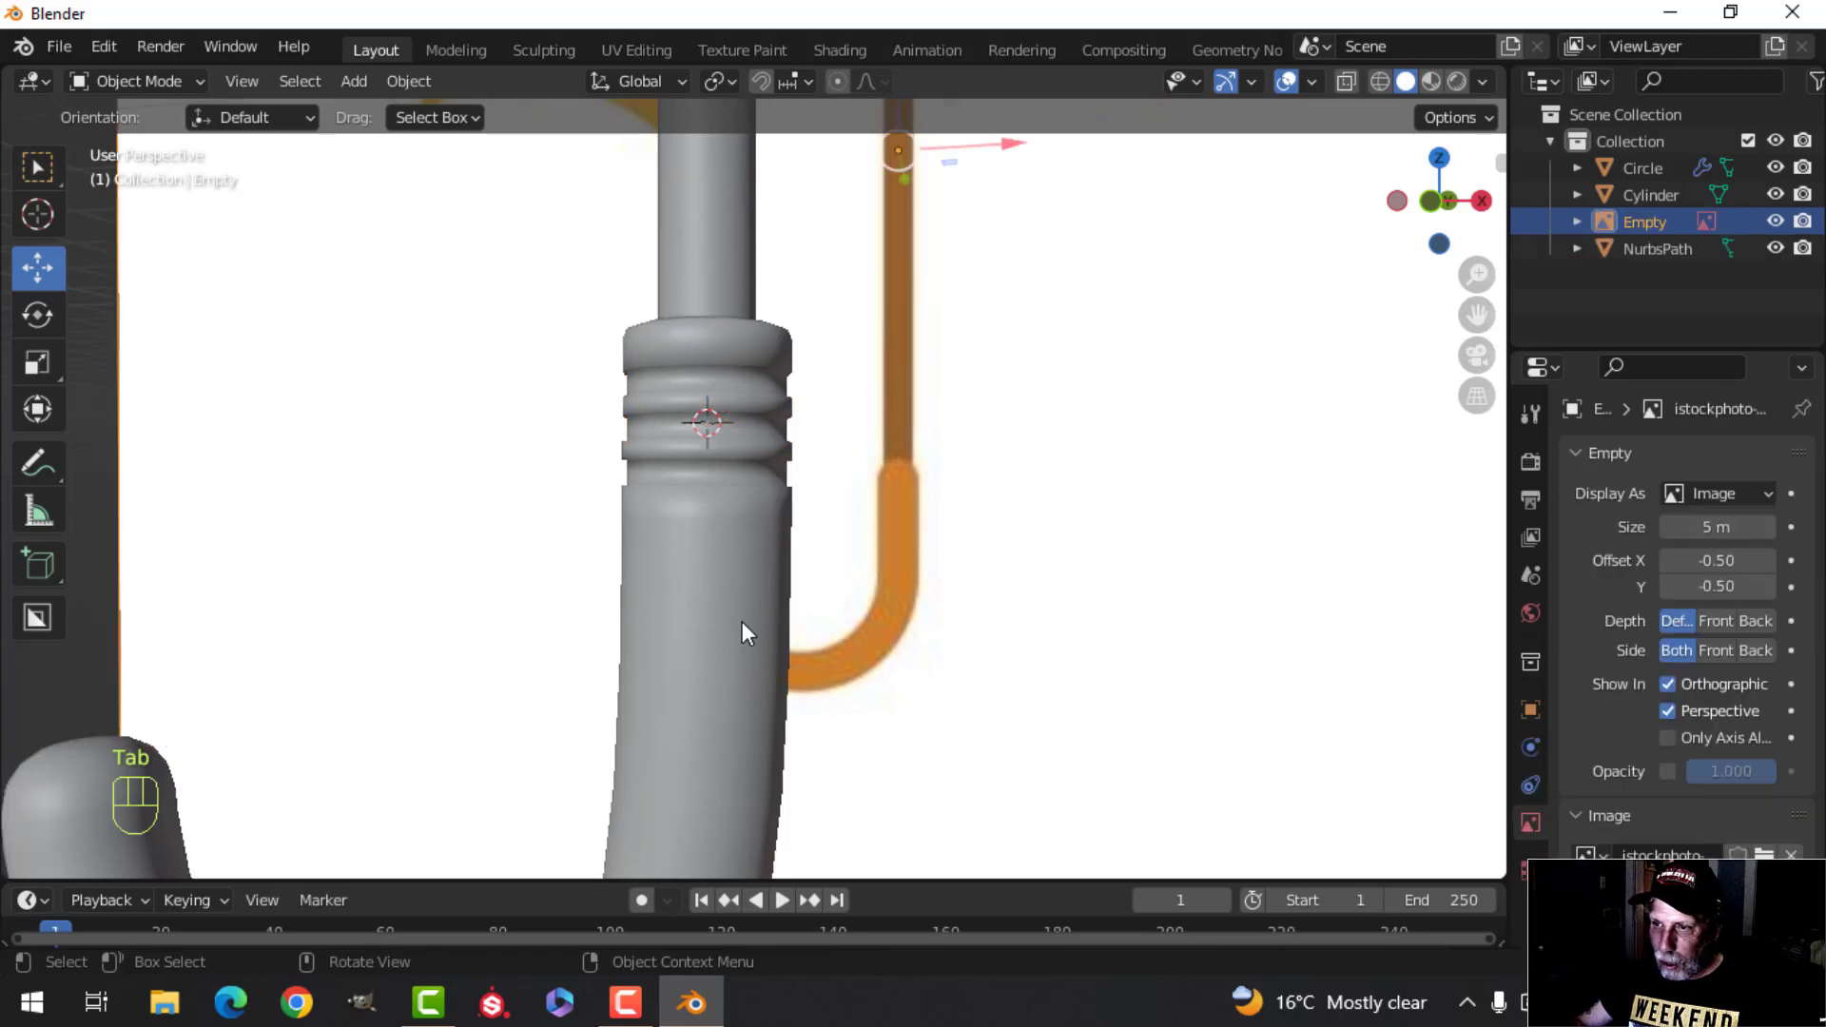
pyautogui.click(742, 621)
pyautogui.hotkey('ctrl', '1')
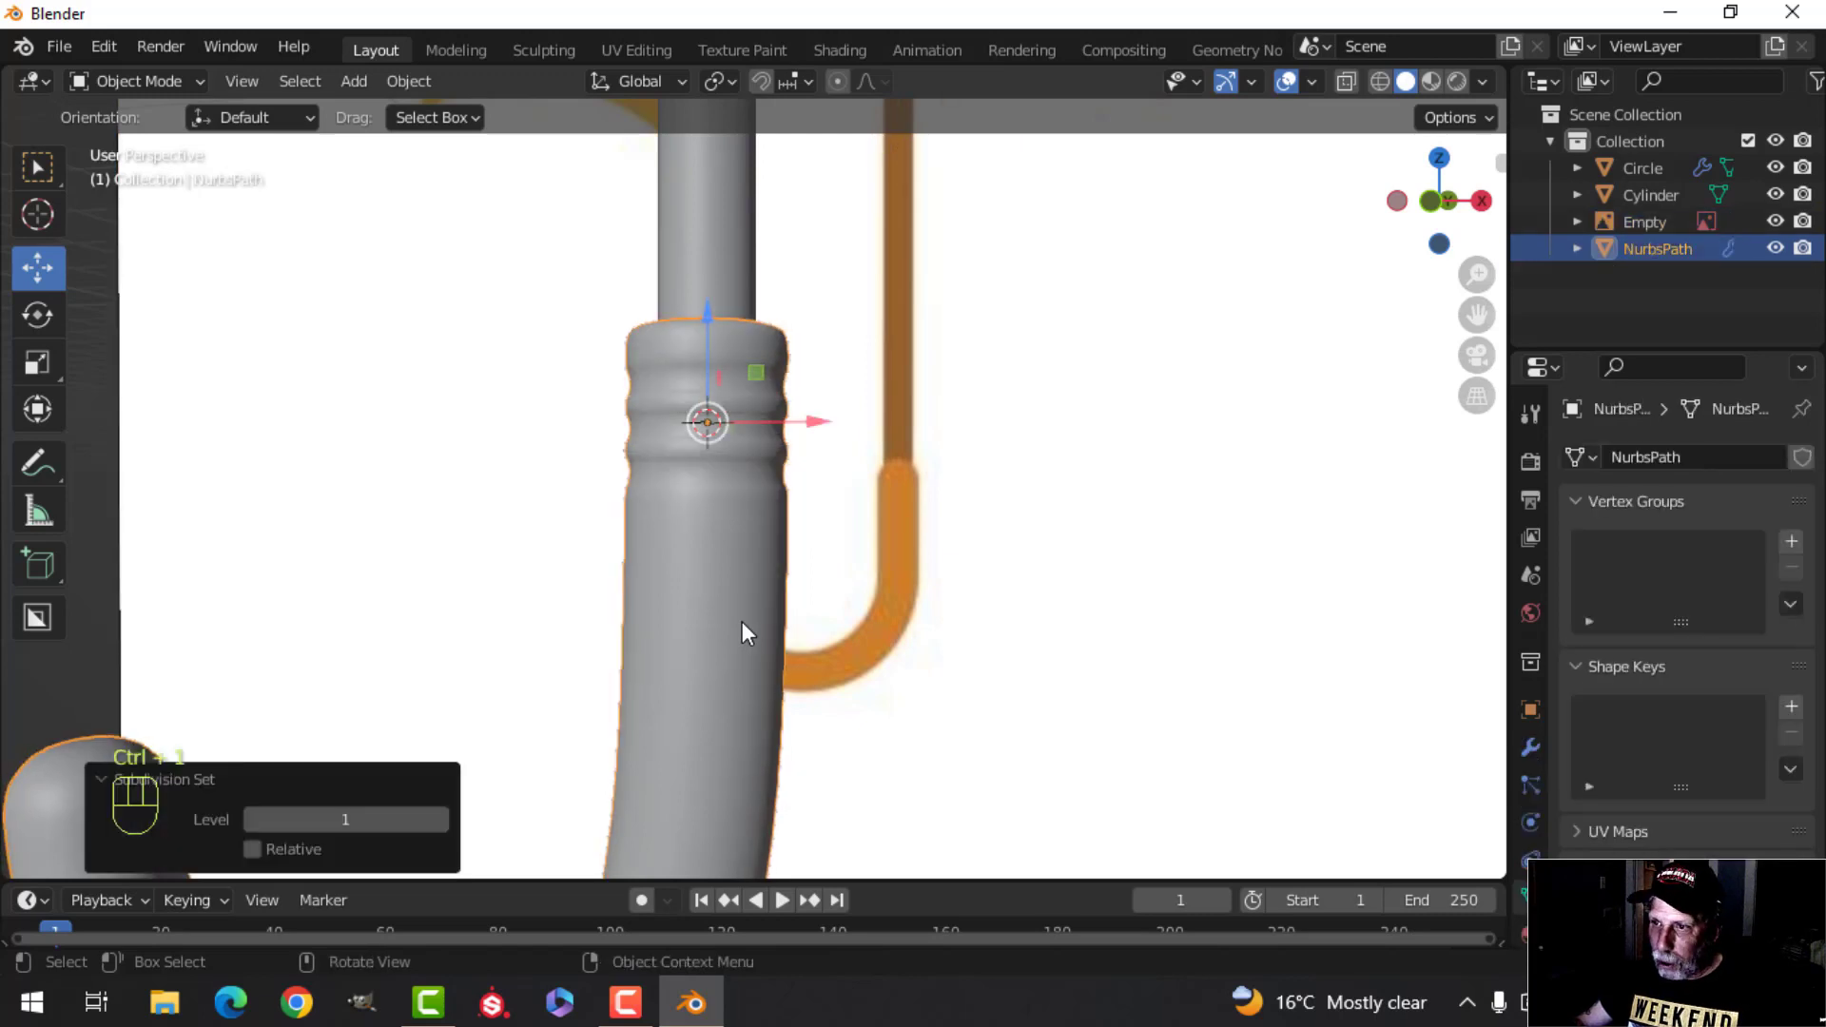
pyautogui.rightClick(688, 556)
pyautogui.click(650, 481)
# Step: Add three supporting edge loops at the lowest groove: one just below it and one near each of its inner edges
pyautogui.press('Tab')
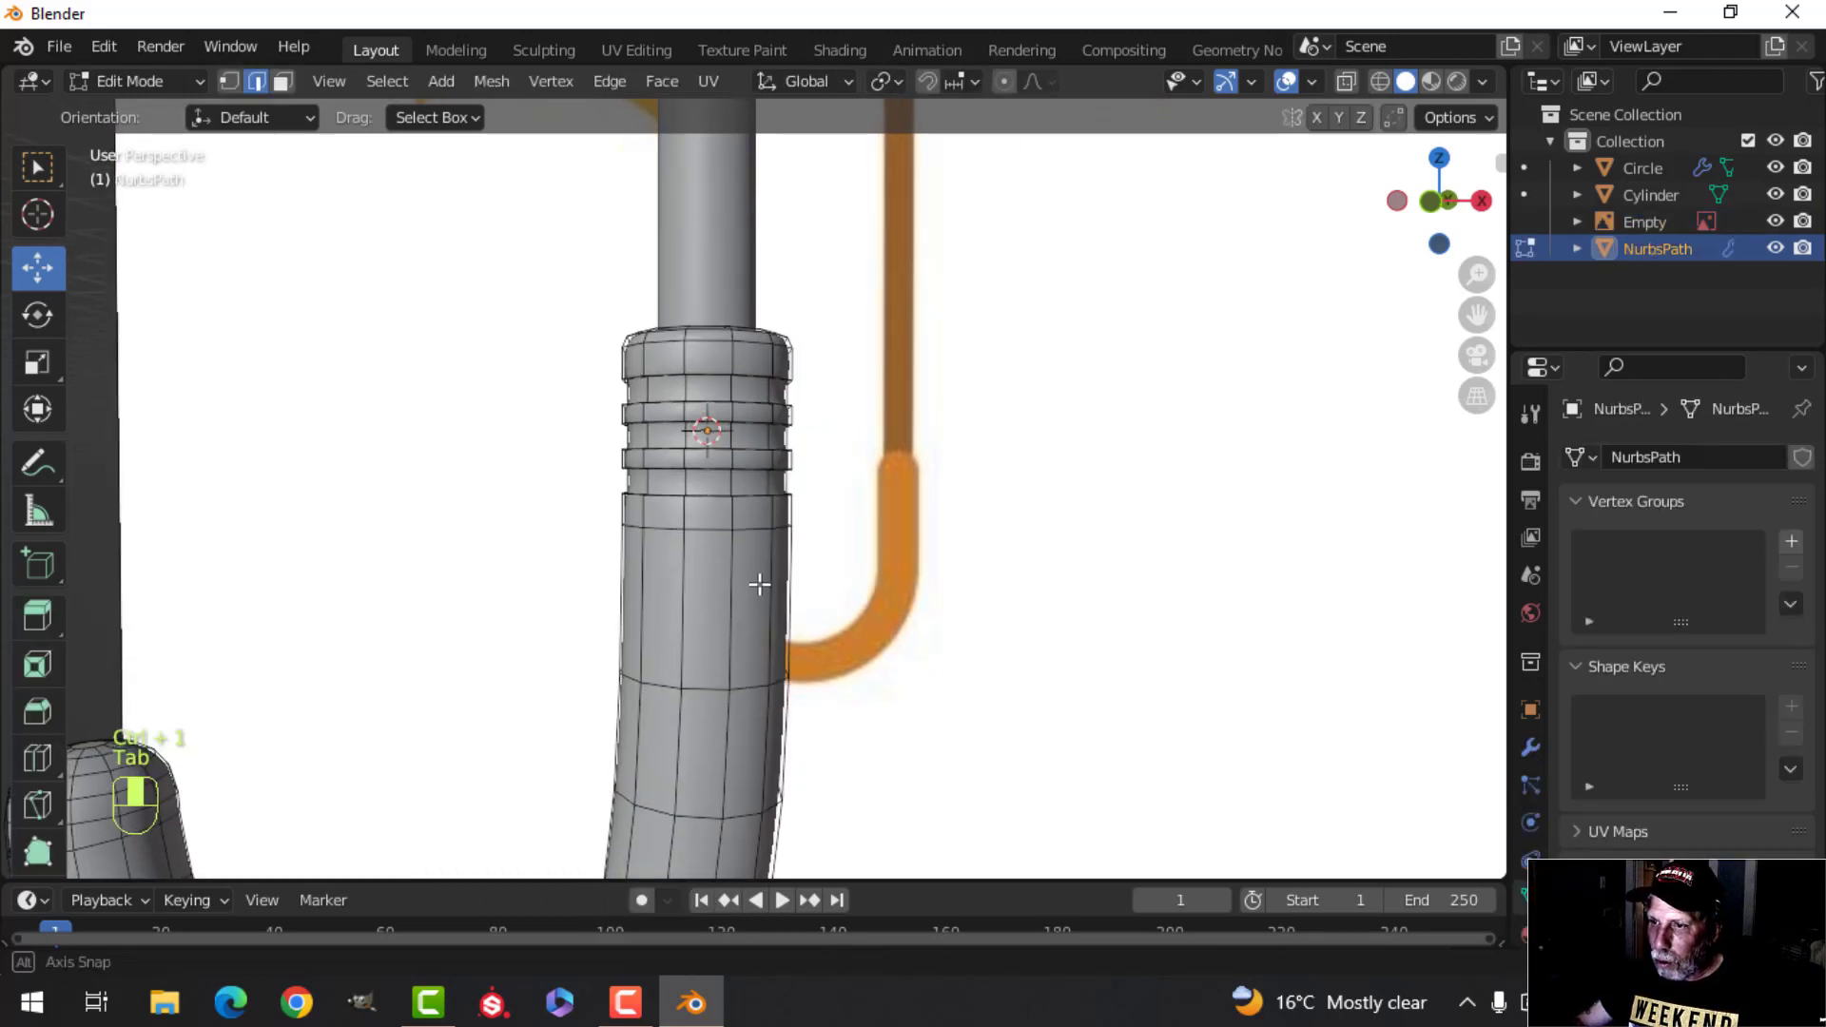
pyautogui.scroll(3, 734, 583)
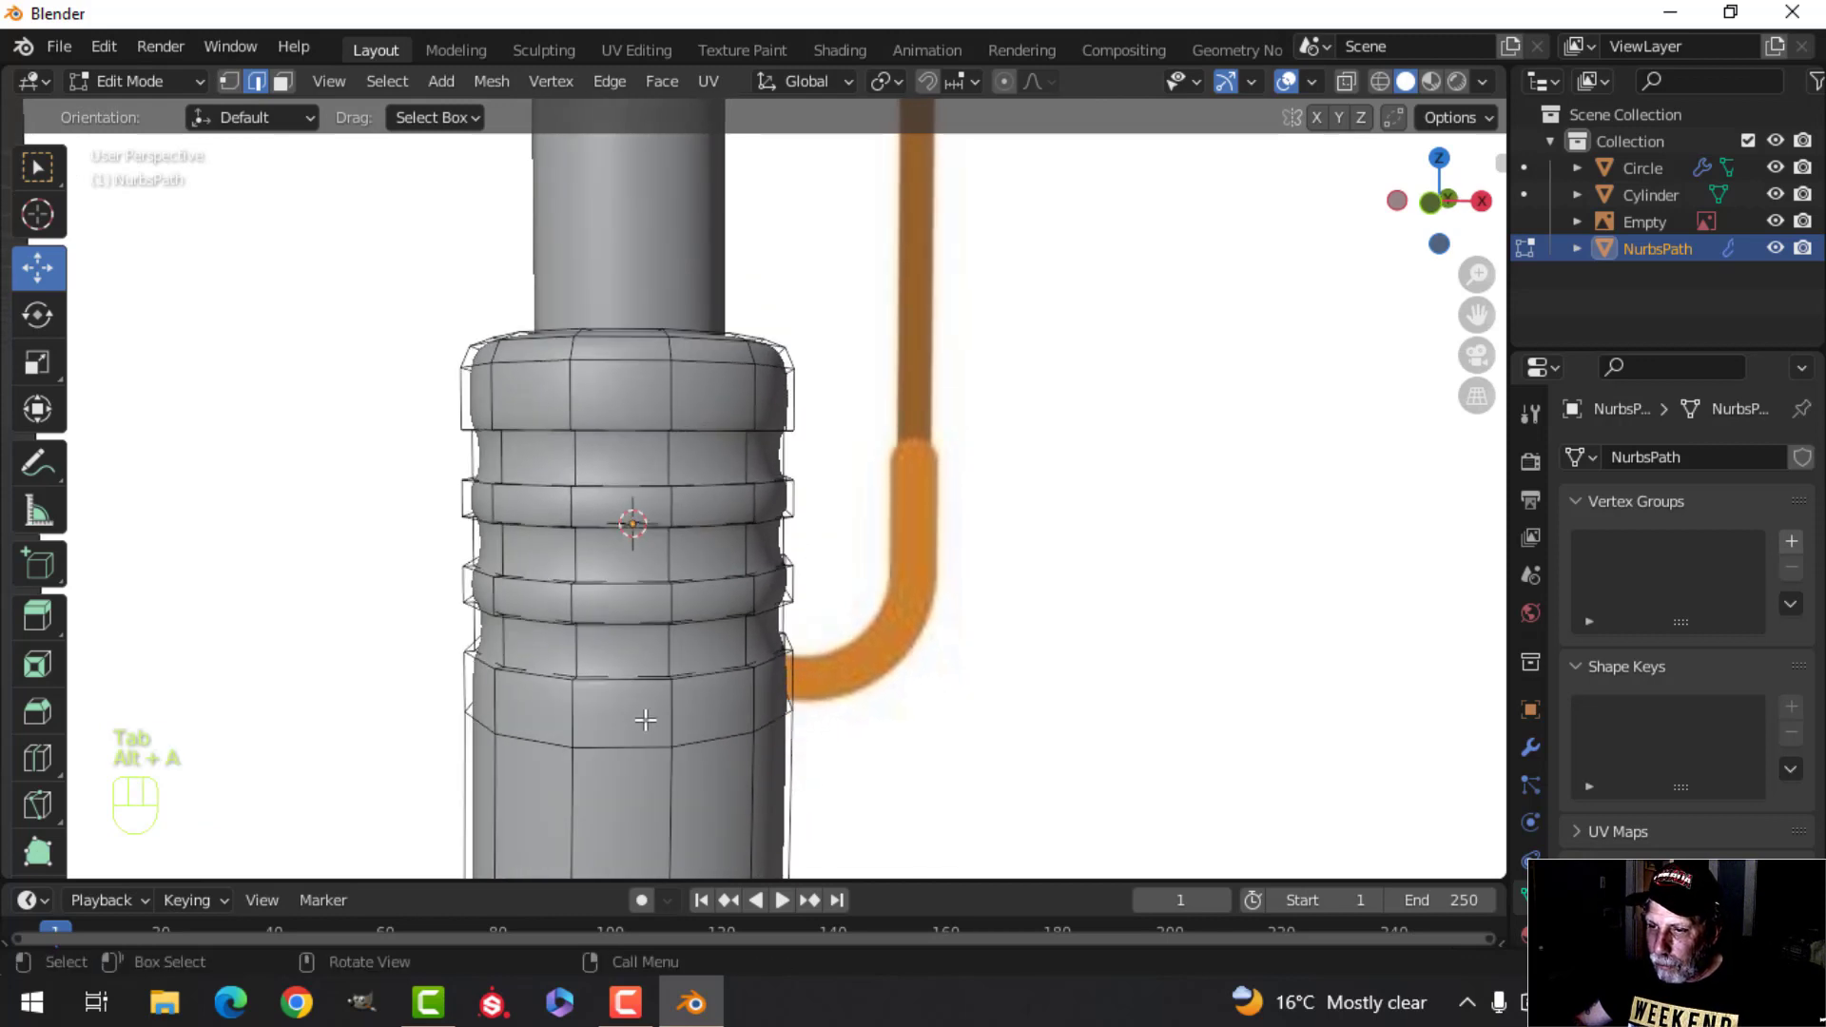
pyautogui.hotkey('ctrl', 'r')
pyautogui.click(678, 635)
pyautogui.click(678, 629)
pyautogui.hotkey('ctrl', 'r')
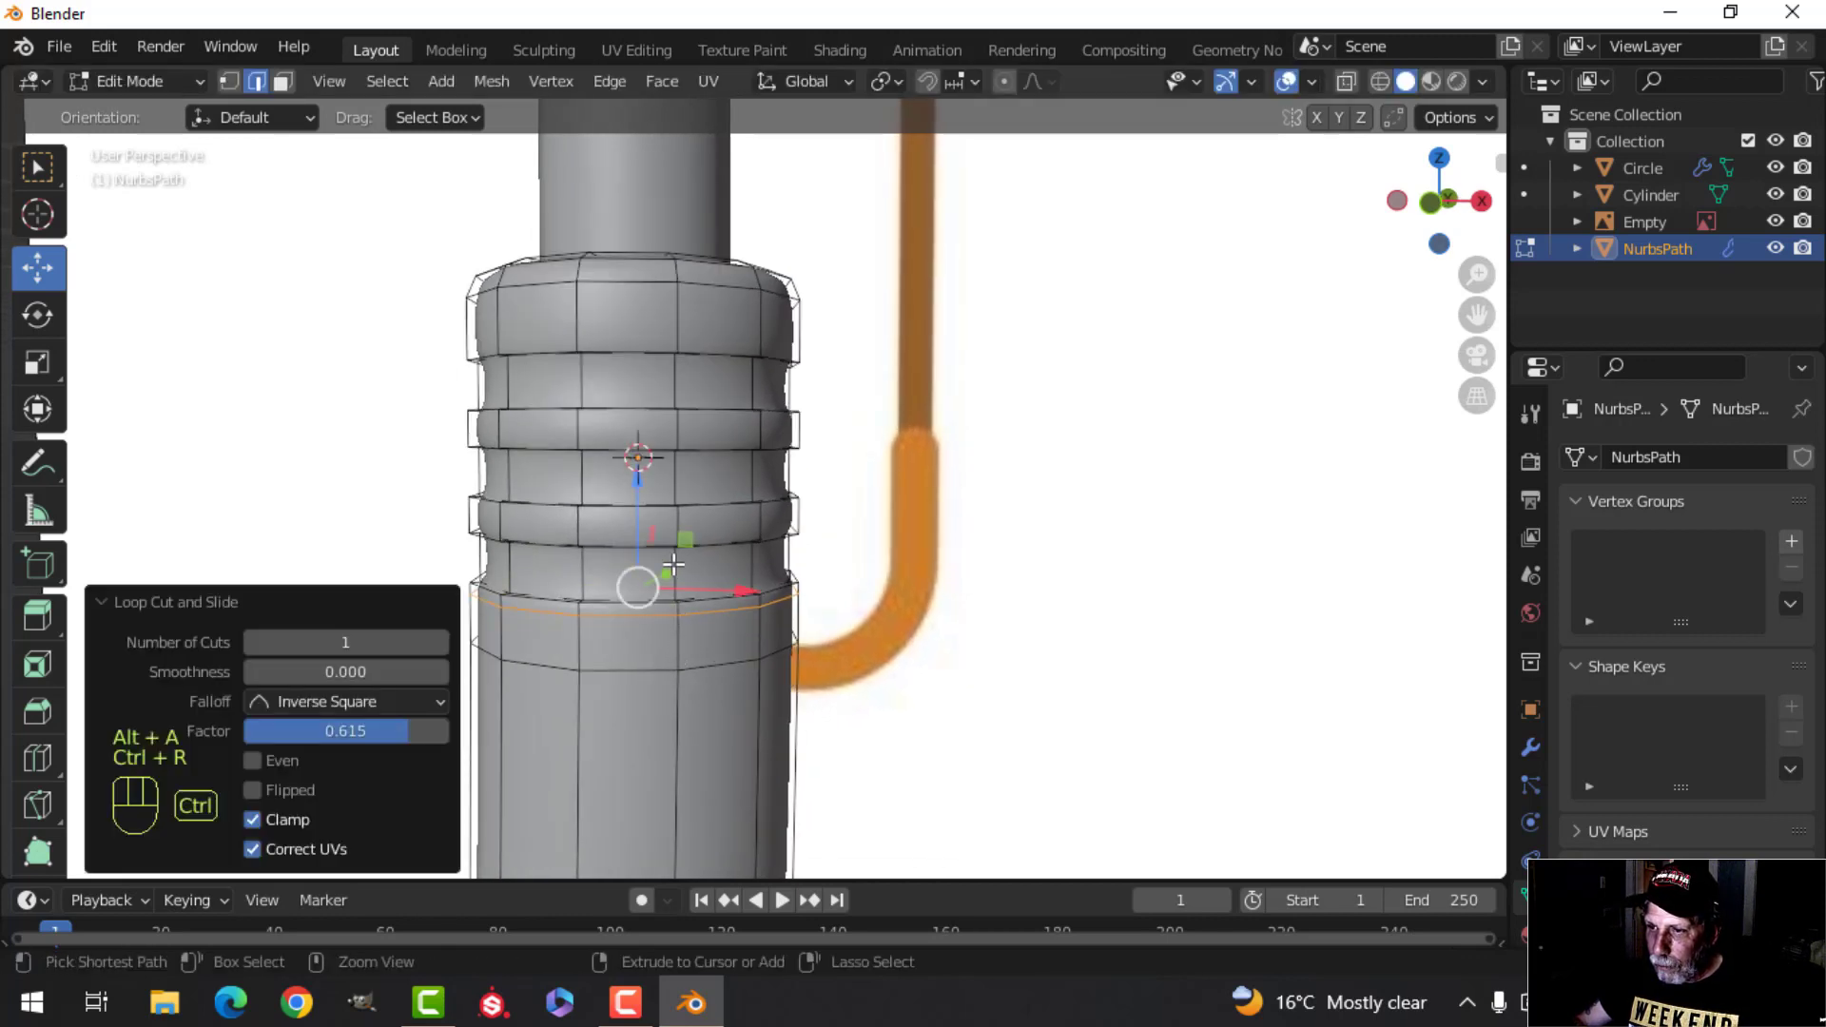
pyautogui.click(666, 563)
pyautogui.click(671, 540)
pyautogui.hotkey('ctrl', 'r')
pyautogui.click(673, 580)
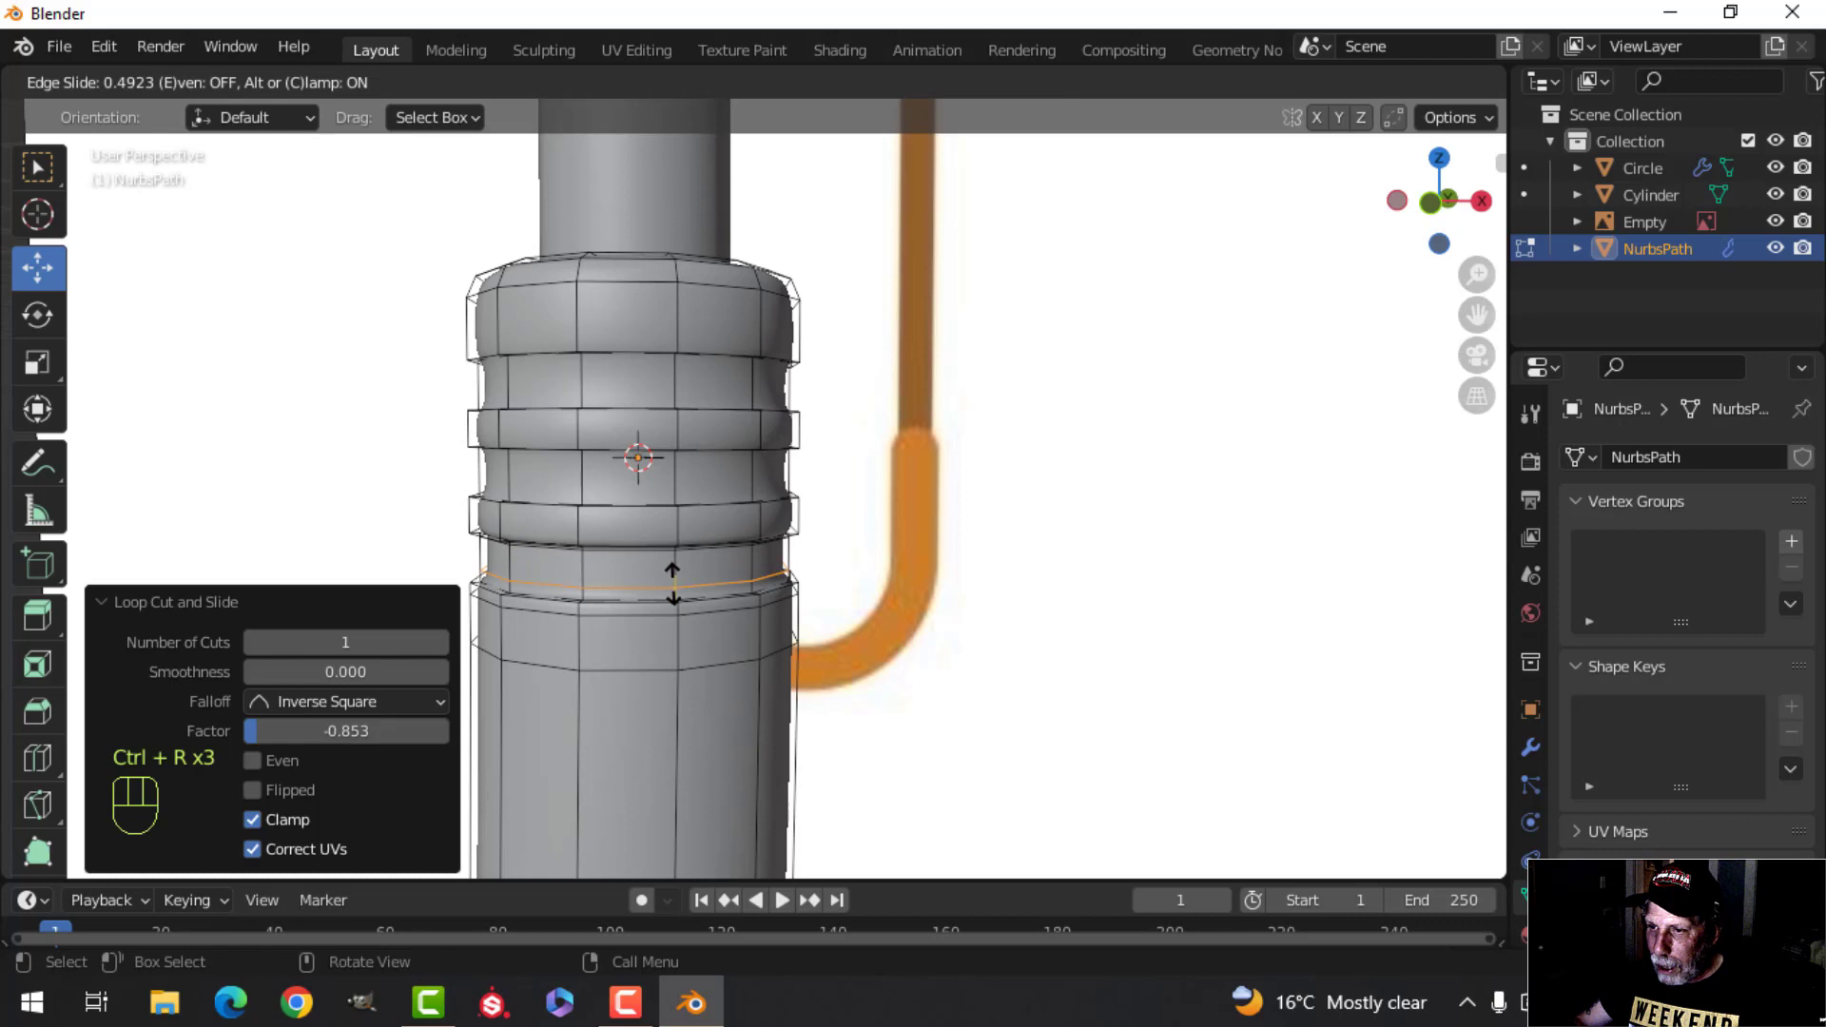
pyautogui.click(672, 581)
# Step: Add two supporting edge loops inside the middle groove, near its upper and lower edges
pyautogui.keyDown('shift'); pyautogui.moveTo(672, 482); pyautogui.dragTo(667, 578, button='middle'); pyautogui.keyUp('shift')
pyautogui.hotkey('ctrl', 'r')
pyautogui.click(666, 575)
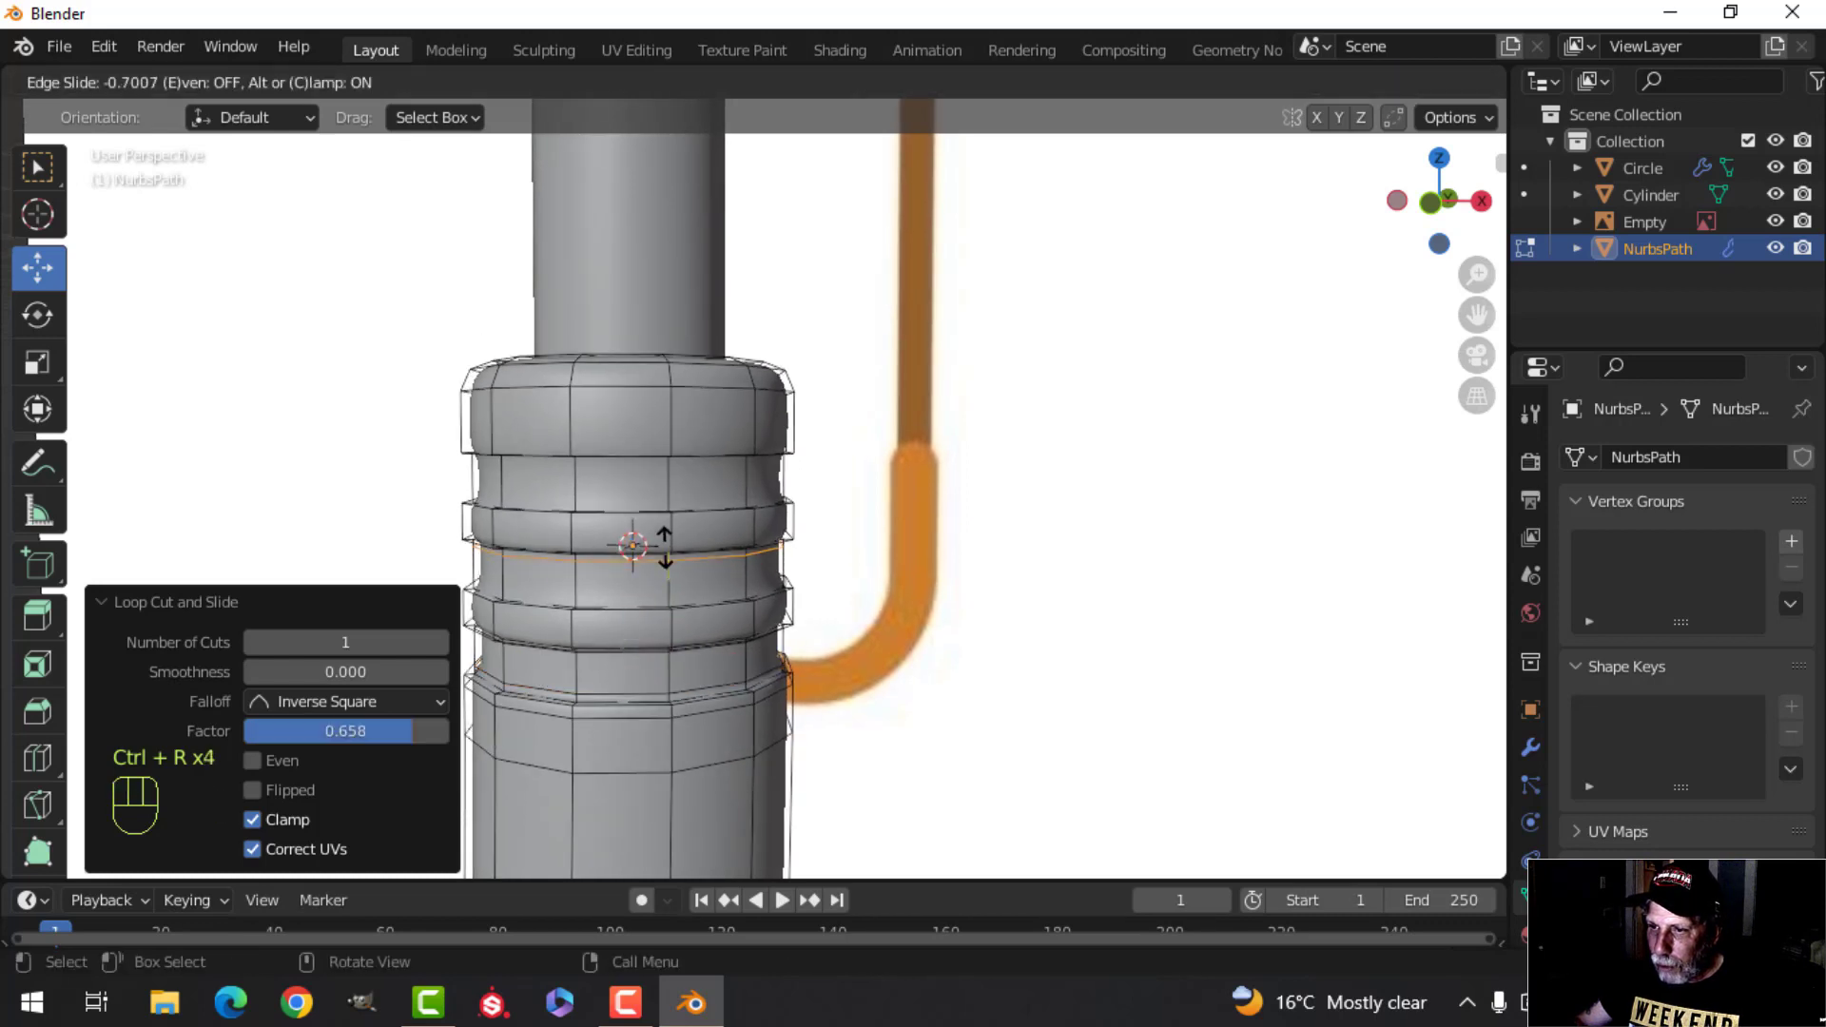
pyautogui.click(665, 545)
pyautogui.hotkey('ctrl', 'r')
pyautogui.click(661, 572)
pyautogui.click(663, 584)
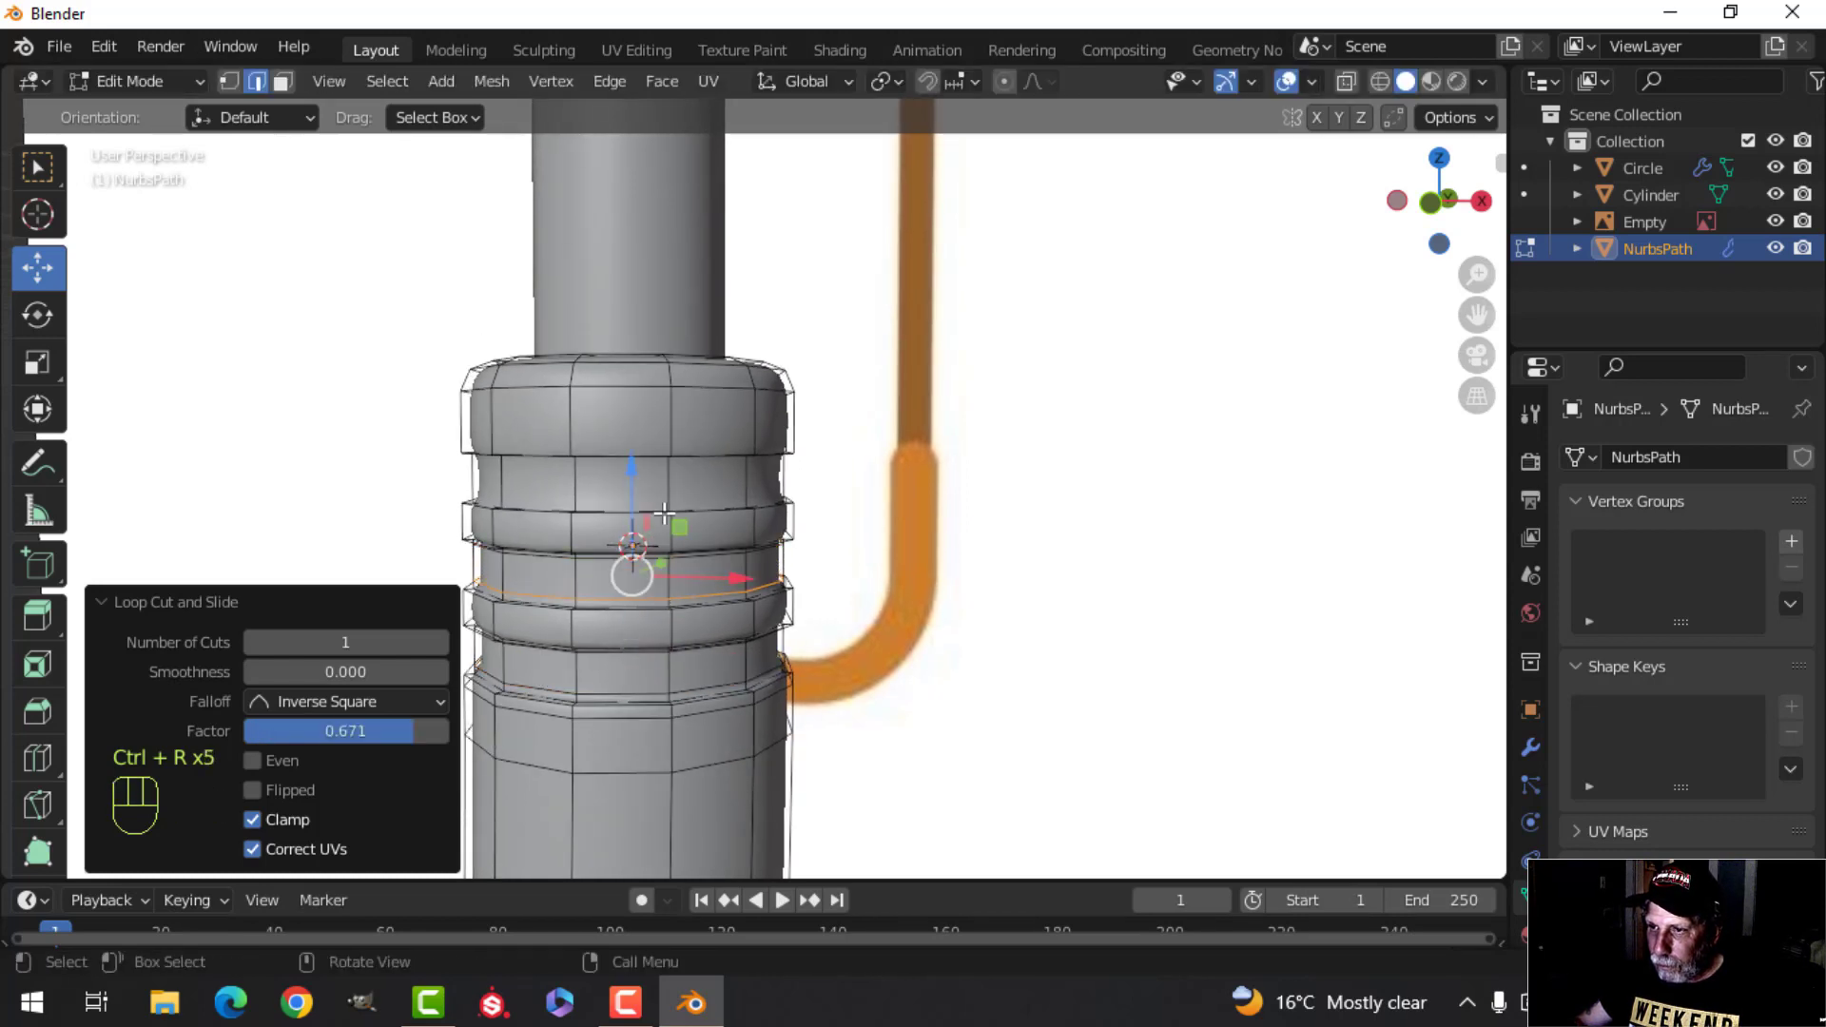
# Step: Add two supporting edge loops inside the uppermost groove, near its upper and lower edges
pyautogui.hotkey('ctrl', 'r')
pyautogui.click(665, 476)
pyautogui.click(669, 492)
pyautogui.hotkey('ctrl', 'r')
pyautogui.click(670, 493)
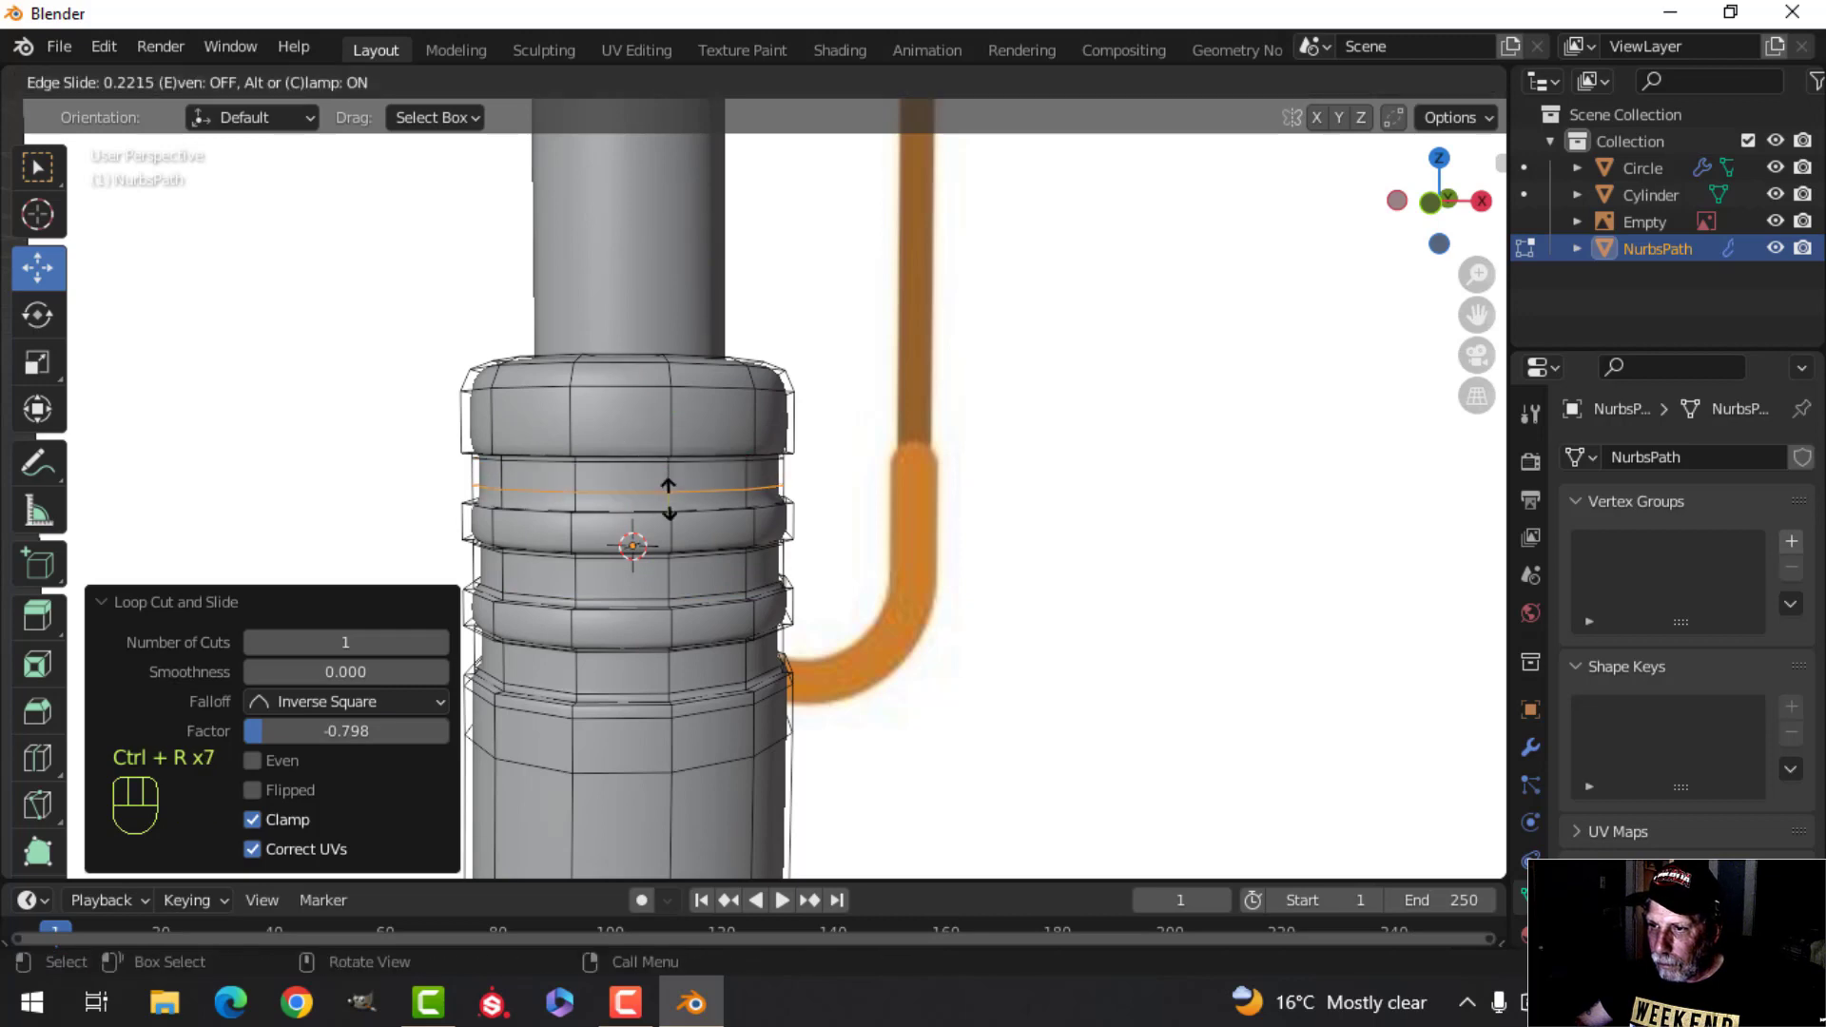
pyautogui.click(666, 500)
# Step: Add a supporting edge loop just above the uppermost groove and leave edit mode with nothing selected
pyautogui.hotkey('alt', 'a')
pyautogui.hotkey('ctrl', 'r')
pyautogui.click(668, 421)
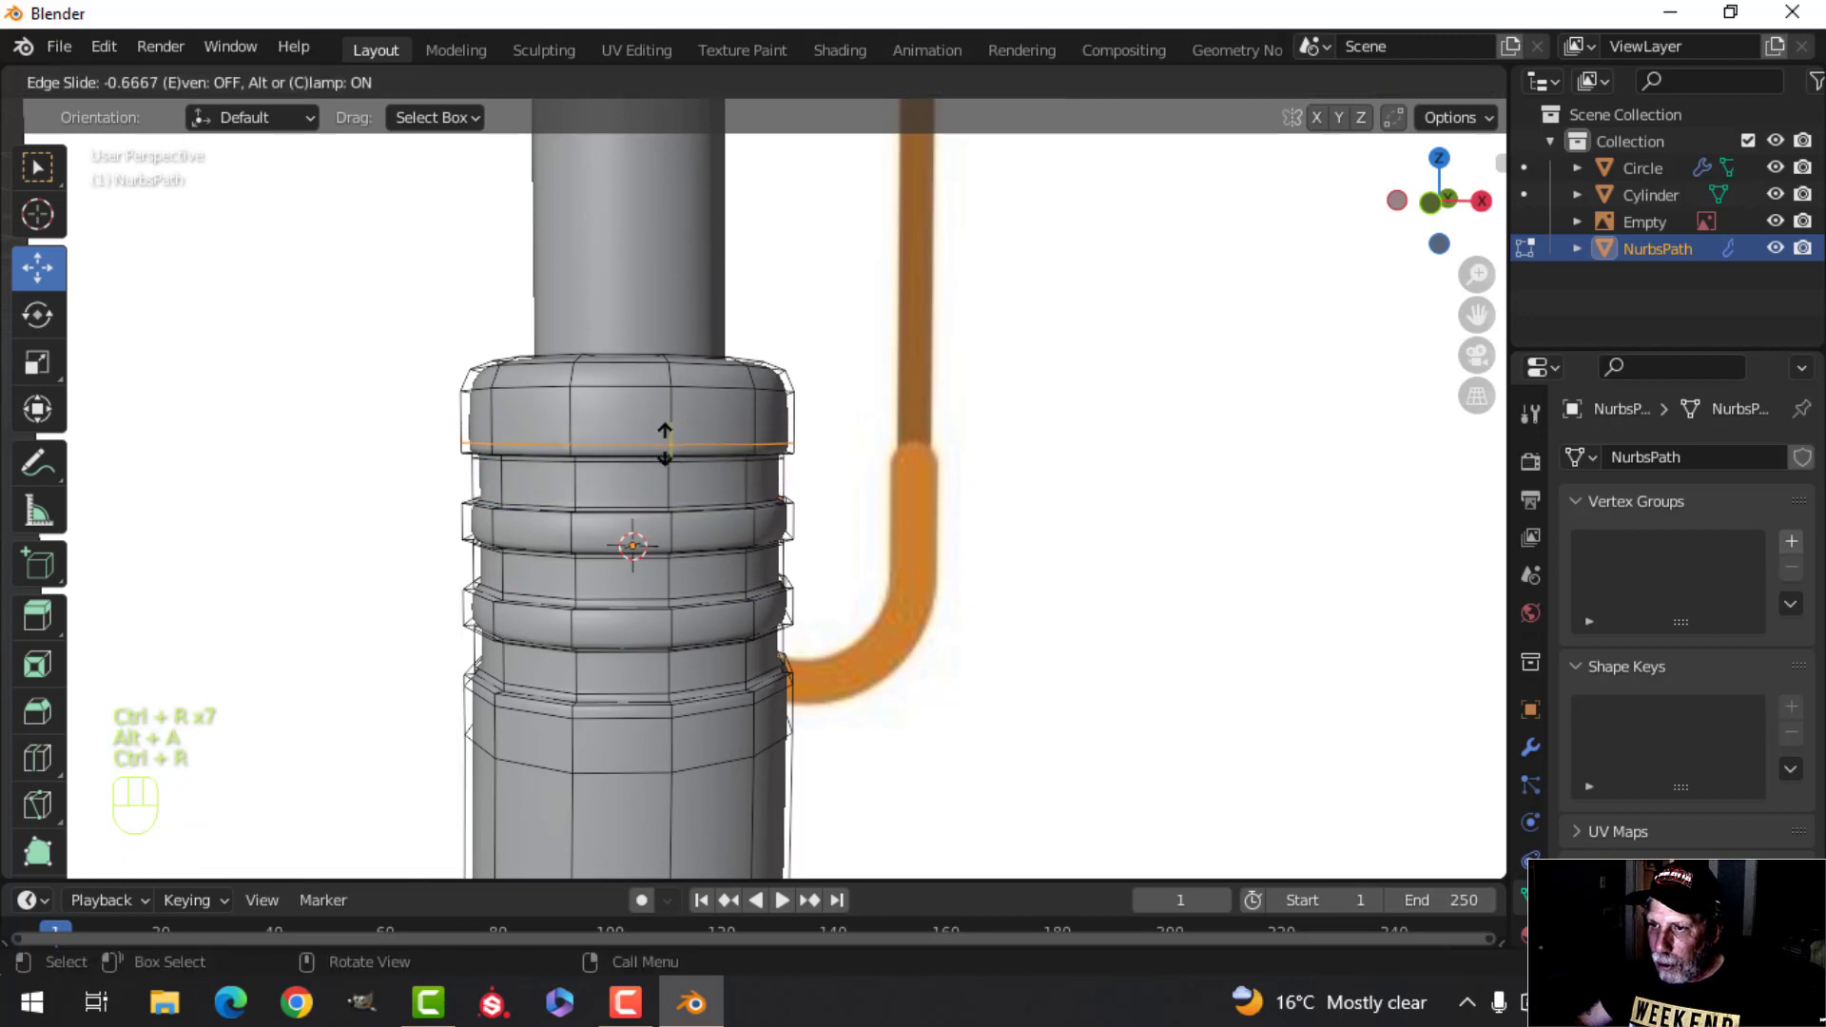
pyautogui.click(665, 444)
pyautogui.scroll(3, 745, 542)
pyautogui.press('Tab')
pyautogui.scroll(-6, 745, 590)
pyautogui.hotkey('alt', 'a')
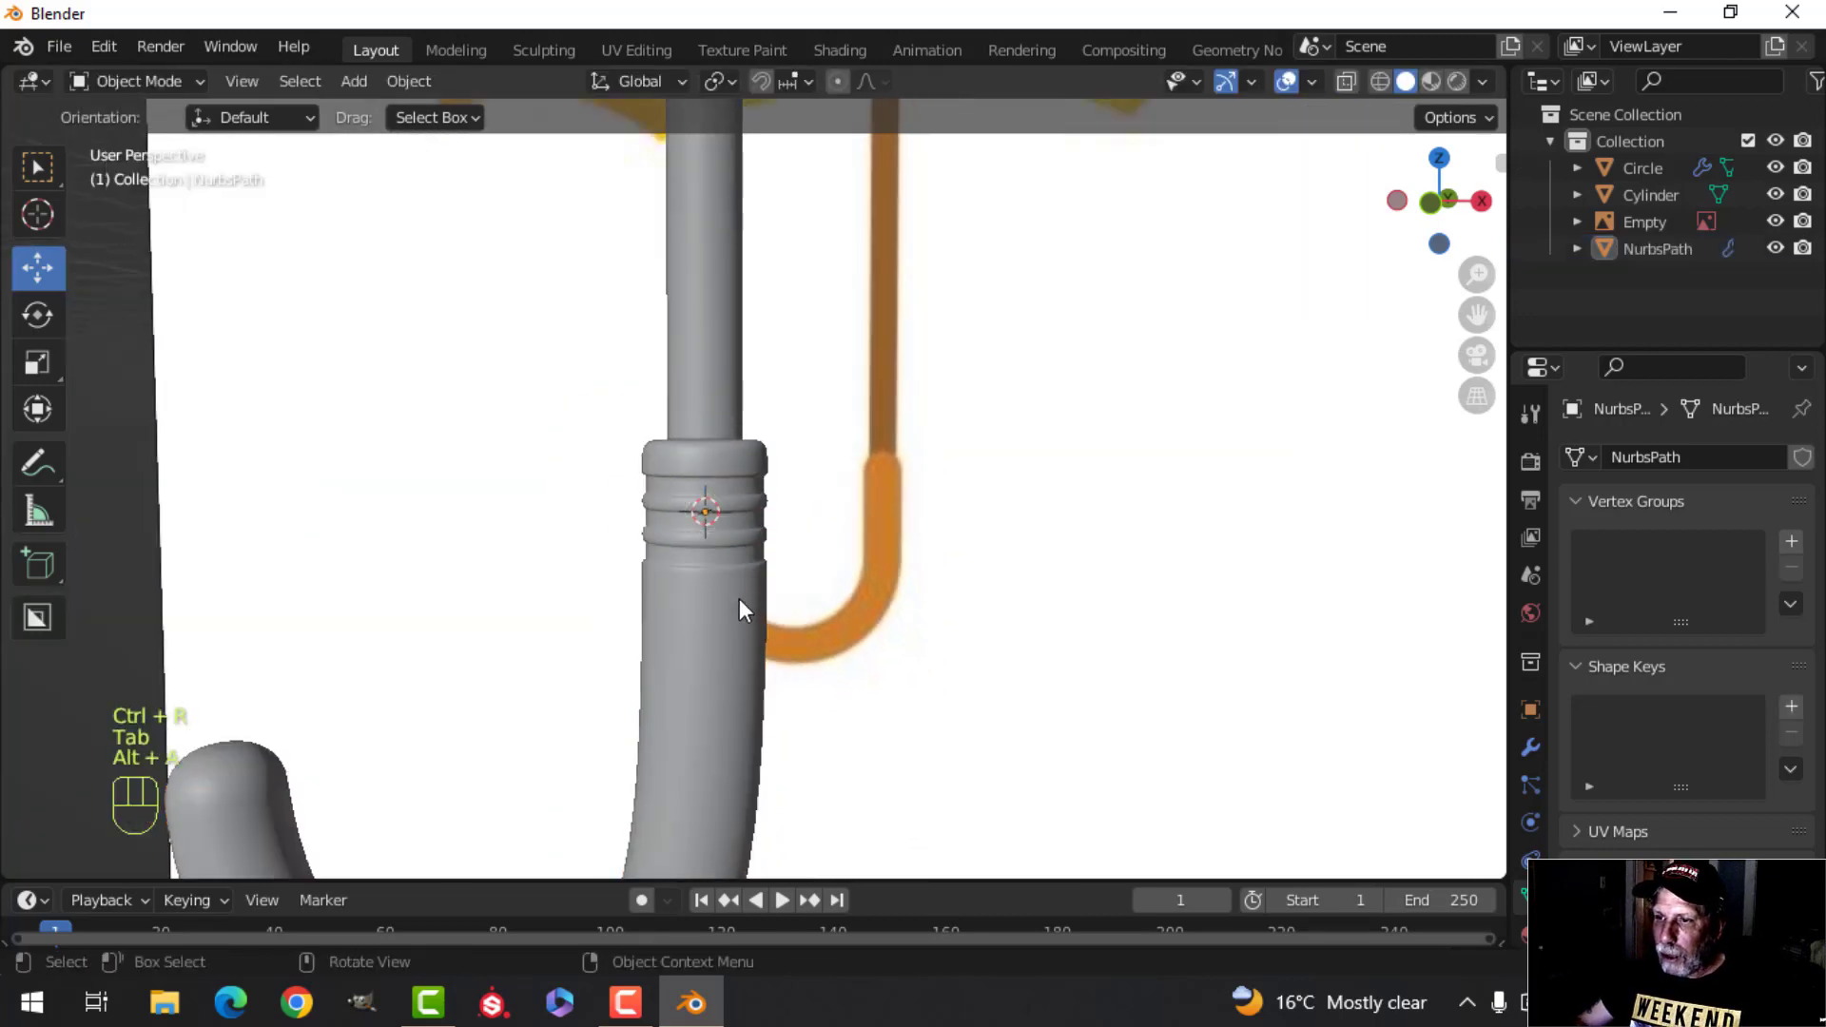
# Step: Enable Cavity in the viewport shading
pyautogui.scroll(2, 740, 595)
pyautogui.scroll(-2, 734, 570)
pyautogui.moveTo(773, 632); pyautogui.dragTo(799, 656, button='middle')
pyautogui.click(1482, 79)
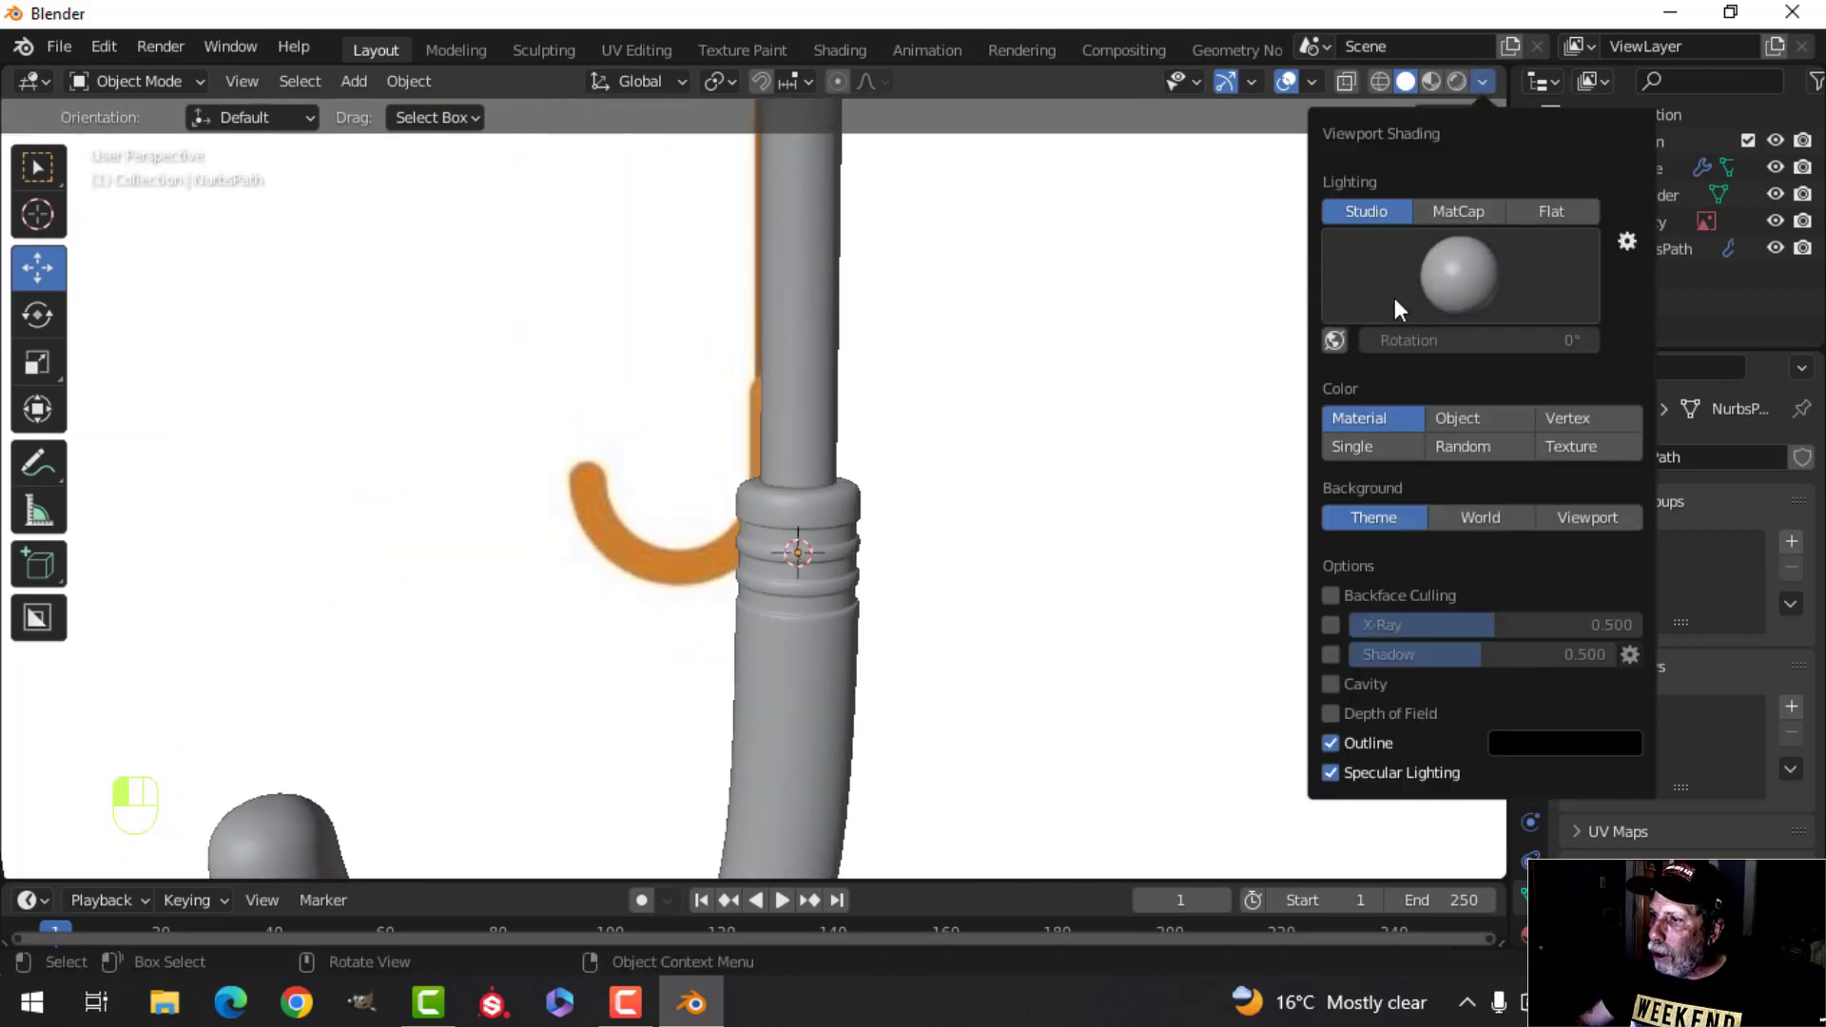
pyautogui.click(1329, 682)
pyautogui.scroll(-6, 937, 611)
pyautogui.keyDown('shift'); pyautogui.moveTo(936, 611); pyautogui.dragTo(924, 477, button='middle'); pyautogui.keyUp('shift')
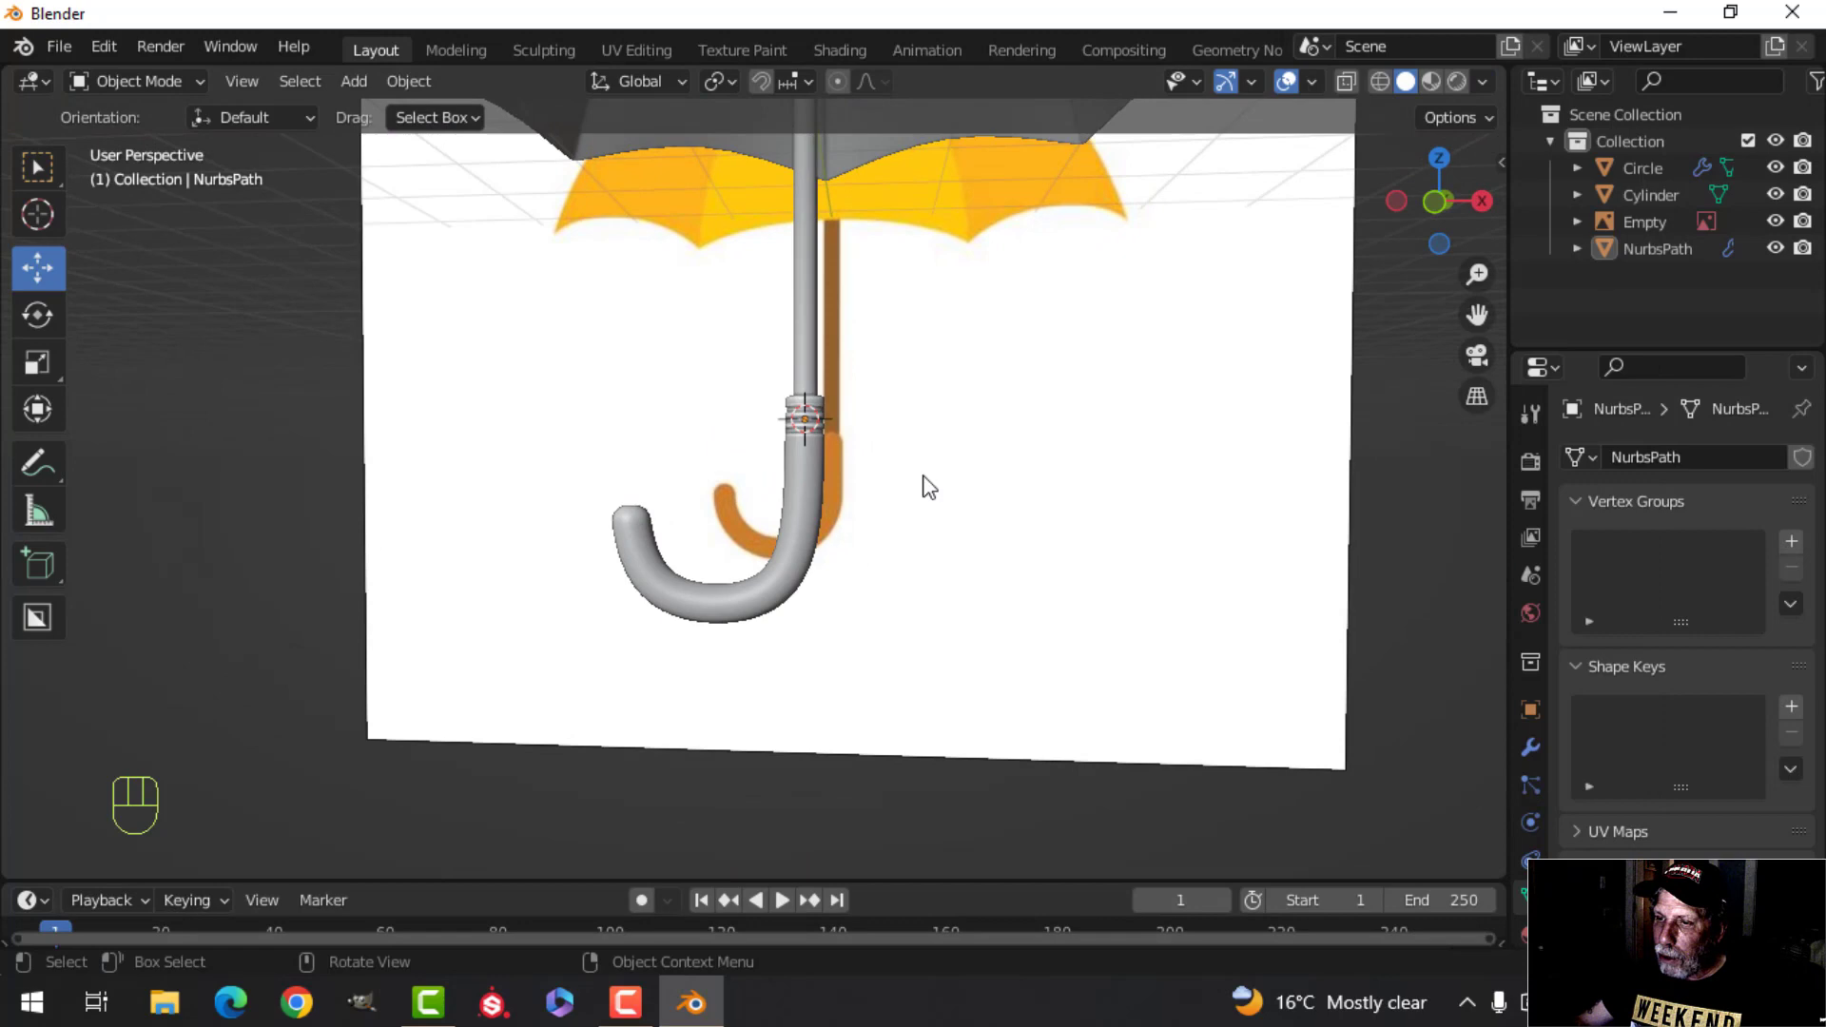
pyautogui.click(772, 581)
pyautogui.hotkey('alt', 'a')
pyautogui.moveTo(1054, 547); pyautogui.dragTo(929, 559, button='middle')
pyautogui.moveTo(929, 559); pyautogui.dragTo(913, 590, button='middle')
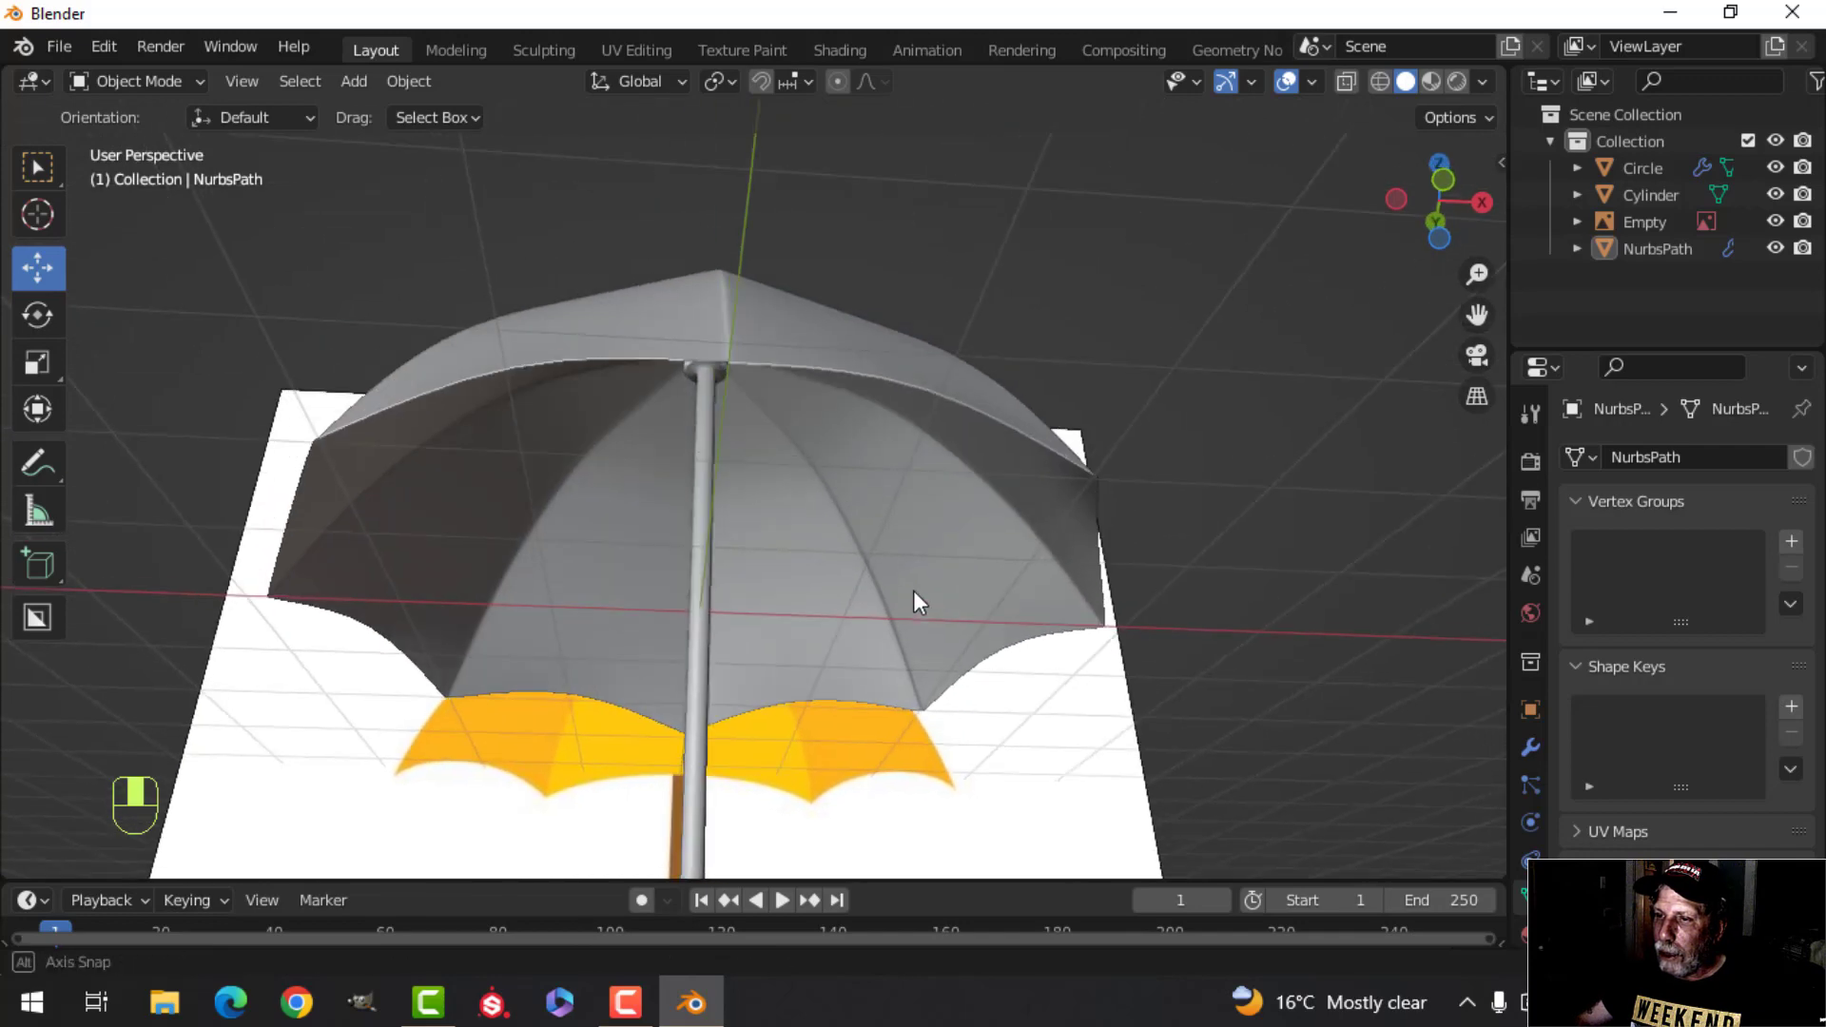
# Step: Bevel the edge loop where the pole meets the underside of its collar by about 0.014 m with 2 segments
pyautogui.scroll(3, 927, 589)
pyautogui.keyDown('shift'); pyautogui.moveTo(805, 468); pyautogui.dragTo(780, 580, button='middle'); pyautogui.keyUp('shift')
pyautogui.scroll(4, 829, 582)
pyautogui.click(741, 529)
pyautogui.press('Tab')
pyautogui.scroll(5, 754, 501)
pyautogui.keyDown('shift'); pyautogui.moveTo(754, 501); pyautogui.dragTo(776, 555, button='middle'); pyautogui.keyUp('shift')
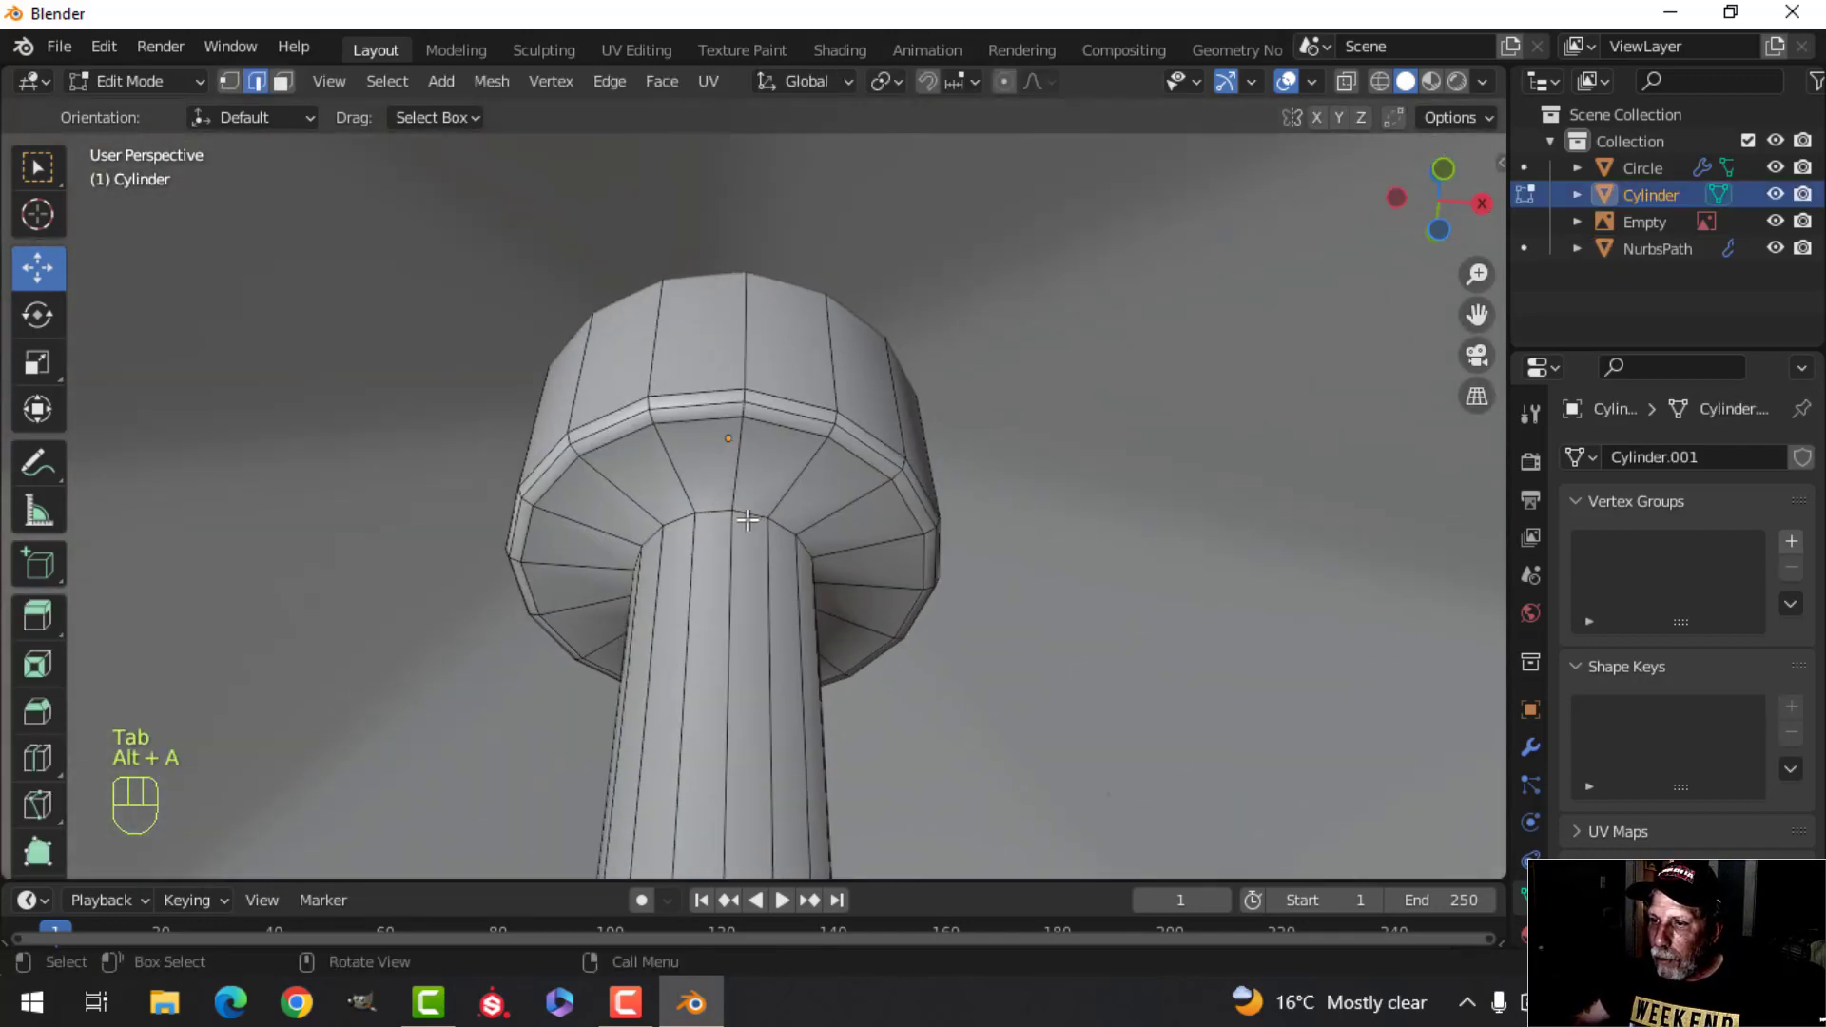
pyautogui.hotkey('ctrl', 'b')
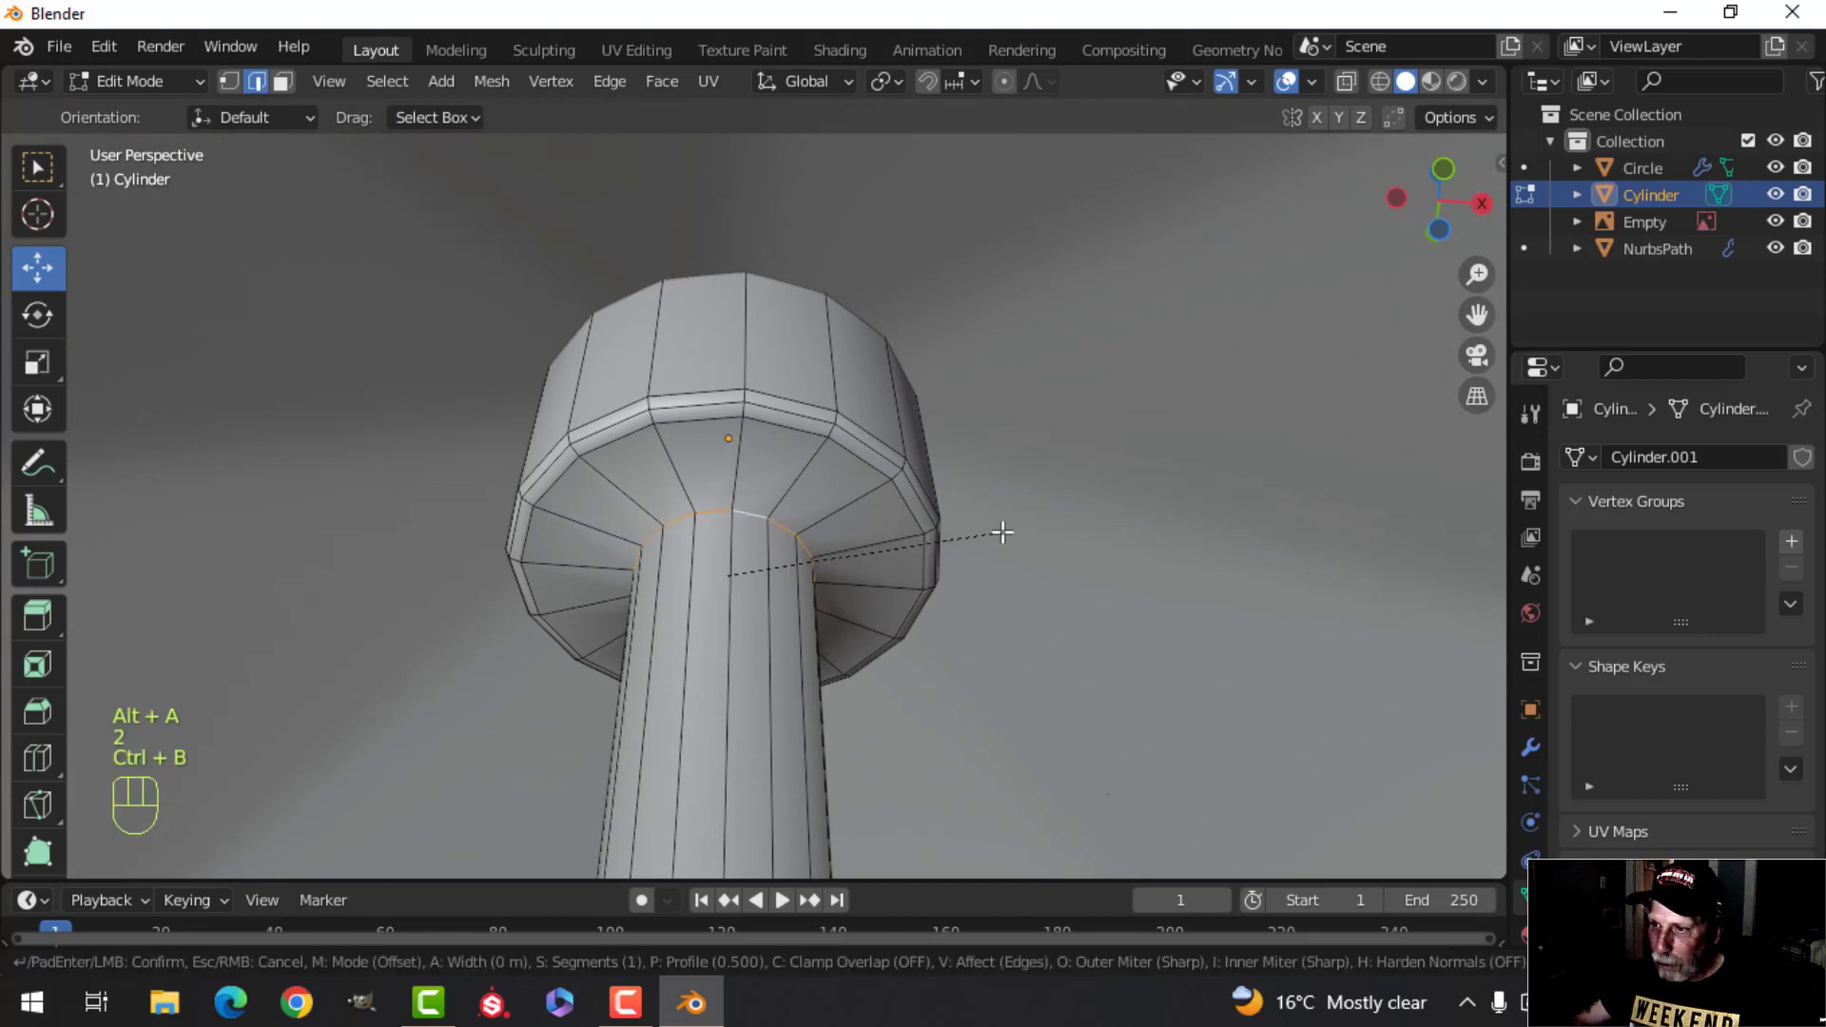
pyautogui.scroll(1, 1177, 511)
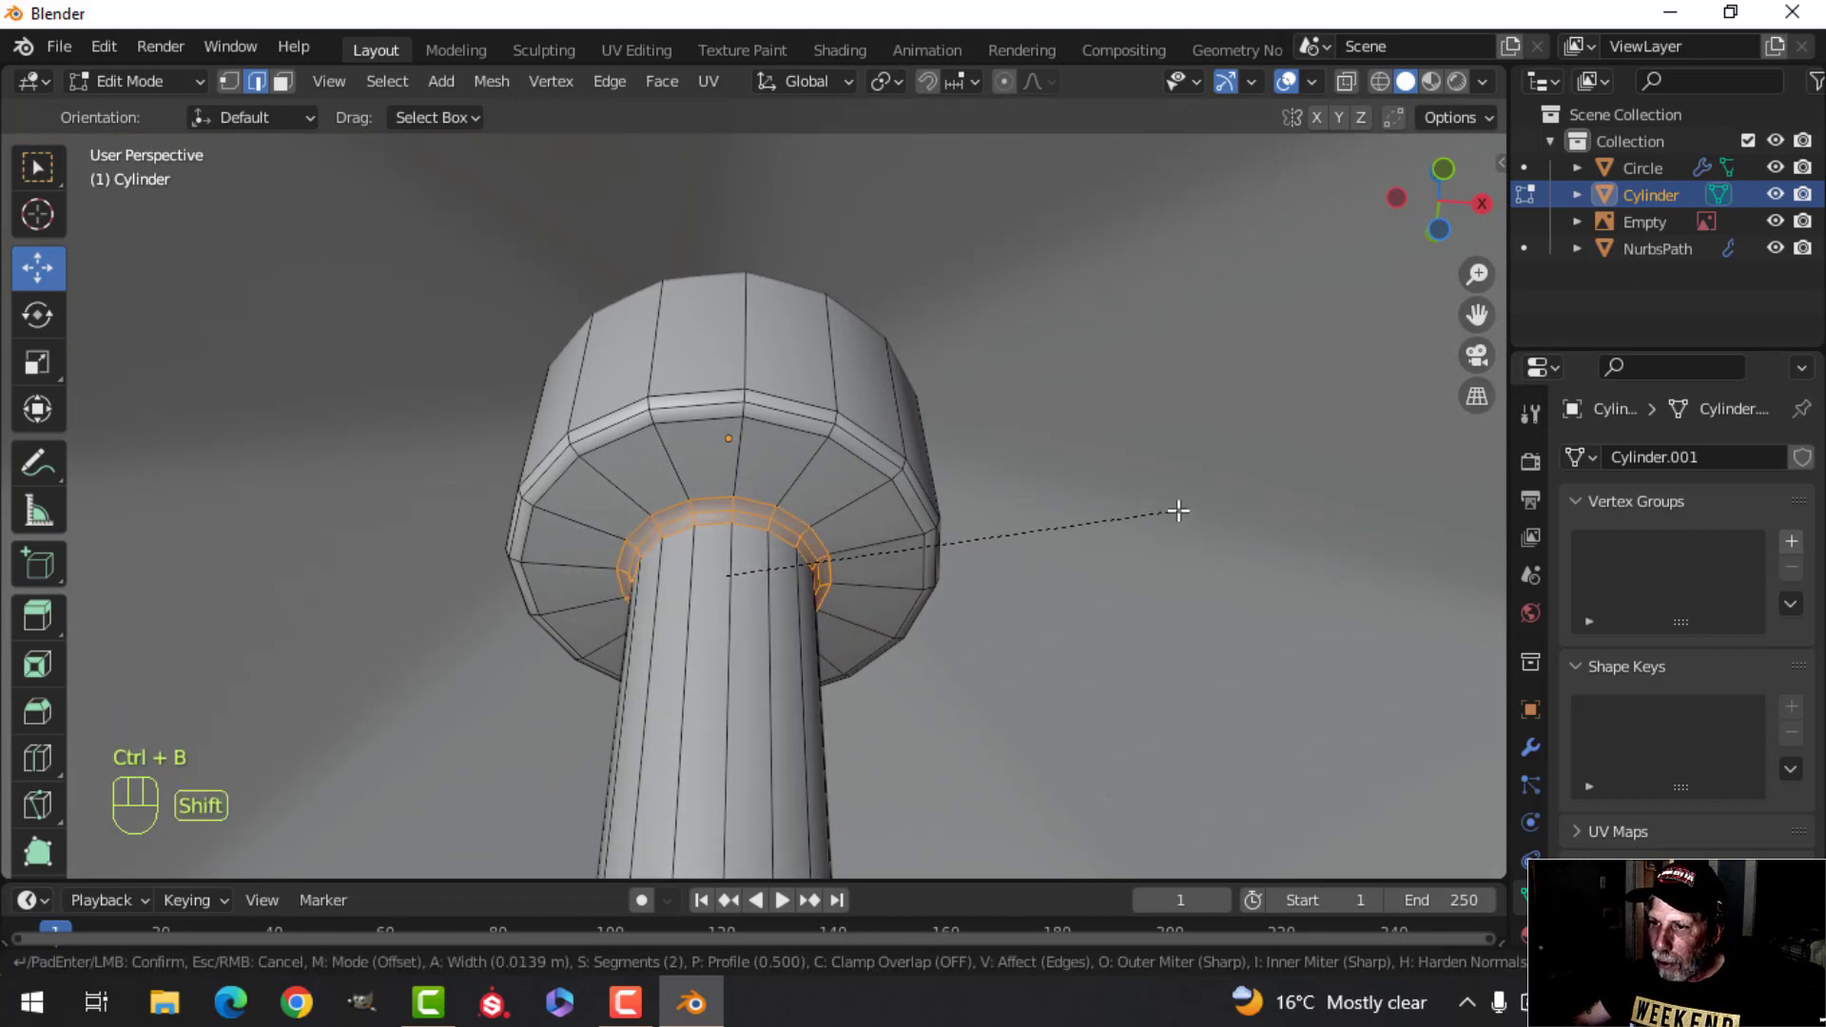
pyautogui.click(1156, 517)
pyautogui.press('Tab')
pyautogui.scroll(-7, 955, 509)
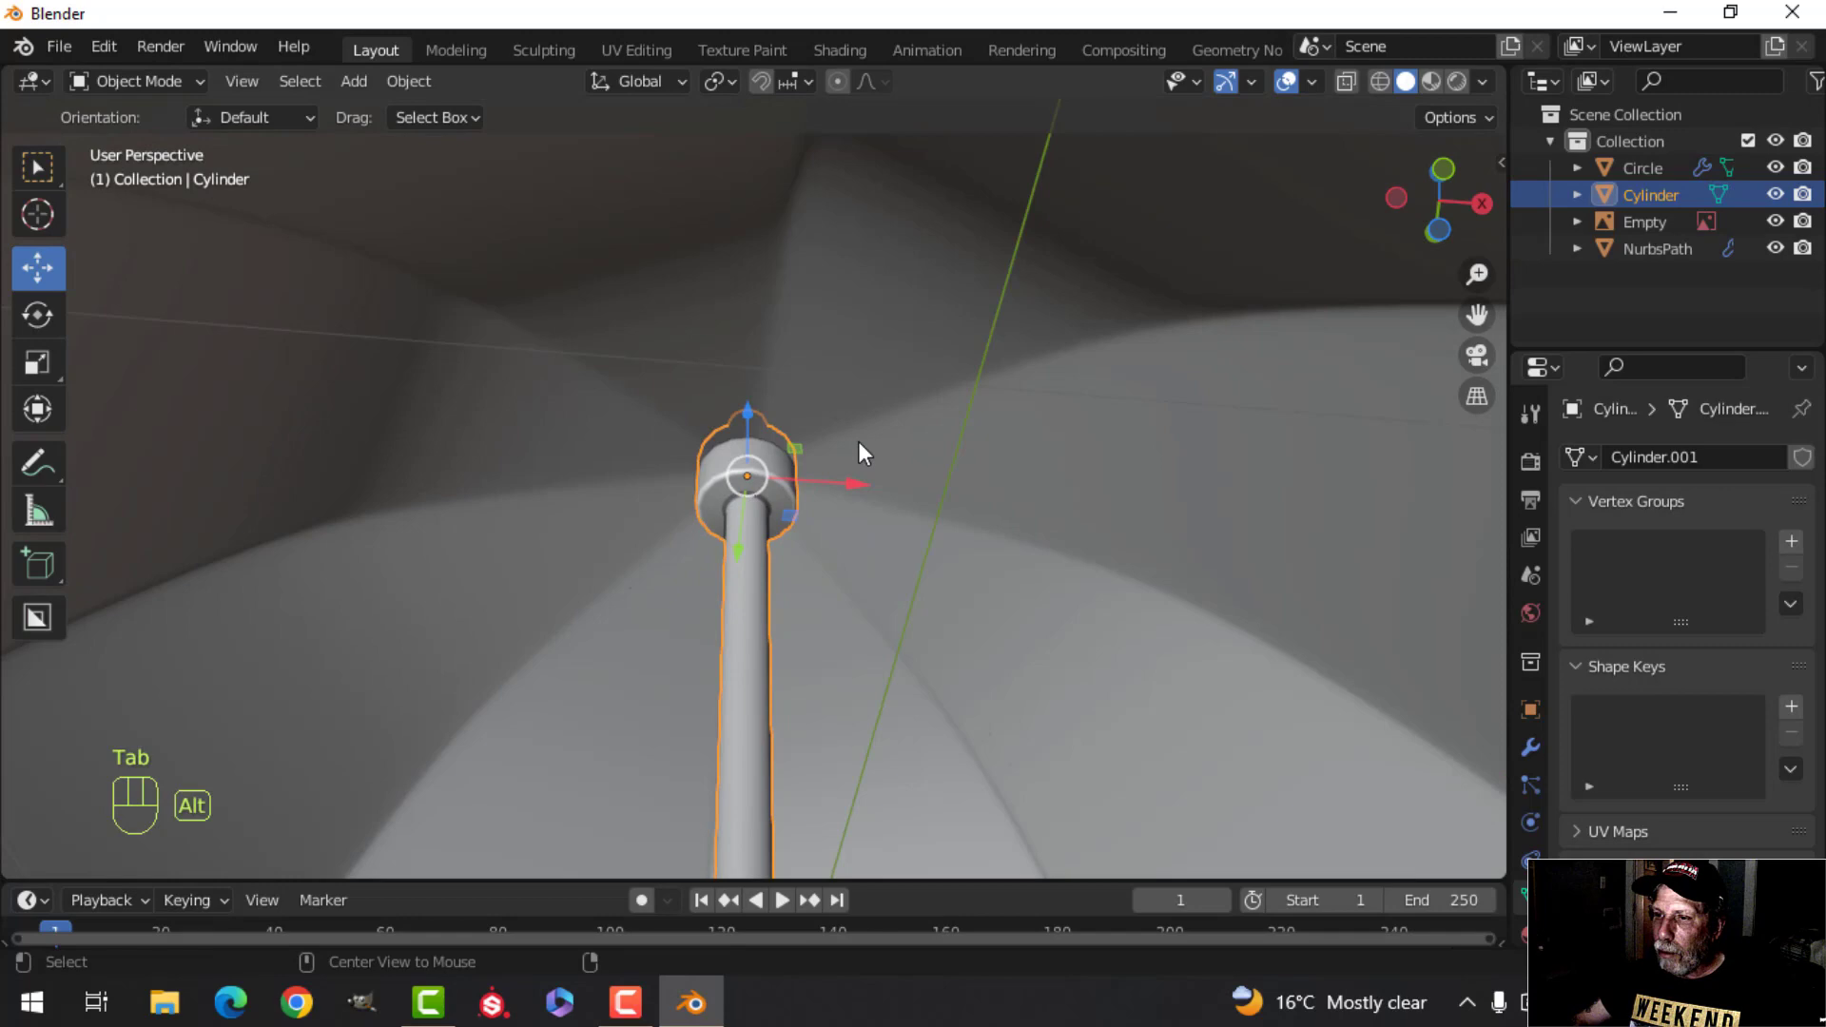
pyautogui.hotkey('alt', 'a')
# Step: Delete the reference image from the scene
pyautogui.moveTo(858, 441); pyautogui.dragTo(947, 551, button='middle')
pyautogui.scroll(-6, 898, 580)
pyautogui.click(928, 300)
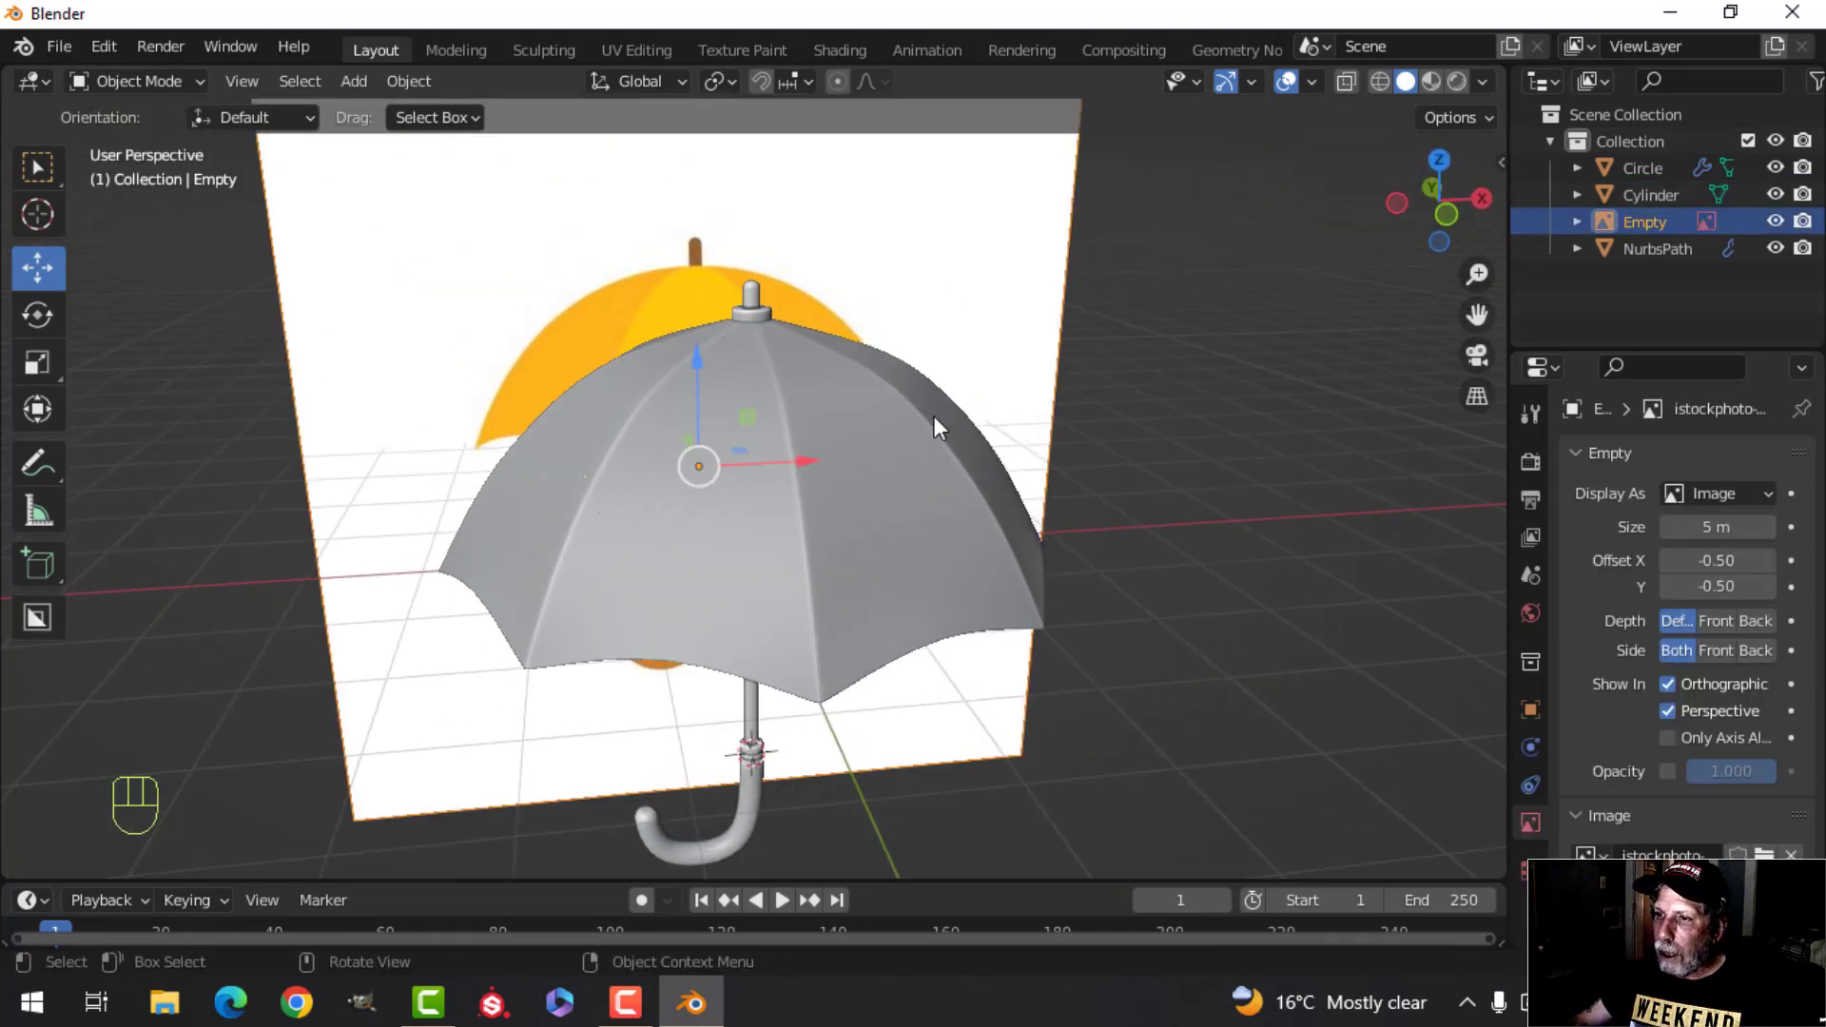
pyautogui.moveTo(933, 415); pyautogui.dragTo(985, 385, button='middle')
pyautogui.press('x')
pyautogui.click(954, 374)
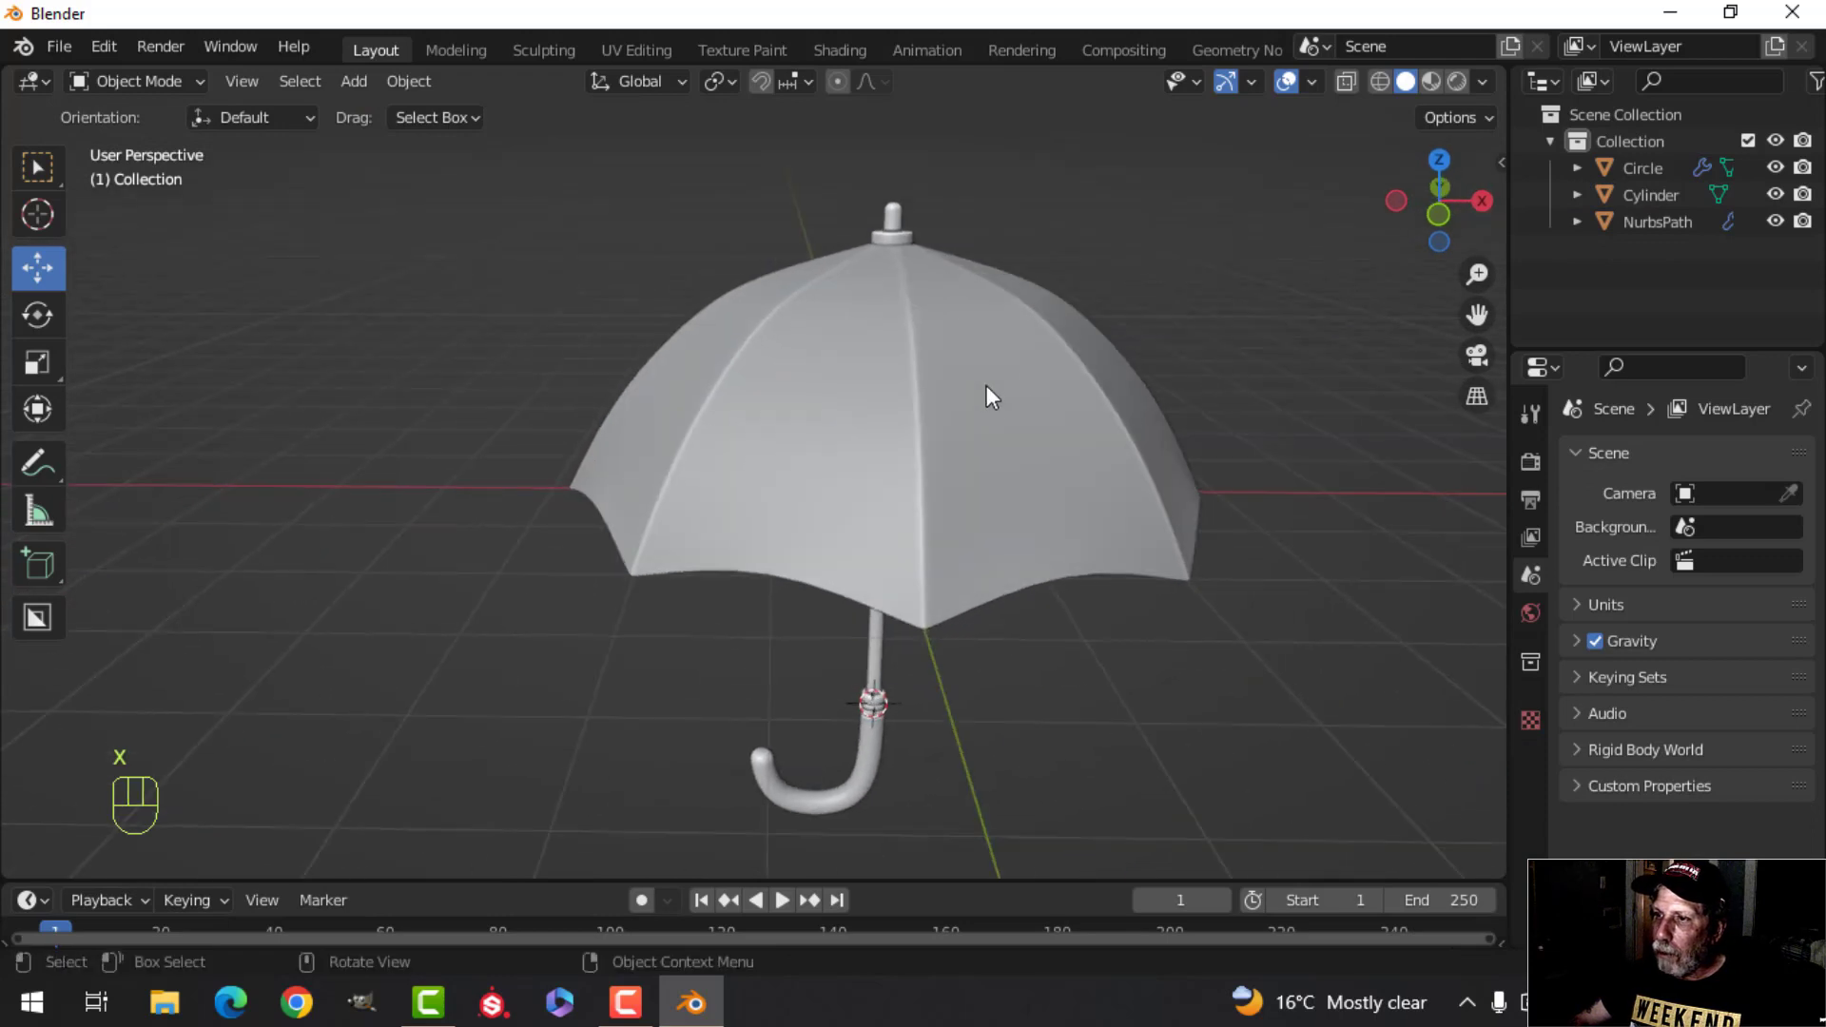
# Step: Display the Face Orientation overlay and reorient all of the canopy's face normals to point outward
pyautogui.click(1312, 83)
pyautogui.click(1235, 571)
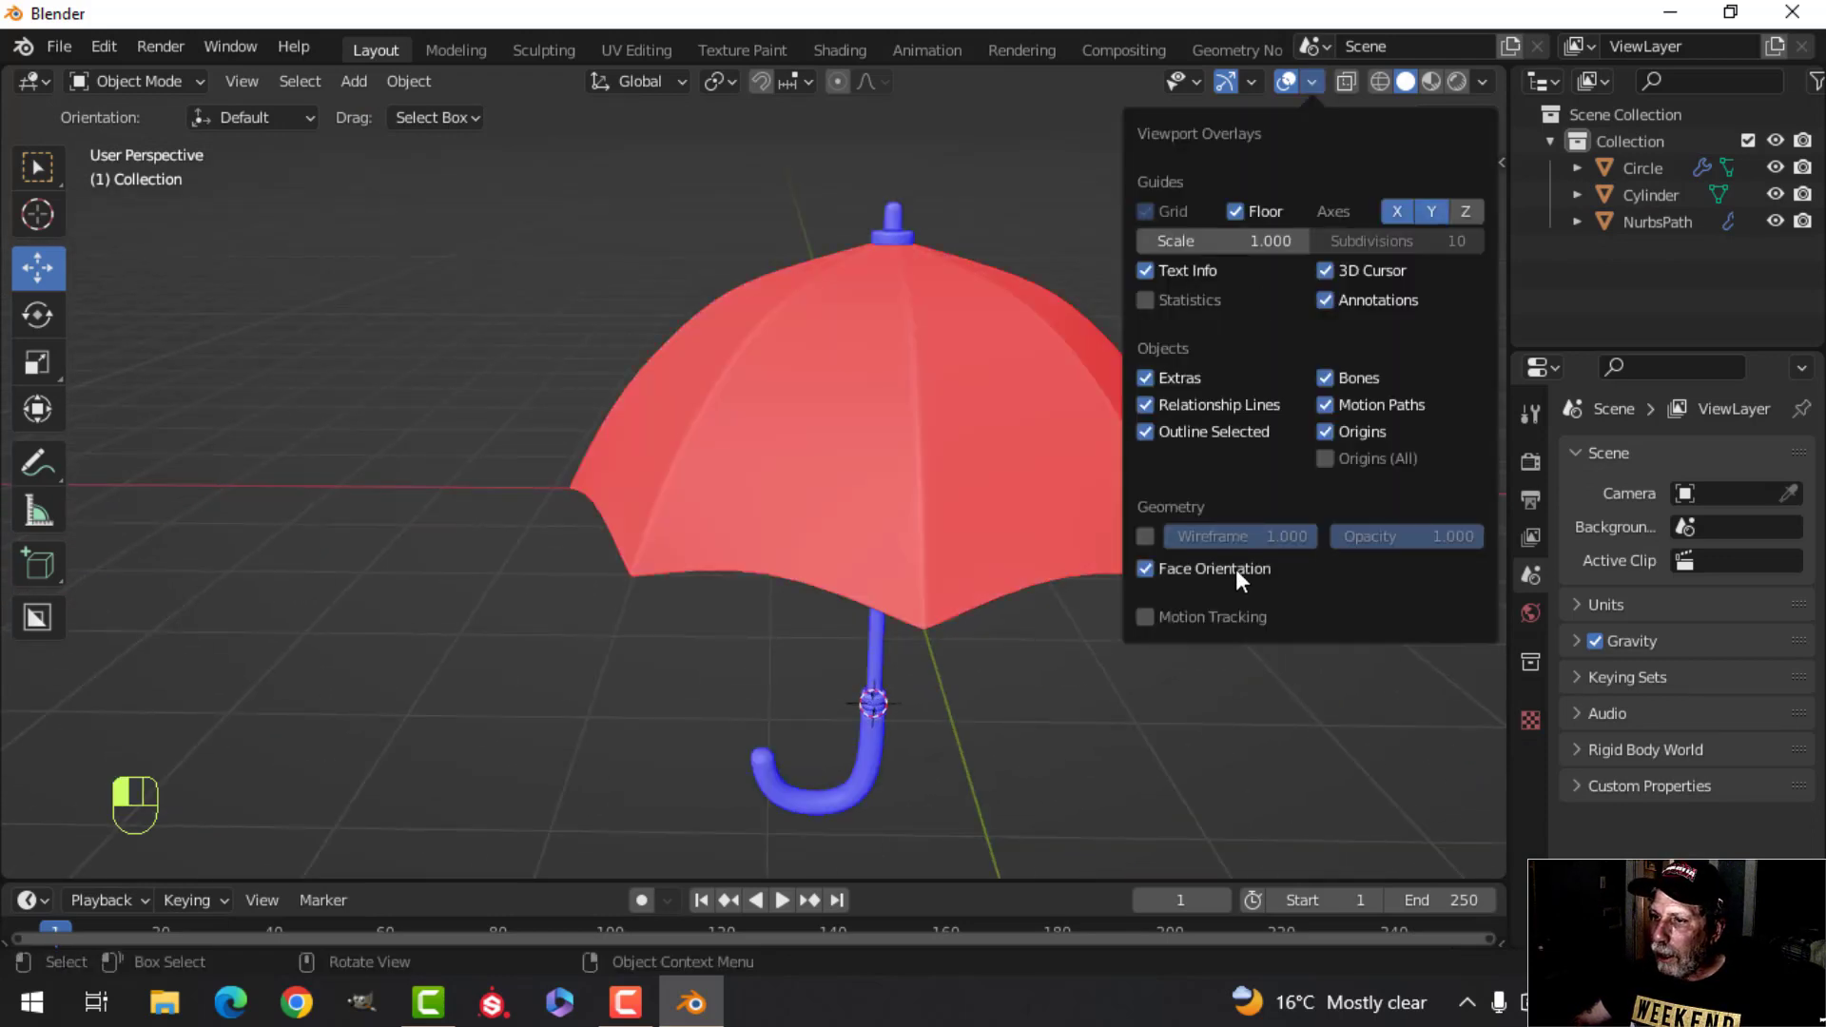
pyautogui.click(875, 496)
pyautogui.press('Tab')
pyautogui.press('a')
pyautogui.hotkey('alt', 'n')
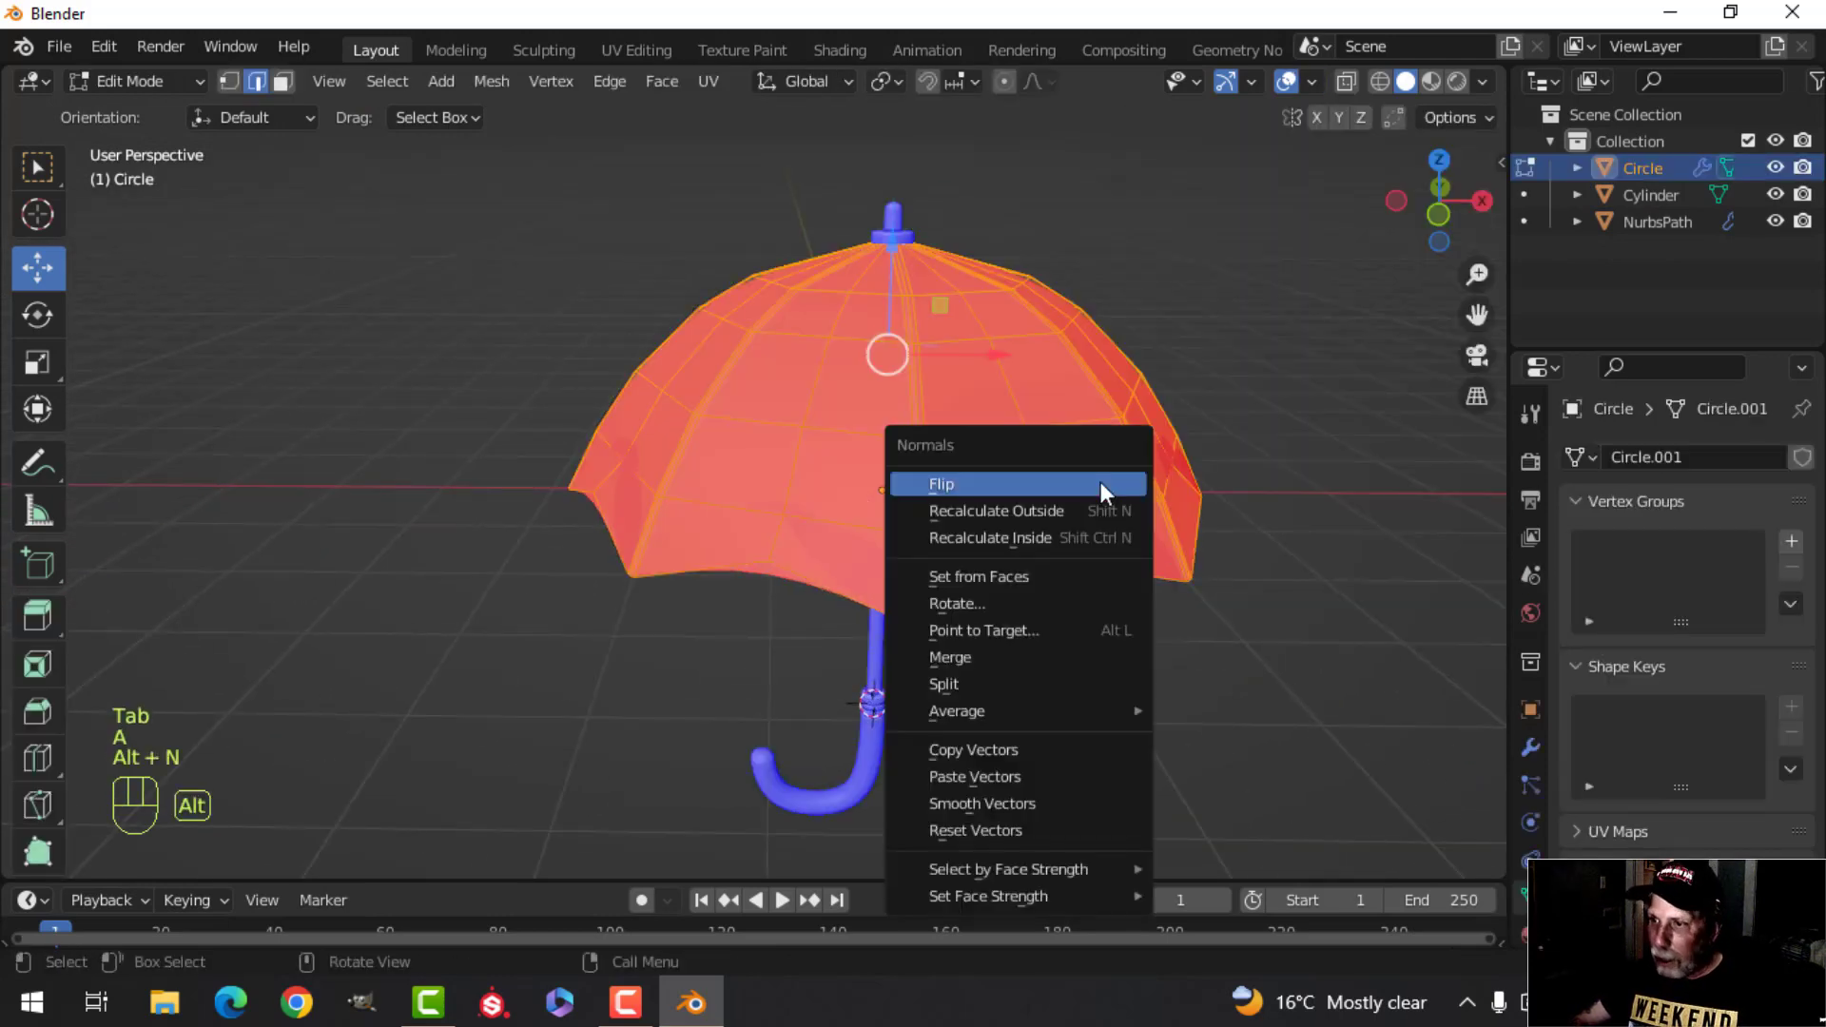
pyautogui.click(1077, 507)
pyautogui.press('Tab')
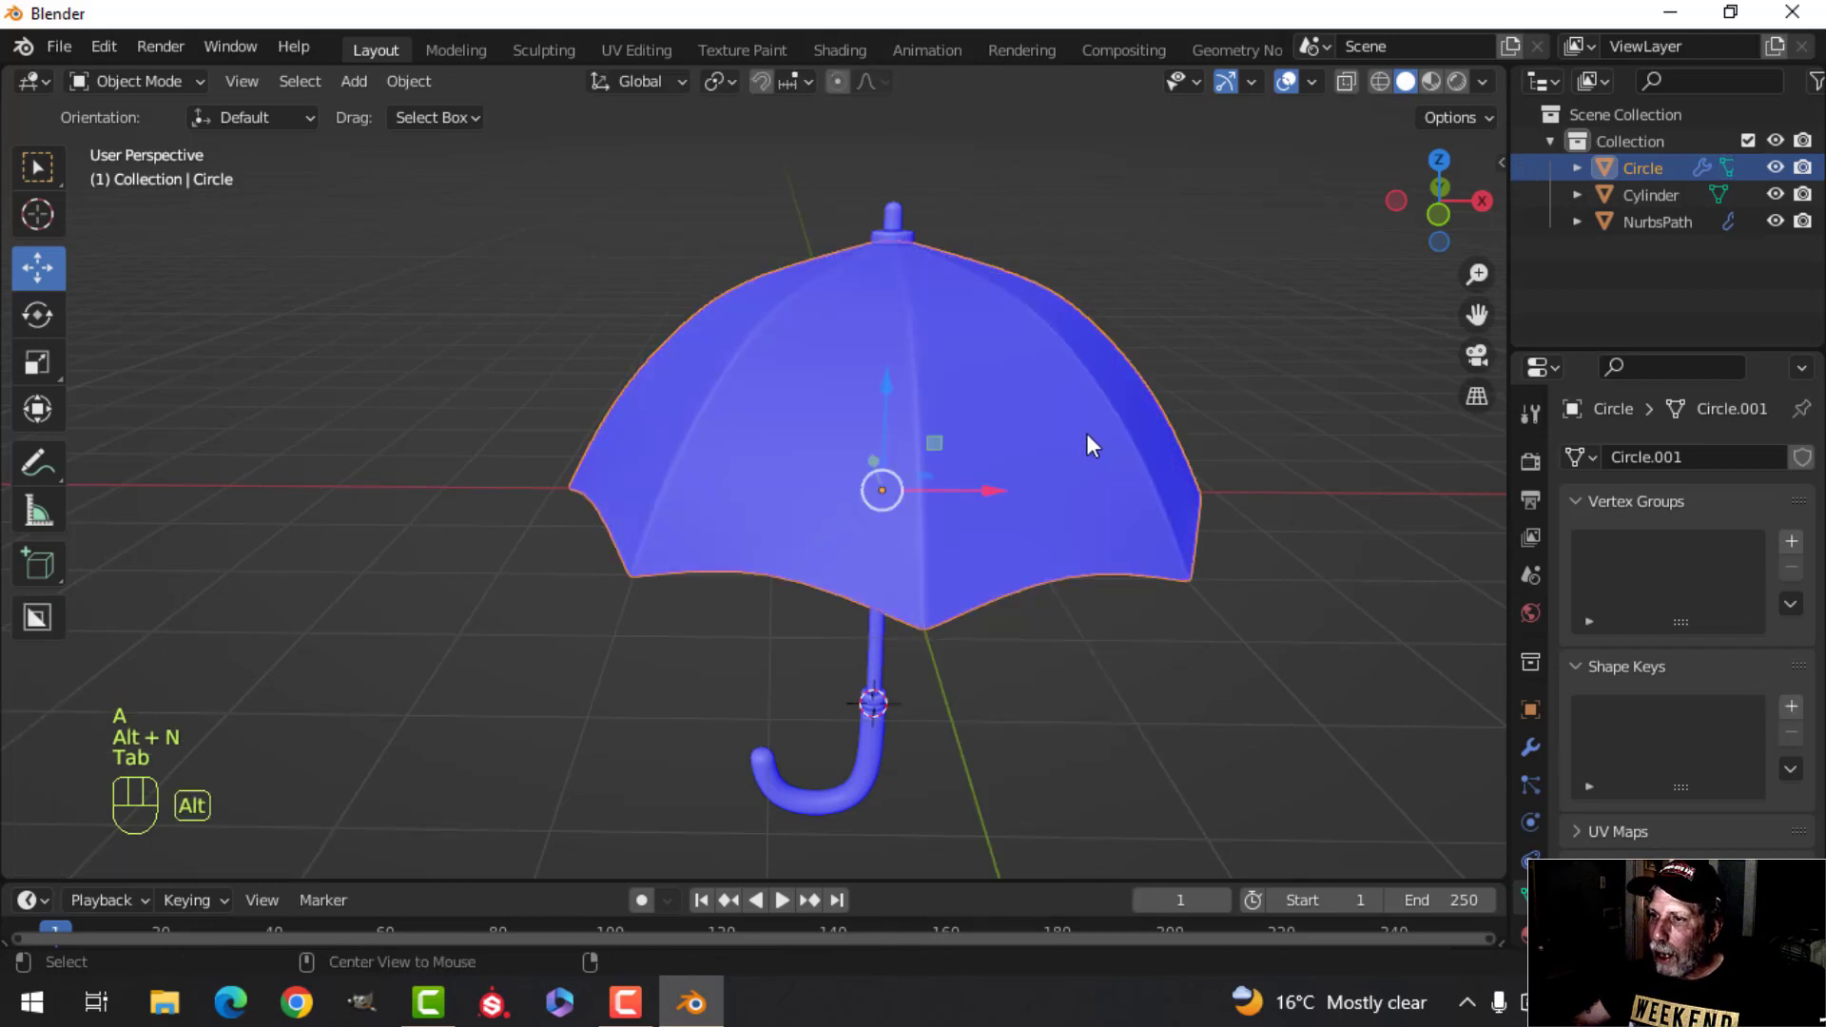
# Step: Turn off the Face Orientation overlay and deselect the canopy
pyautogui.hotkey('alt', 'a')
pyautogui.keyDown('shift'); pyautogui.moveTo(1112, 425); pyautogui.dragTo(880, 448, button='middle'); pyautogui.keyUp('shift')
pyautogui.click(882, 444)
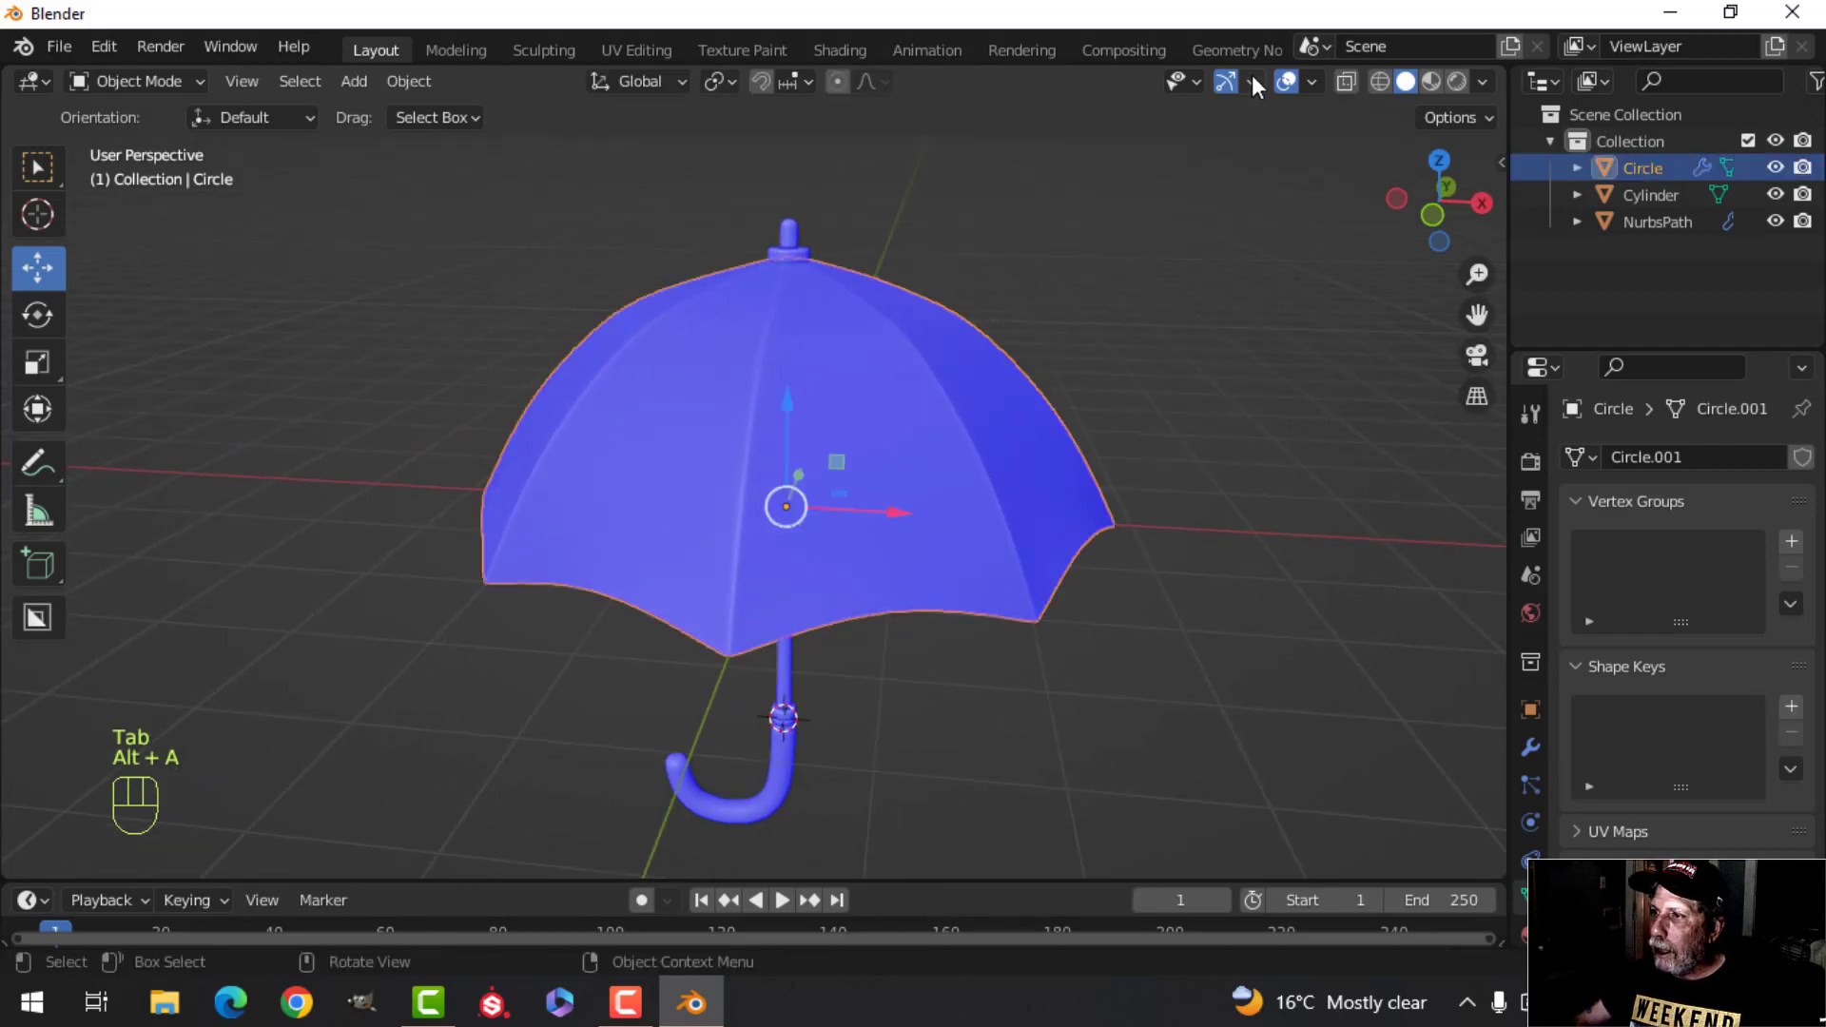
pyautogui.click(1313, 81)
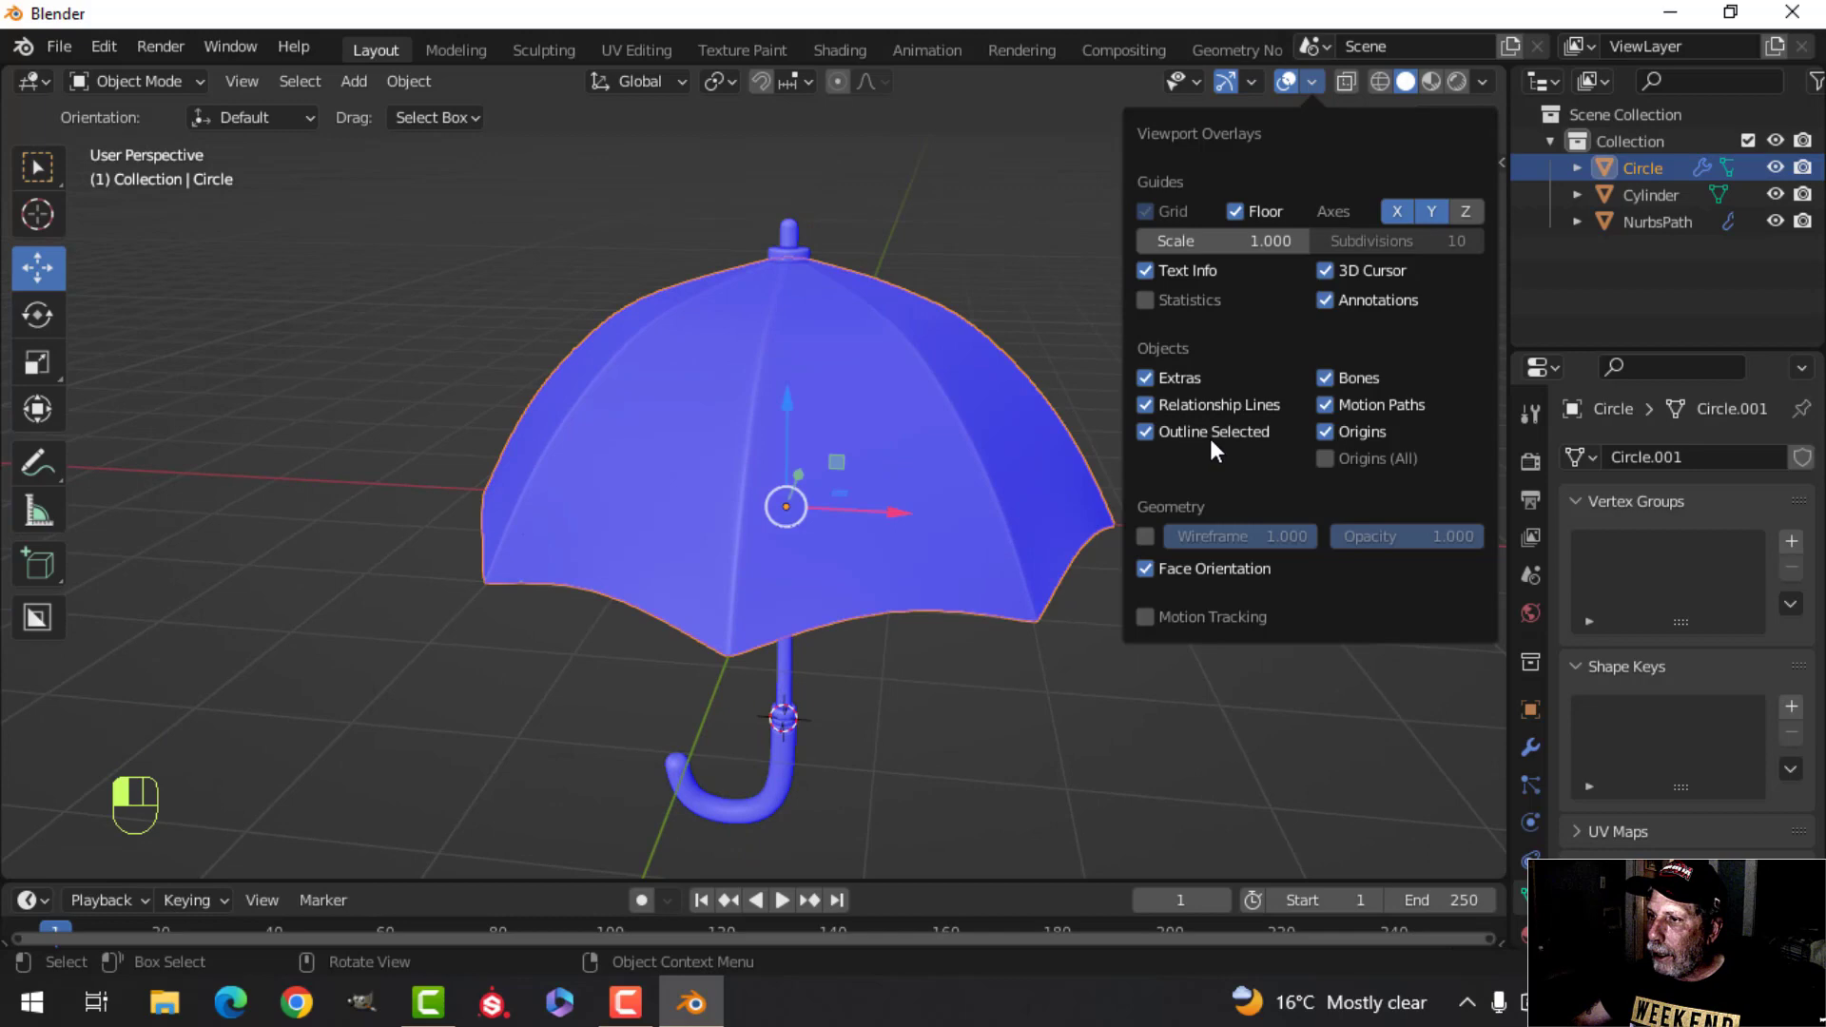
pyautogui.click(1202, 568)
pyautogui.hotkey('alt', 'a')
pyautogui.scroll(-2, 979, 523)
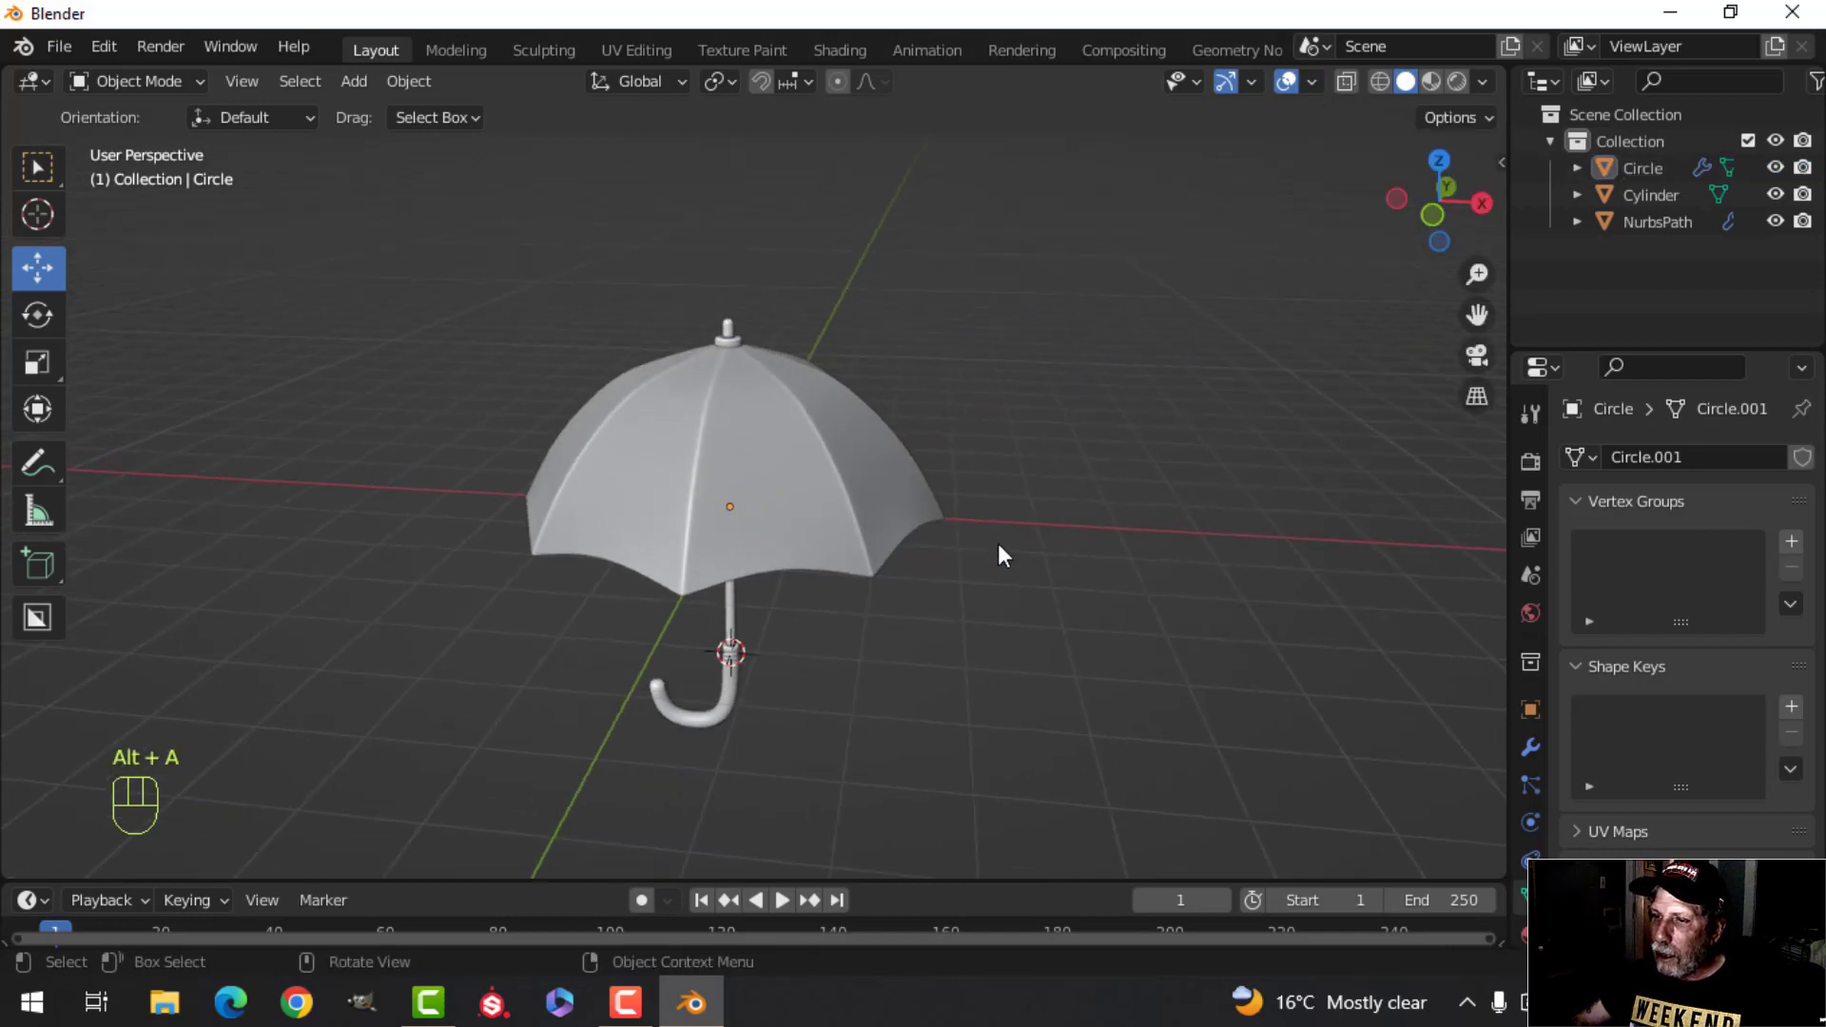
pyautogui.moveTo(998, 545); pyautogui.dragTo(1010, 496, button='middle')
# Step: Switch to the Shading workspace with the canopy selected and set material 2's base color to blue (H 0.647, S 0.977, V 0.800)
pyautogui.click(904, 457)
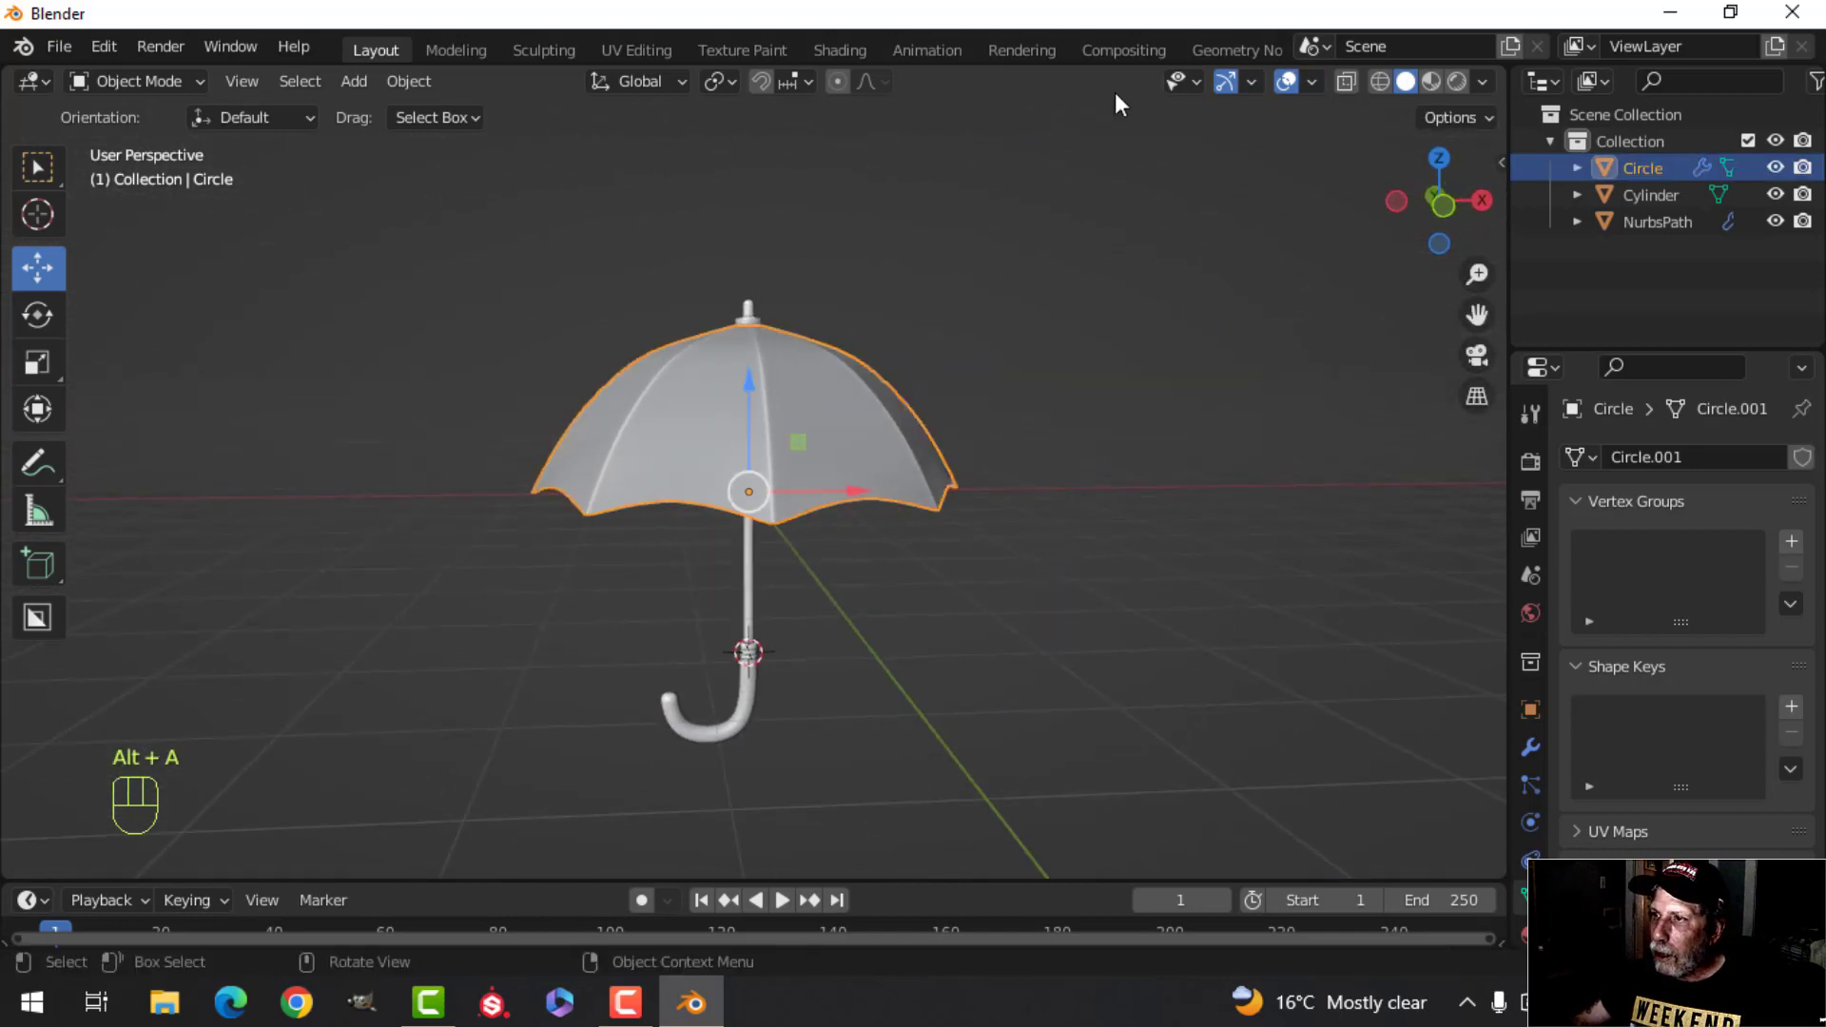
pyautogui.click(838, 50)
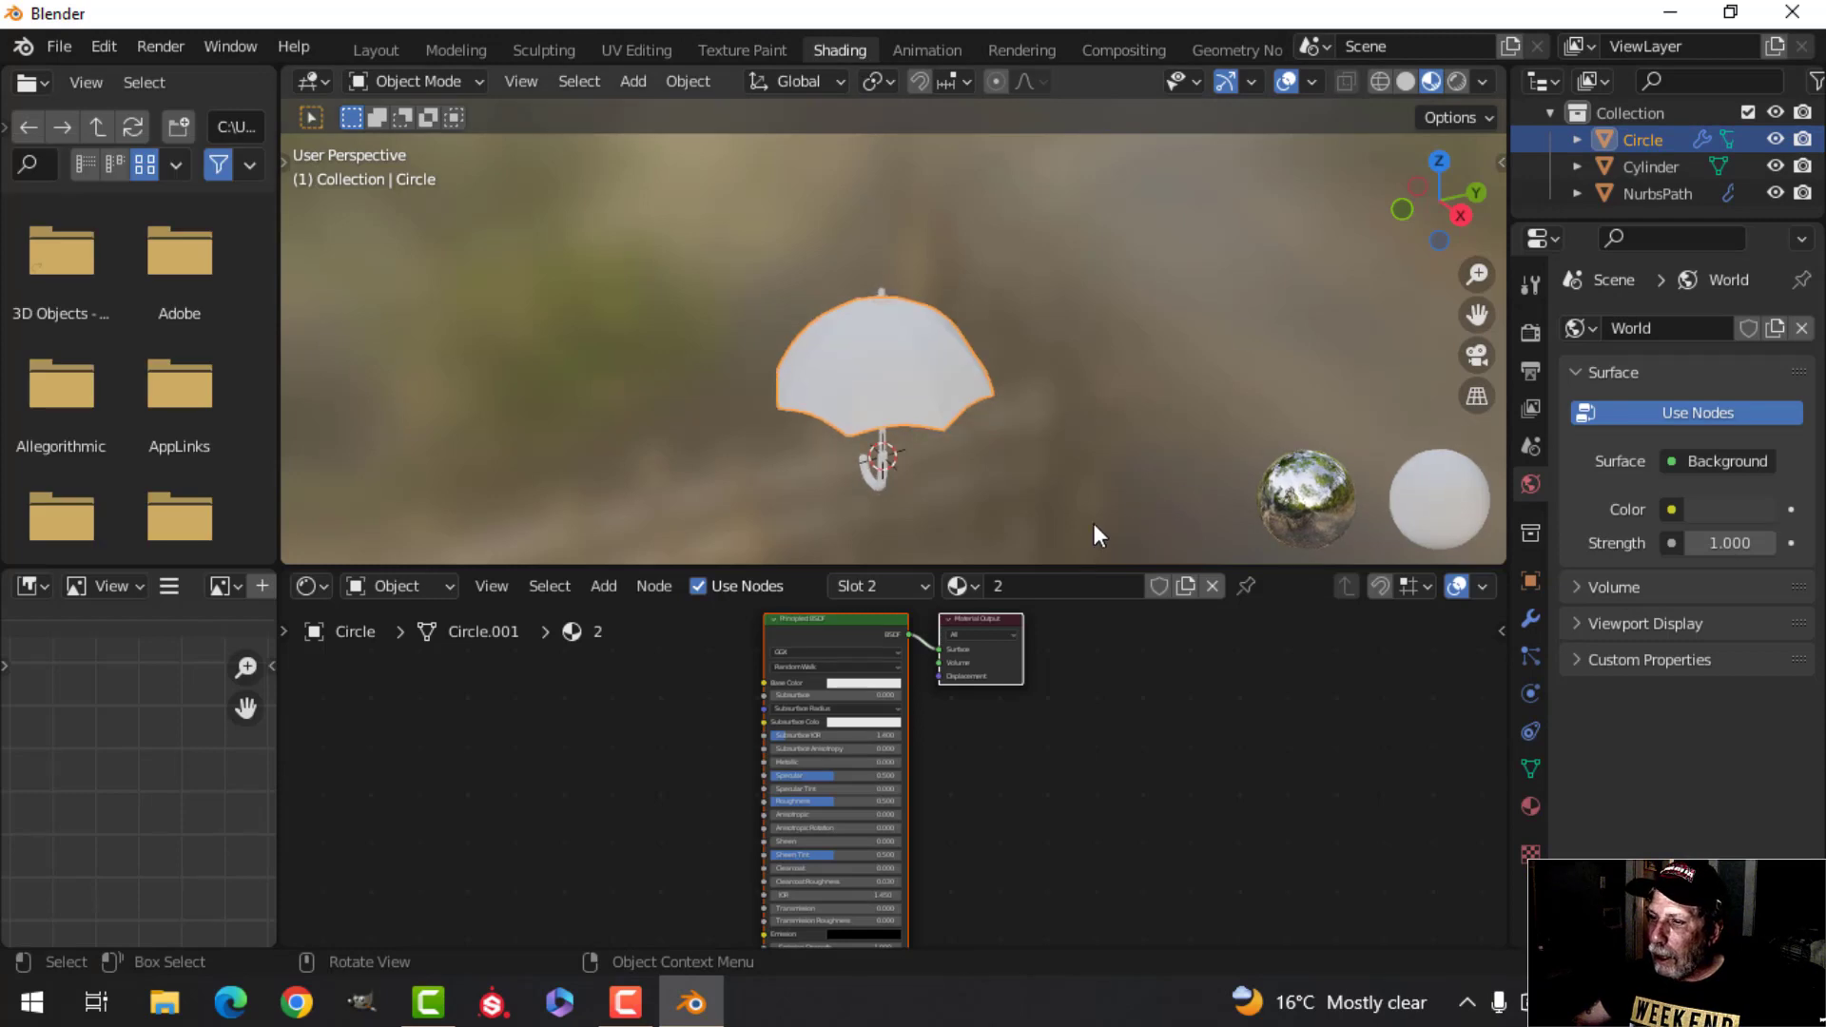
pyautogui.scroll(3, 861, 677)
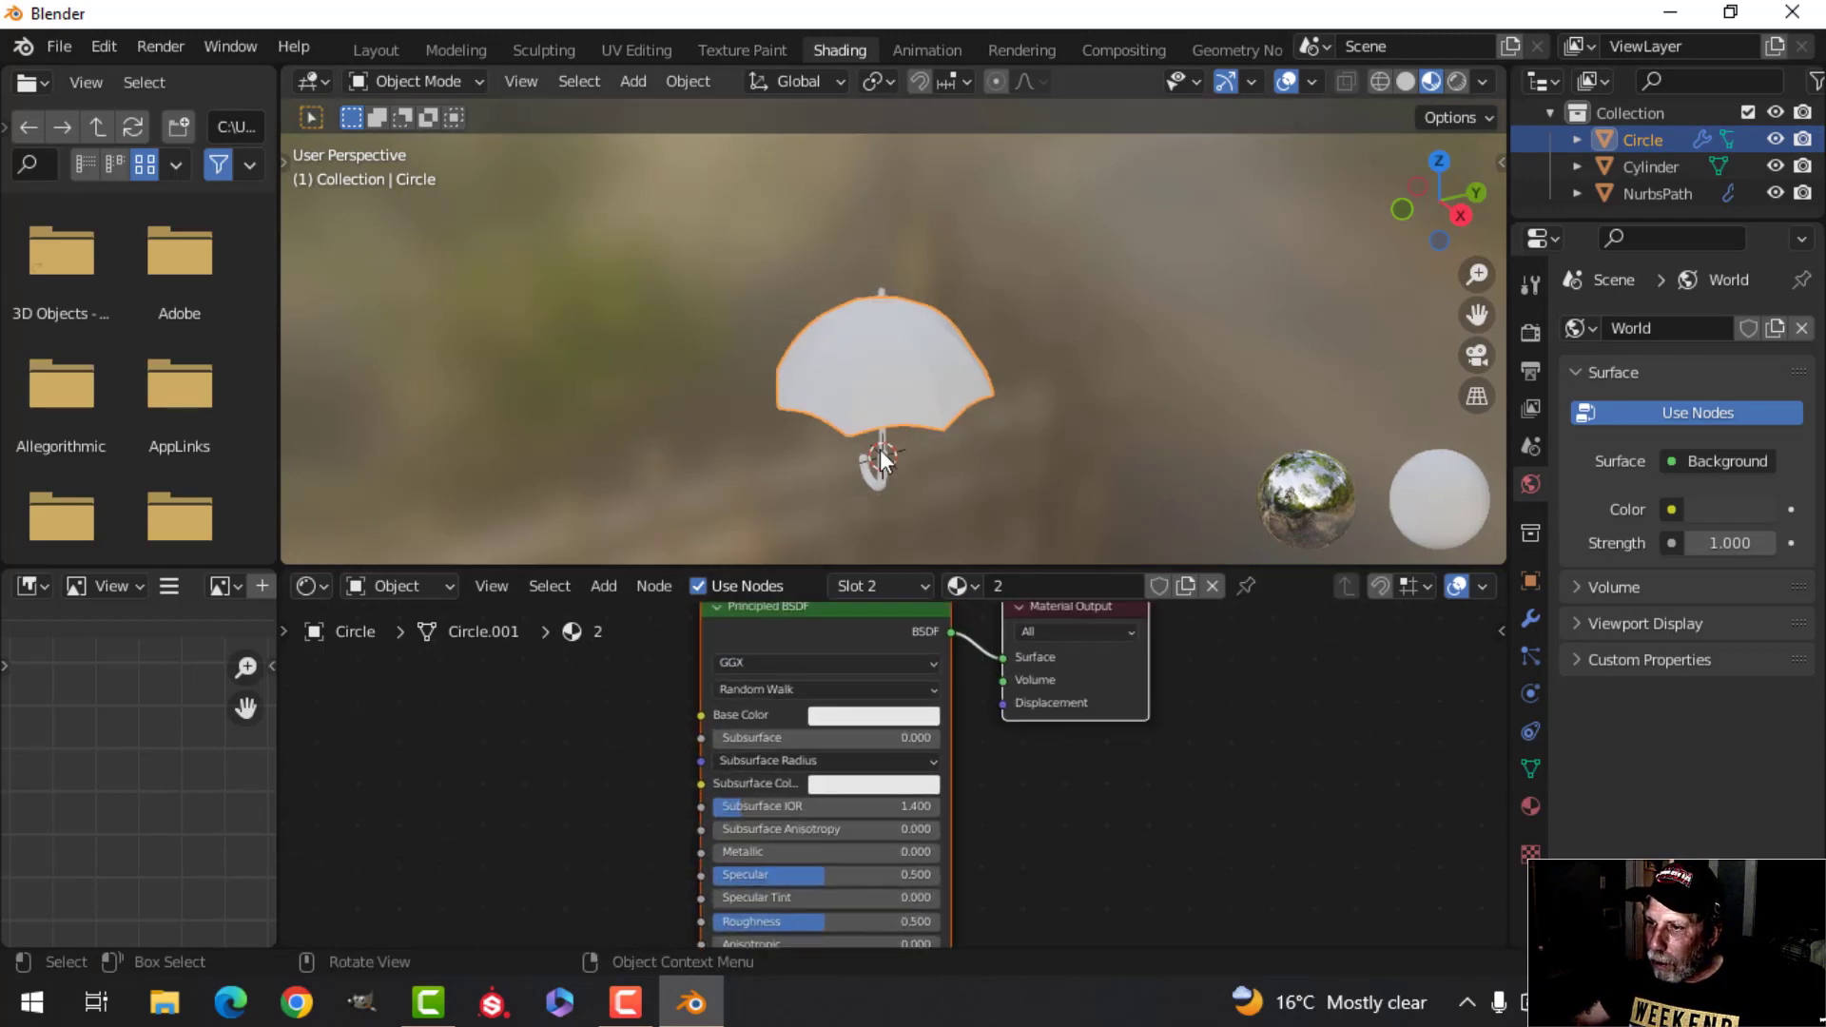
pyautogui.click(894, 715)
pyautogui.moveTo(937, 472); pyautogui.dragTo(941, 445)
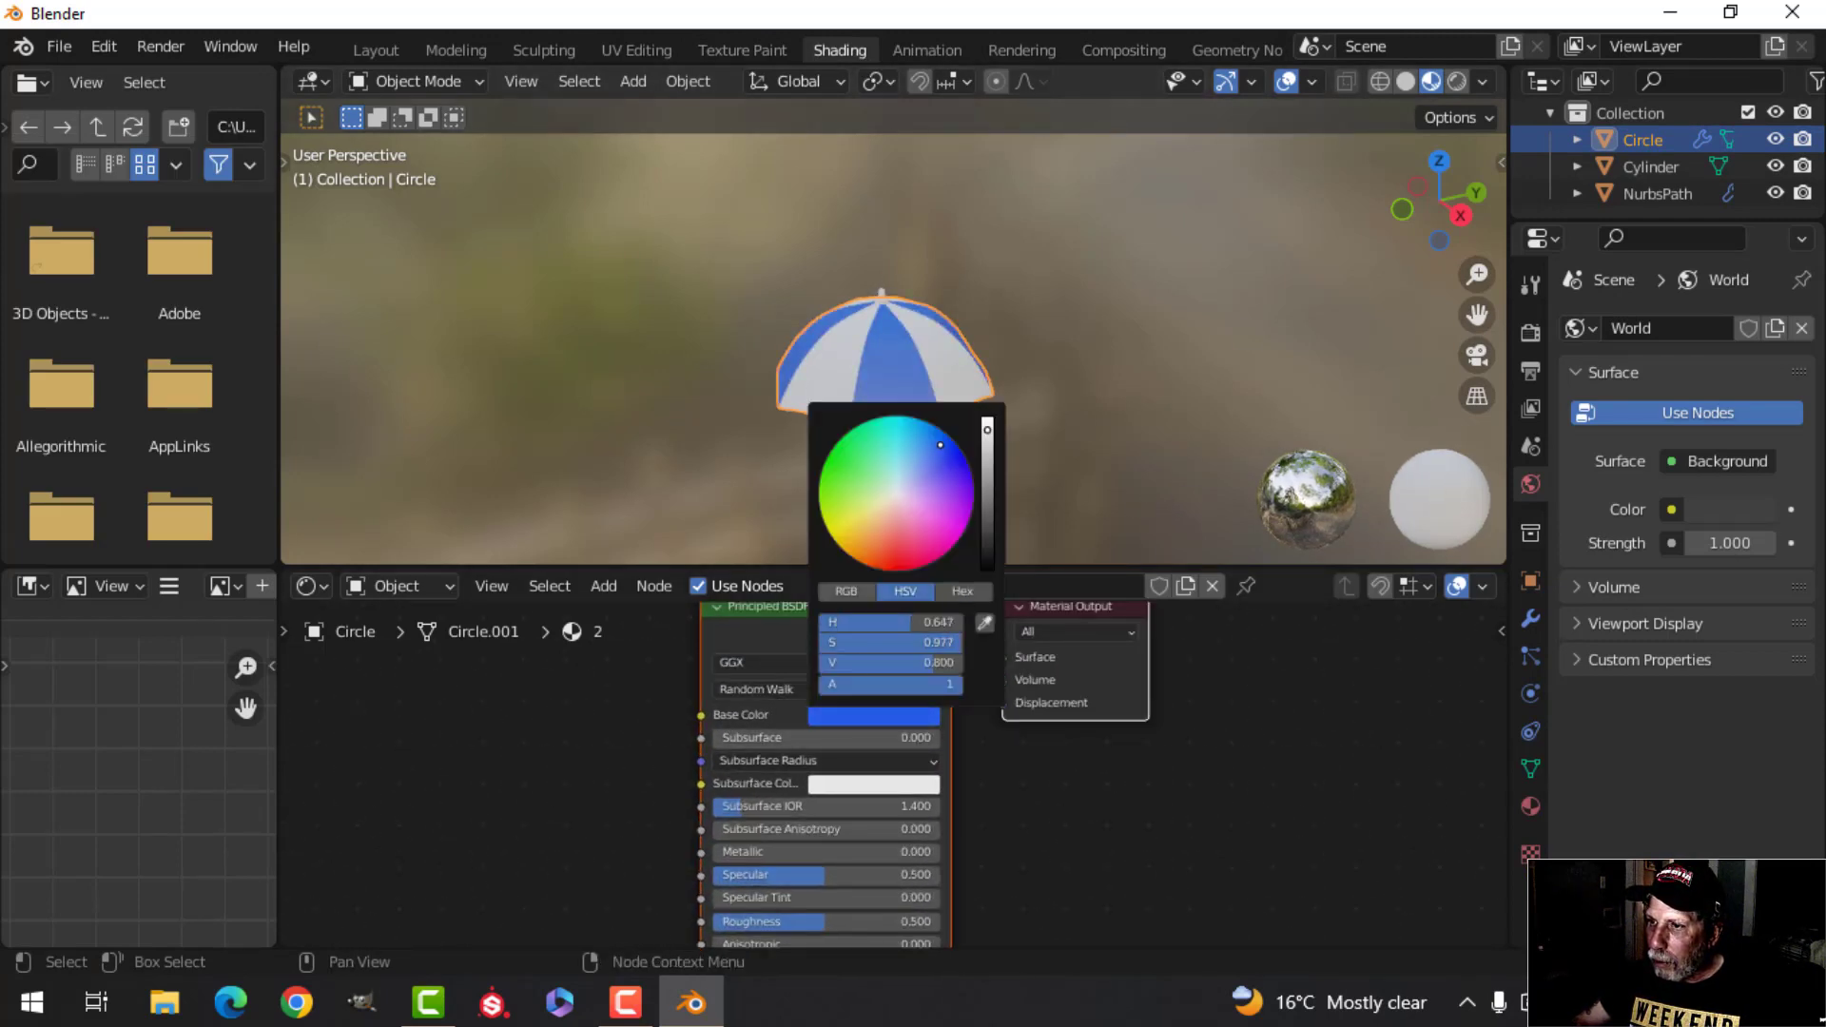
# Step: Set material 2's roughness to about 0.24 and its clearcoat to 0.3
pyautogui.keyDown('shift'); pyautogui.scroll(-4, 1129, 762); pyautogui.keyUp('shift')
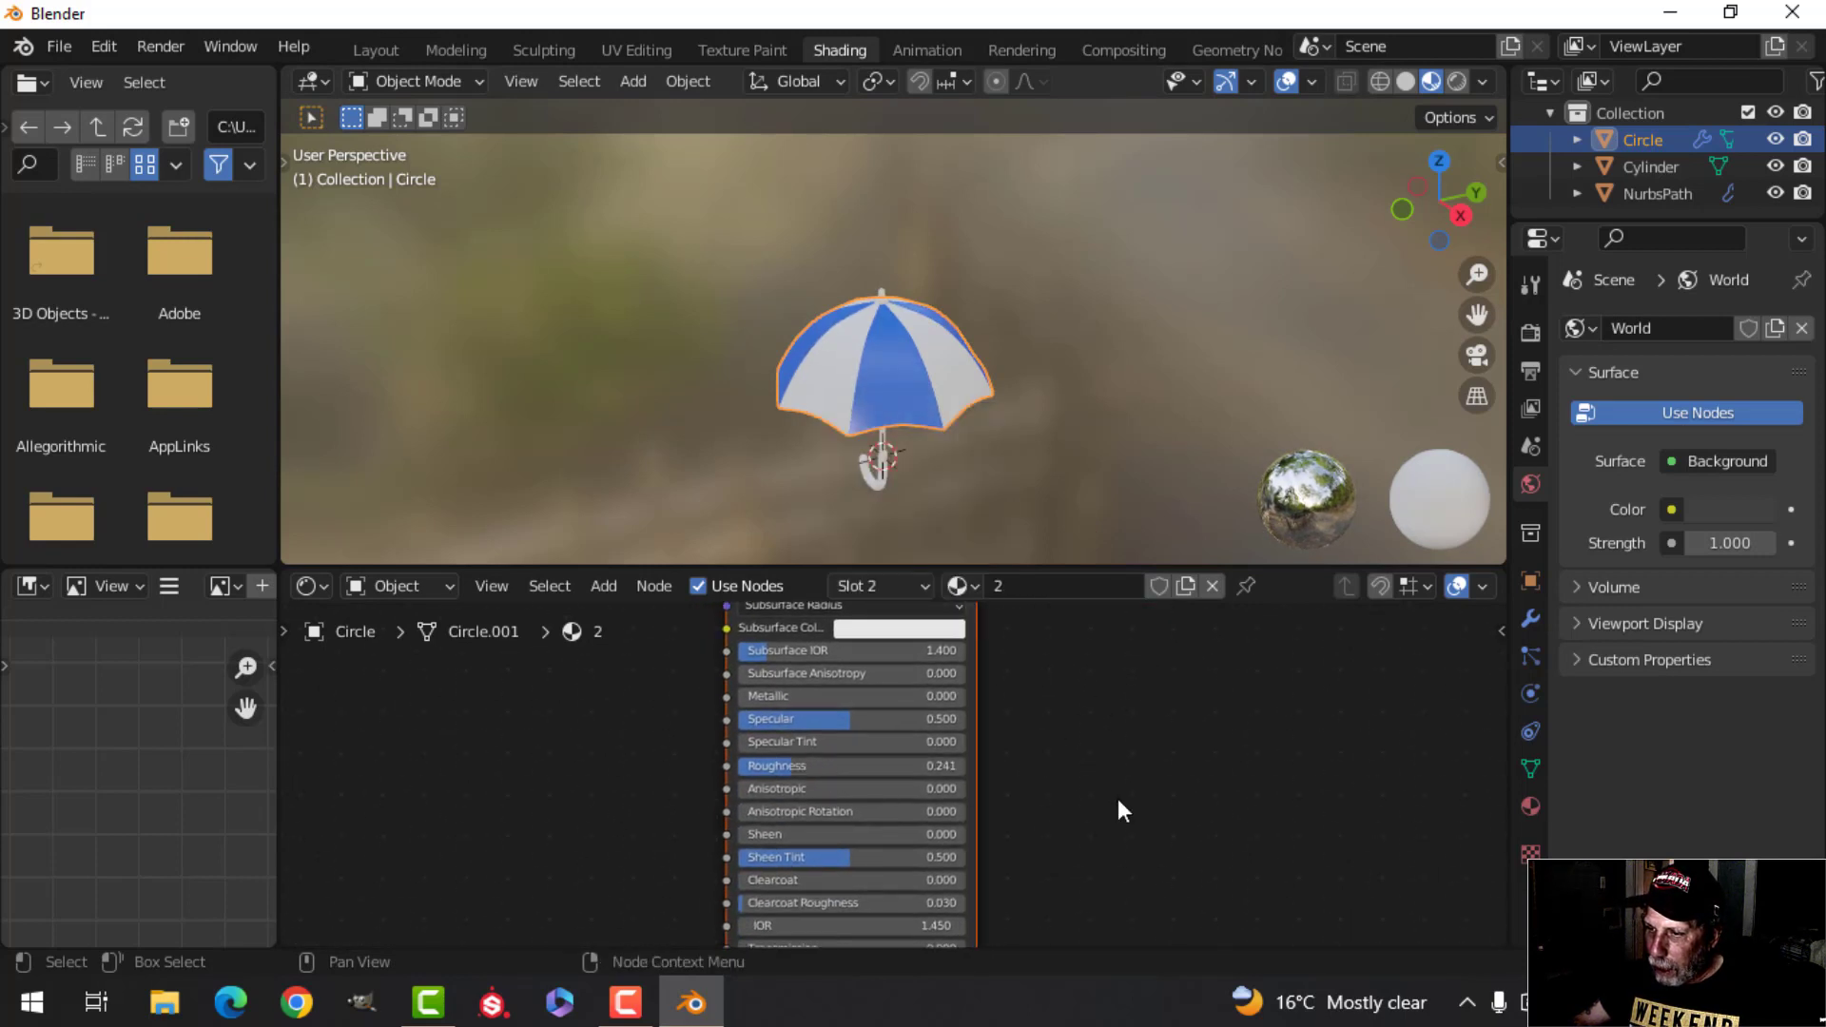
pyautogui.keyDown('shift'); pyautogui.scroll(-4, 1115, 807); pyautogui.keyUp('shift')
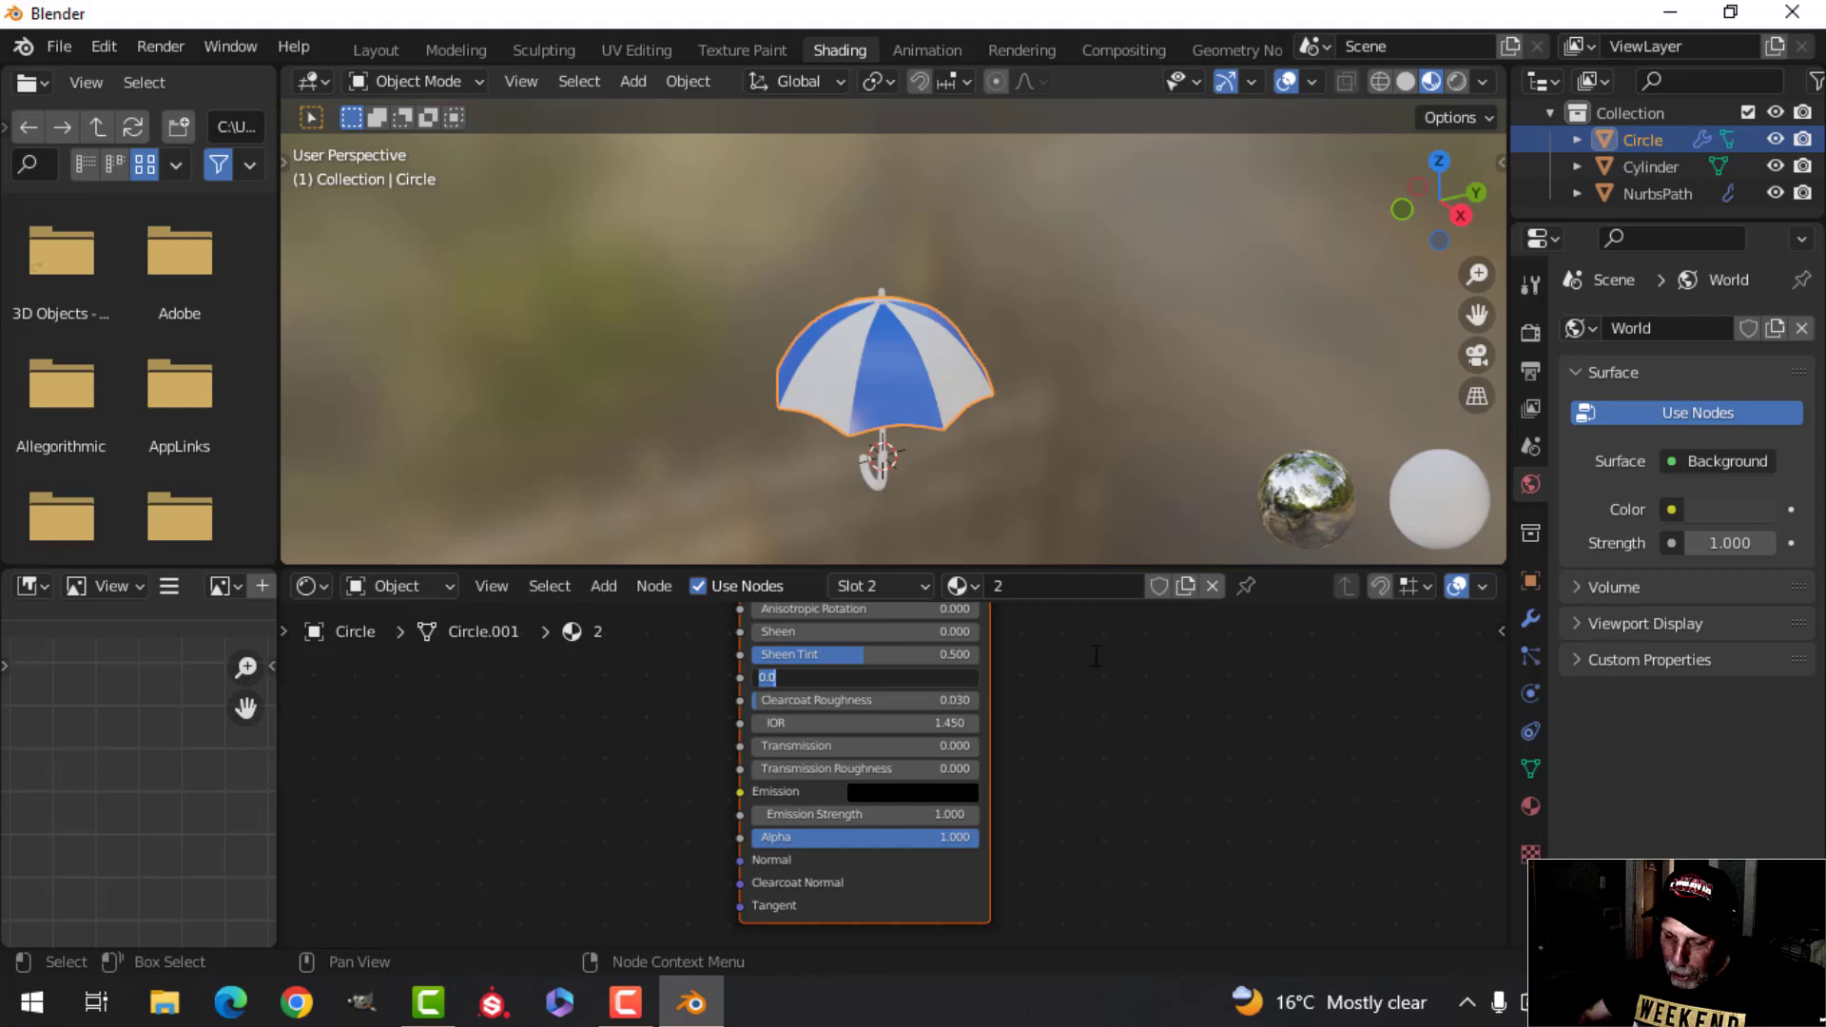
pyautogui.write('.3')
pyautogui.press('Return')
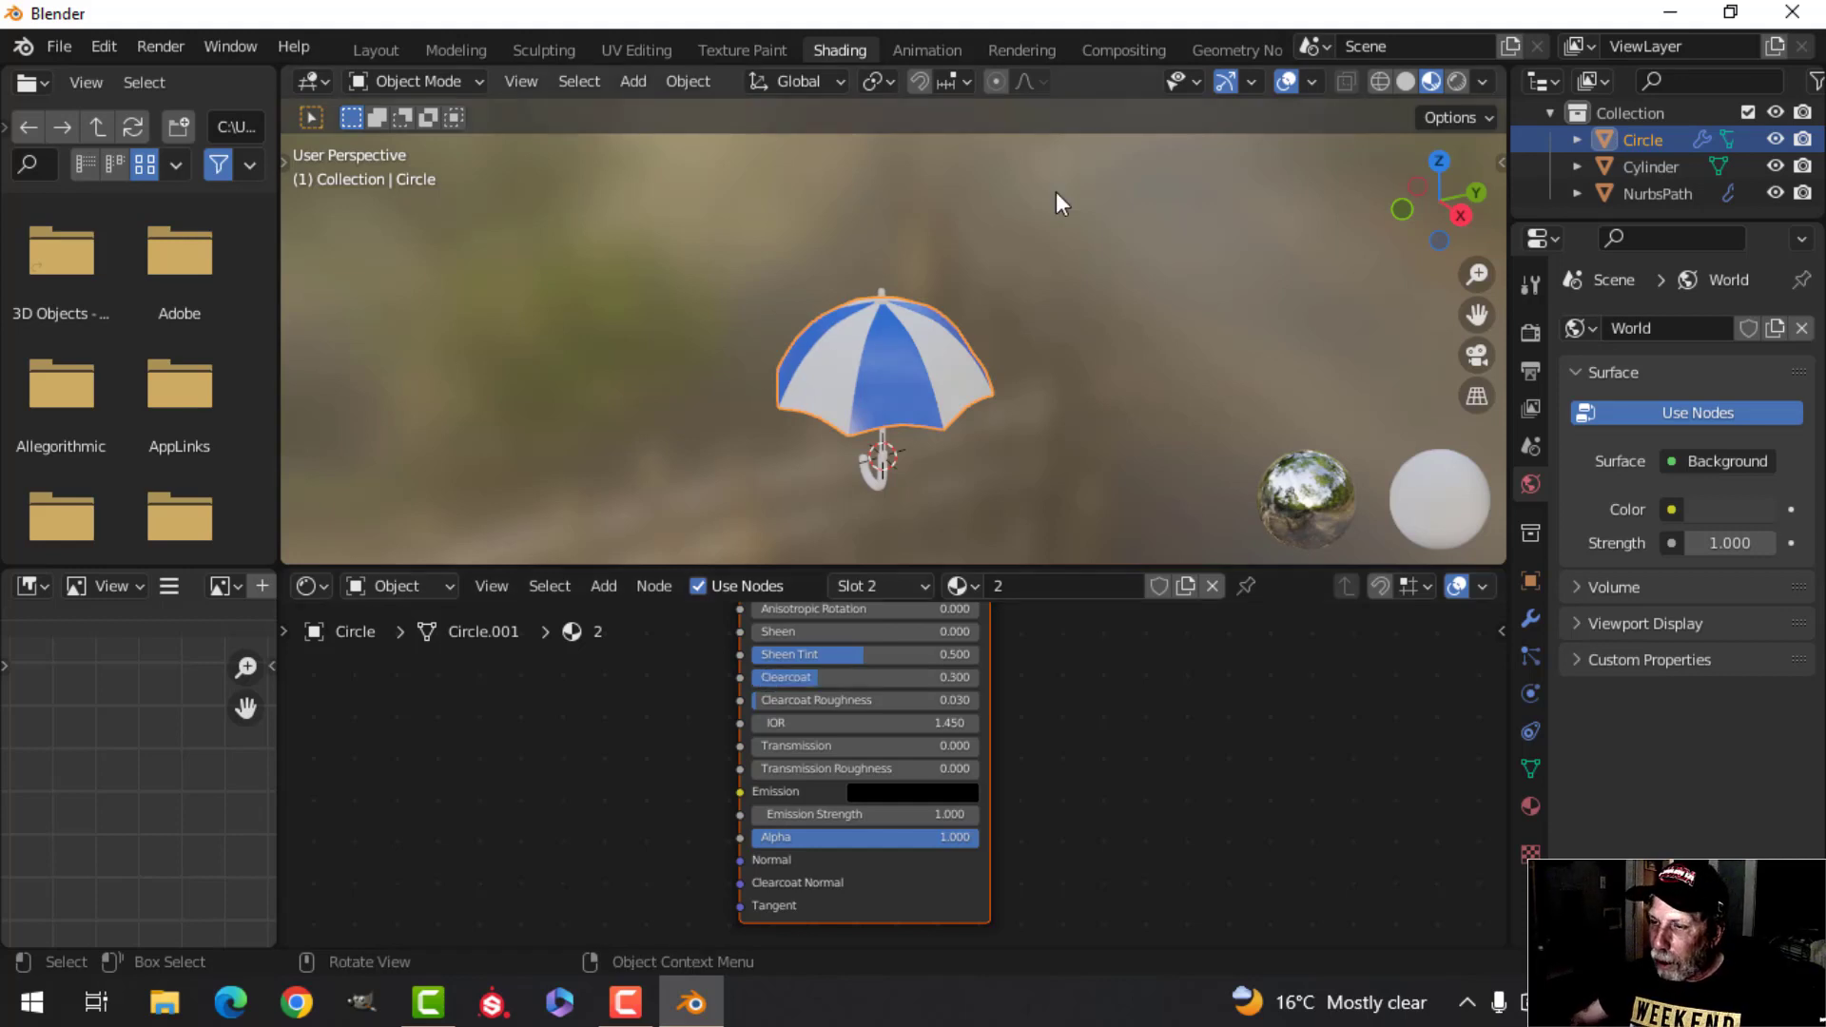
pyautogui.scroll(-2, 995, 318)
pyautogui.scroll(6, 996, 334)
pyautogui.moveTo(1048, 390)
pyautogui.mouseDown(button='middle')
pyautogui.moveTo(1003, 373)
pyautogui.moveTo(1035, 376)
pyautogui.mouseUp(button='middle')
# Step: Set the canopy's material 1 to a clearcoat of 0.3 and a roughness of about 0.26
pyautogui.click(1529, 803)
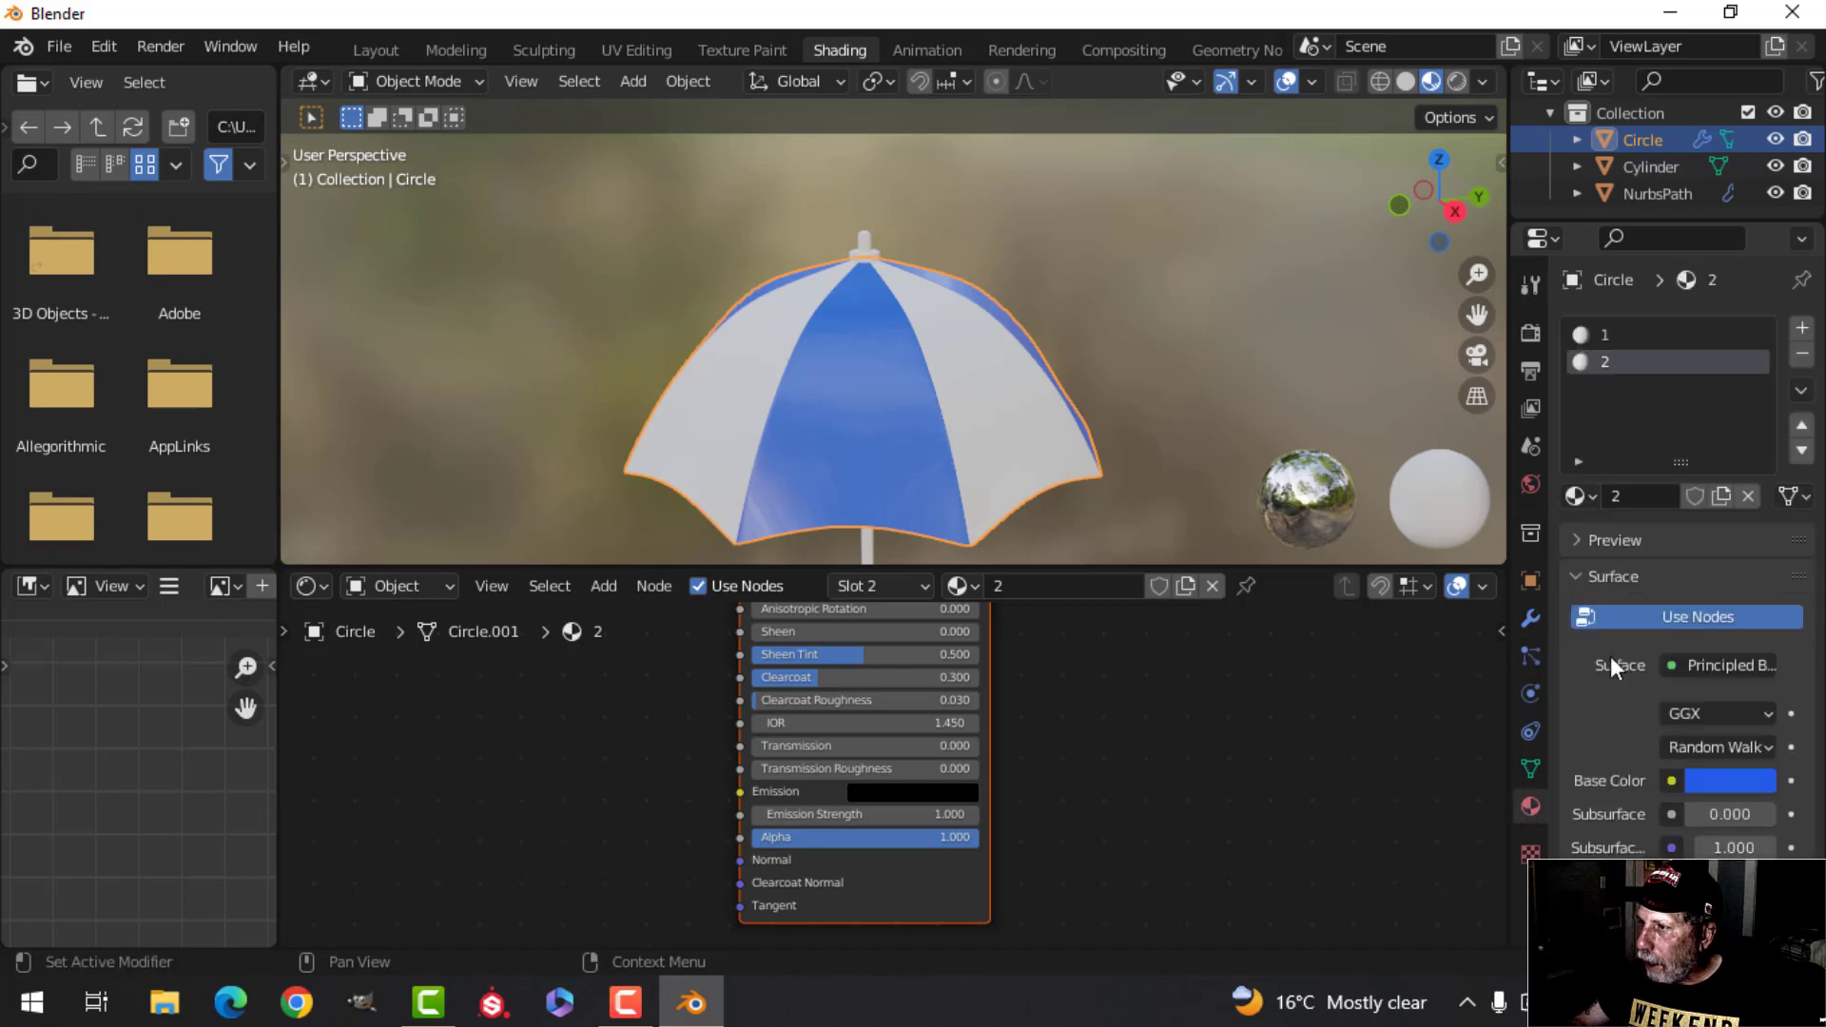
pyautogui.click(1622, 334)
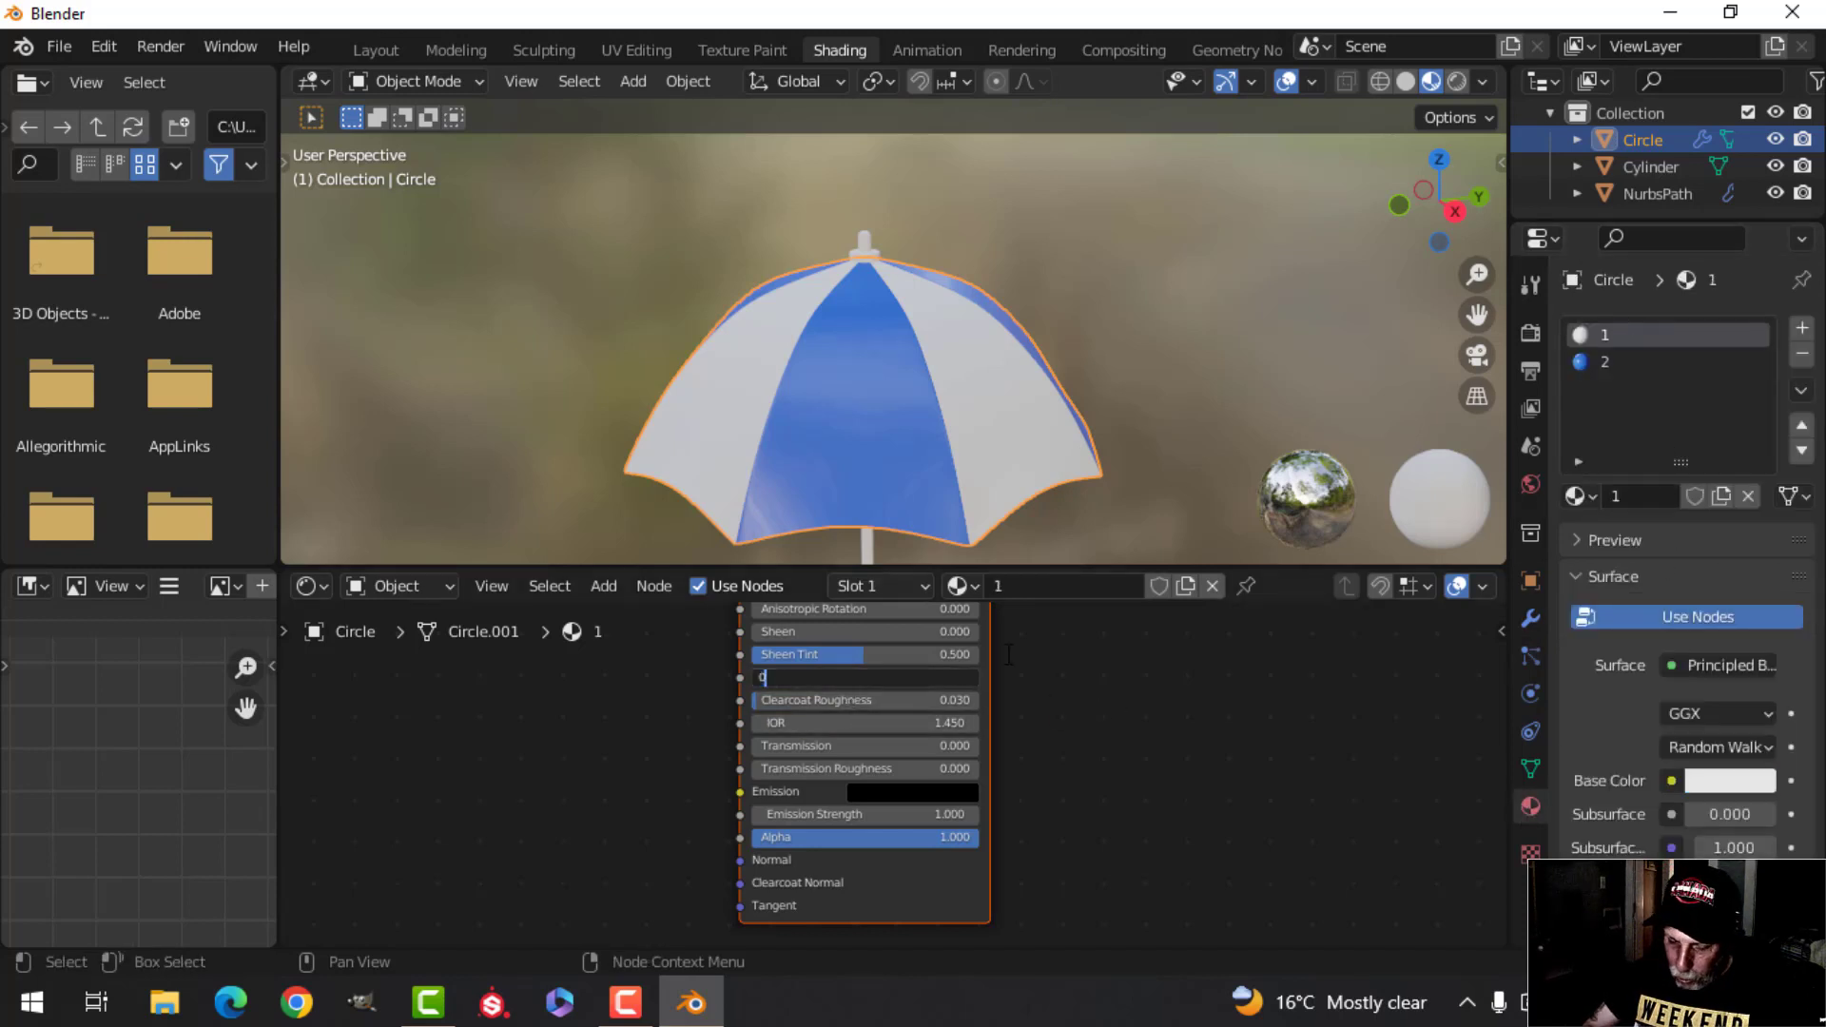
pyautogui.press('Return')
pyautogui.scroll(-1, 1019, 750)
pyautogui.moveTo(1075, 705); pyautogui.dragTo(1020, 853, button='middle')
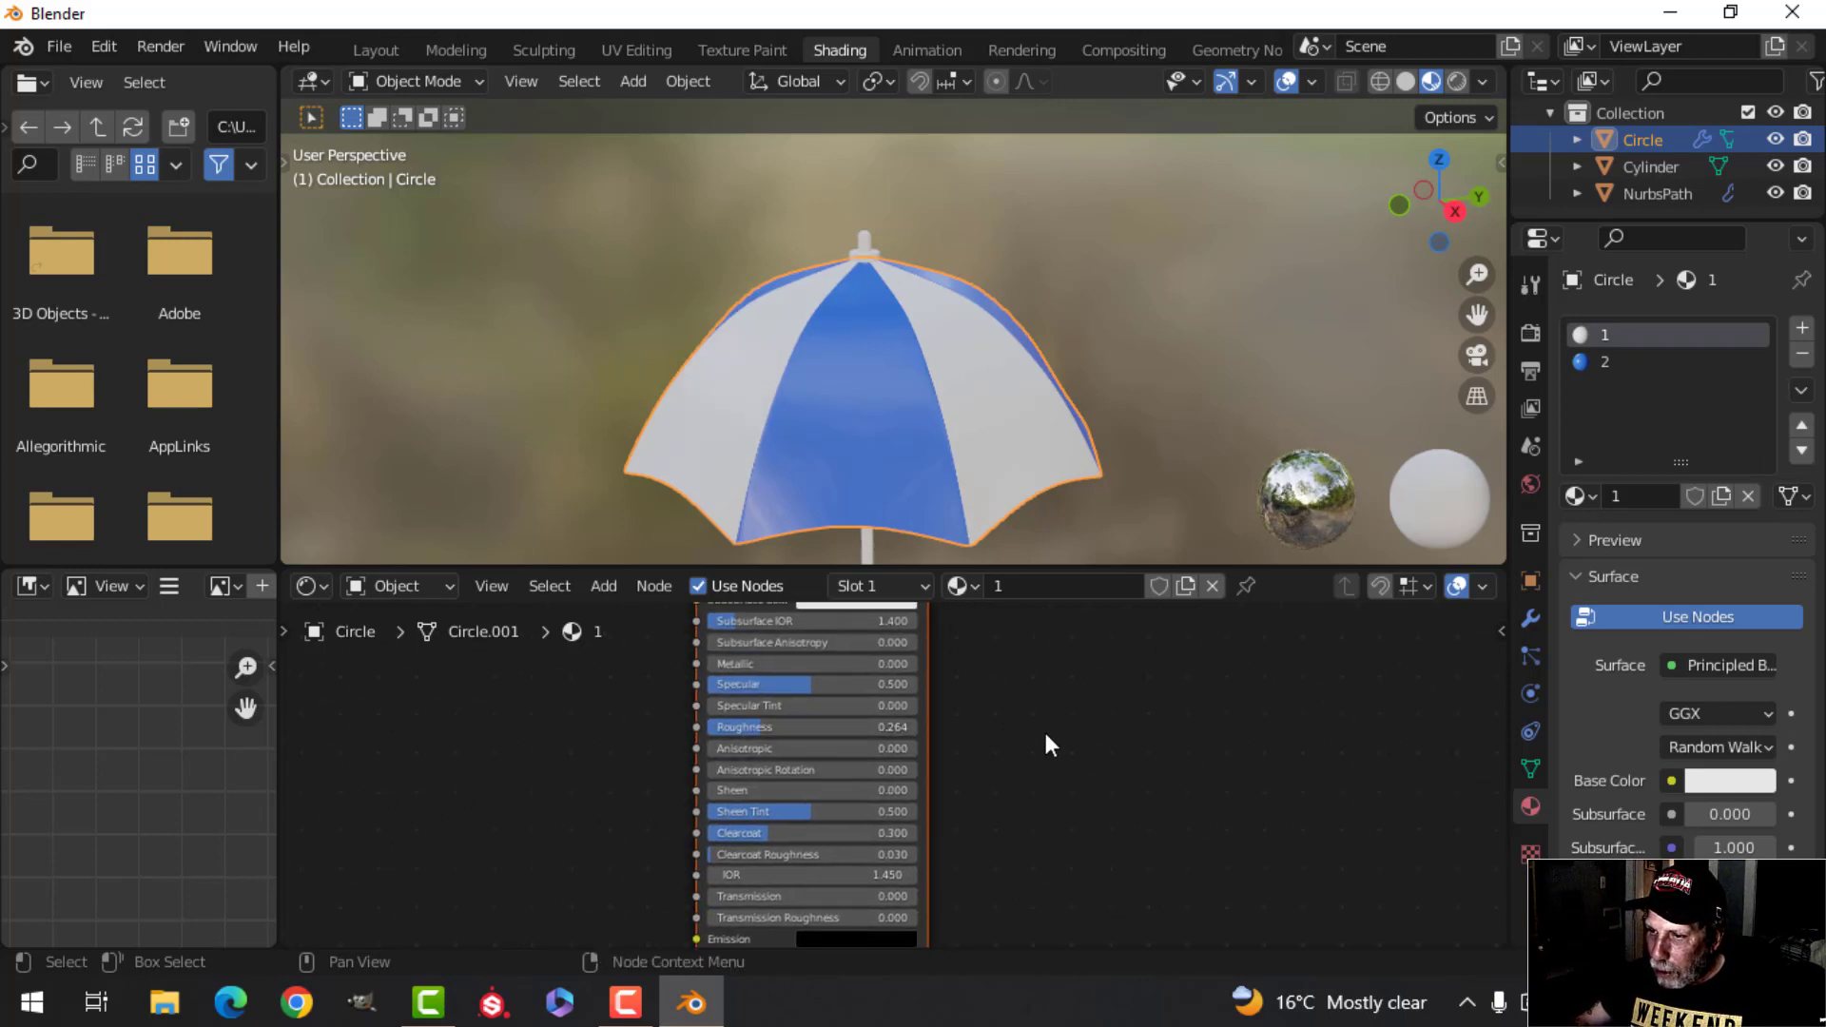
# Step: Change the base color of the canopy's material 1 to red
pyautogui.moveTo(1073, 723); pyautogui.dragTo(1043, 850, button='middle')
pyautogui.click(827, 663)
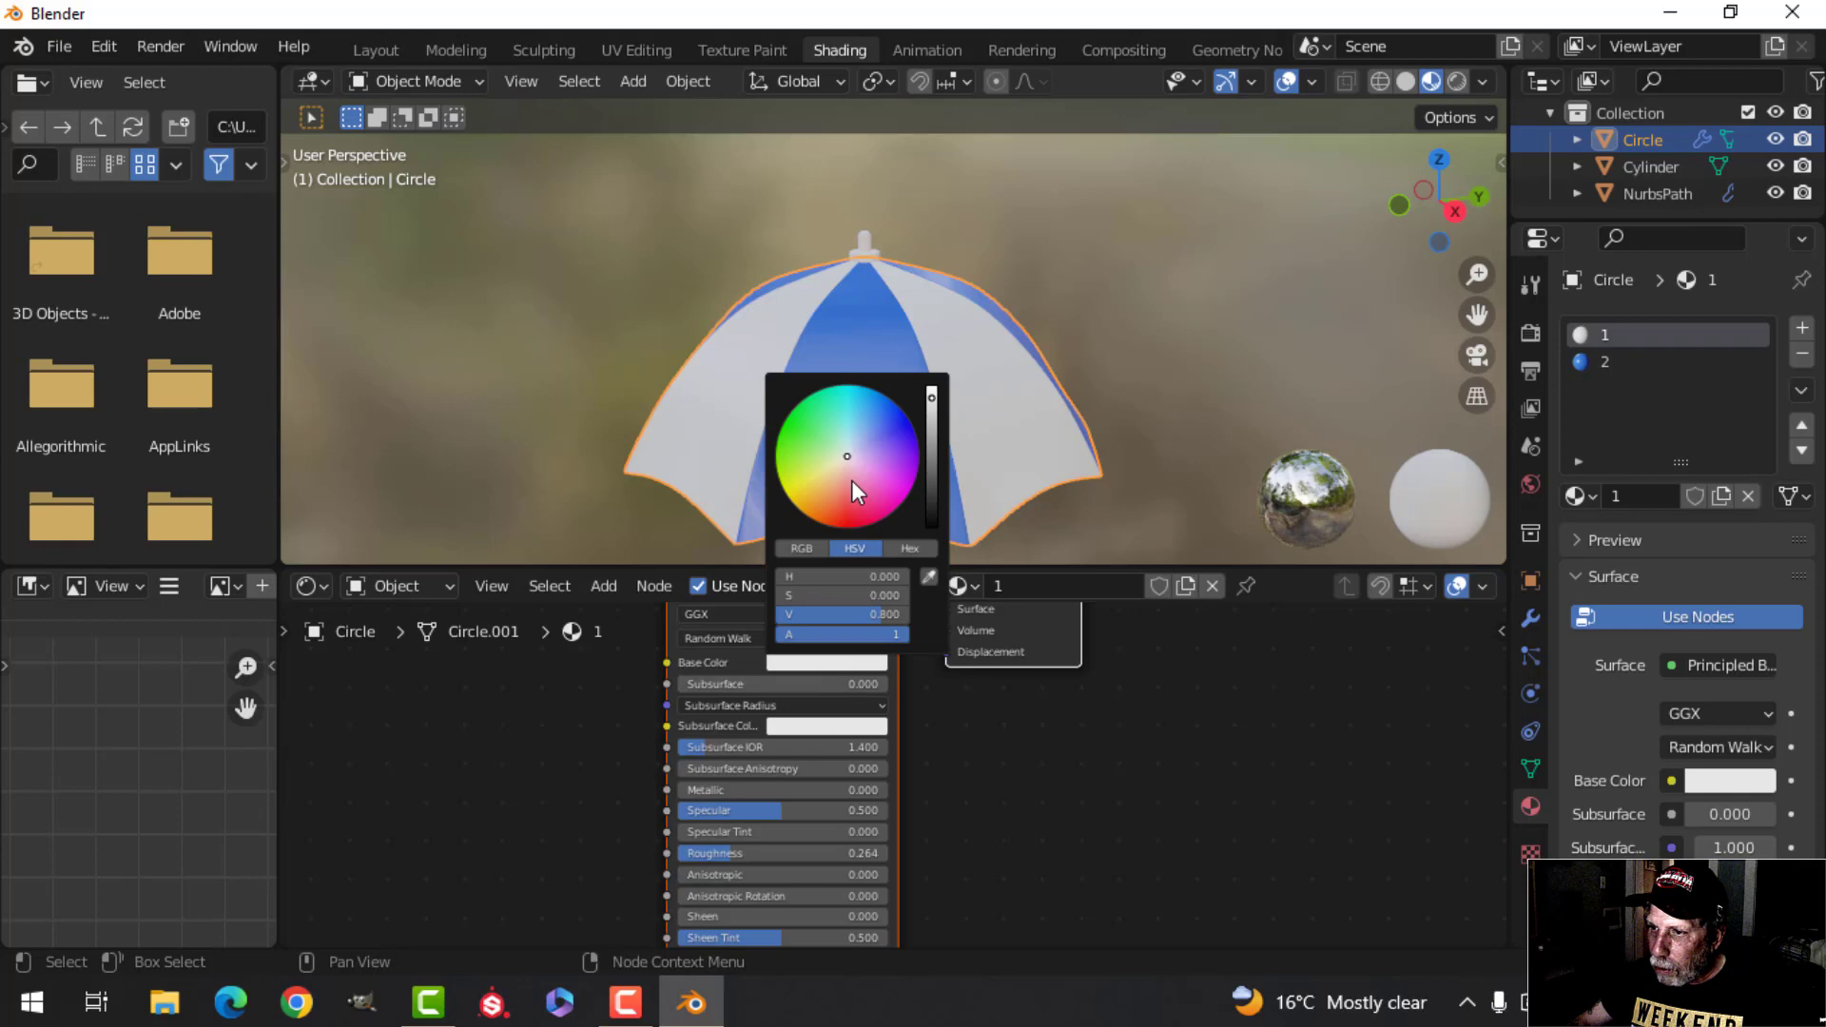
pyautogui.moveTo(852, 481); pyautogui.dragTo(841, 529)
pyautogui.click(1053, 380)
# Step: Give the umbrella pole a new material named METAL
pyautogui.moveTo(1054, 381); pyautogui.dragTo(1252, 651, button='middle')
pyautogui.scroll(2, 990, 425)
pyautogui.click(881, 361)
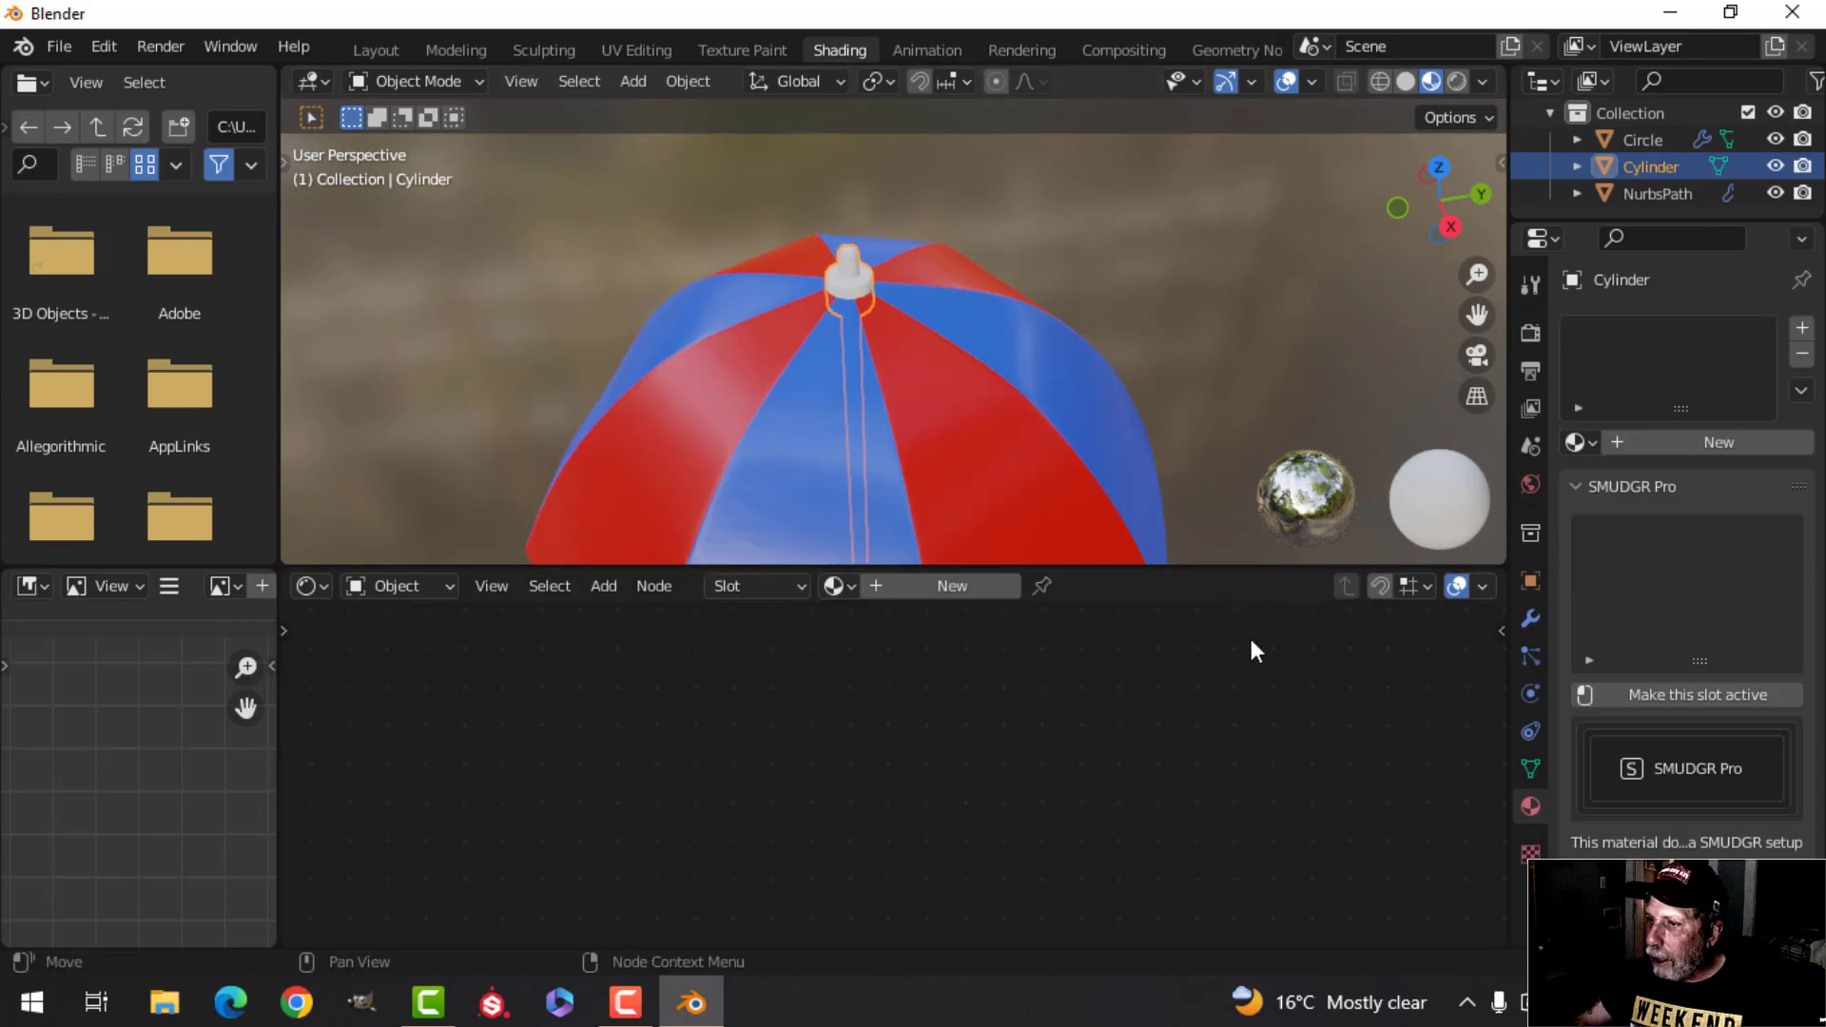
pyautogui.click(1662, 439)
pyautogui.doubleClick(1672, 333)
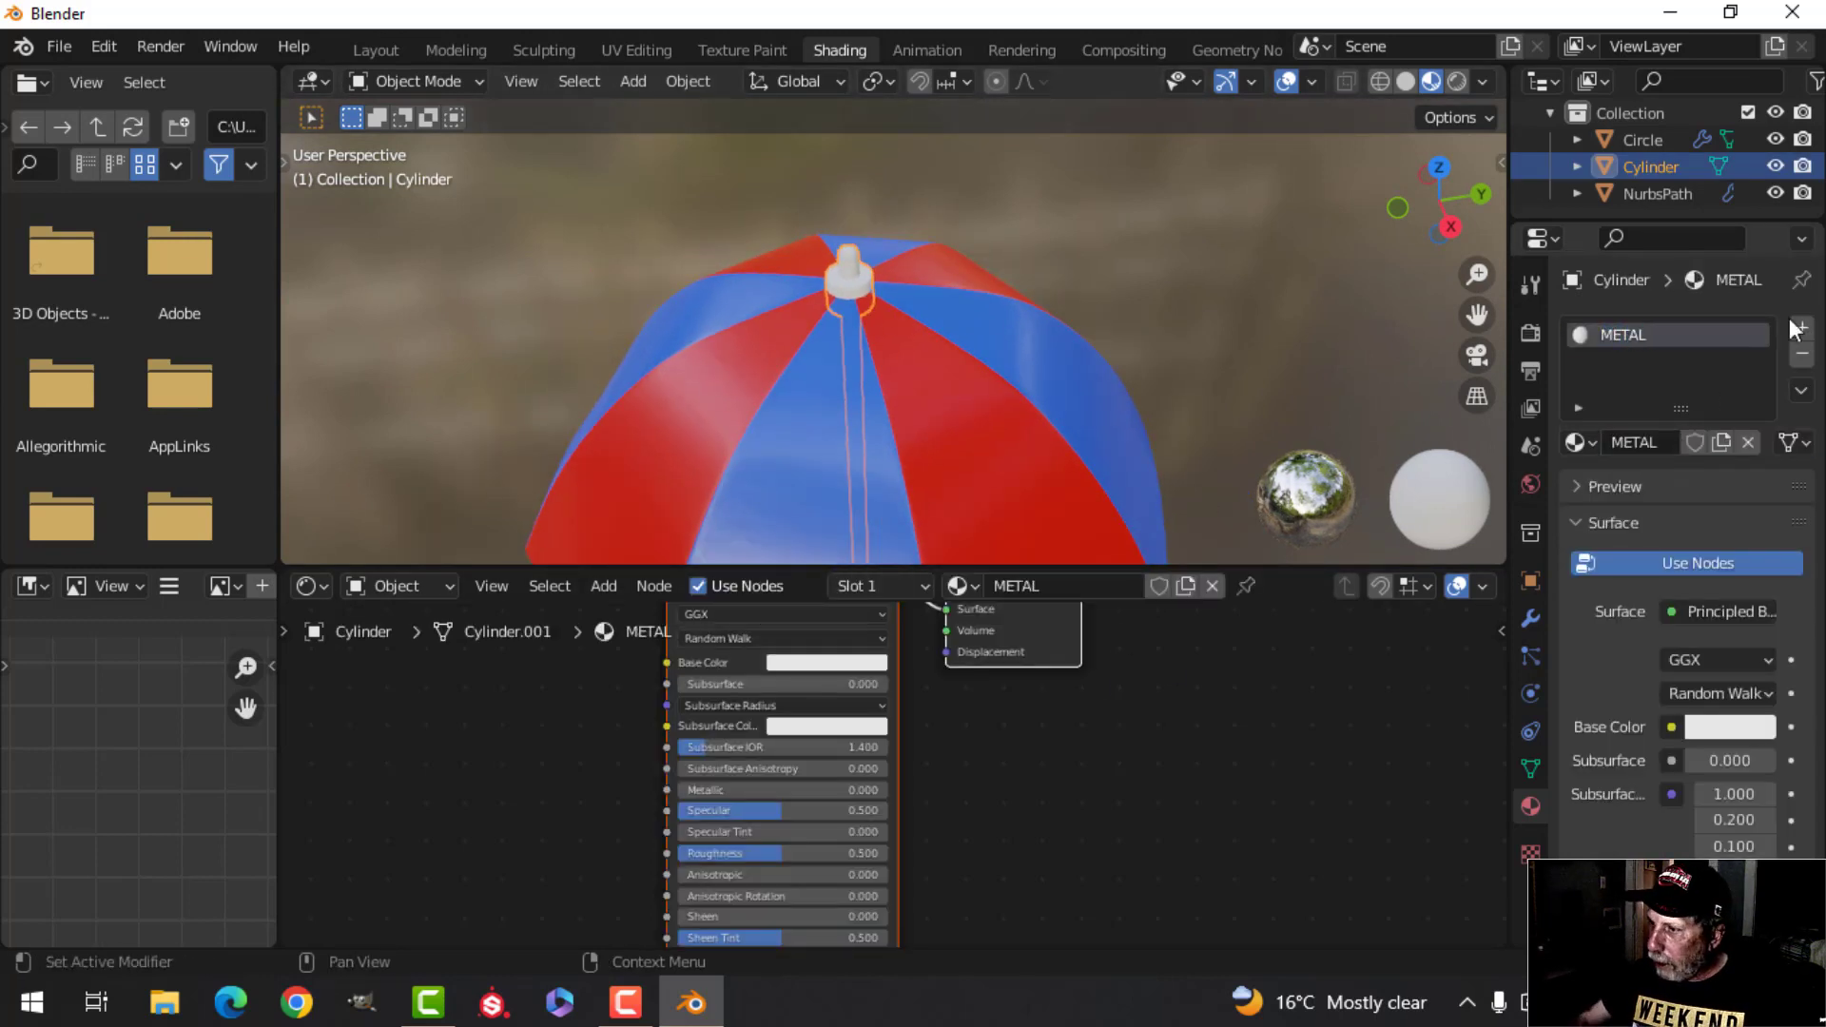
# Step: Set the METAL material's base color to a pale lavender blue
pyautogui.scroll(-2, 954, 744)
pyautogui.moveTo(959, 701); pyautogui.dragTo(991, 734, button='middle')
pyautogui.scroll(3, 924, 734)
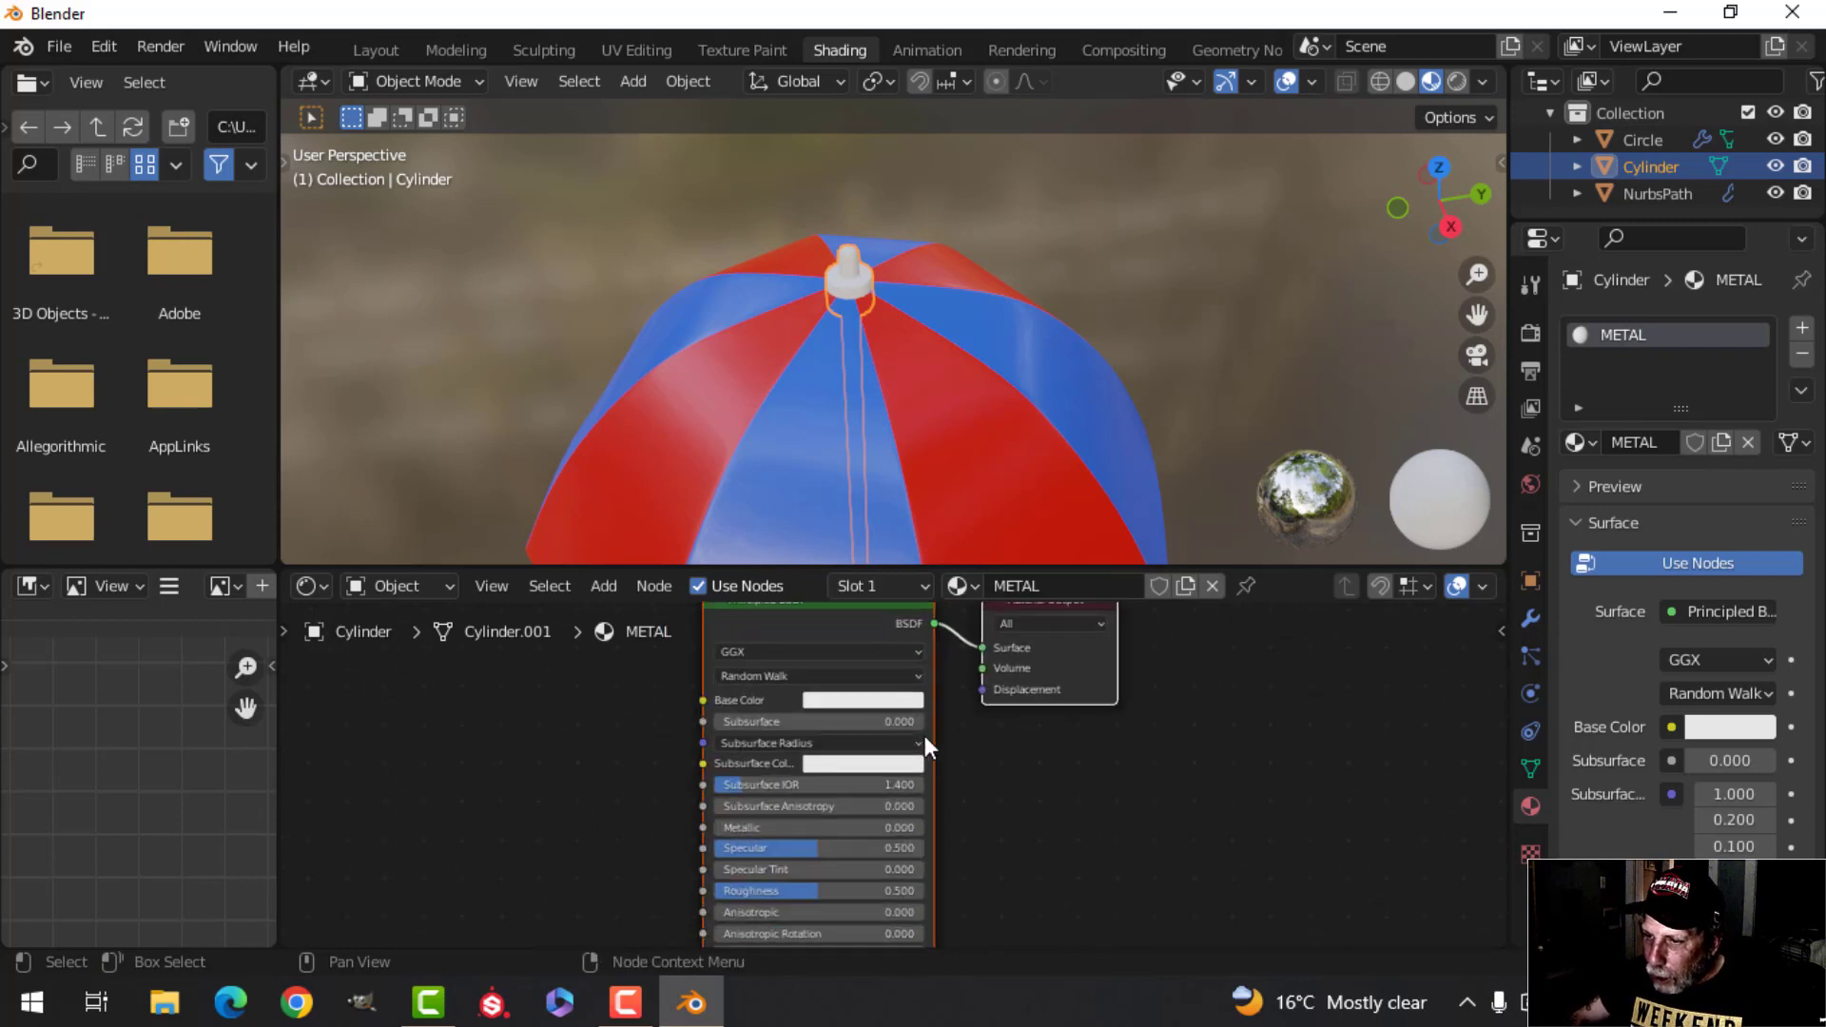
pyautogui.click(858, 695)
pyautogui.moveTo(883, 471); pyautogui.dragTo(892, 464)
# Step: Set METAL's roughness to about 0.34 and its metallic value to 1, and deselect the pole
pyautogui.scroll(-2, 1008, 742)
pyautogui.keyDown('shift'); pyautogui.moveTo(1030, 723); pyautogui.dragTo(1021, 902, button='middle'); pyautogui.keyUp('shift')
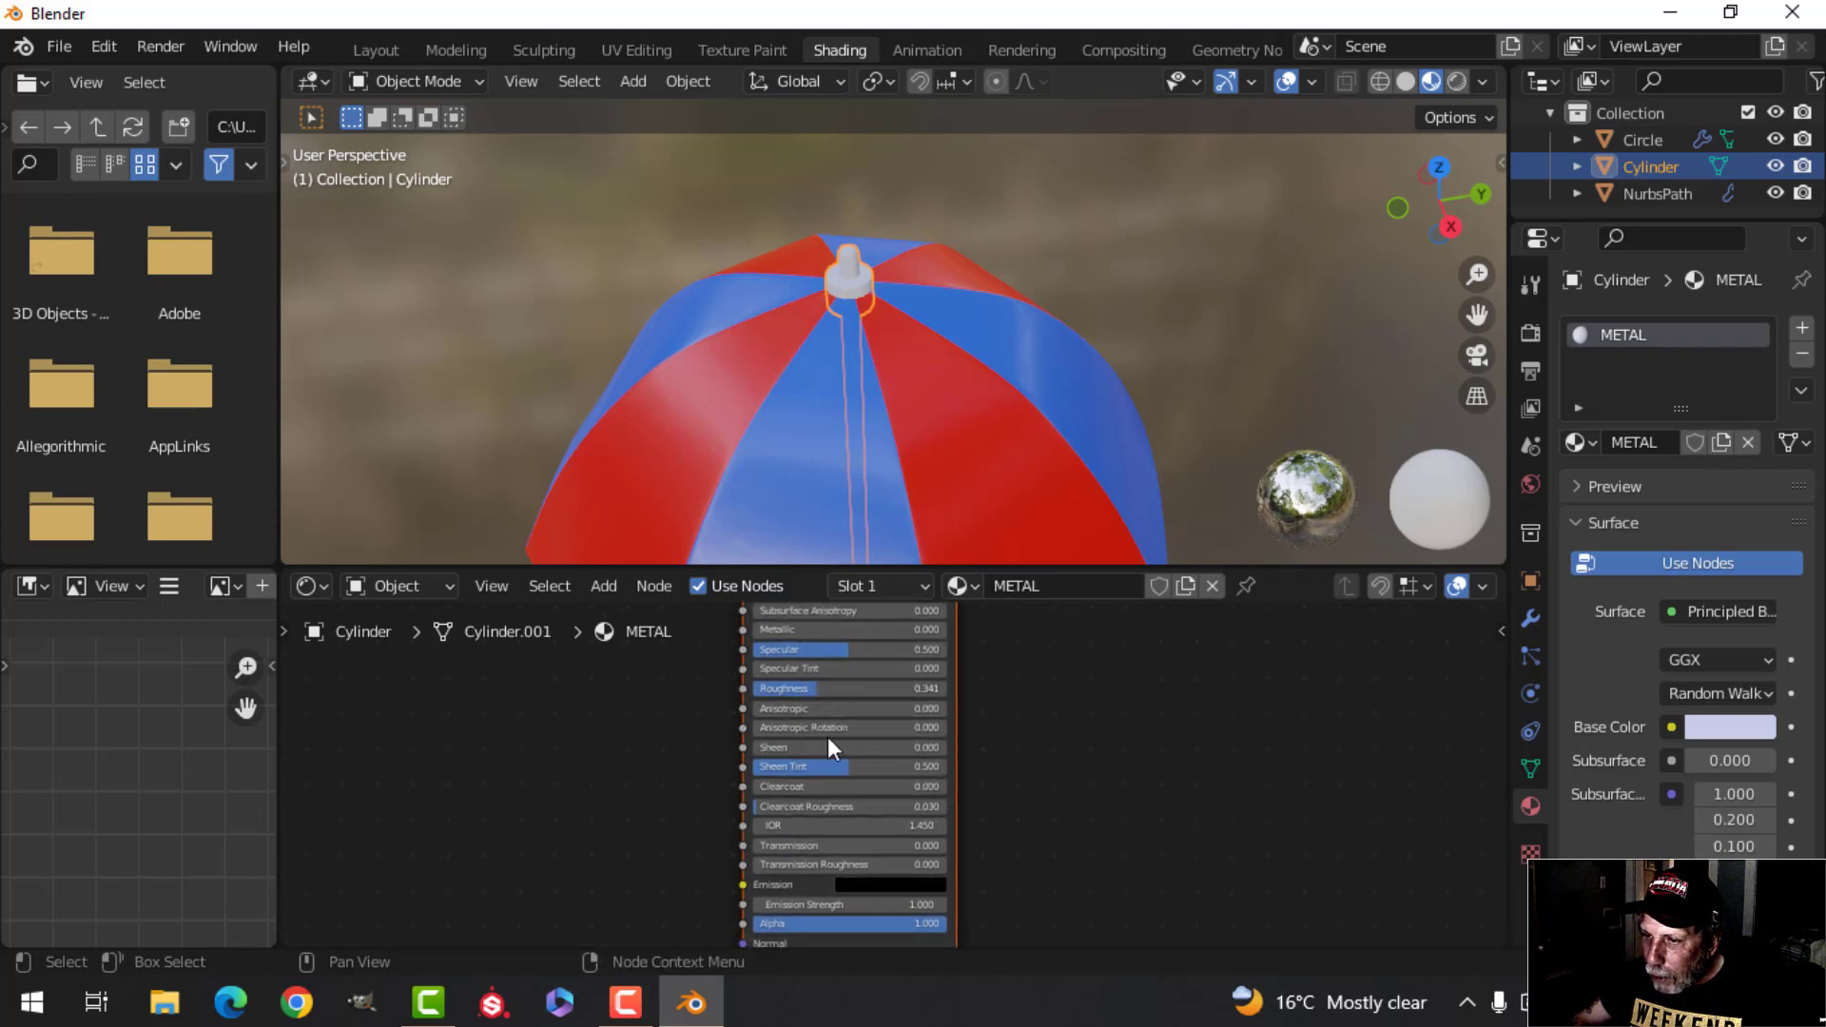
pyautogui.moveTo(795, 629); pyautogui.dragTo(913, 630)
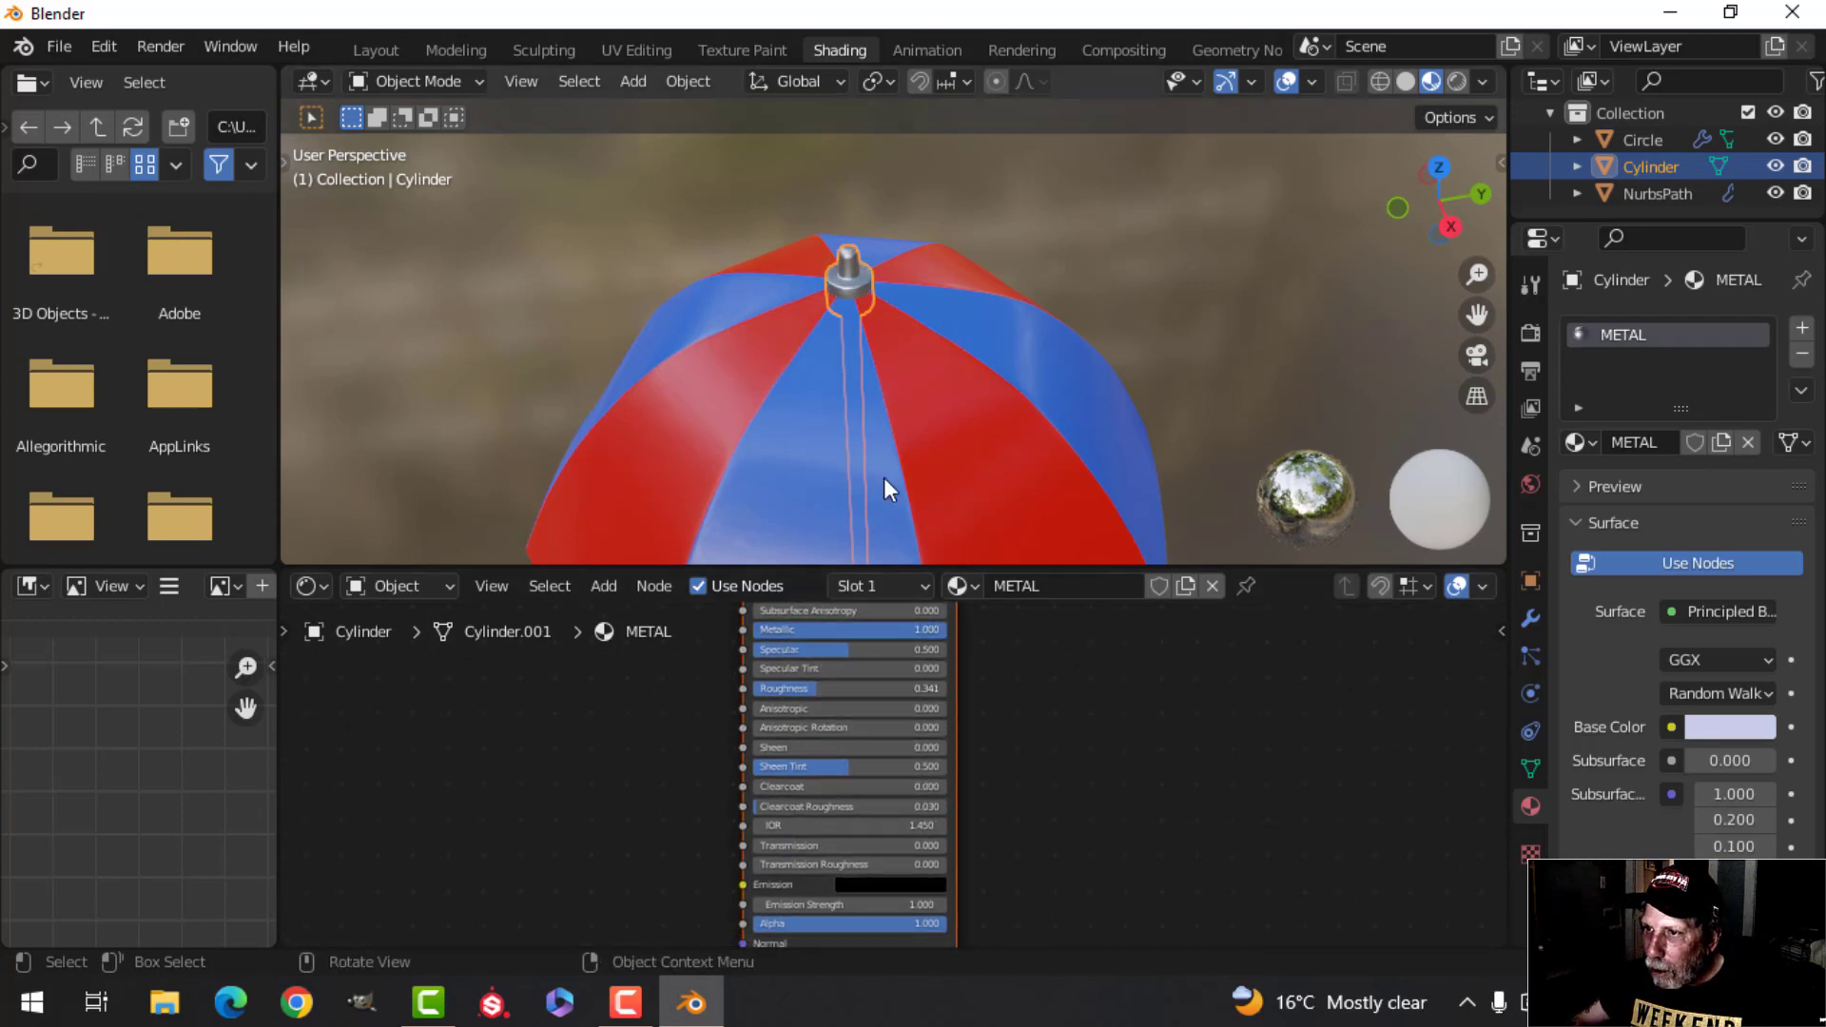
pyautogui.hotkey('alt', 'a')
# Step: Give the hook handle a new material named HANDLE
pyautogui.moveTo(942, 447); pyautogui.dragTo(796, 385, button='middle')
pyautogui.click(794, 382)
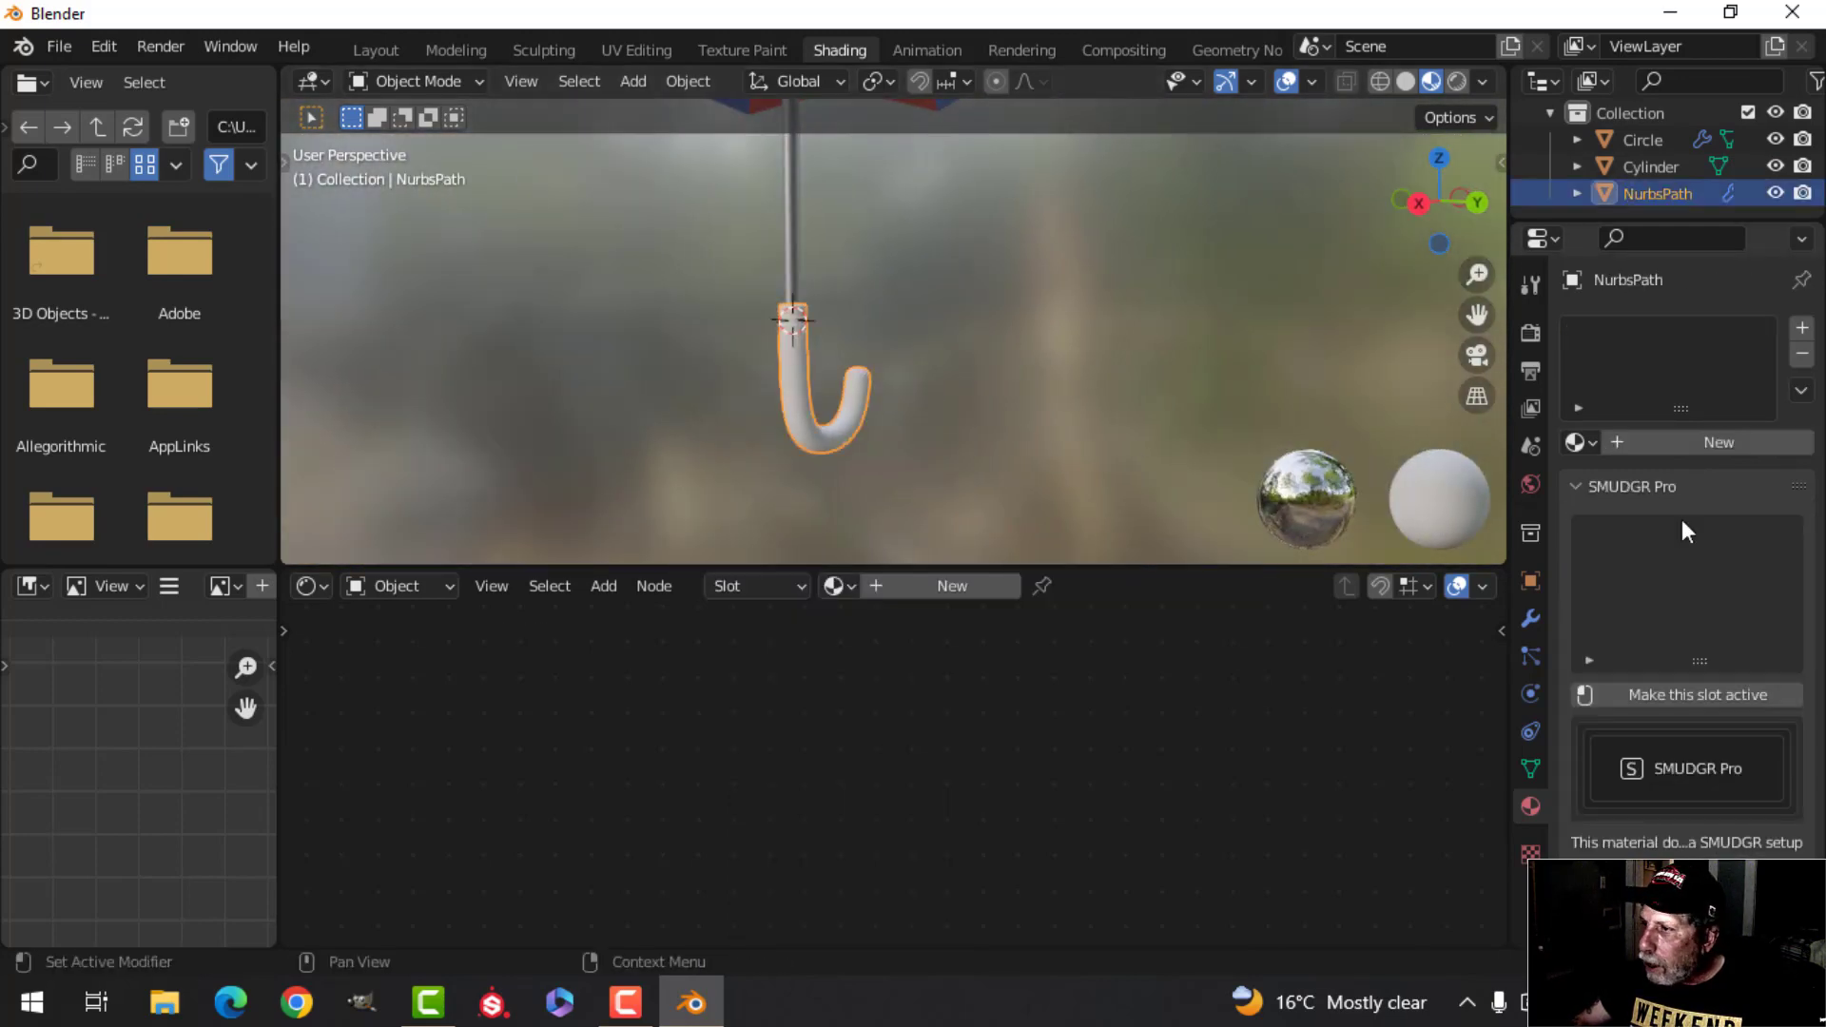
pyautogui.click(1681, 443)
pyautogui.doubleClick(1647, 334)
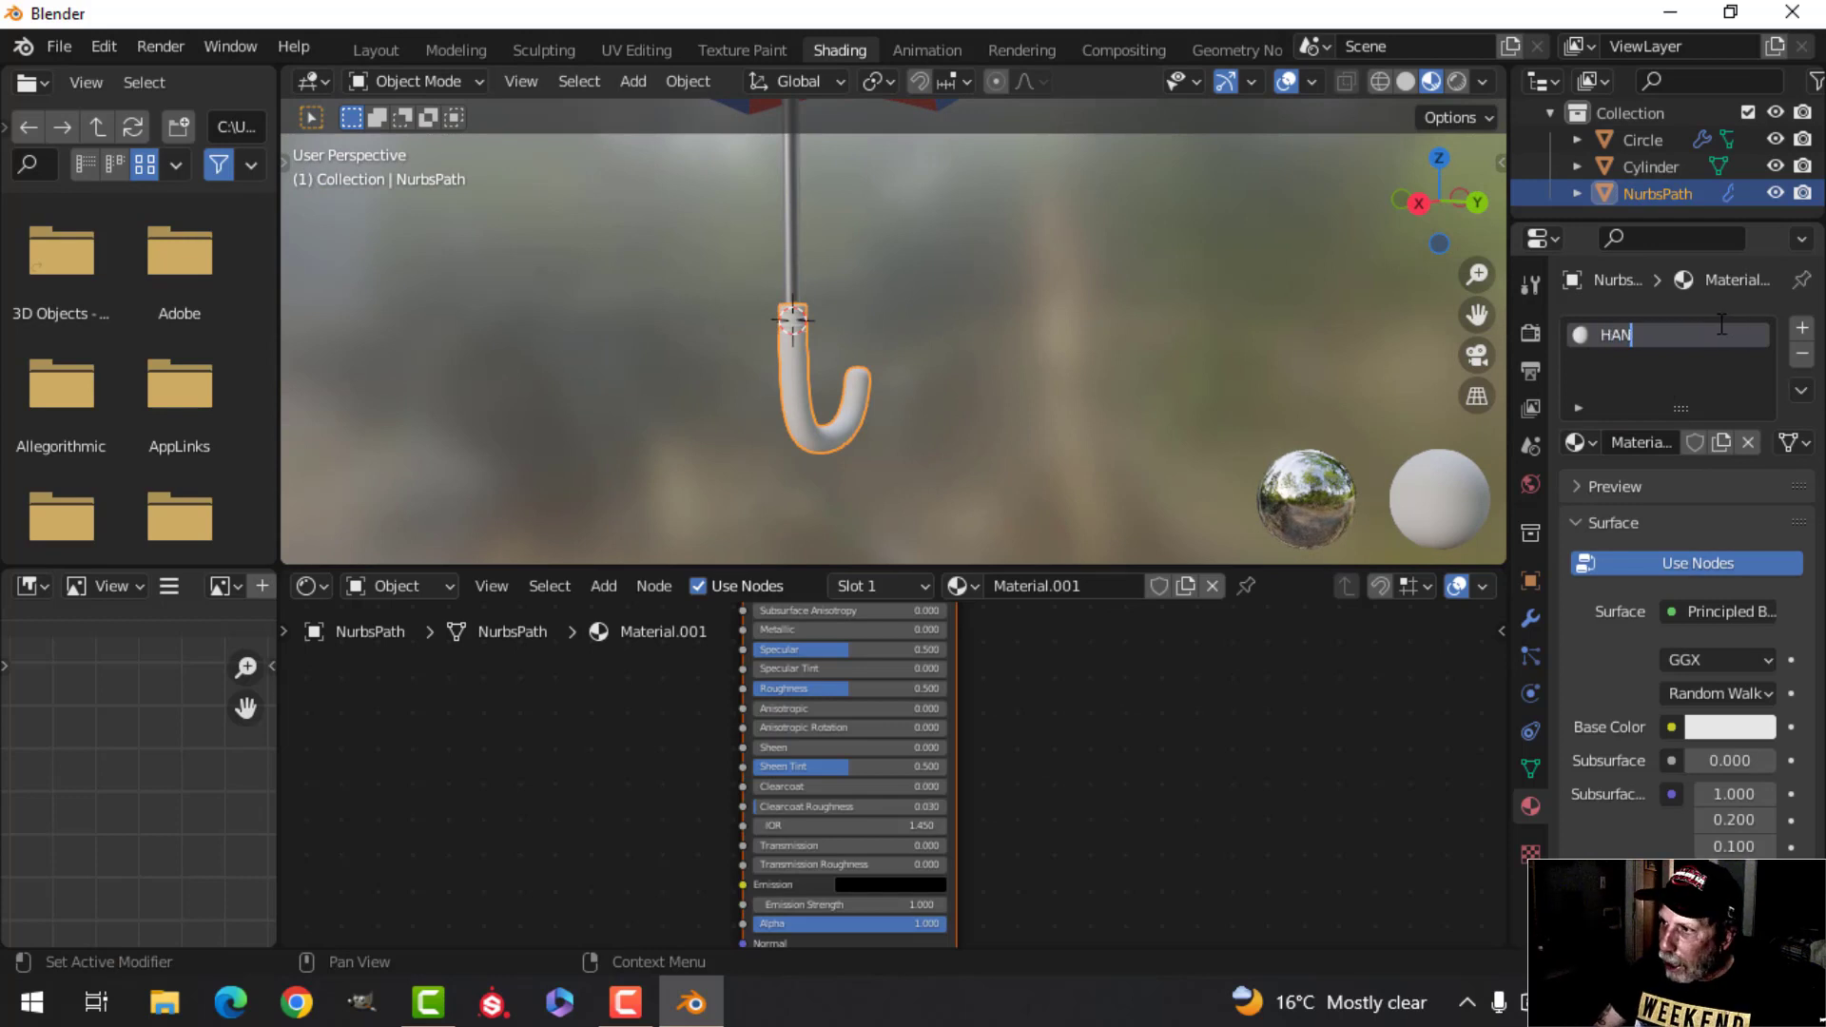
# Step: Lower the HANDLE material's roughness to about 0.39
pyautogui.scroll(-1, 1094, 723)
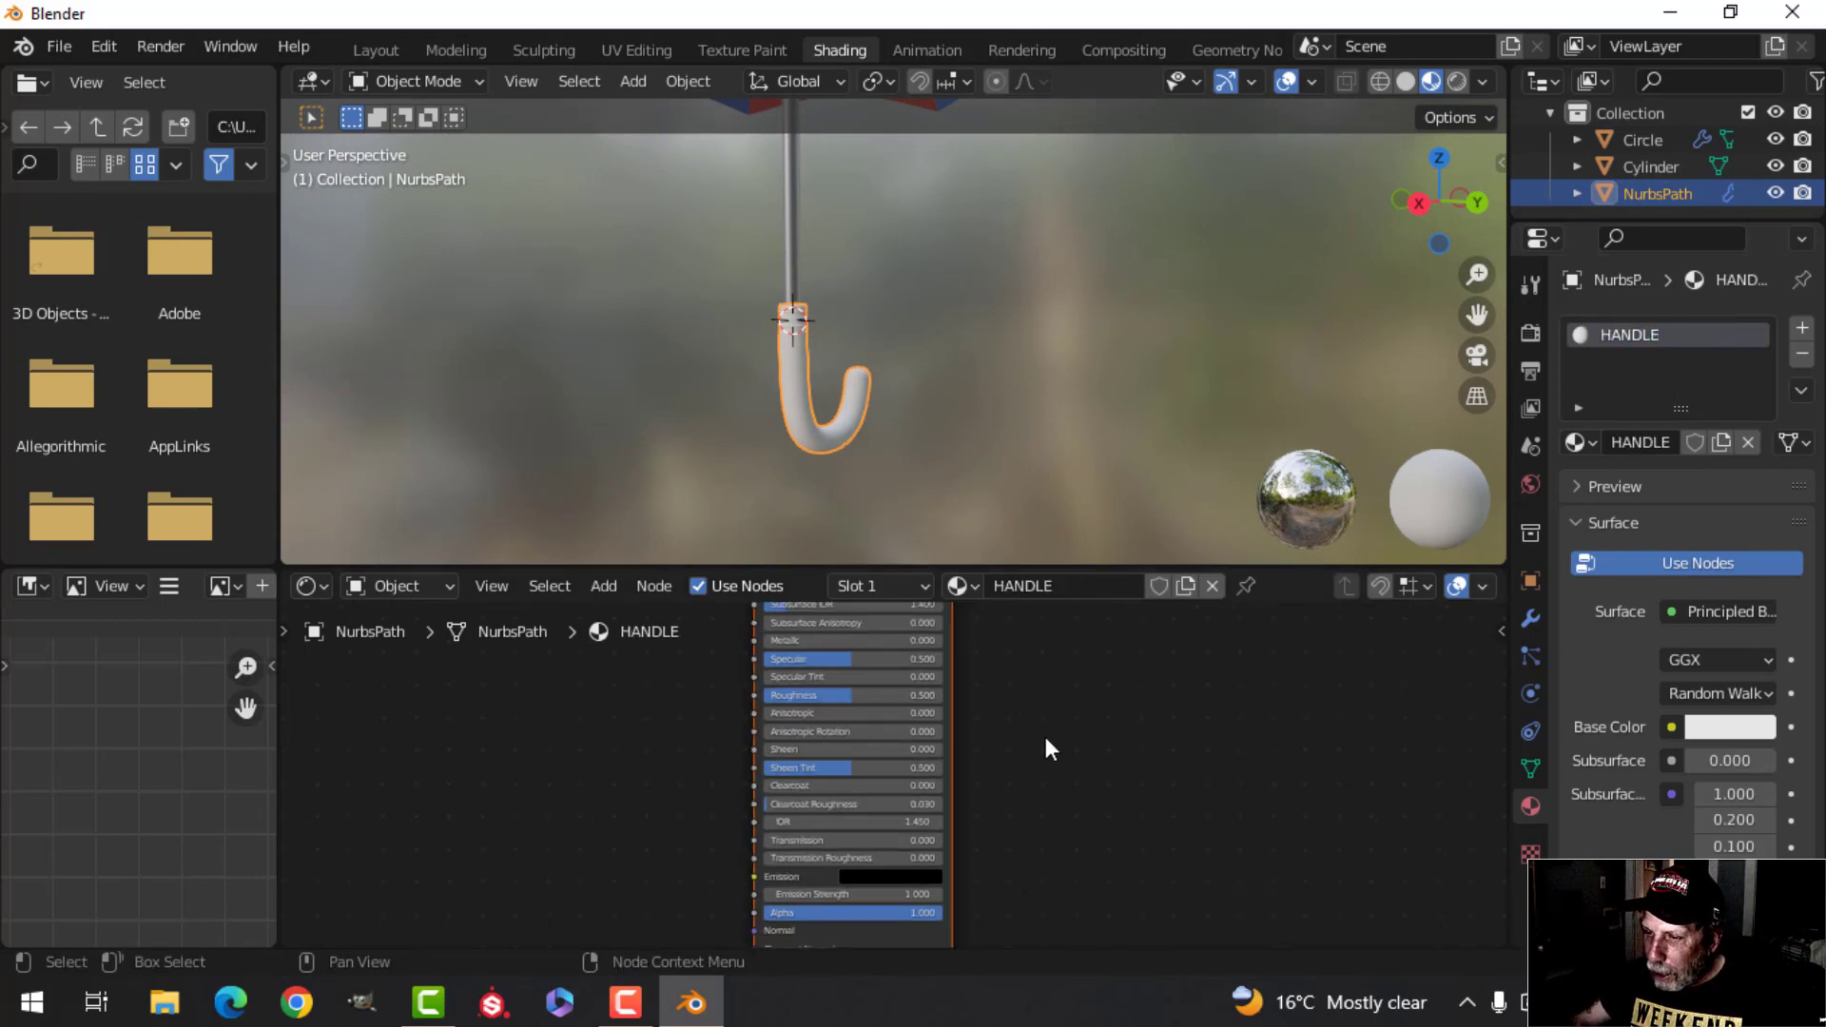
pyautogui.moveTo(955, 741); pyautogui.dragTo(941, 807, button='middle')
pyautogui.scroll(2, 894, 782)
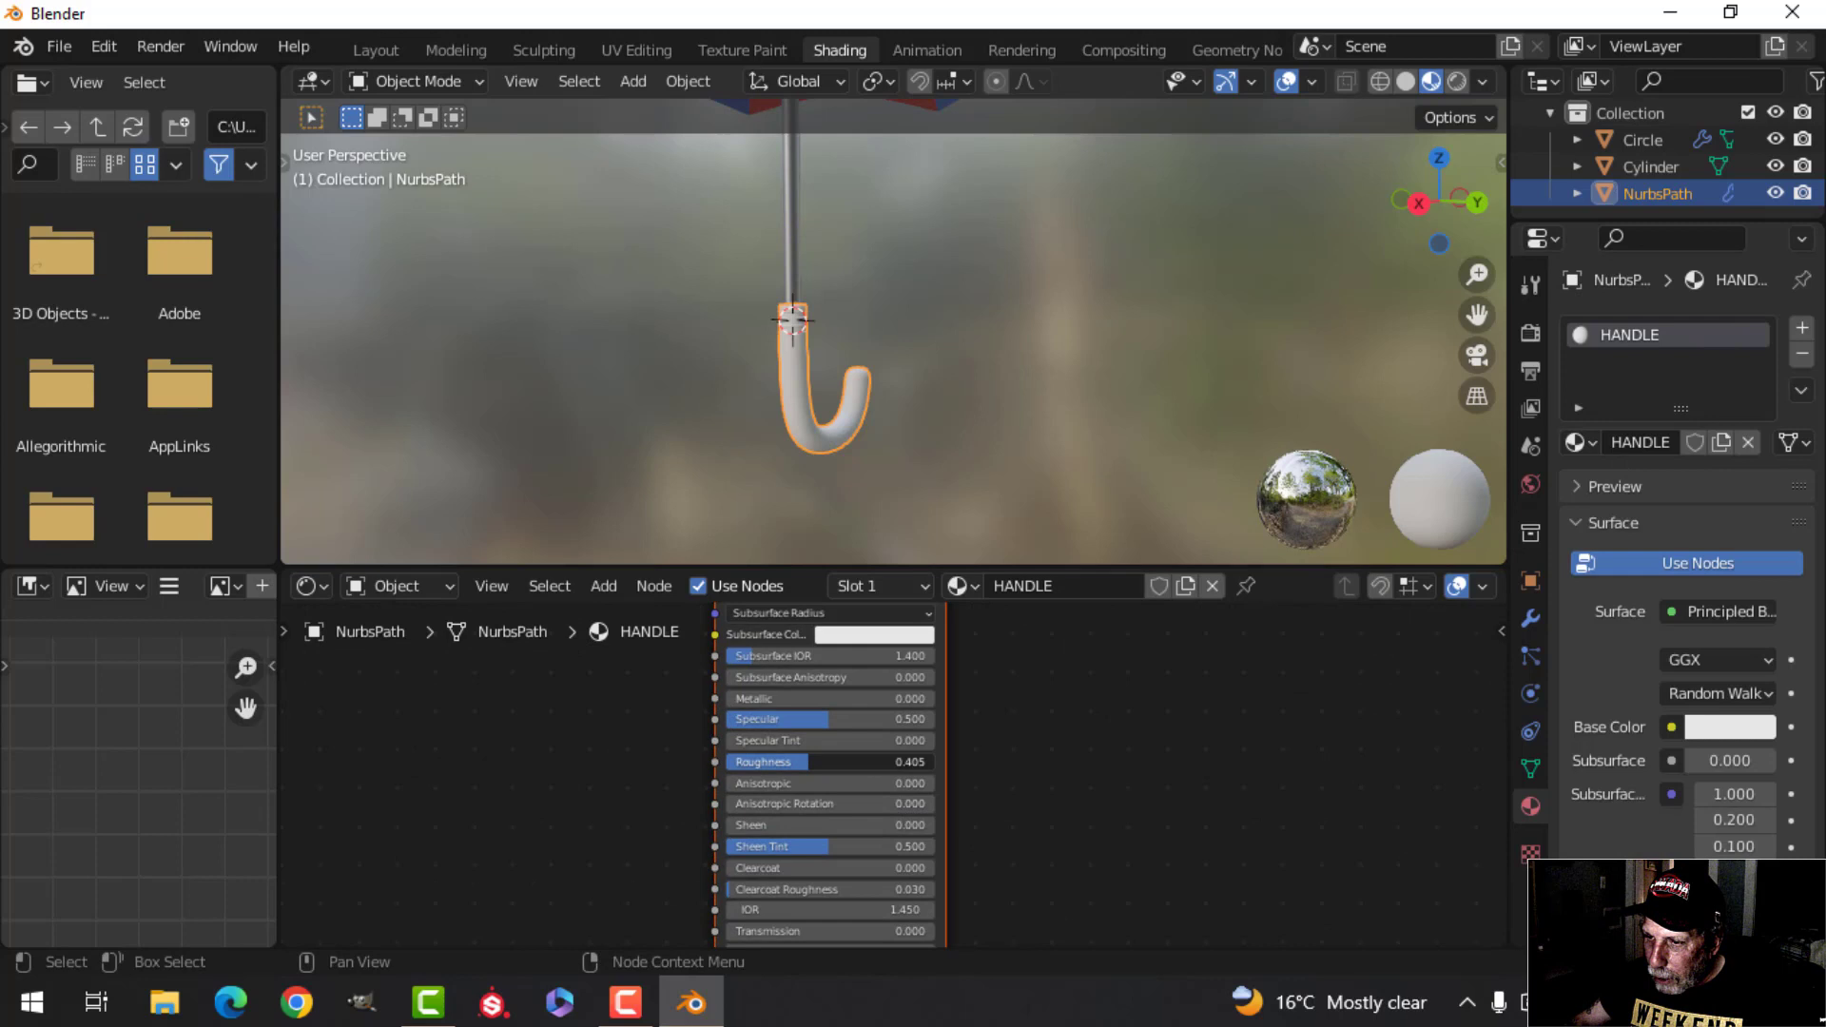
# Step: Set the HANDLE material's base color to dark brown (H 0.038, S 0.972, V 0.118)
pyautogui.moveTo(1119, 741); pyautogui.dragTo(1106, 868, button='middle')
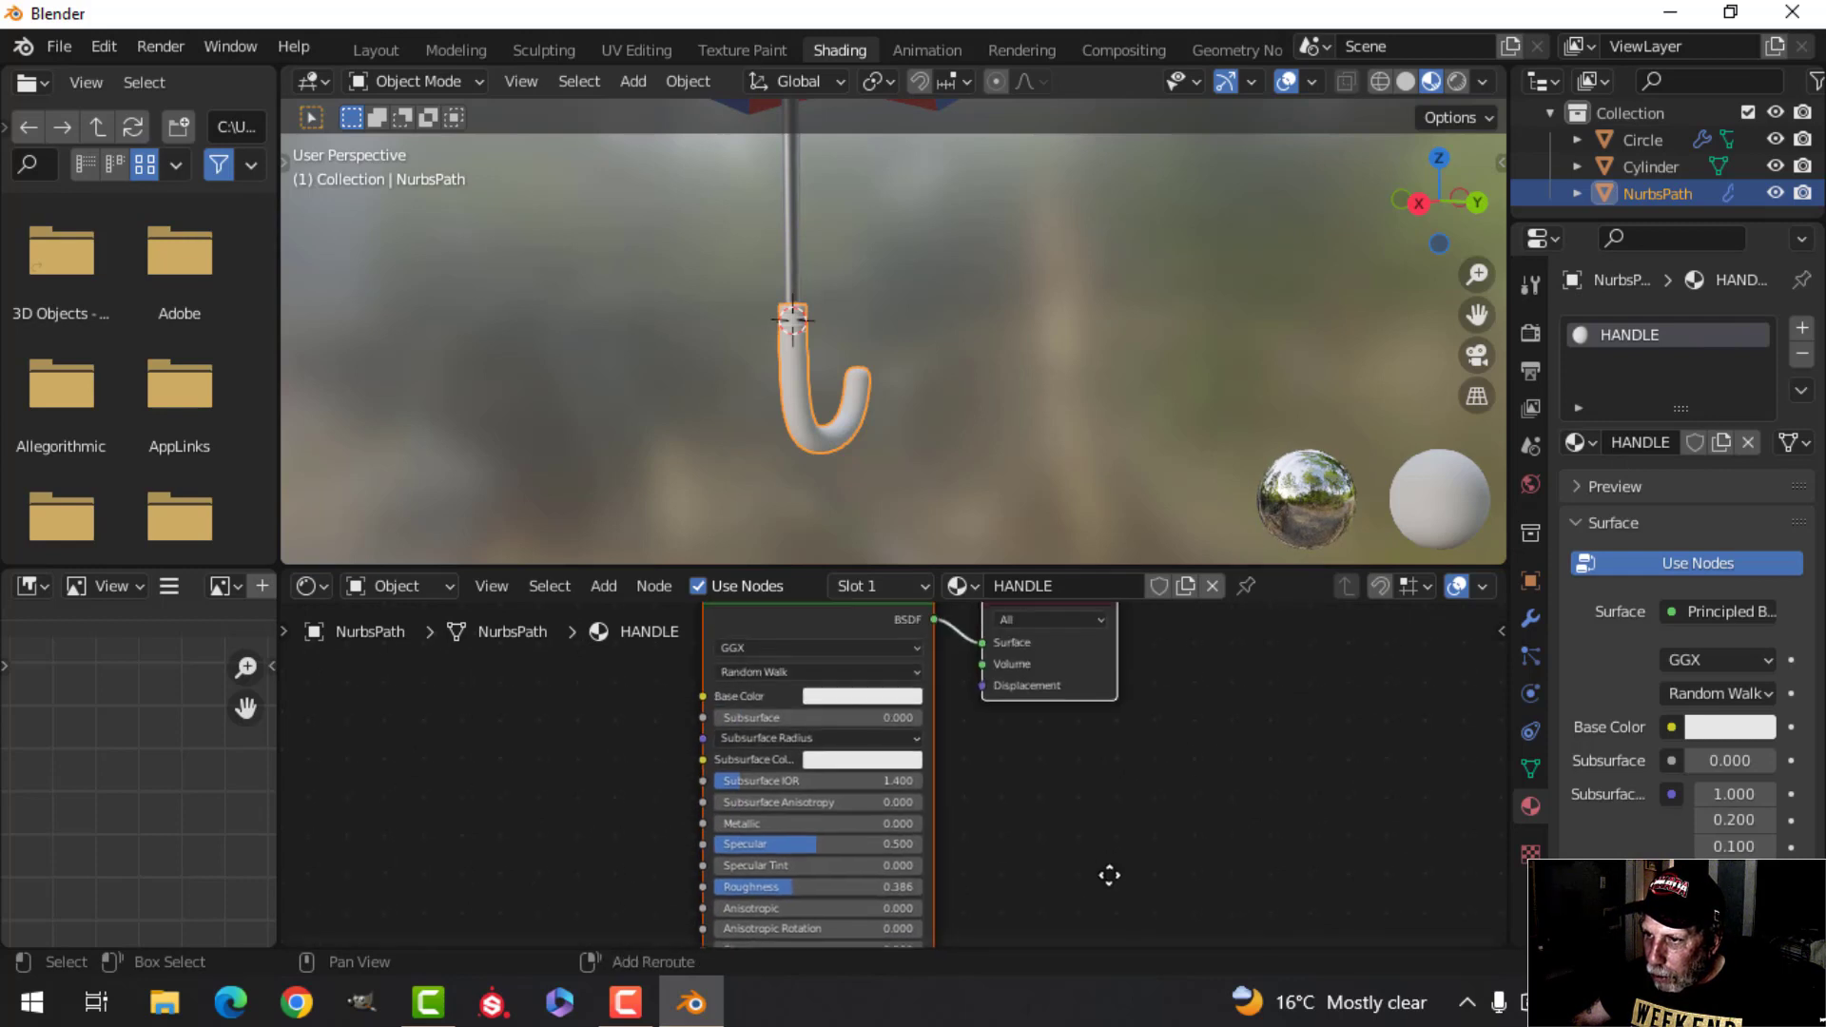
pyautogui.click(854, 706)
pyautogui.click(861, 550)
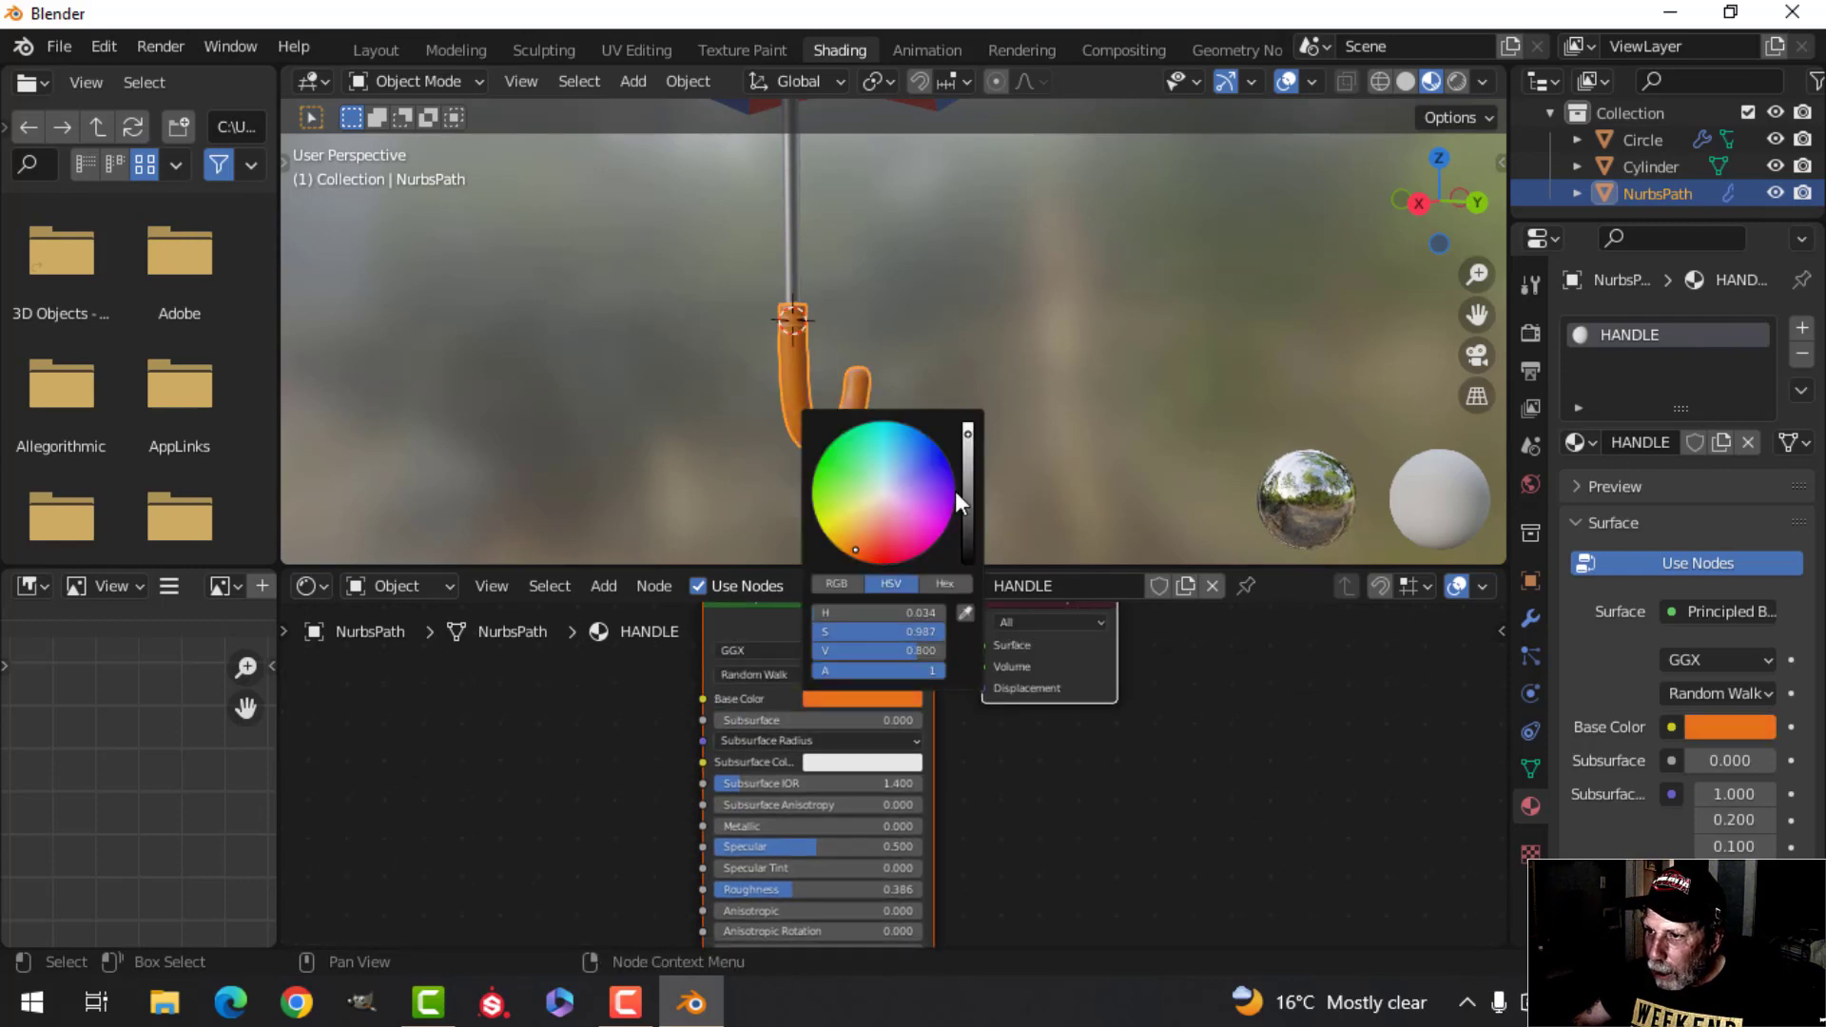
pyautogui.moveTo(972, 457); pyautogui.dragTo(968, 511)
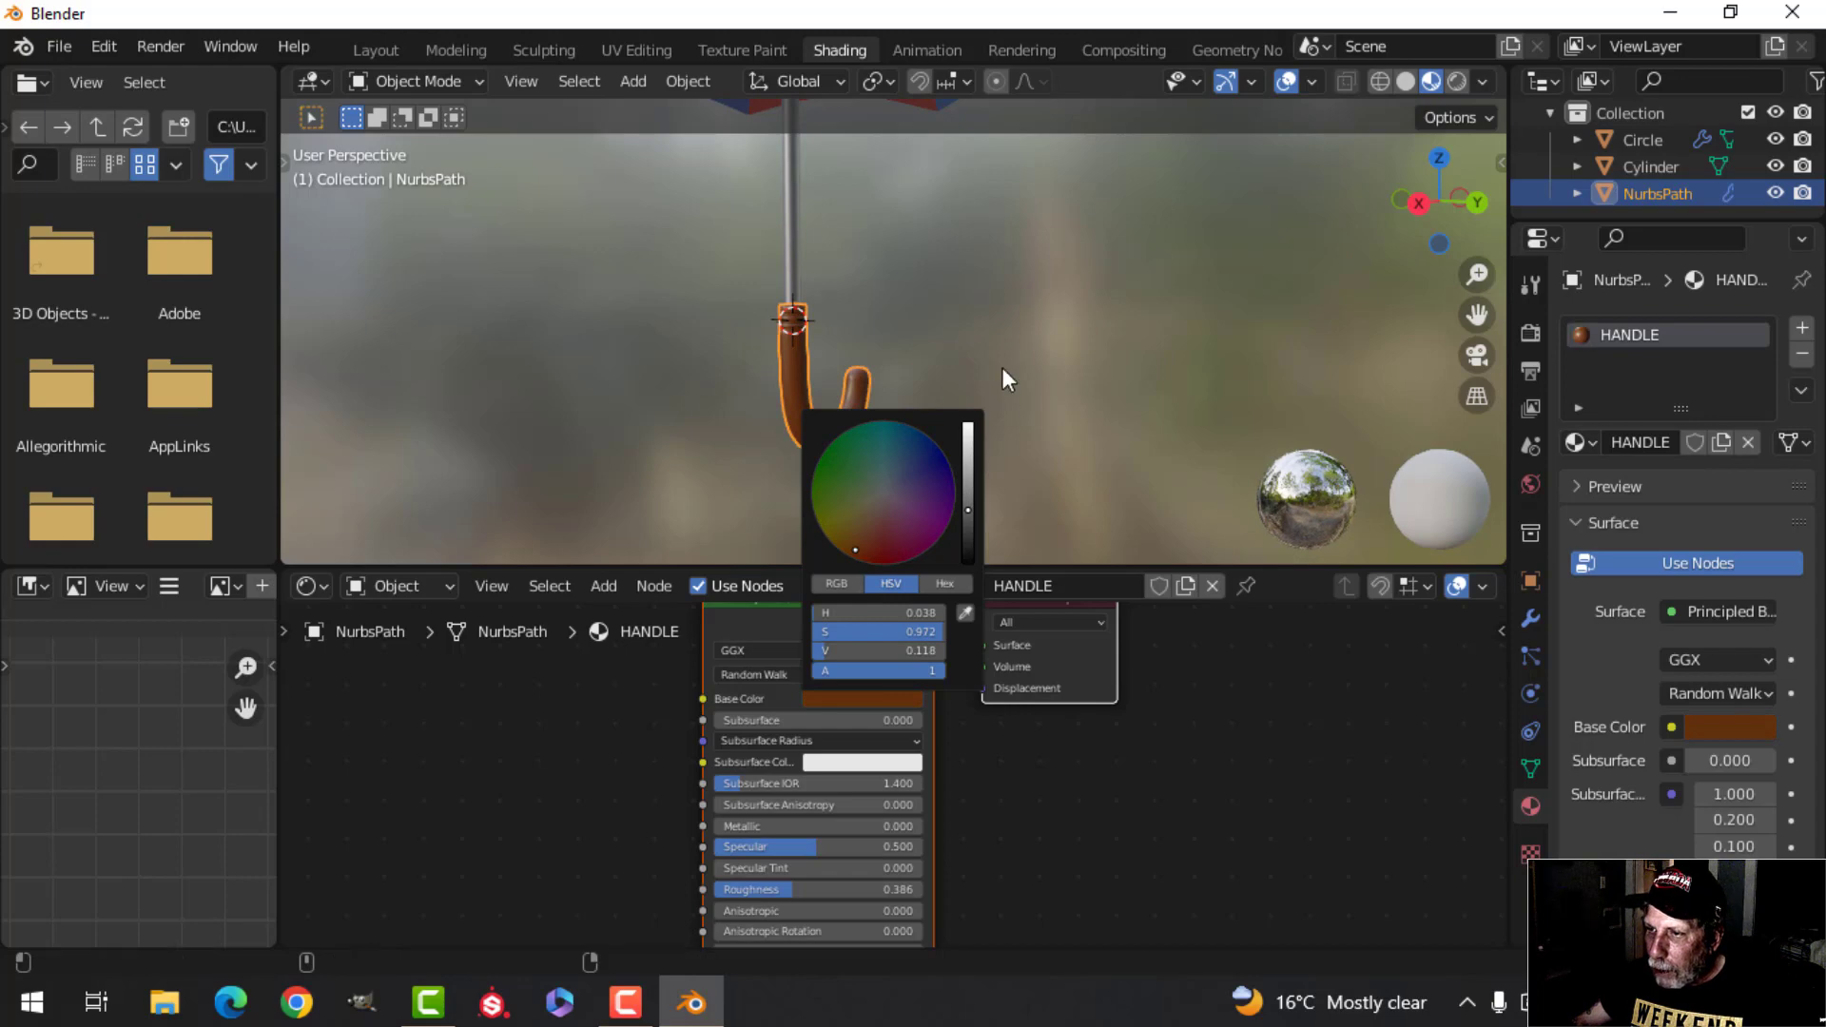
# Step: Select the umbrella canopy and show it in the Layout workspace with Material Preview shading
pyautogui.moveTo(1002, 367); pyautogui.dragTo(1096, 325, button='middle')
pyautogui.scroll(-3, 779, 338)
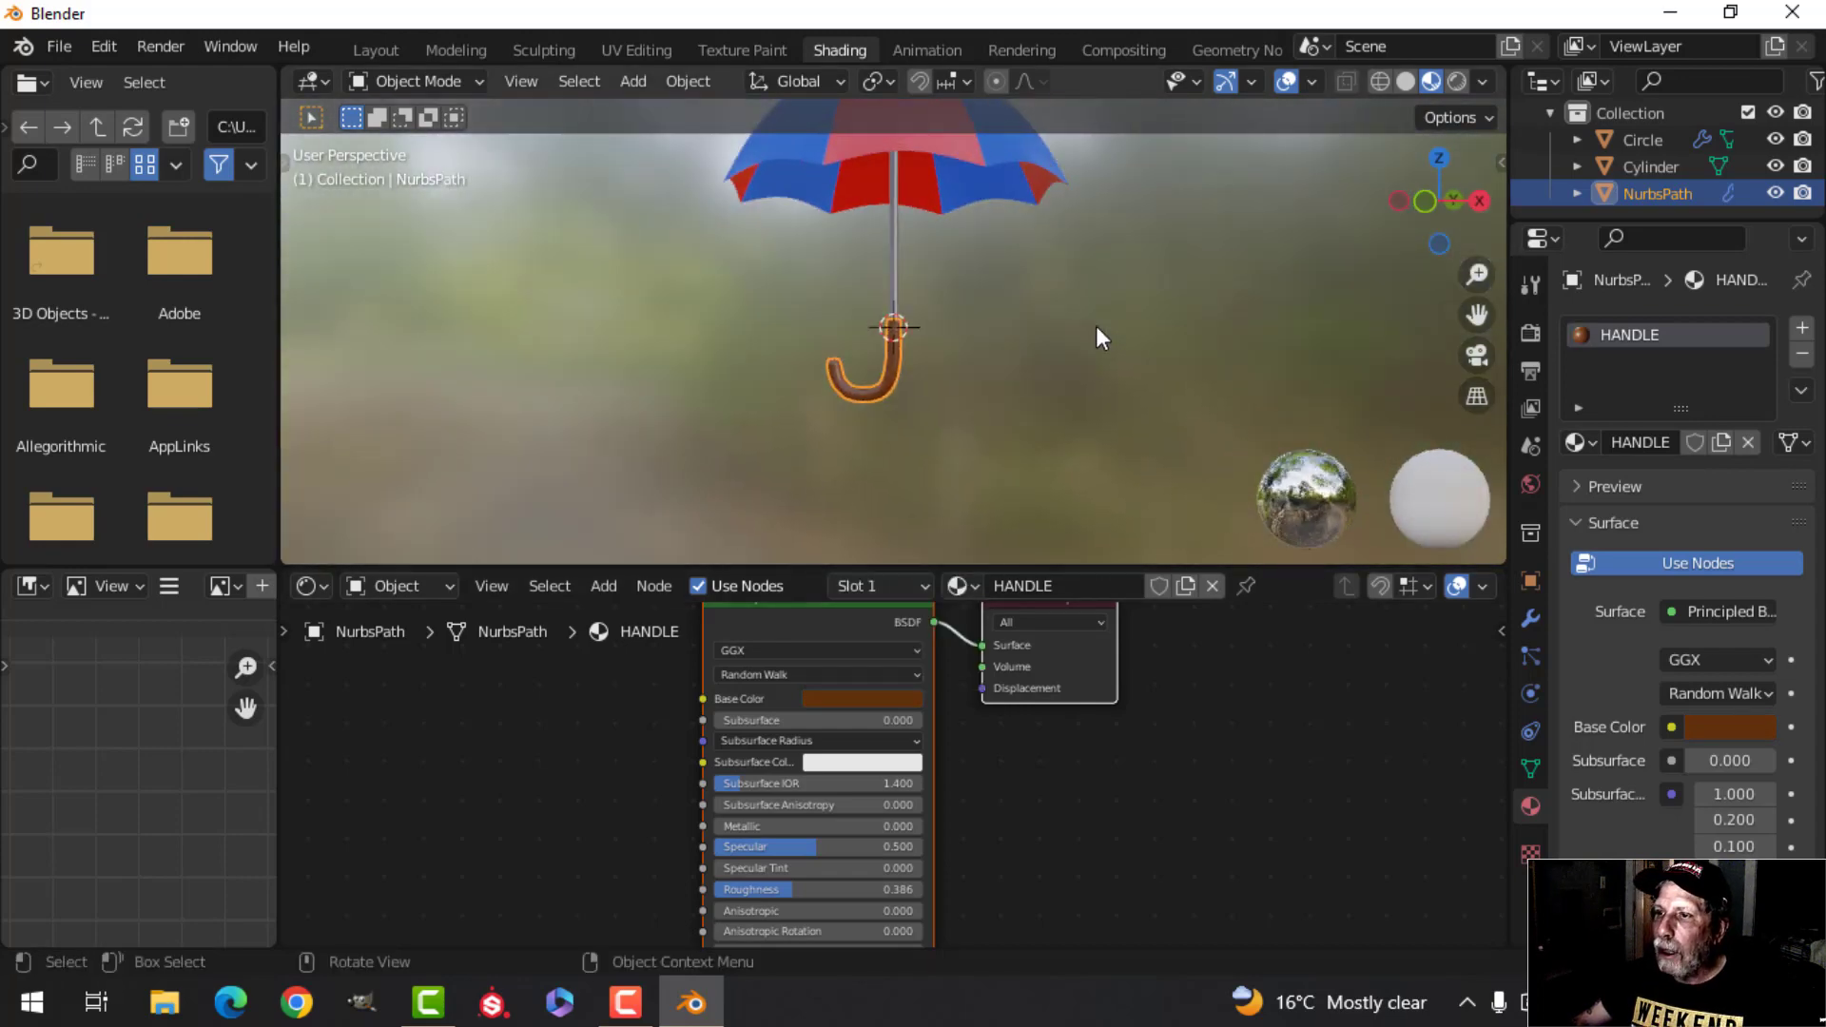
pyautogui.keyDown('shift'); pyautogui.moveTo(907, 251); pyautogui.dragTo(906, 381, button='middle'); pyautogui.keyUp('shift')
pyautogui.click(924, 375)
pyautogui.scroll(2, 937, 377)
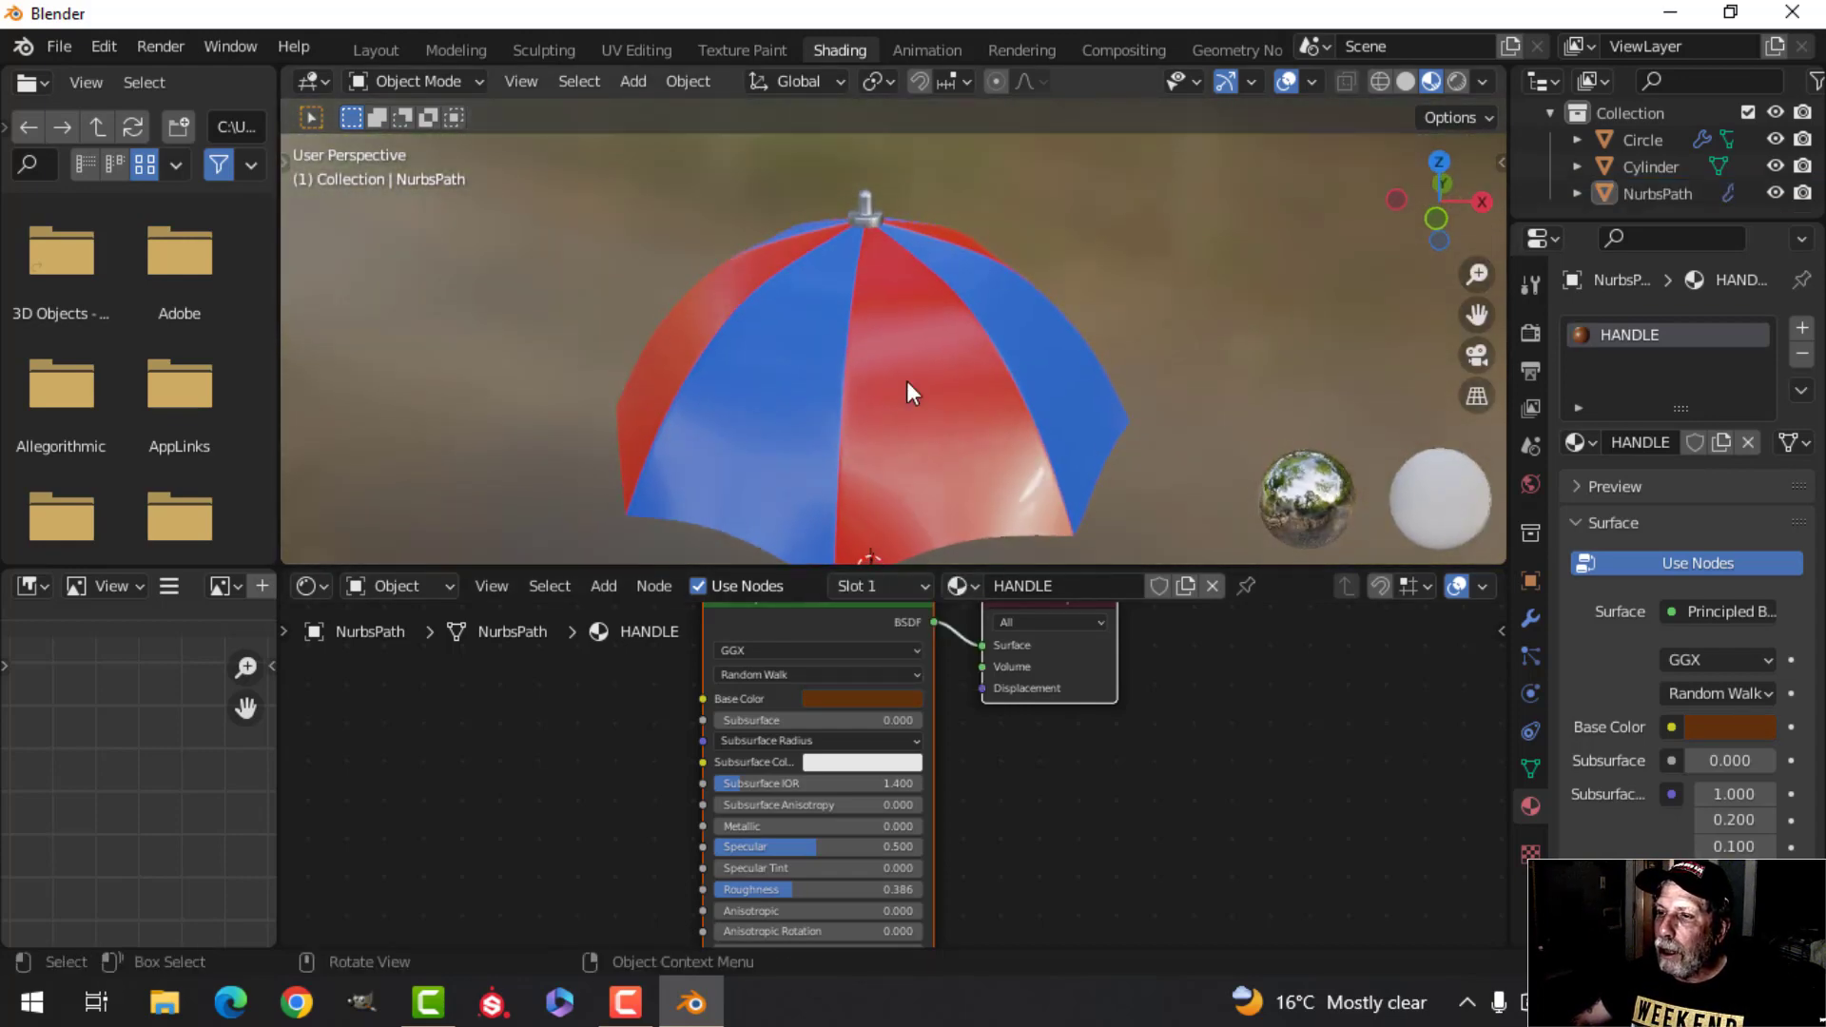
pyautogui.click(910, 390)
pyautogui.moveTo(1050, 420); pyautogui.dragTo(880, 308, button='middle')
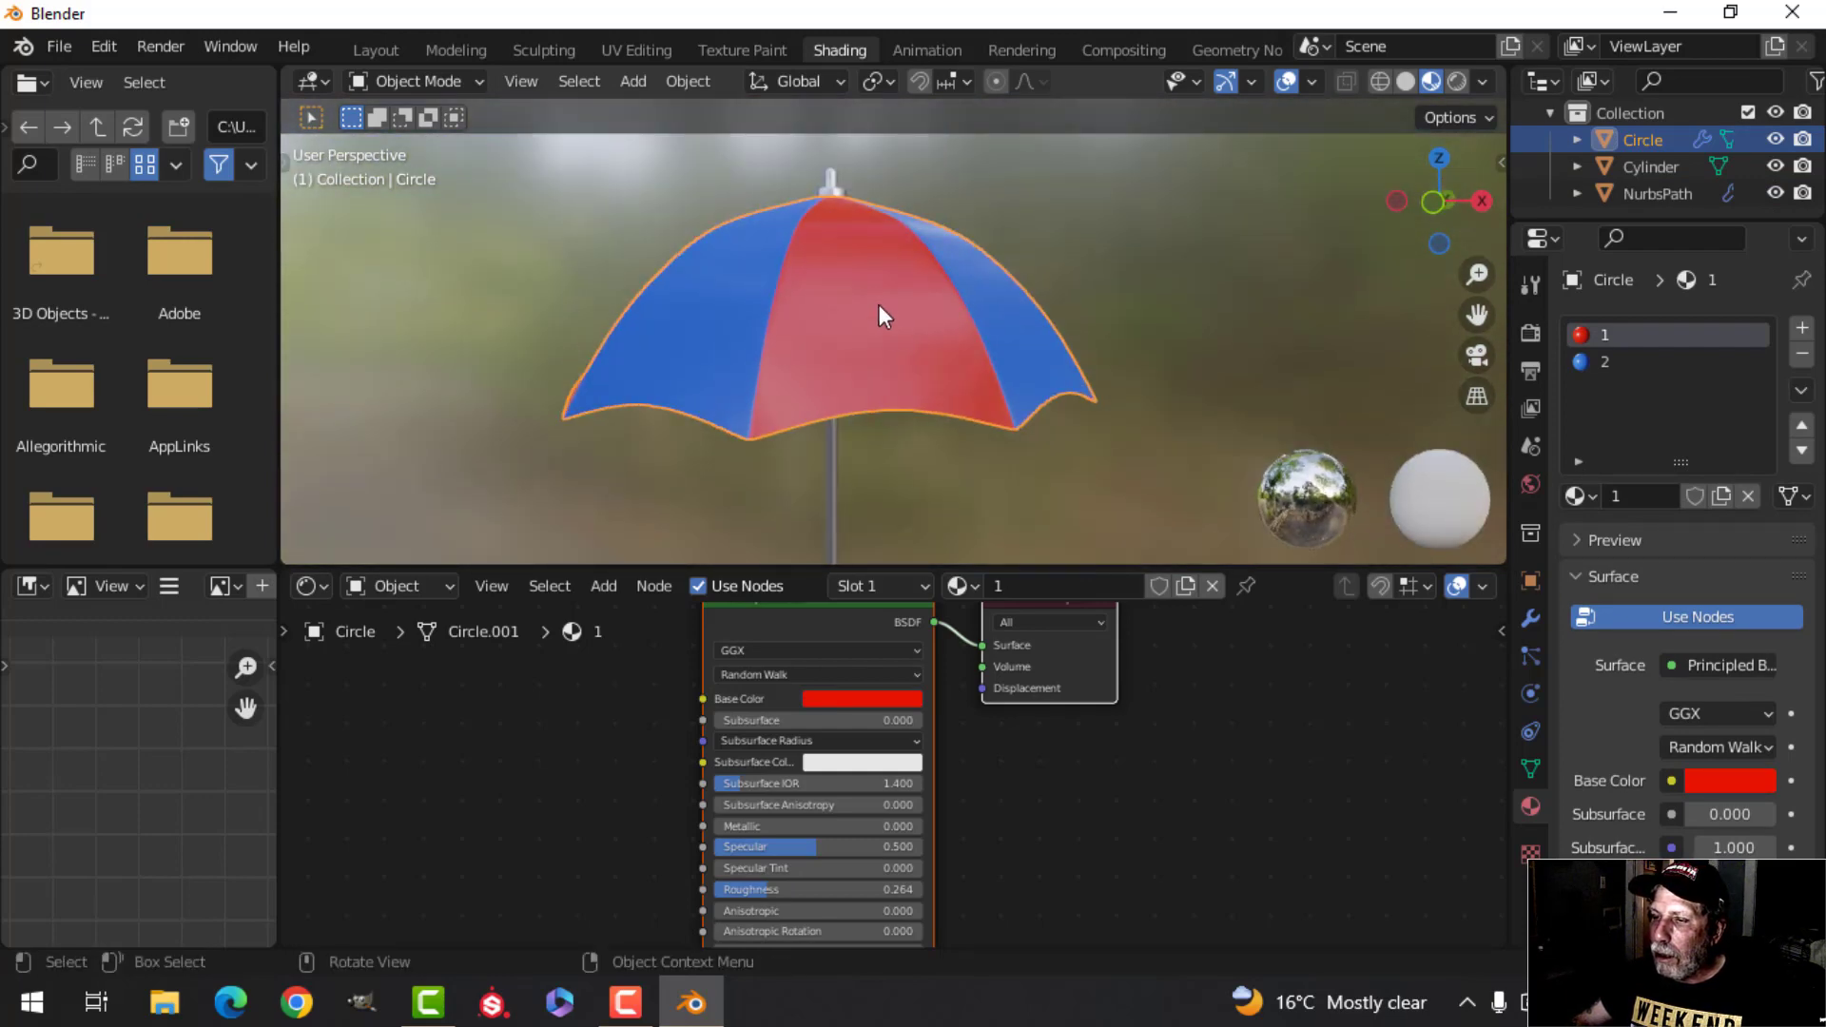
pyautogui.click(369, 47)
pyautogui.click(1430, 82)
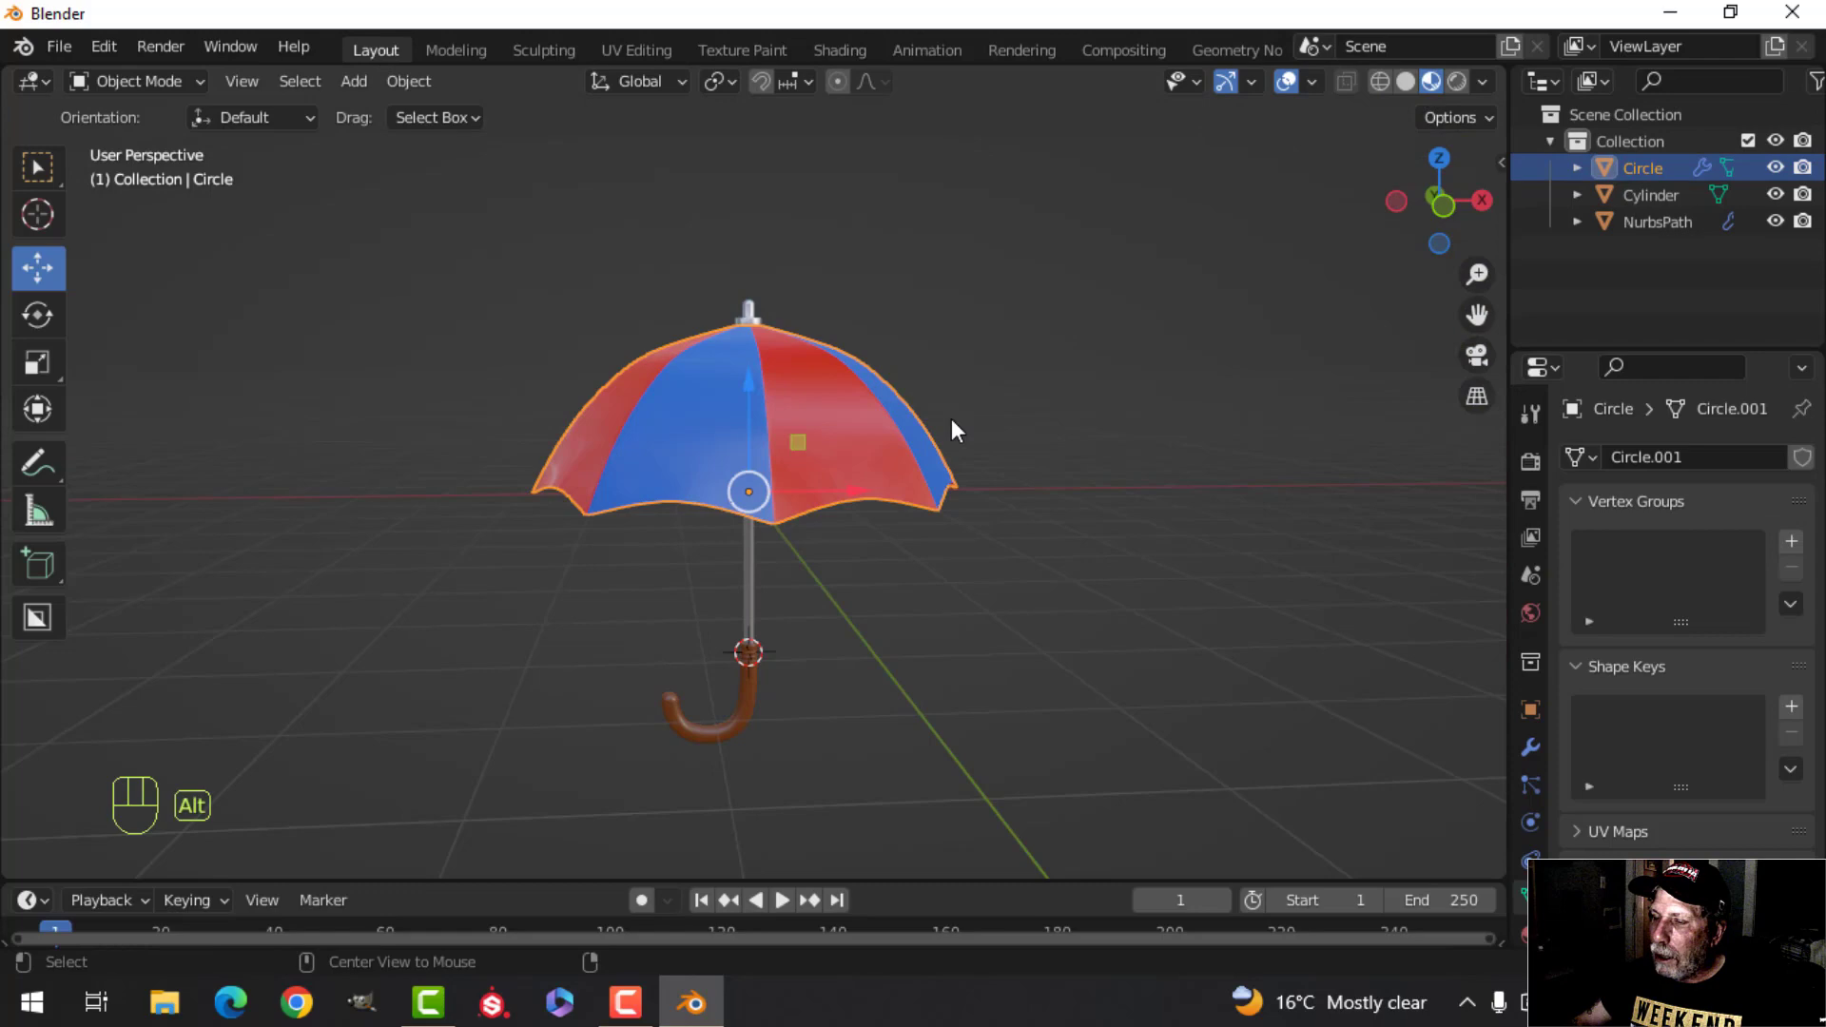
# Step: Extrude the whole canopy mesh in place and fatten it slightly along its normals to give it thickness
pyautogui.hotkey('alt', 'a')
pyautogui.scroll(3, 886, 419)
pyautogui.moveTo(844, 354); pyautogui.dragTo(905, 517, button='middle')
pyautogui.press('Tab')
pyautogui.scroll(2, 803, 440)
pyautogui.keyDown('shift'); pyautogui.moveTo(803, 441); pyautogui.dragTo(803, 485, button='middle'); pyautogui.keyUp('shift')
pyautogui.moveTo(803, 485); pyautogui.dragTo(766, 561, button='middle')
pyautogui.keyDown('shift'); pyautogui.moveTo(697, 494); pyautogui.dragTo(756, 502, button='middle'); pyautogui.keyUp('shift')
pyautogui.moveTo(779, 513); pyautogui.dragTo(793, 547, button='middle')
pyautogui.scroll(1, 790, 518)
pyautogui.press('e')
pyautogui.rightClick(807, 544)
pyautogui.hotkey('alt', 's')
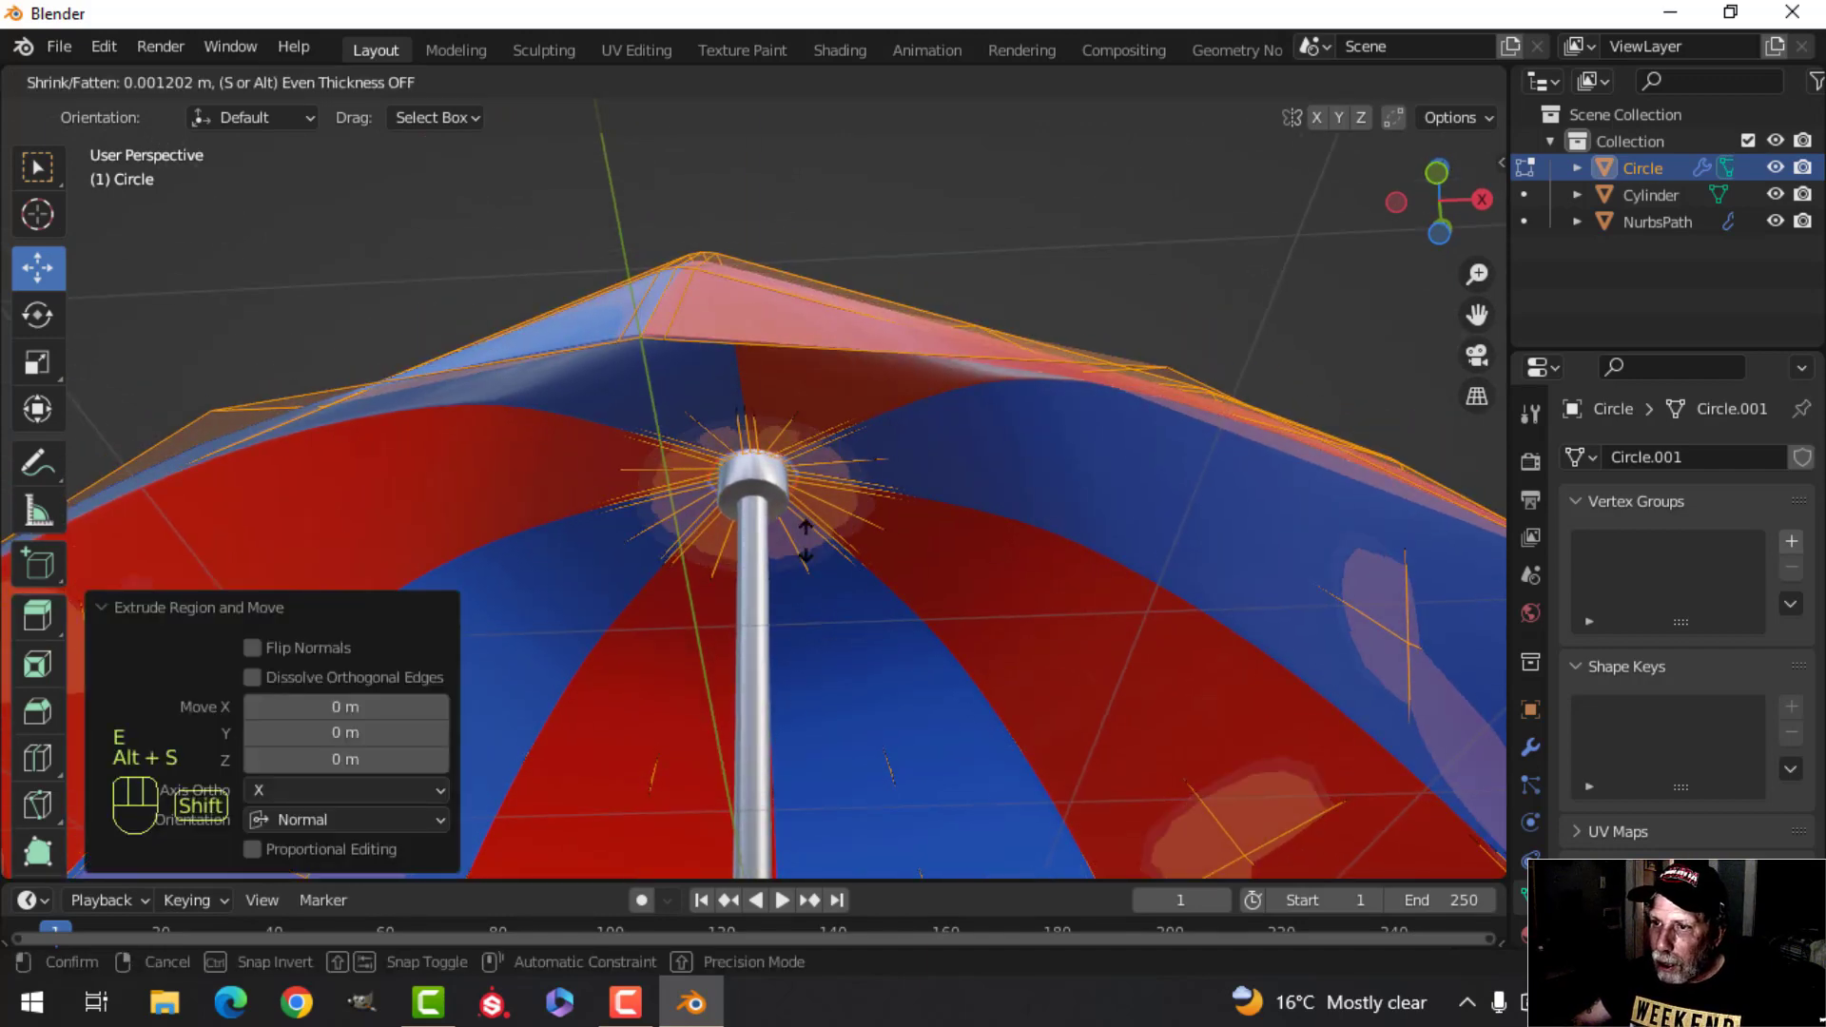
pyautogui.click(807, 526)
pyautogui.hotkey('alt', 'a')
# Step: Add an edge loop on the canopy's outer surface, slid close to the scalloped rim with factor 0.845
pyautogui.scroll(1, 661, 459)
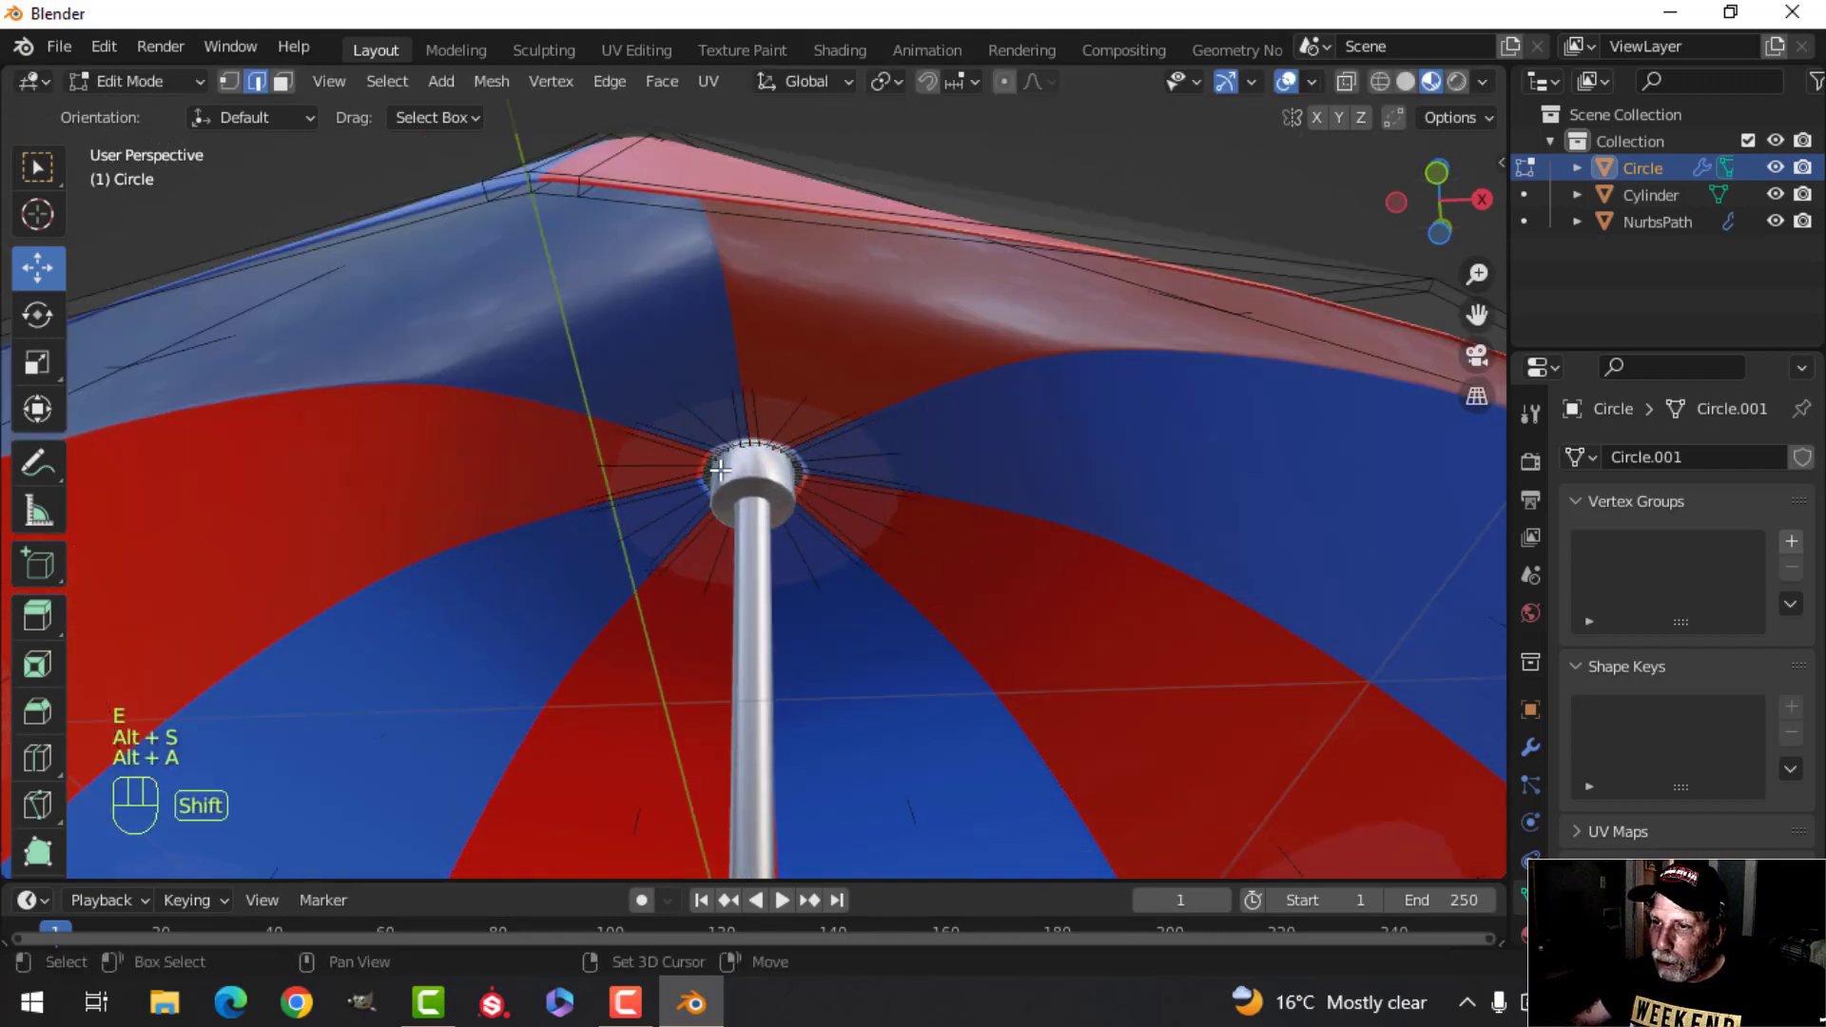
pyautogui.keyDown('shift'); pyautogui.moveTo(661, 459); pyautogui.dragTo(831, 554, button='middle'); pyautogui.keyUp('shift')
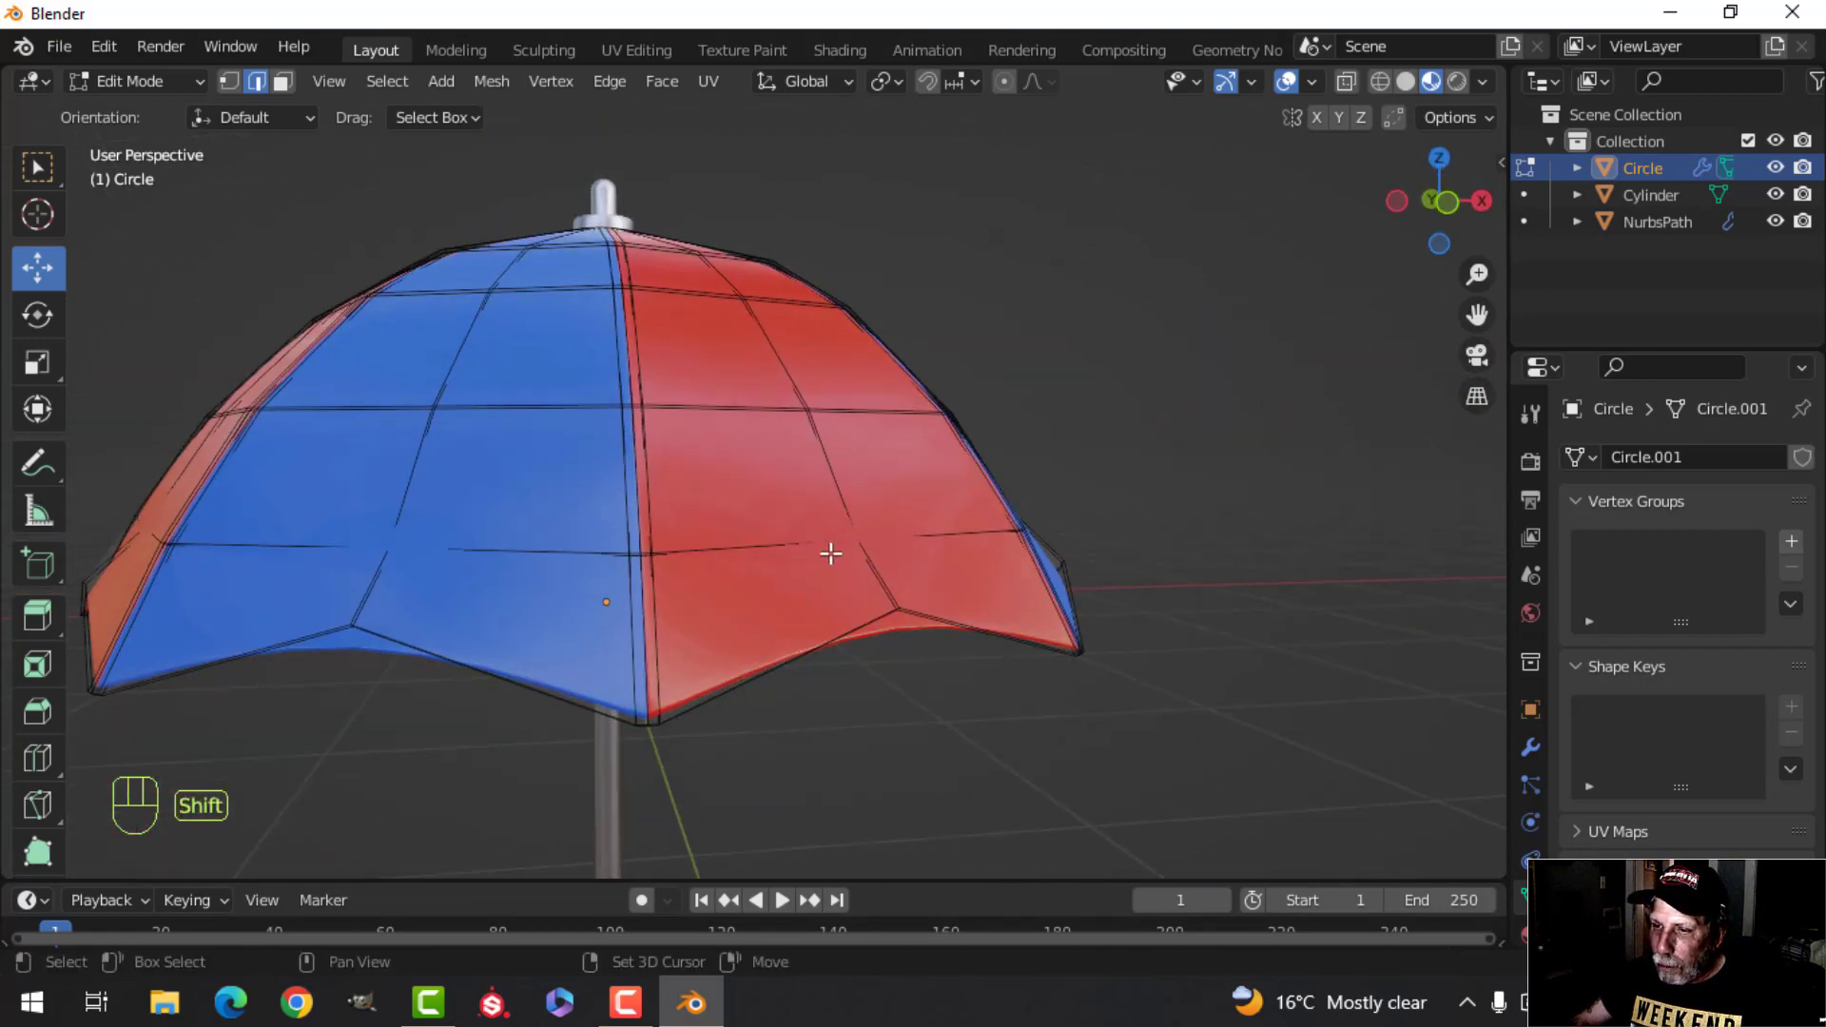
pyautogui.hotkey('ctrl', 'r')
pyautogui.click(663, 655)
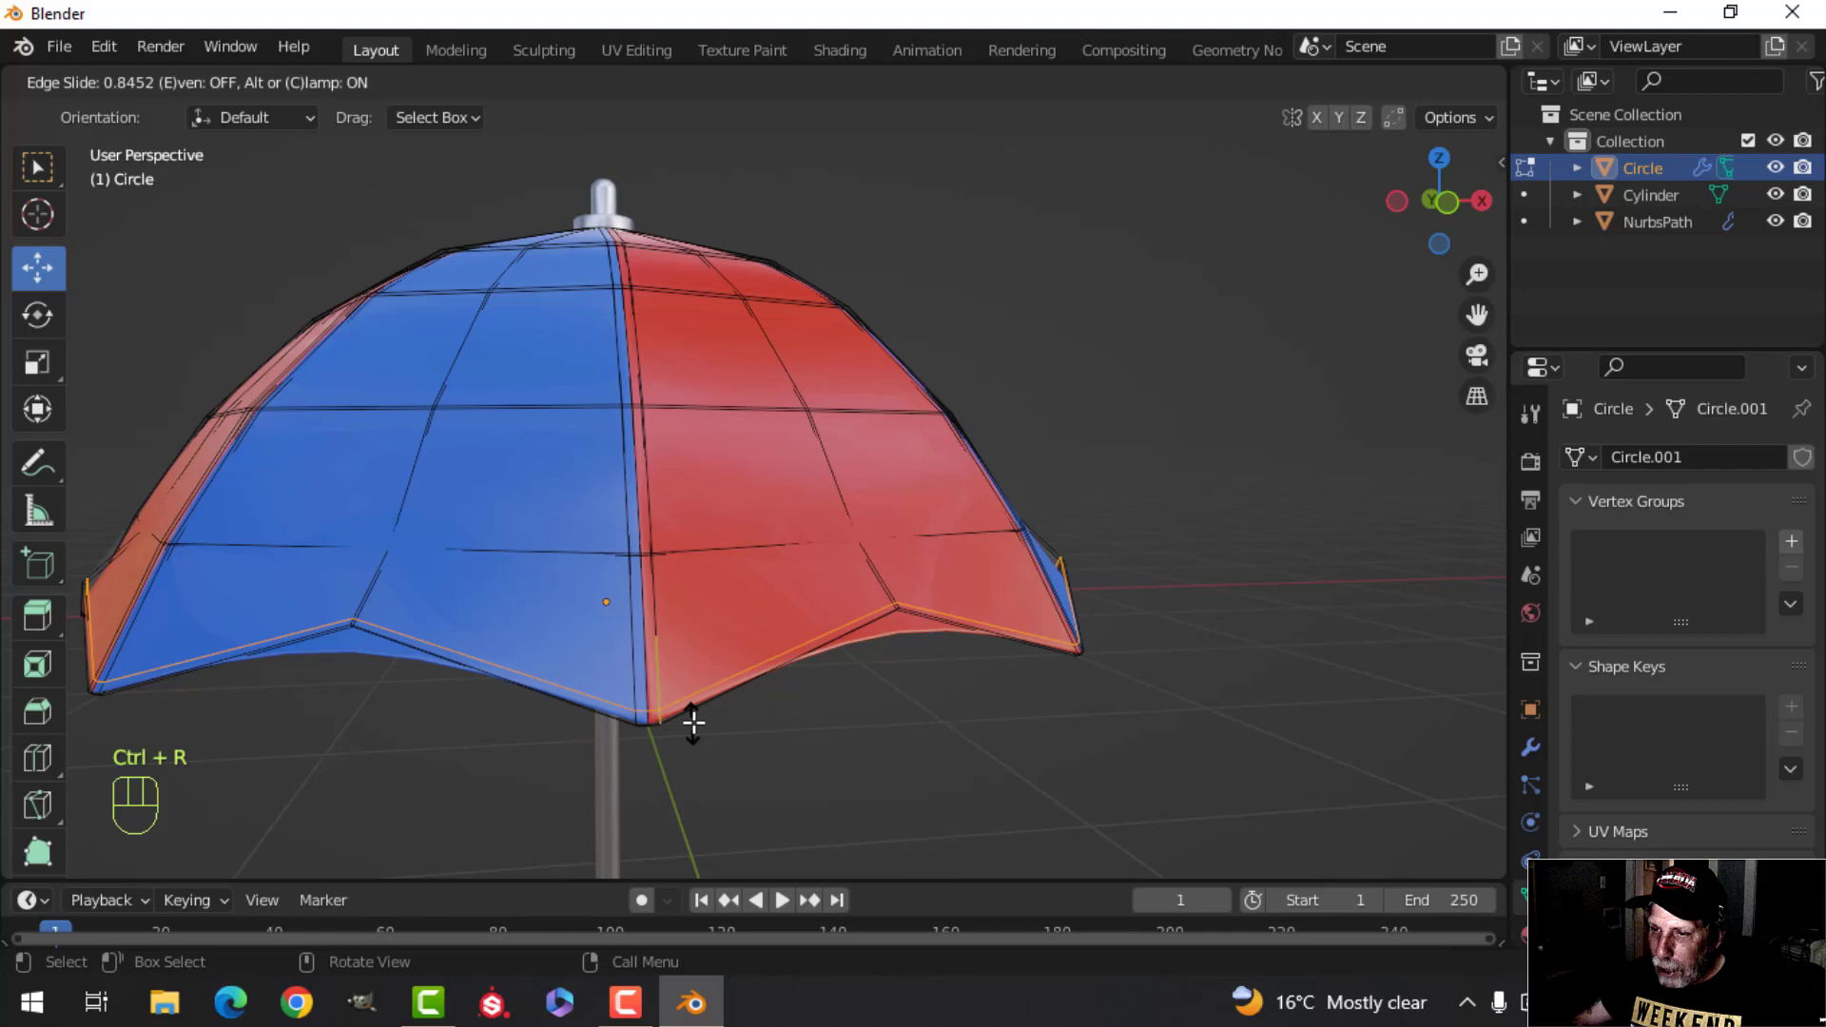
pyautogui.click(692, 723)
# Step: Add an edge loop on the canopy's underside, slid close to the scalloped rim
pyautogui.moveTo(783, 619); pyautogui.dragTo(709, 574, button='middle')
pyautogui.hotkey('ctrl', 'r')
pyautogui.click(679, 579)
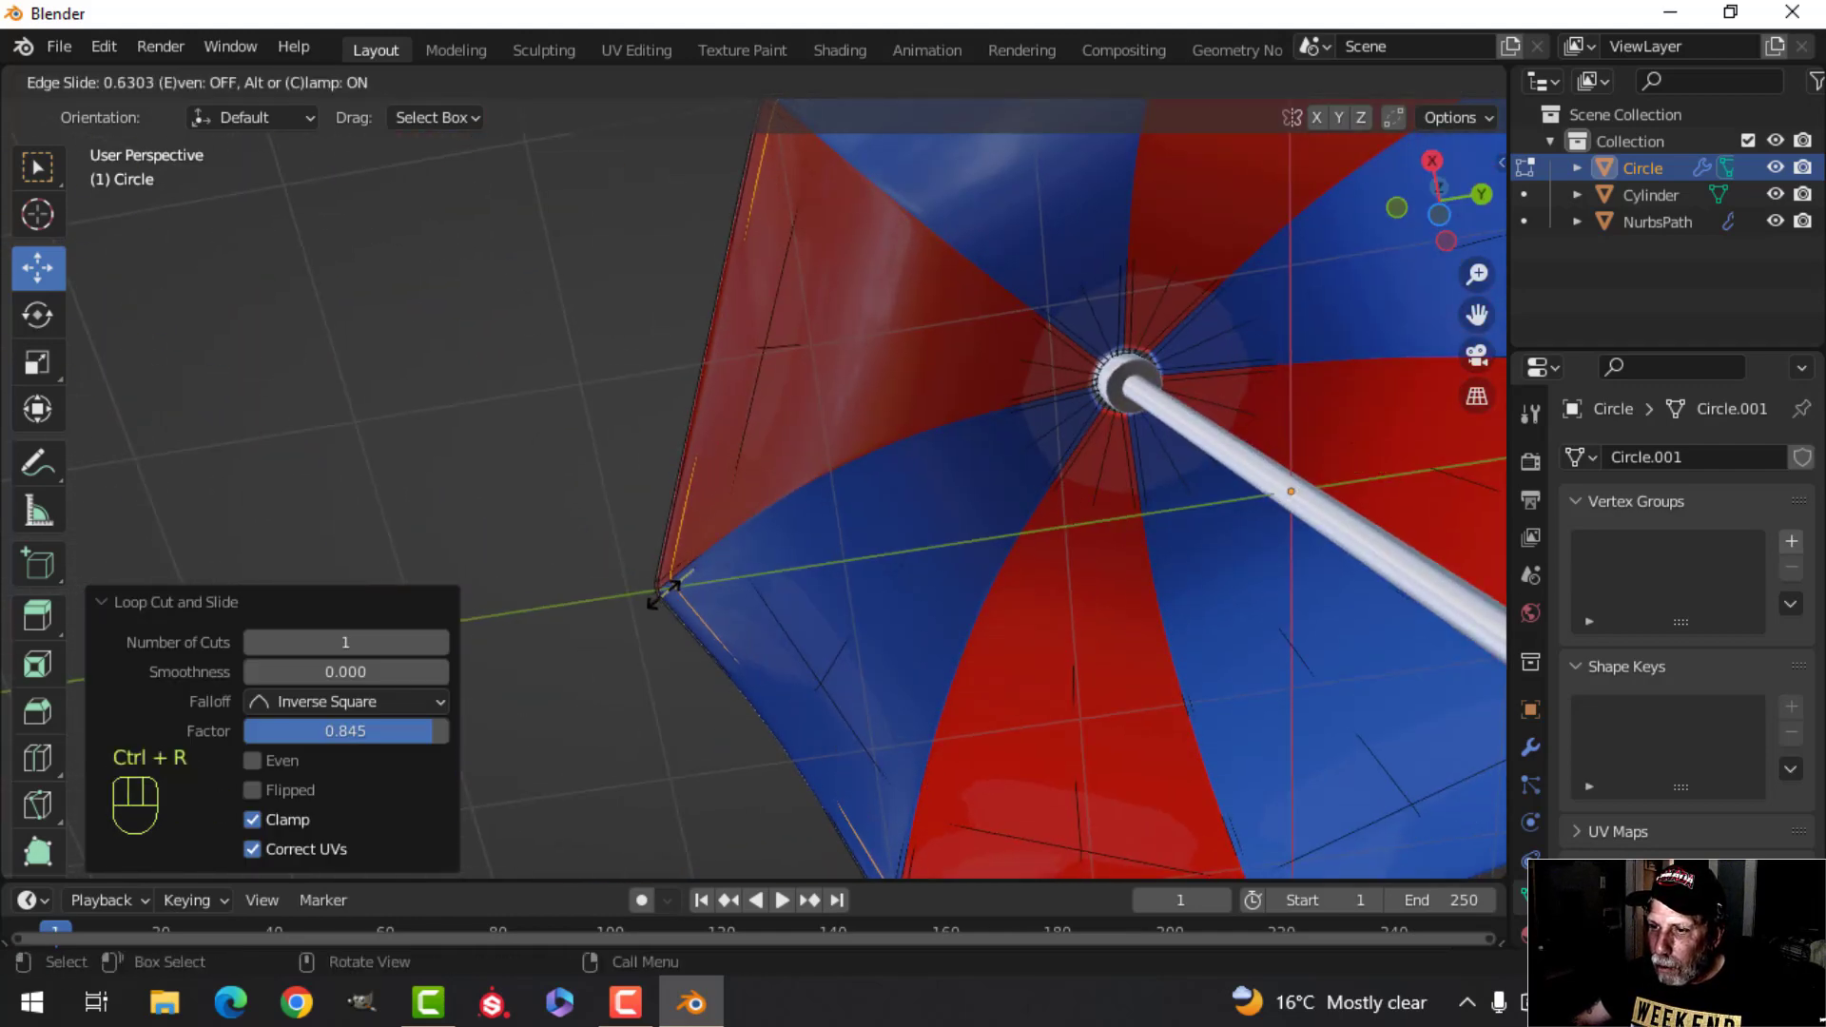
pyautogui.click(661, 597)
pyautogui.hotkey('alt', 'a')
# Step: Add two edge loops along the thickness of the canopy's rim, one near each edge, and return to Object Mode
pyautogui.moveTo(681, 542); pyautogui.dragTo(821, 596, button='middle')
pyautogui.scroll(3, 900, 653)
pyautogui.scroll(3, 802, 691)
pyautogui.moveTo(803, 691); pyautogui.dragTo(848, 582, button='middle')
pyautogui.scroll(1, 842, 599)
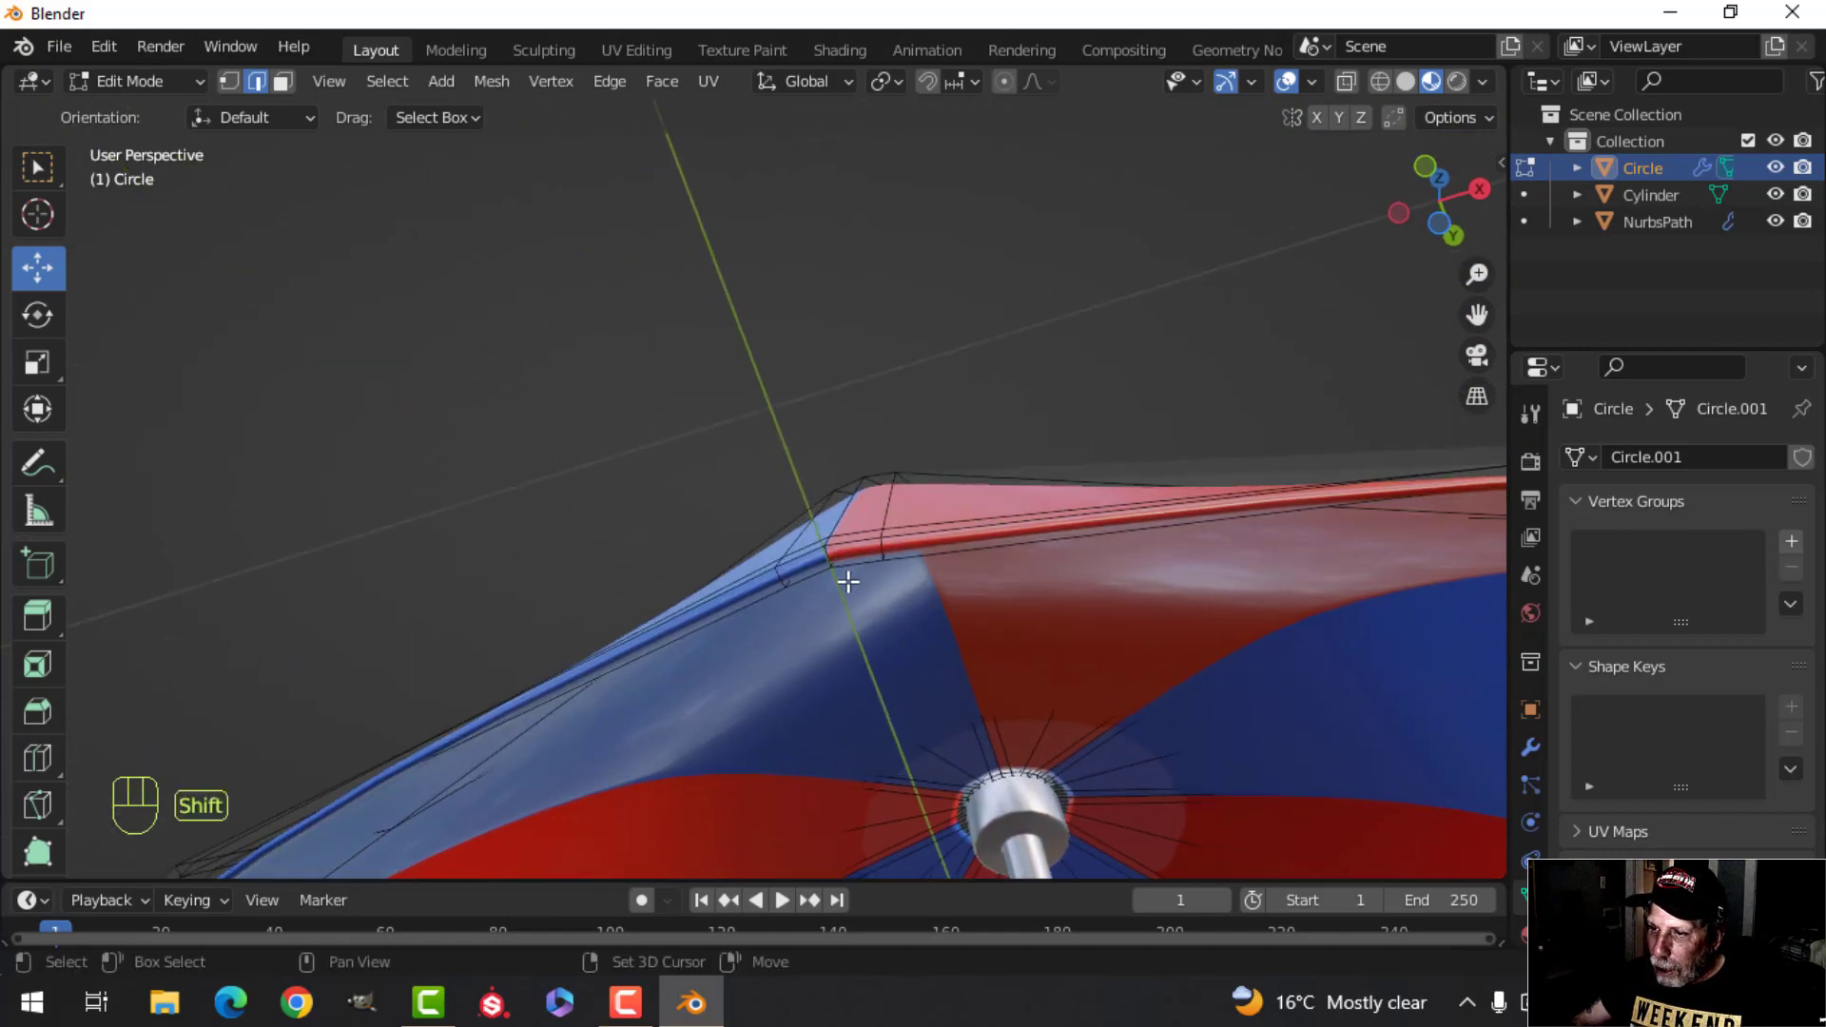
pyautogui.hotkey('ctrl', 'r')
pyautogui.click(826, 558)
pyautogui.click(824, 551)
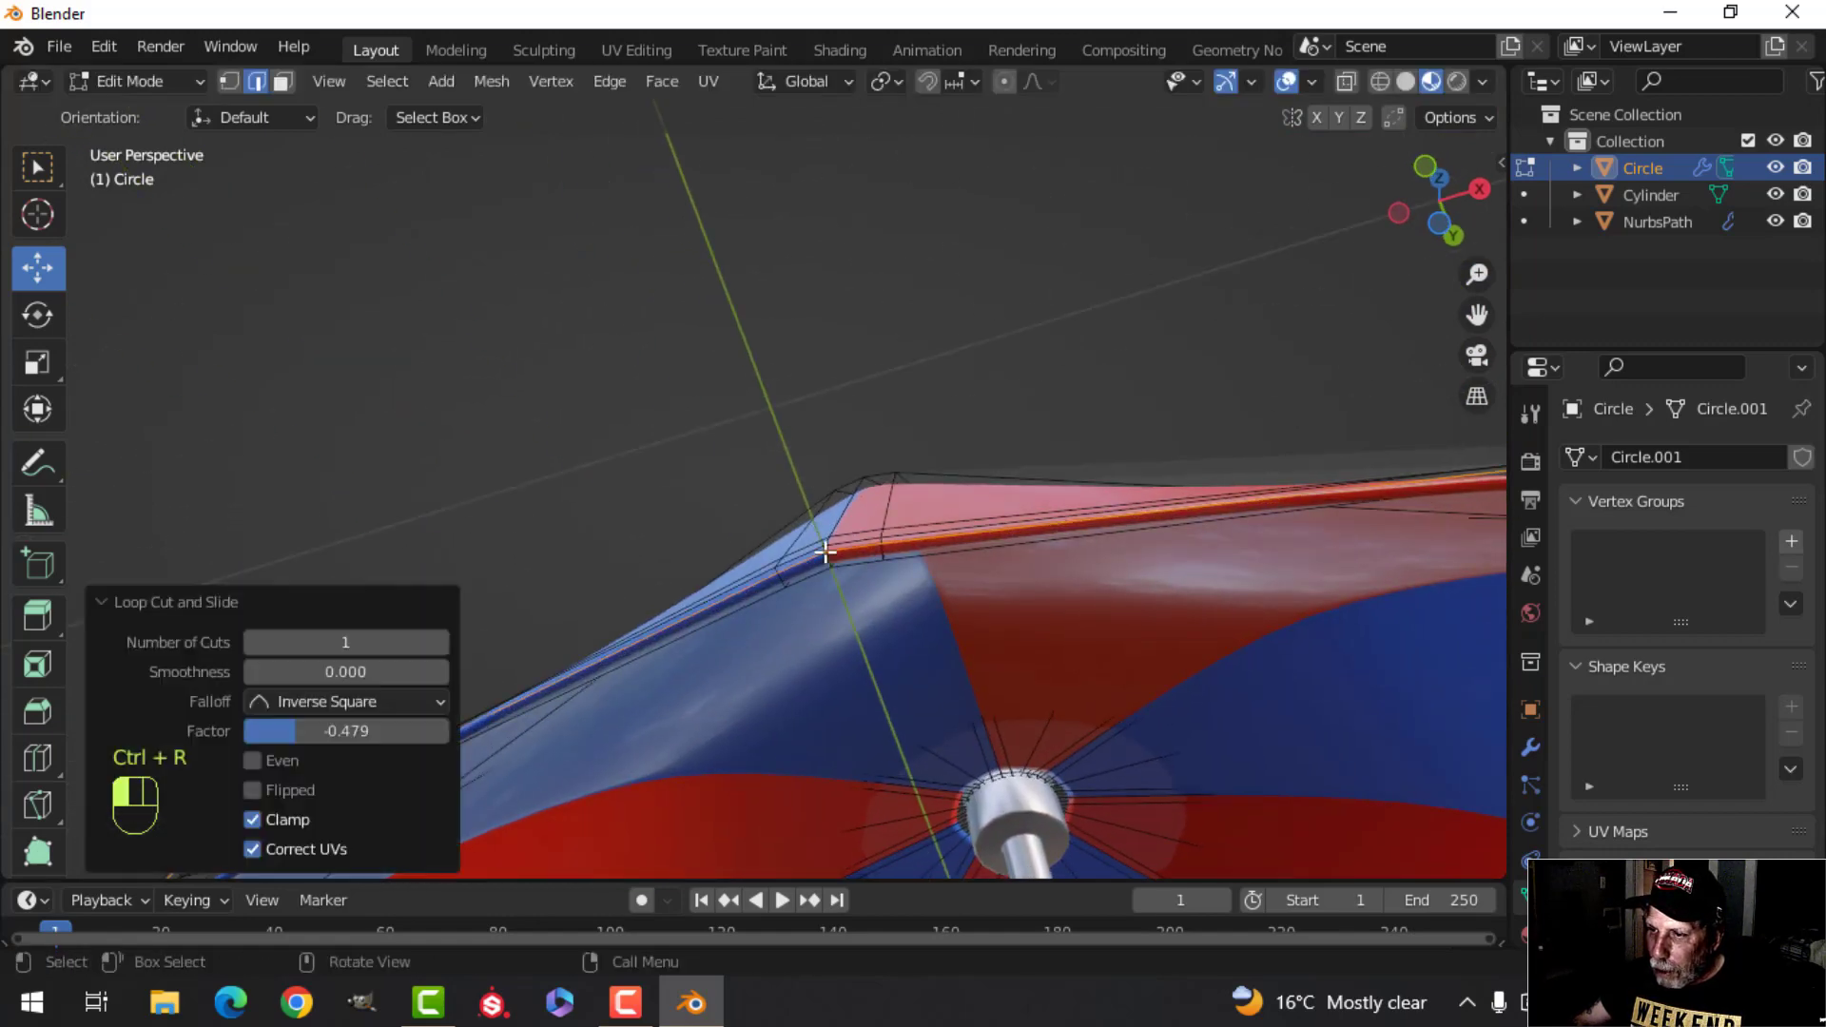
pyautogui.hotkey('ctrl', 'r')
pyautogui.click(829, 561)
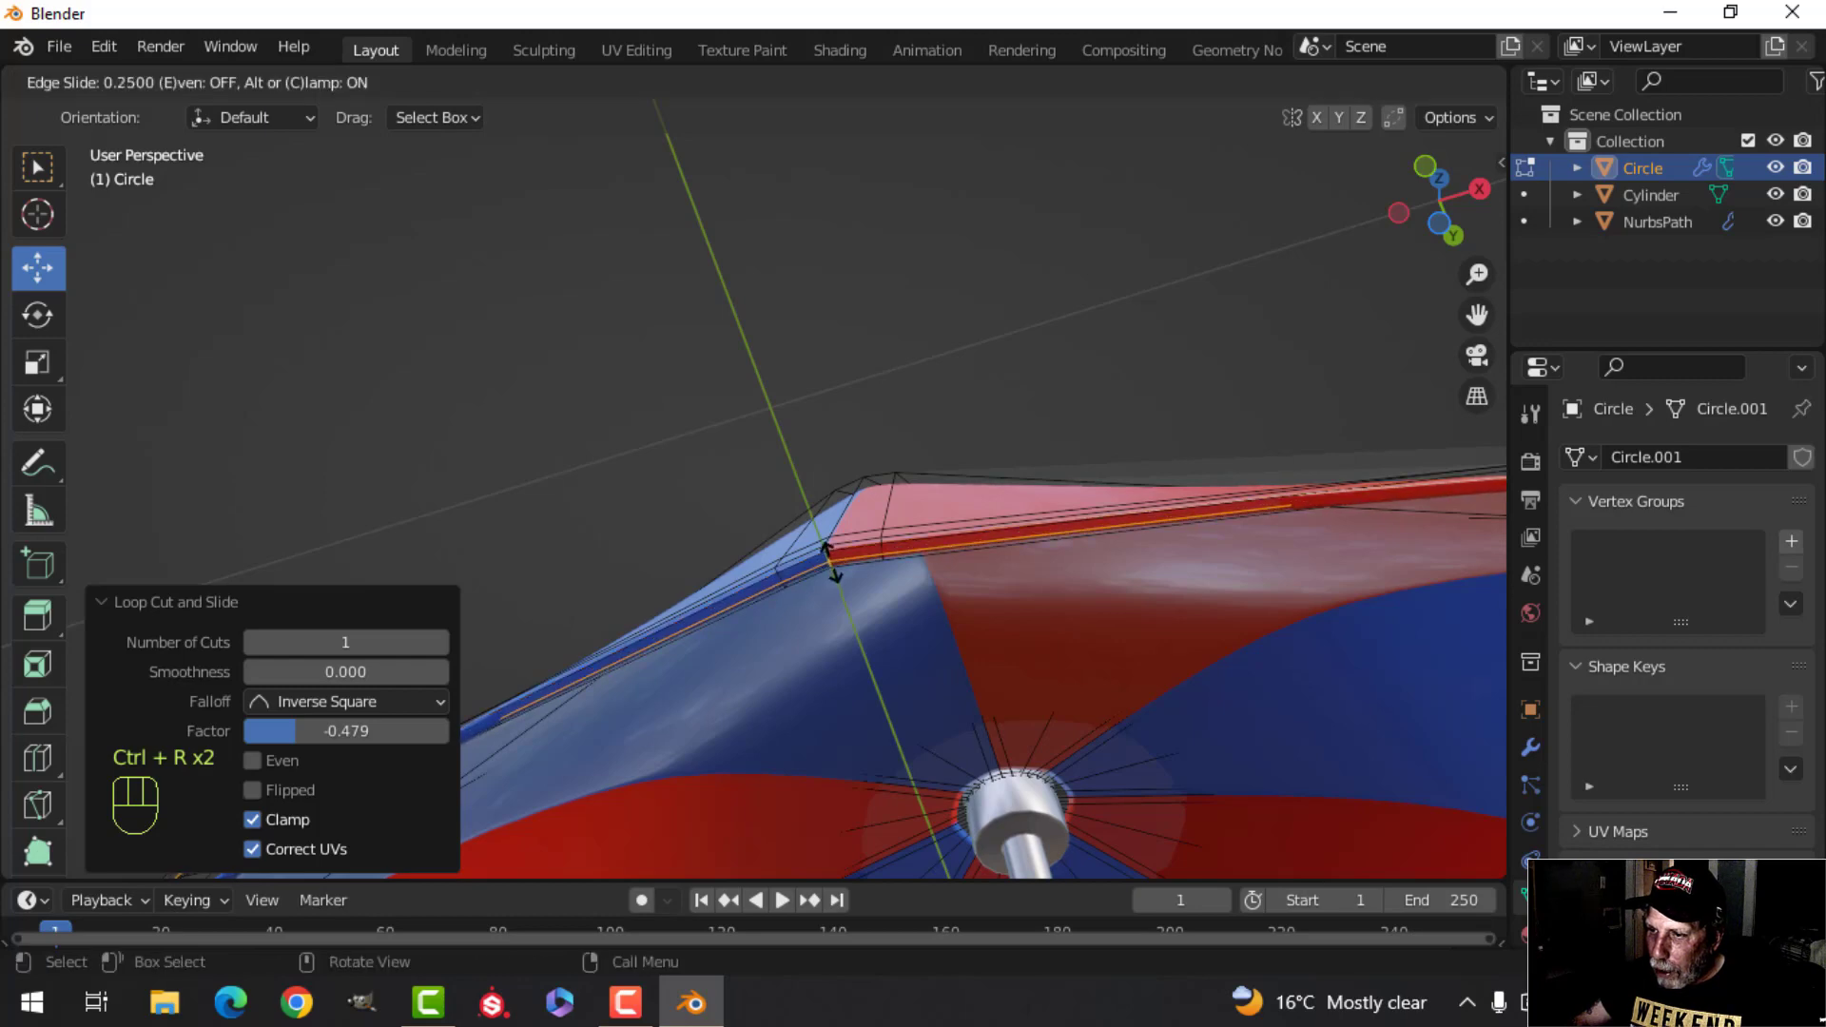
pyautogui.click(831, 562)
pyautogui.press('Tab')
pyautogui.scroll(-2, 1139, 584)
pyautogui.hotkey('alt', 'a')
pyautogui.moveTo(1139, 584); pyautogui.dragTo(903, 673, button='middle')
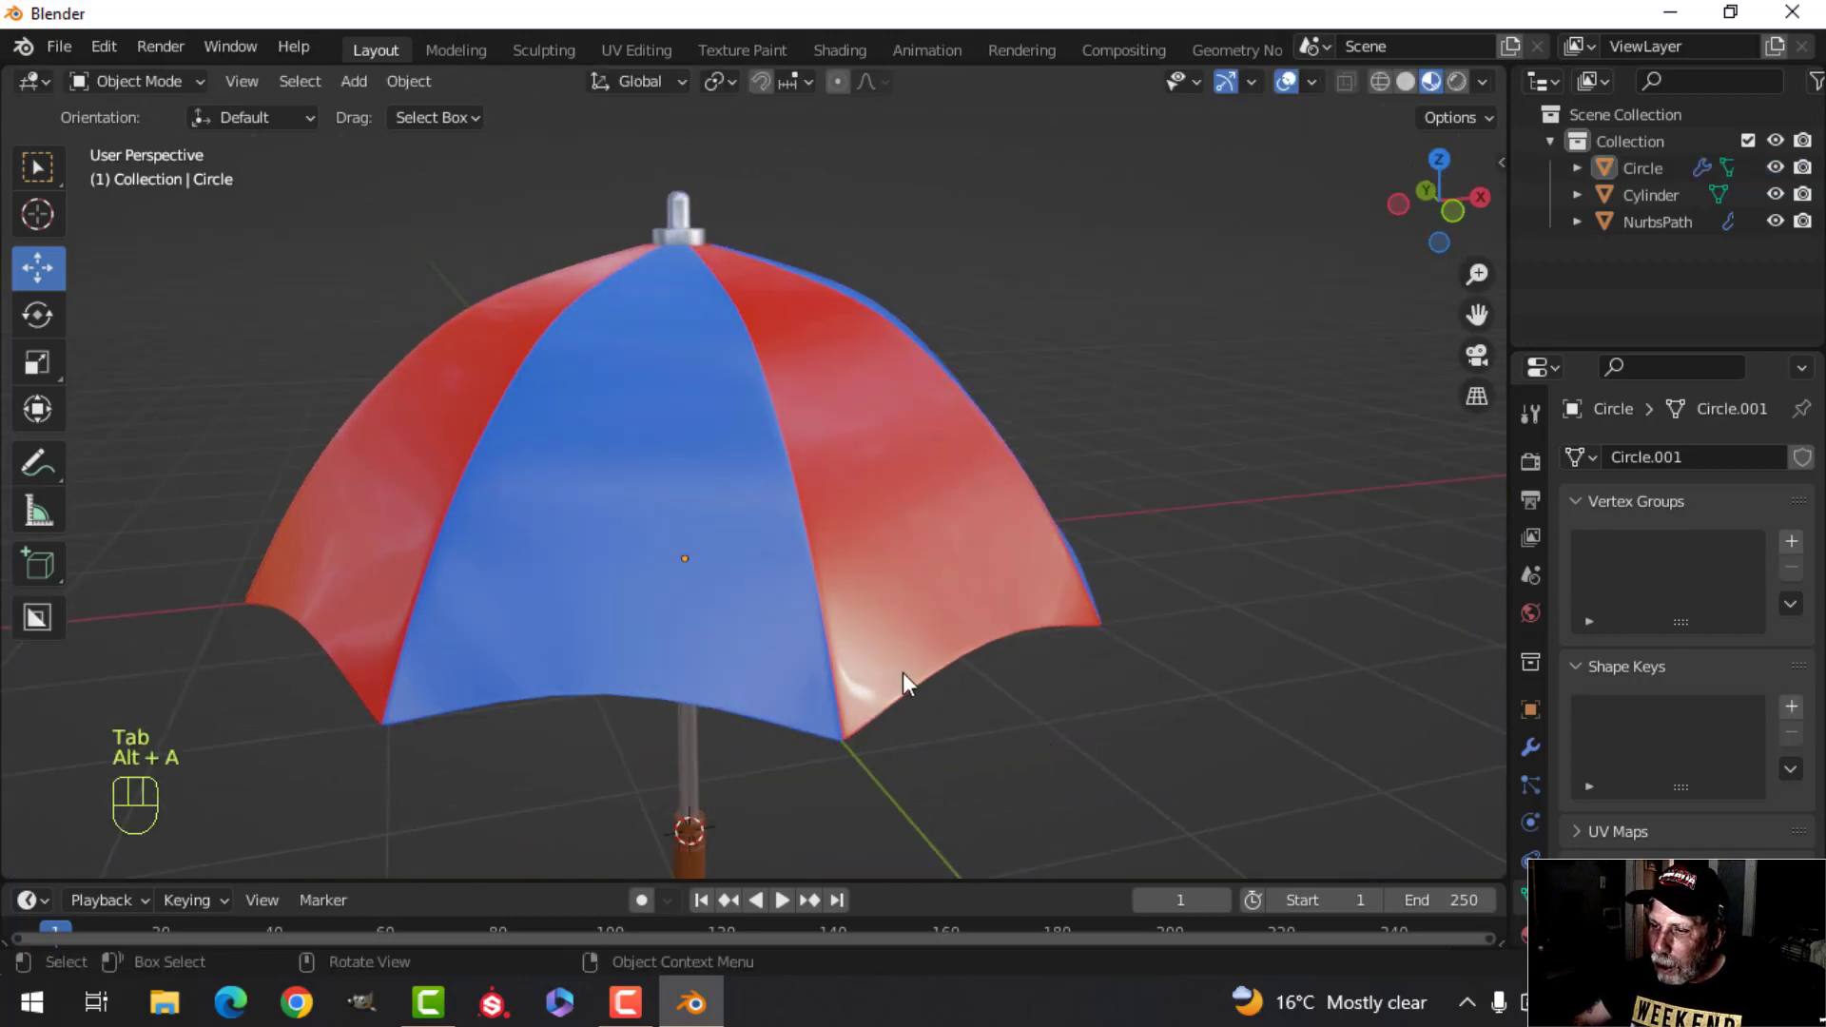
# Step: Add an edge loop around the top of the canopy, slid inward close to the metal collar
pyautogui.scroll(-1, 904, 673)
pyautogui.keyDown('shift'); pyautogui.moveTo(809, 628); pyautogui.dragTo(810, 715, button='middle'); pyautogui.keyUp('shift')
pyautogui.moveTo(826, 546); pyautogui.dragTo(836, 565, button='middle')
pyautogui.moveTo(946, 513); pyautogui.dragTo(856, 632, button='middle')
pyautogui.press('Tab')
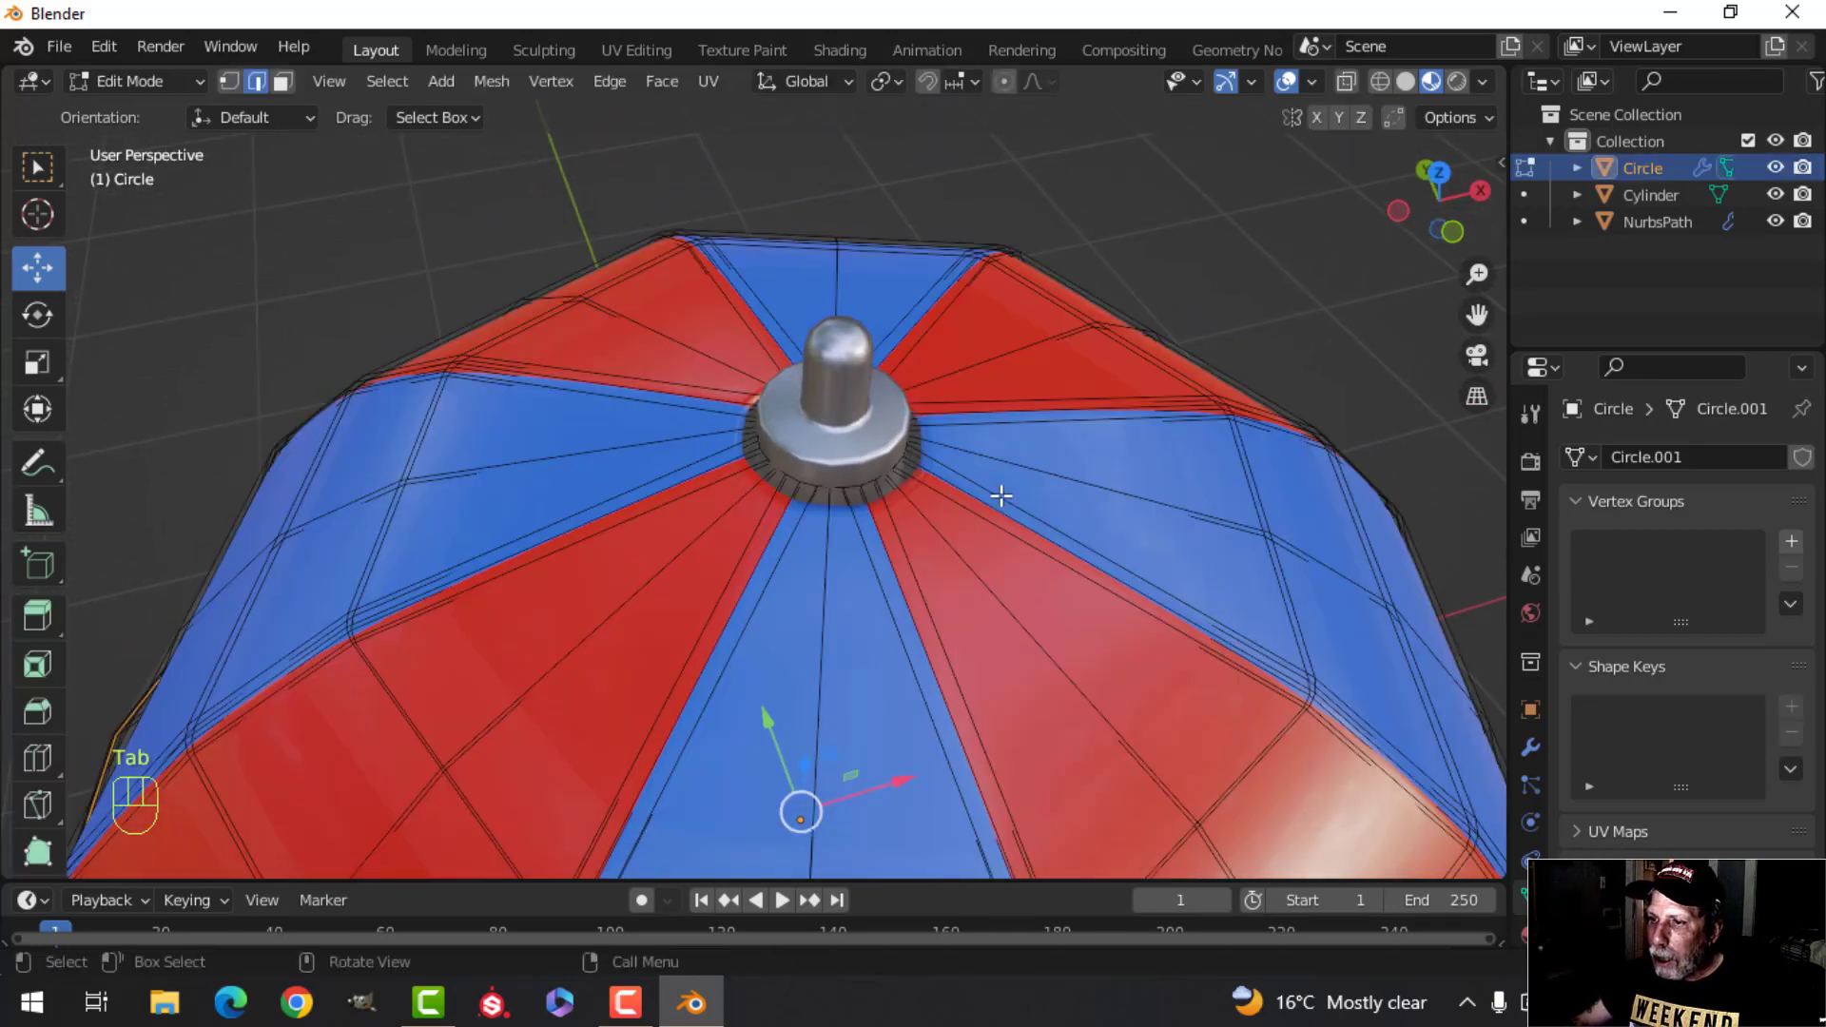
pyautogui.hotkey('alt', 'a')
pyautogui.hotkey('ctrl', 'r')
pyautogui.click(946, 465)
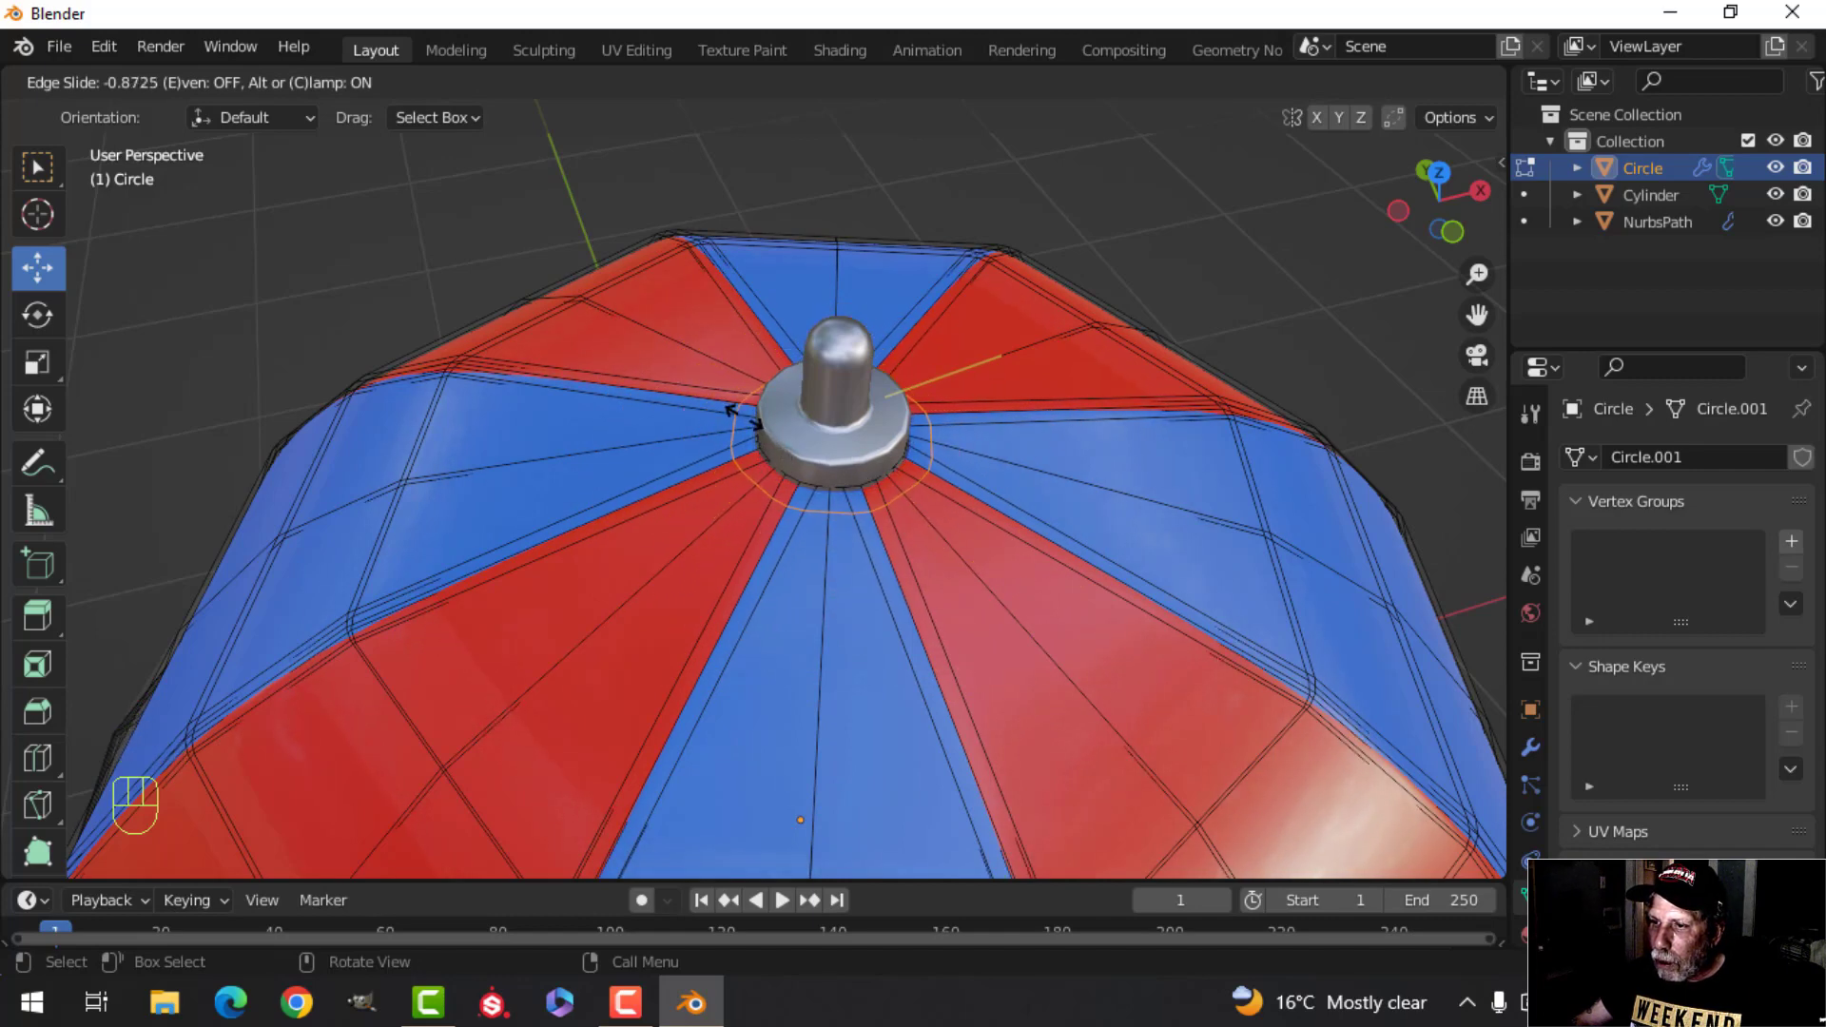
pyautogui.click(737, 409)
pyautogui.press('Tab')
pyautogui.hotkey('alt', 'a')
# Step: Add an edge loop inside the canopy's underside, slid inward to the pole's collar, and return to Object Mode
pyautogui.moveTo(929, 550); pyautogui.dragTo(823, 436, button='middle')
pyautogui.press('Tab')
pyautogui.scroll(4, 837, 466)
pyautogui.hotkey('alt', 'a')
pyautogui.hotkey('ctrl', 'r')
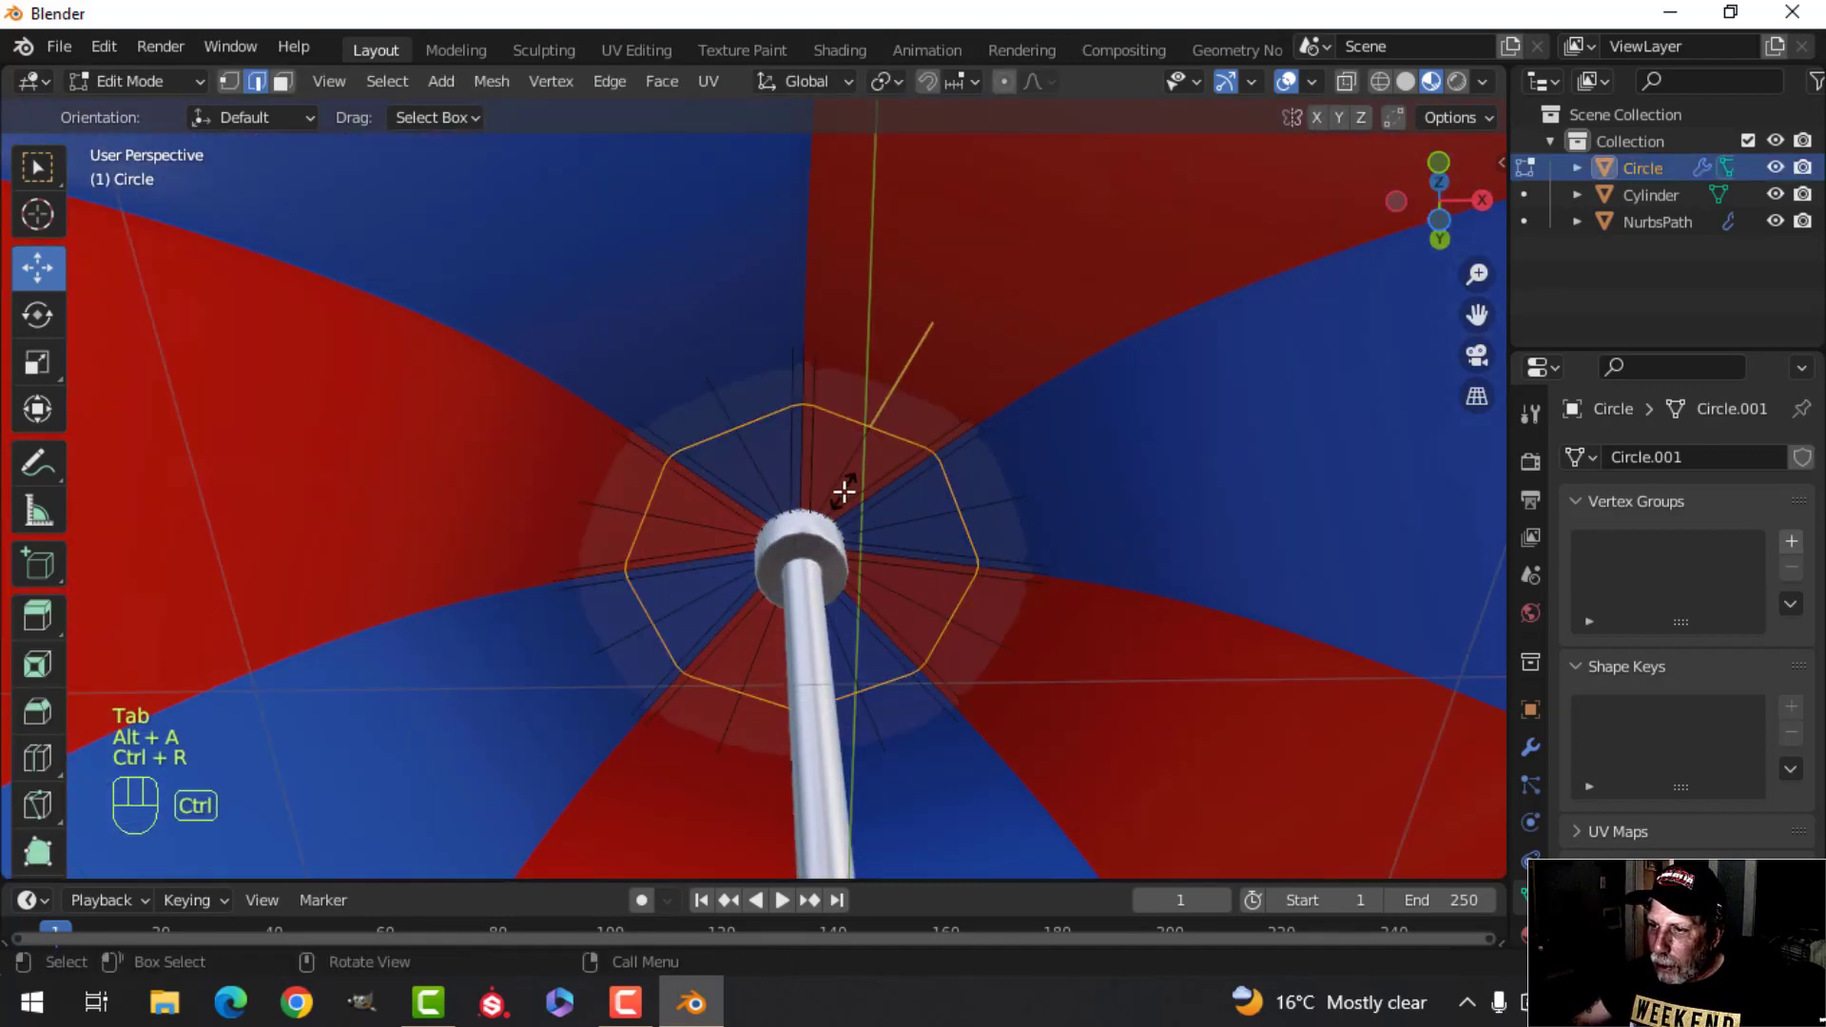
pyautogui.click(844, 489)
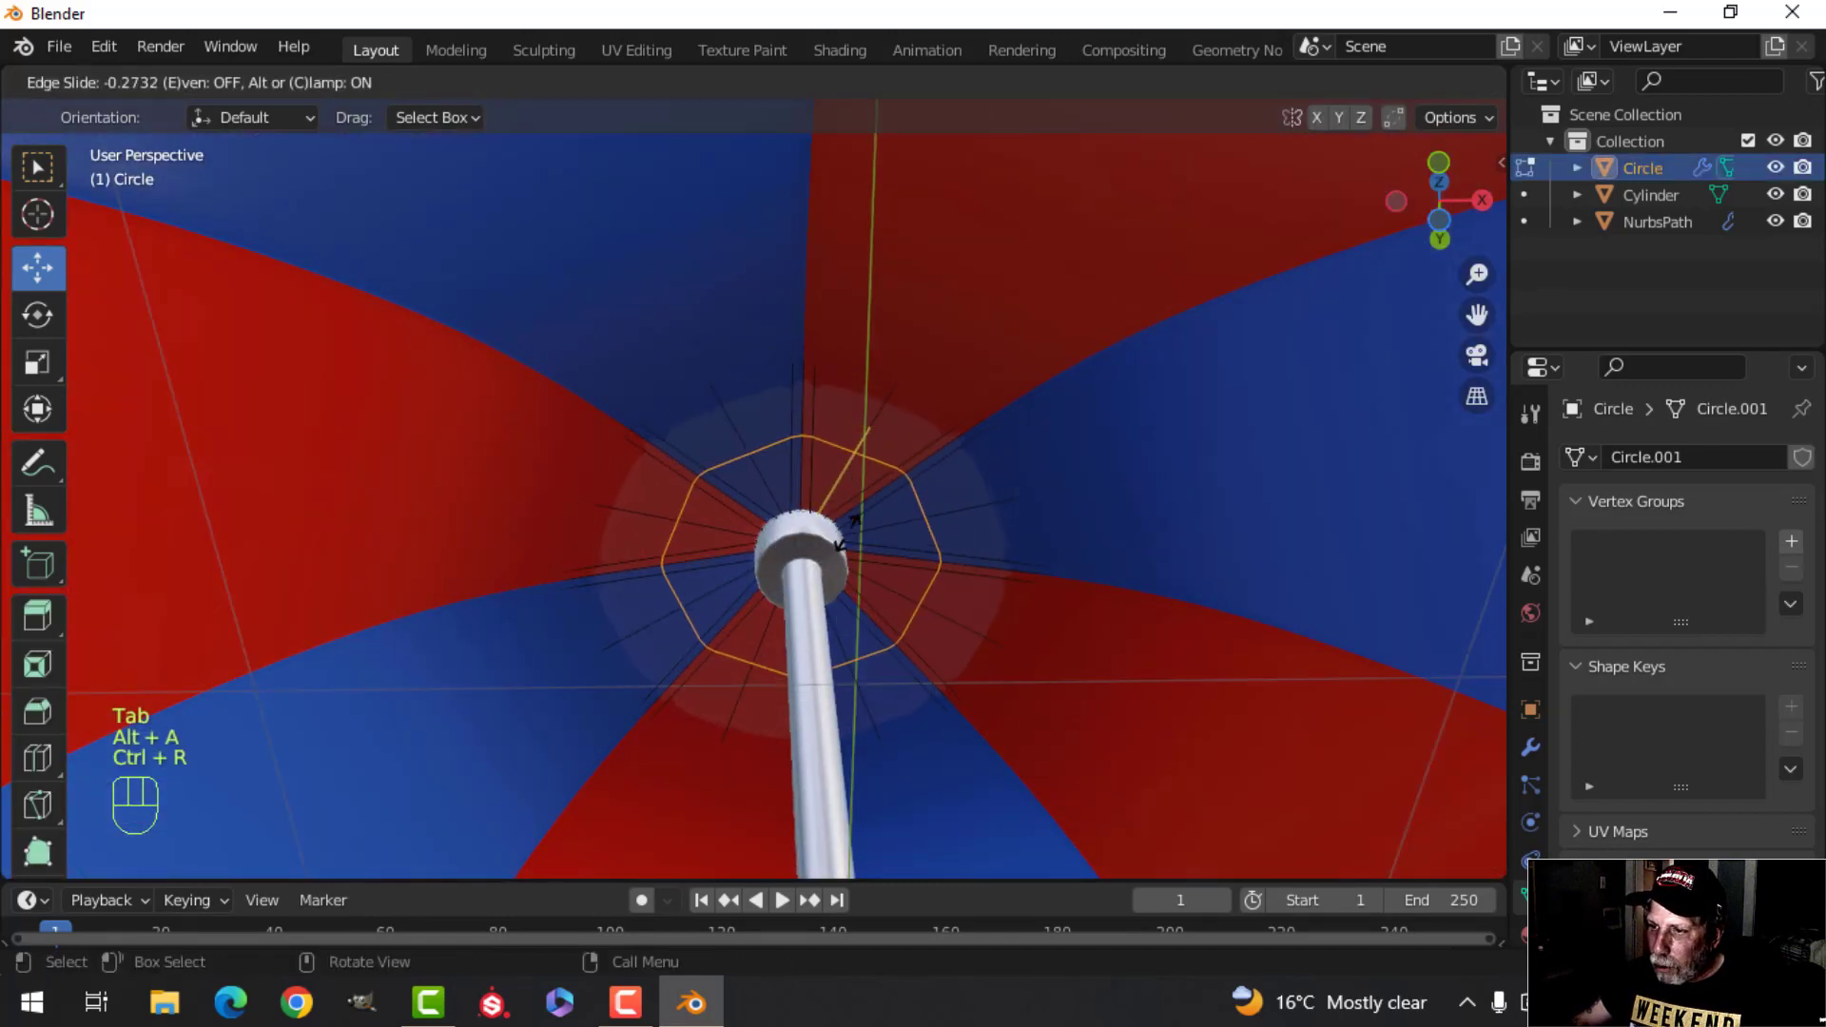
pyautogui.click(769, 561)
pyautogui.press('Tab')
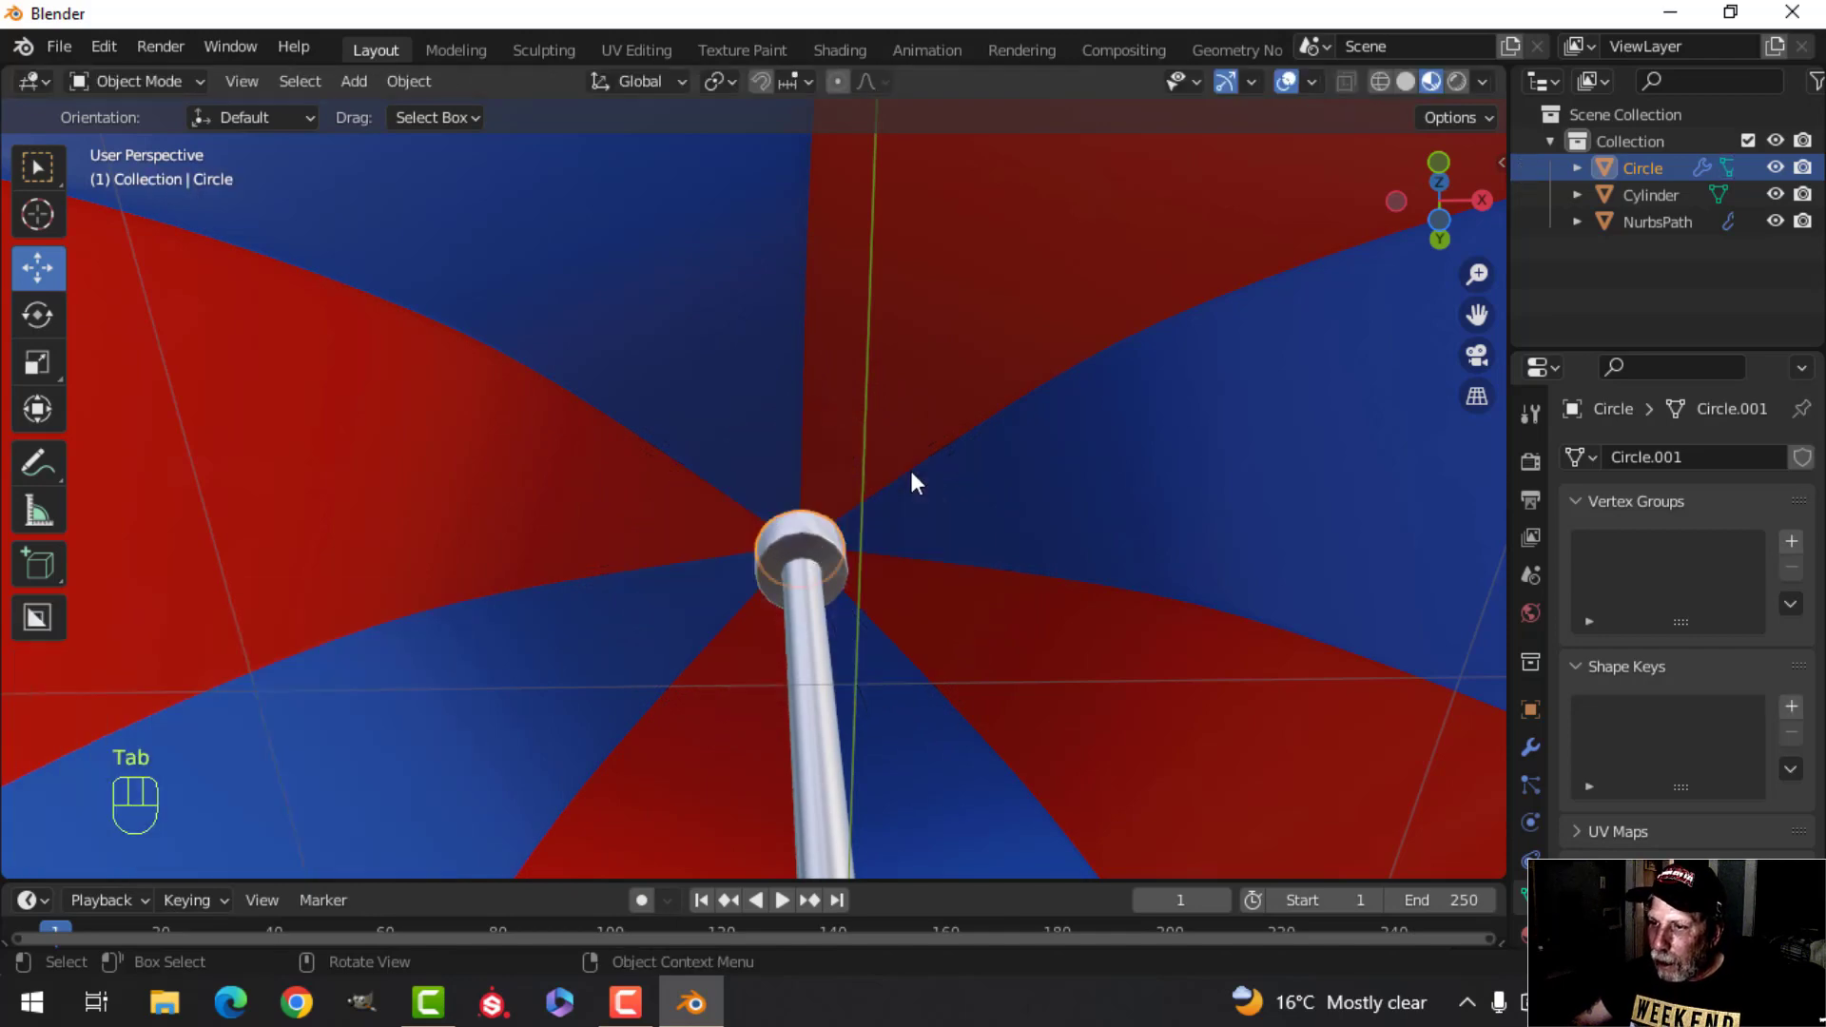
pyautogui.hotkey('alt', 'a')
# Step: Set the base color of the canopy's material 1 to red (H 0.998, S 1.000, V 0.800) and deselect the canopy
pyautogui.scroll(-5, 912, 437)
pyautogui.moveTo(919, 407); pyautogui.dragTo(913, 603, button='middle')
pyautogui.scroll(5, 922, 564)
pyautogui.scroll(-4, 927, 570)
pyautogui.click(913, 599)
pyautogui.keyDown('shift'); pyautogui.moveTo(1105, 582); pyautogui.dragTo(1130, 521, button='middle'); pyautogui.keyUp('shift')
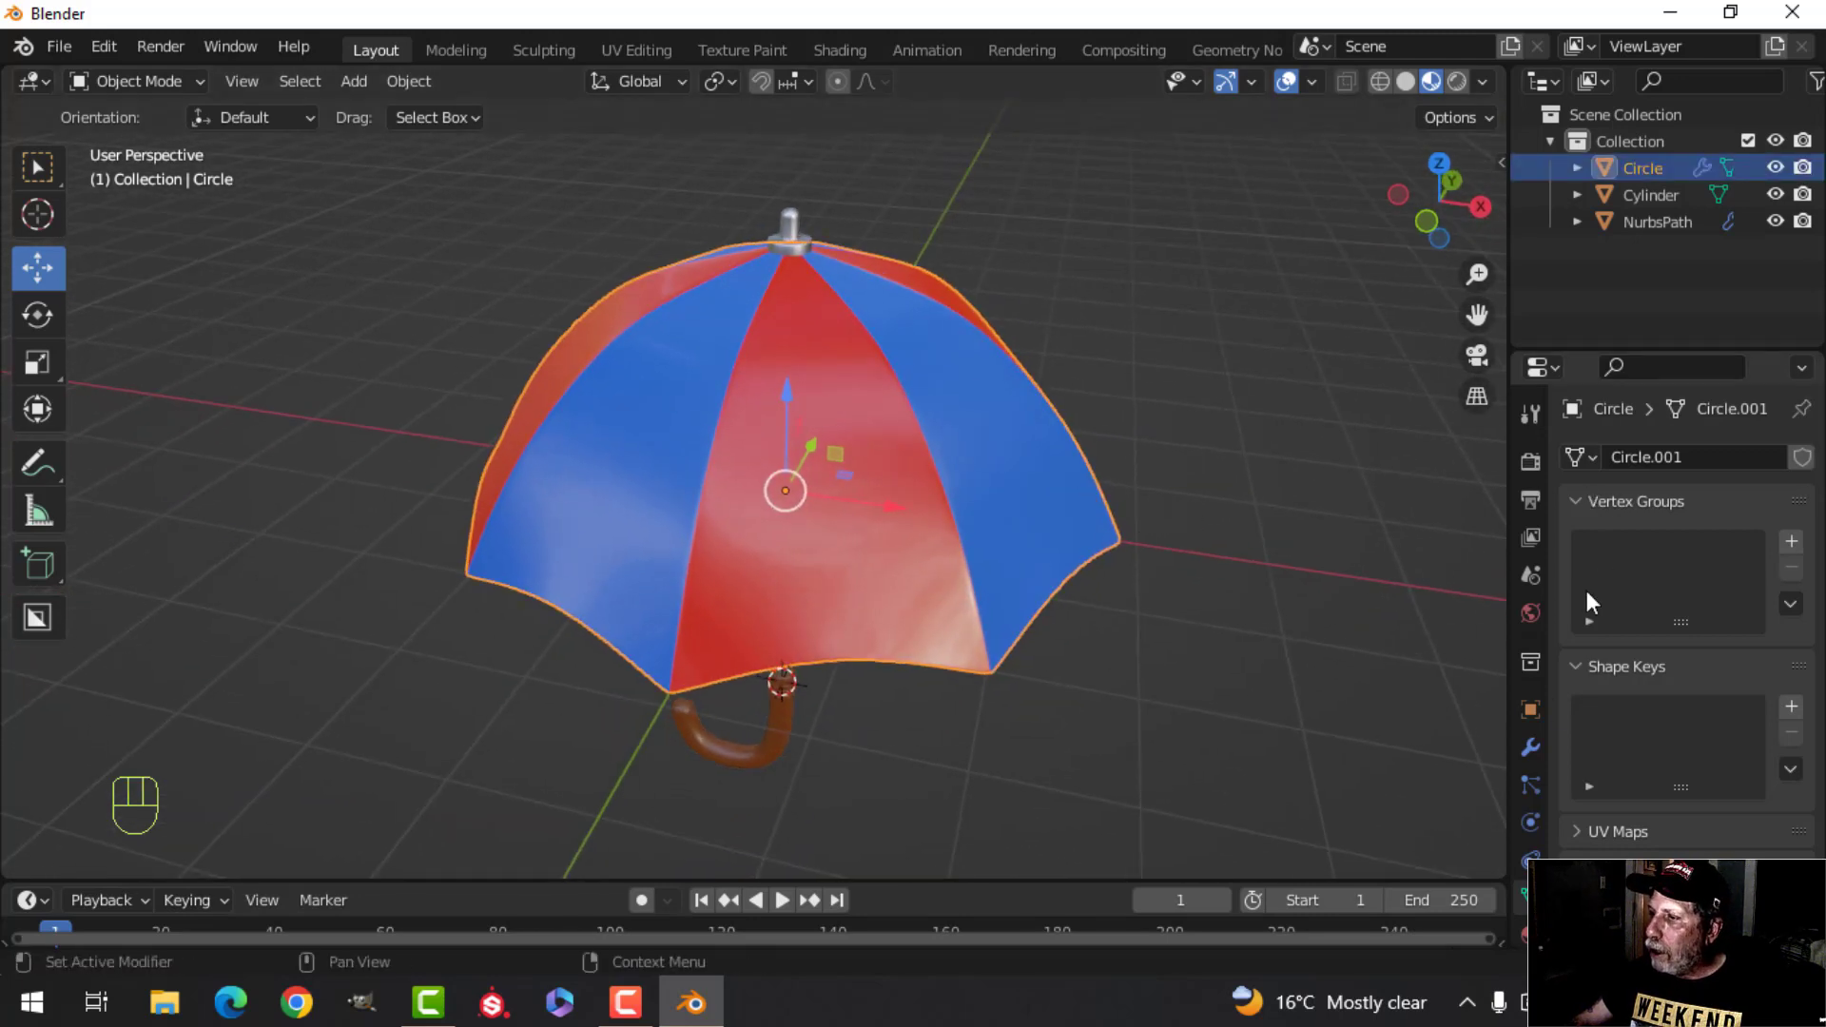
pyautogui.click(1525, 934)
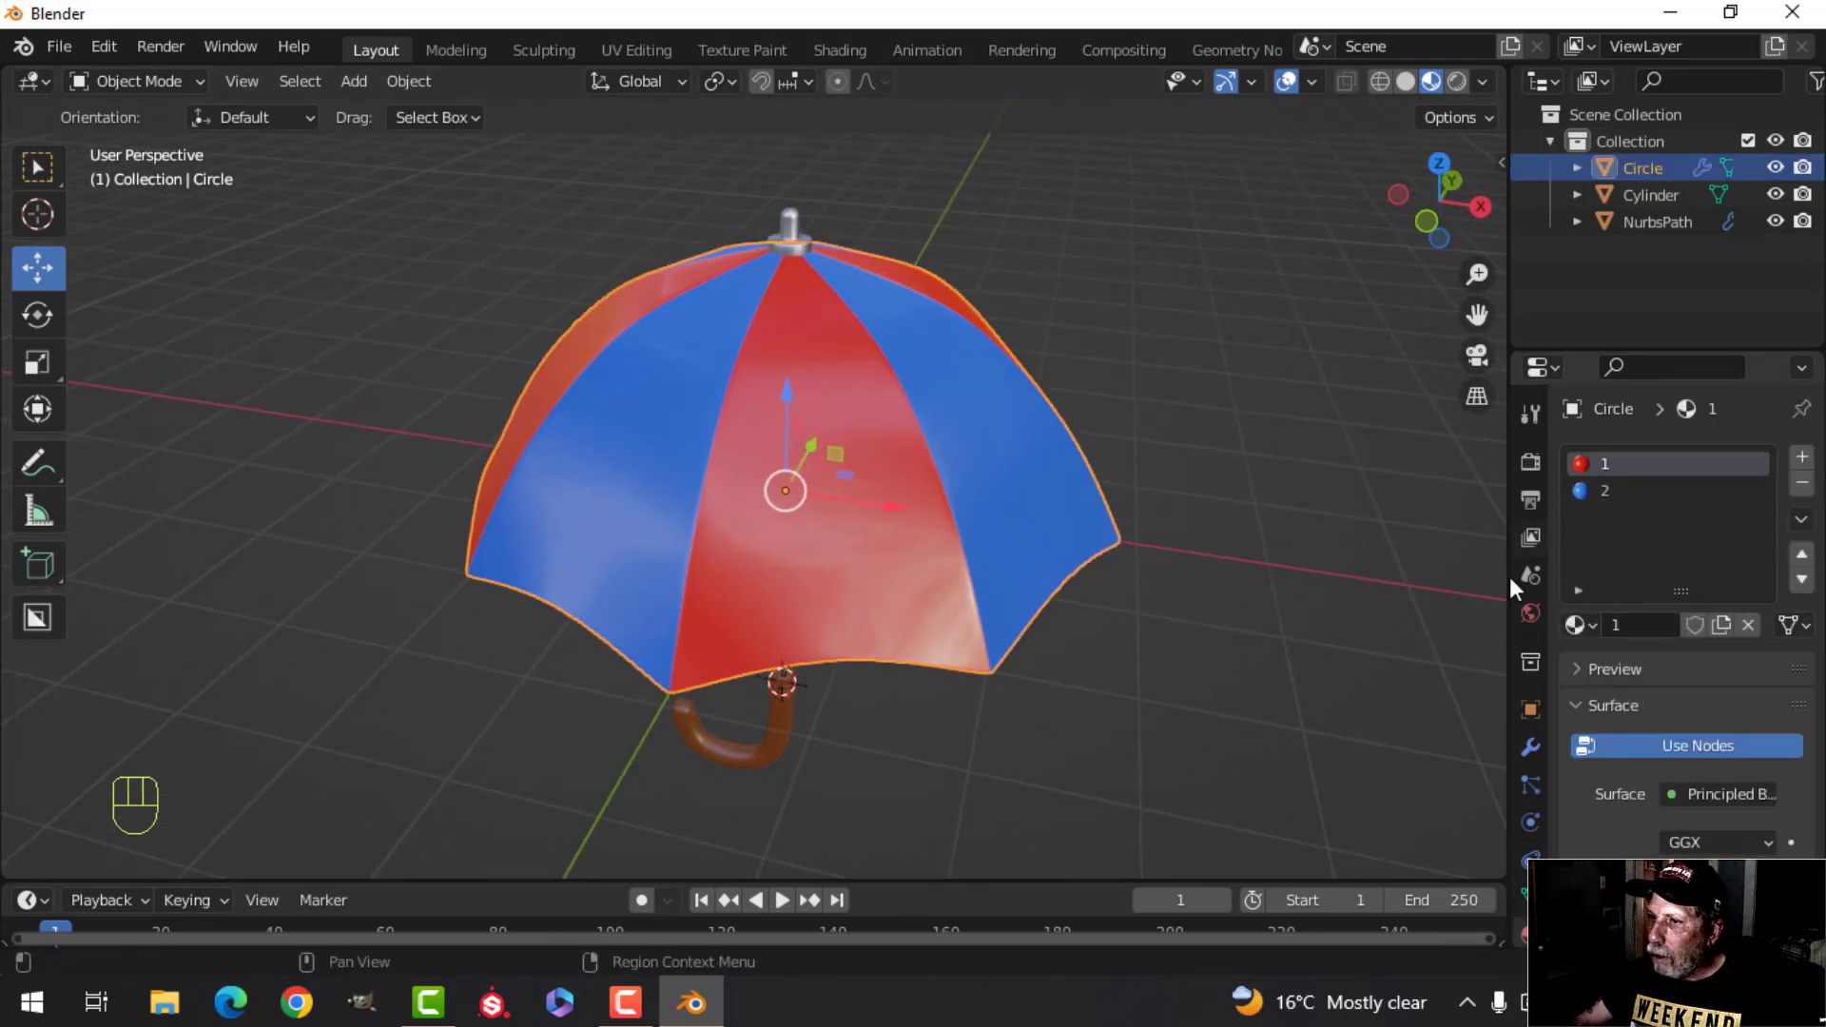
pyautogui.click(1718, 898)
pyautogui.moveTo(1568, 606)
pyautogui.mouseDown()
pyautogui.moveTo(1563, 587)
pyautogui.moveTo(1639, 620)
pyautogui.moveTo(1661, 609)
pyautogui.moveTo(1682, 697)
pyautogui.moveTo(1646, 722)
pyautogui.mouseUp()
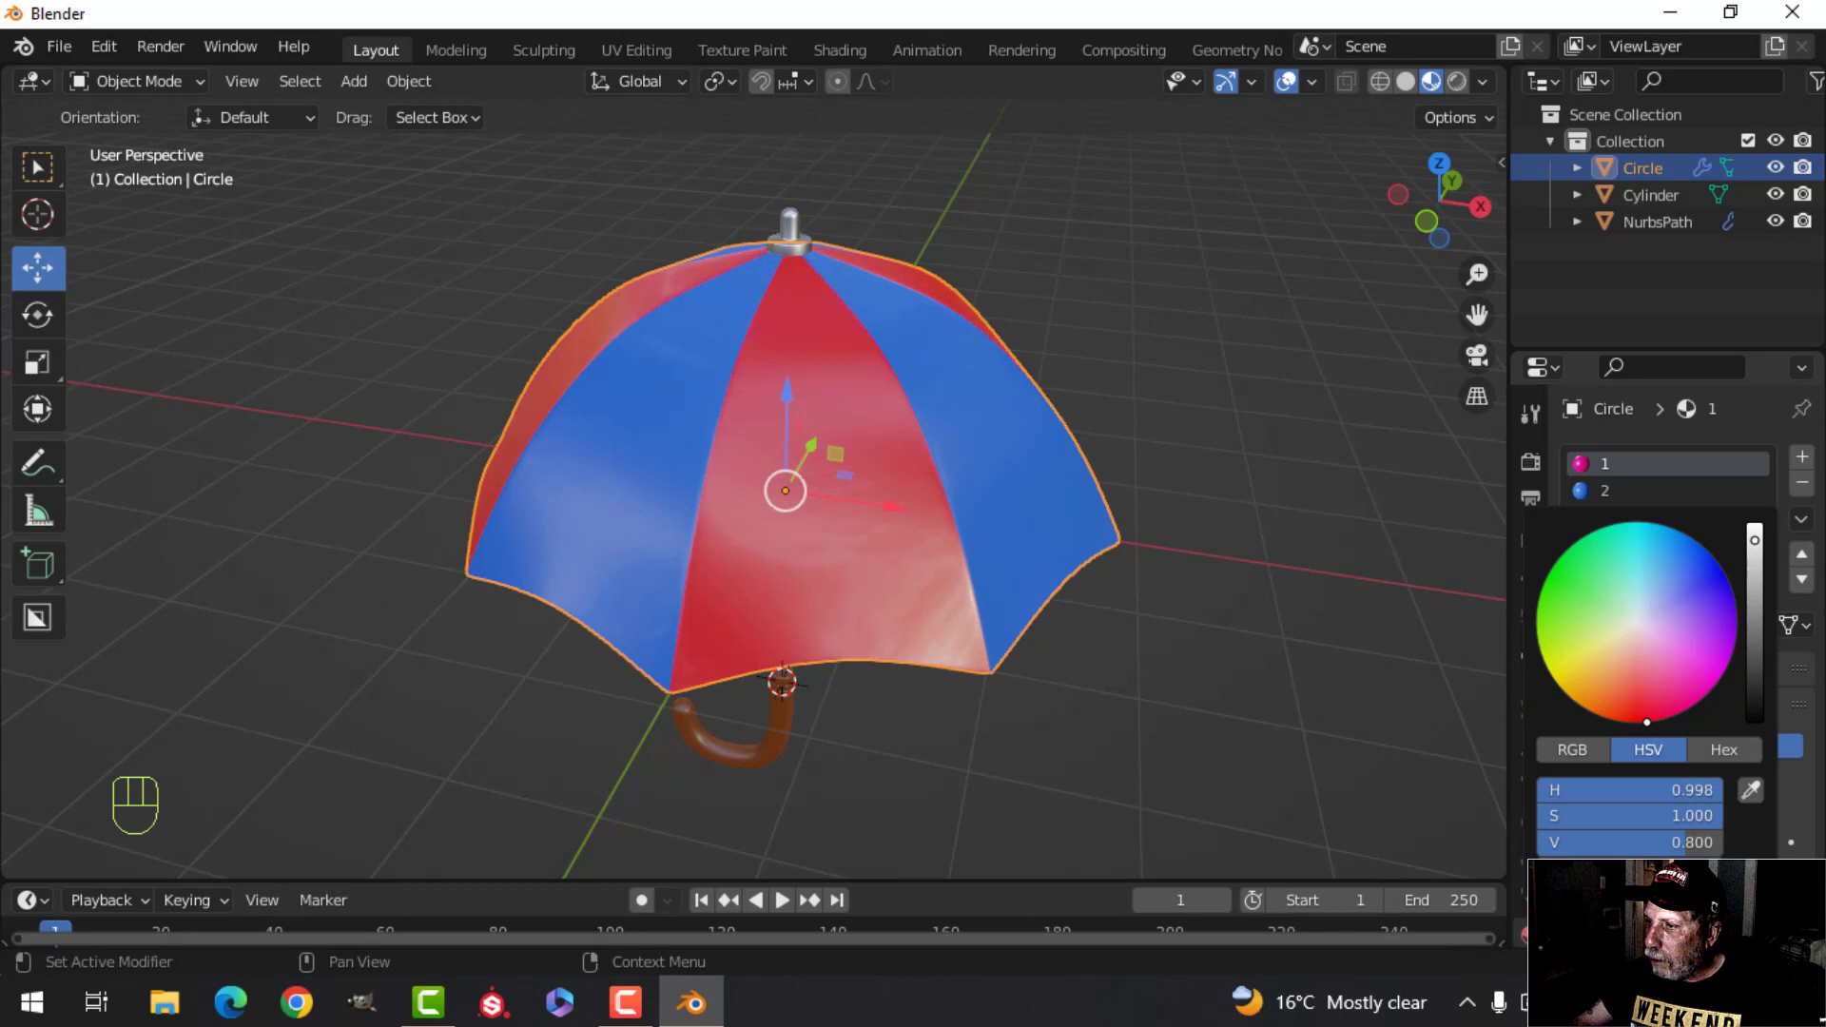
pyautogui.hotkey('alt', 'a')
# Step: Hide the viewport gizmos, check the overlay options and leave all objects deselected
pyautogui.scroll(-3, 1093, 570)
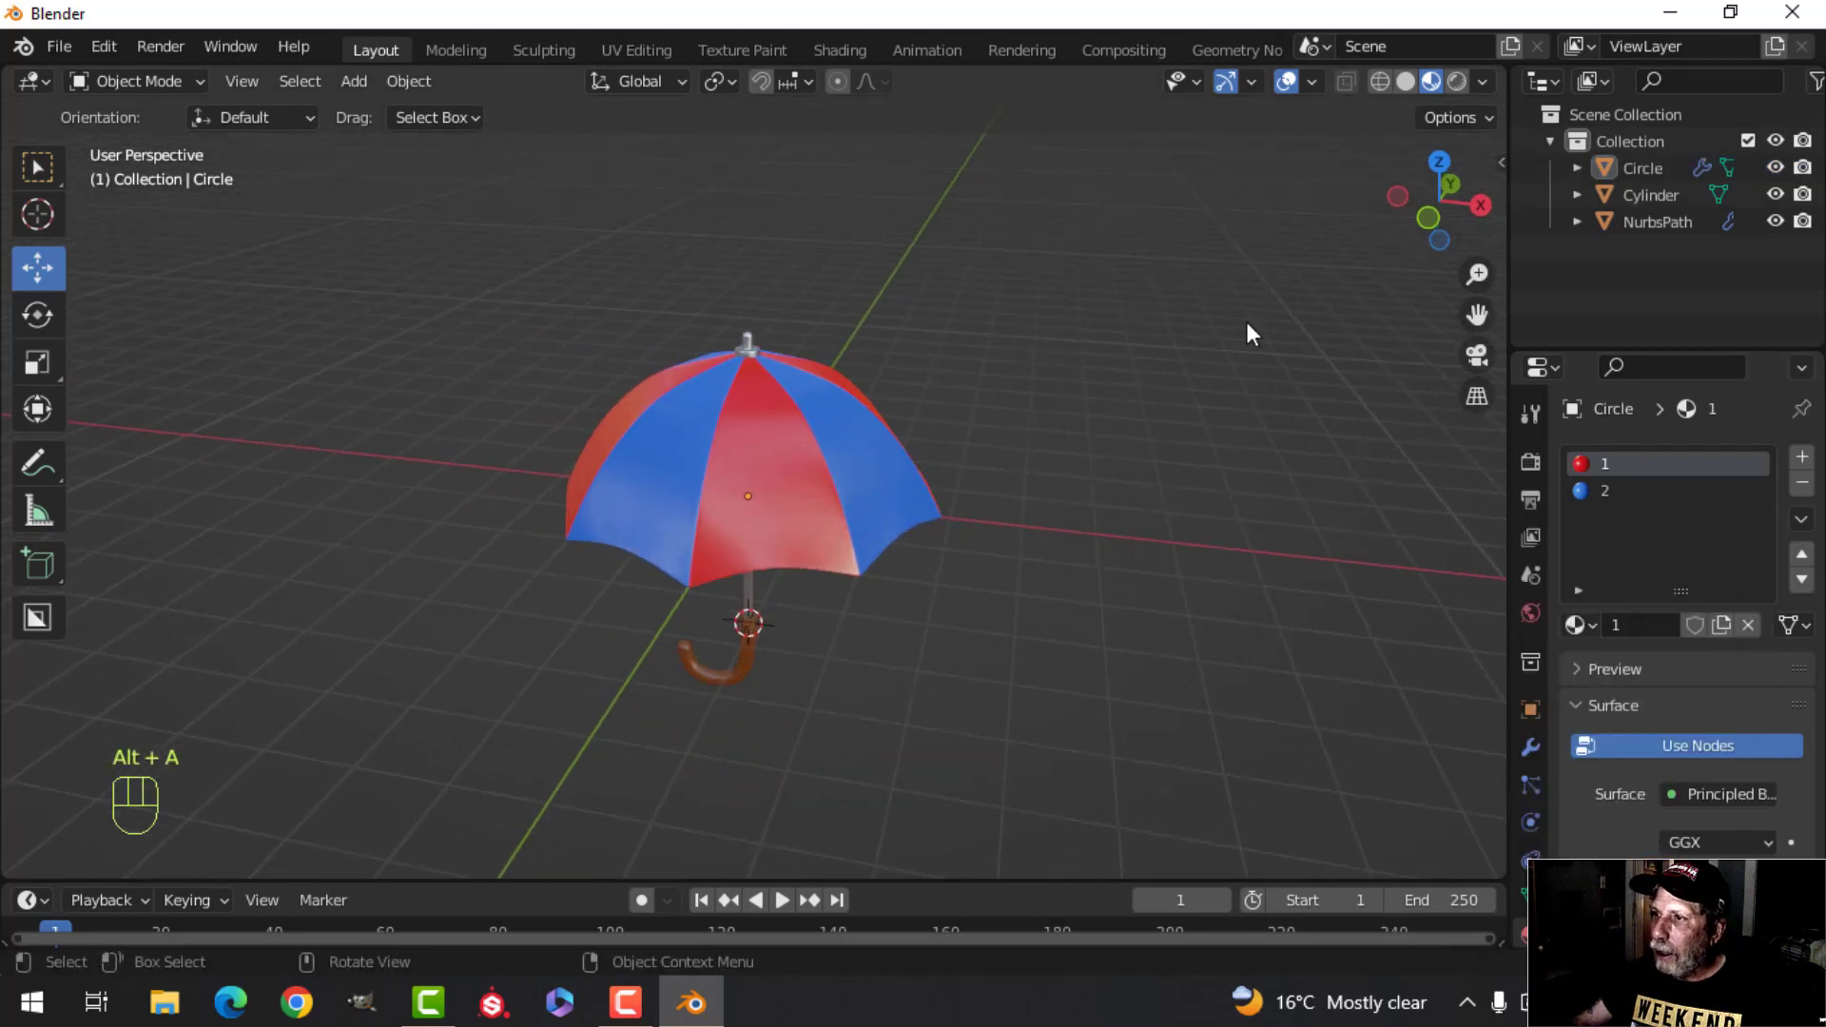
pyautogui.click(1310, 82)
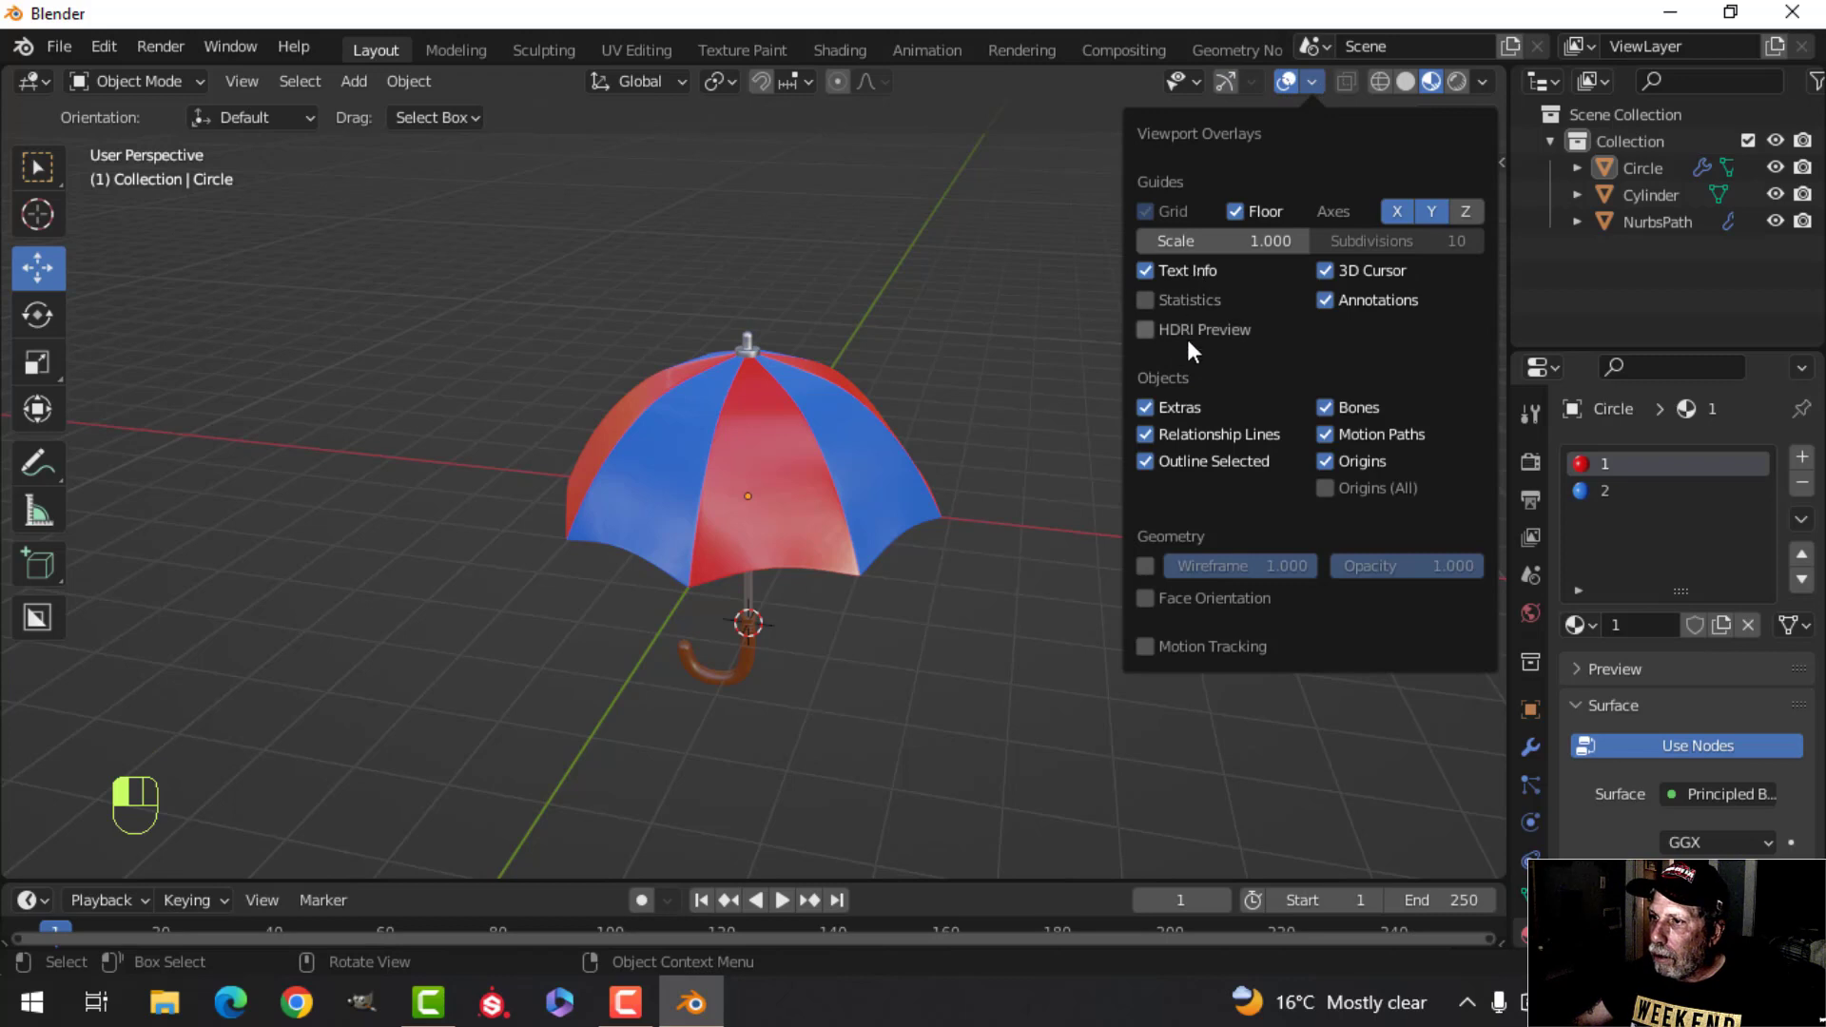
pyautogui.click(1185, 295)
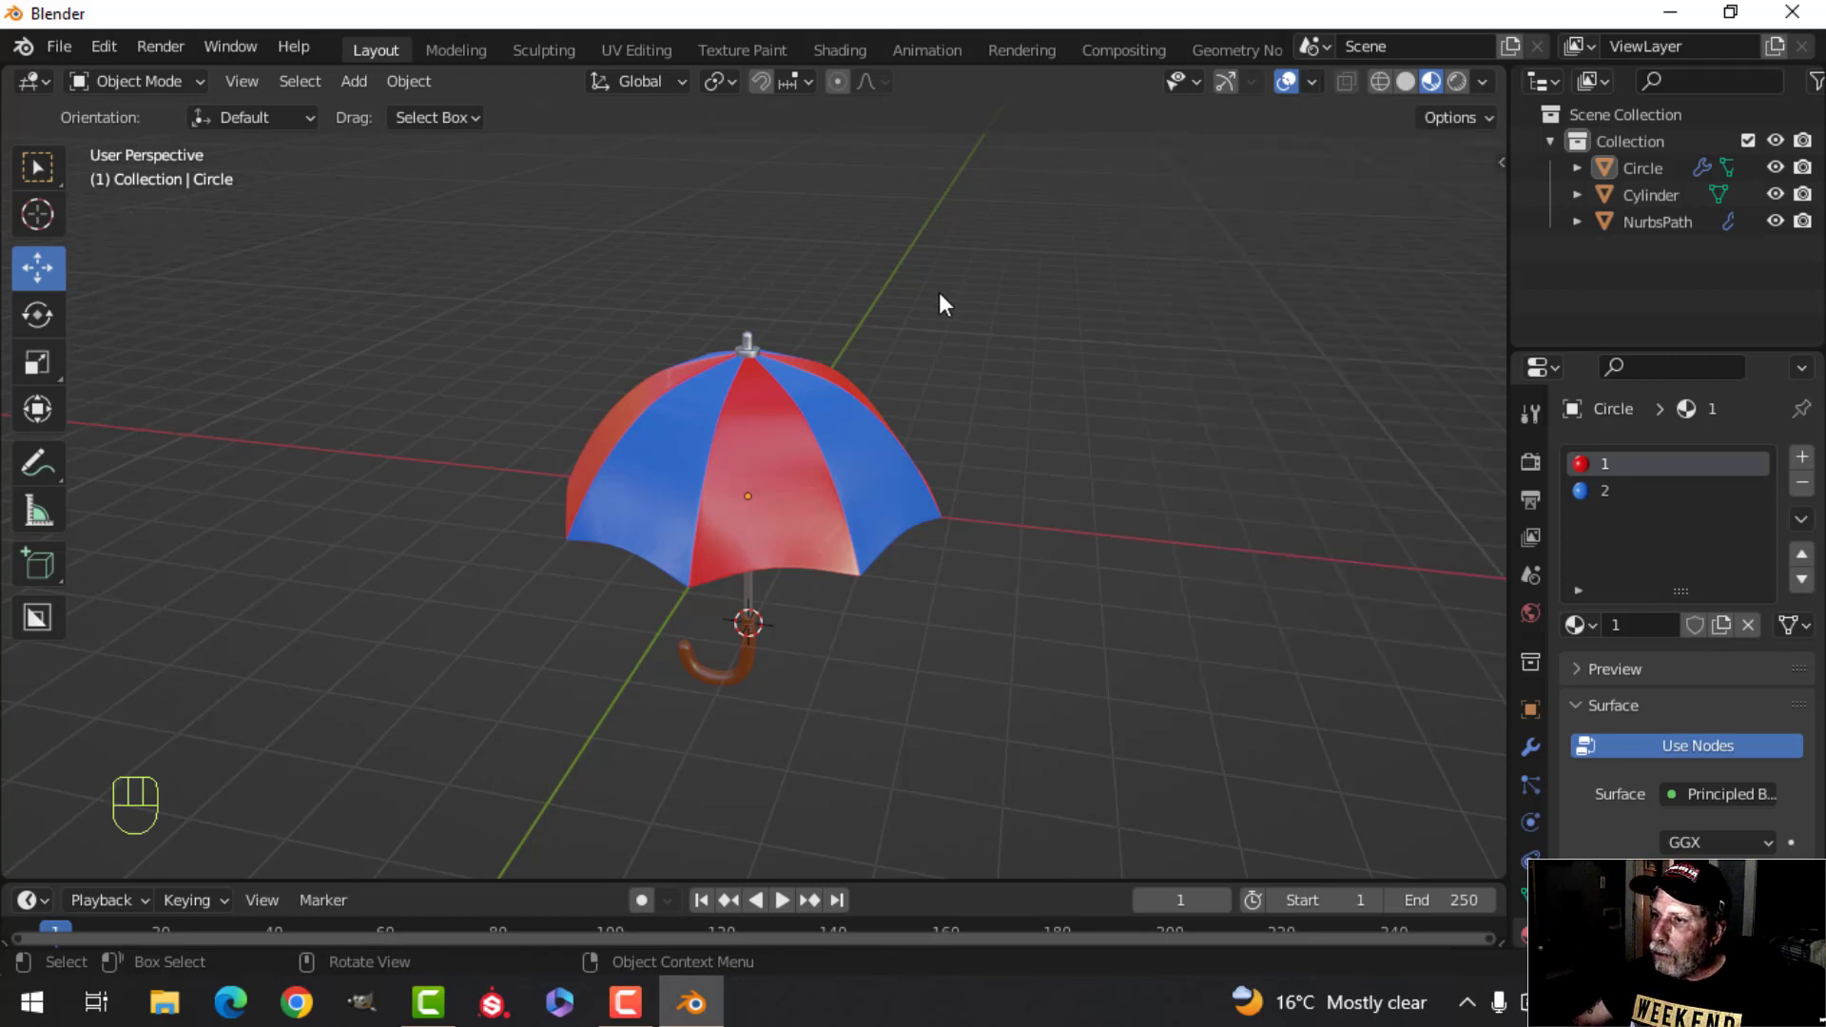
pyautogui.scroll(1, 980, 342)
pyautogui.keyDown('shift'); pyautogui.moveTo(990, 351); pyautogui.dragTo(996, 397, button='middle'); pyautogui.keyUp('shift')
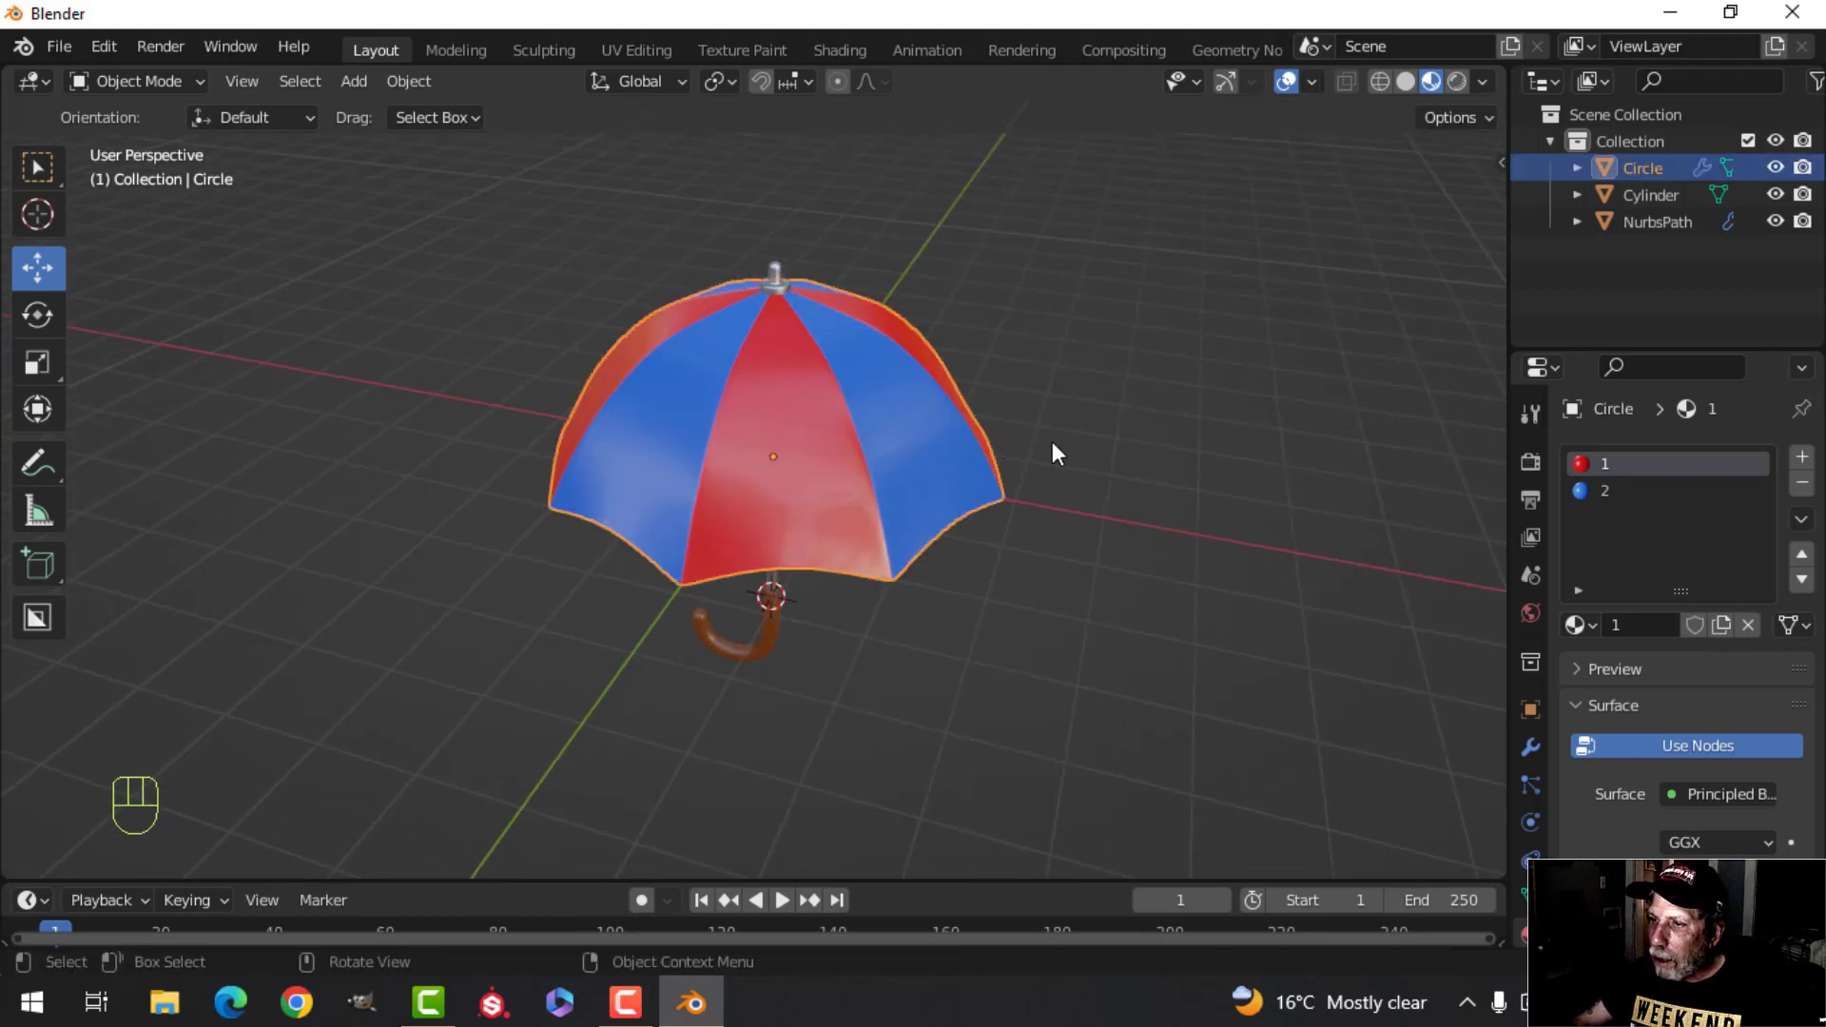
pyautogui.hotkey('alt', 'a')
pyautogui.moveTo(1207, 544); pyautogui.dragTo(1217, 419, button='middle')
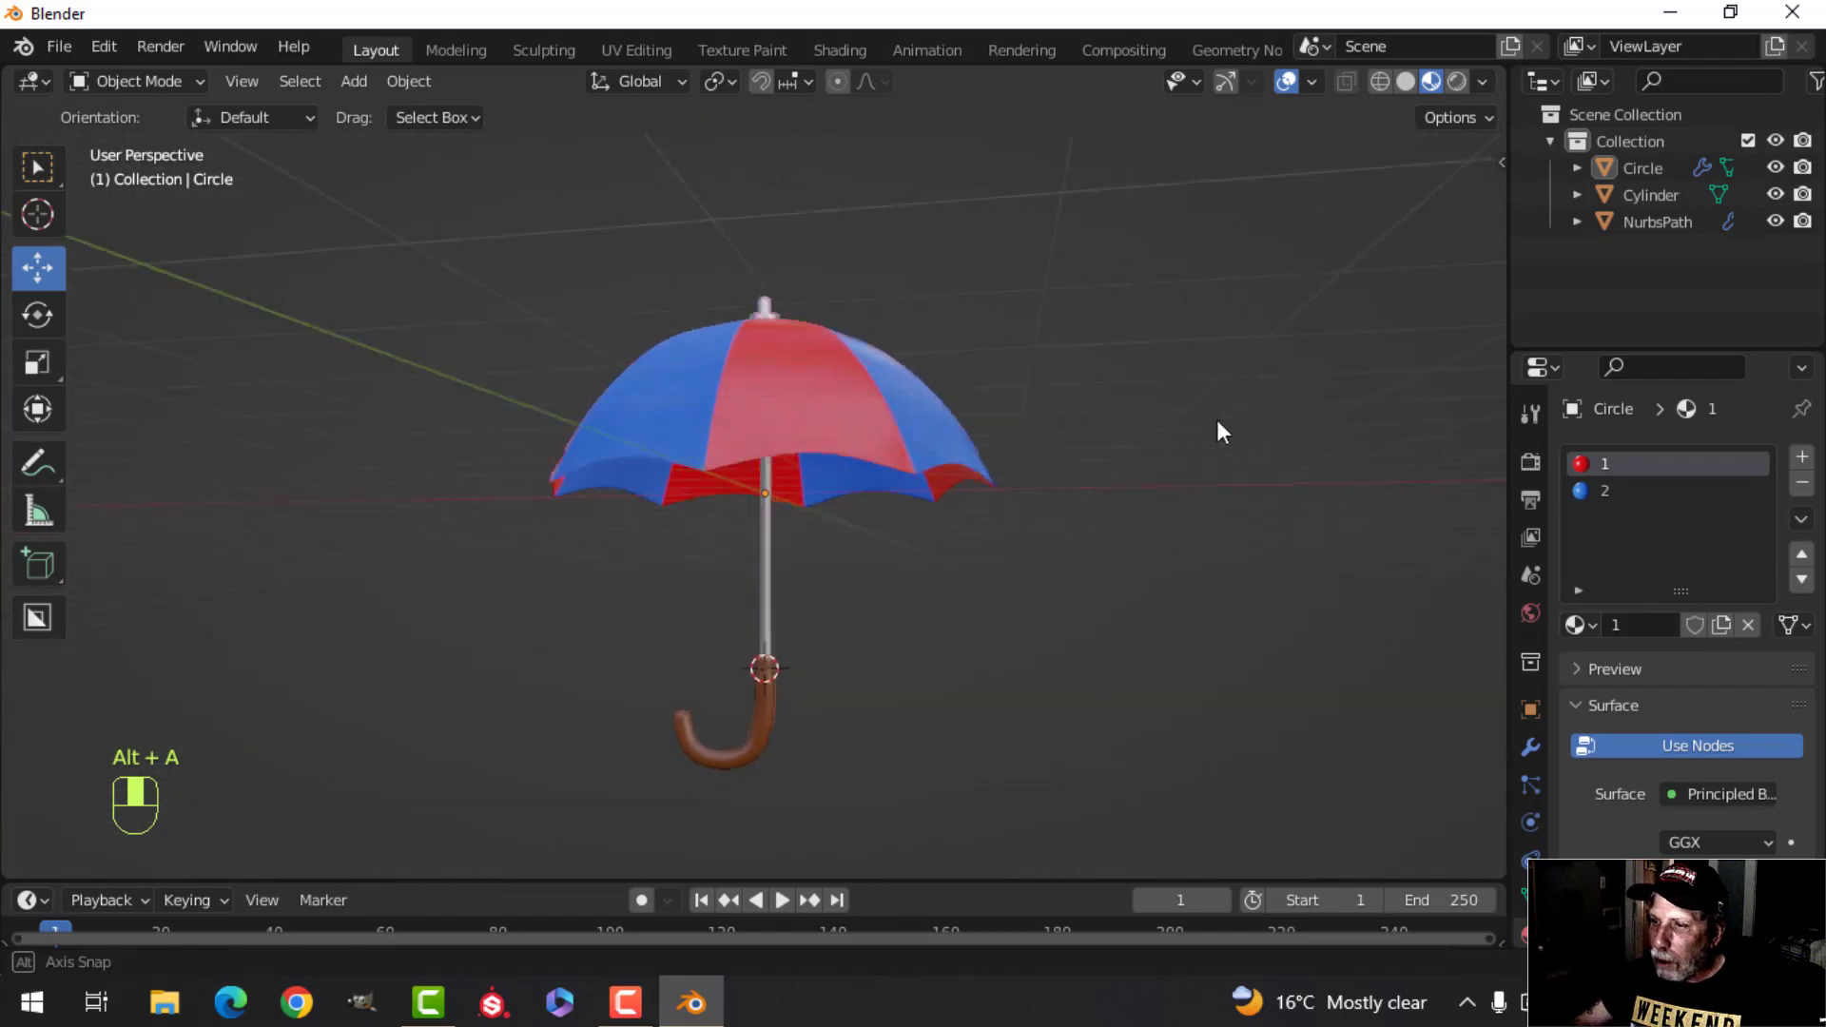
# Step: Change the Material Preview lighting to the fourth HDRI environment, the bright interior one
pyautogui.click(1481, 82)
pyautogui.click(1455, 305)
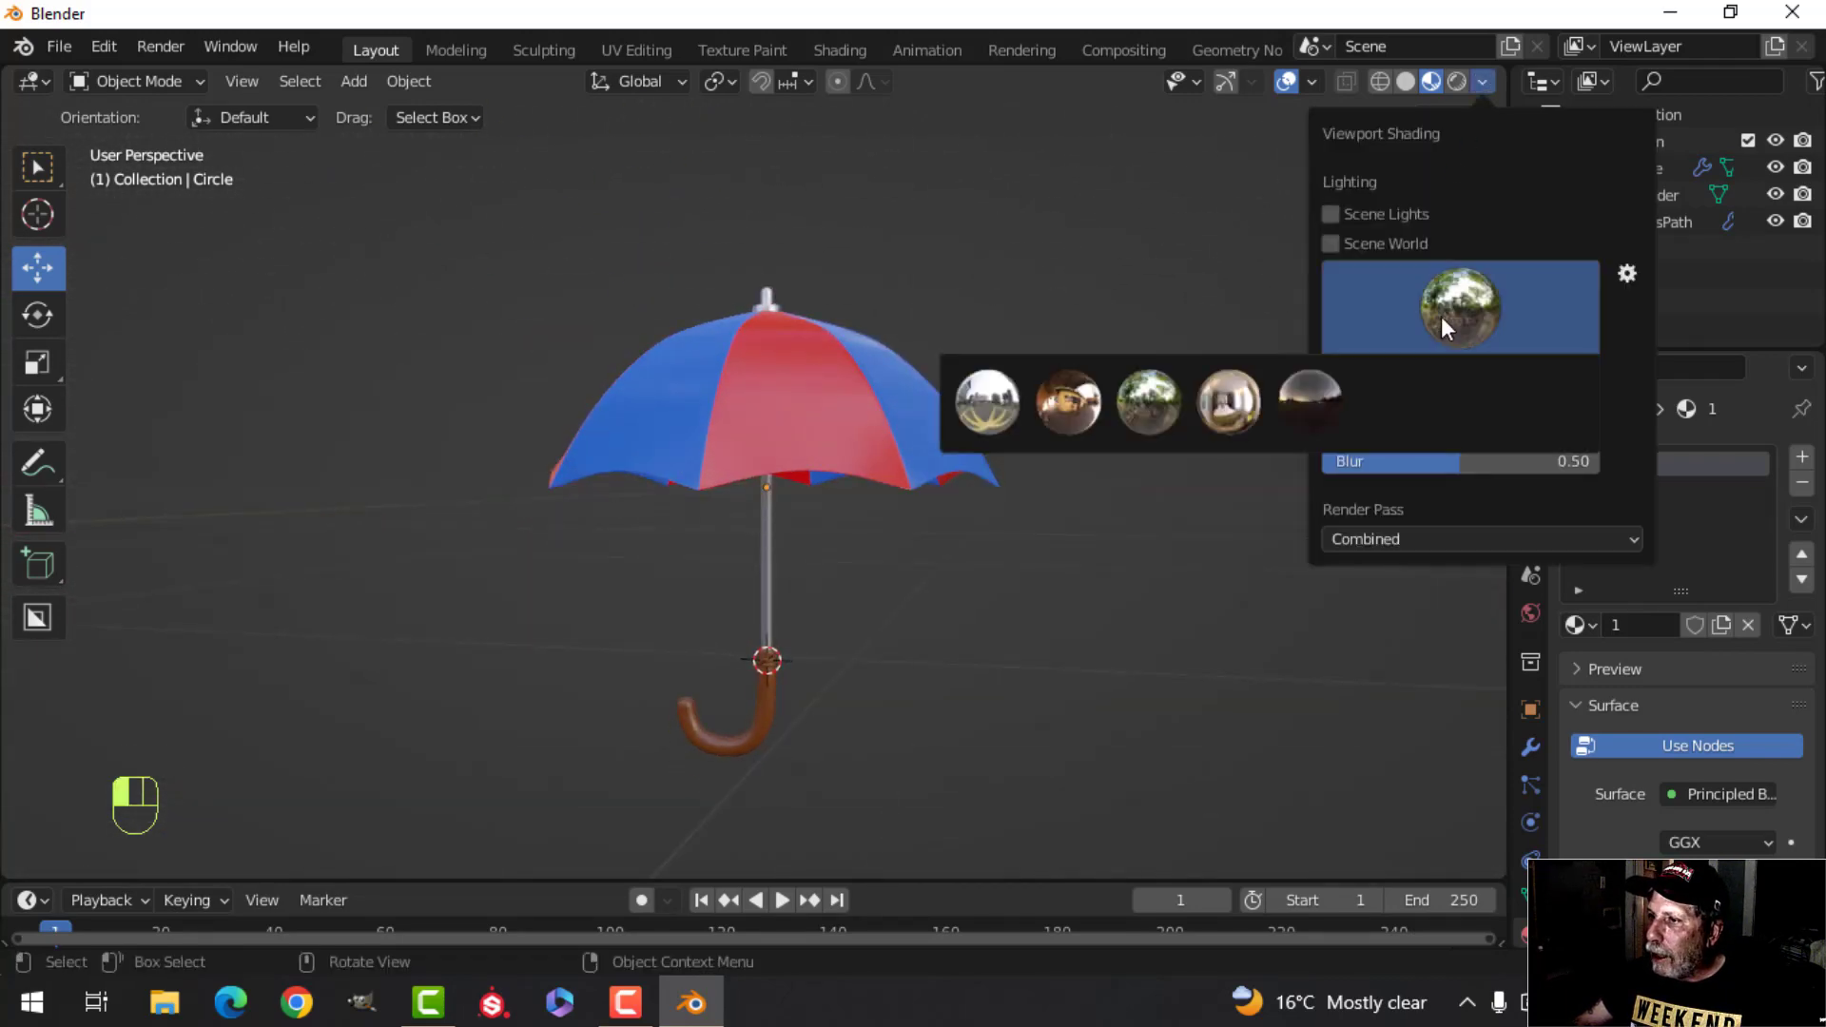
pyautogui.click(1236, 397)
pyautogui.moveTo(1063, 400); pyautogui.dragTo(957, 459, button='middle')
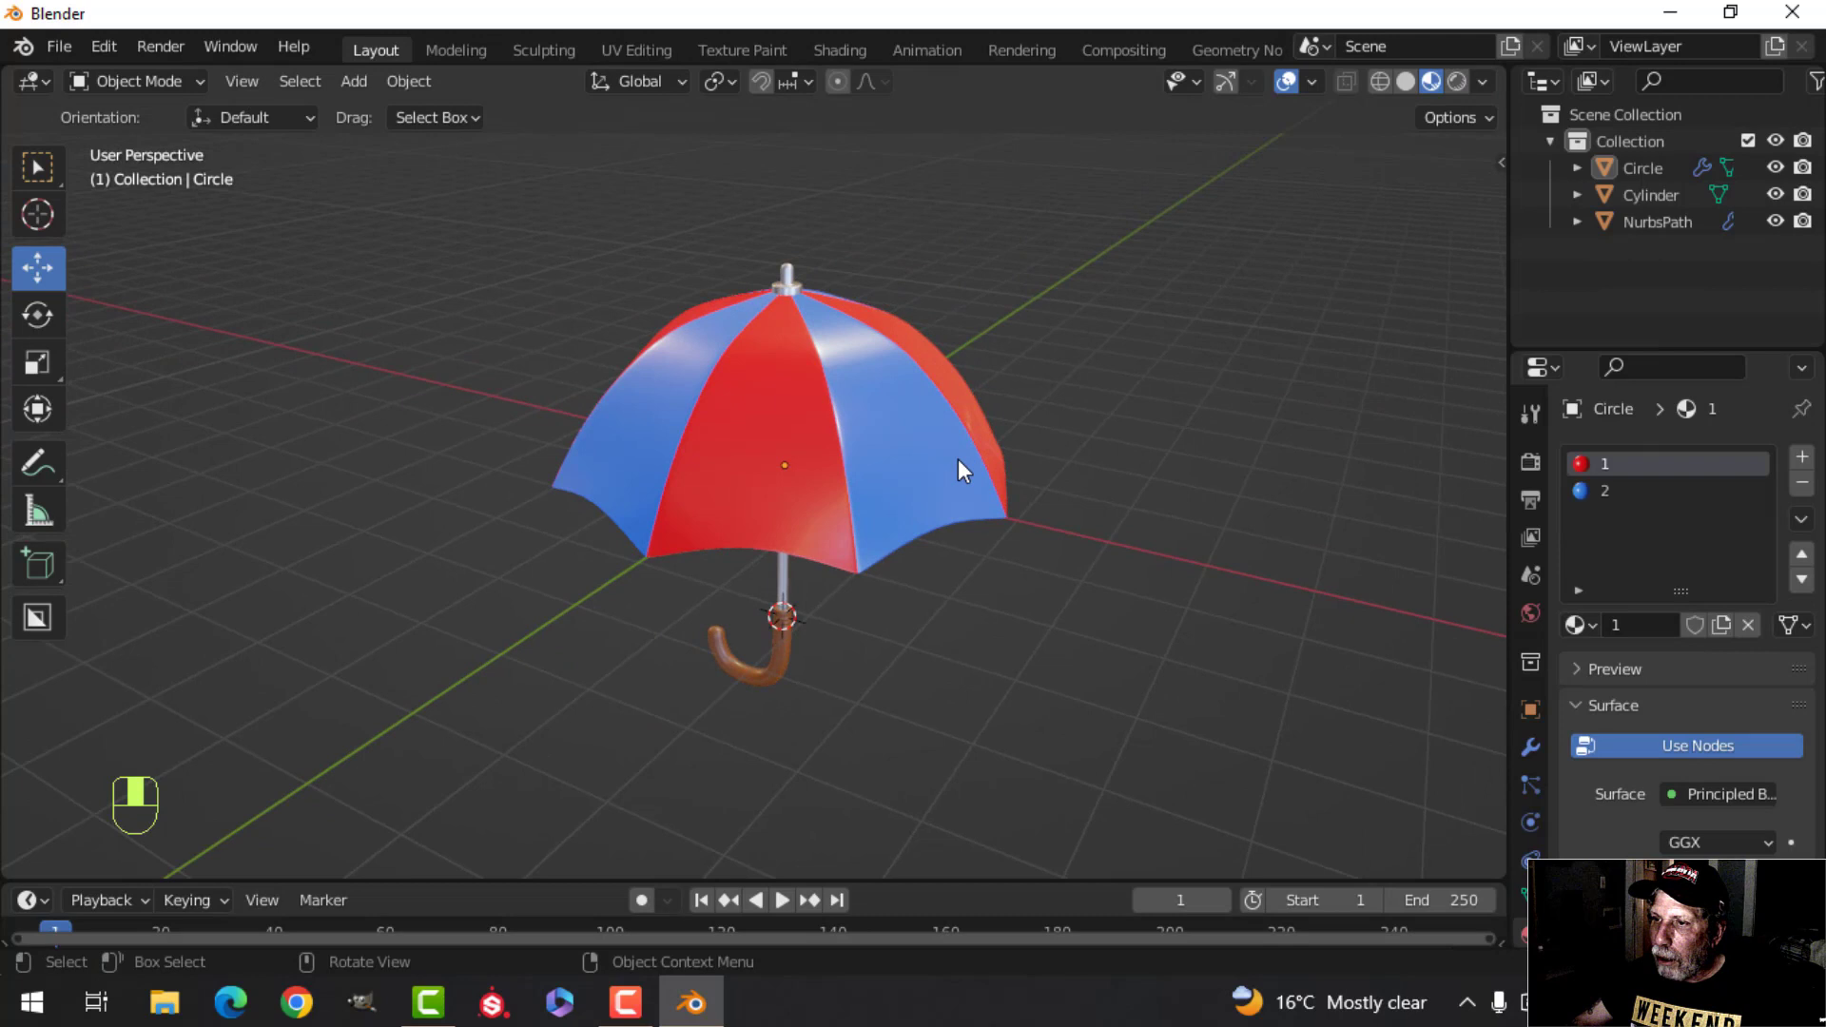
# Step: Hide the viewport overlays and inspect the finished umbrella from several sides
pyautogui.scroll(3, 1014, 478)
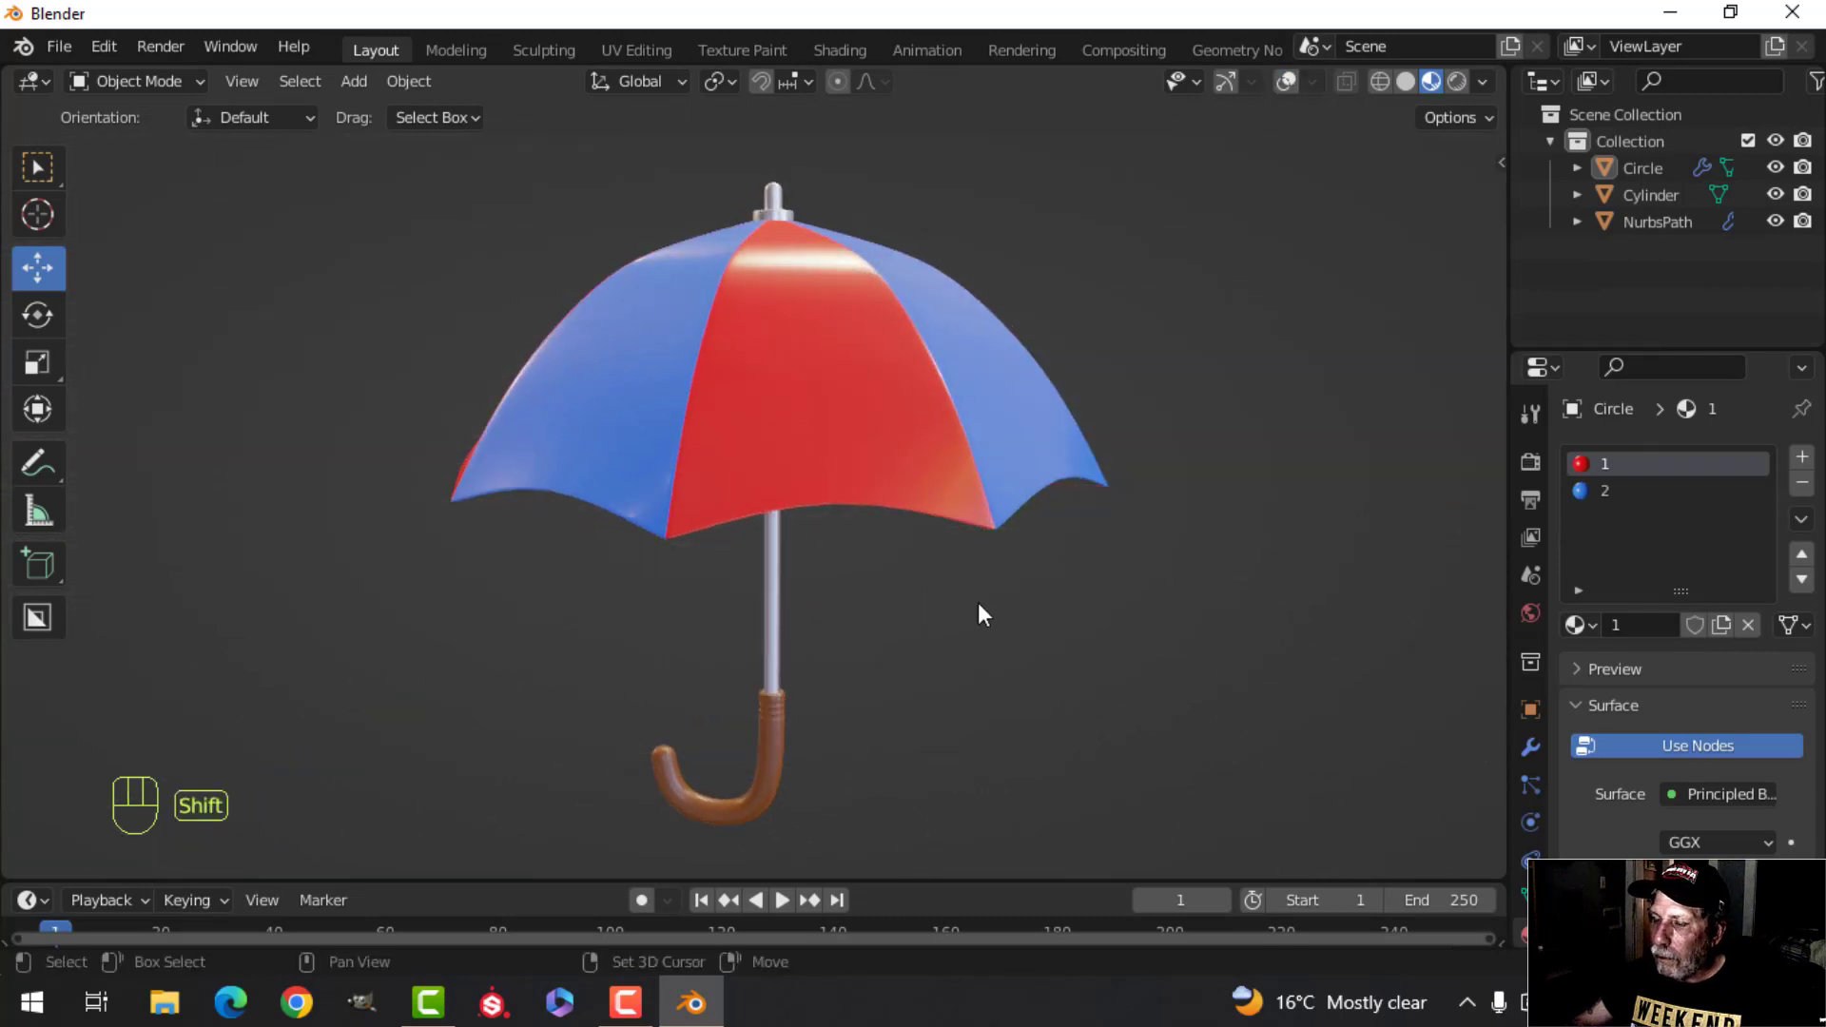
pyautogui.moveTo(982, 614); pyautogui.dragTo(1039, 603, button='middle')
pyautogui.scroll(3, 1055, 544)
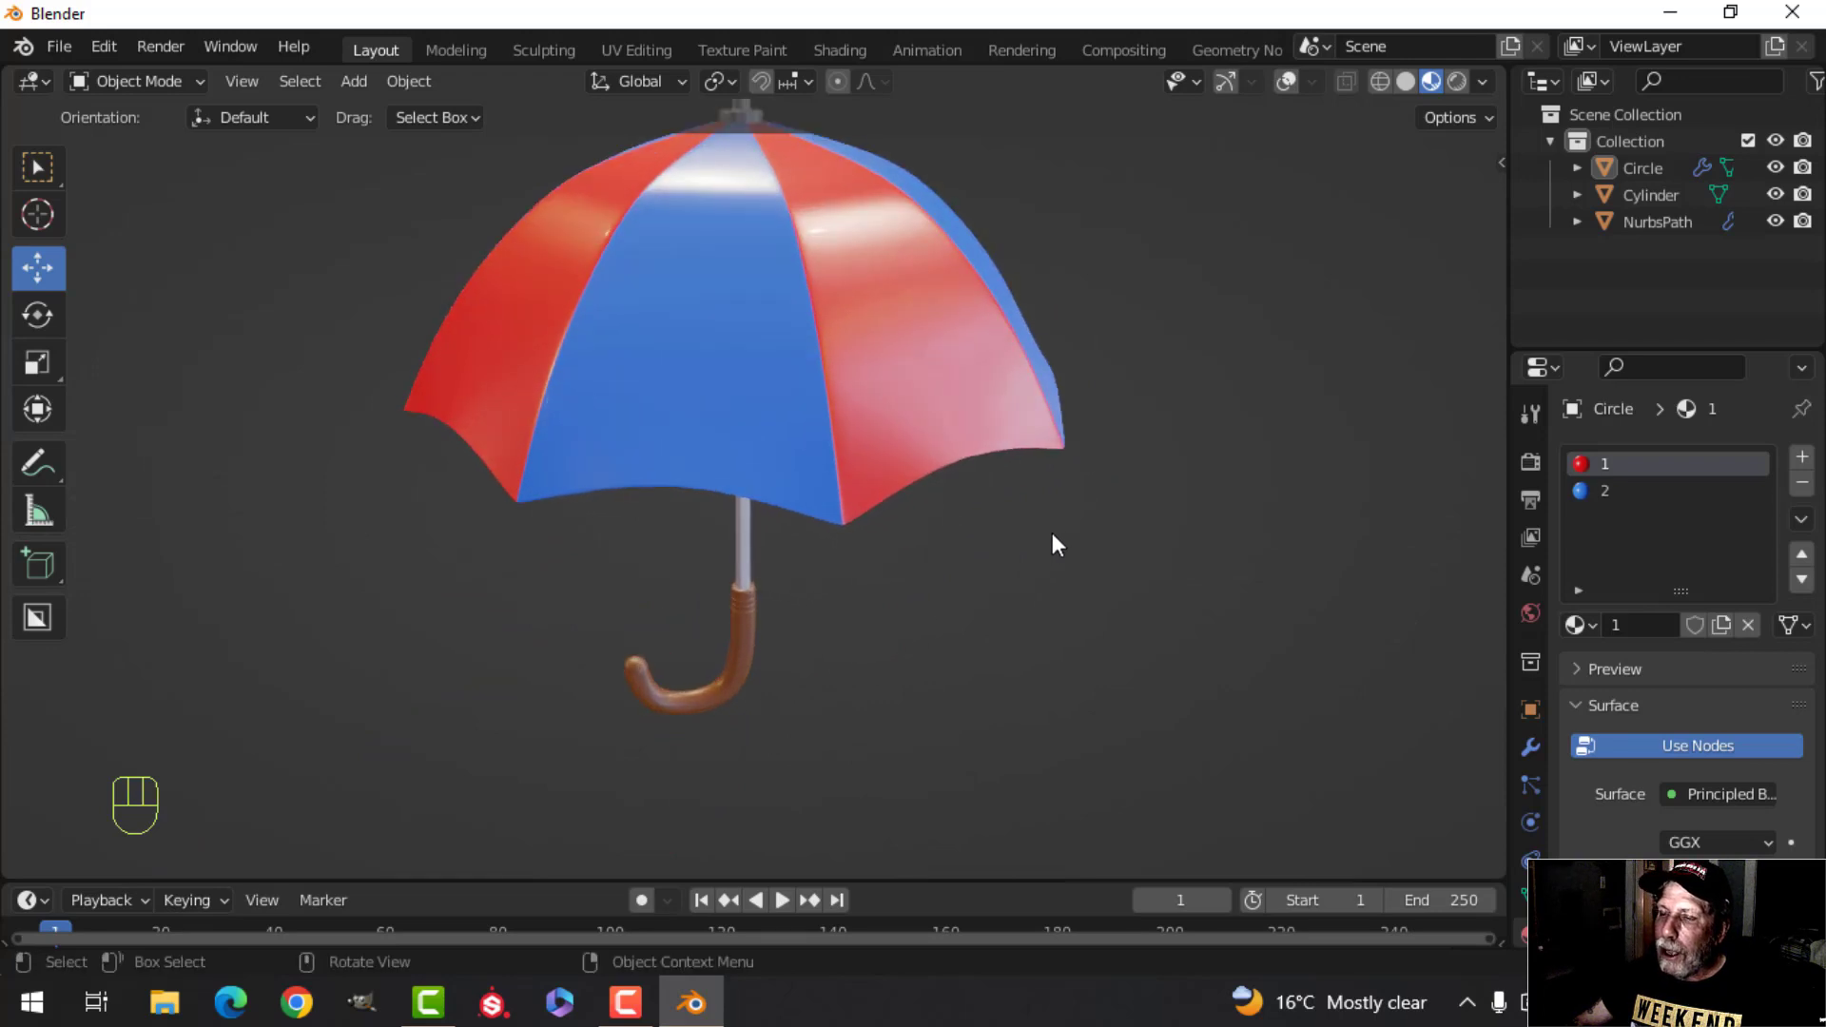
pyautogui.scroll(-3, 1054, 544)
pyautogui.moveTo(1093, 473); pyautogui.dragTo(787, 659, button='middle')
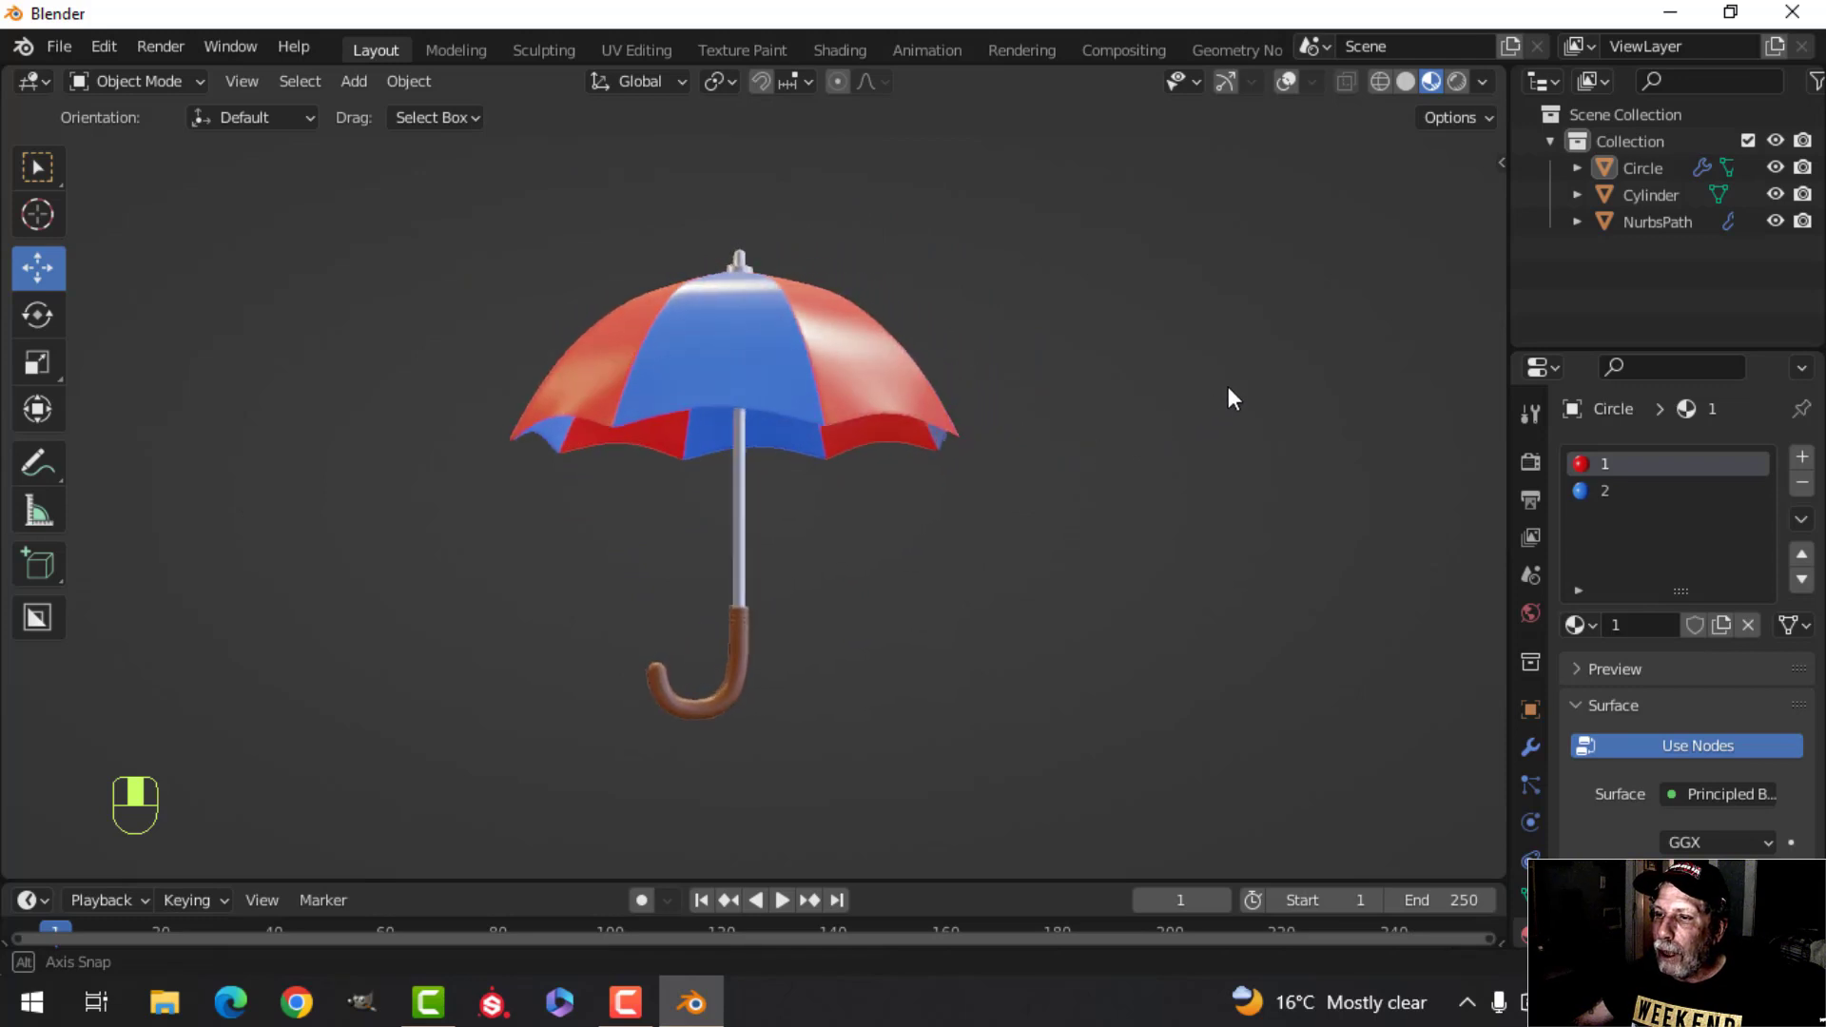
pyautogui.scroll(3, 1145, 476)
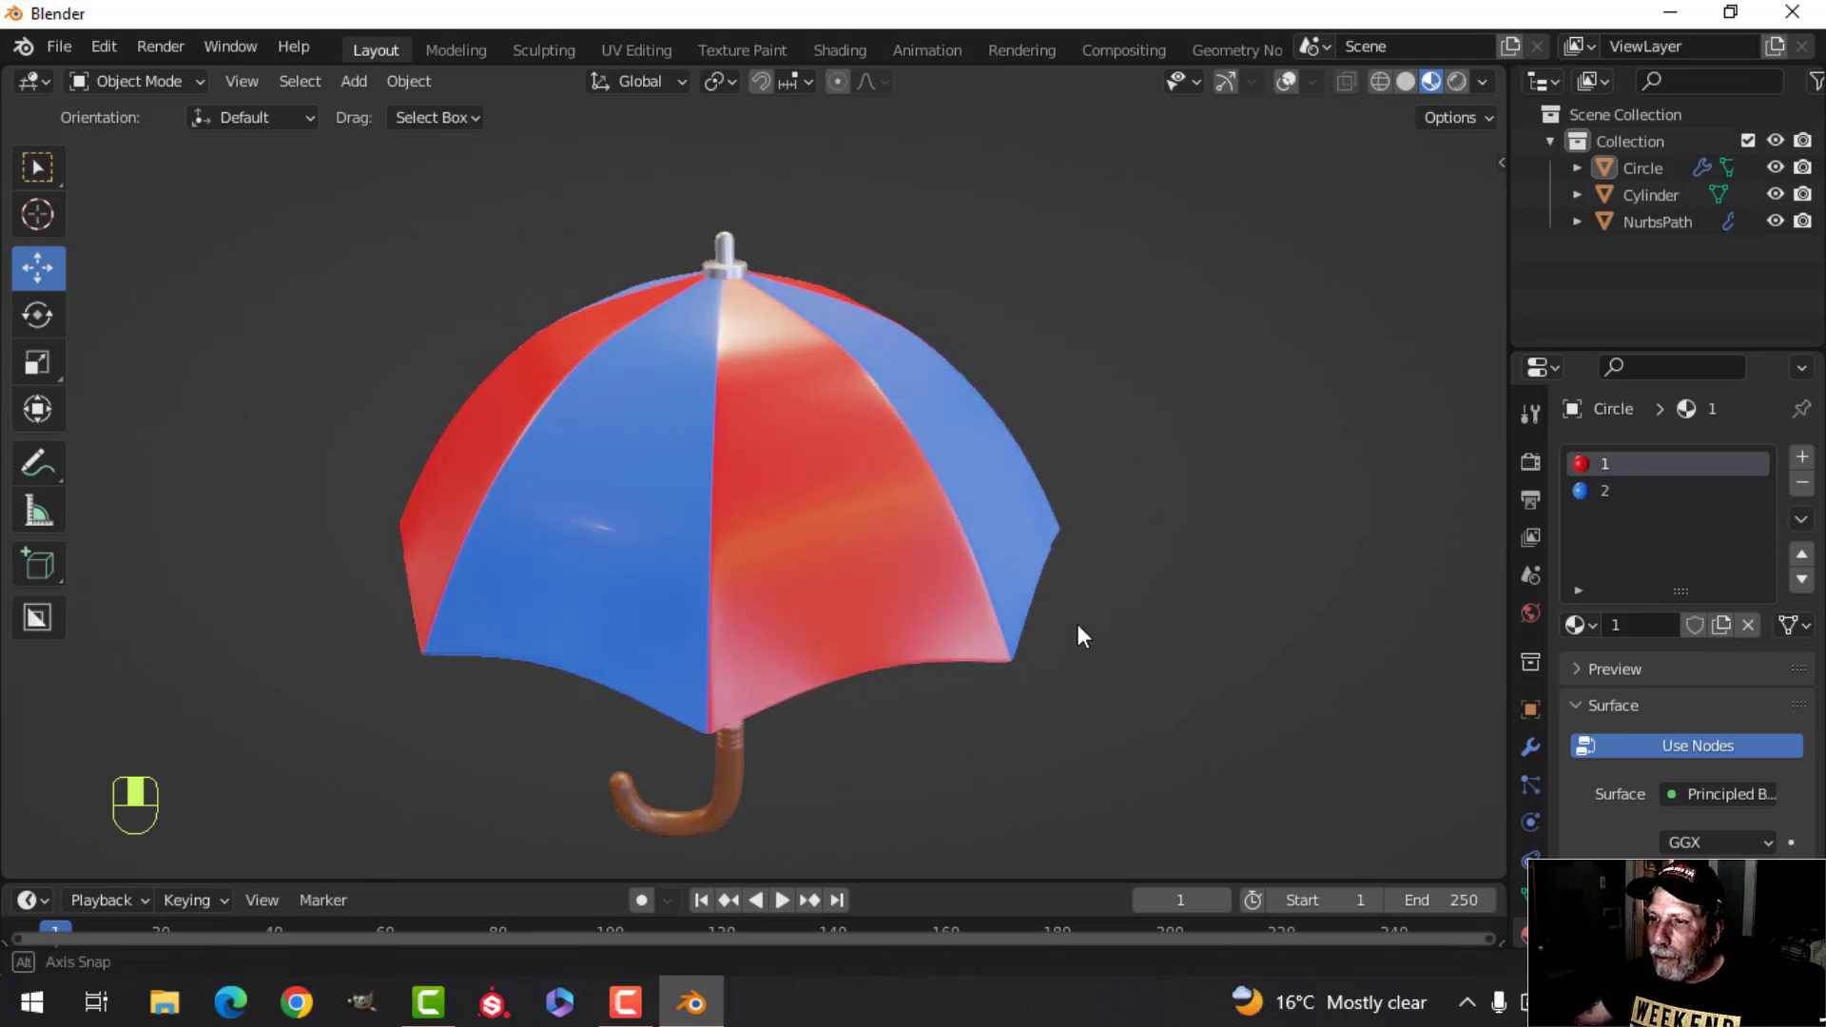